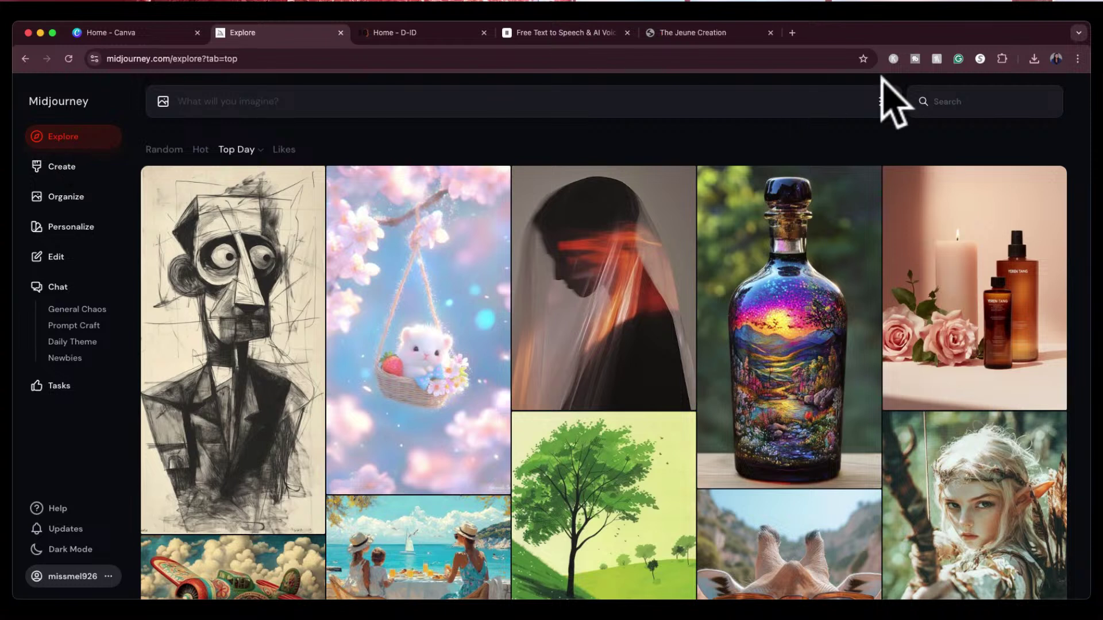
Search the Explore gallery for "boss babe santa".
left_click(955, 105)
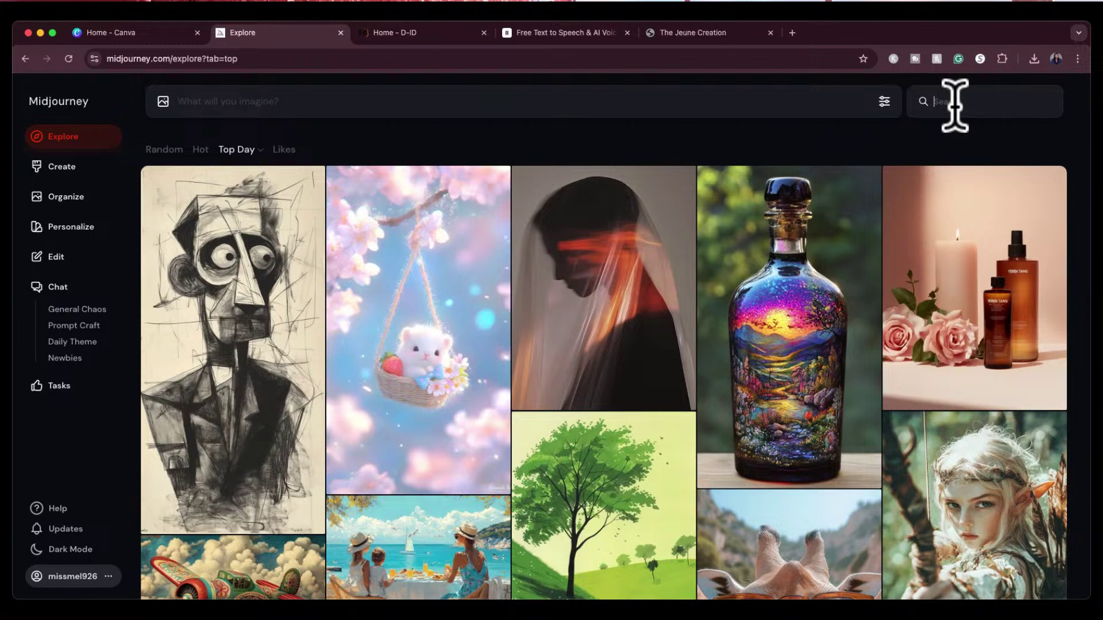
type("bos")
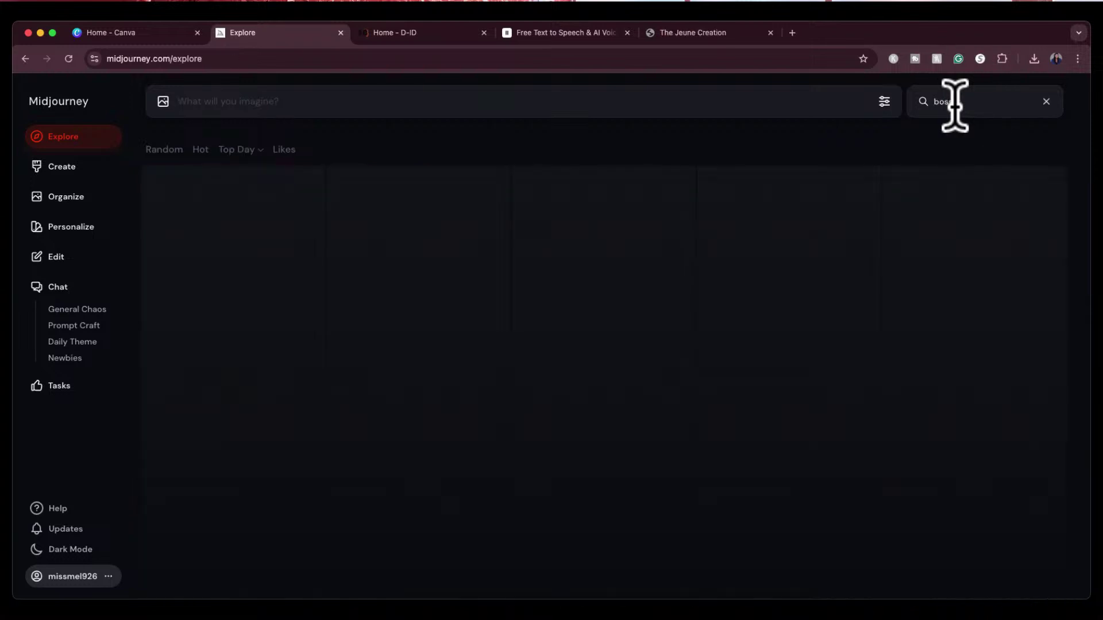
type("s babe santa")
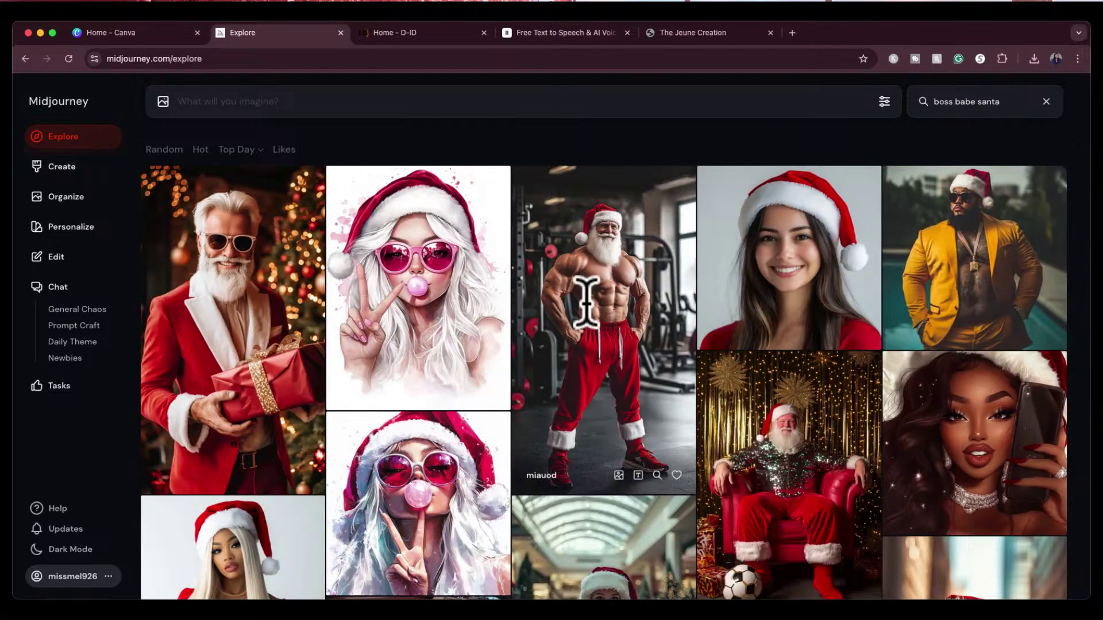
Browse the search results for a Christmas character illustration whose prompt can serve as a starting point.
scroll(537, 370, "down", 5)
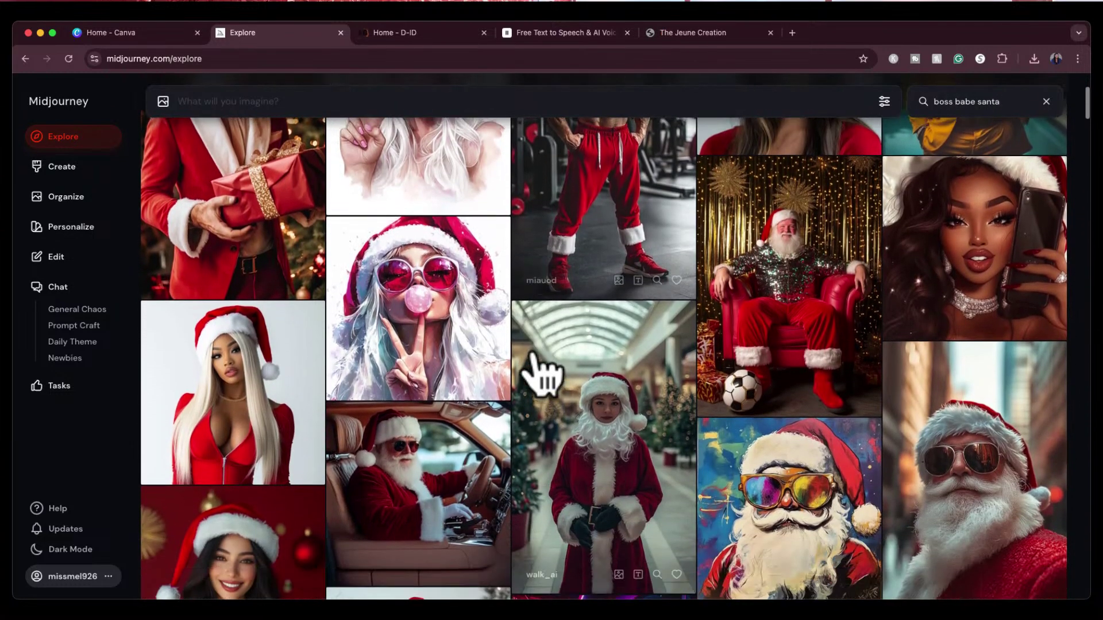
scroll(537, 371, "down", 3)
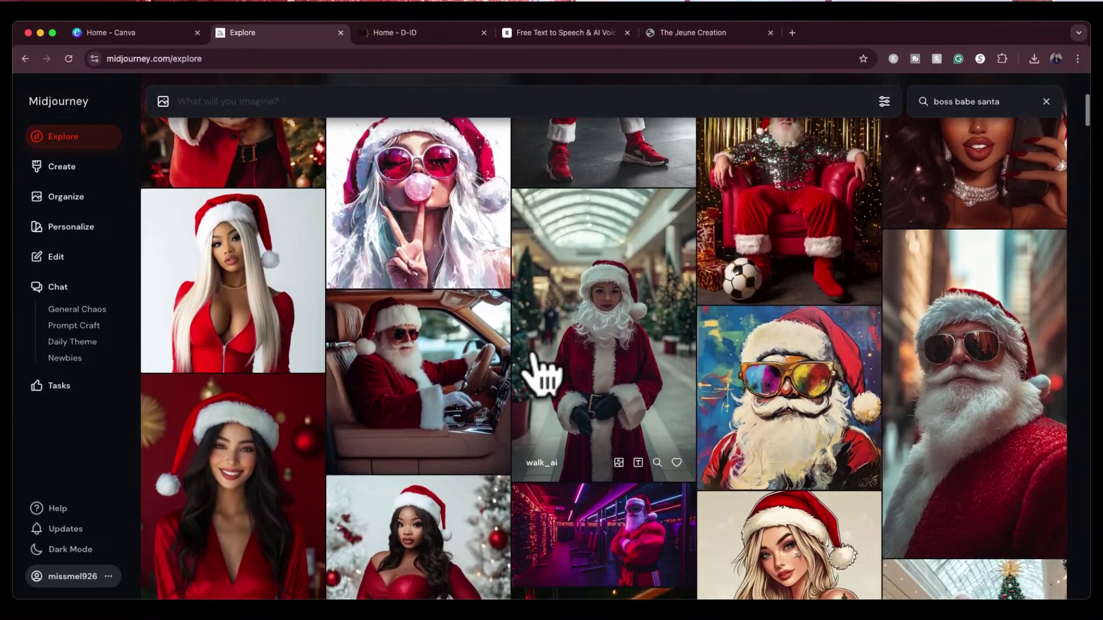
scroll(540, 373, "down", 4)
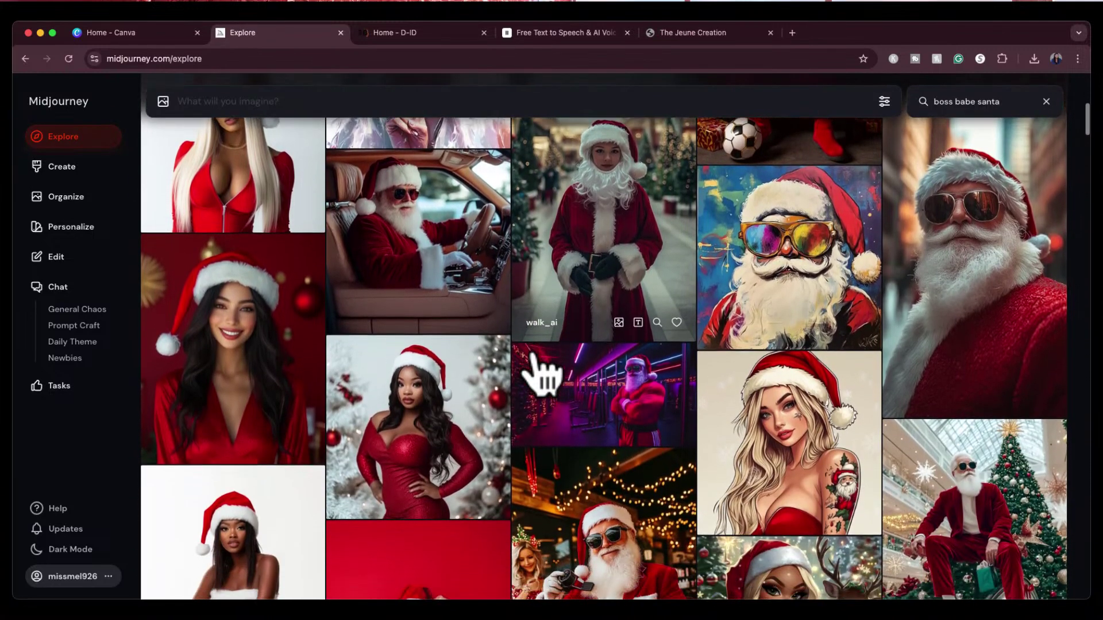
scroll(540, 377, "down", 3)
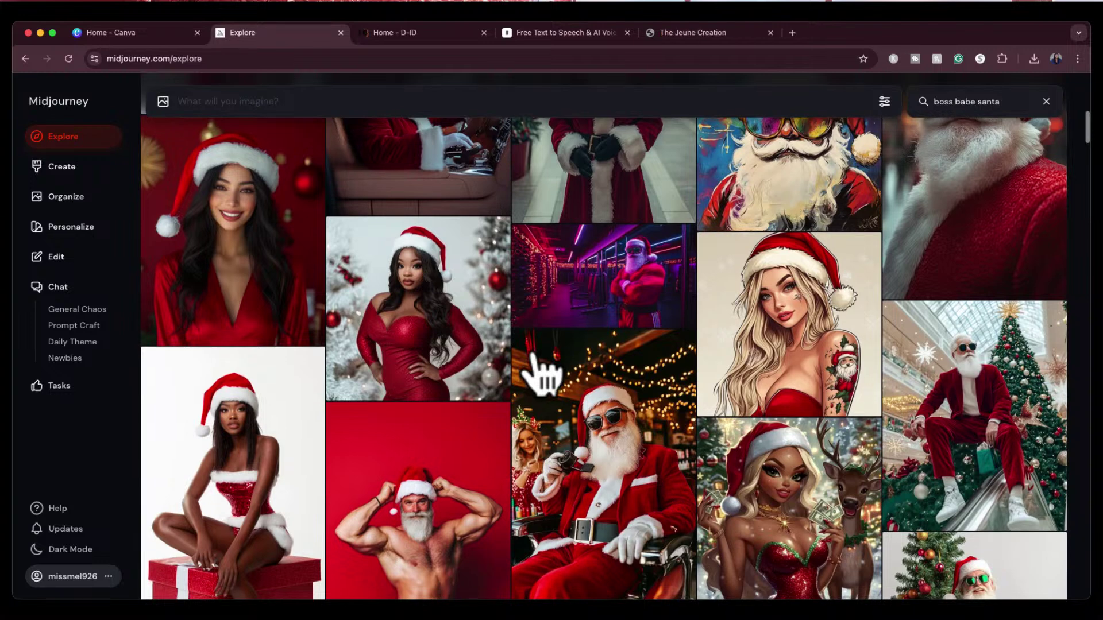
scroll(540, 374, "down", 2)
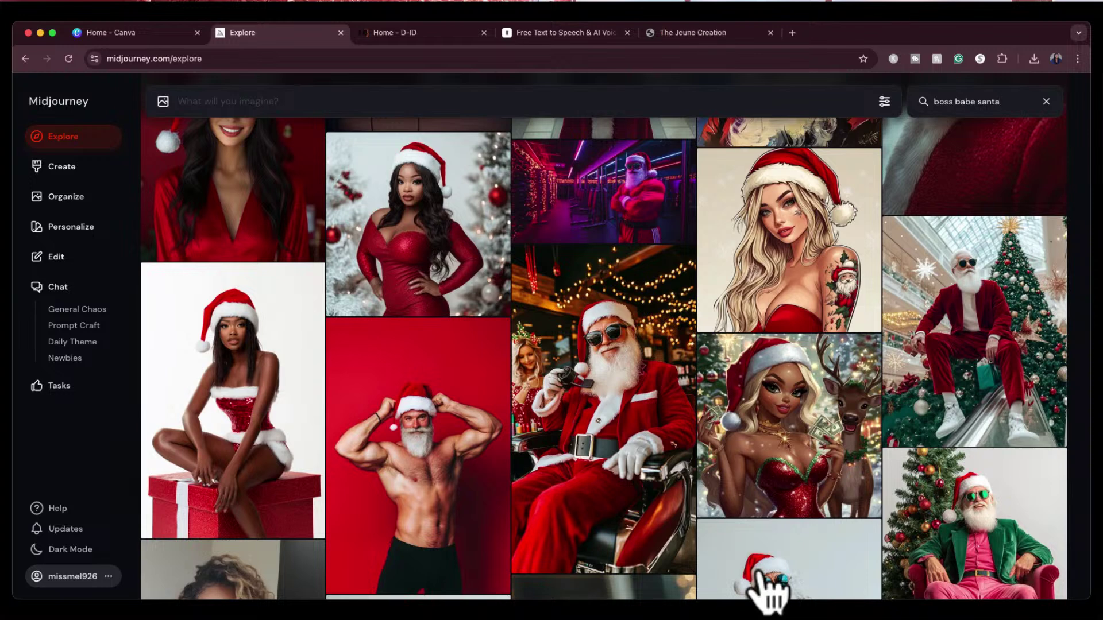
mouse_move(820, 226)
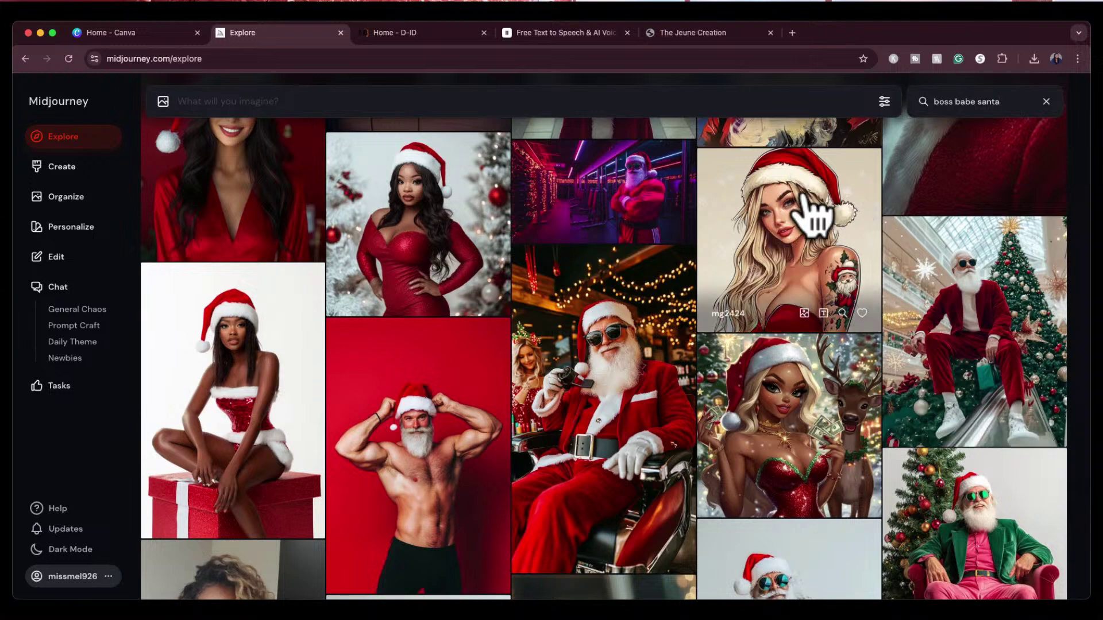
scroll(836, 270, "down", 3)
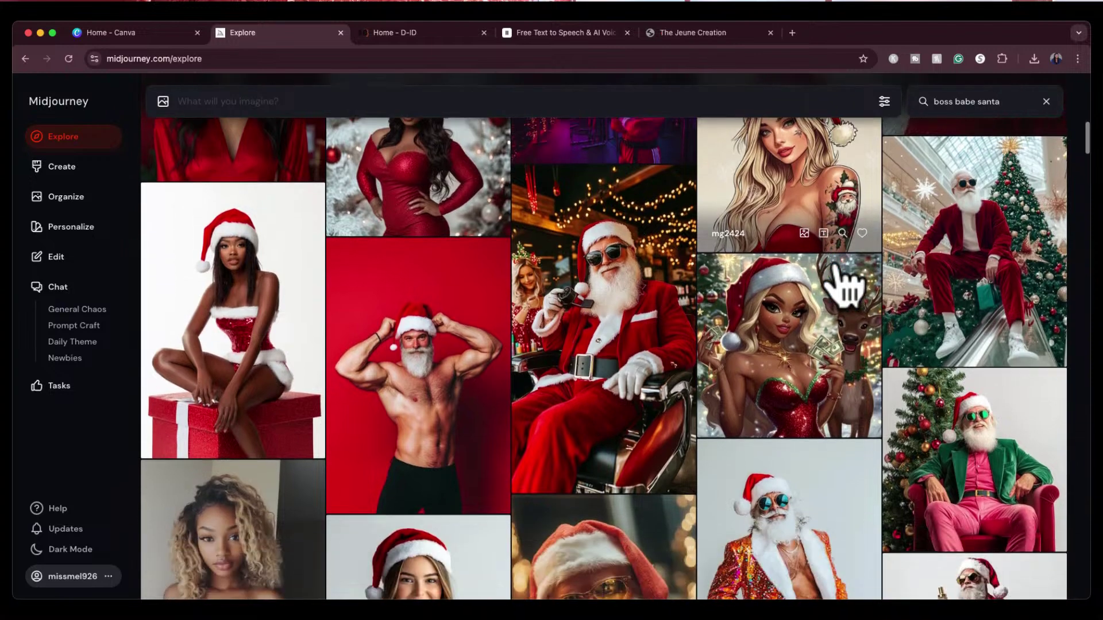
mouse_move(418, 326)
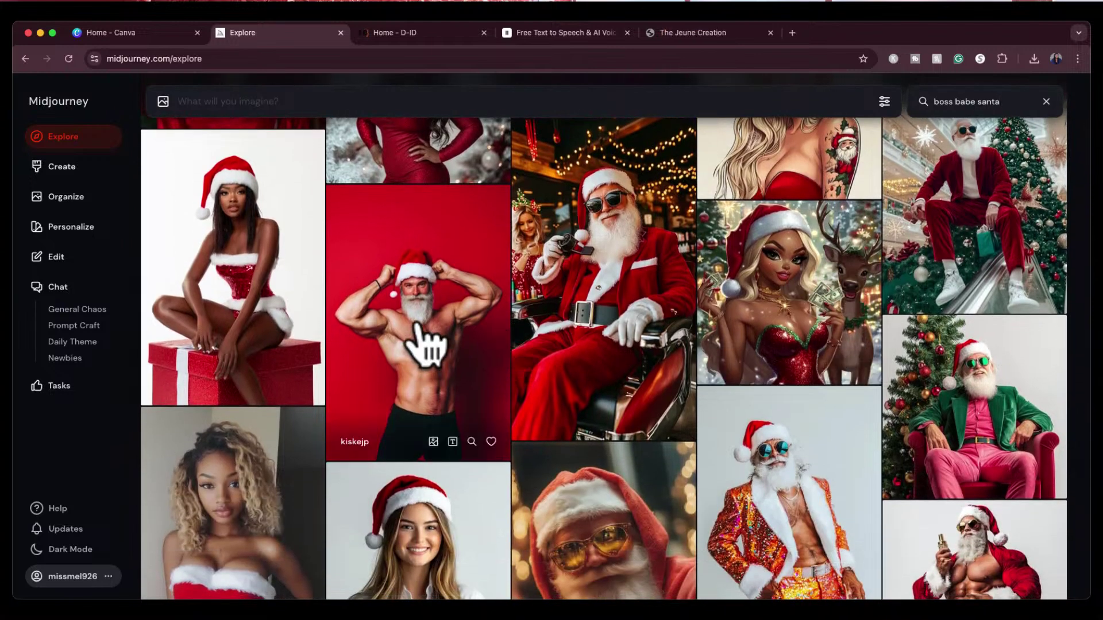
scroll(425, 394, "down", 4)
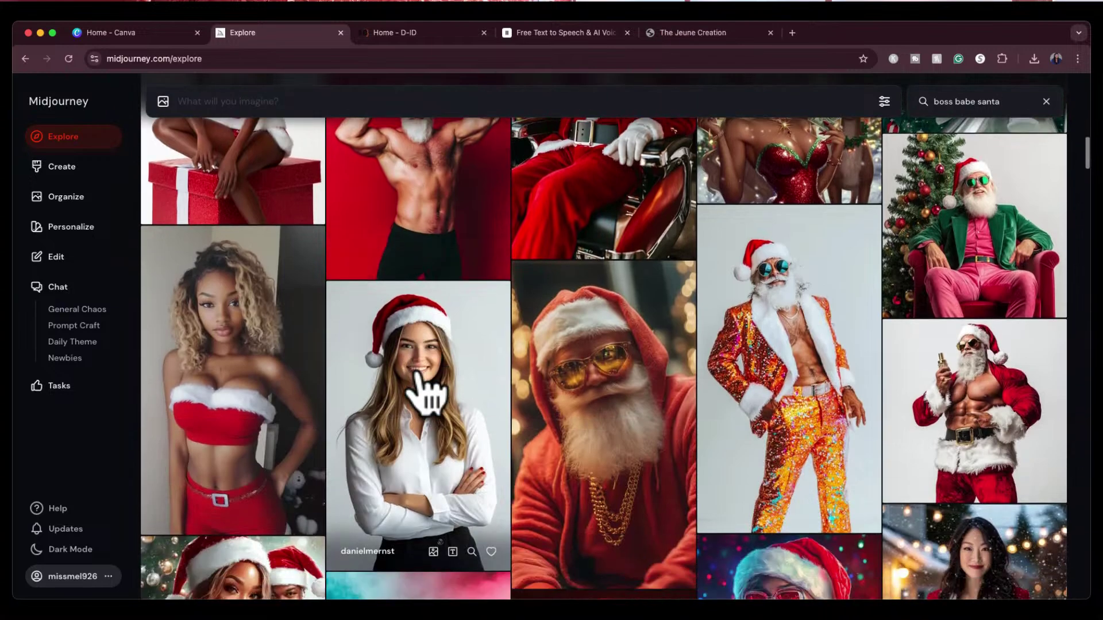
scroll(540, 416, "down", 5)
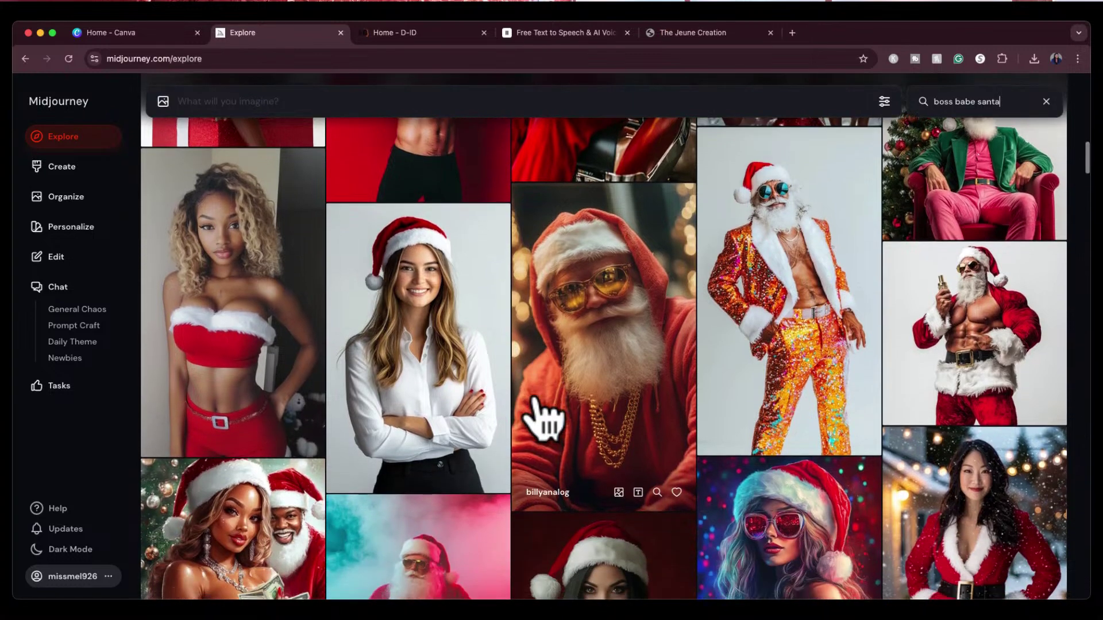
scroll(540, 417, "down", 1)
scroll(540, 416, "down", 1)
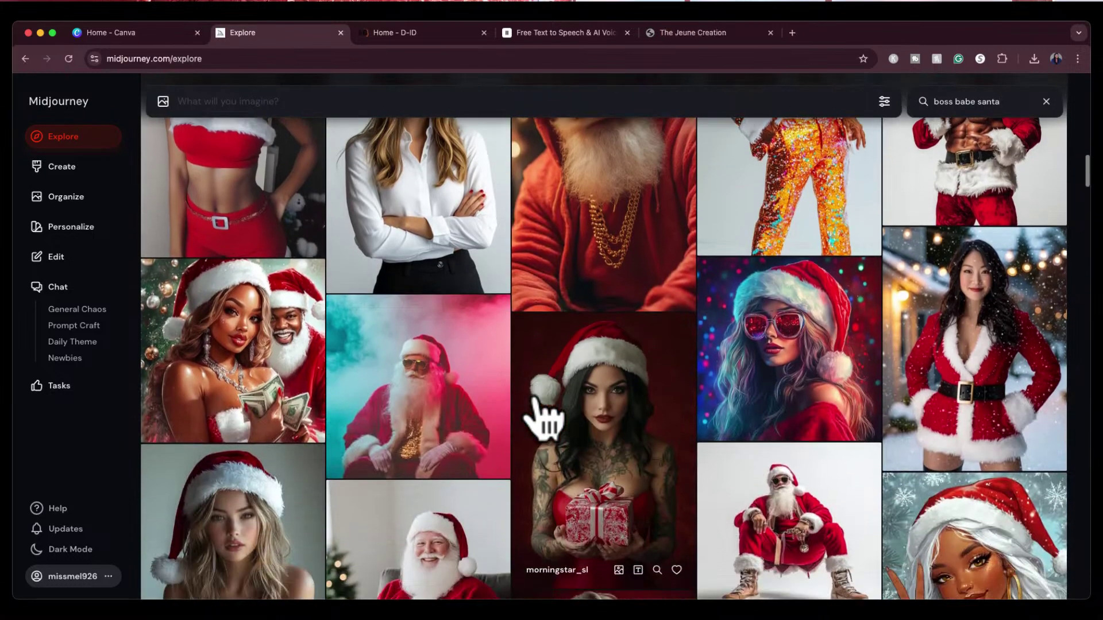
scroll(540, 417, "down", 4)
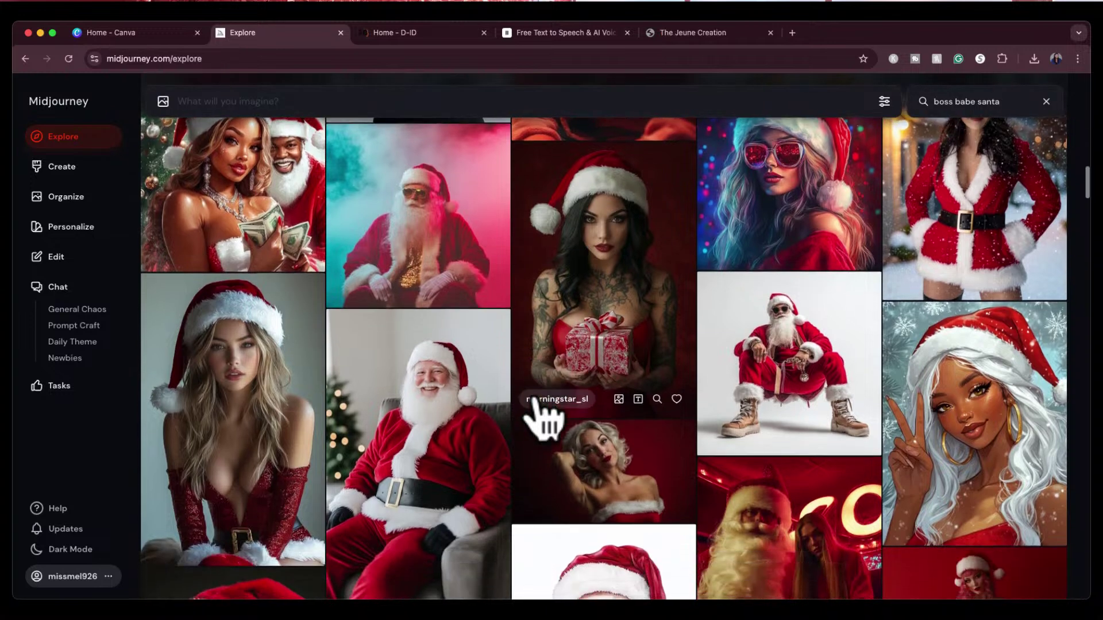
scroll(542, 414, "down", 1)
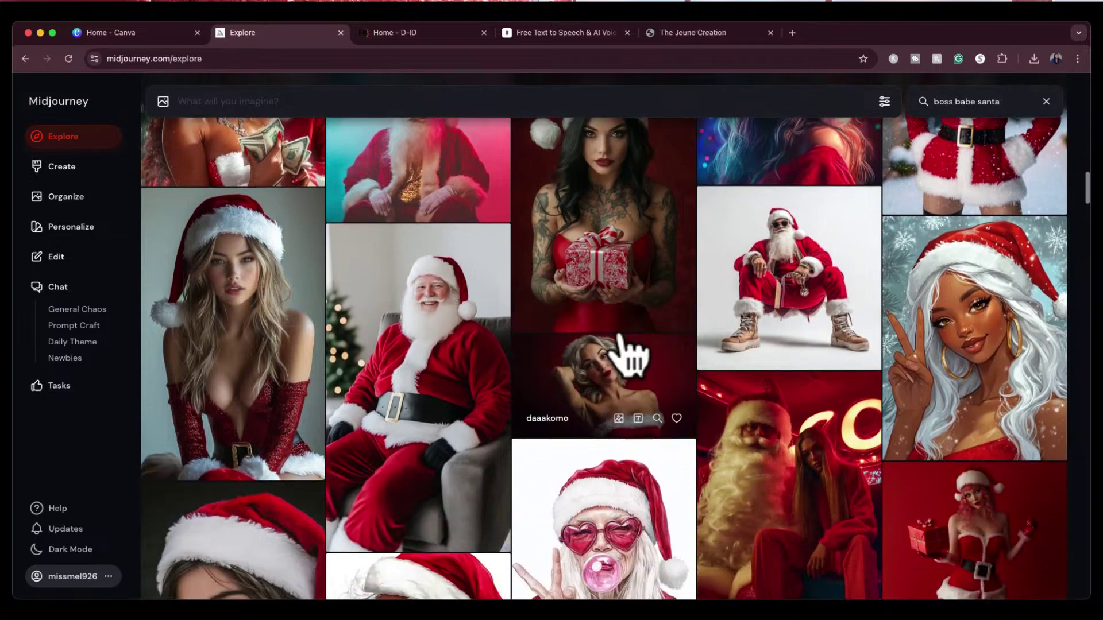
scroll(842, 397, "down", 1)
scroll(842, 396, "down", 2)
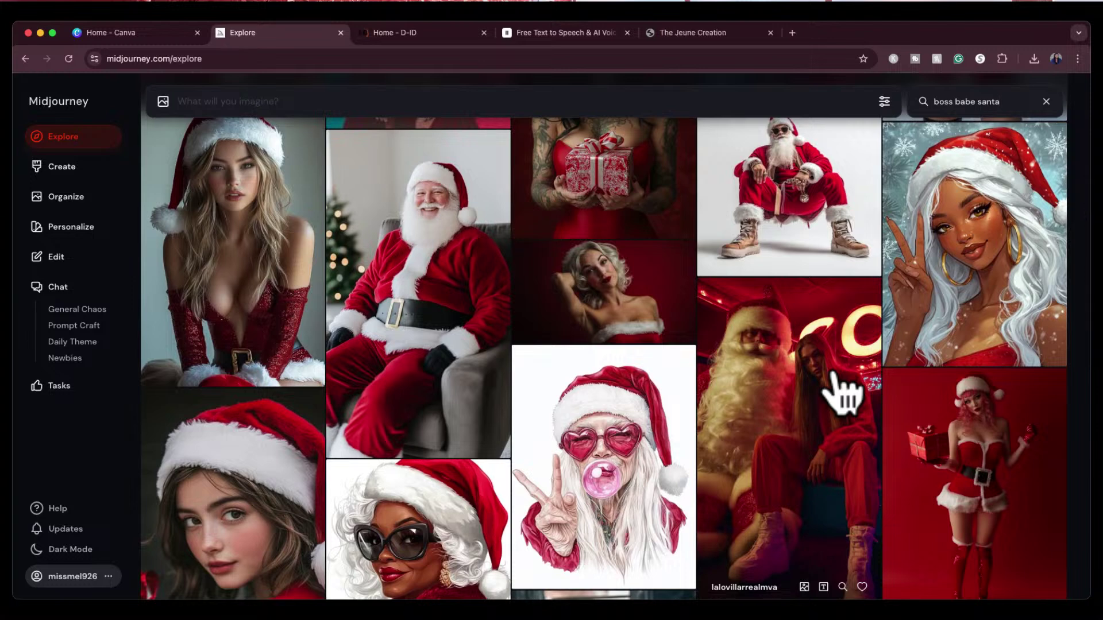
scroll(841, 396, "down", 5)
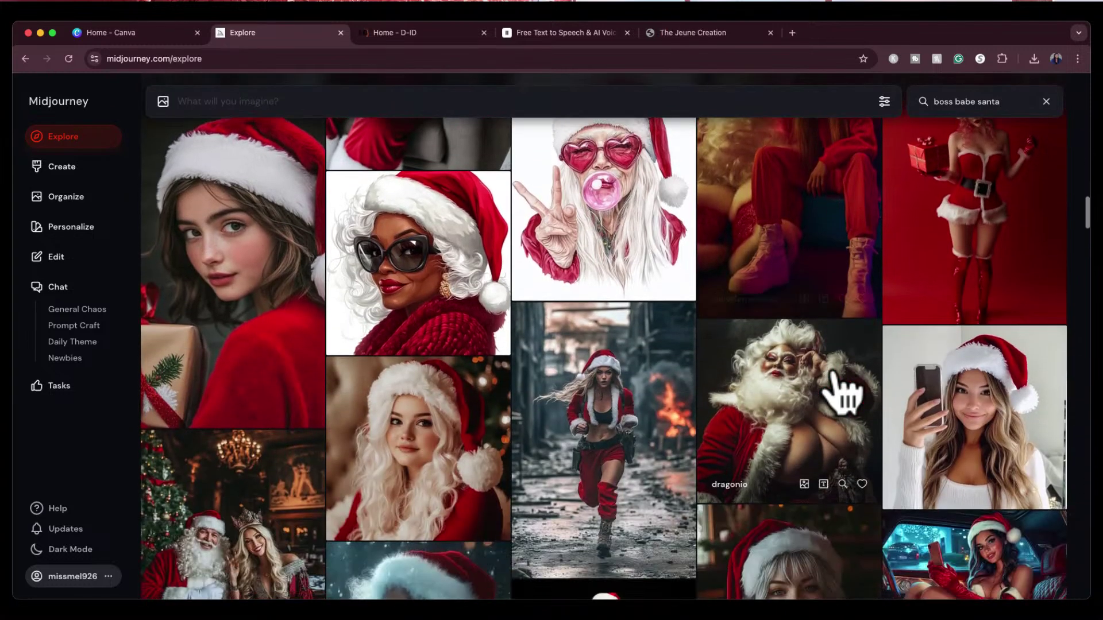
scroll(842, 396, "down", 1)
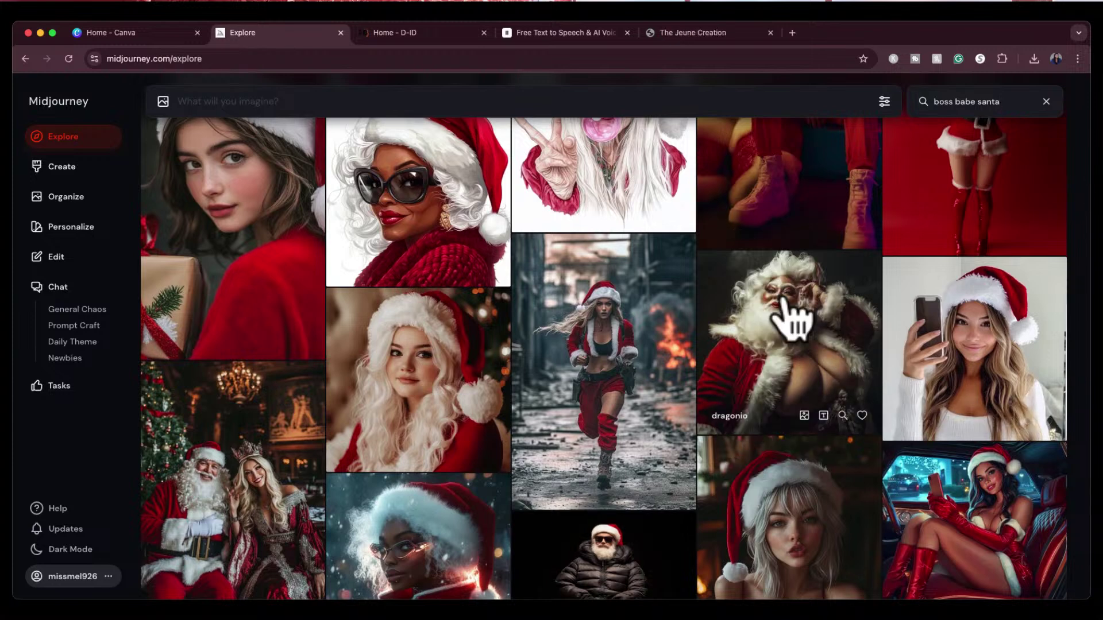
scroll(598, 505, "down", 2)
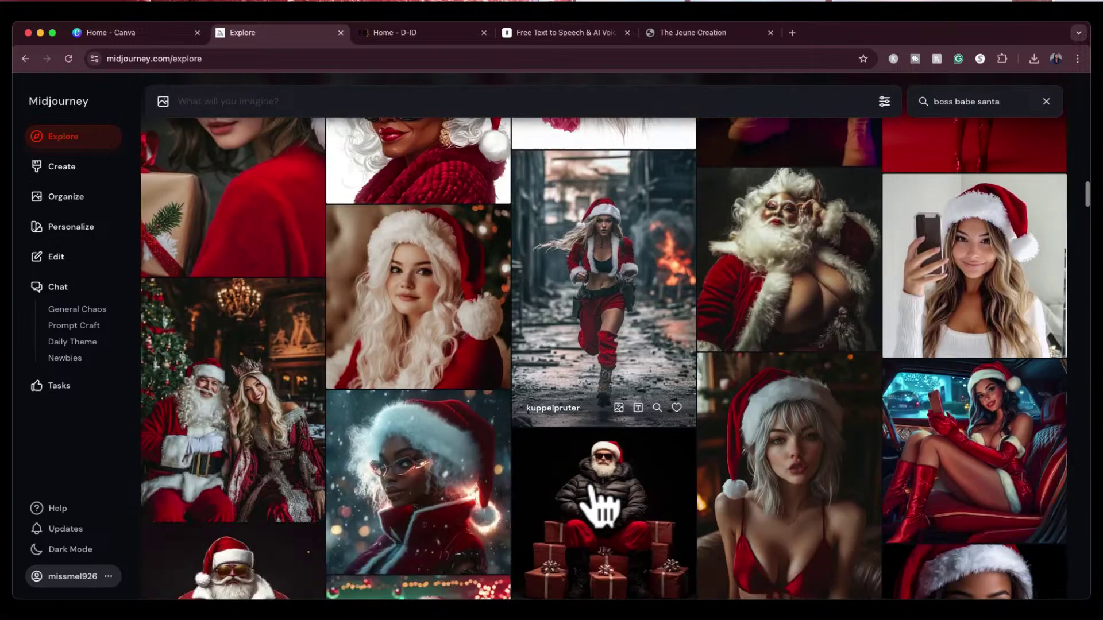
scroll(336, 467, "down", 2)
scroll(336, 467, "down", 4)
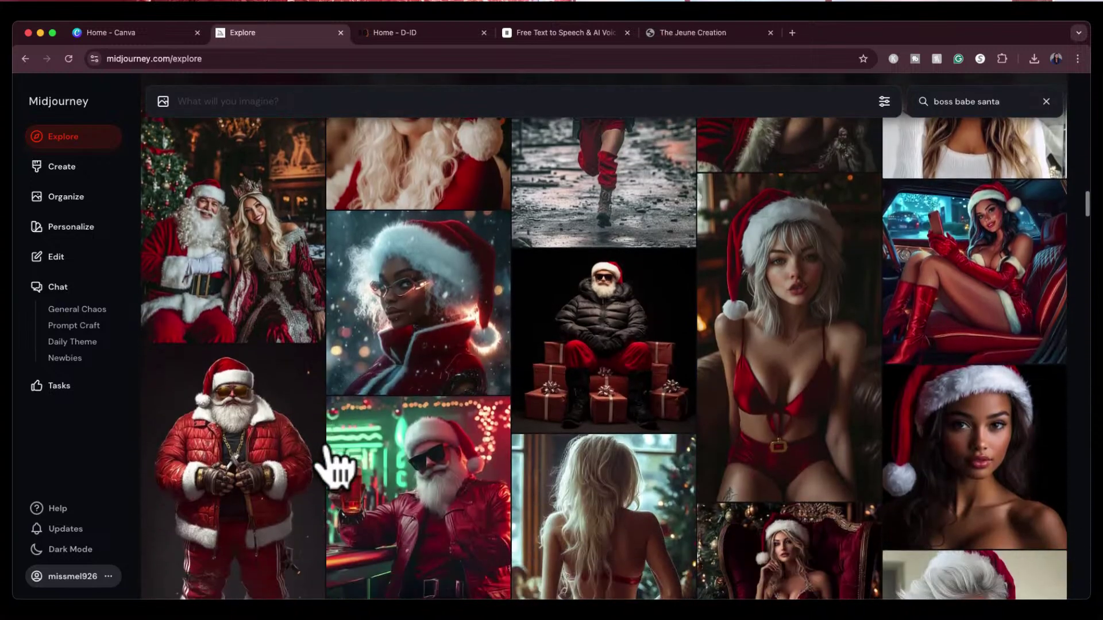
scroll(335, 466, "down", 2)
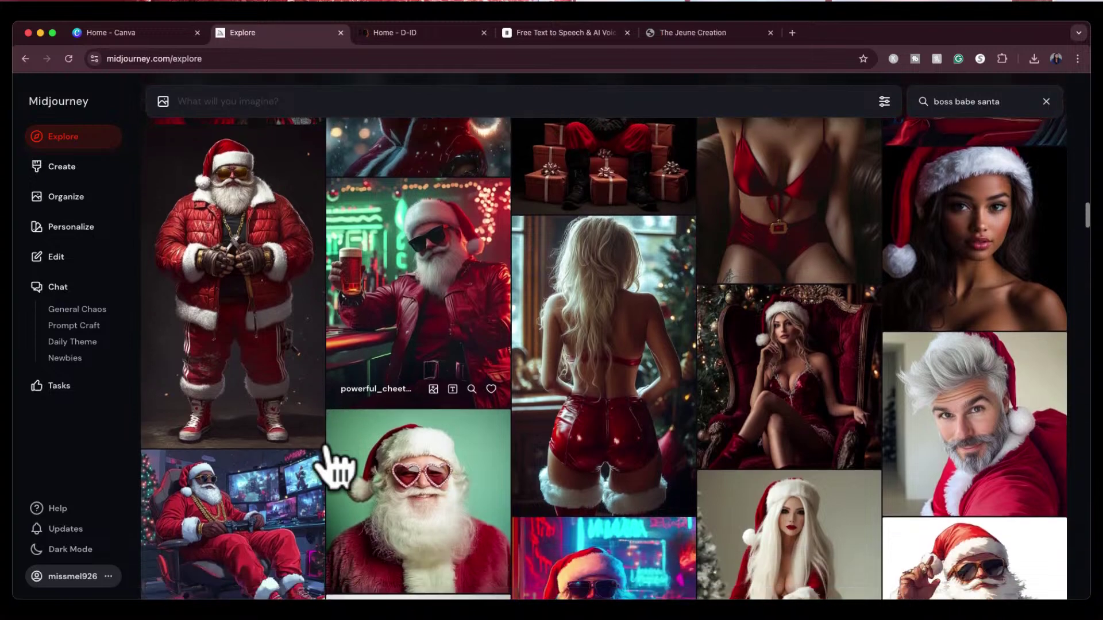
scroll(751, 435, "down", 6)
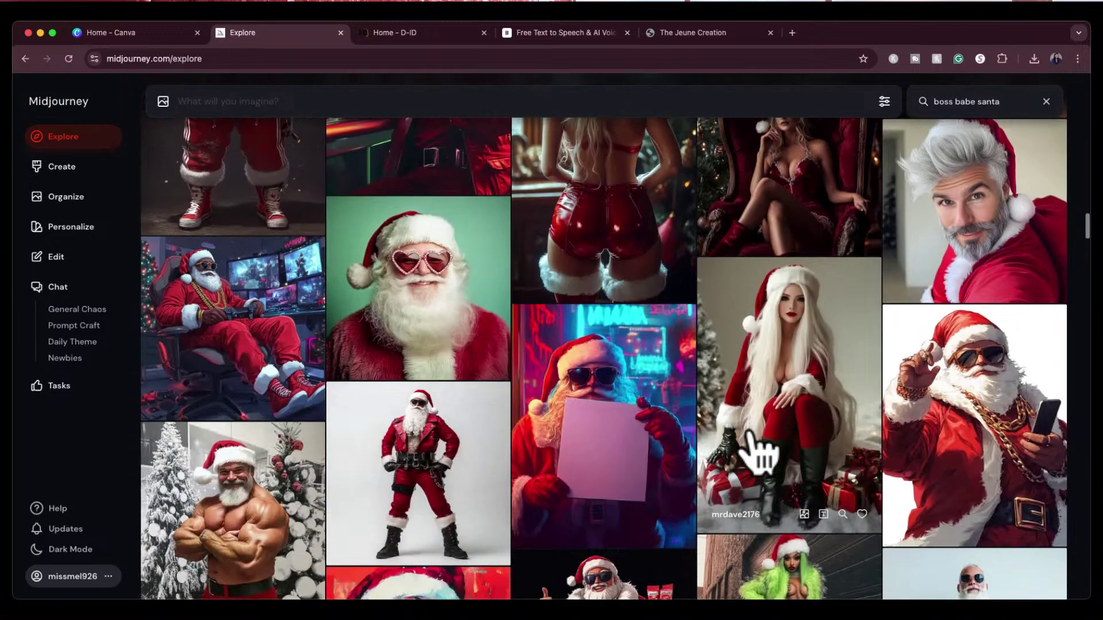
scroll(751, 442, "down", 4)
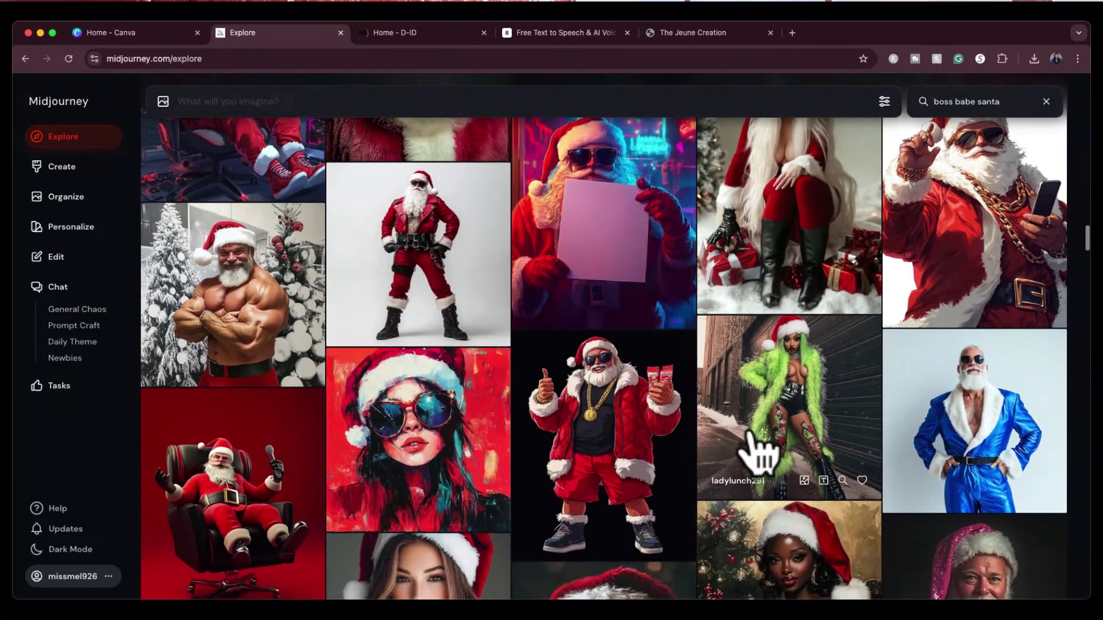
scroll(759, 453, "down", 2)
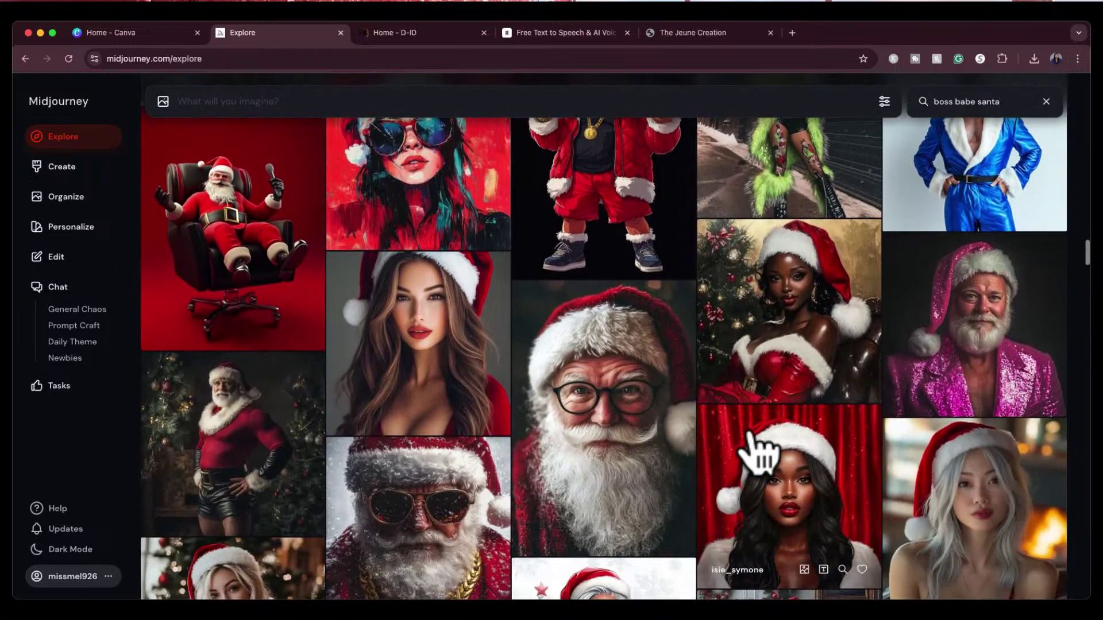
scroll(758, 454, "down", 3)
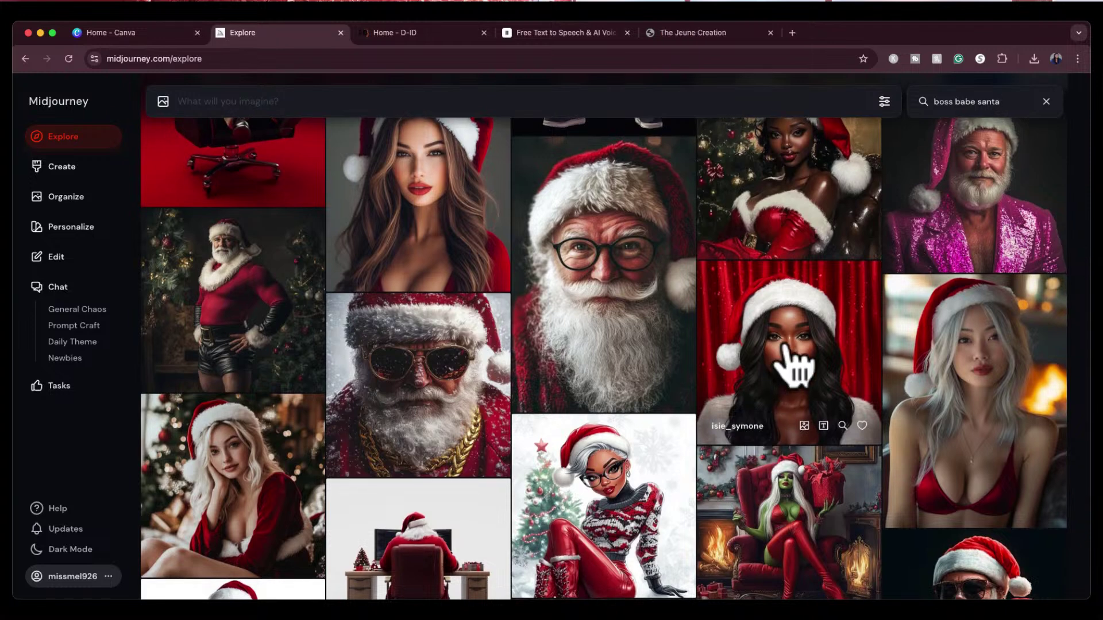
scroll(787, 350, "down", 1)
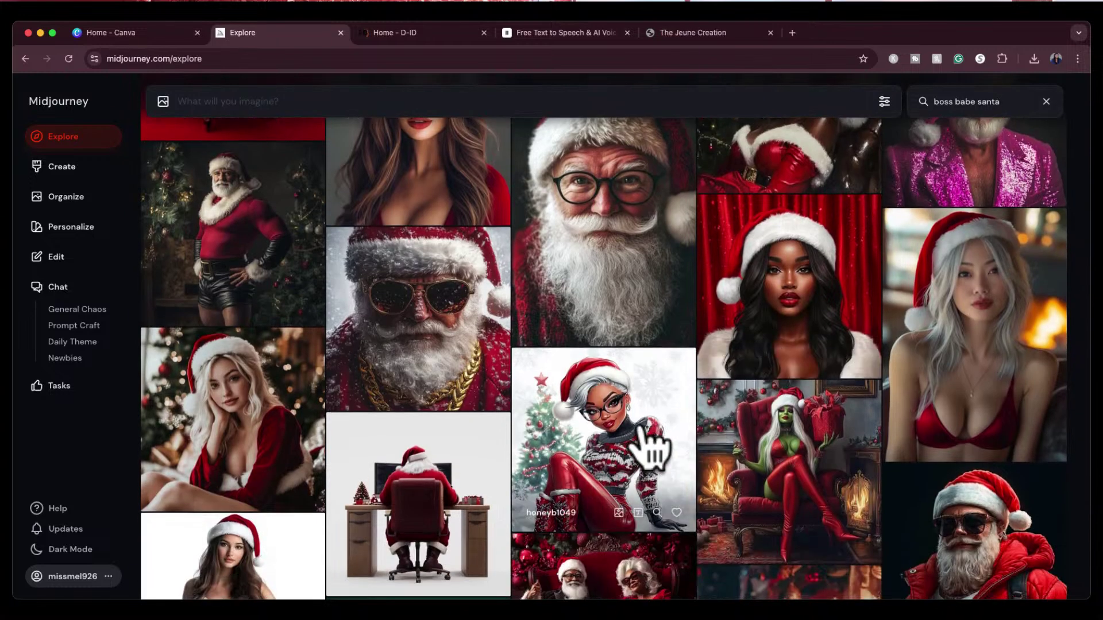
Like the cartoon of the woman in glasses, Christmas sweater and red boots beside a tree, and load its prompt for reuse.
left_click(651, 433)
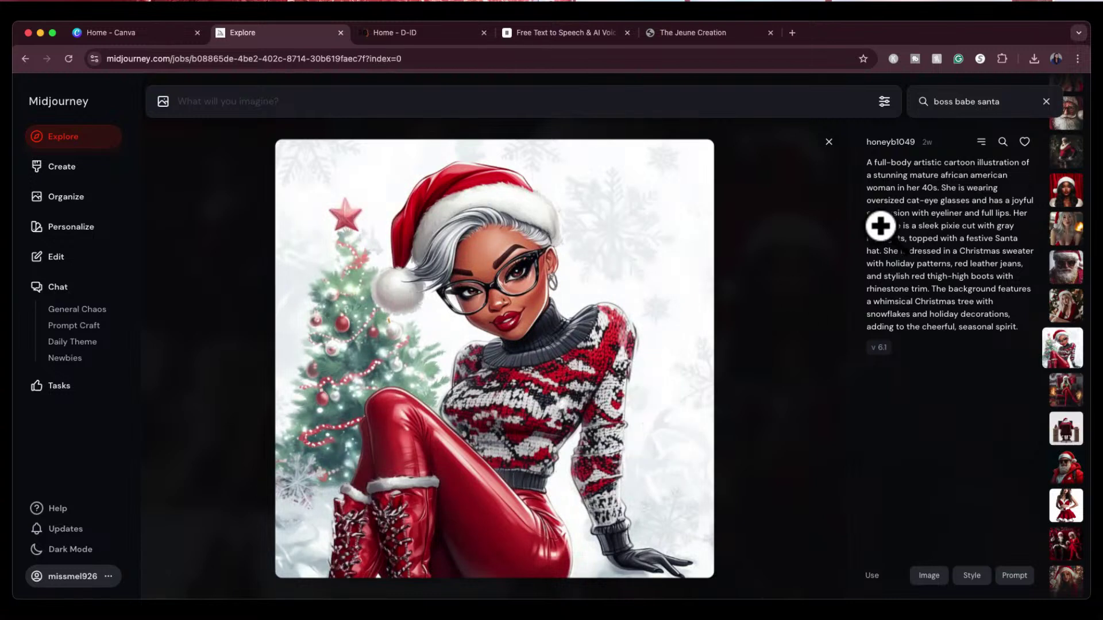
left_click(1024, 141)
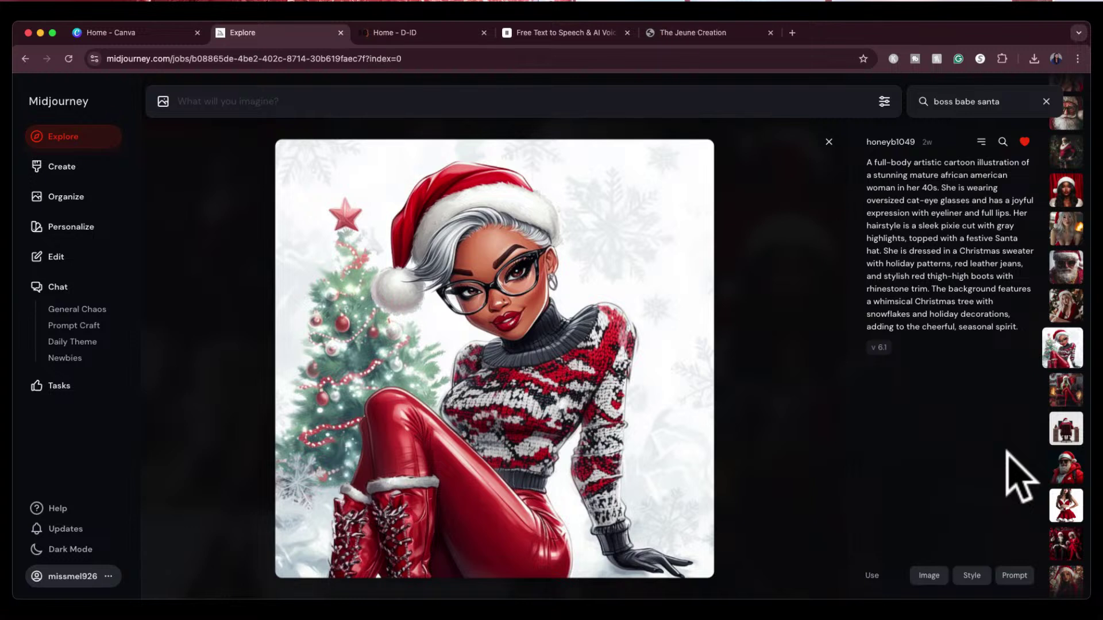
left_click(1015, 574)
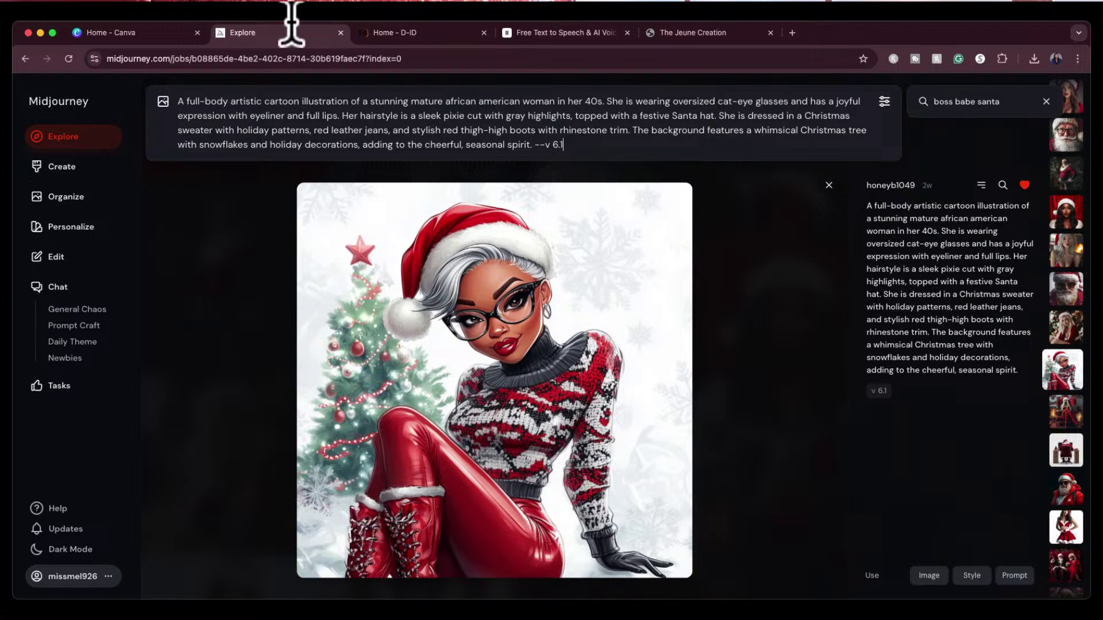
Remove "full-body" from the start of the prompt so it opens with "An artistic cartoon illustration".
left_click(231, 101)
left_click_drag(230, 101, 182, 102)
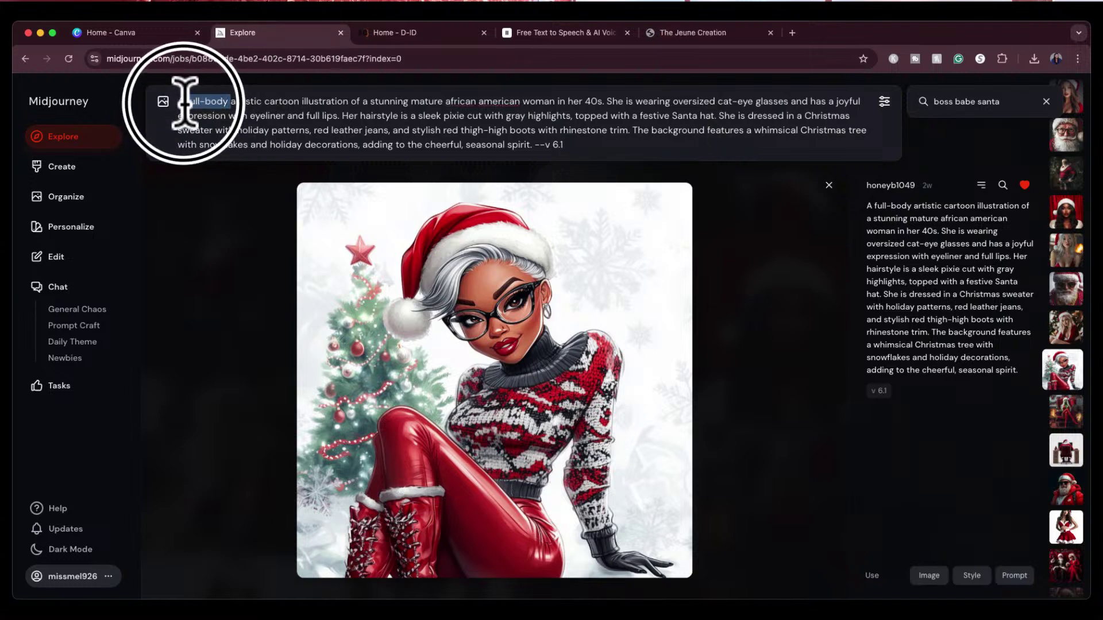
key("BackSpace")
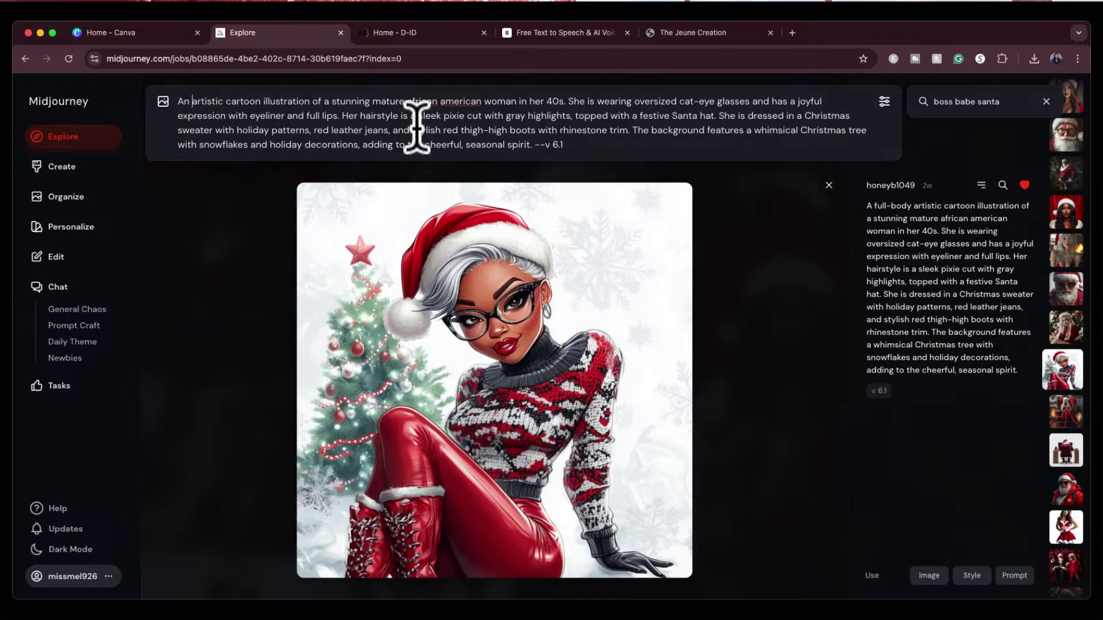
Change the woman's age in the prompt to her 30s and add the sentence "She is looking forward at the camera.".
left_click(566, 101)
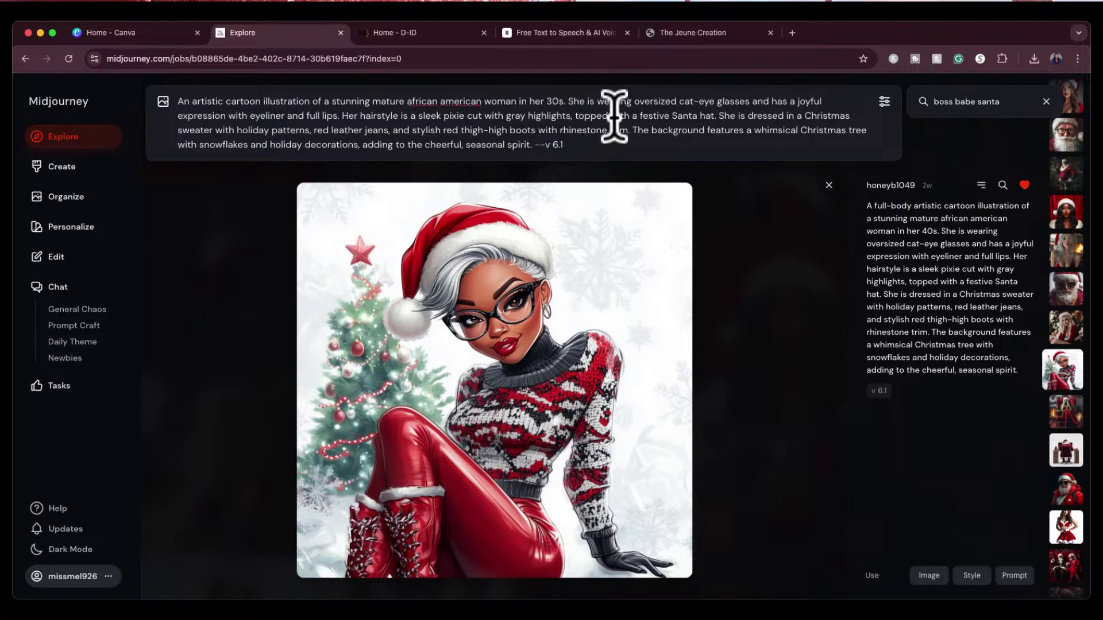
type("She is looking for")
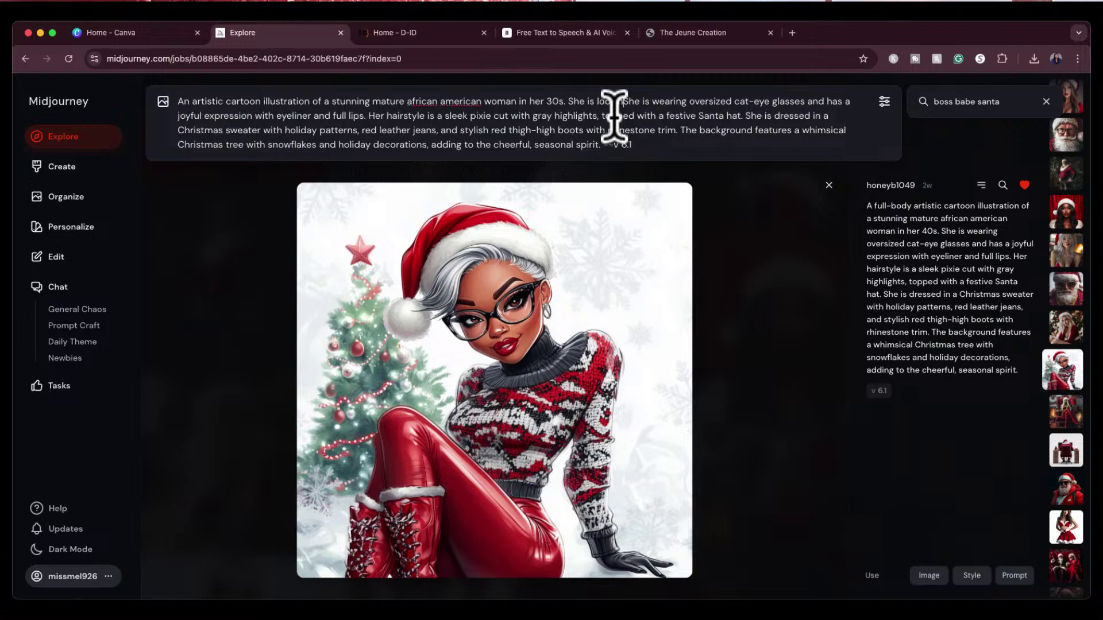
type("ward a")
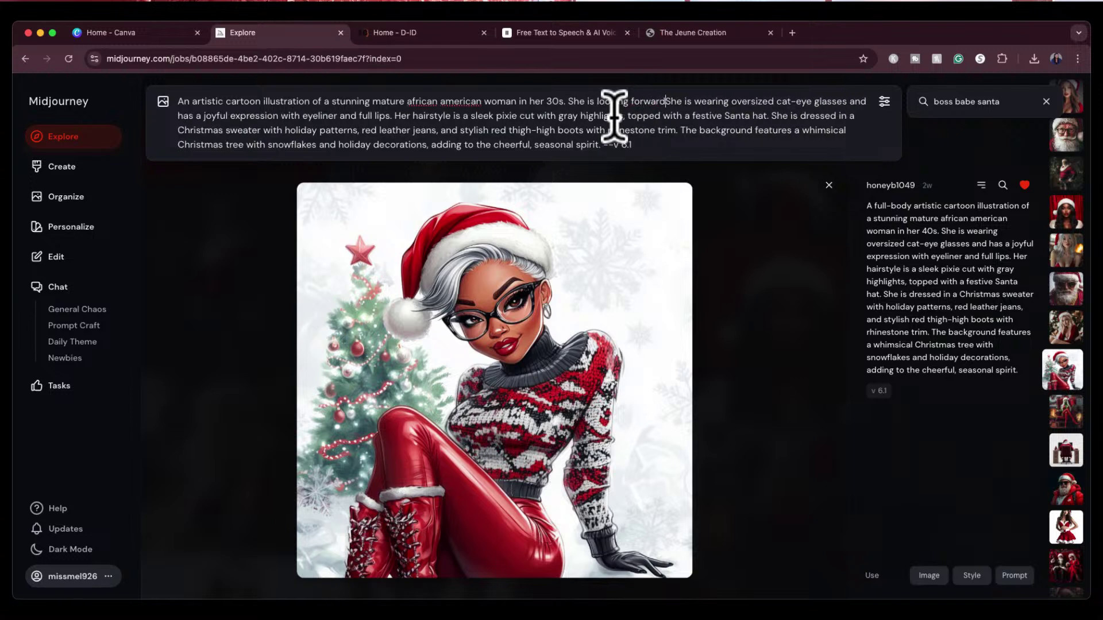
type("t the camera.")
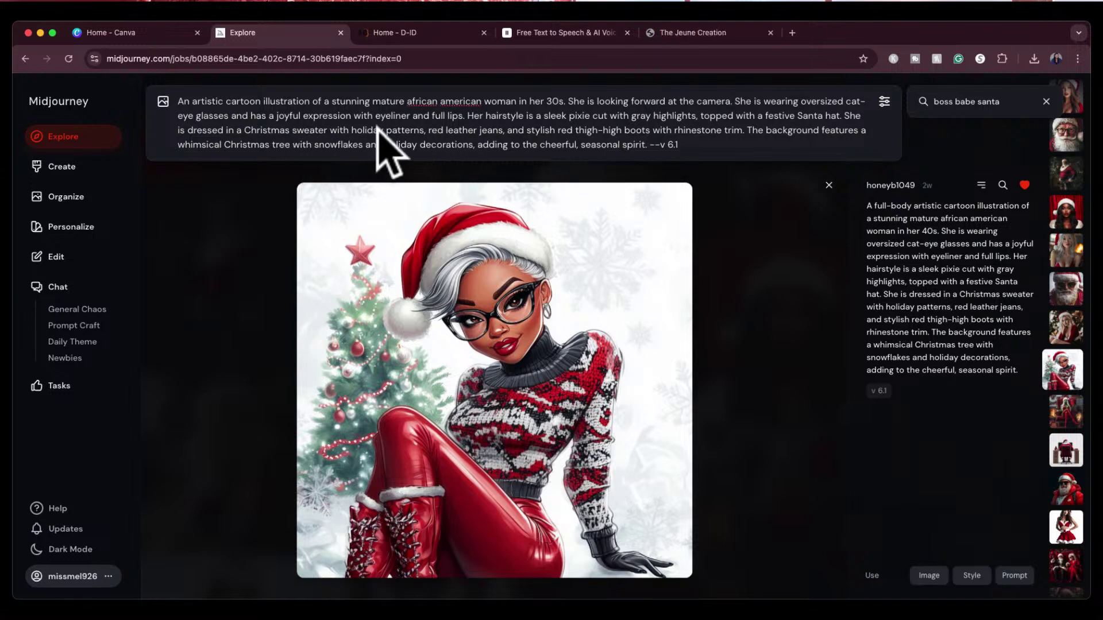
Remove the red leather jeans and thigh-high boots from the prompt so the outfit sentence ends at "holiday patterns.".
left_click_drag(427, 129, 742, 132)
key("BackSpace")
key("BackSpace")
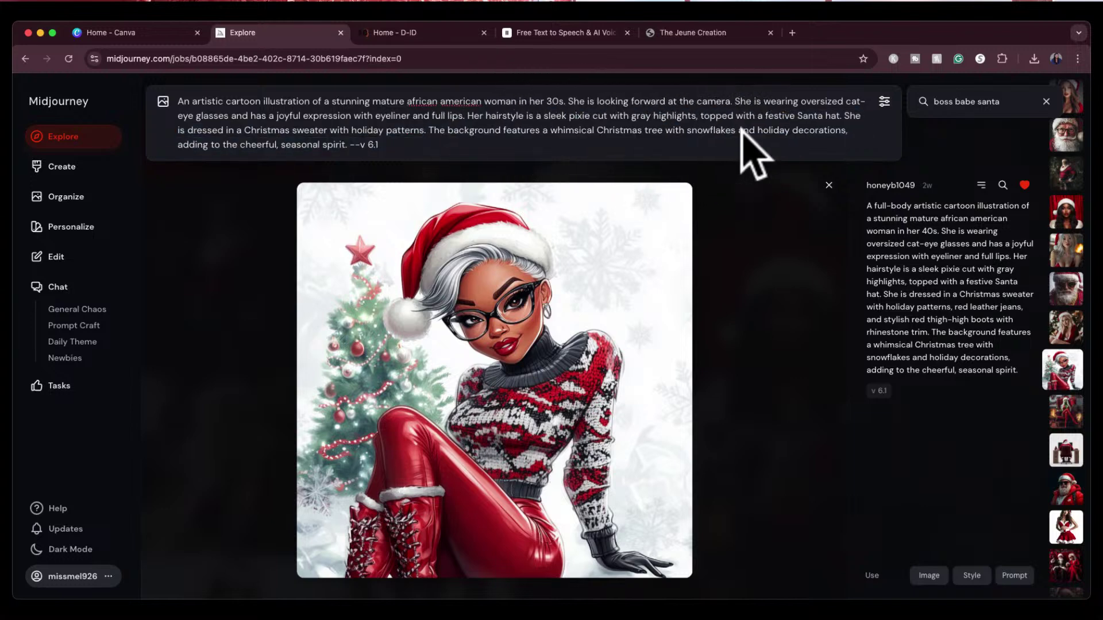
type(".")
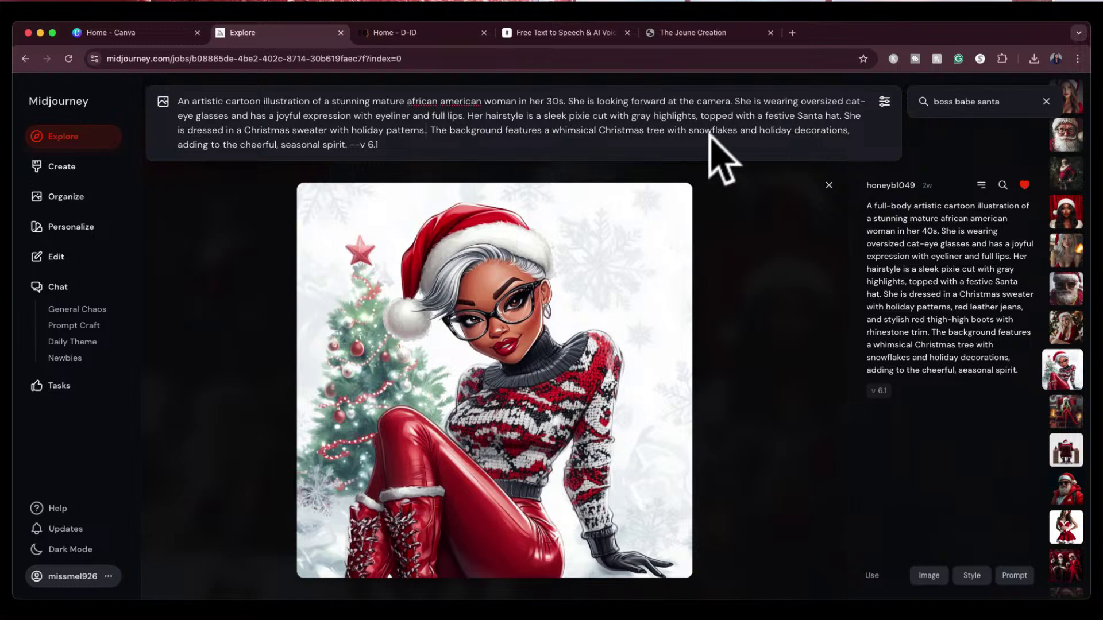
key("BackSpace")
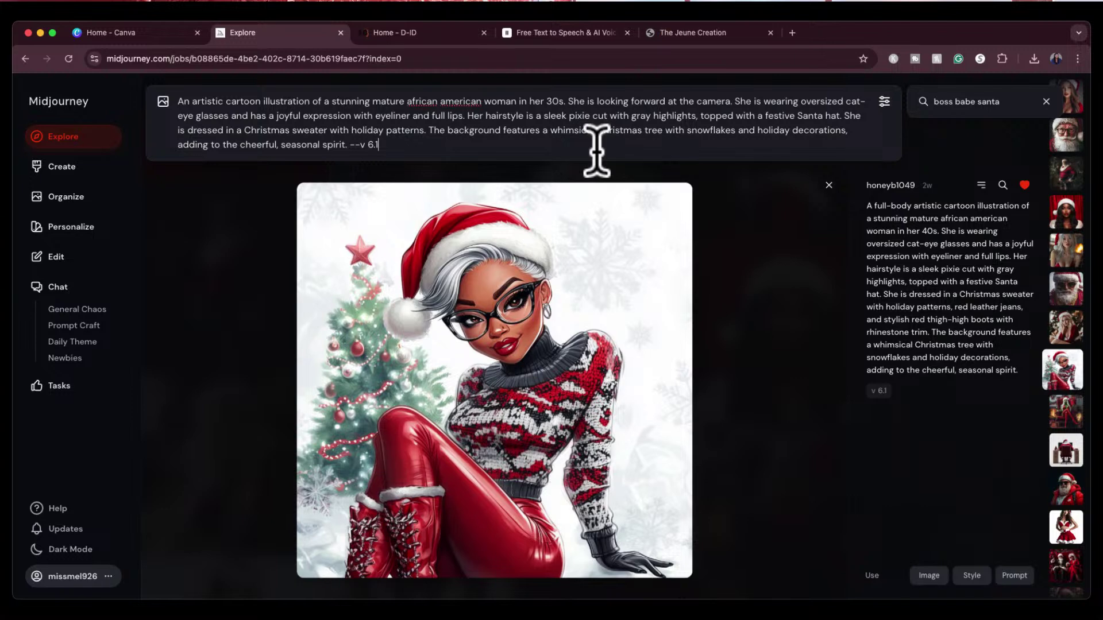
Review the generation settings and generate images from the edited prompt, showing the job on the Create page.
left_click(884, 102)
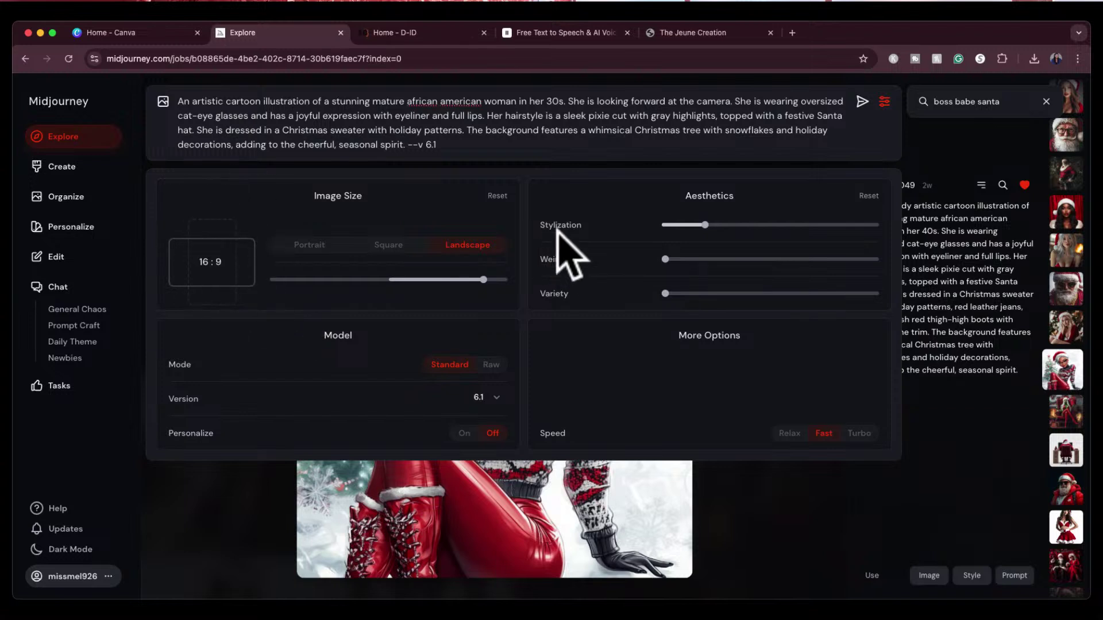
mouse_move(561, 229)
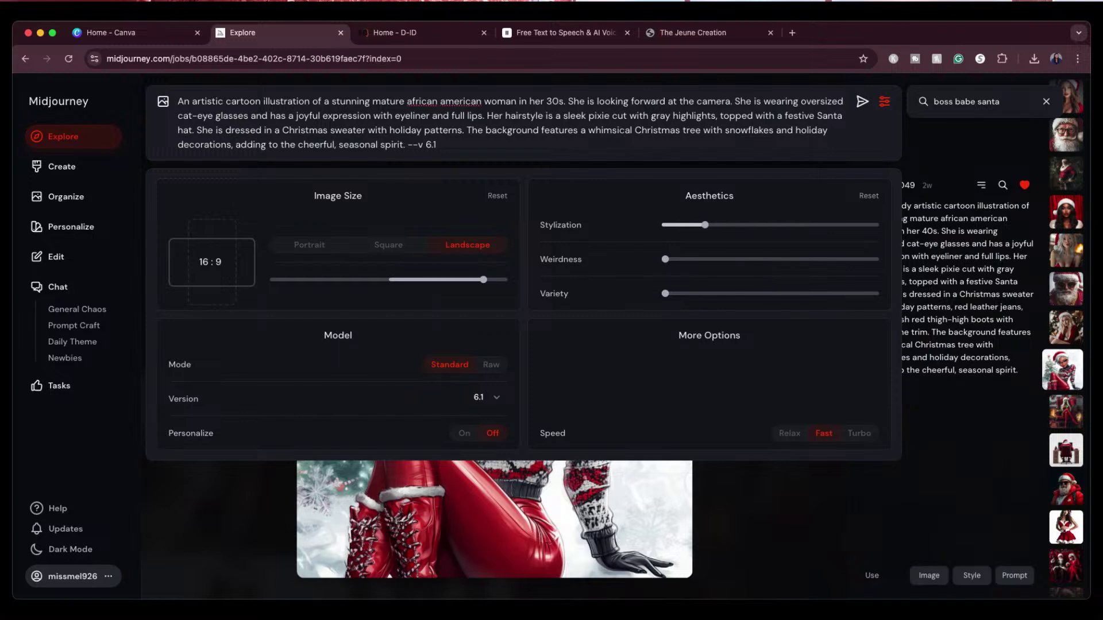
left_click(885, 102)
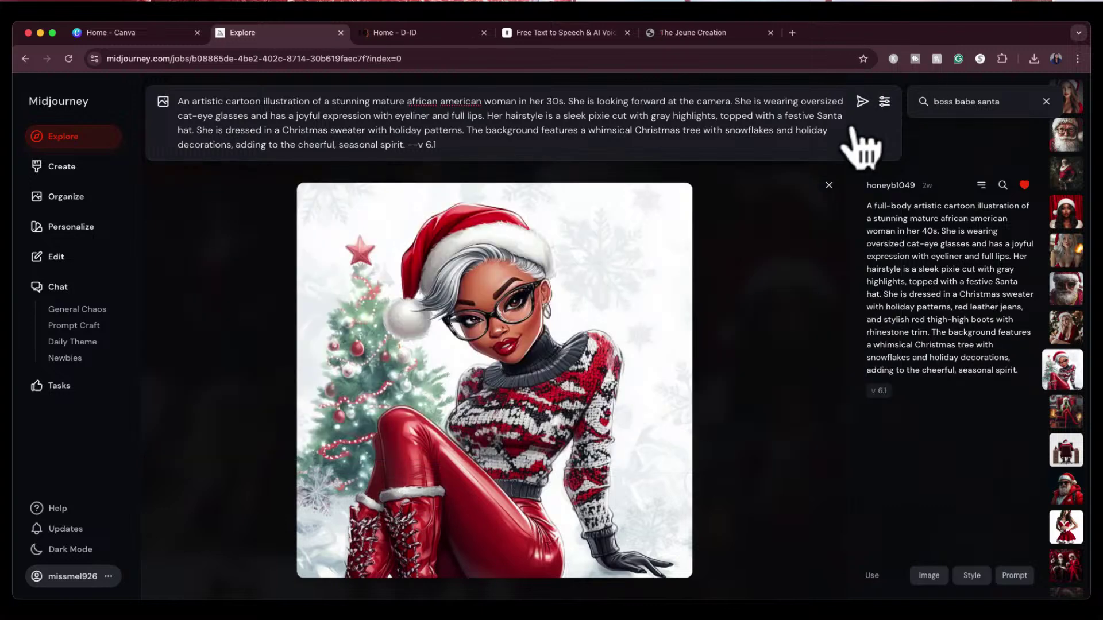
left_click(746, 142)
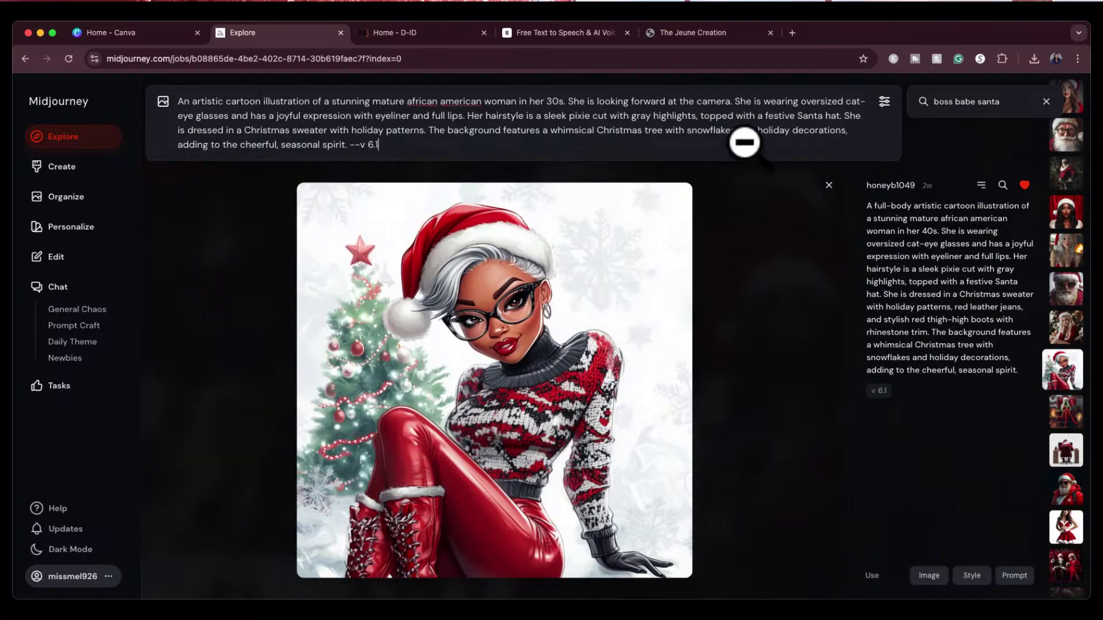
key("Return")
left_click(68, 166)
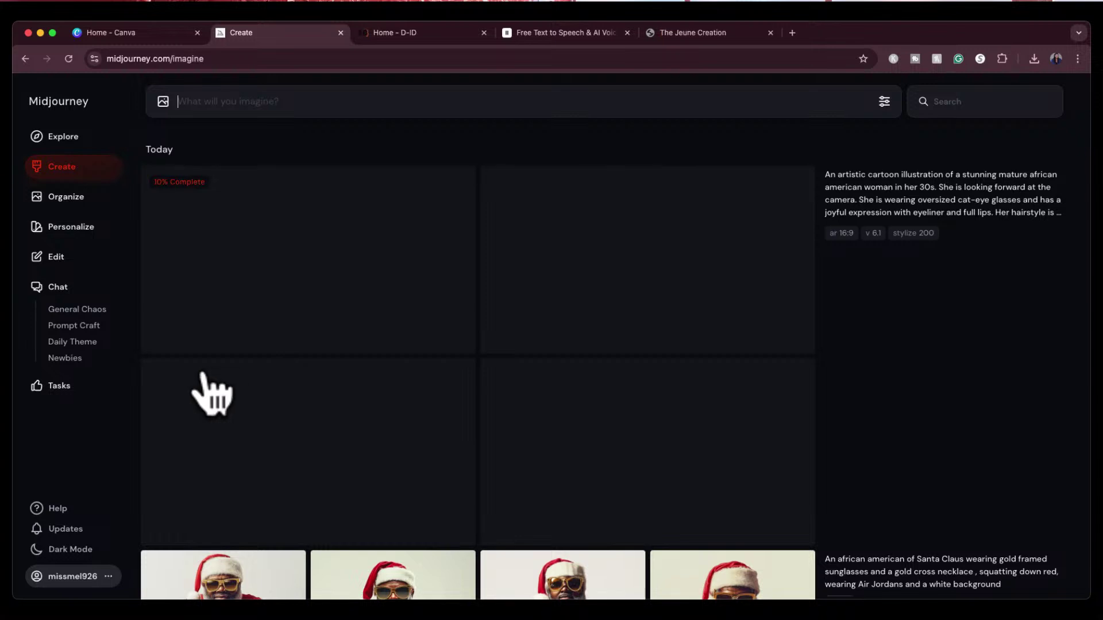
scroll(212, 394, "down", 3)
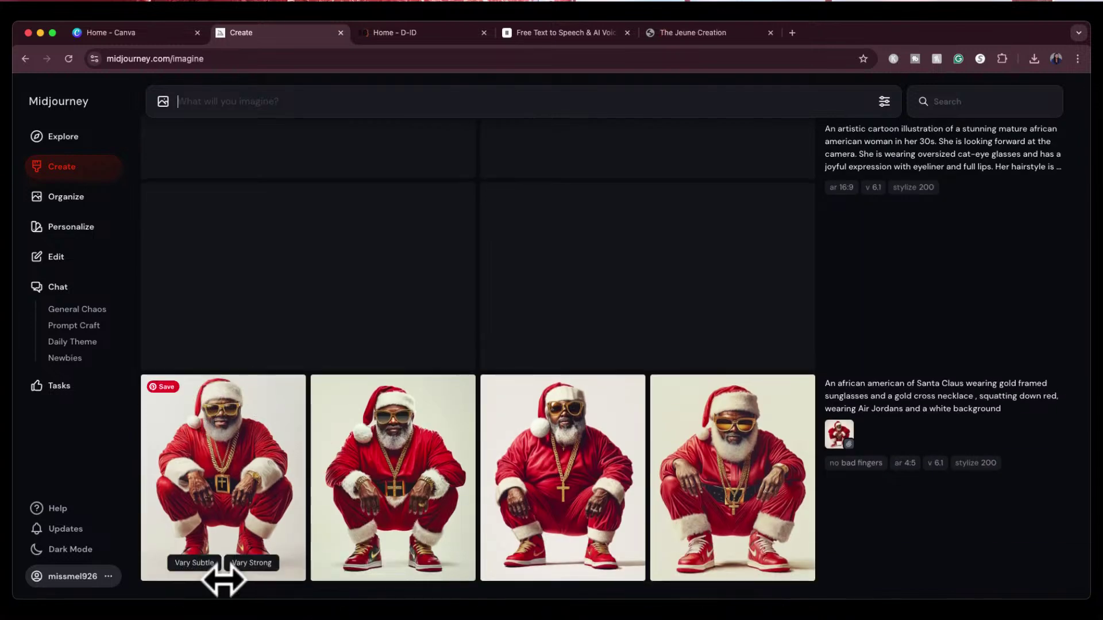
scroll(247, 575, "down", 1)
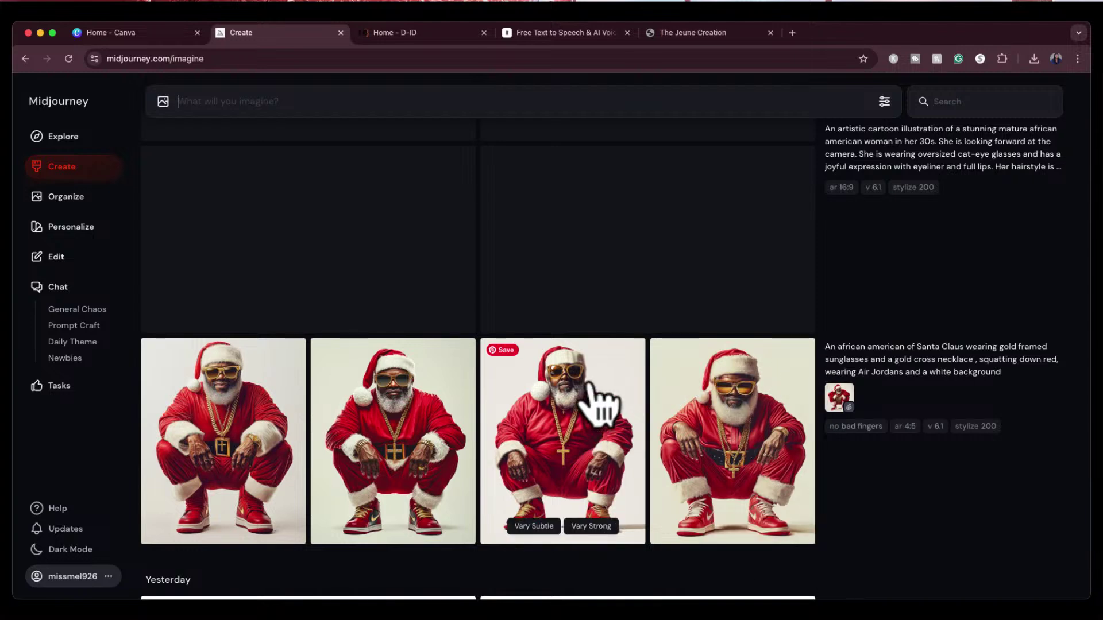
scroll(598, 406, "up", 4)
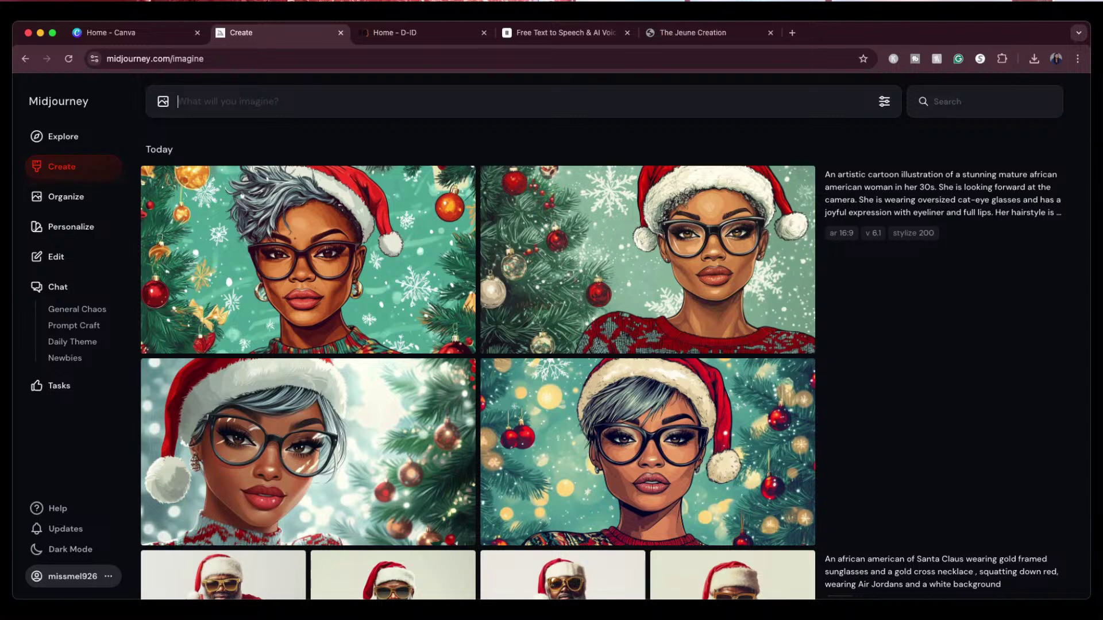
Try to search for images similar to the fourth generated portrait, then reload the Explore page.
left_click(583, 455)
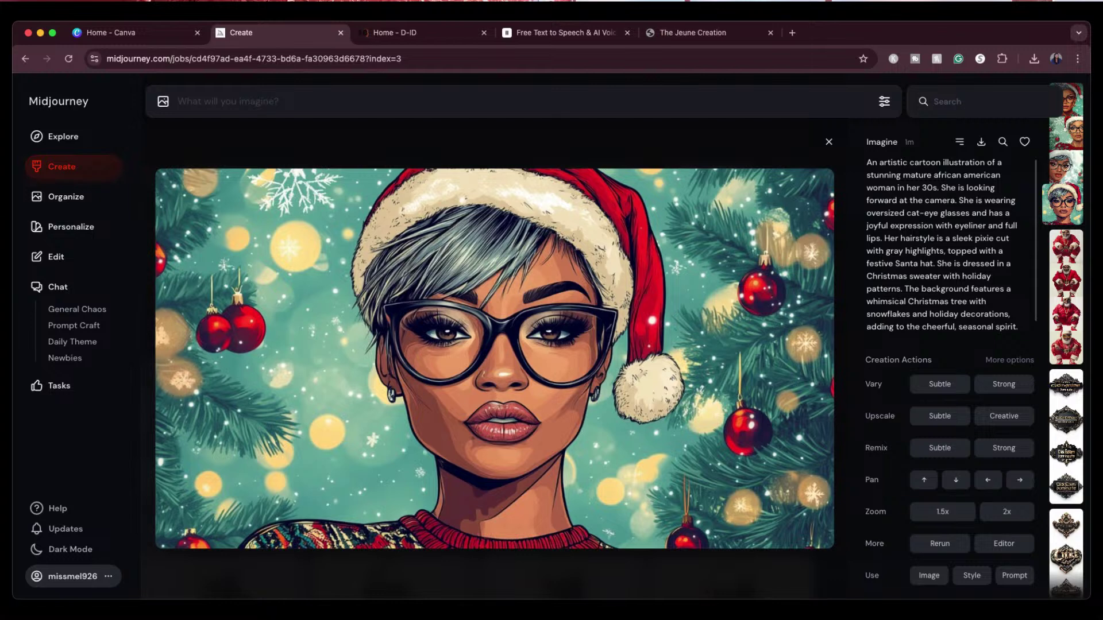
left_click(1003, 142)
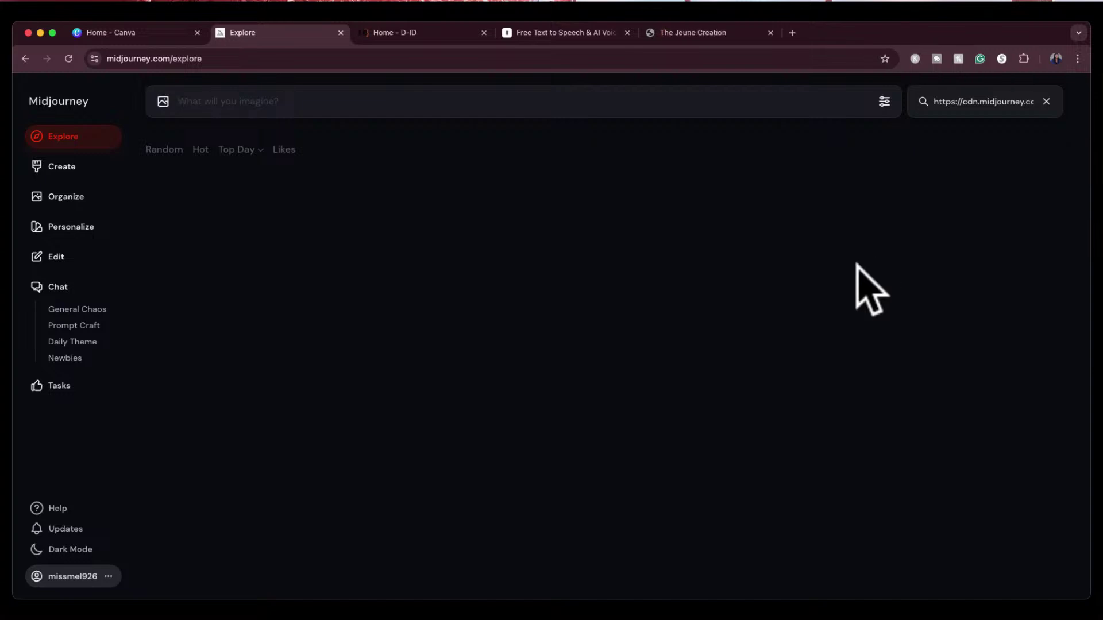
left_click(743, 60)
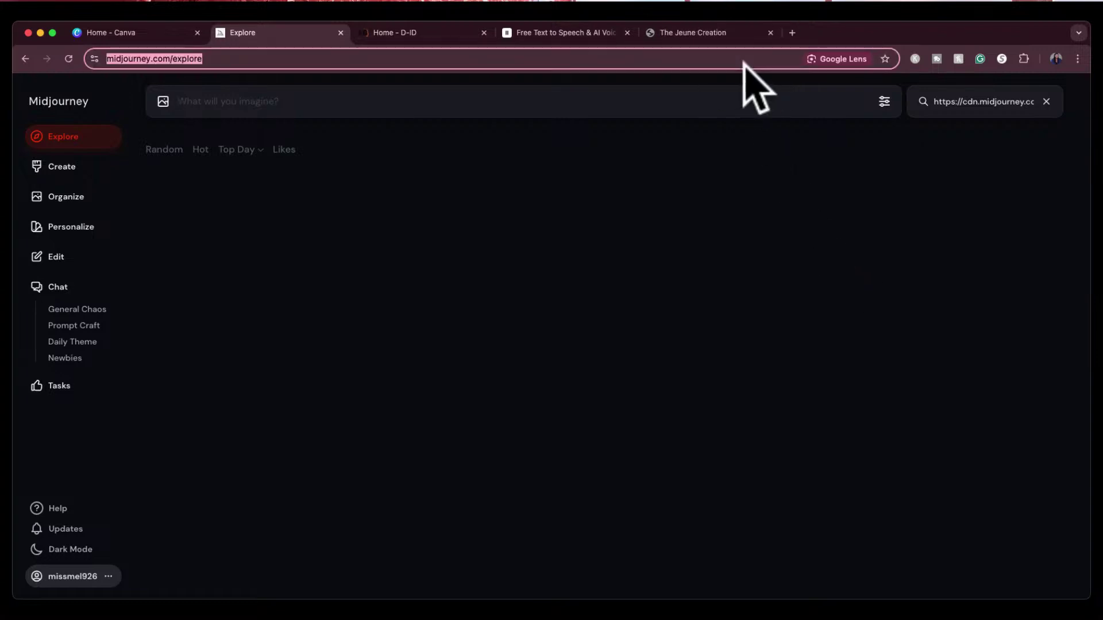
key("Return")
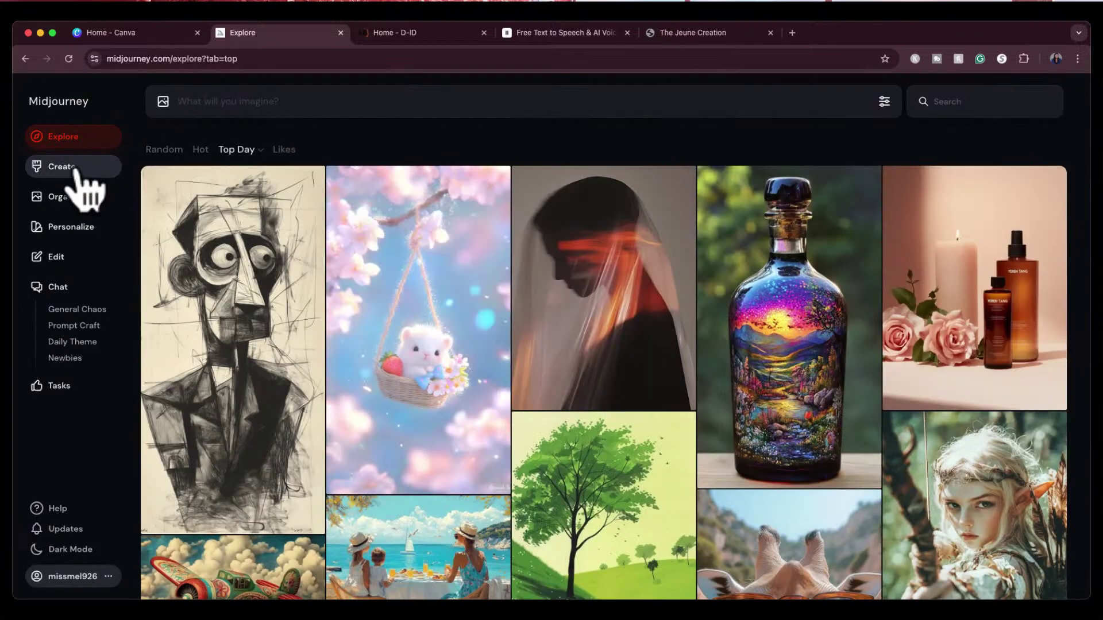
Open the fourth generated portrait from the Create page and search the gallery for similar images.
left_click(74, 168)
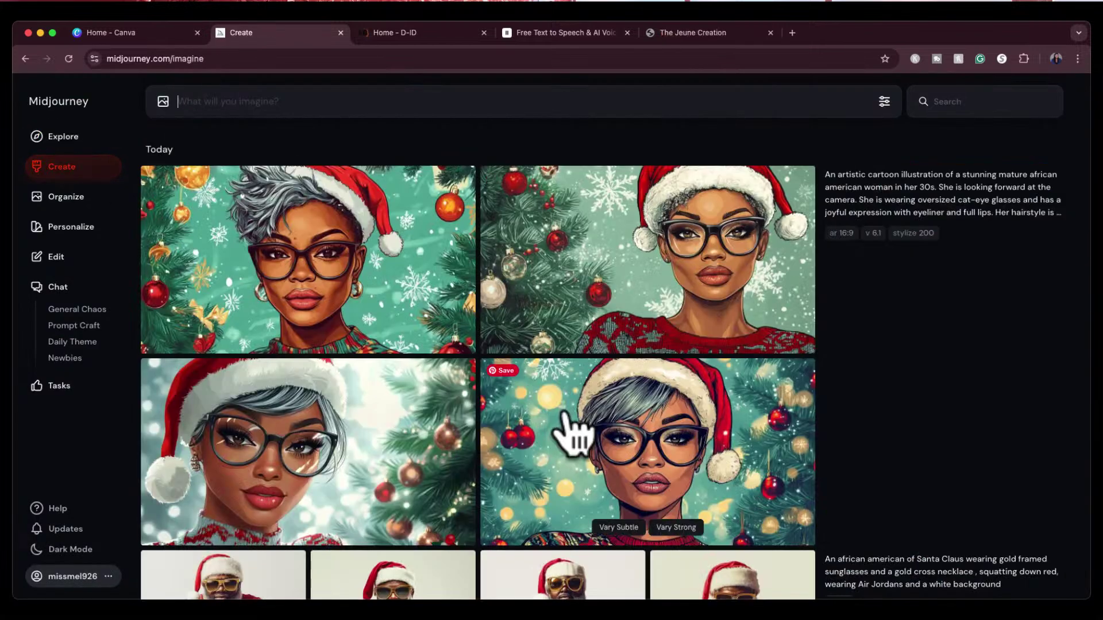
left_click(621, 444)
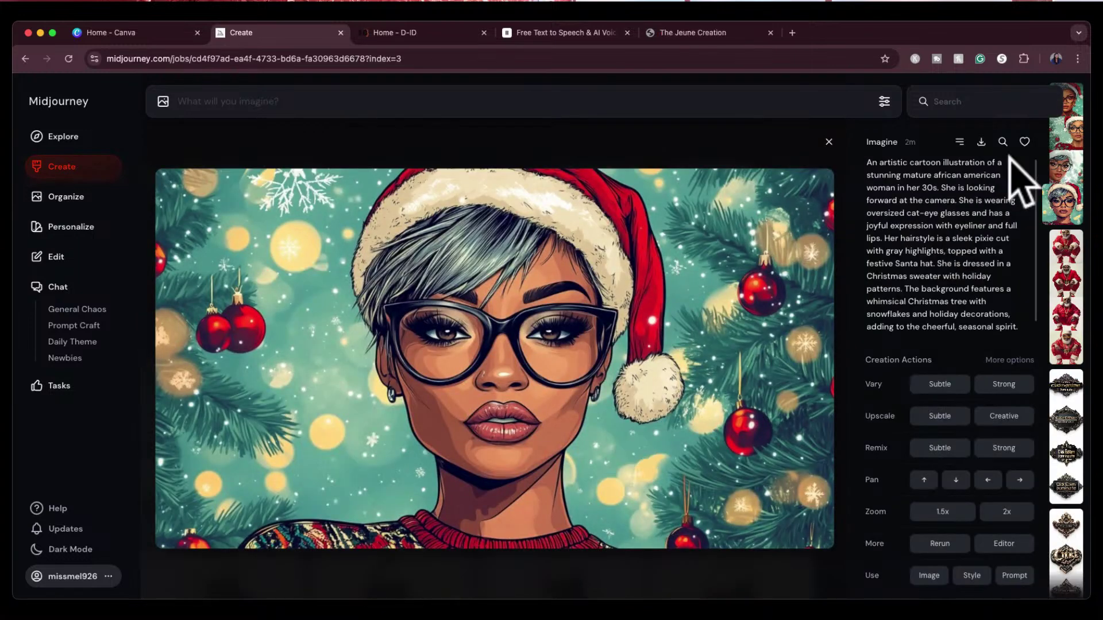
left_click(1003, 143)
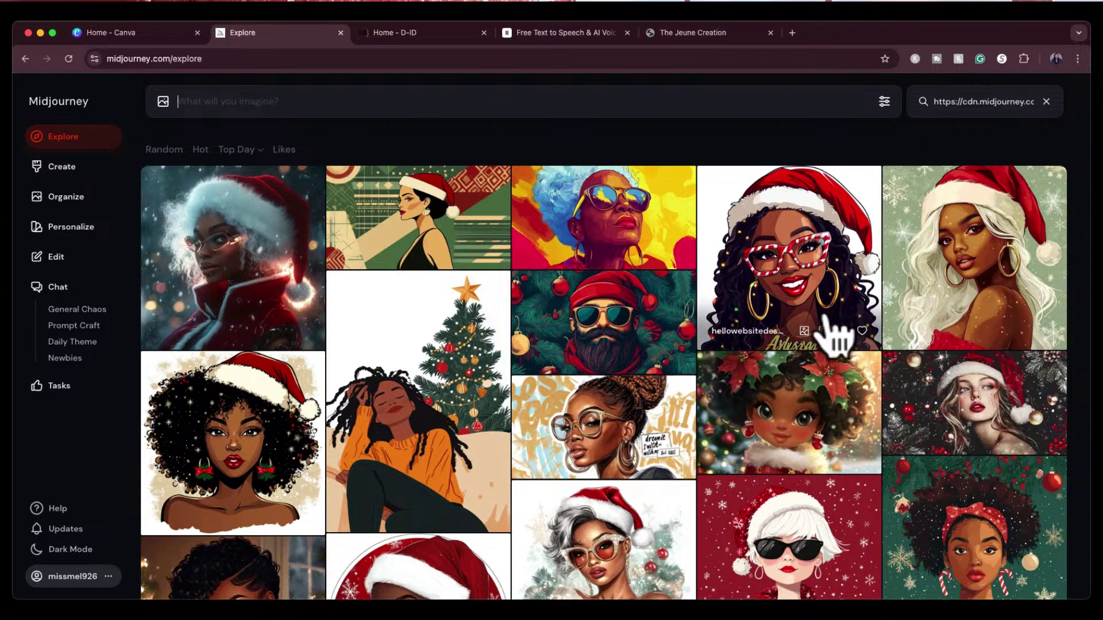
Choose the smiling woman in candy cane-patterned glasses from the similar images and load its prompt for reuse.
scroll(660, 416, "down", 1)
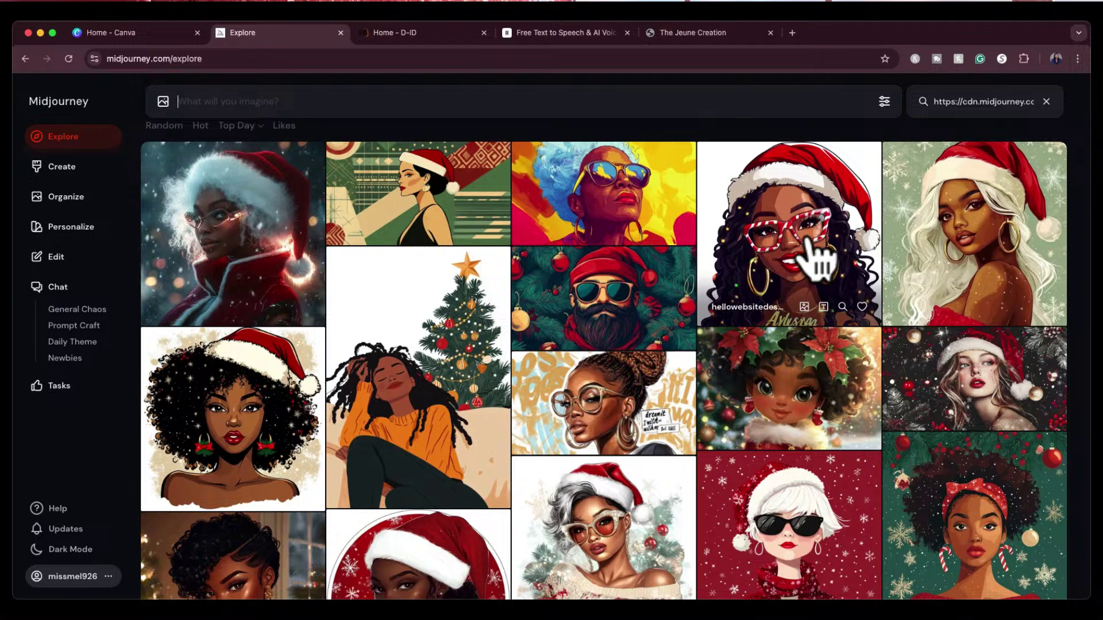
scroll(815, 259, "down", 1)
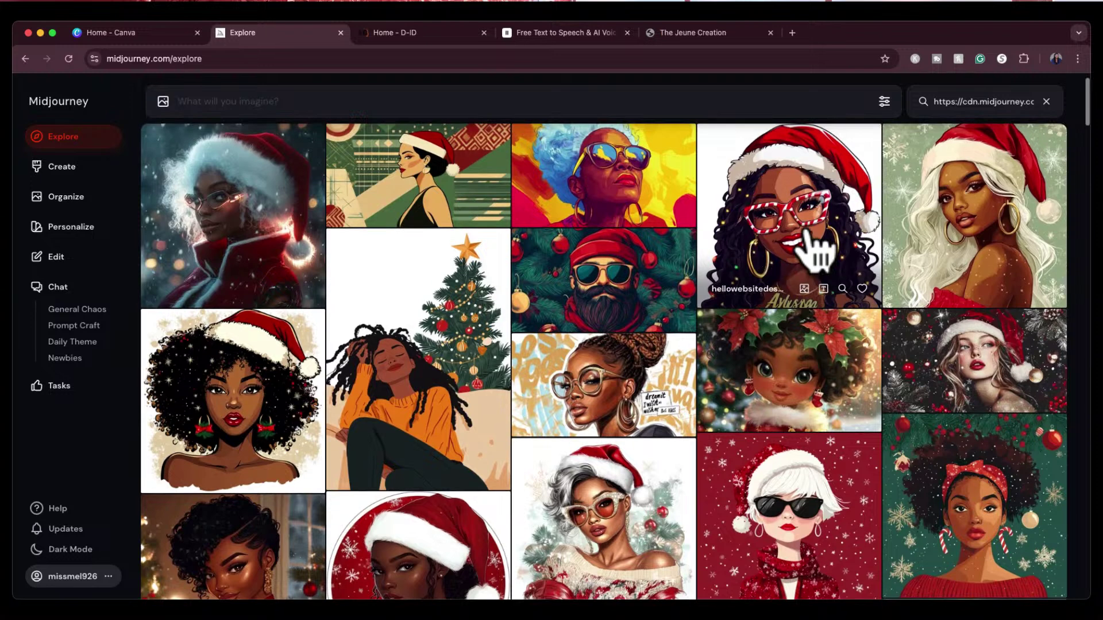
left_click(814, 252)
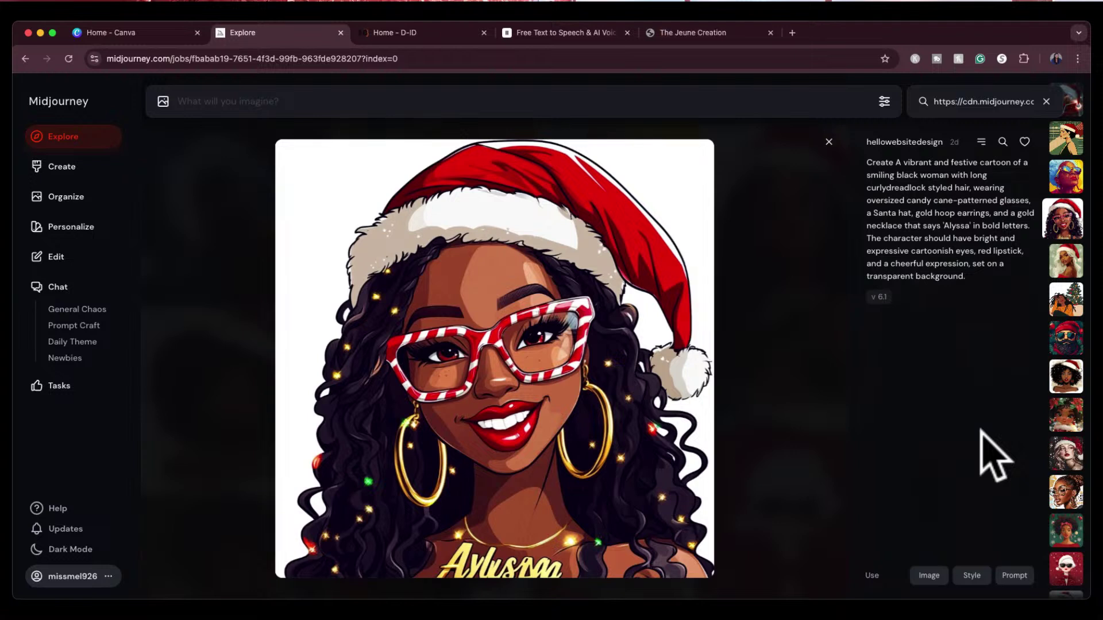
left_click(1015, 580)
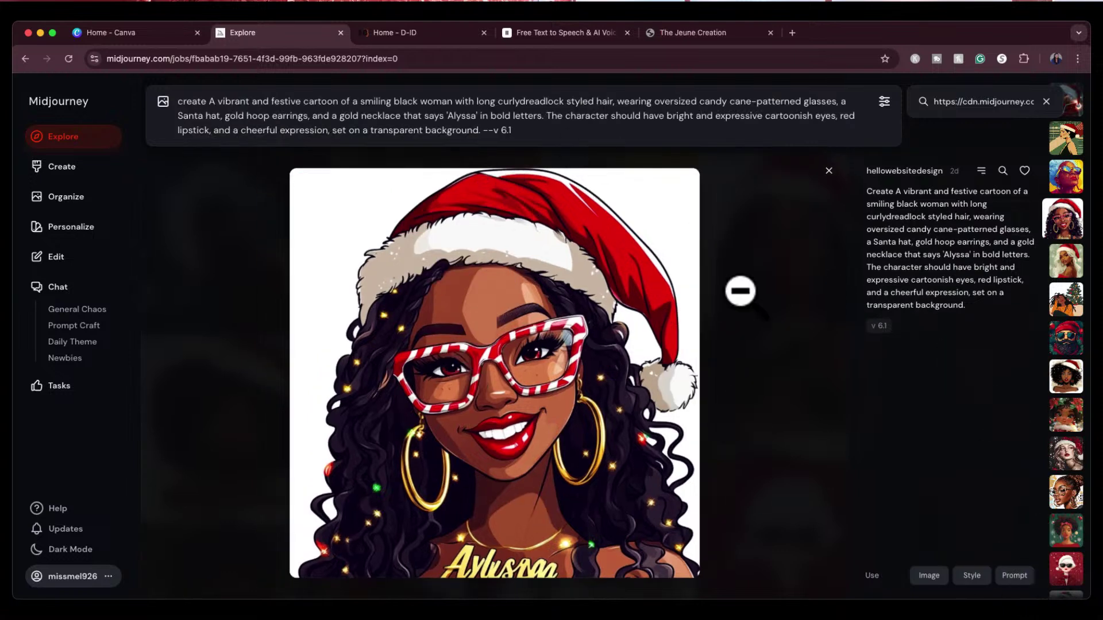
Add the candy cane glasses cartoon as a style reference and also enable it as a character reference.
left_click(972, 576)
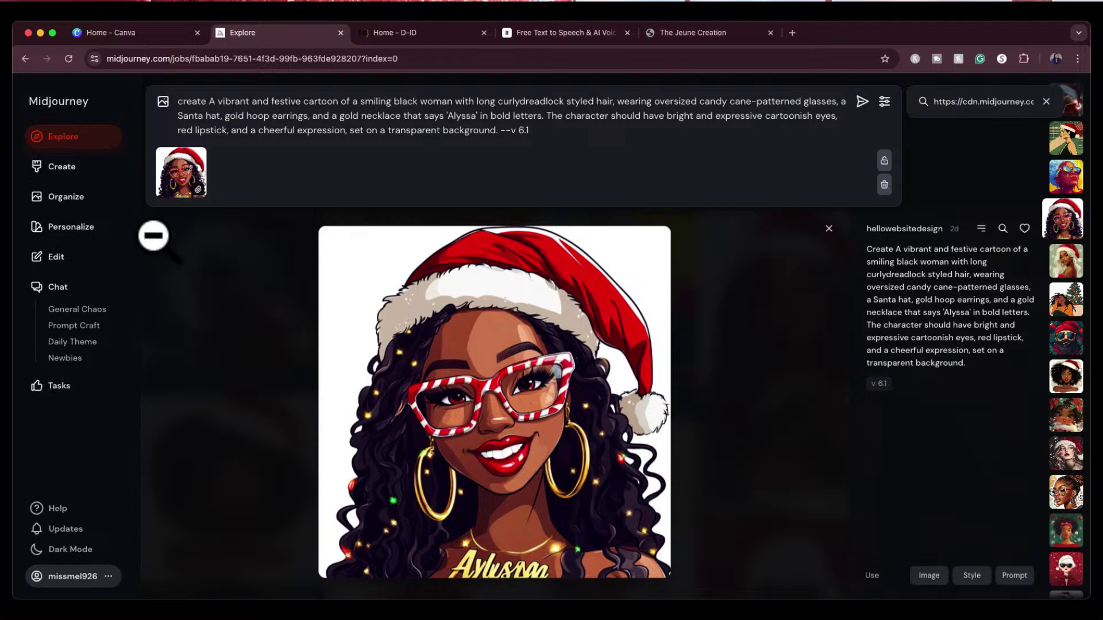
mouse_move(193, 195)
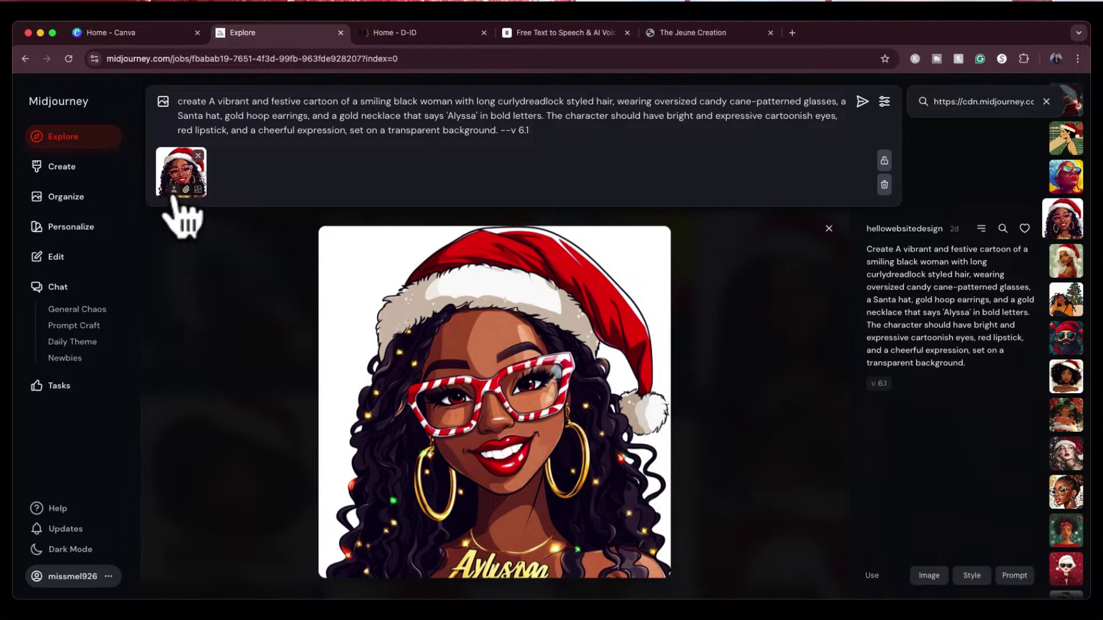
left_click(173, 195)
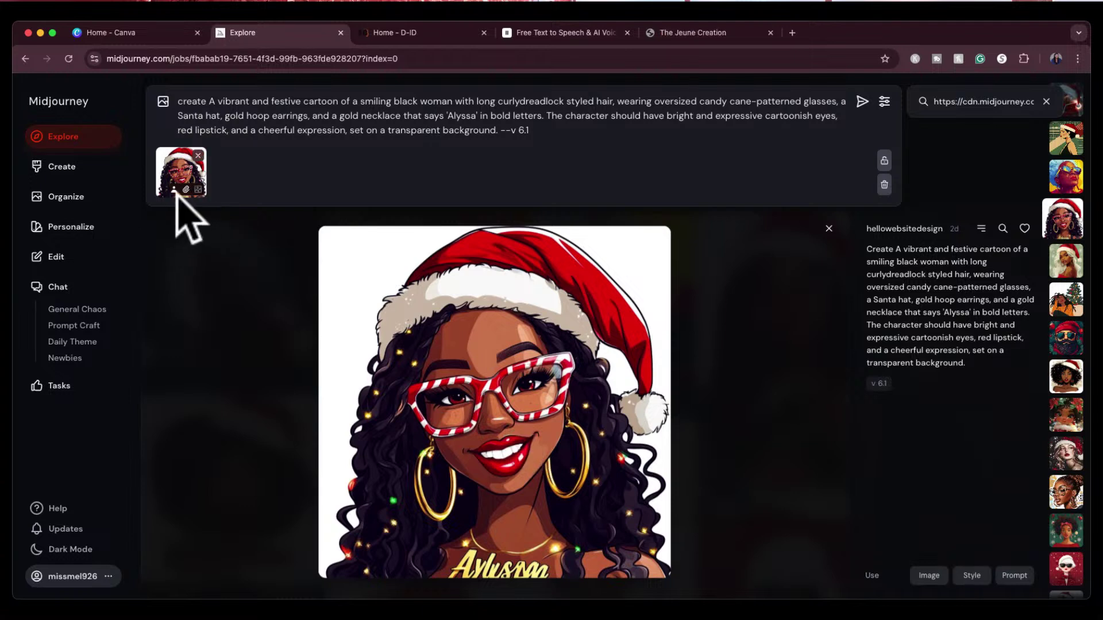
mouse_move(178, 192)
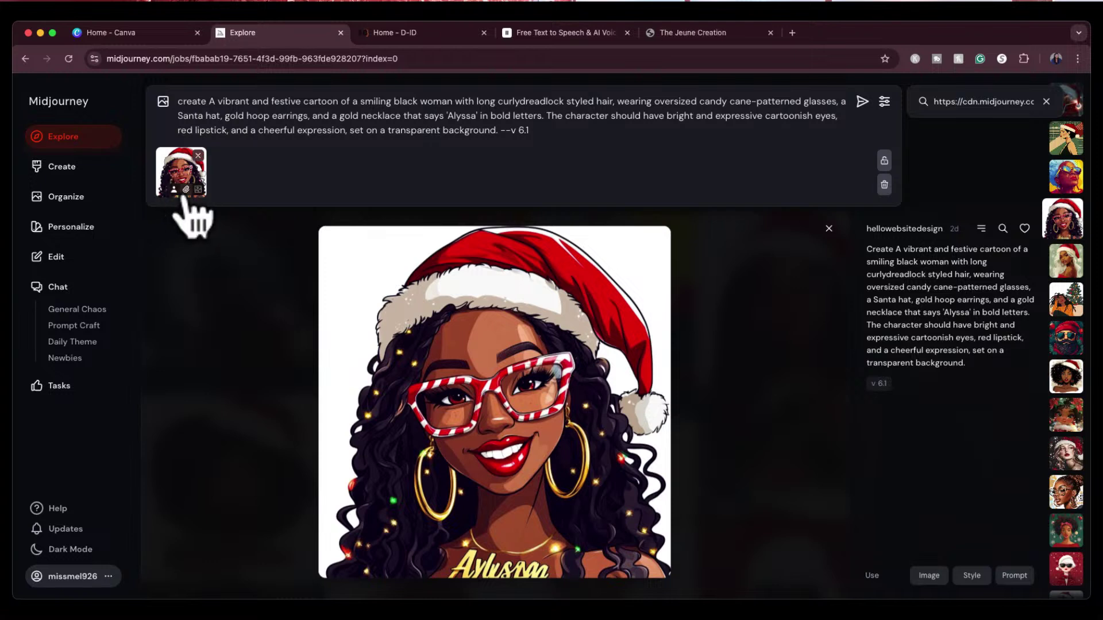
Remove "--v 6.1" from the end of the prompt and check the generation settings.
left_click(542, 131)
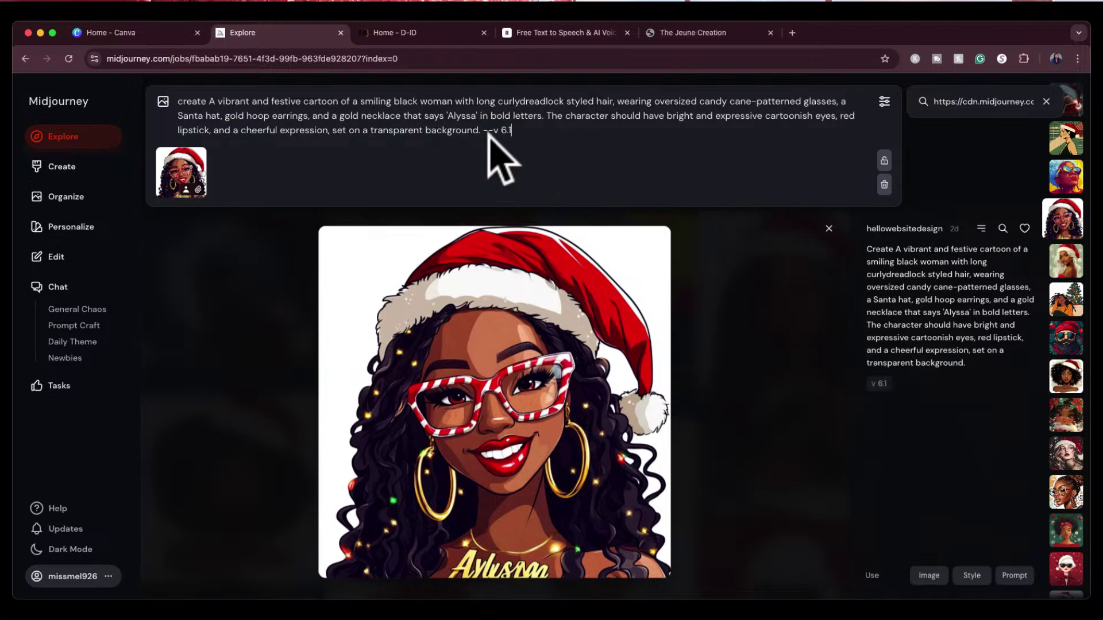
left_click_drag(482, 131, 534, 129)
key("BackSpace")
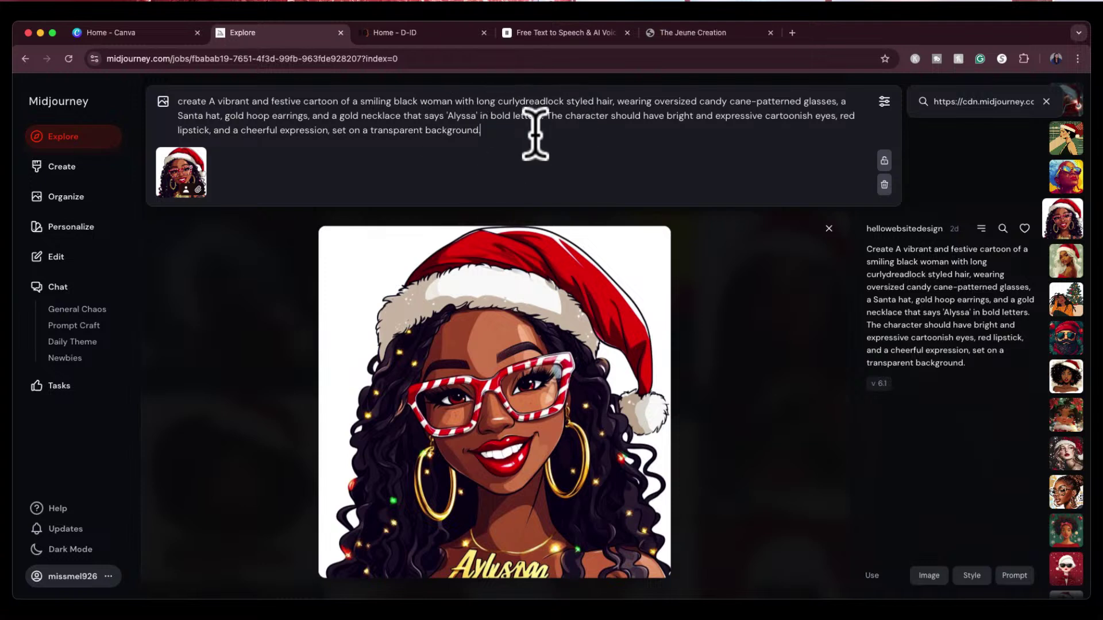
left_click(884, 101)
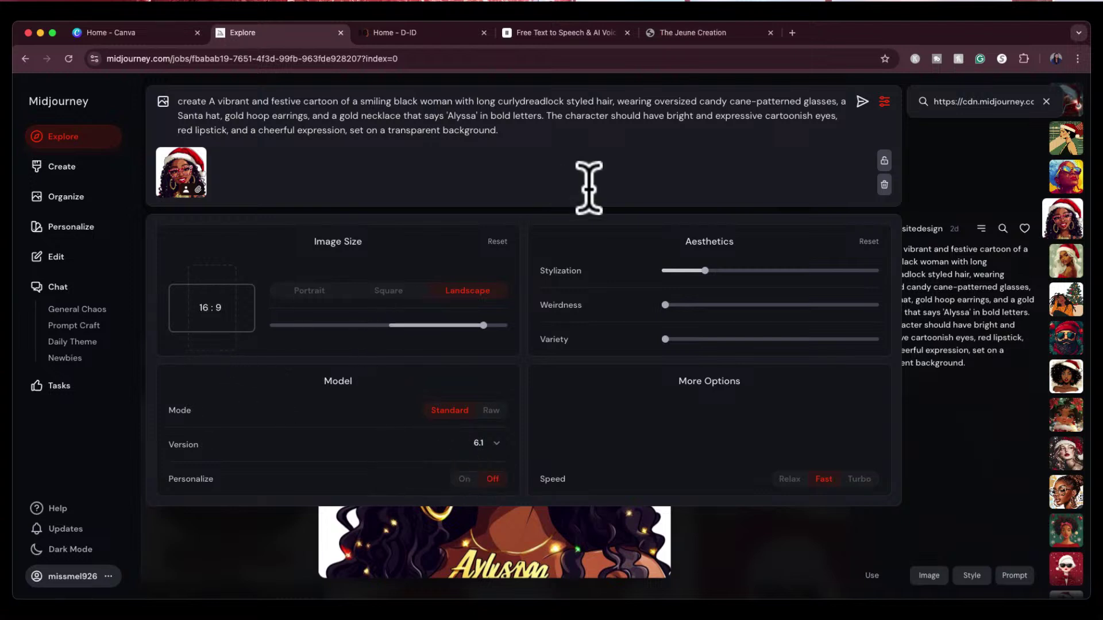
left_click(884, 101)
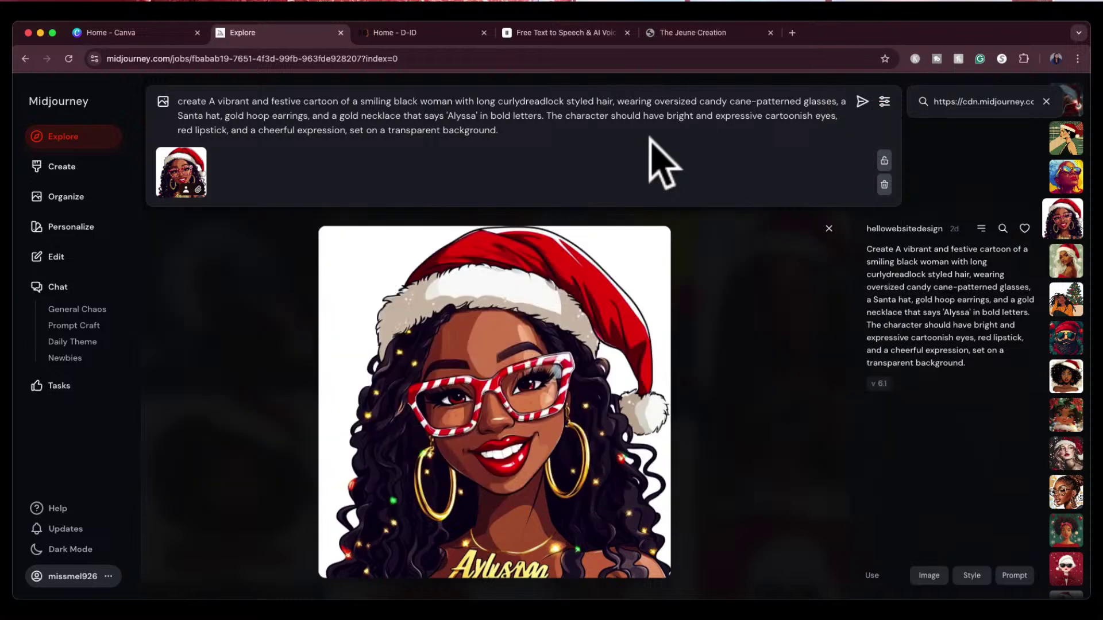
left_click(586, 137)
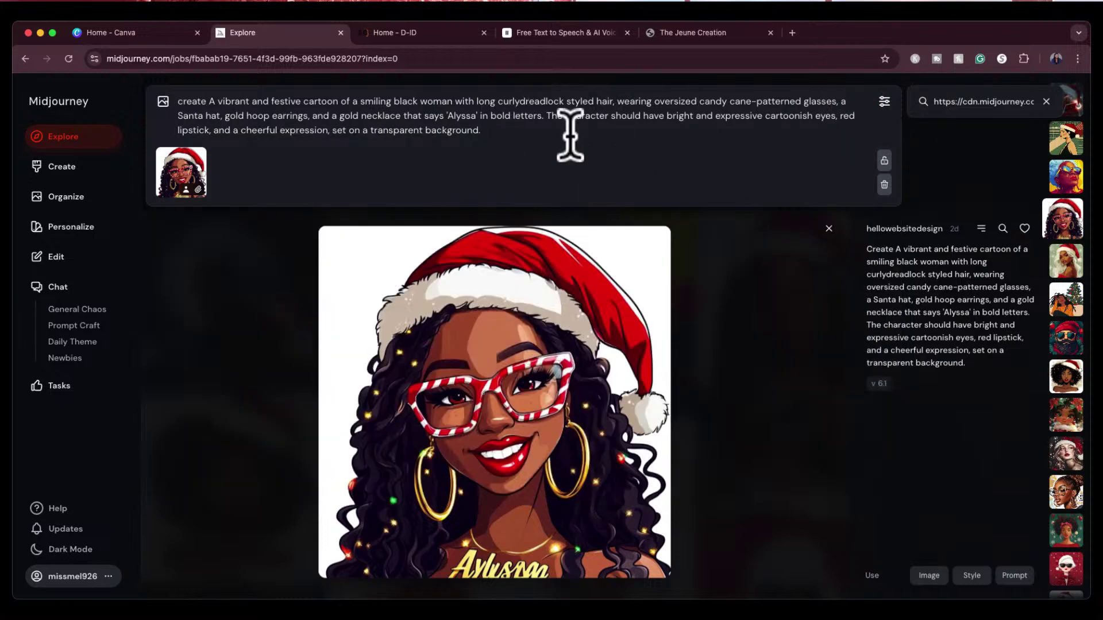
Generate images from the candy cane glasses prompt and go to the Create page.
key("Return")
left_click(65, 168)
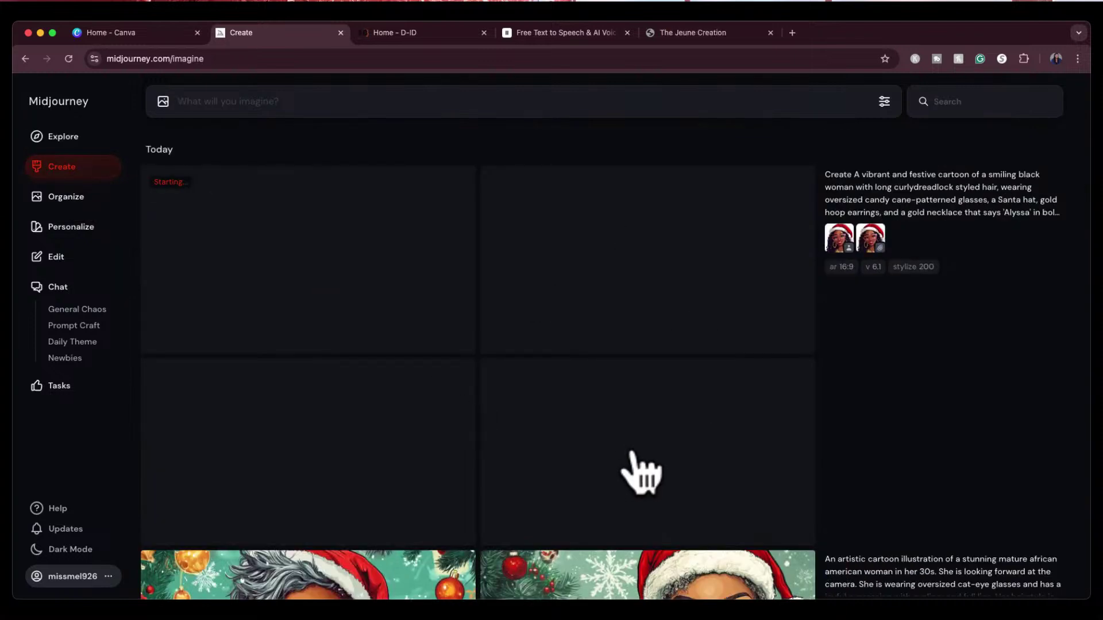
Open the fourth generated image of the woman with the gray pixie cut and black cat-eye glasses and download it.
scroll(640, 467, "down", 6)
scroll(618, 486, "down", 2)
left_click(697, 440)
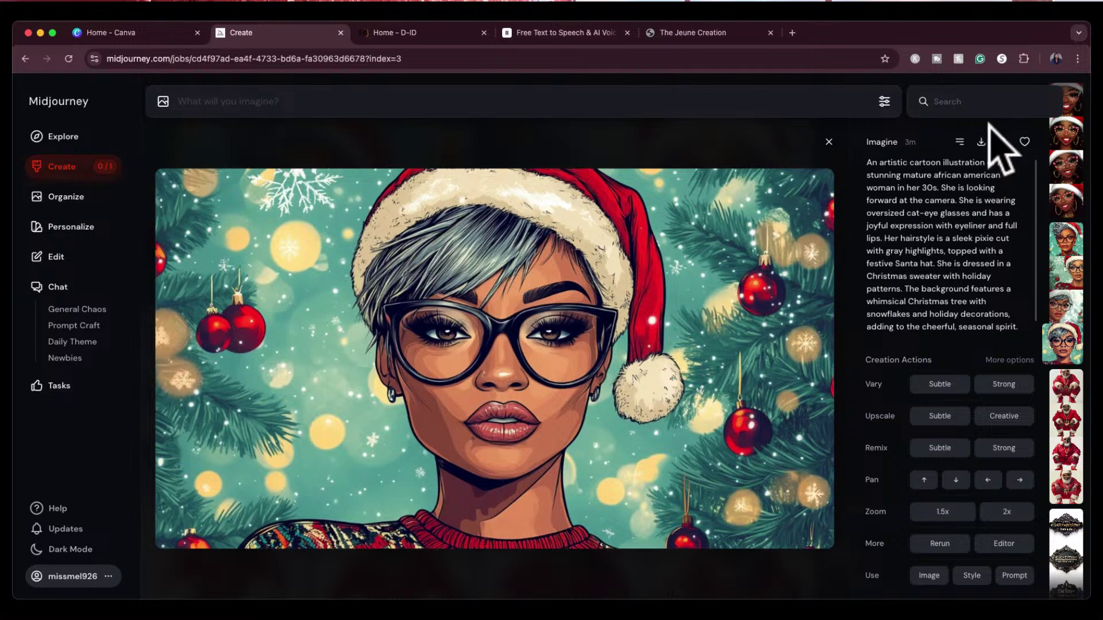
left_click(939, 418)
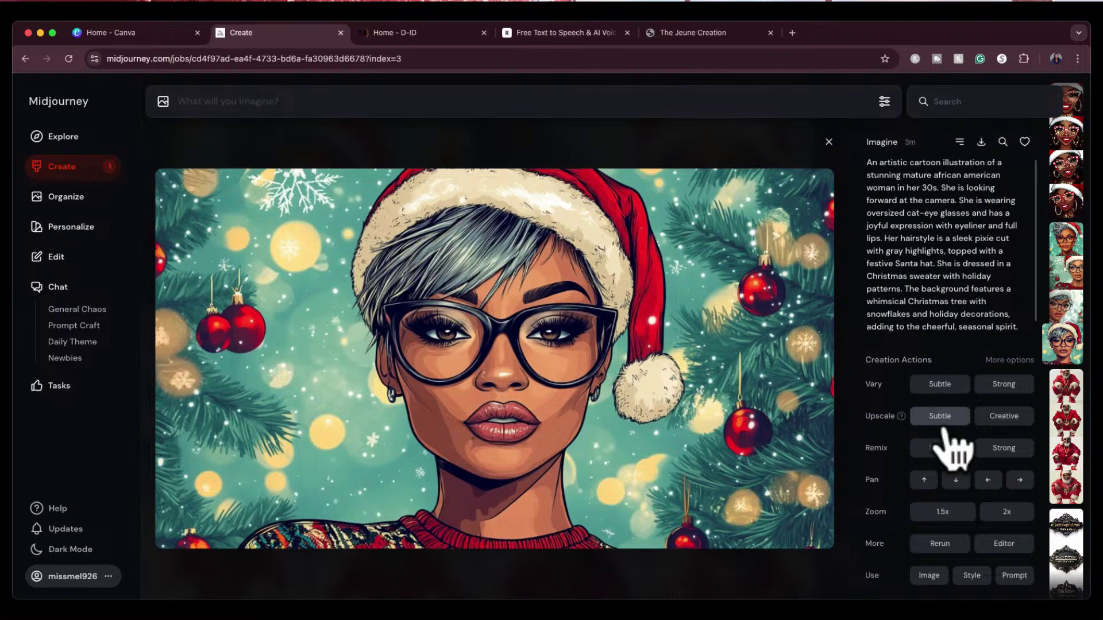
mouse_move(900, 416)
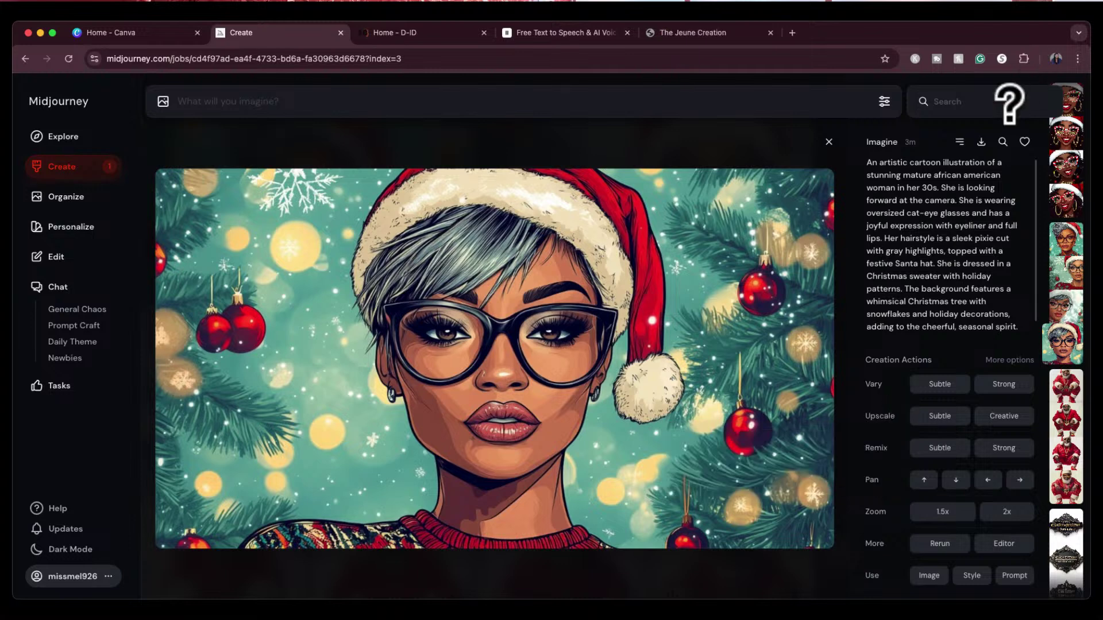
left_click(982, 147)
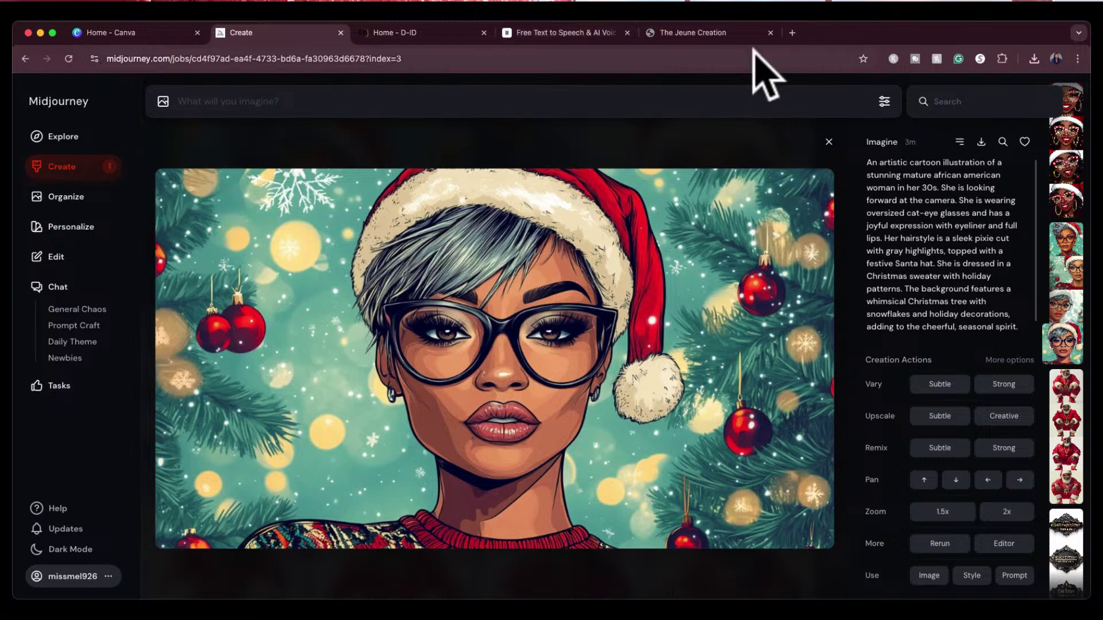
Switch to Canva and create a blank YouTube Thumbnail design.
left_click(168, 33)
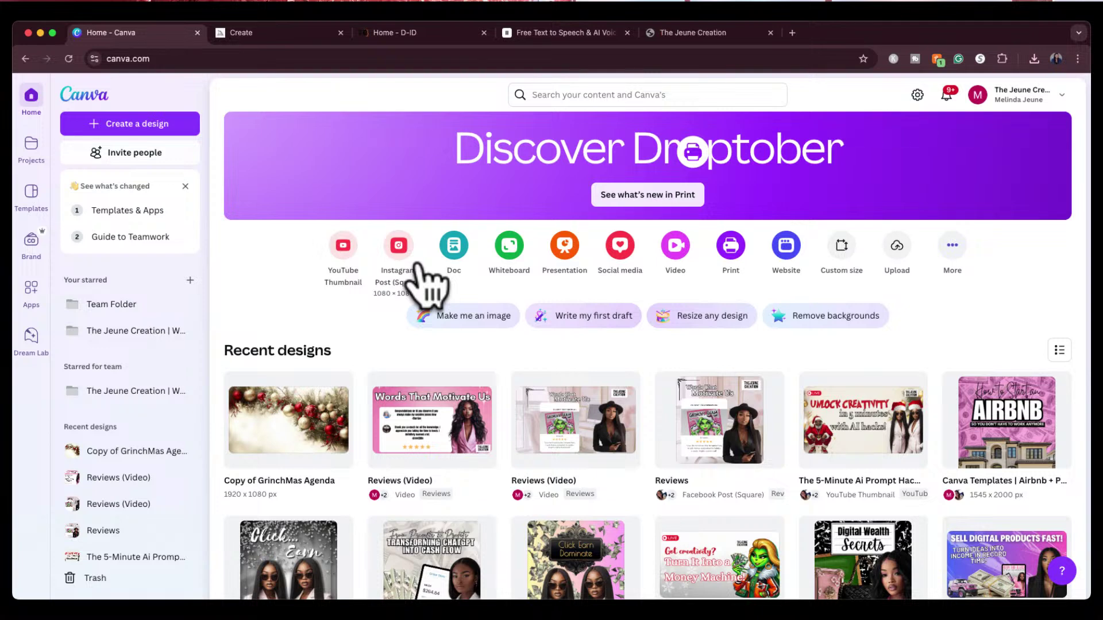
left_click(952, 247)
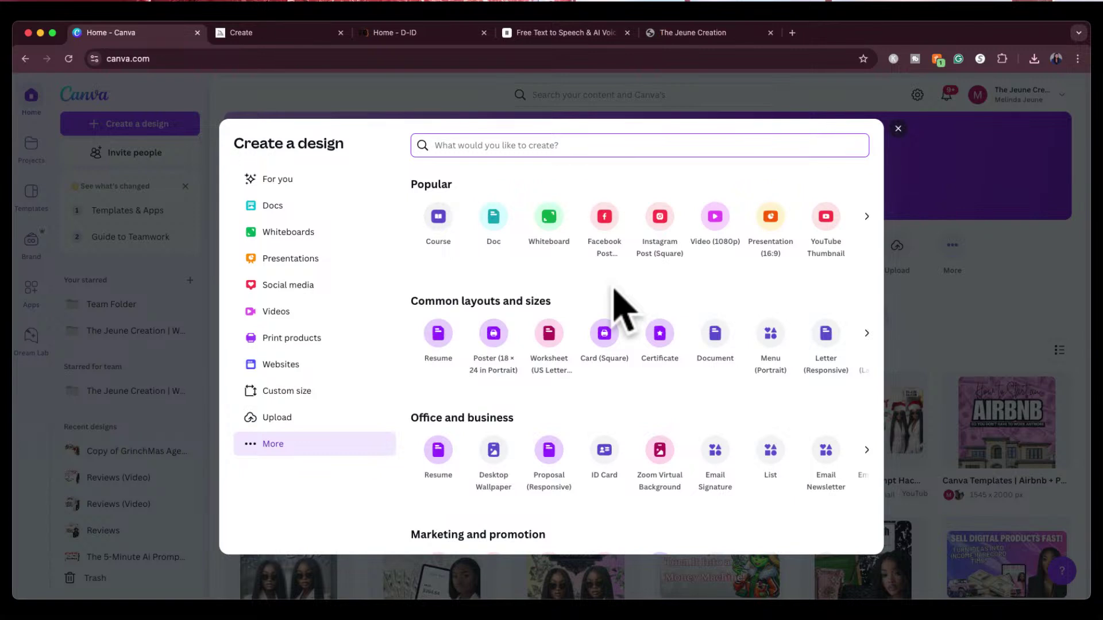
left_click(828, 227)
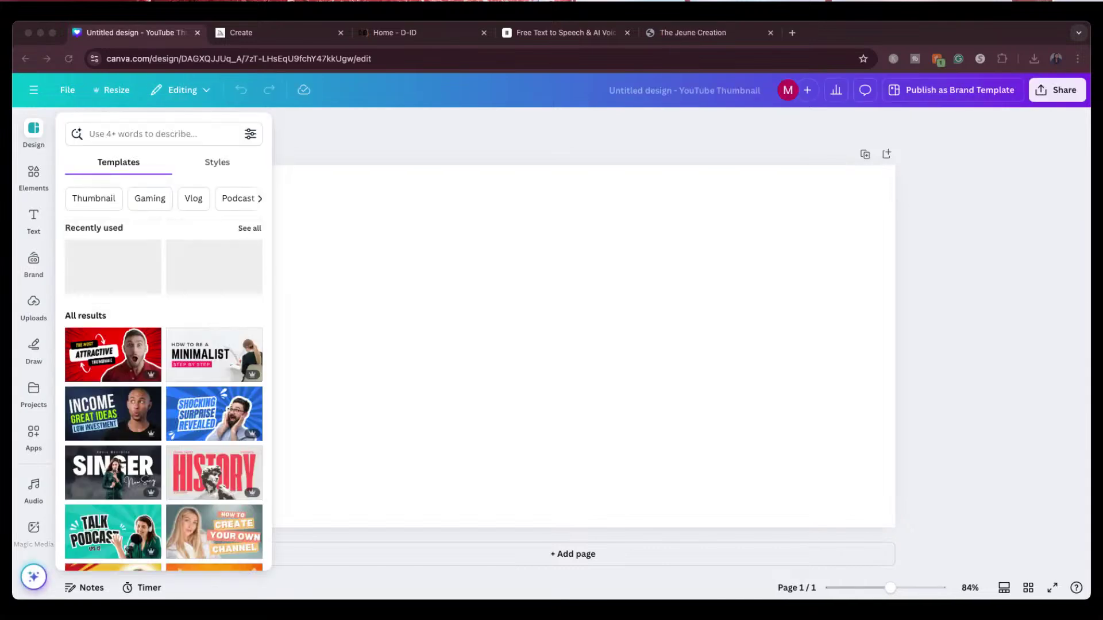
Align the portrait with the page's upper-left corner and enlarge it to fill the whole thumbnail.
left_click_drag(480, 336, 369, 278)
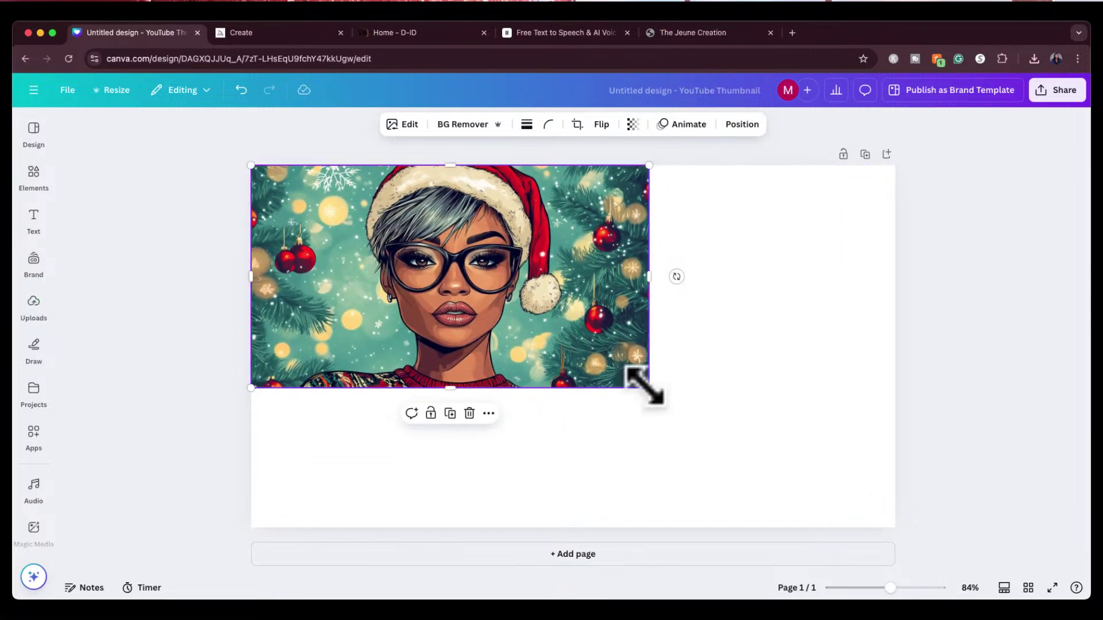
left_click_drag(647, 386, 894, 526)
left_click(965, 344)
left_click(850, 353)
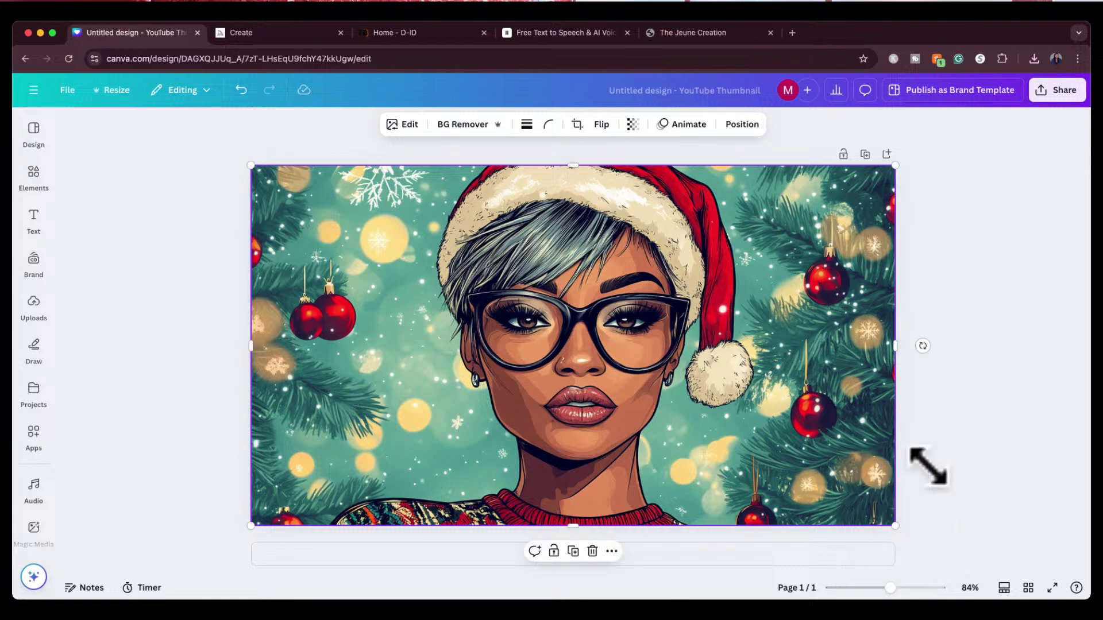
left_click(942, 485)
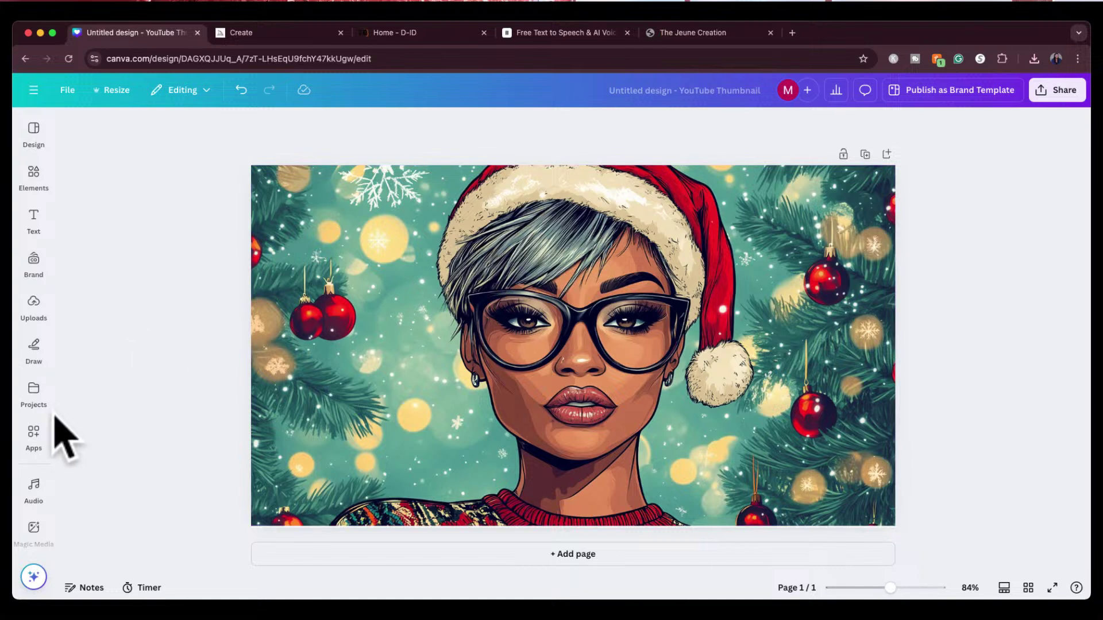
Search the Canva apps for "upscale" and open the Image Upscaler app.
left_click(30, 440)
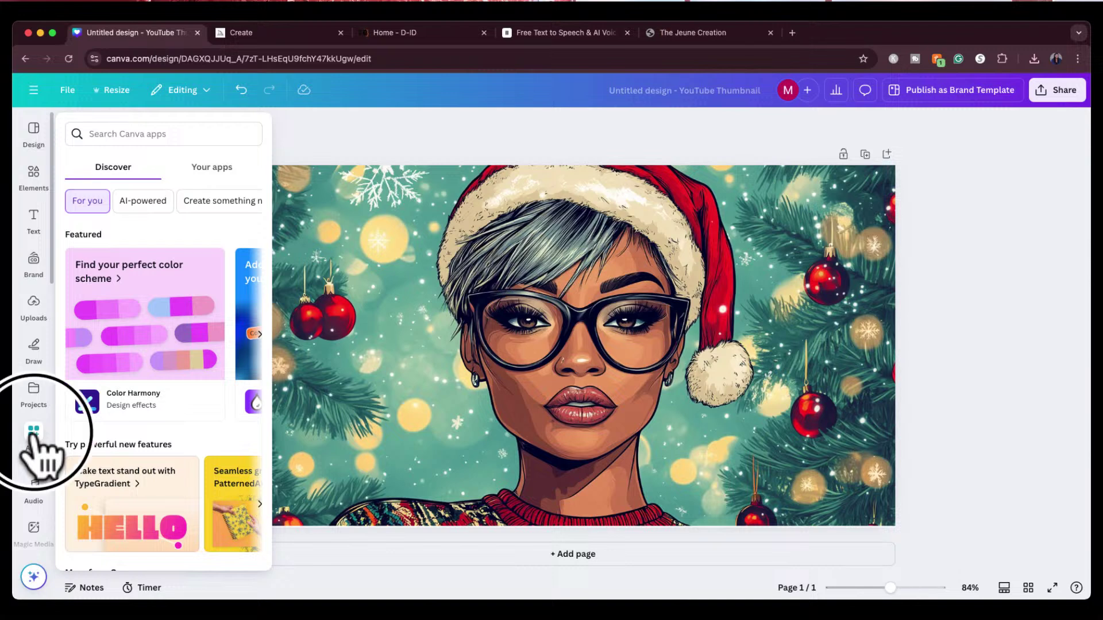
left_click(145, 130)
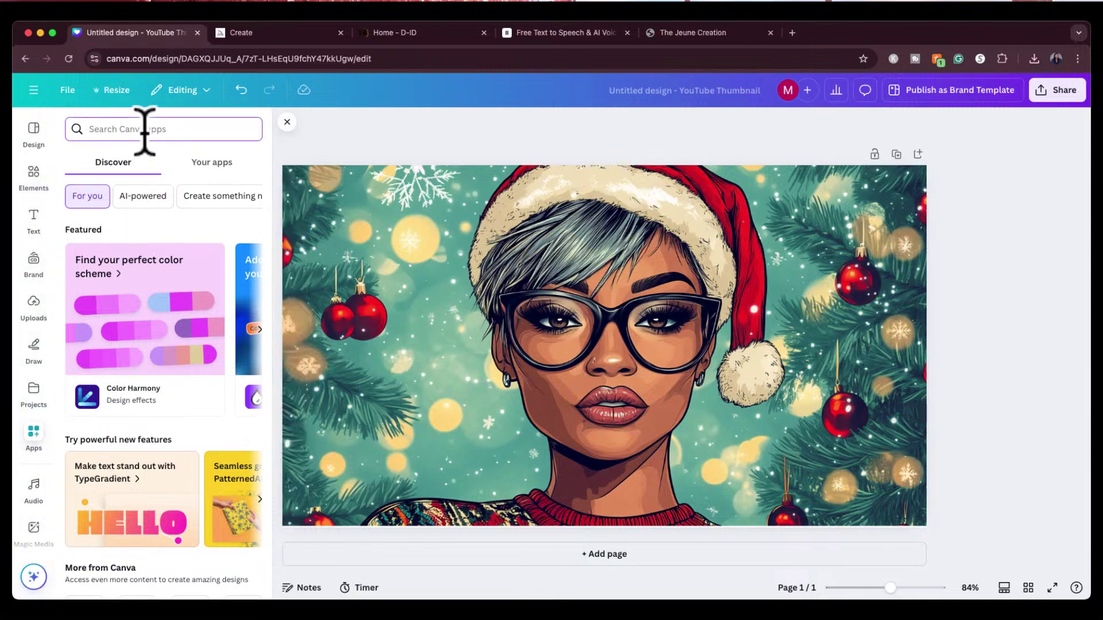
type("upscale")
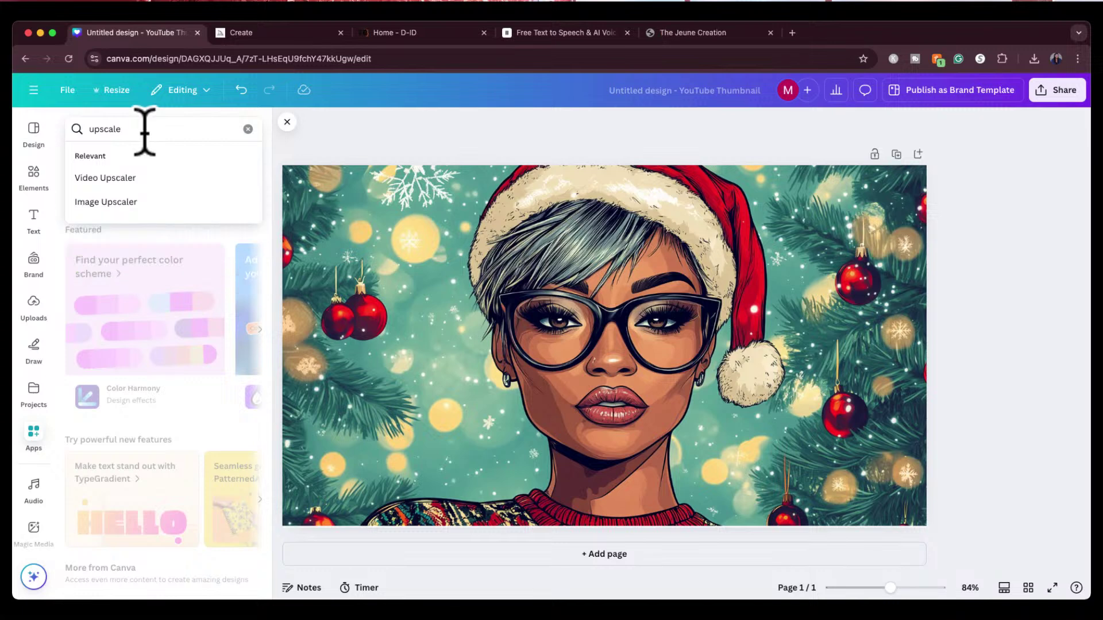
key("Escape")
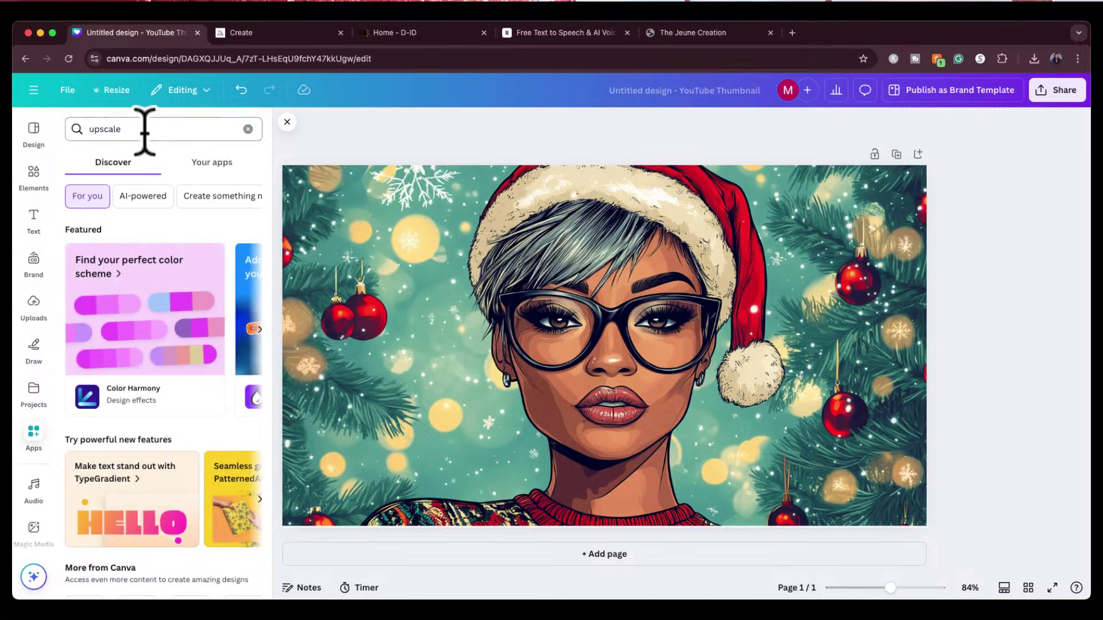
key("Return")
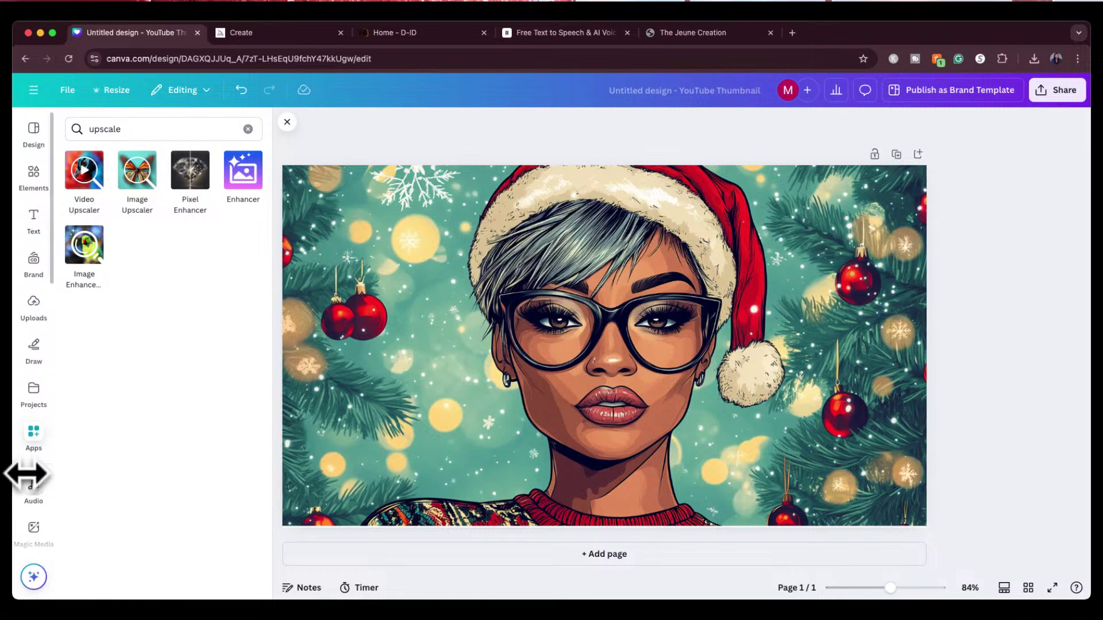
scroll(26, 477, "down", 3)
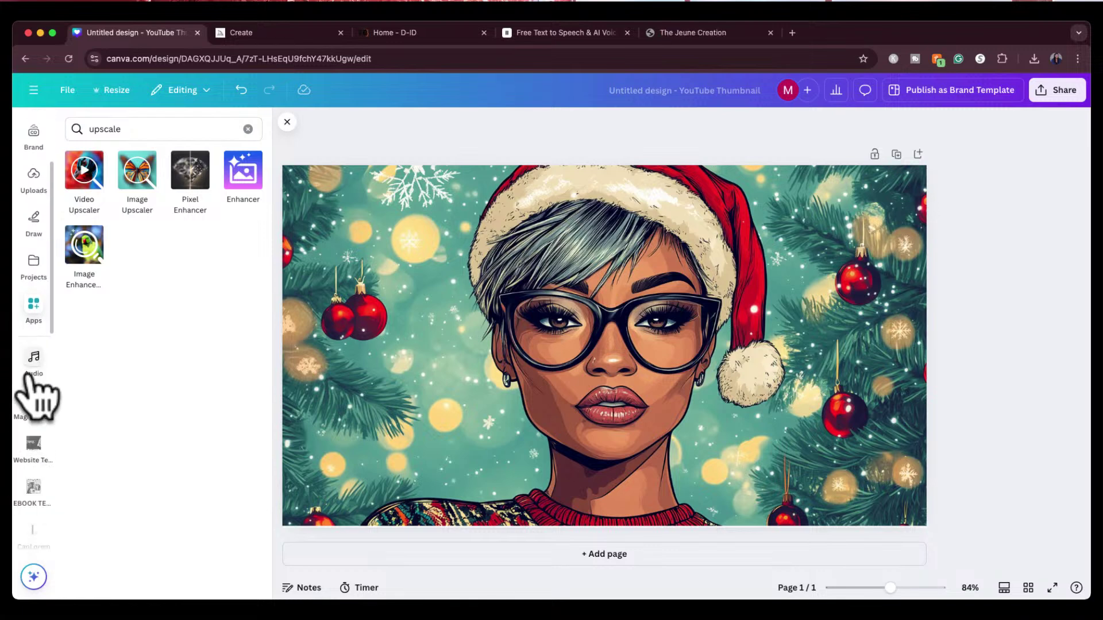
scroll(29, 413, "down", 2)
scroll(30, 409, "down", 3)
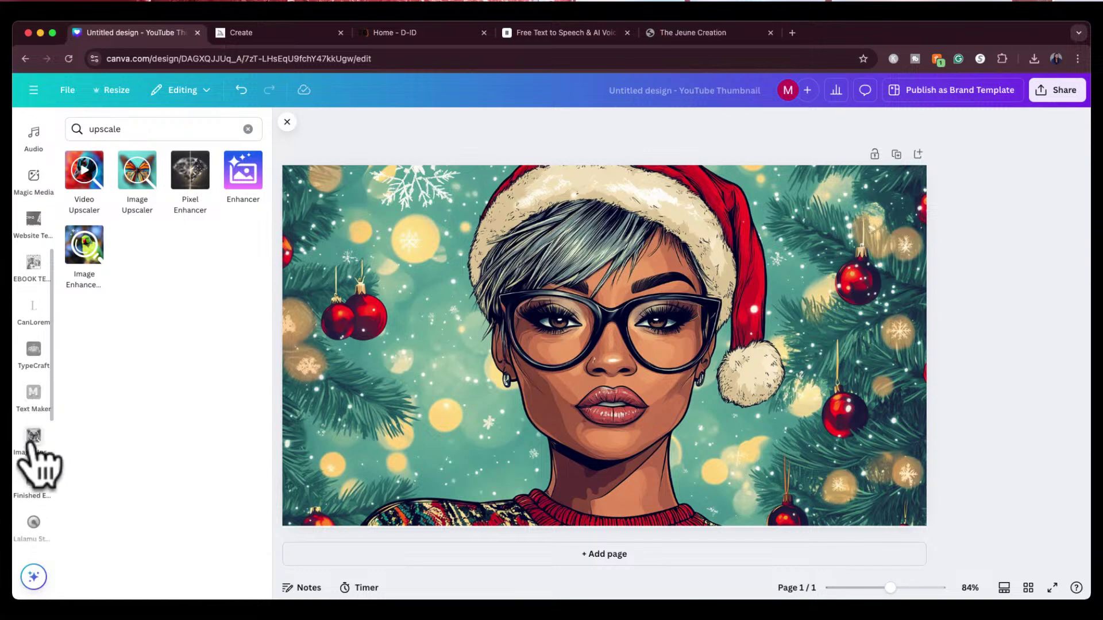
left_click(32, 439)
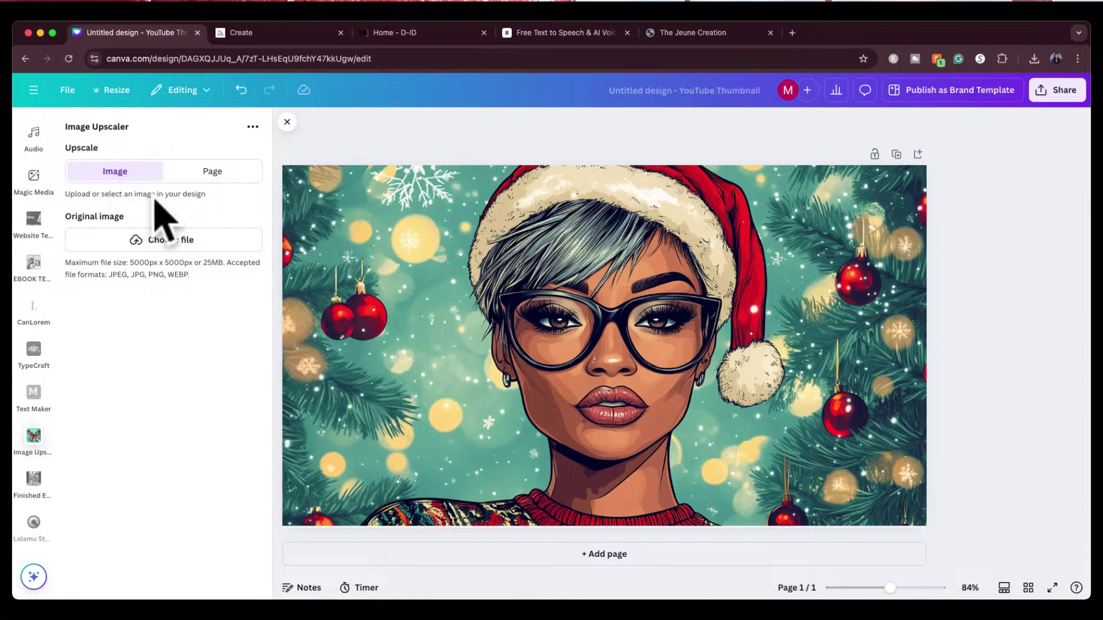
Upscale the portrait at 4x, compare the before and after versions, and replace the original in the design.
left_click(410, 260)
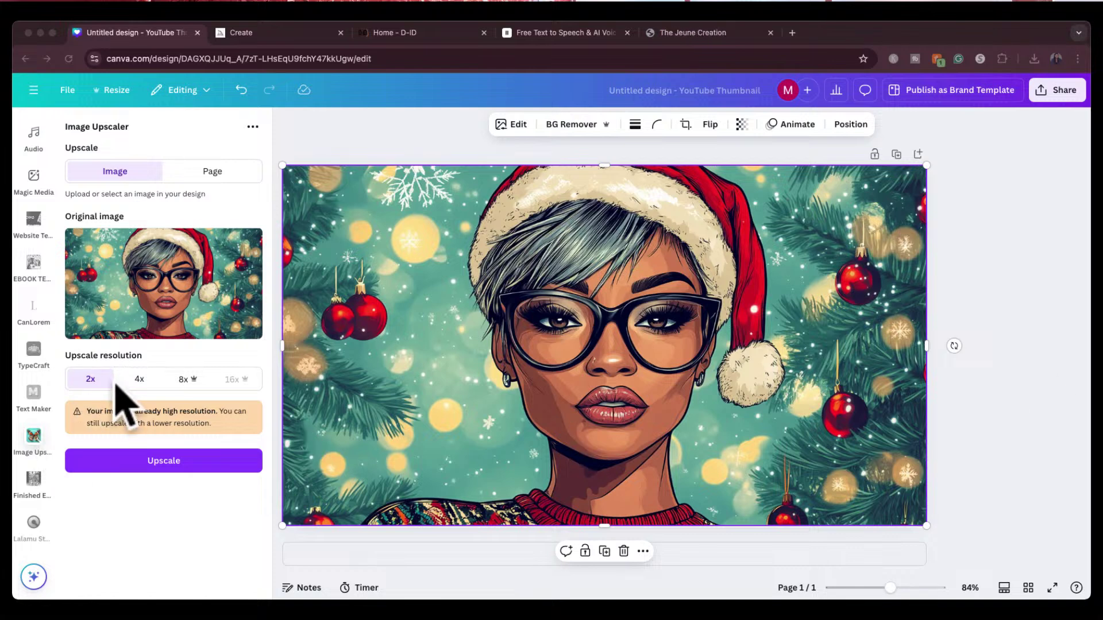
left_click(141, 383)
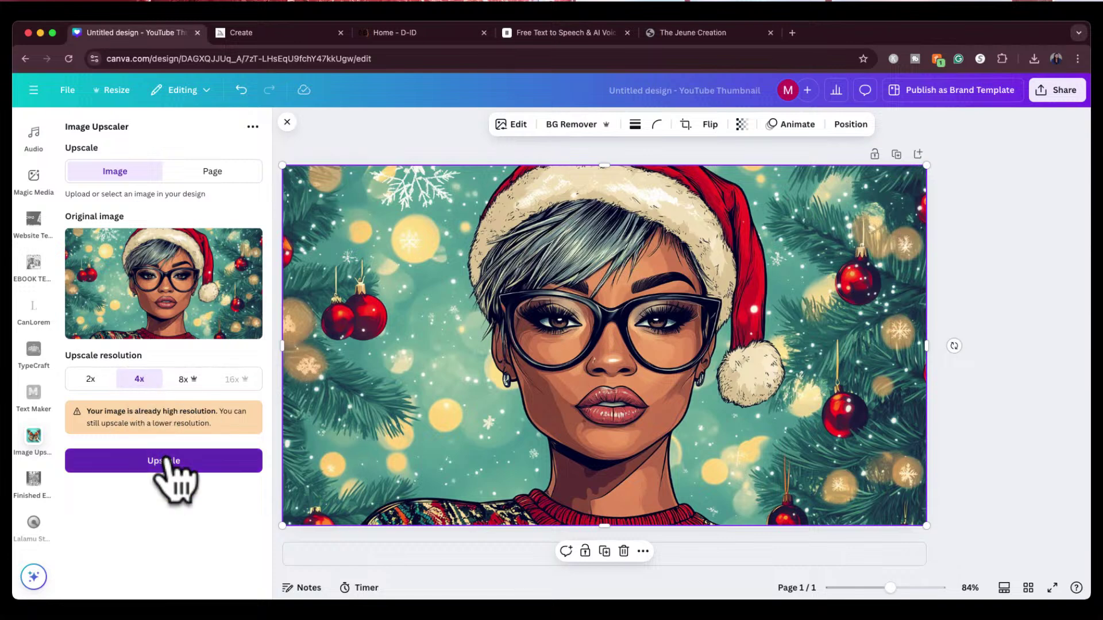
left_click(170, 461)
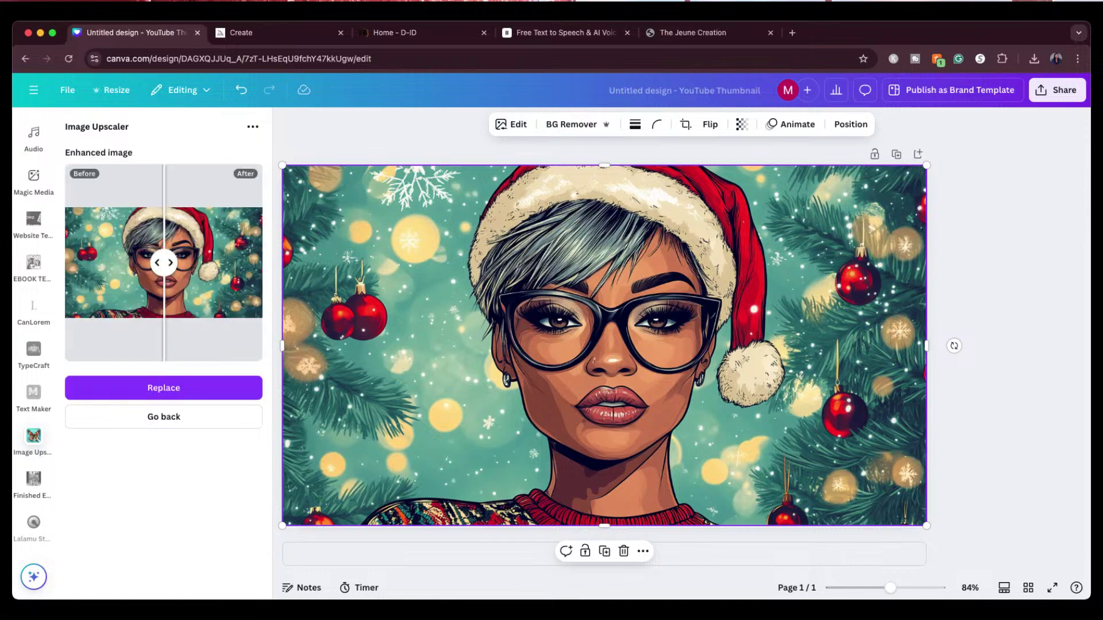
left_click_drag(163, 263, 107, 270)
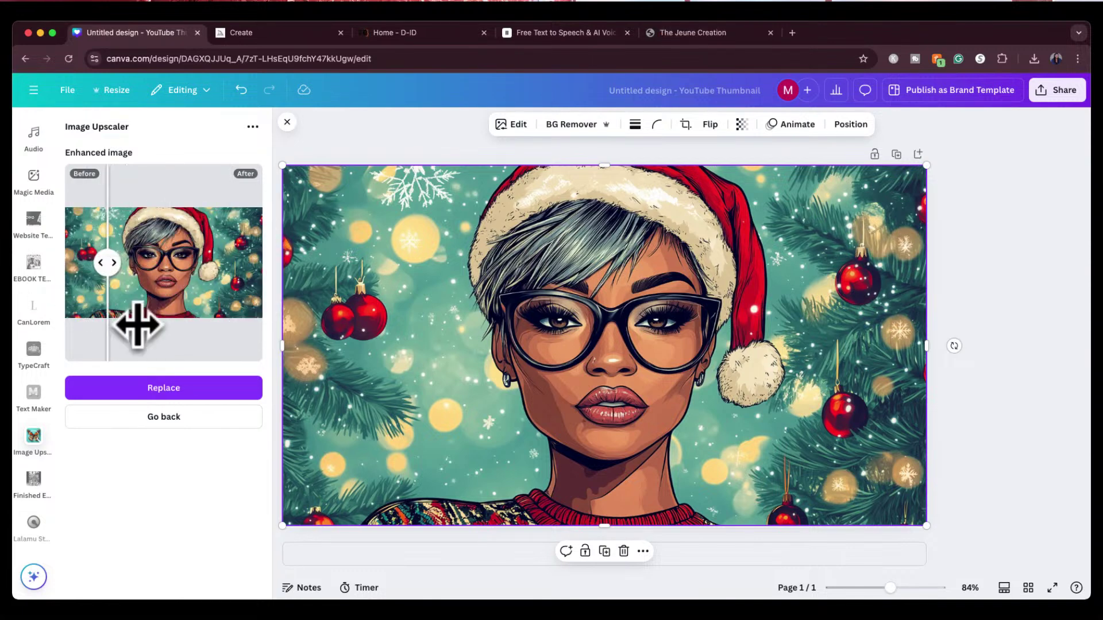
left_click(164, 389)
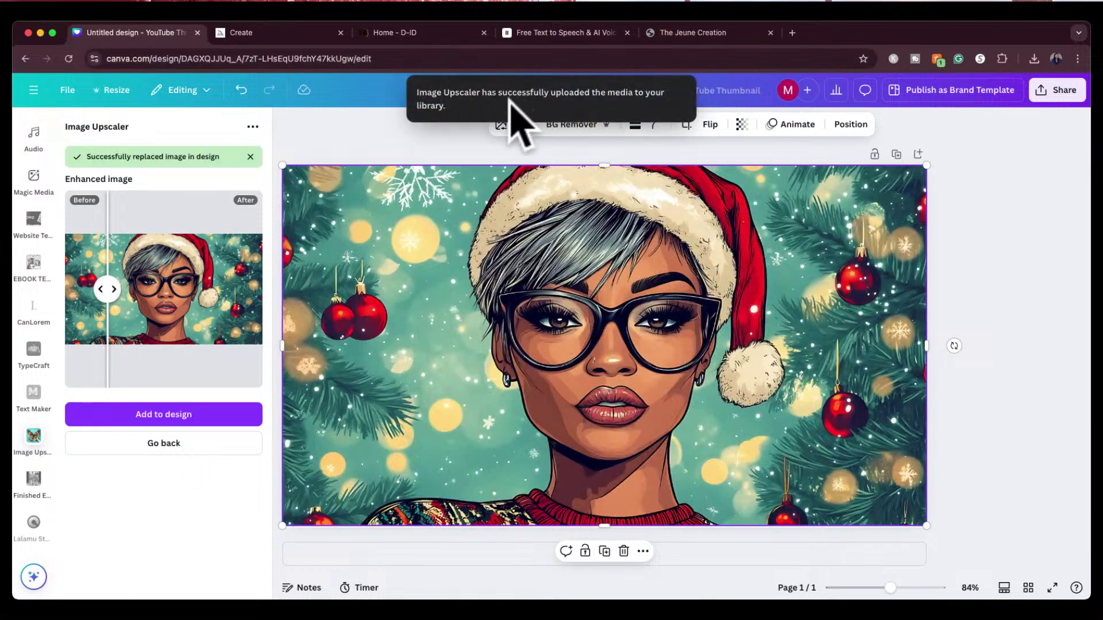
left_click(413, 128)
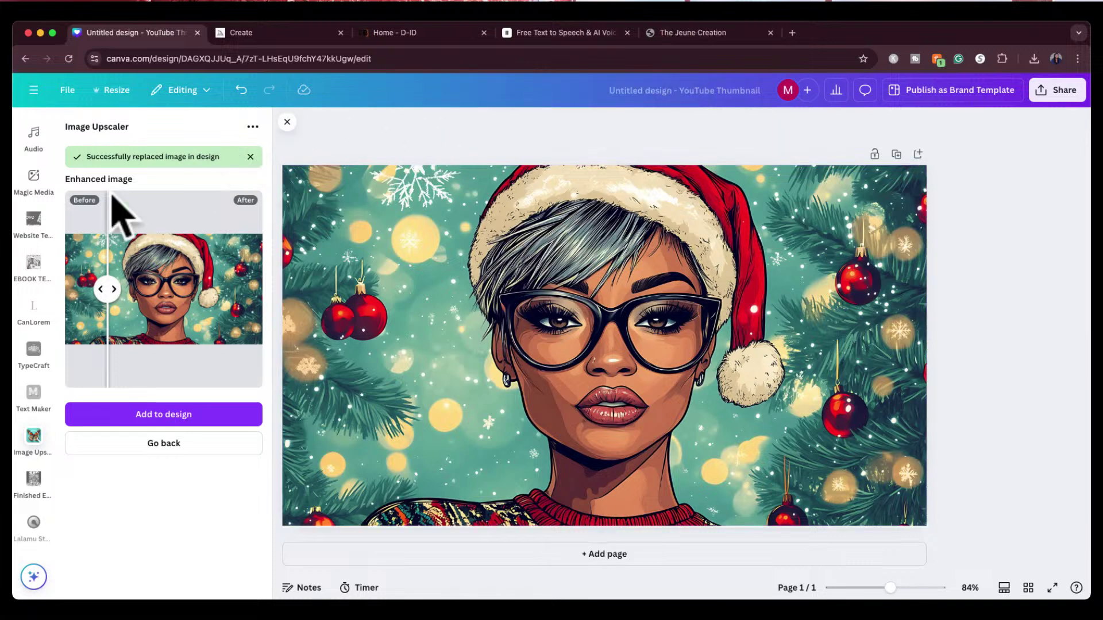
Close the Image Upscaler and open the Adjust settings for the portrait.
scroll(35, 247, "up", 5)
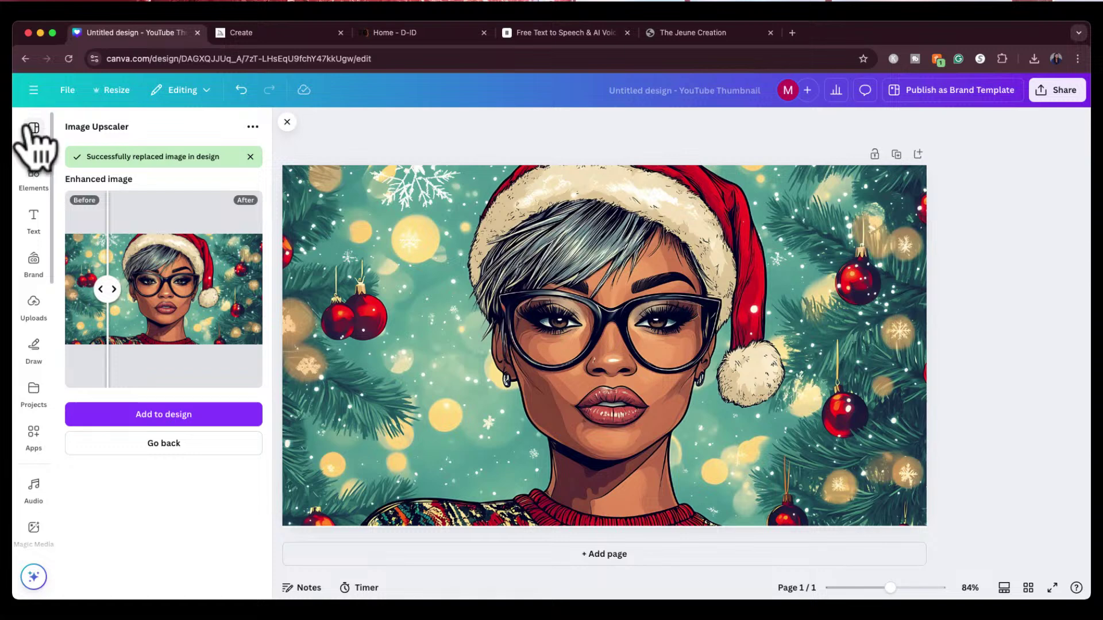
left_click(365, 279)
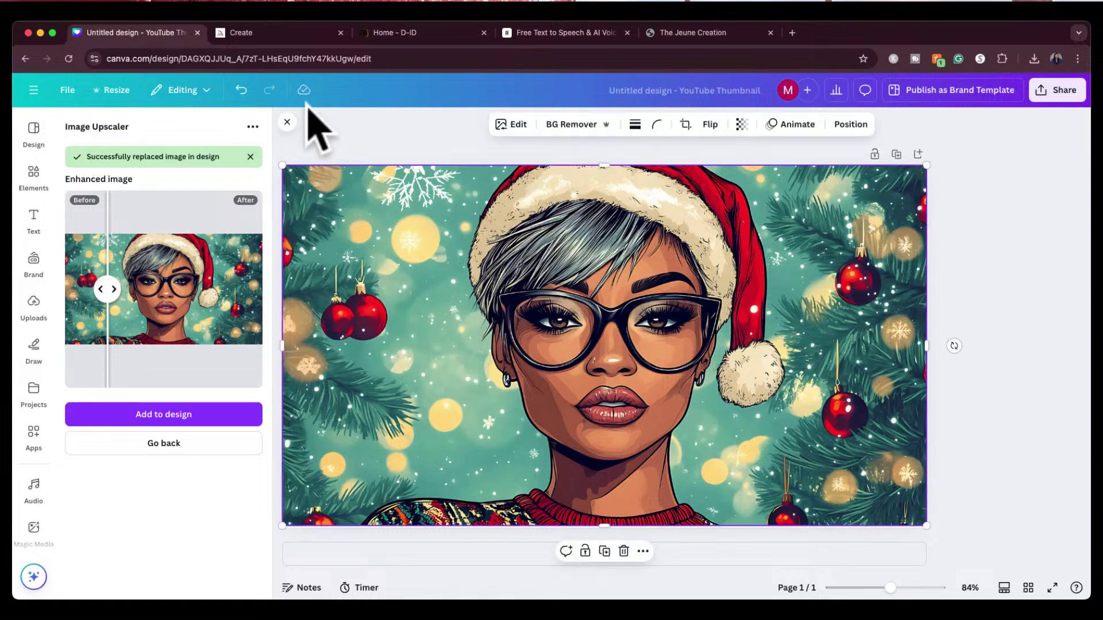
left_click(288, 121)
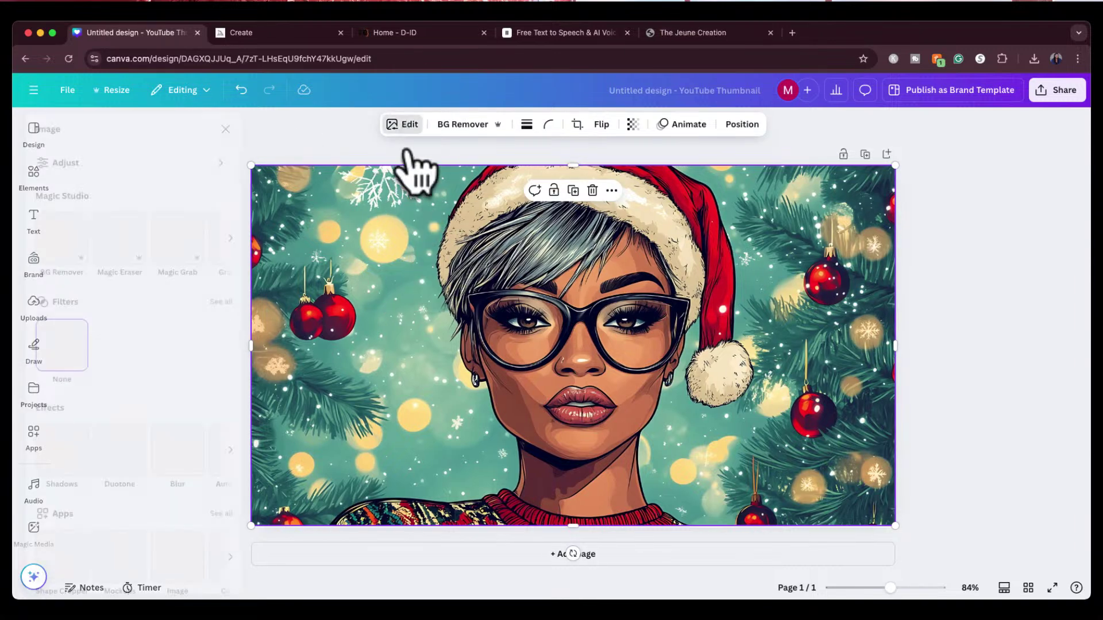
left_click(404, 125)
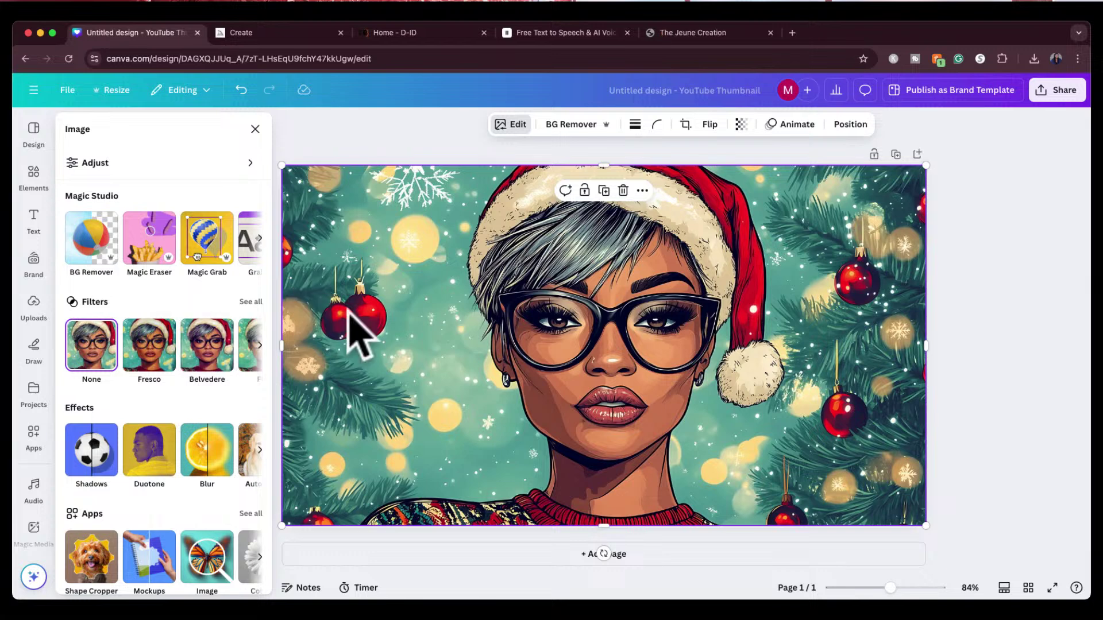
left_click(248, 163)
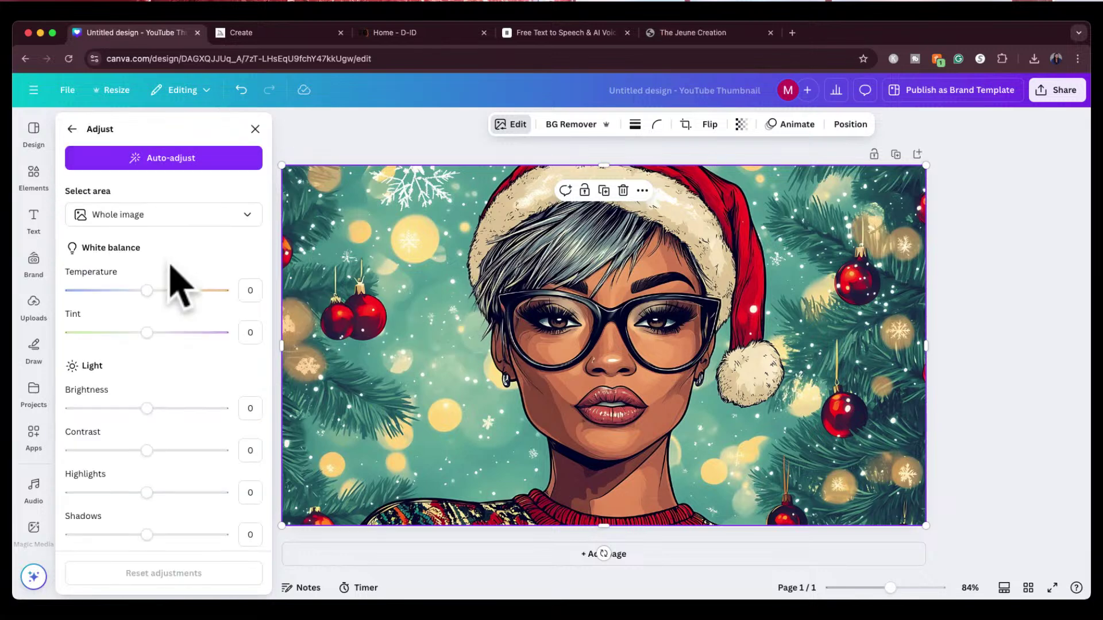
Choose the red tone under Color edit and try out its Hue adjustment.
scroll(178, 368, "down", 5)
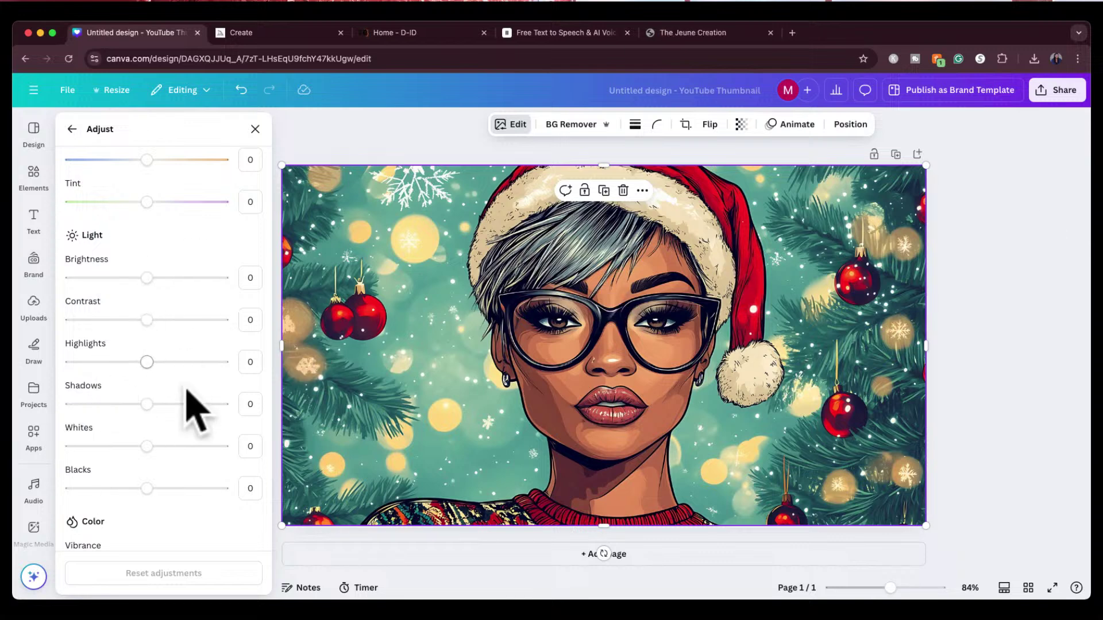
scroll(153, 450, "down", 5)
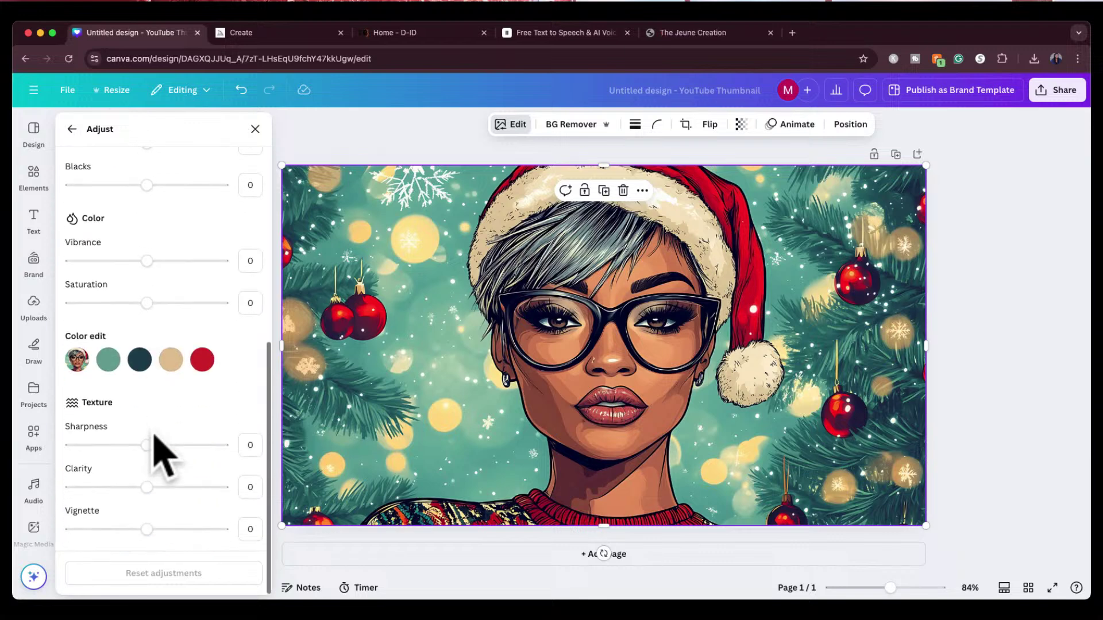
scroll(153, 450, "up", 2)
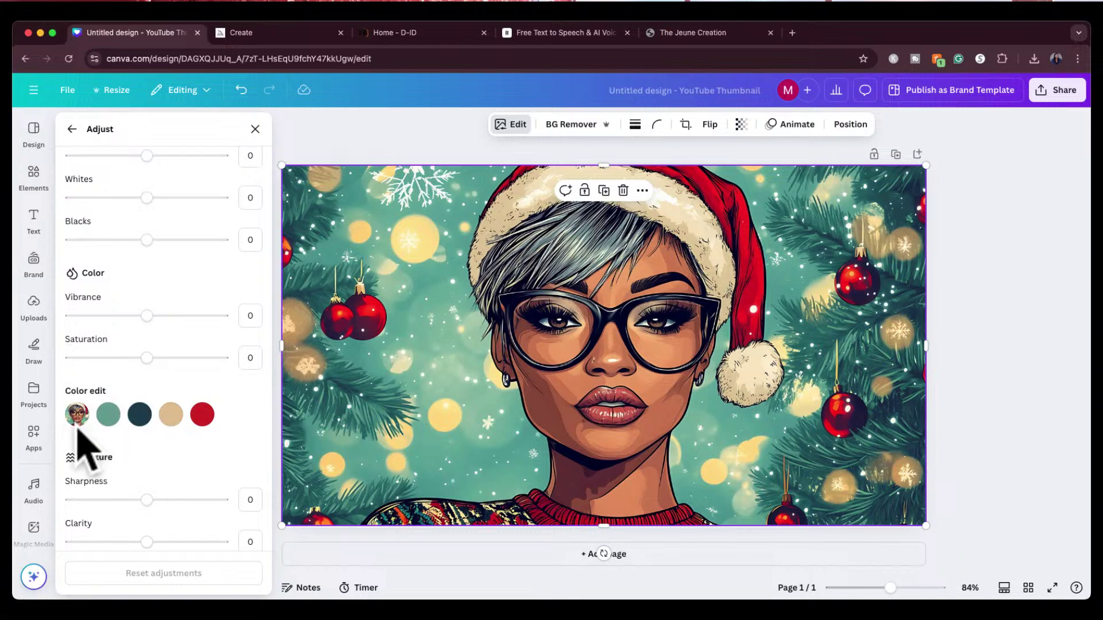
left_click(203, 414)
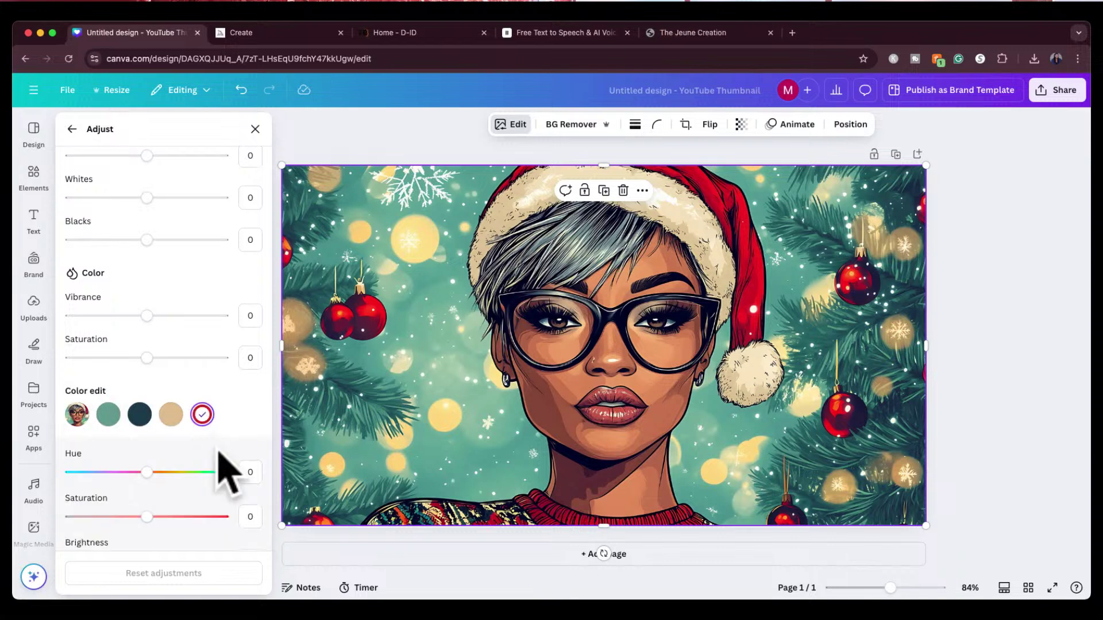
scroll(221, 454, "down", 1)
mouse_move(147, 458)
left_mouse_down()
mouse_move(123, 458)
mouse_move(147, 458)
left_mouse_up()
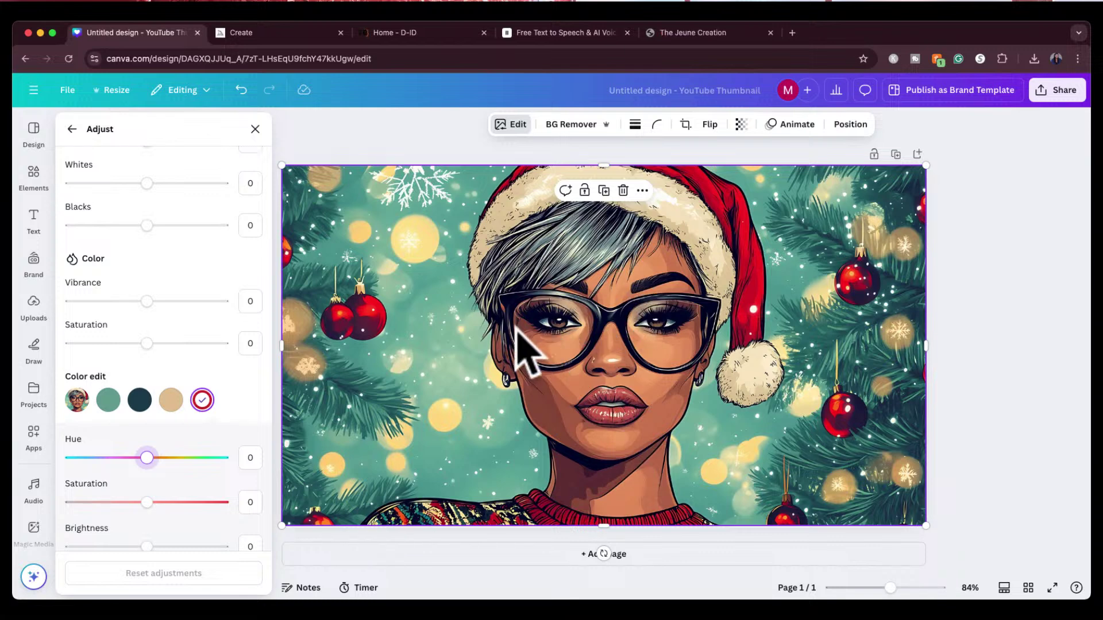
Choose the teal tone under Color edit and shift its hue to 100, turning the background pink.
left_click(108, 400)
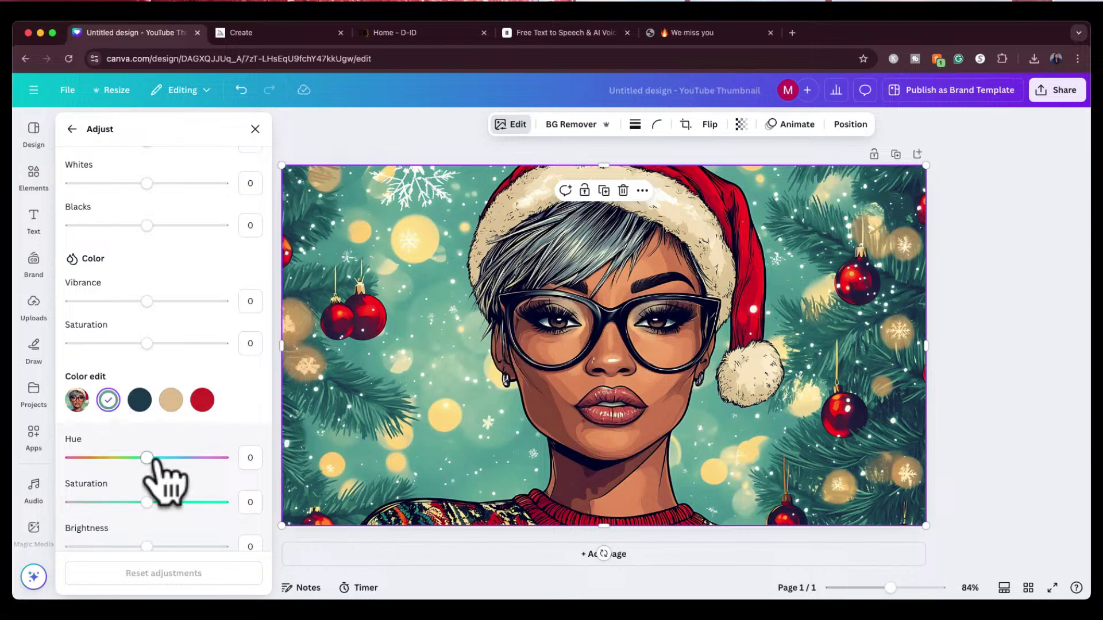
left_click_drag(151, 460, 205, 475)
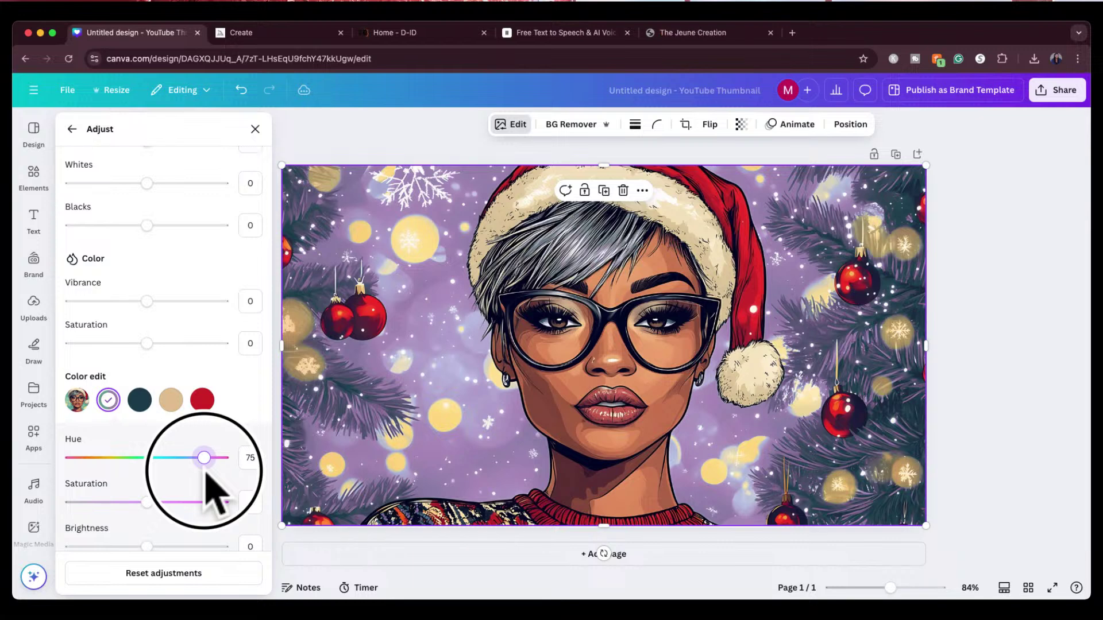
left_click_drag(206, 475, 205, 474)
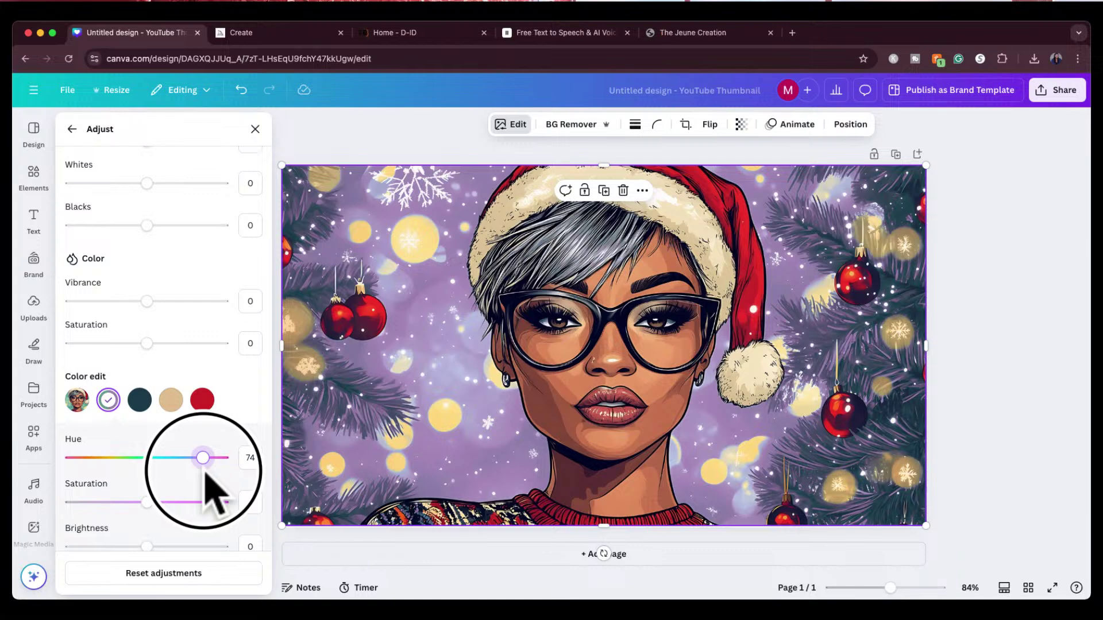
left_click_drag(204, 474, 223, 458)
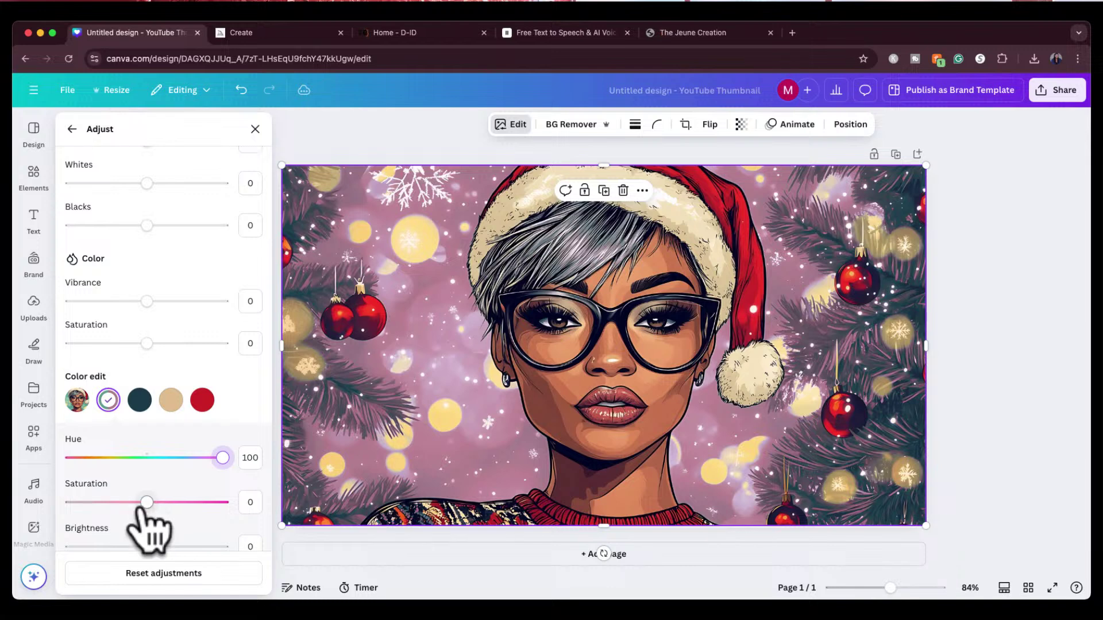
Set the teal tone's saturation to 100 and slightly raise its brightness.
left_click_drag(142, 509, 56, 520)
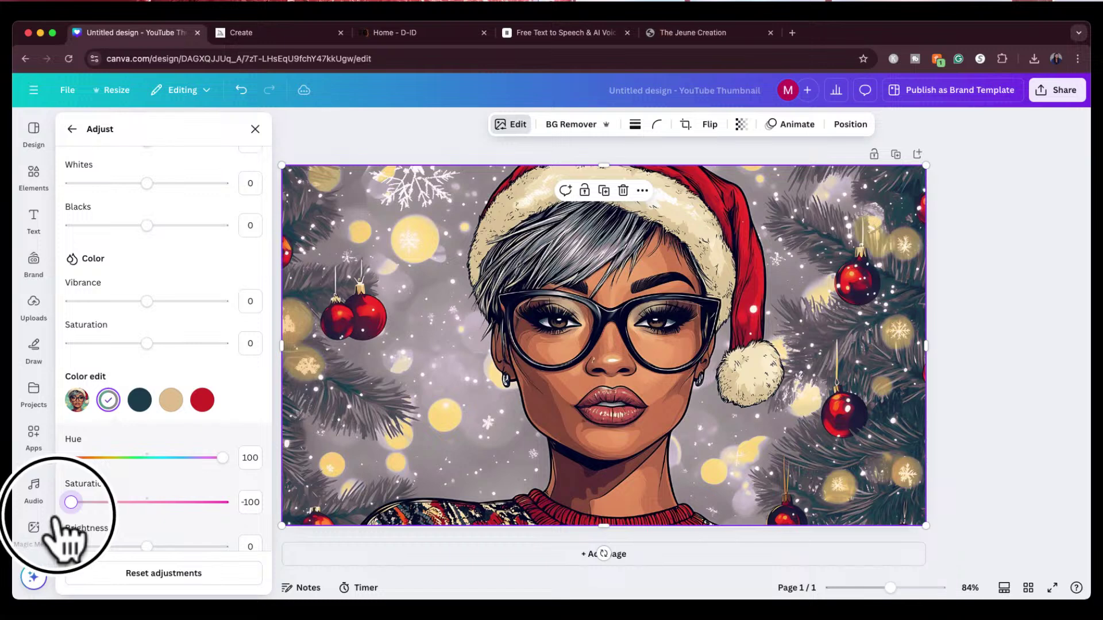
left_click_drag(56, 519, 252, 510)
scroll(178, 519, "down", 2)
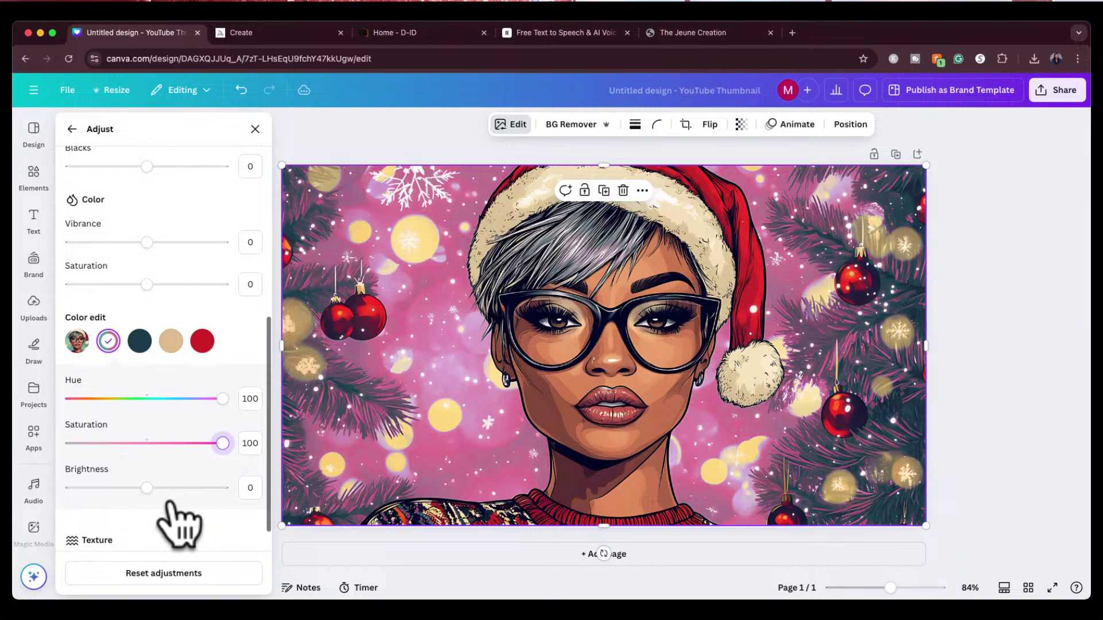
mouse_move(147, 488)
left_mouse_down()
mouse_move(172, 487)
mouse_move(155, 488)
left_mouse_up()
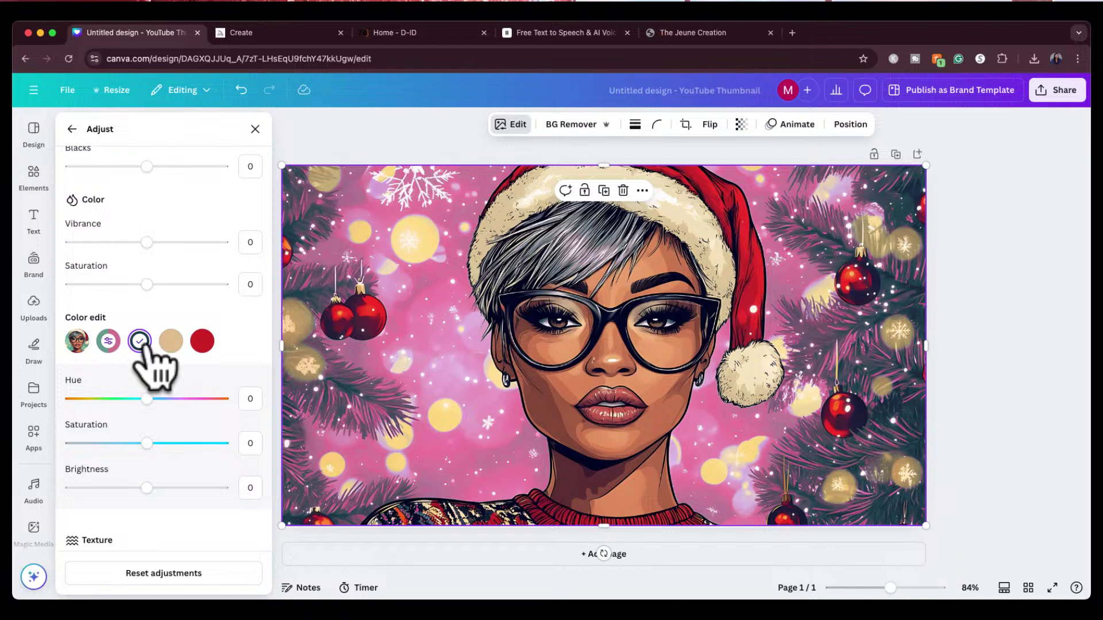
Shift the dark blue tone's hue toward green, set its saturation to 86, and lower its brightness.
left_click(139, 342)
left_click_drag(146, 402, 109, 403)
left_click(146, 443)
left_click_drag(147, 443, 212, 443)
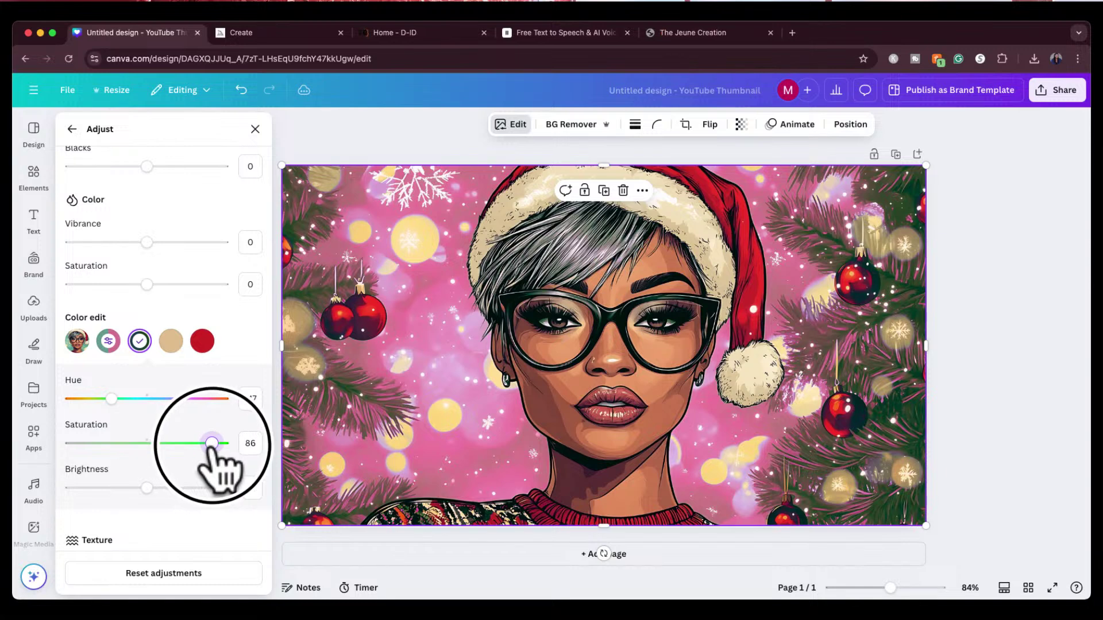
left_click_drag(147, 488, 103, 488)
left_click(170, 342)
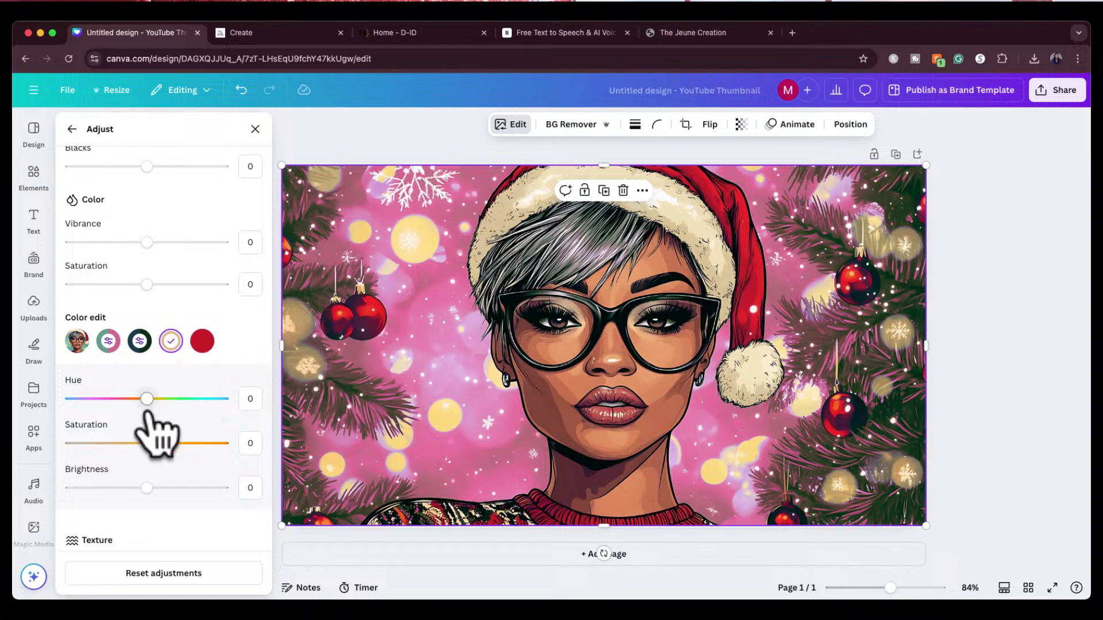
Adjust the portrait's light with contrast 35, shadows 1, whites 9 and blacks 19.
scroll(175, 384, "up", 10)
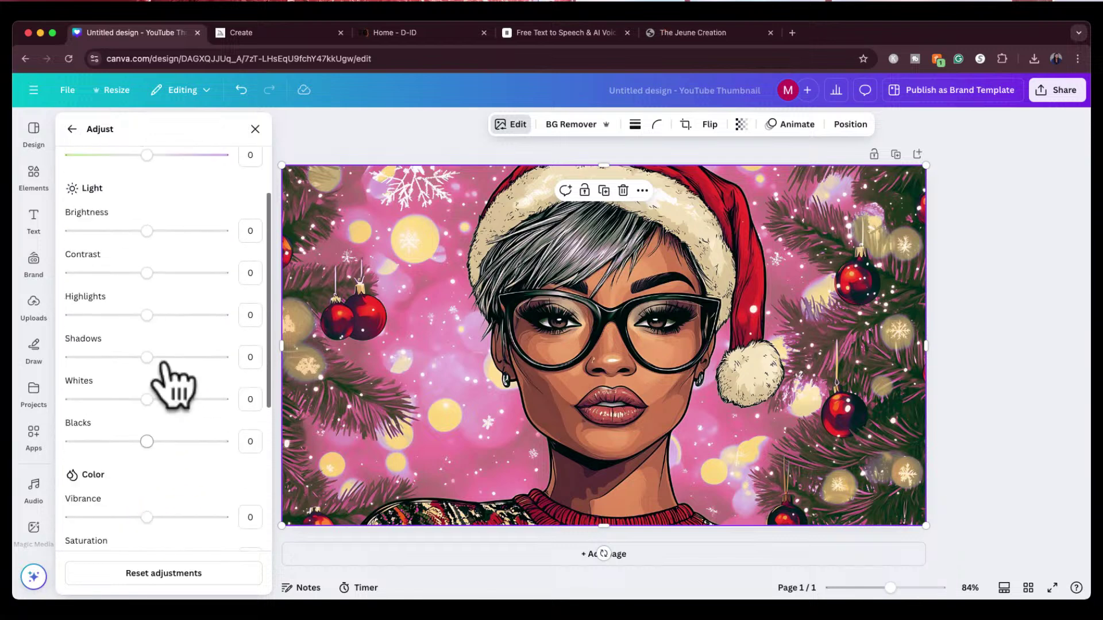
scroll(162, 360, "up", 3)
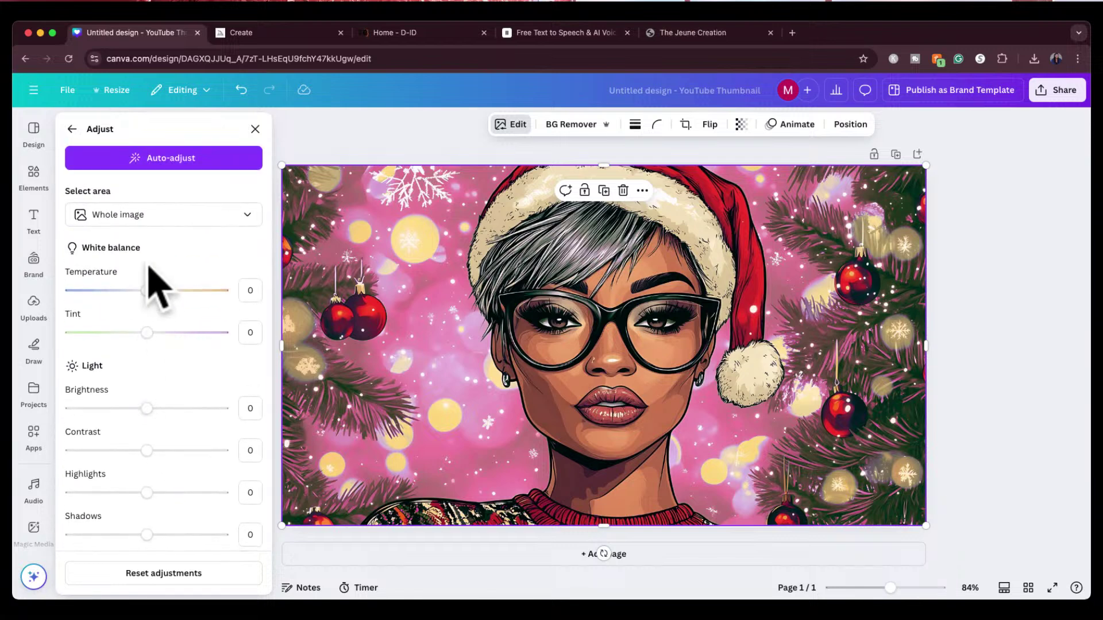
scroll(147, 368, "down", 3)
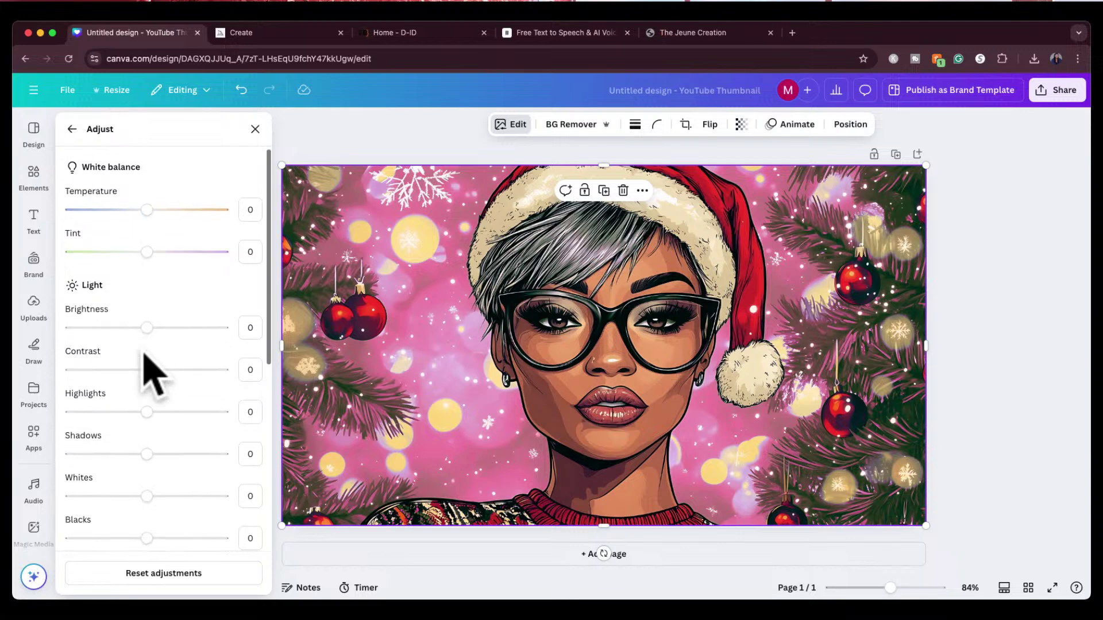
left_click_drag(147, 363, 170, 363)
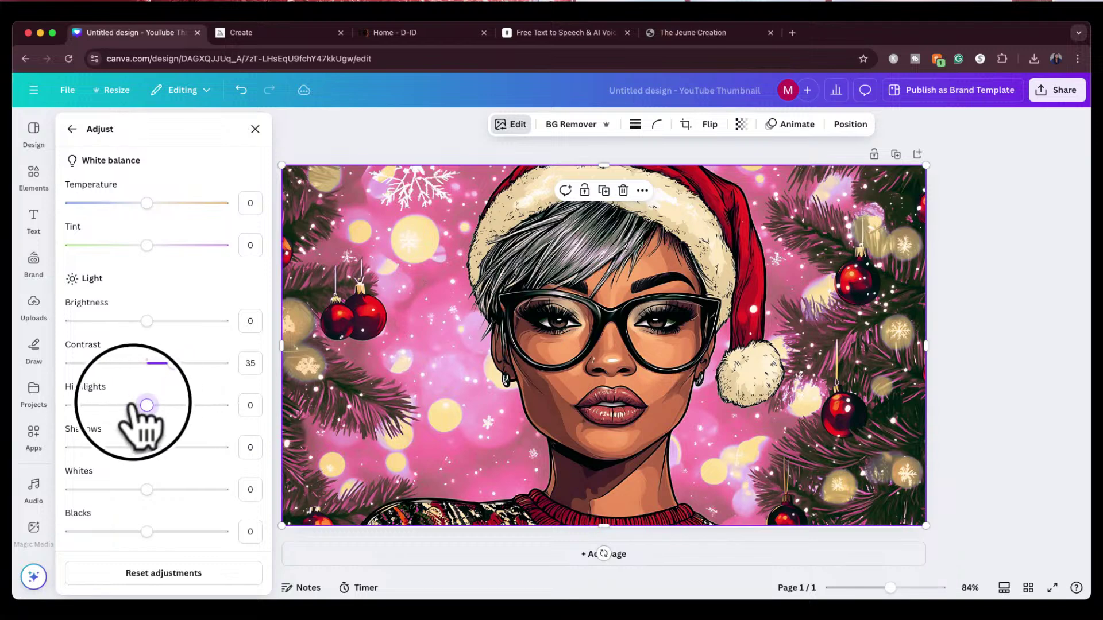
left_click_drag(146, 405, 154, 405)
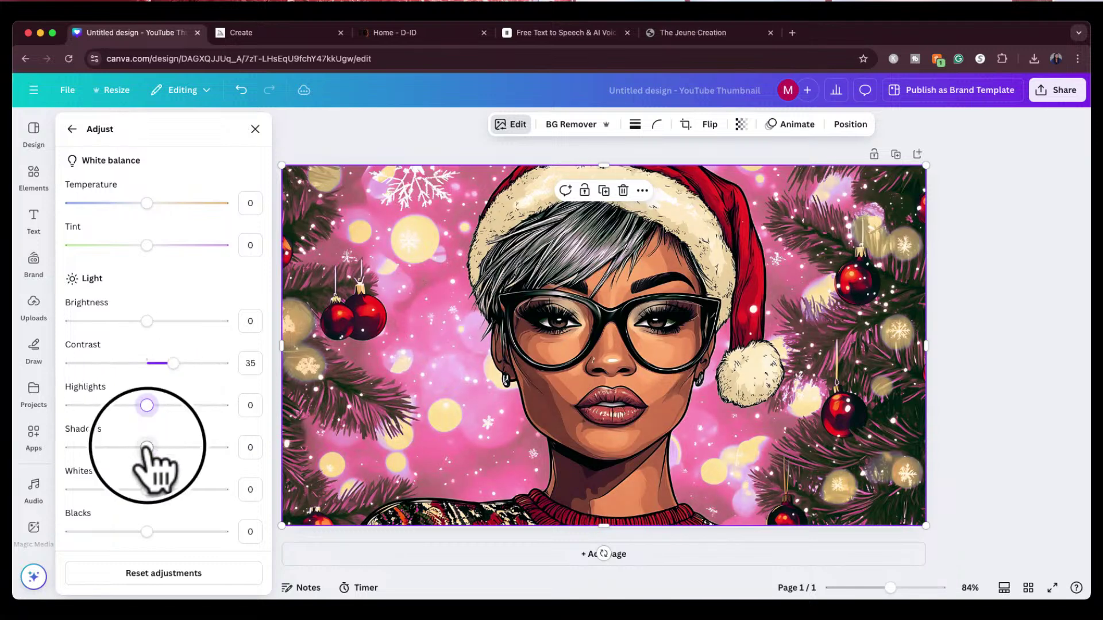
mouse_move(136, 447)
left_mouse_down()
mouse_move(77, 448)
mouse_move(223, 448)
mouse_move(153, 442)
left_mouse_up()
scroll(147, 448, "down", 2)
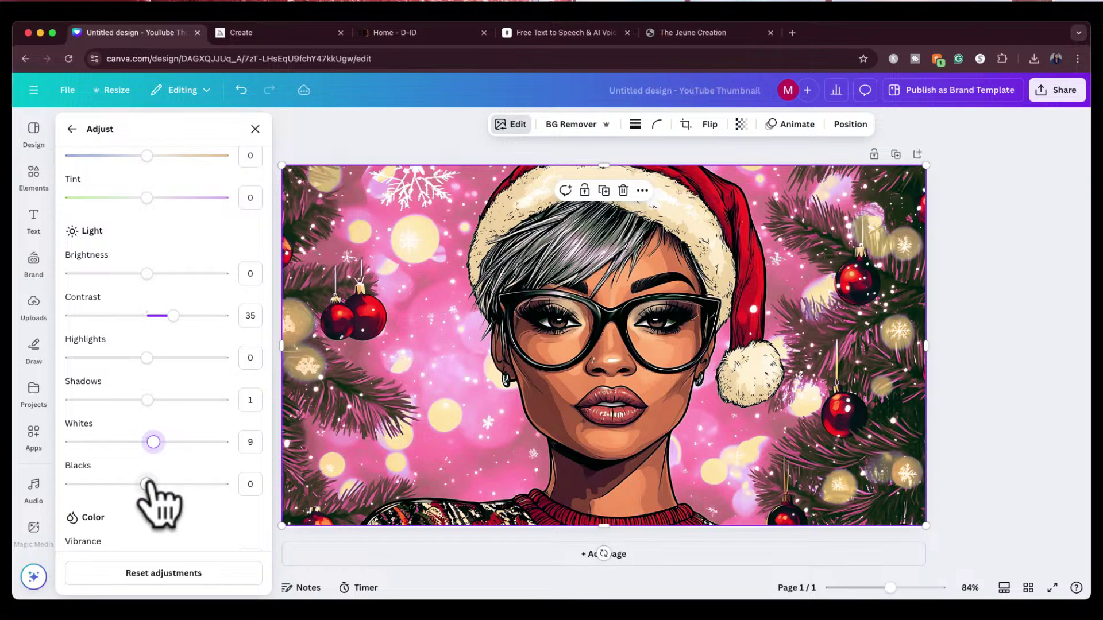
mouse_move(148, 485)
left_mouse_down()
mouse_move(106, 484)
mouse_move(181, 484)
mouse_move(161, 484)
left_mouse_up()
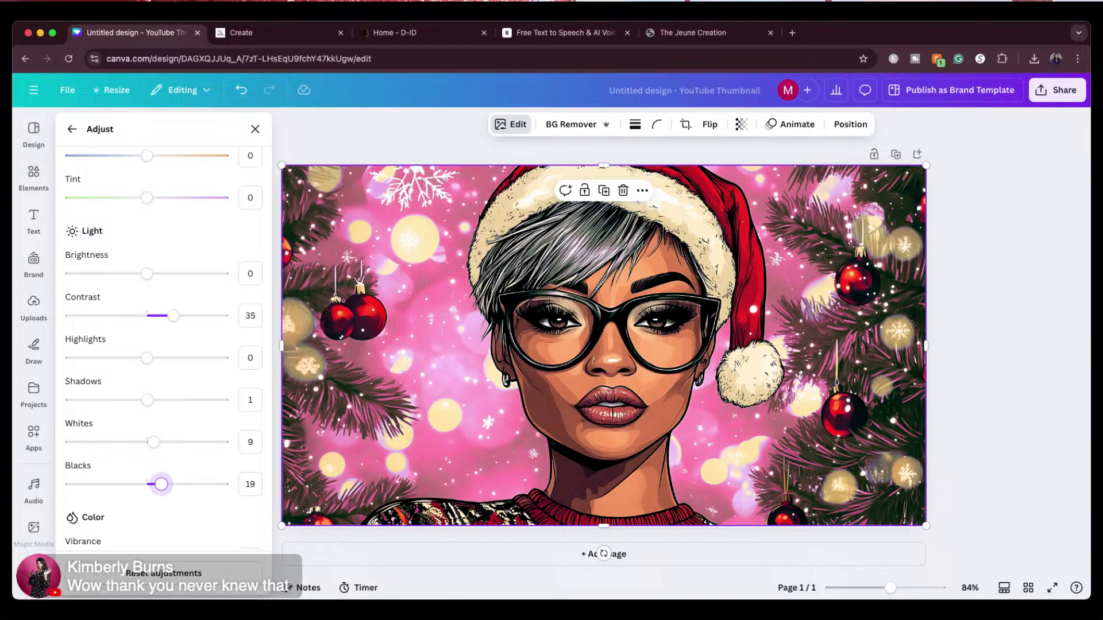
Set the portrait's overall vibrance to 41 and saturation to 1, and close the Adjust settings.
scroll(164, 345, "down", 5)
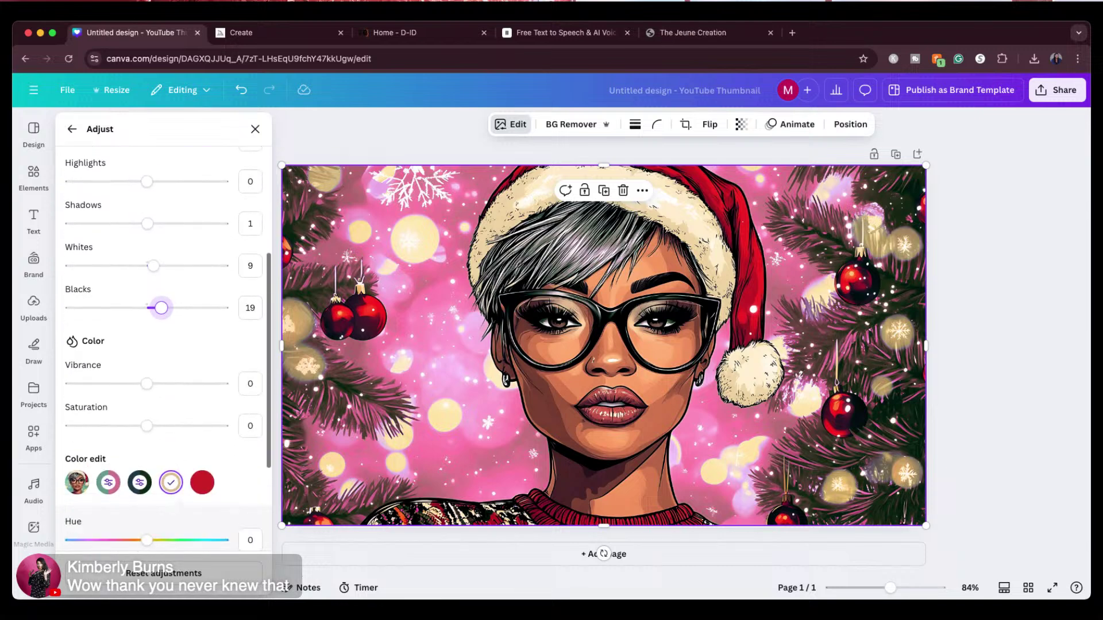
left_click_drag(147, 383, 178, 384)
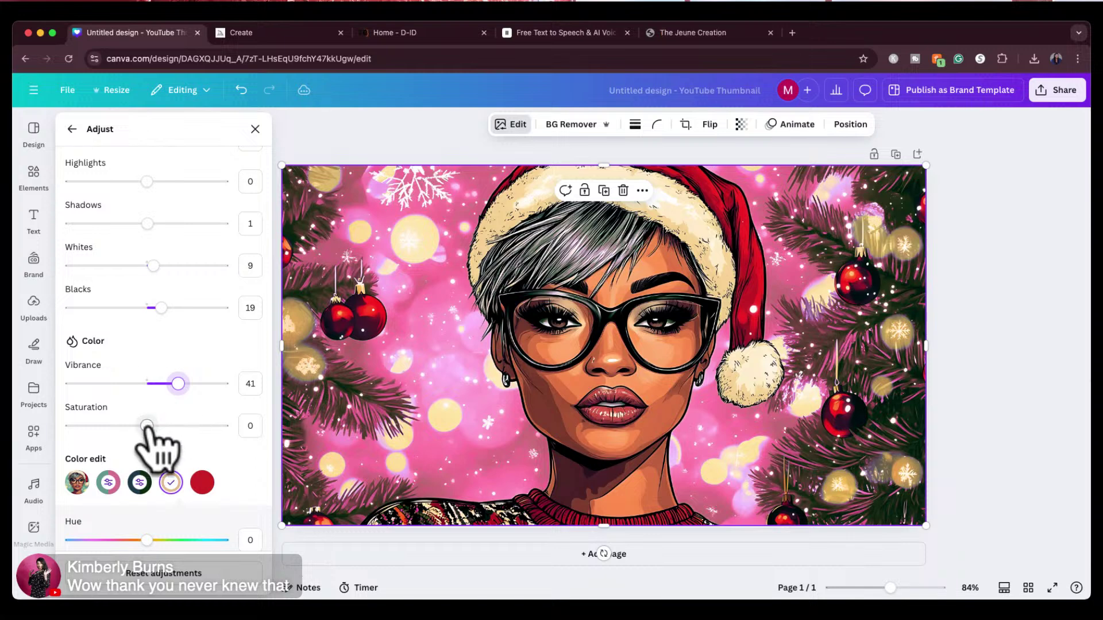
mouse_move(147, 426)
left_mouse_down()
mouse_move(177, 426)
mouse_move(147, 426)
left_mouse_up()
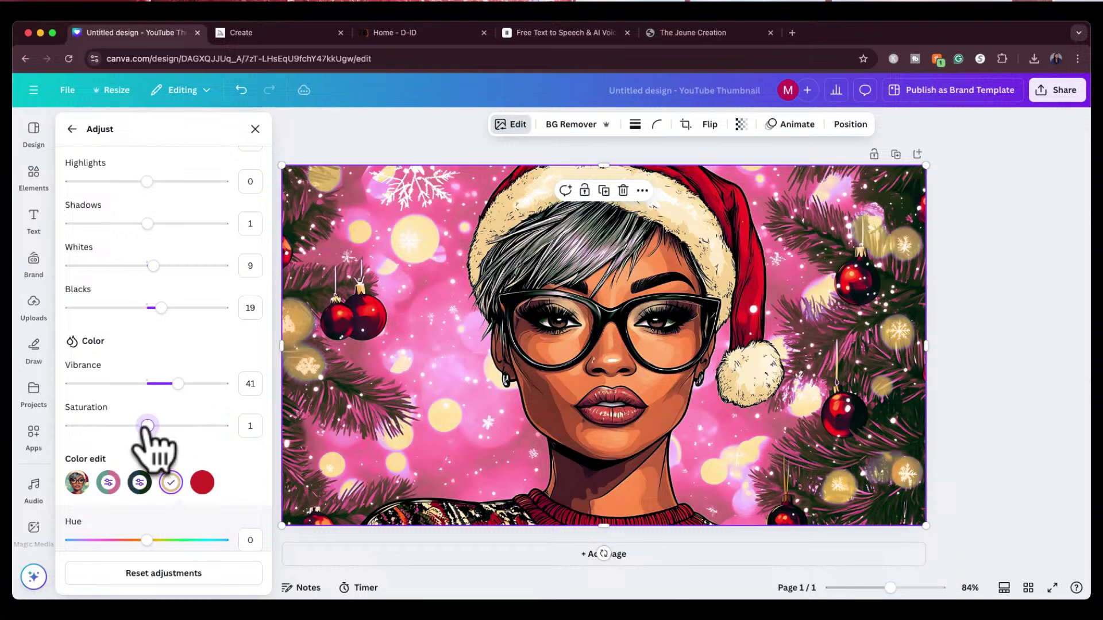
left_click(254, 130)
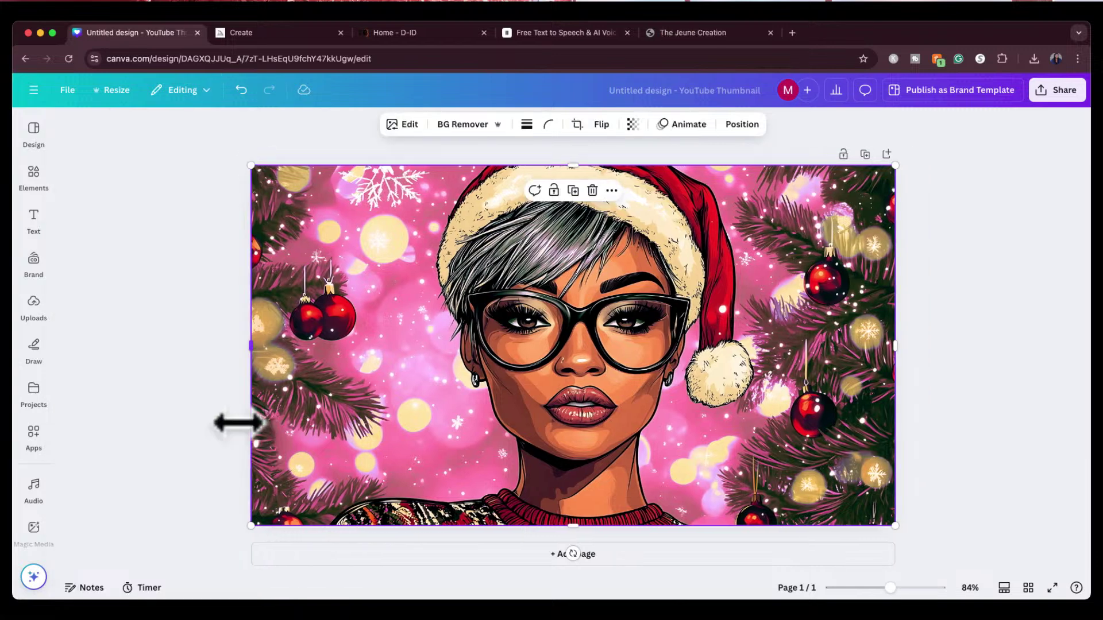
left_click(165, 372)
Search the uploaded images for "logo" and add The Jeune Creation logo to the design.
left_click(35, 315)
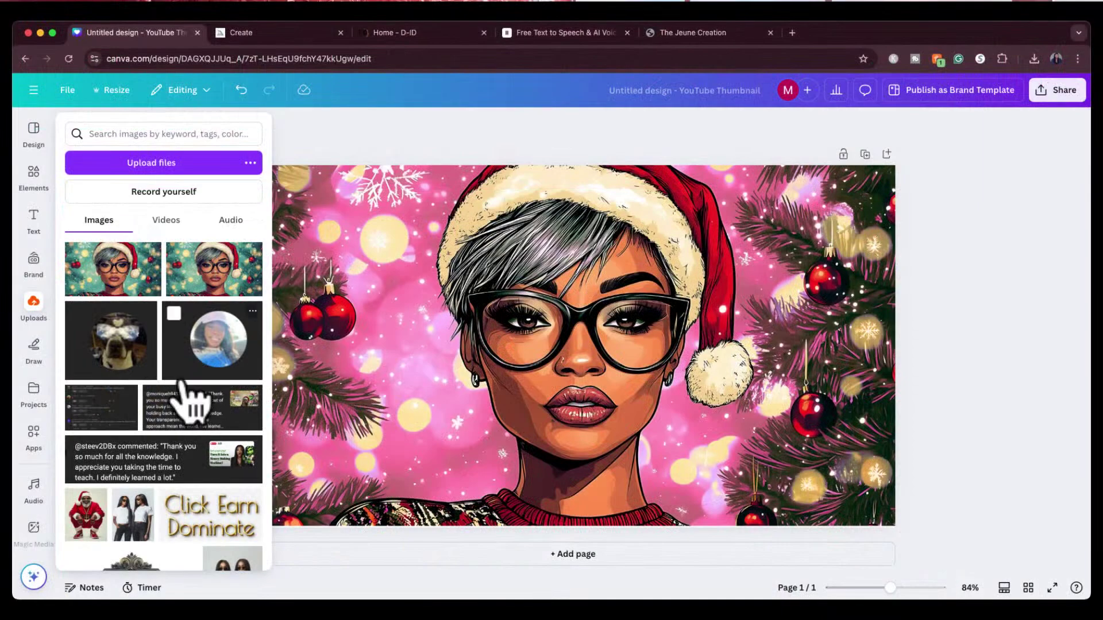
scroll(190, 402, "down", 3)
scroll(191, 394, "up", 3)
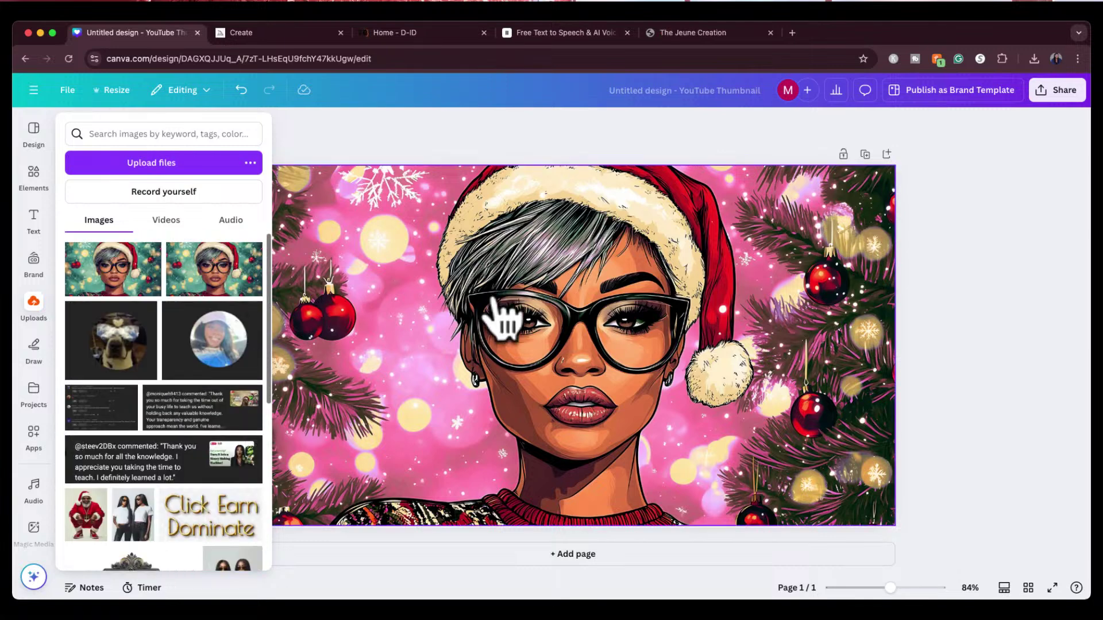
left_click(173, 135)
type("logo")
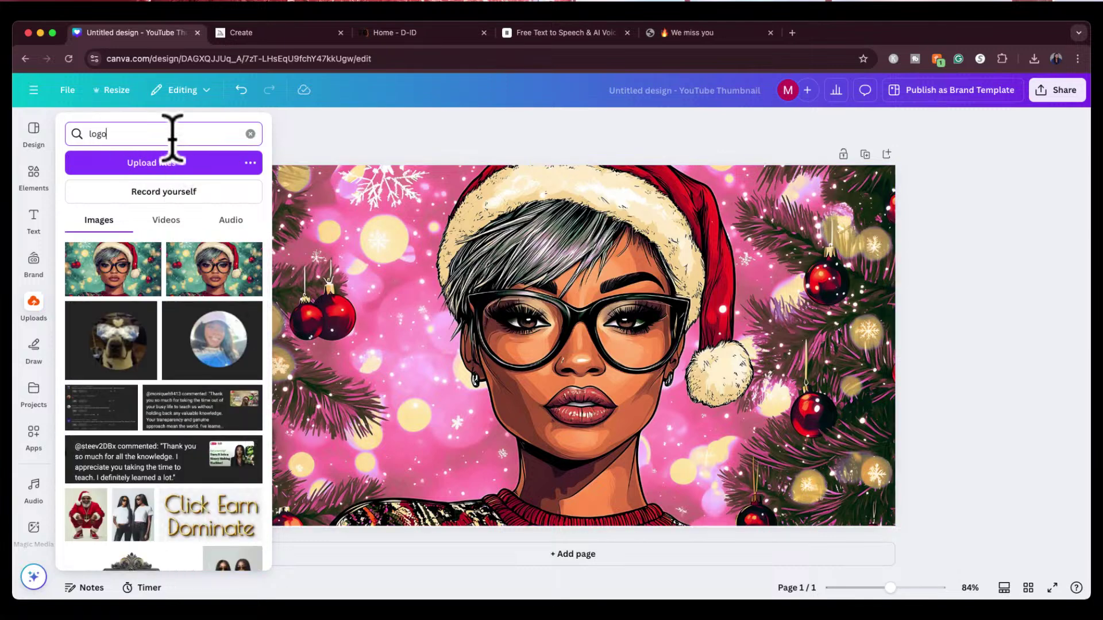
key("Return")
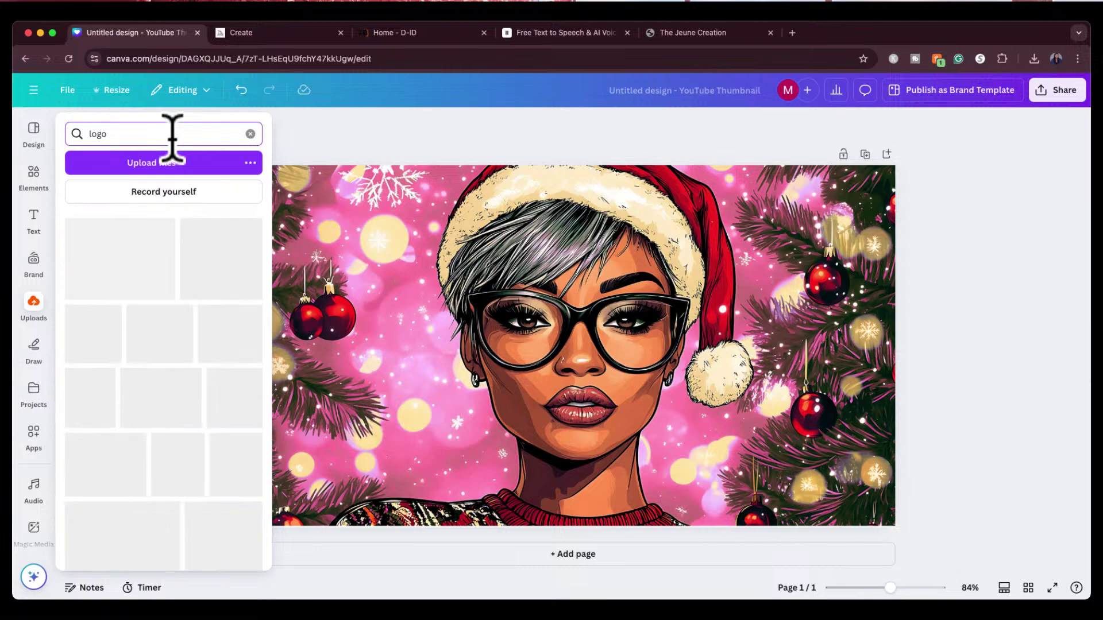
left_click(107, 245)
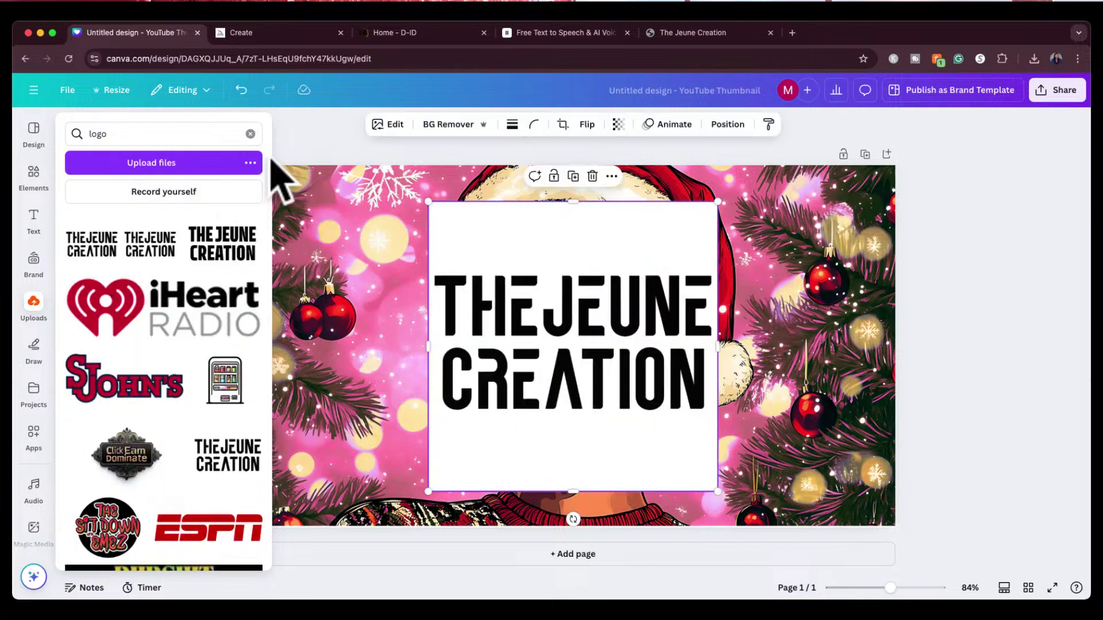
left_click(628, 394)
left_click(23, 237)
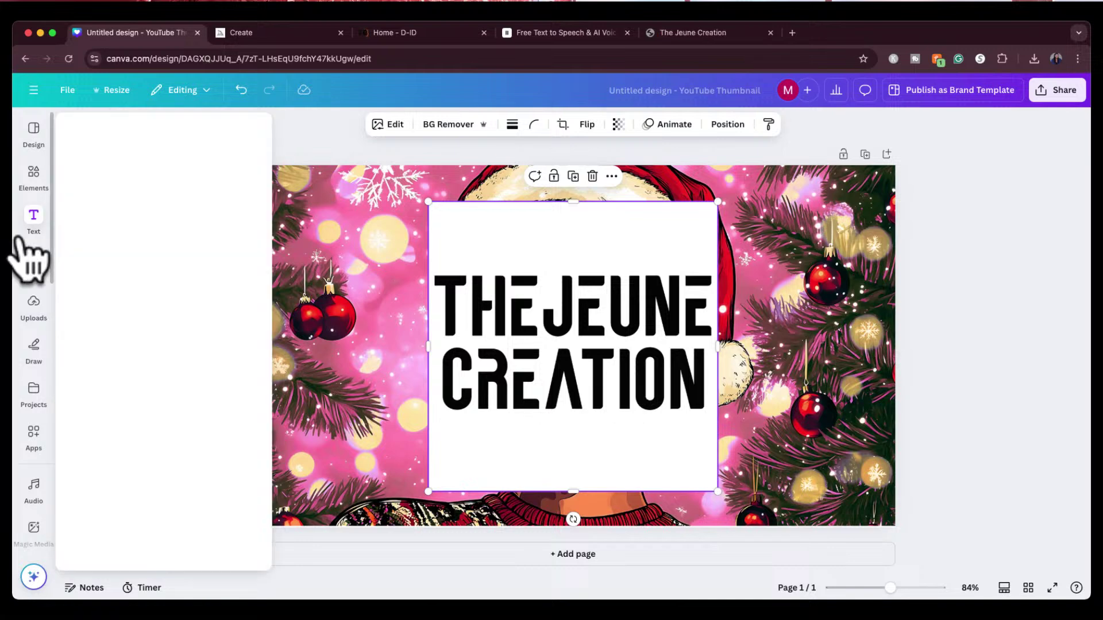
left_click(32, 260)
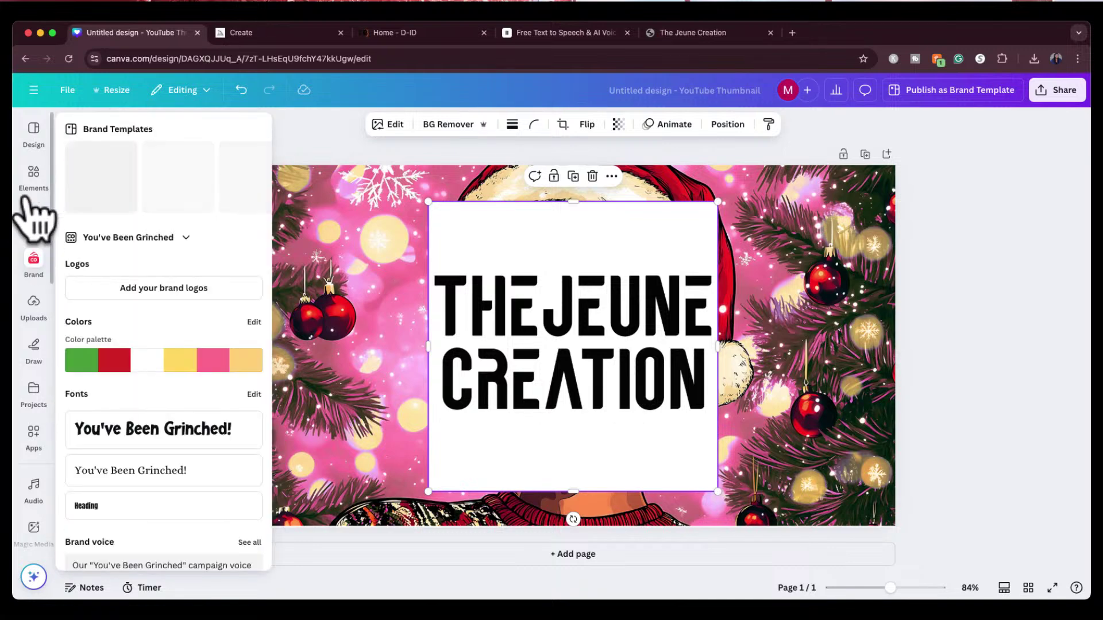
left_click(31, 175)
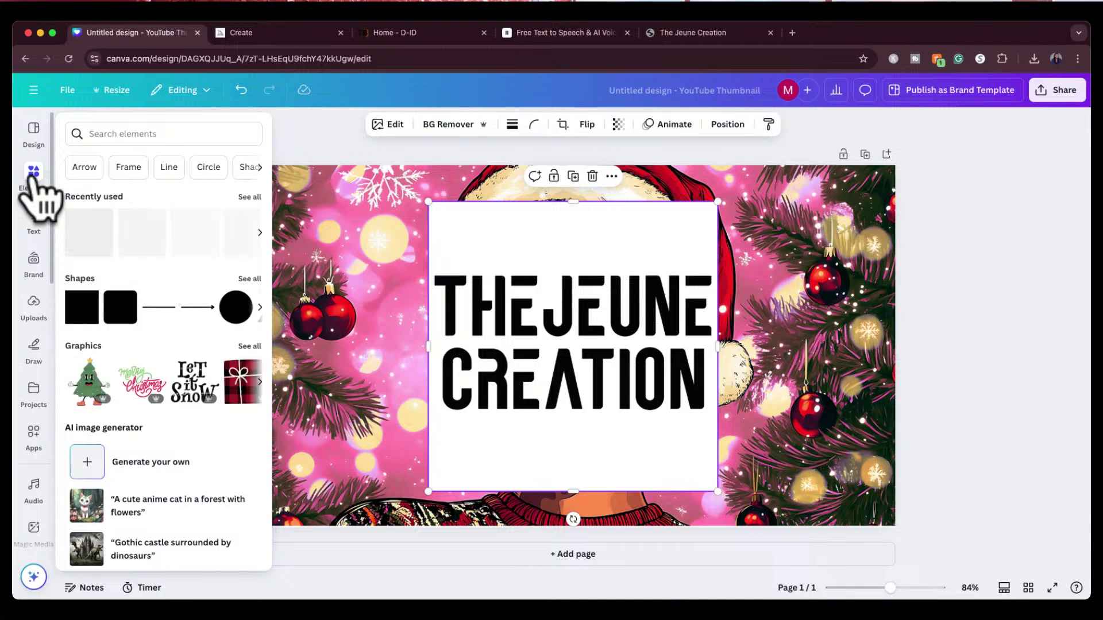
left_click(32, 303)
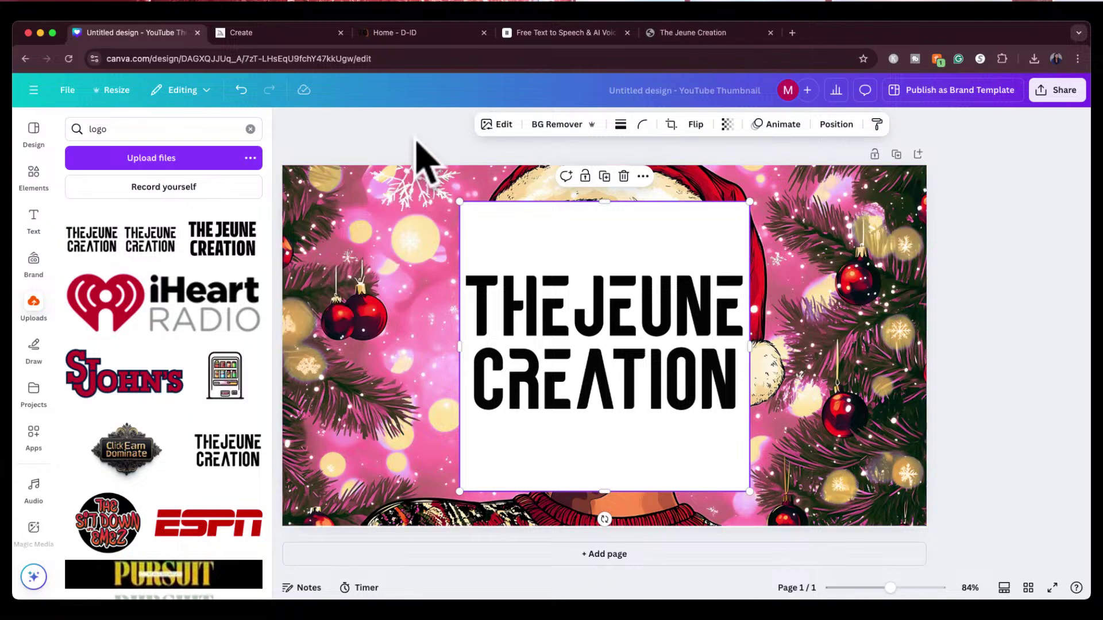
Close the uploads list and remove the white background from The Jeune Creation logo.
left_click(424, 162)
left_click(531, 255)
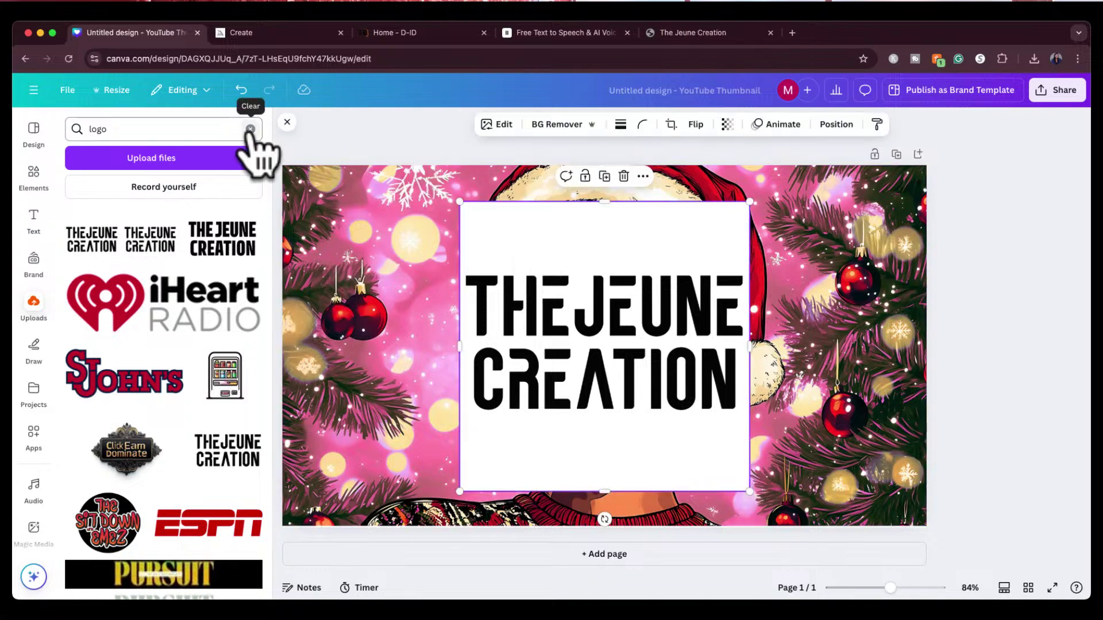
left_click(282, 123)
left_click_drag(522, 270, 474, 256)
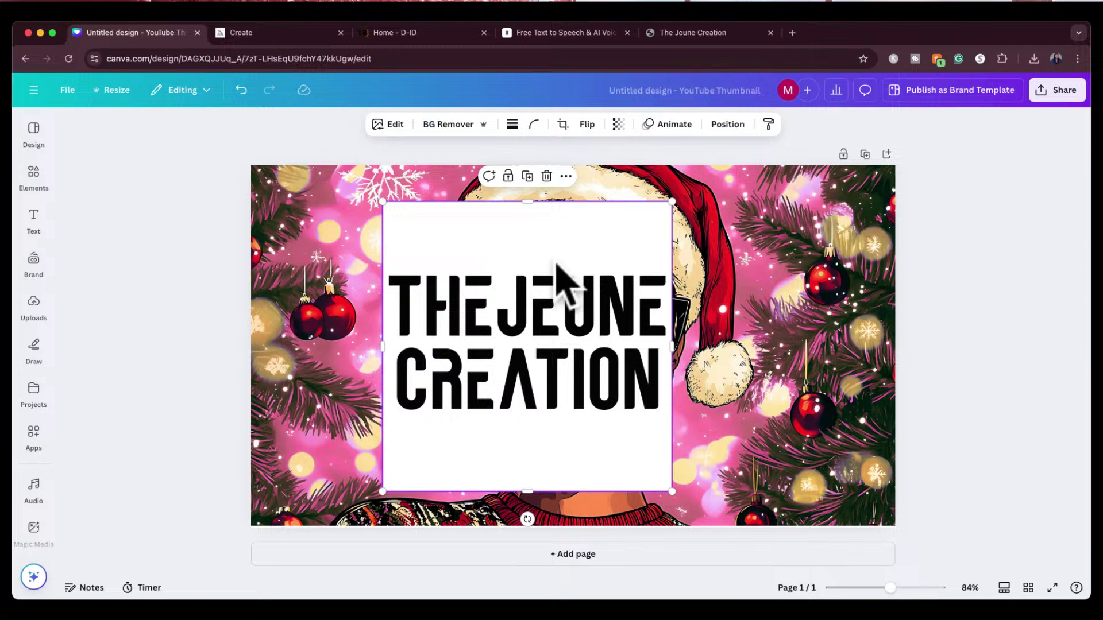
left_click_drag(556, 264, 651, 289)
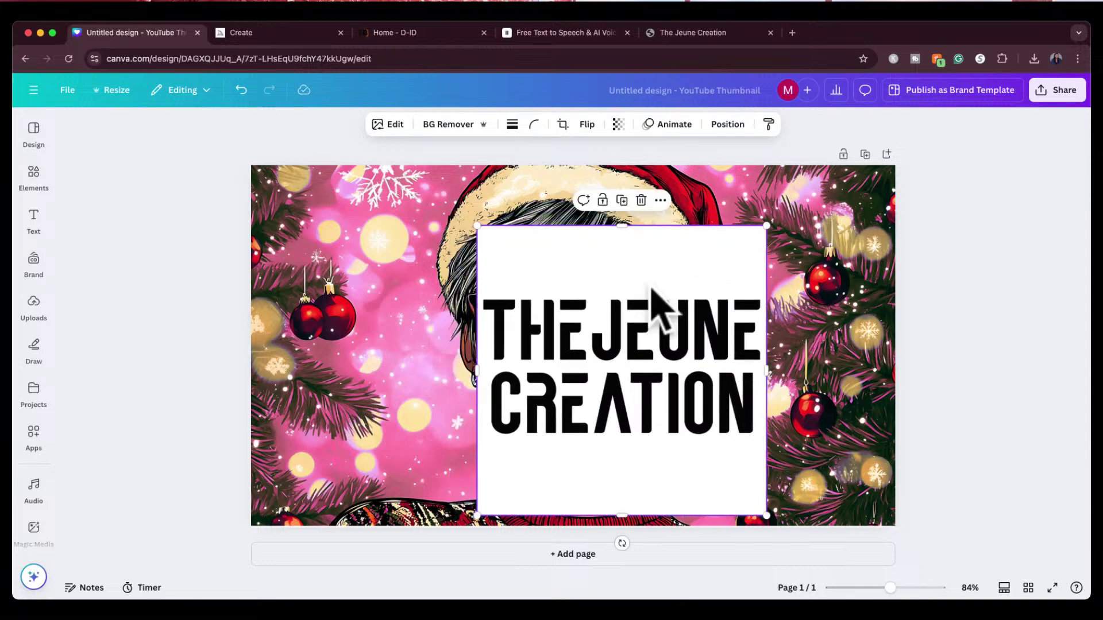
left_click(449, 125)
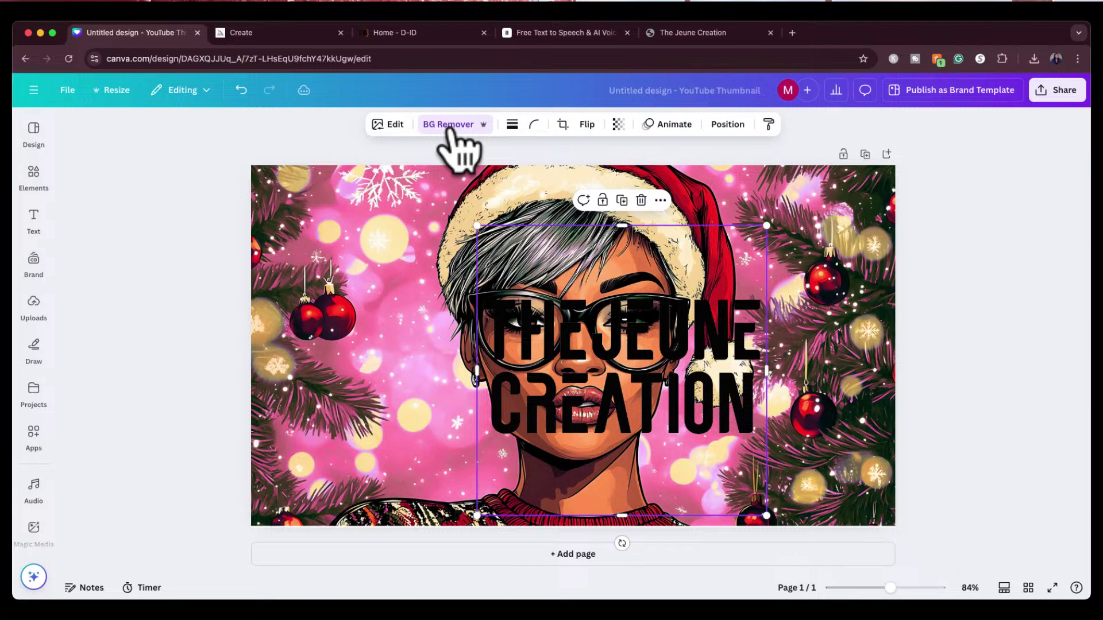
Shrink the logo to a small watermark and place it in the lower-left area of the portrait, above the shoulder.
left_click_drag(477, 225, 766, 422)
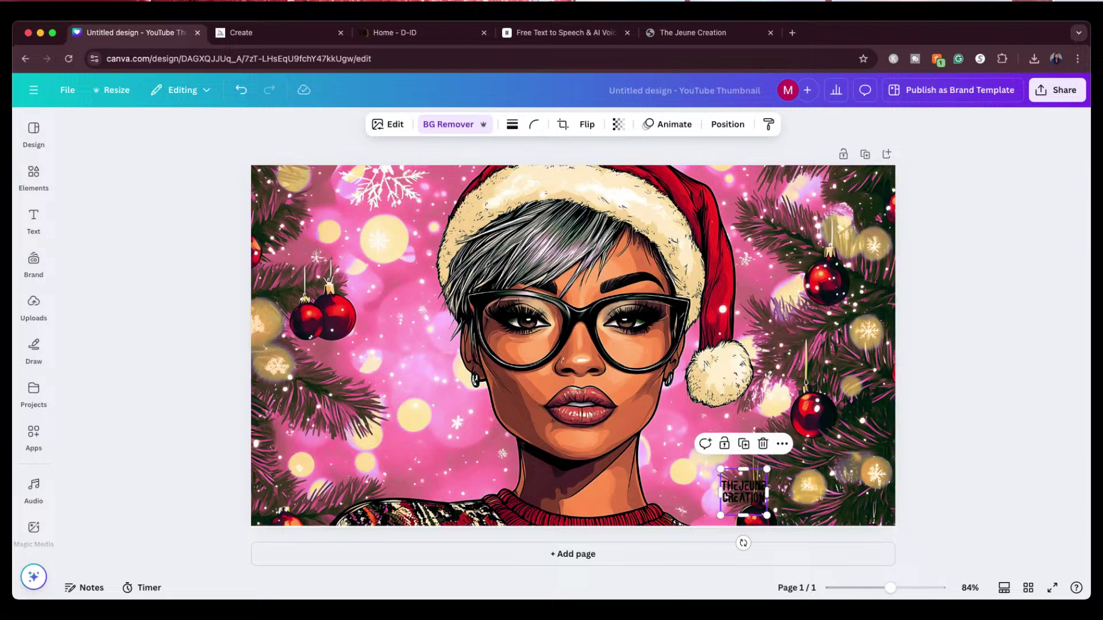
left_click_drag(746, 497, 337, 463)
left_click(204, 486)
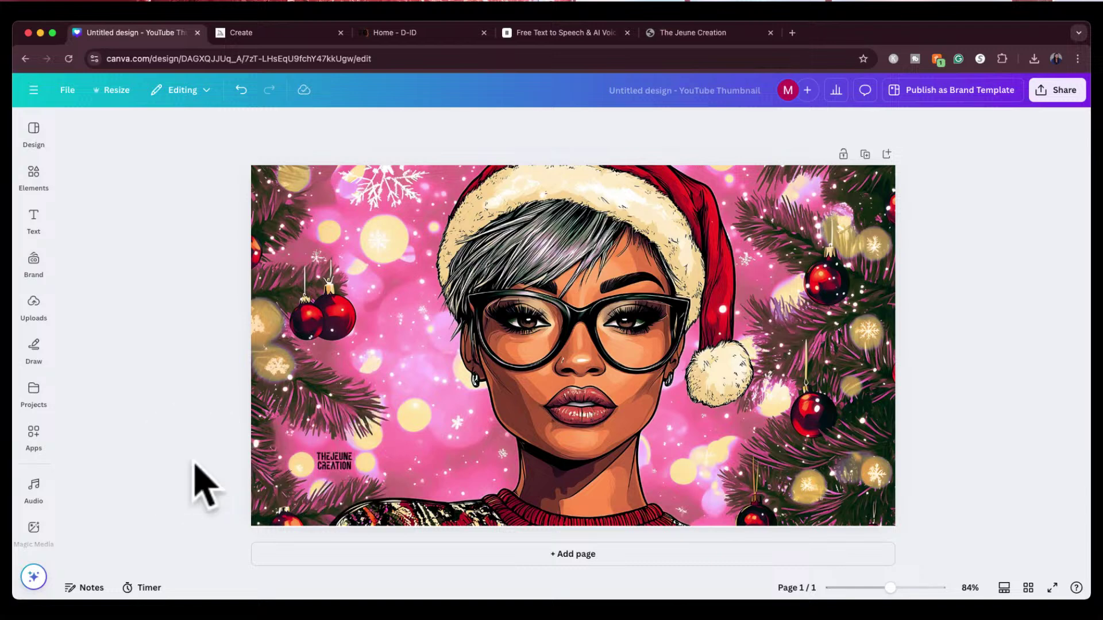
Download the branded portrait design as a PNG at size 1 (1,280 × 720 px).
left_click(1059, 95)
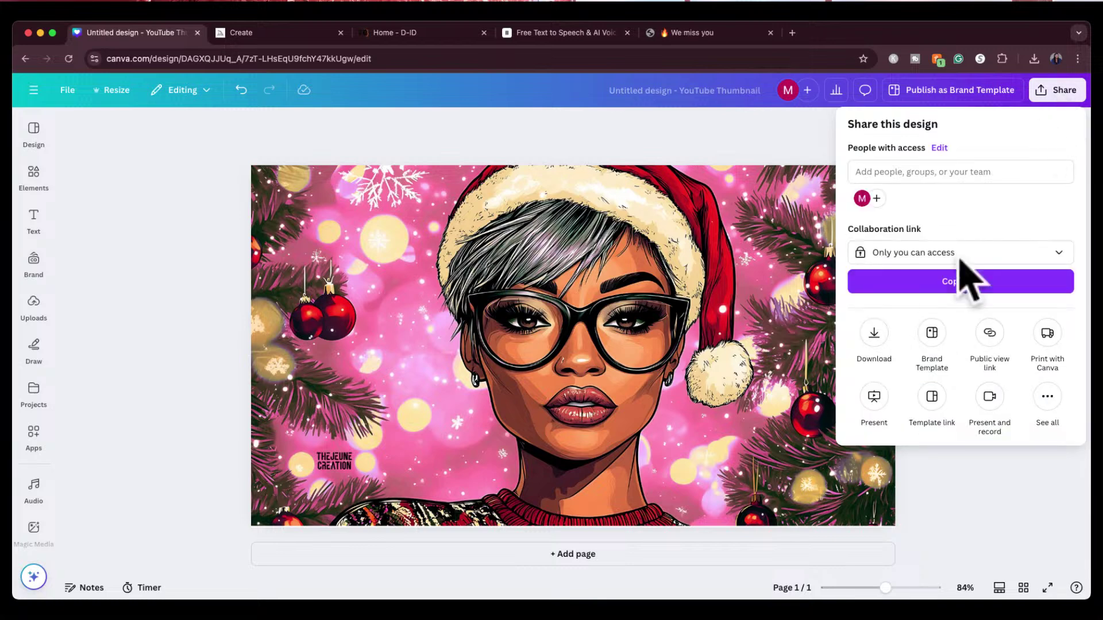
left_click(878, 339)
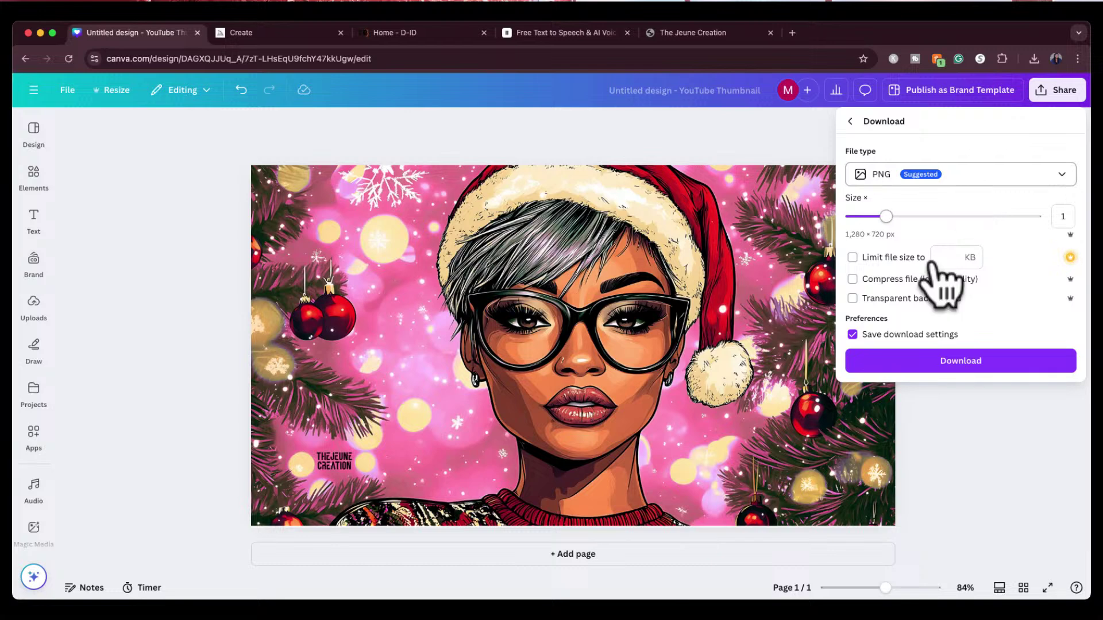
left_click(975, 370)
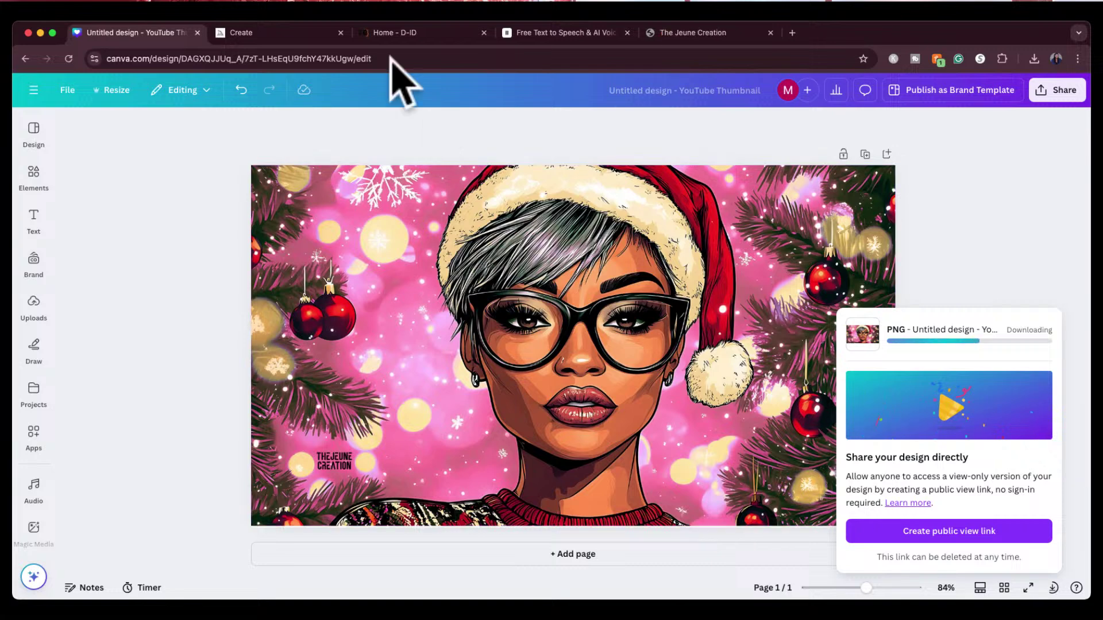
Switch to the ElevenLabs site and open its app on the Text to Speech page.
left_click(422, 32)
left_click(552, 32)
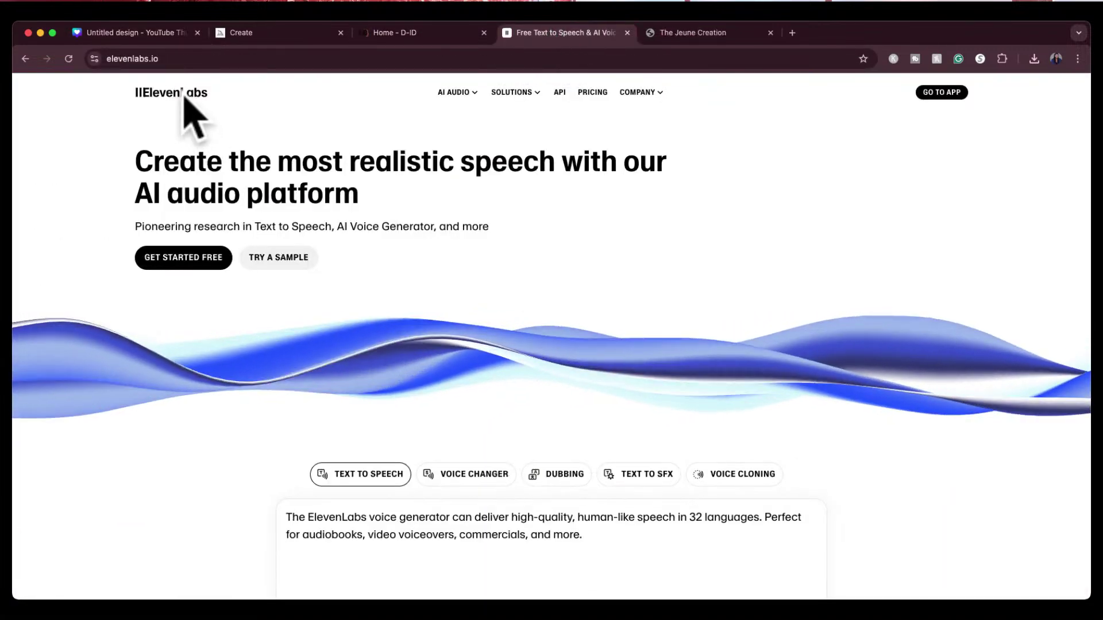
left_click(942, 92)
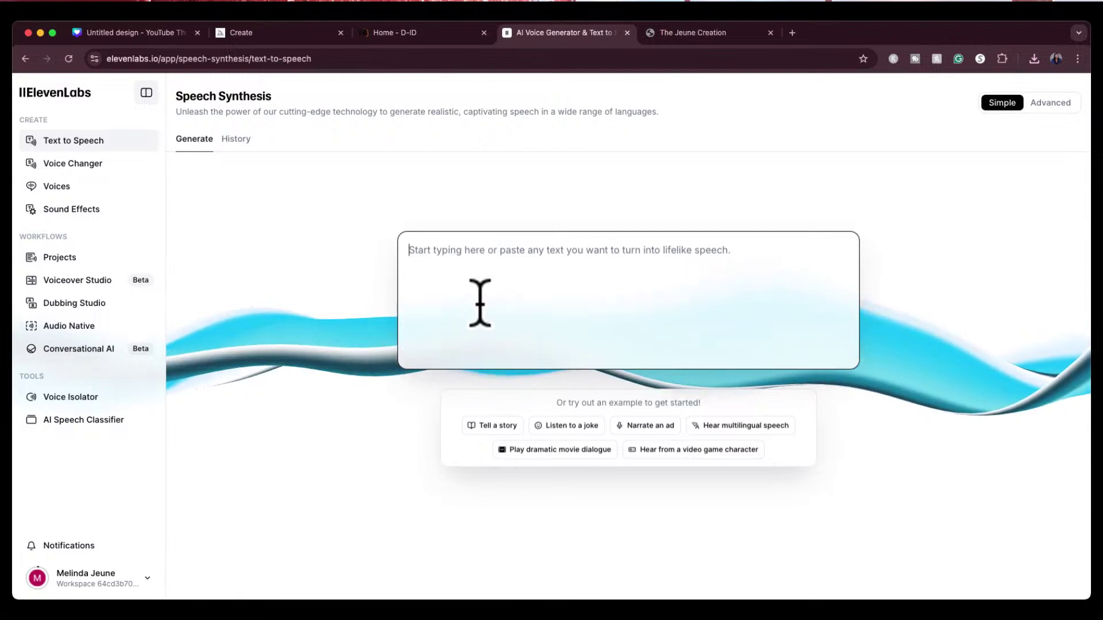
Write a speech script introducing the speaker by first name, continuing "and I am just testing this out for my viewers right now. Hope you ejoy!n".
left_click(479, 303)
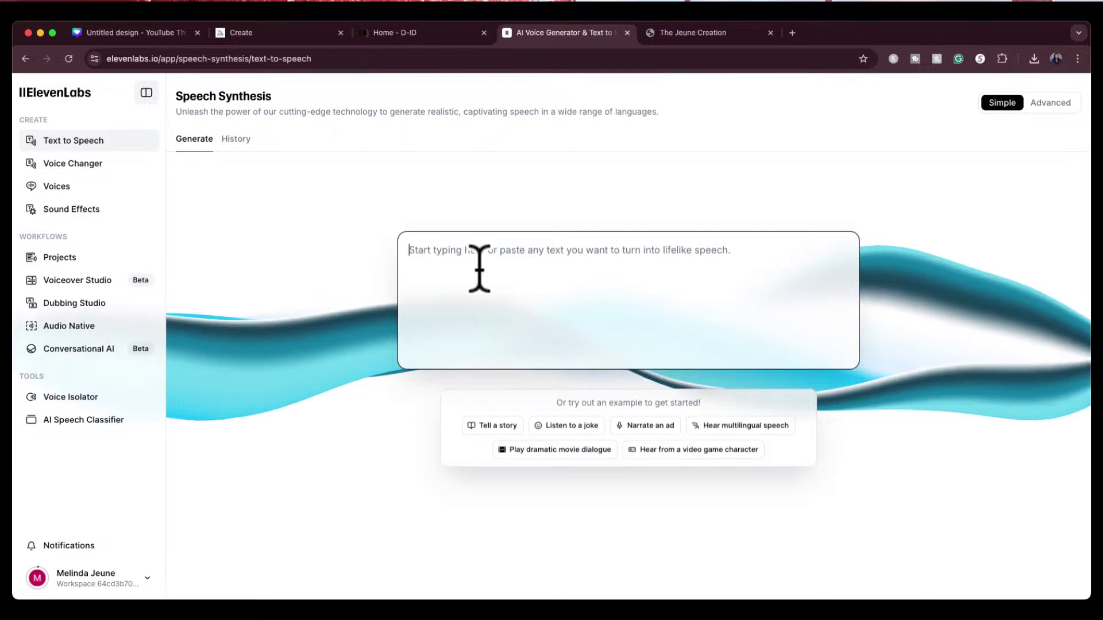
type("H")
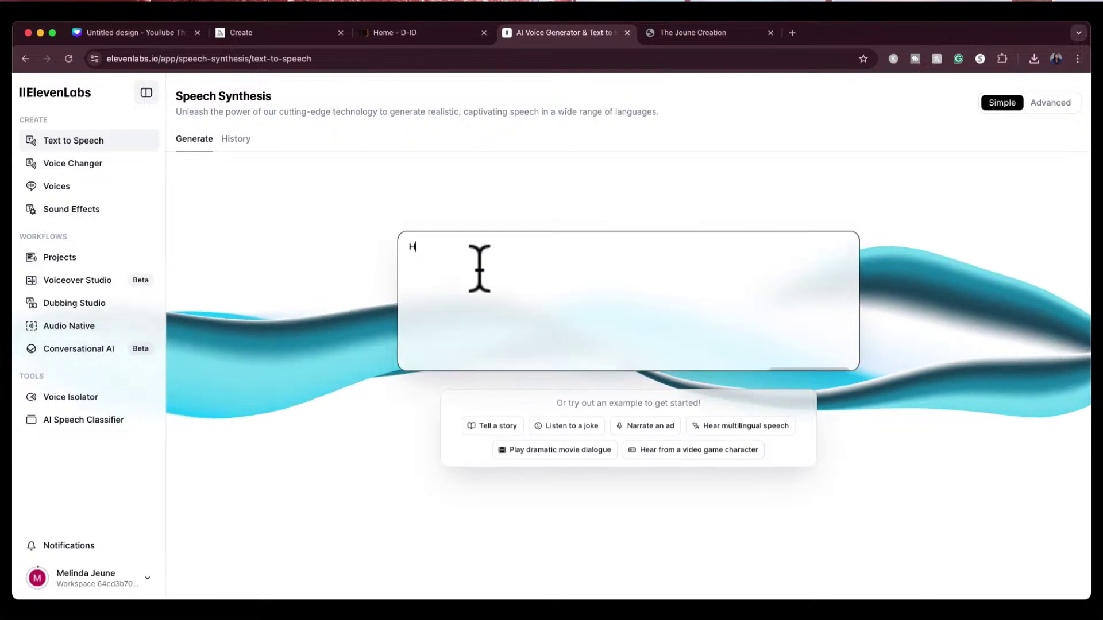
type("i my nam")
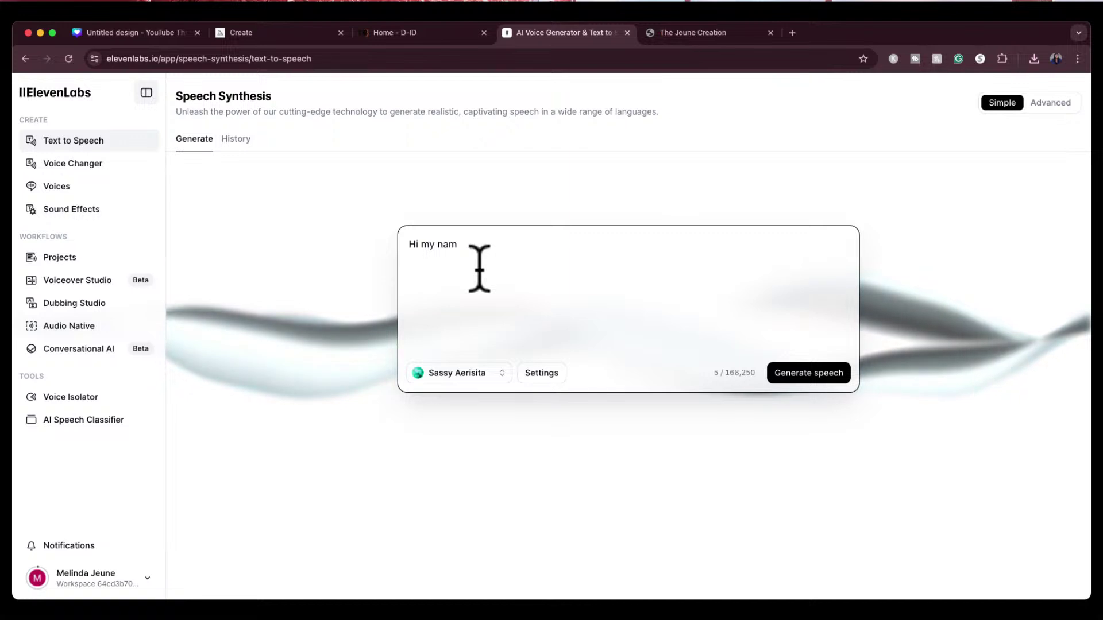
type("e is Mel an")
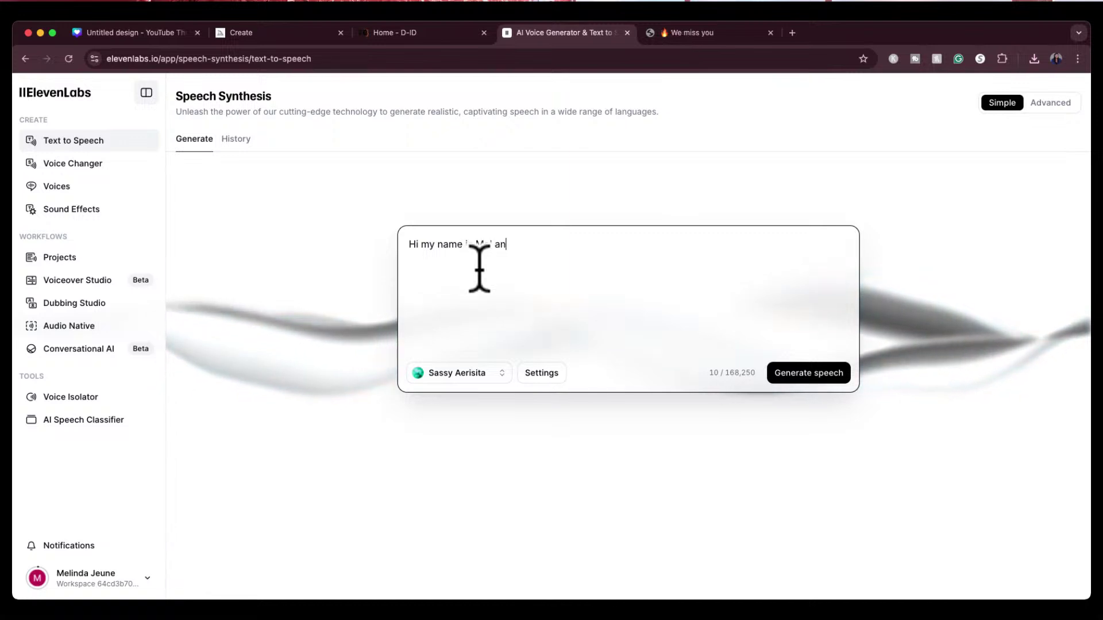
type("d I am ")
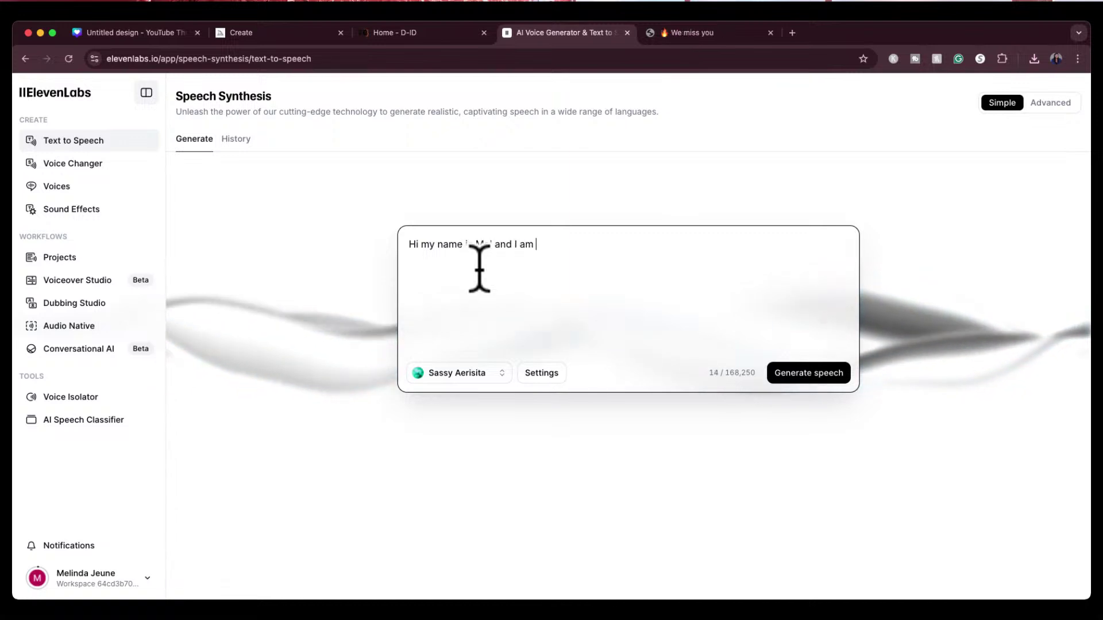
type("just test")
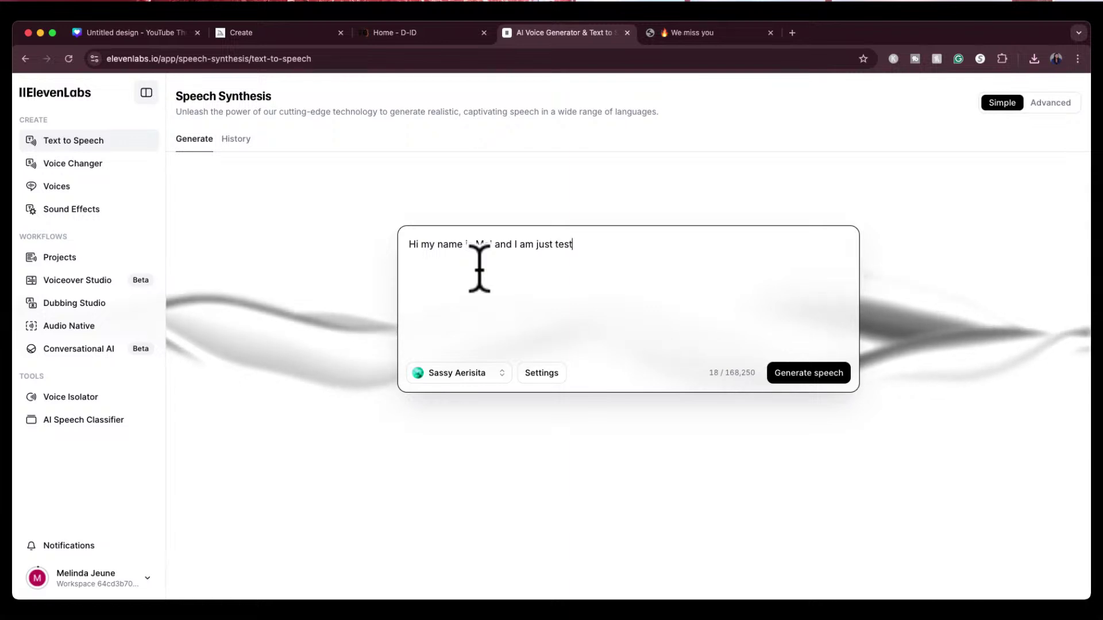
type("ing this out fot")
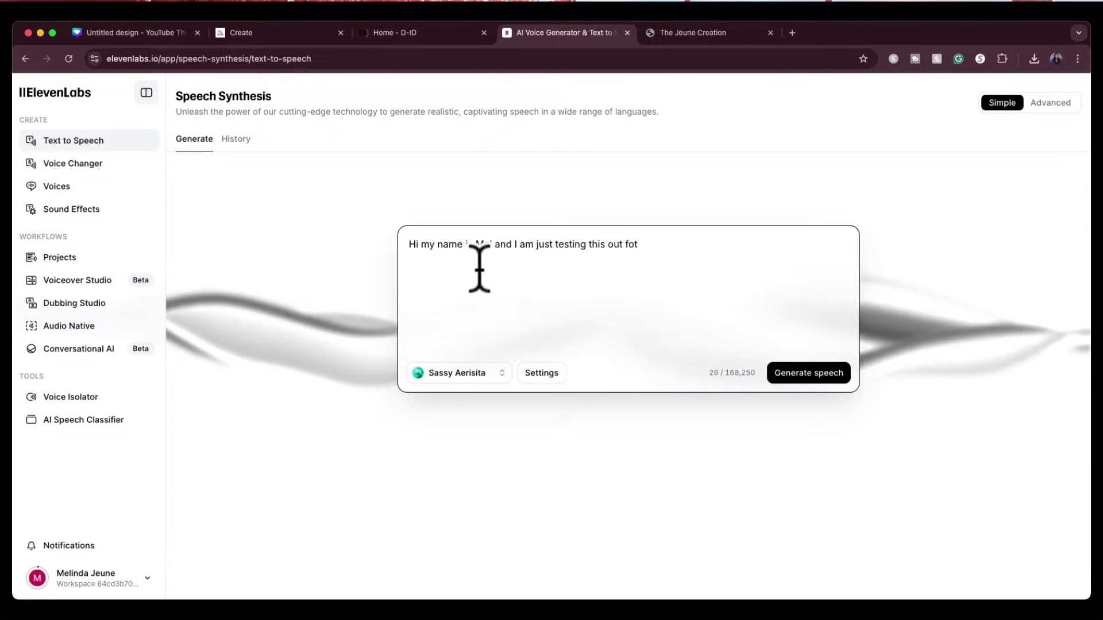
key("BackSpace")
type("r ")
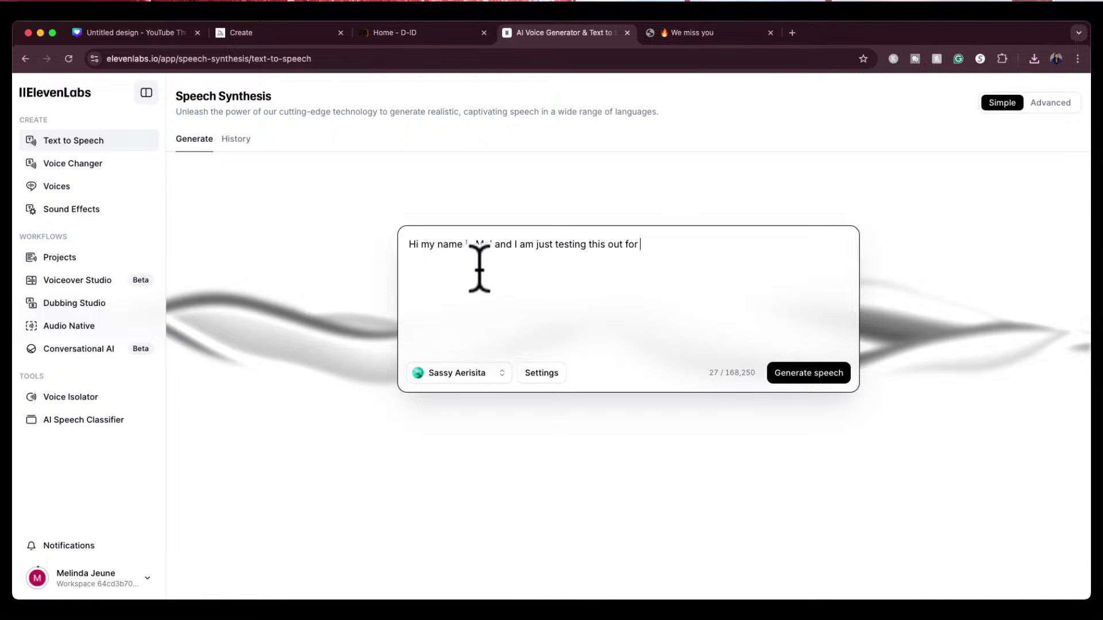
type("my viewers r")
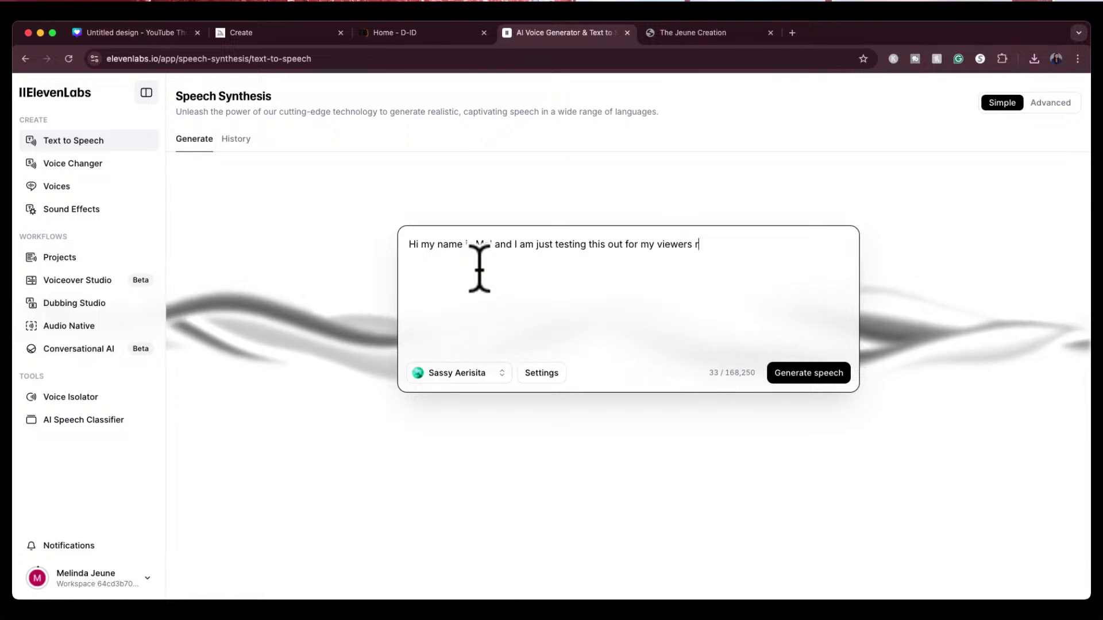
type("igh")
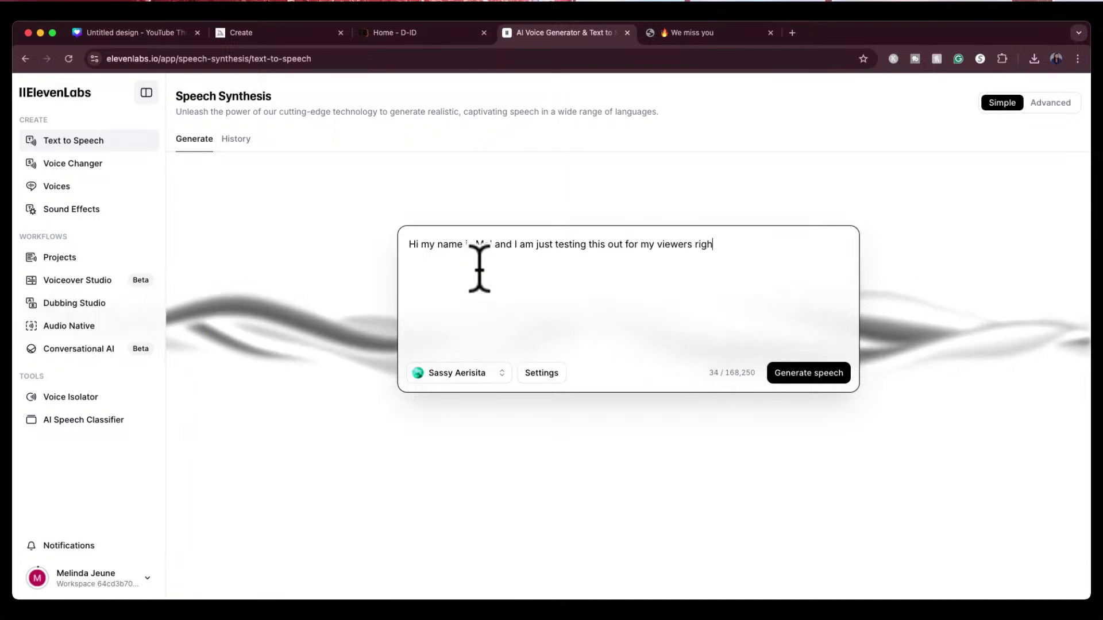
type("t now.")
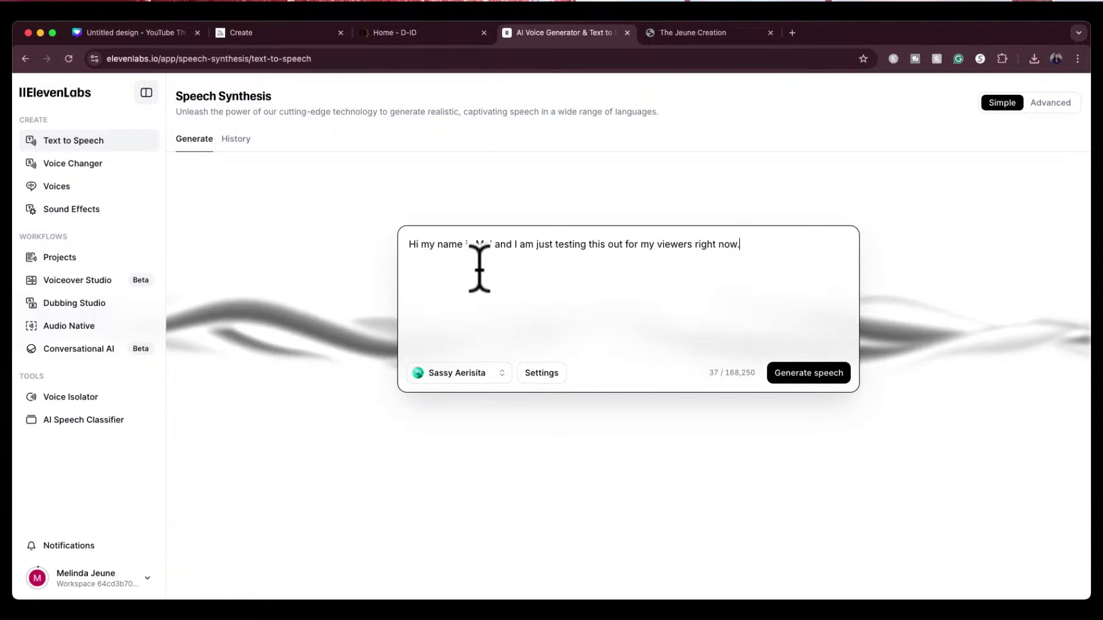
type(" Hope you e")
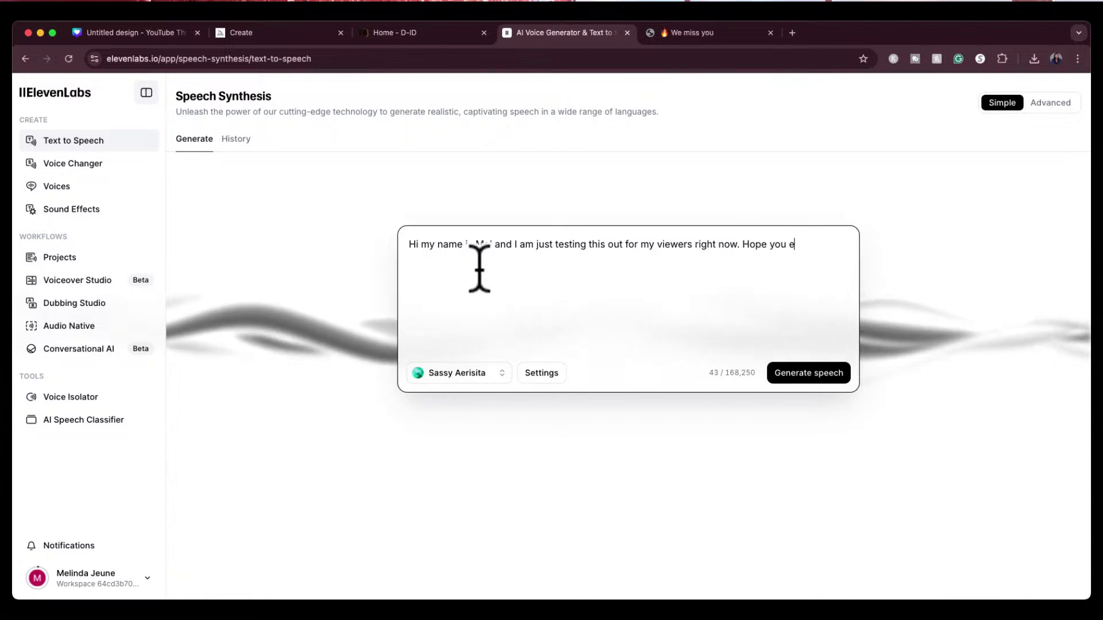
type("joy!")
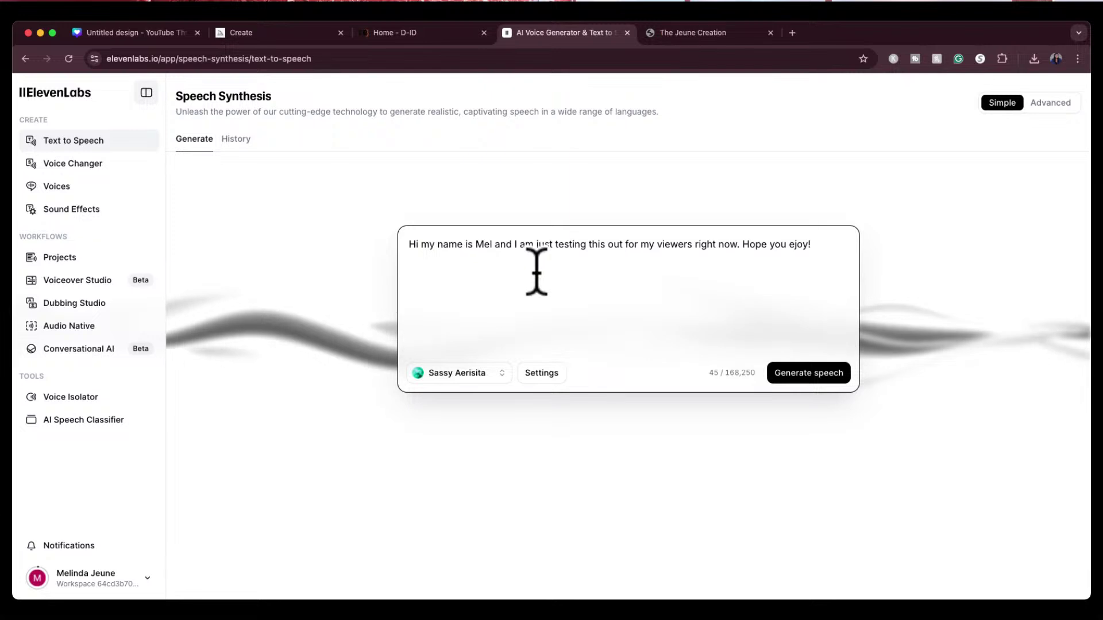
left_click(792, 245)
type("n")
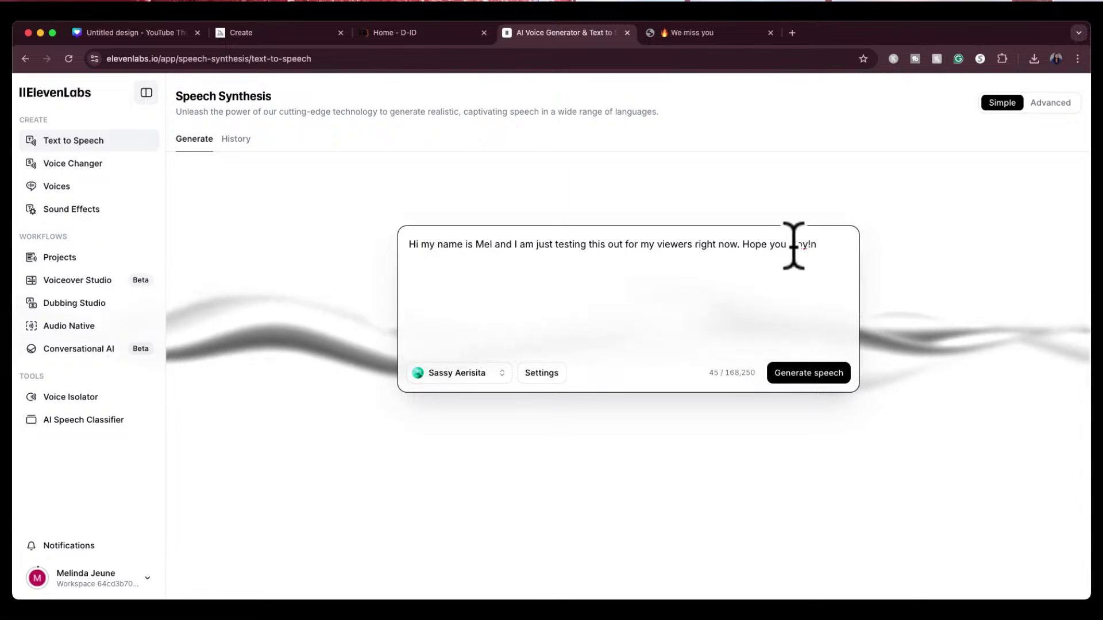
Select the creator's own cloned voice from the Professional voices for the speech and play its voice preview.
left_click(500, 377)
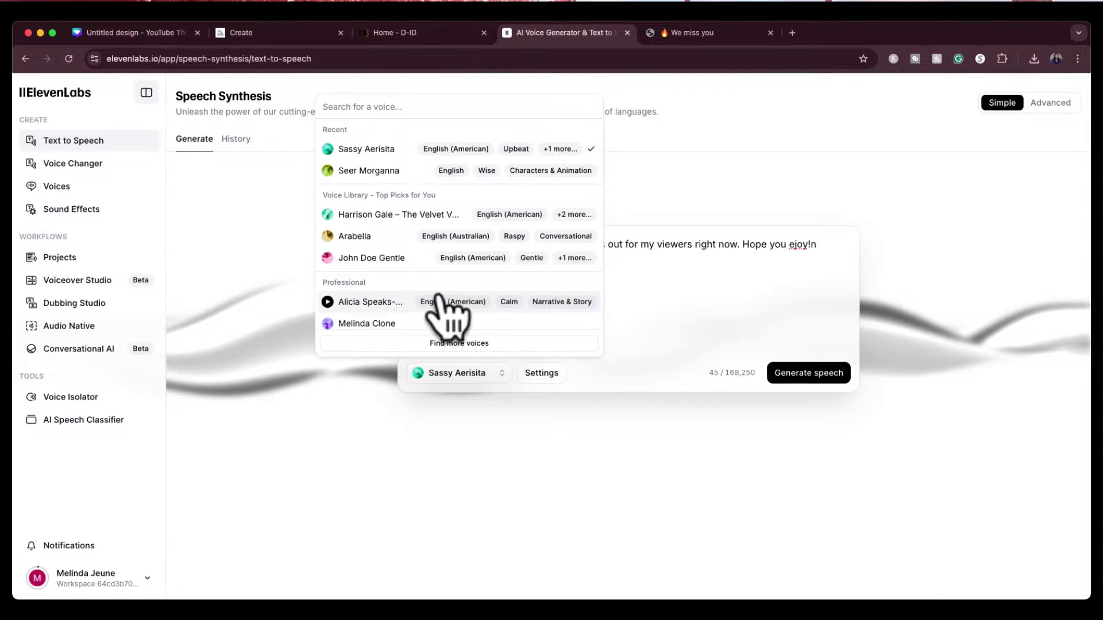
scroll(336, 300, "down", 1)
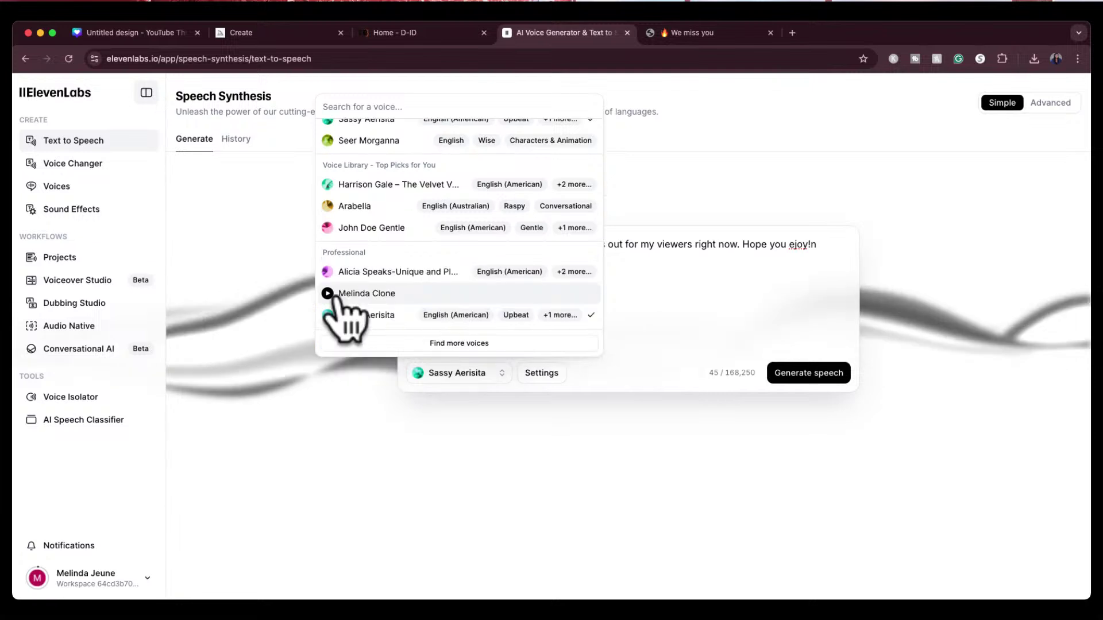
left_click(332, 294)
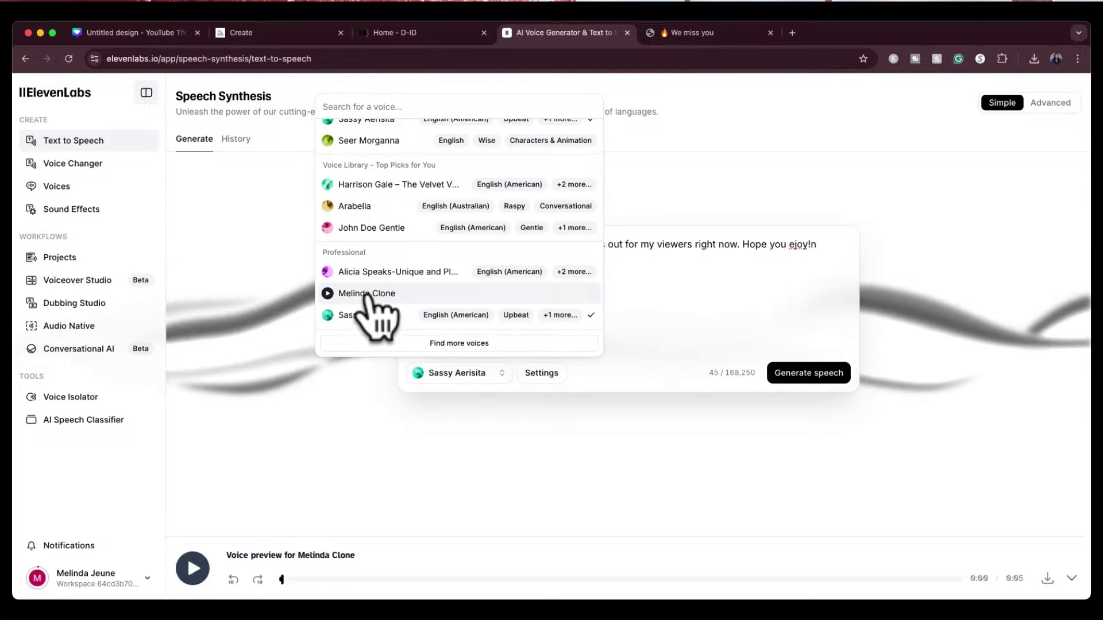
left_click(365, 294)
left_click(191, 571)
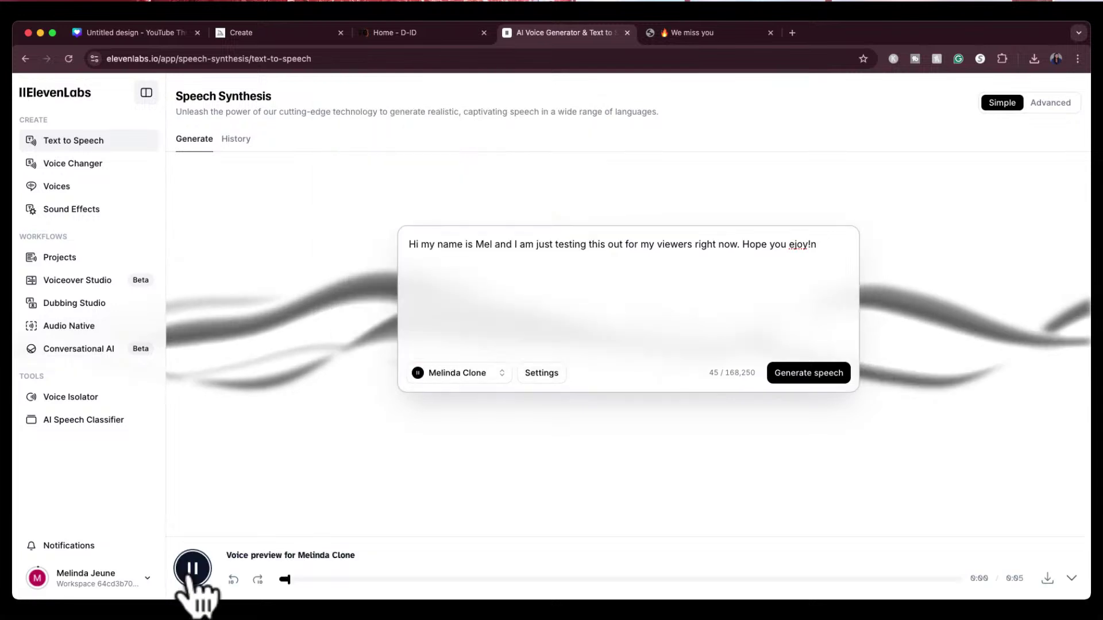
left_click(192, 571)
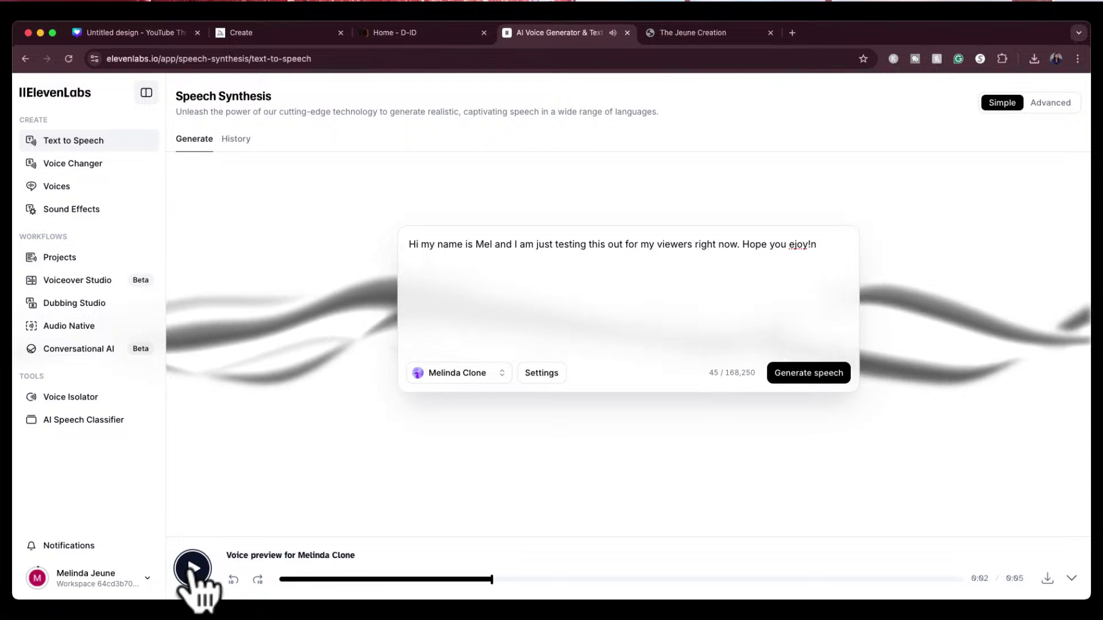
left_click(193, 570)
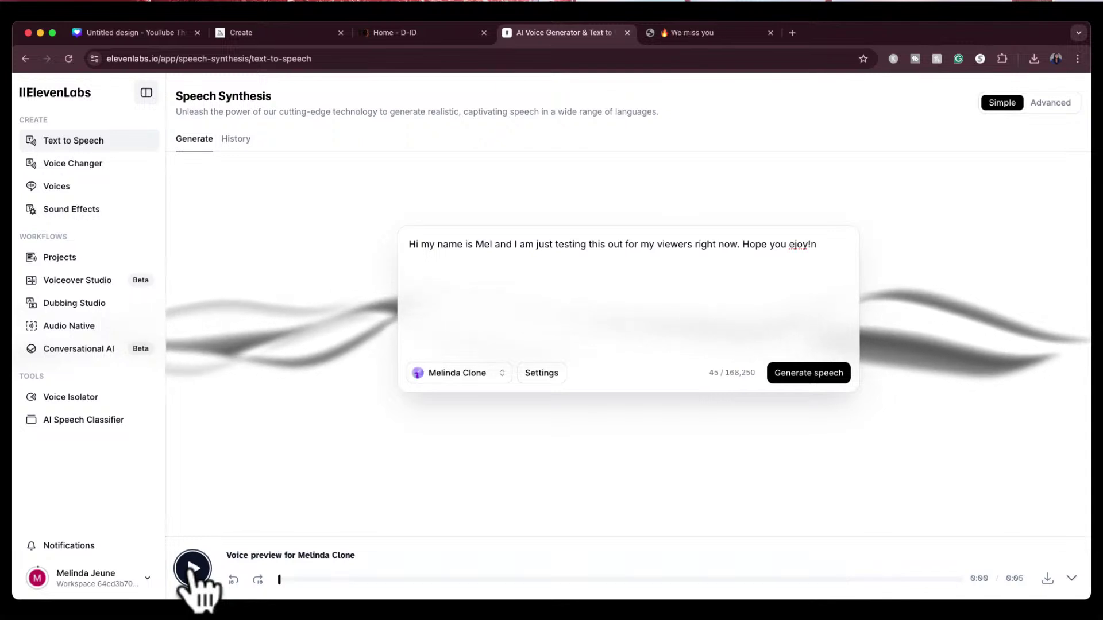
Correct the end of the script to "Hope you enjoy!" and generate the speech.
left_click(789, 244)
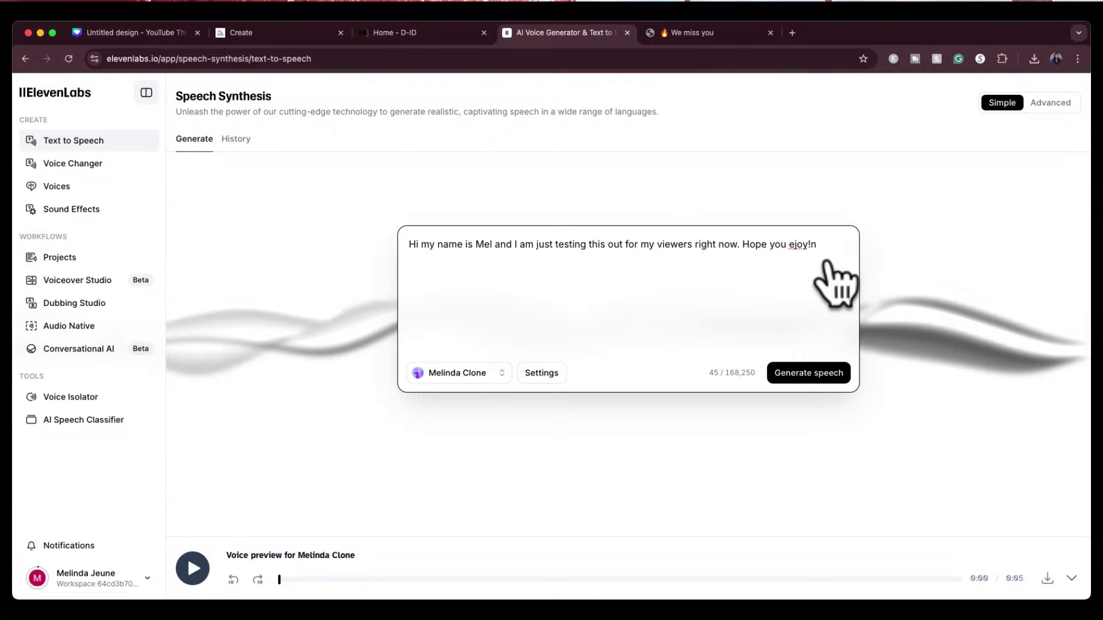
key("BackSpace")
key("BackSpace")
key("BackSpace")
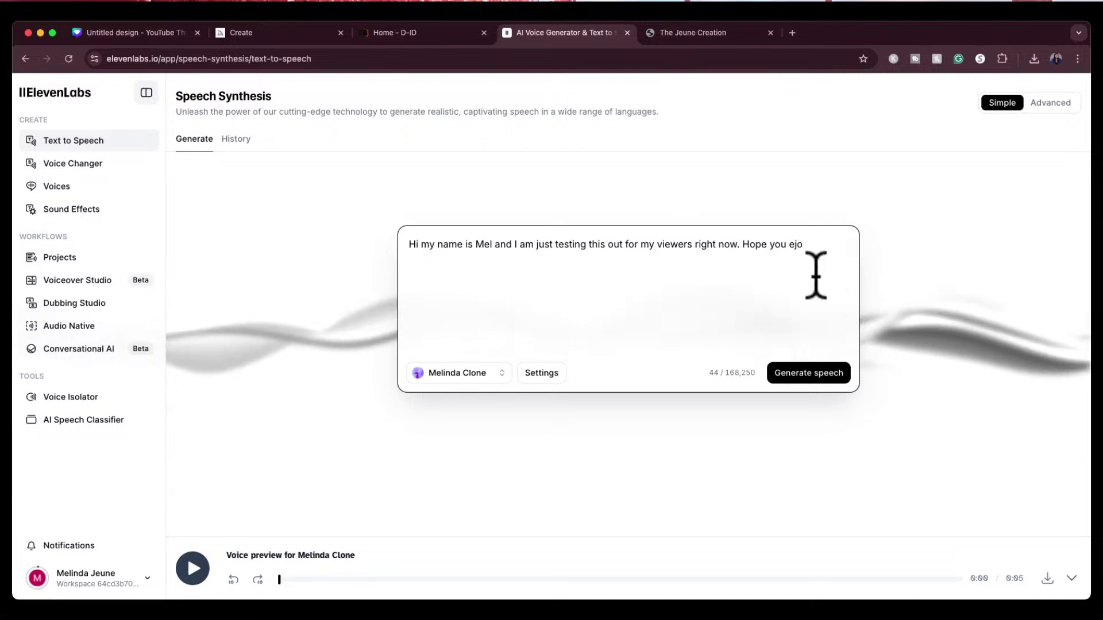
key("BackSpace")
key("BackSpace")
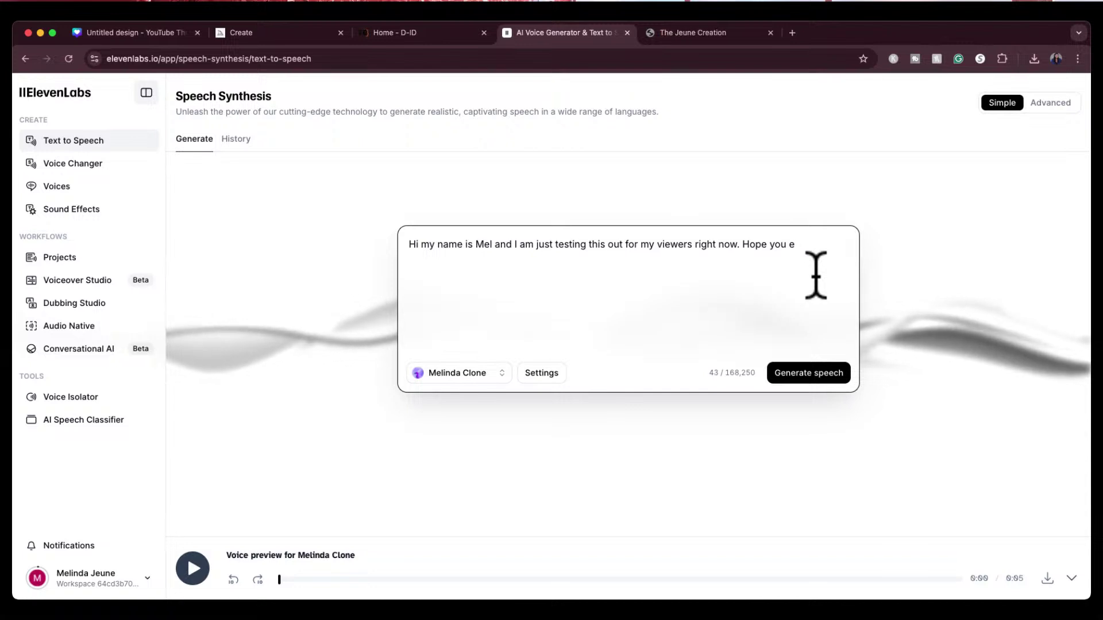
type("nj")
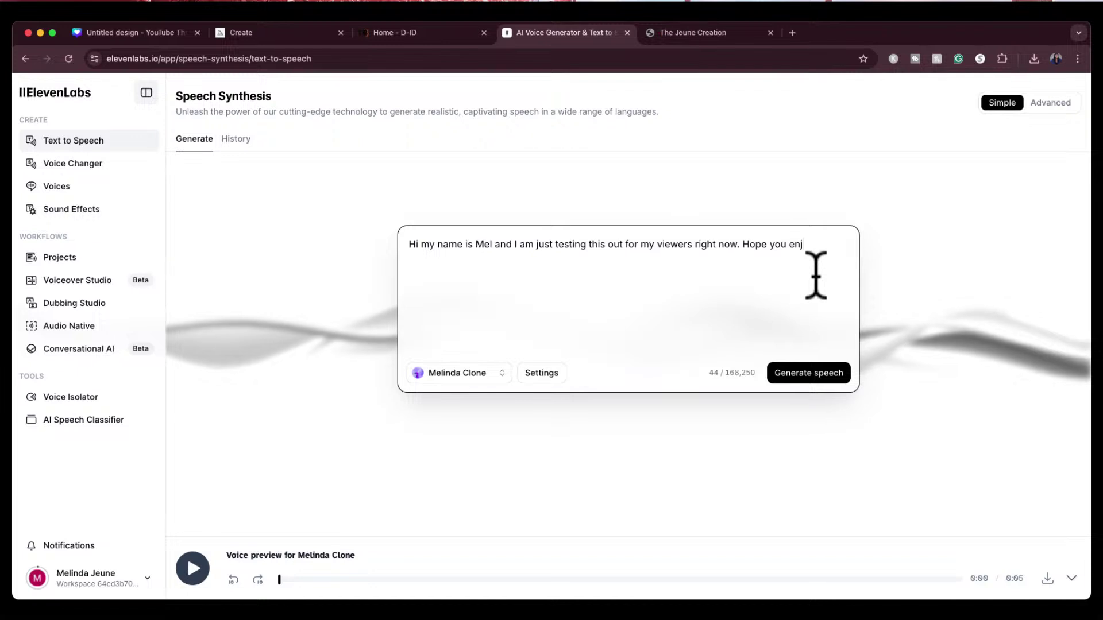
type("oy")
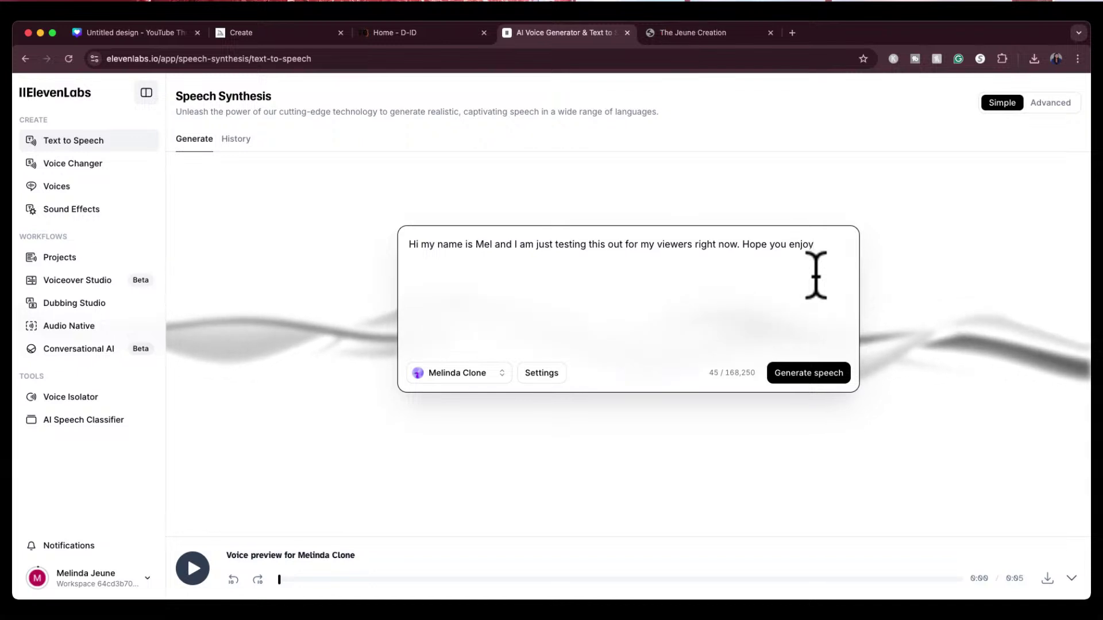
type("!")
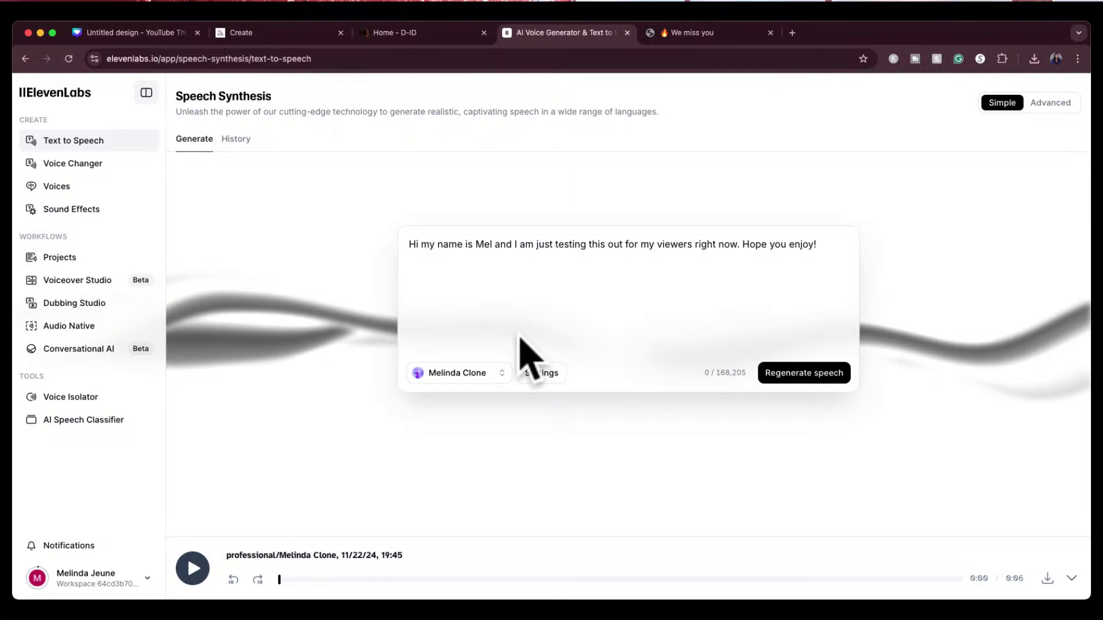
Look briefly at the D-ID home page, return to ElevenLabs and open the community Voice Library.
key("ctrl+shift+Tab")
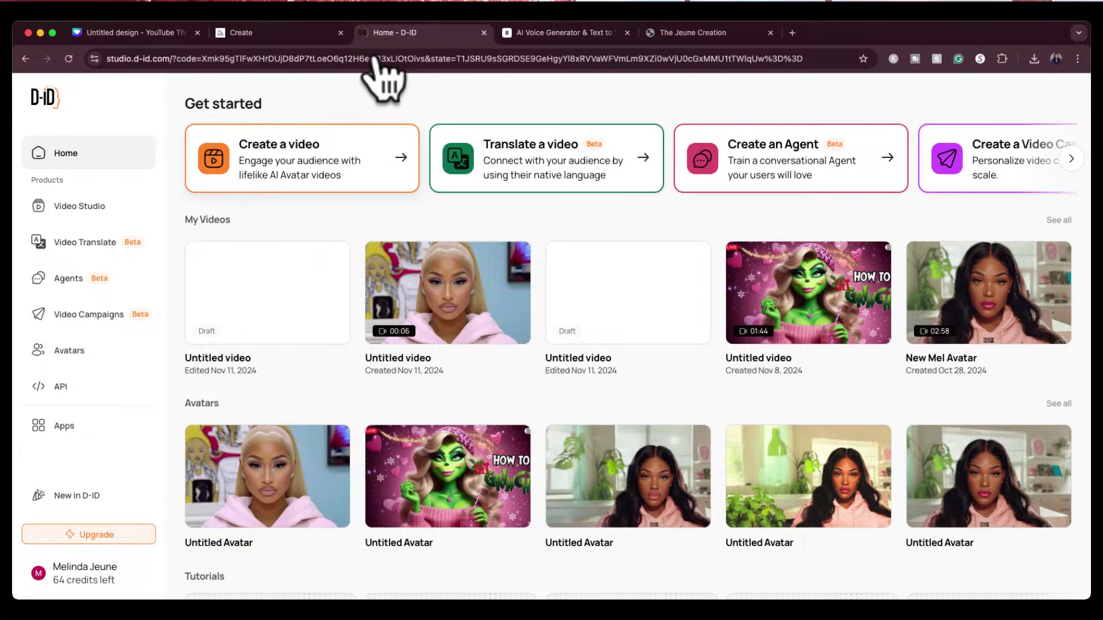
left_click(560, 33)
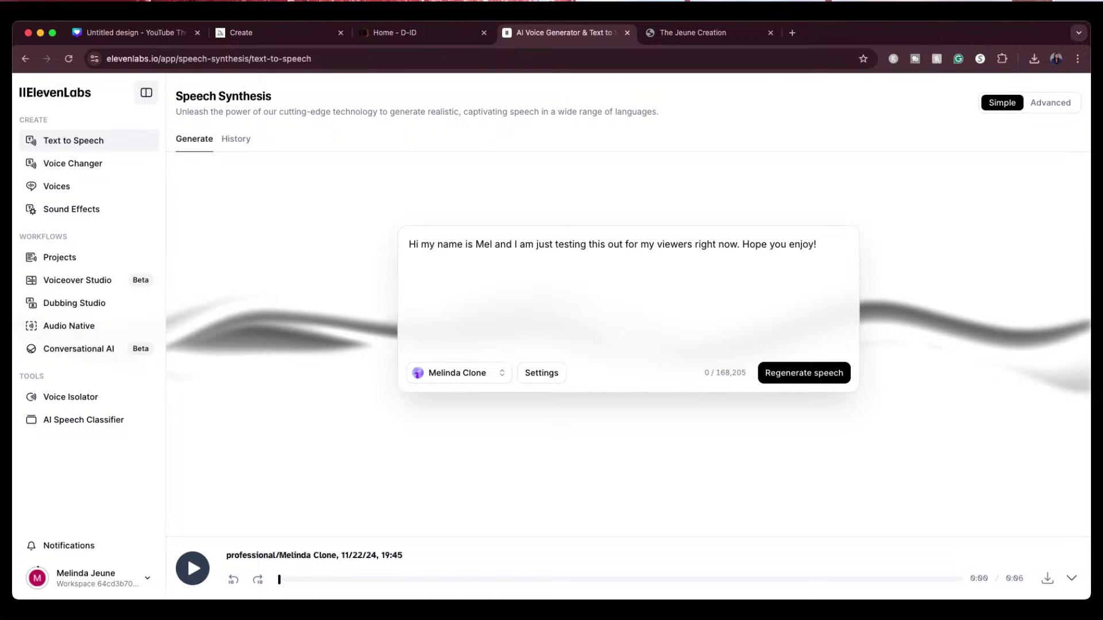
left_click(61, 194)
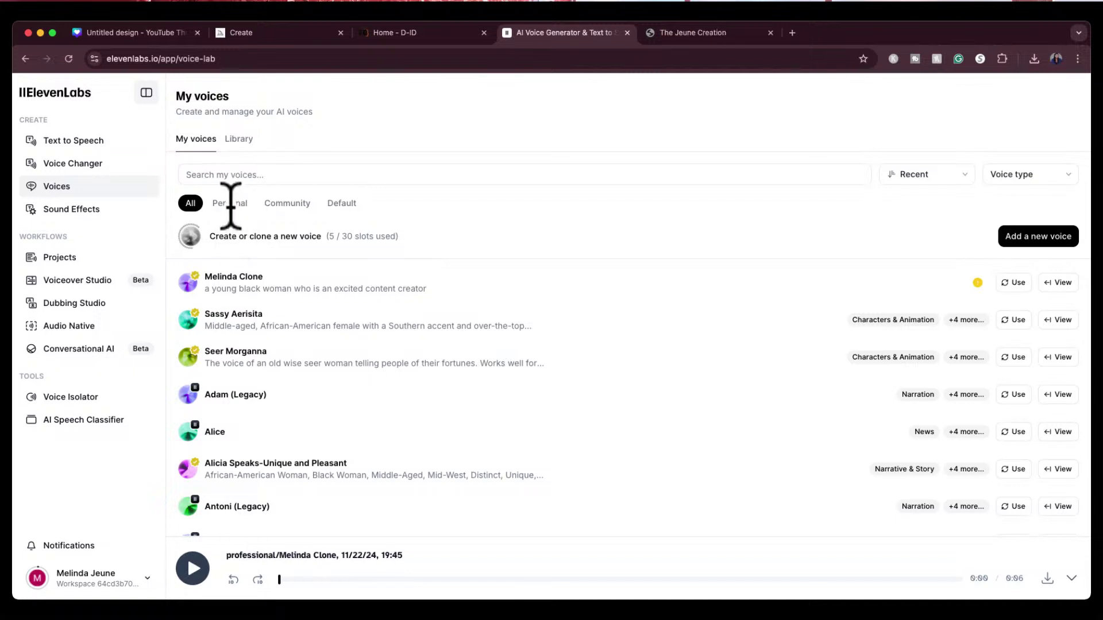
left_click(242, 144)
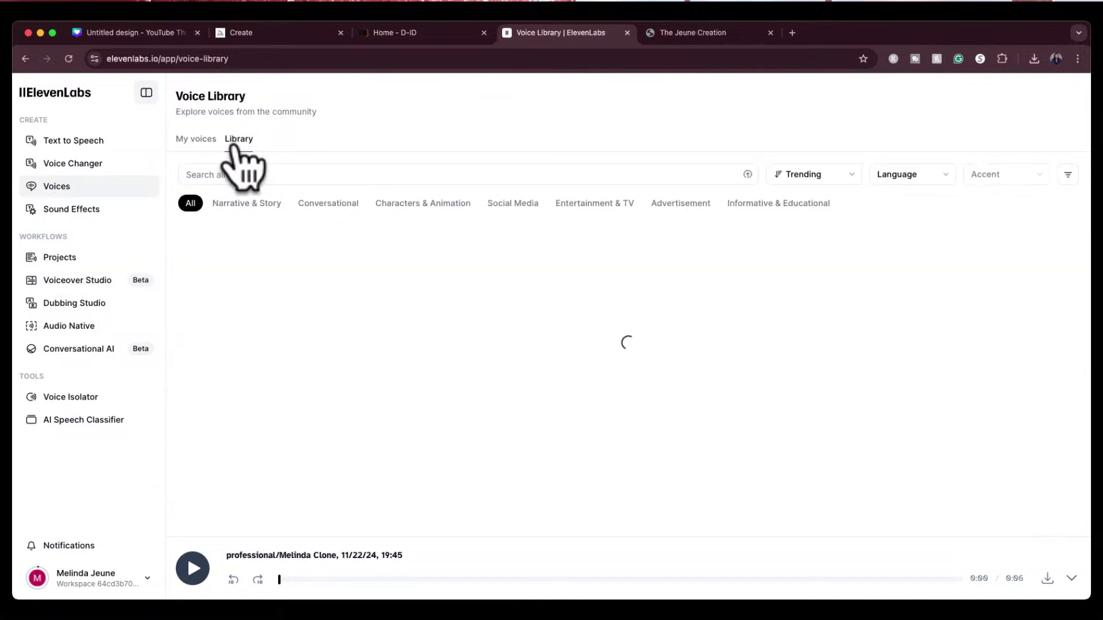
Search the community voice library for "santa" and play the Papai Noel voice preview.
left_click(249, 175)
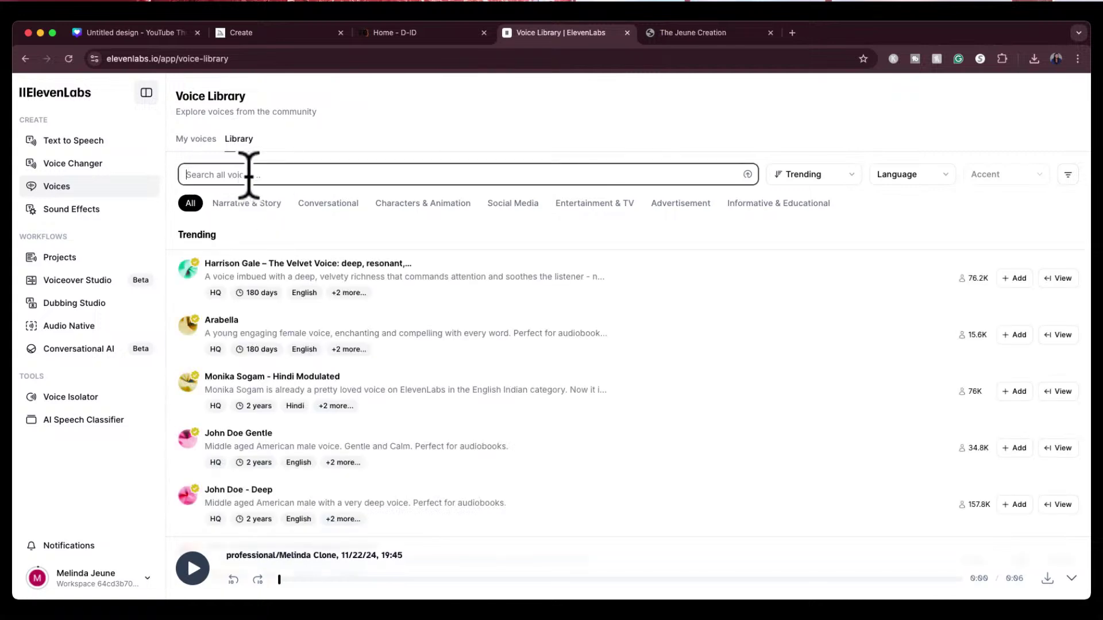
type("santa")
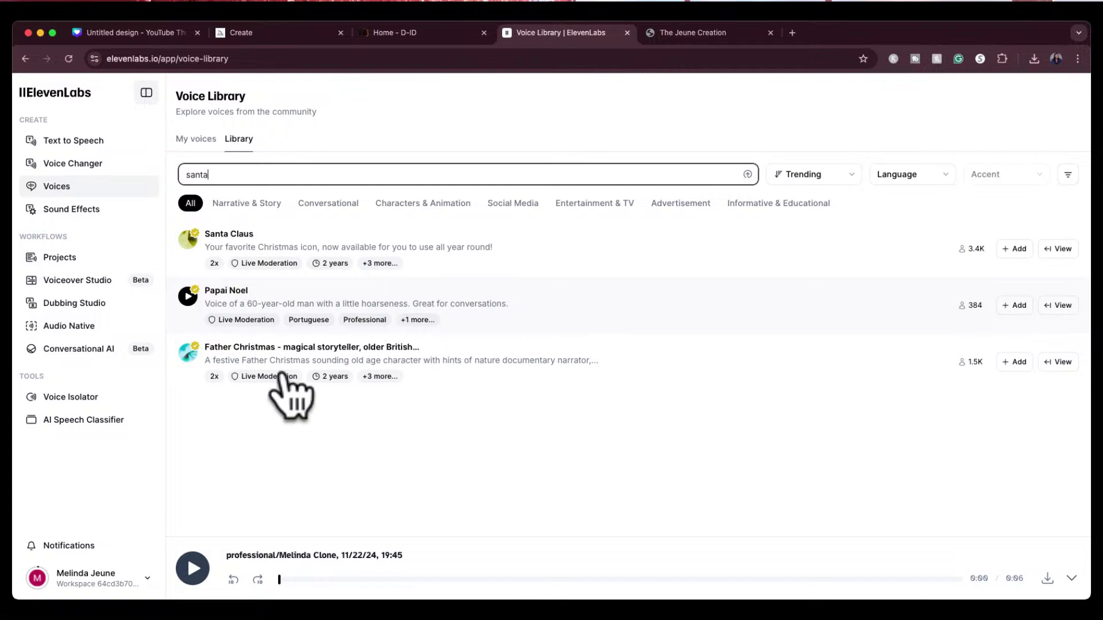
left_click(188, 296)
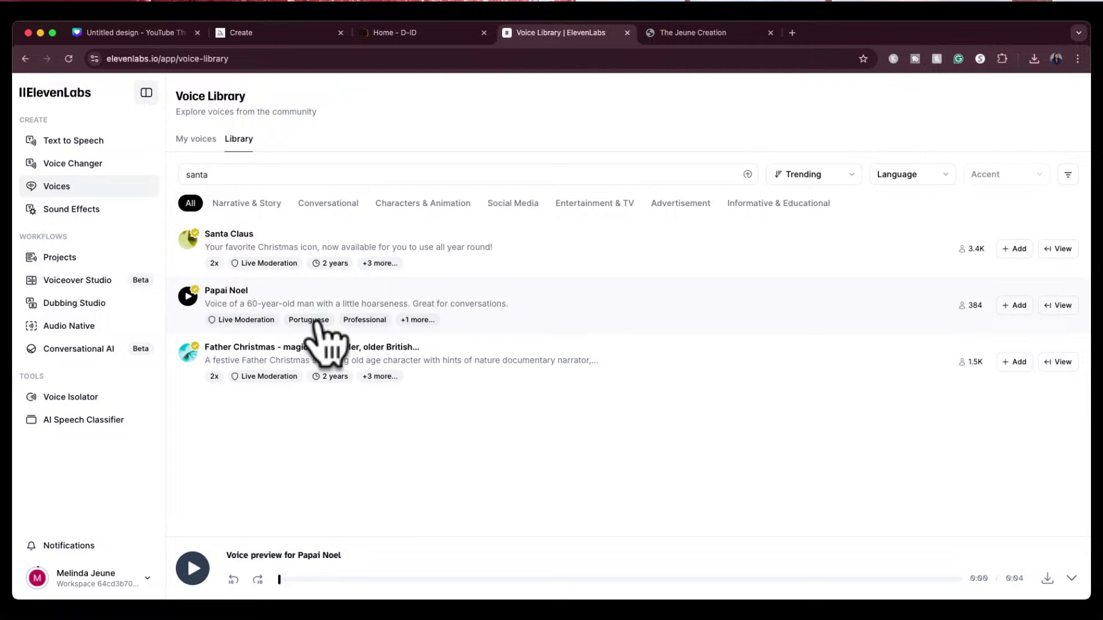
Filter the santa voices to English and listen to the Santa Claus and Father Christmas previews.
left_click(933, 179)
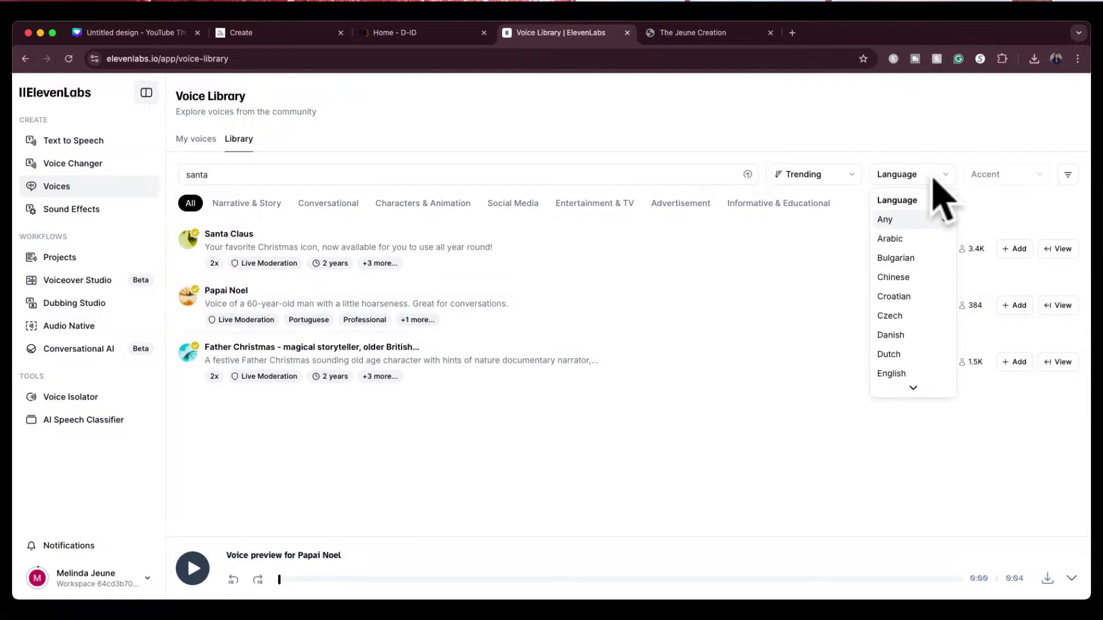
scroll(913, 339, "down", 1)
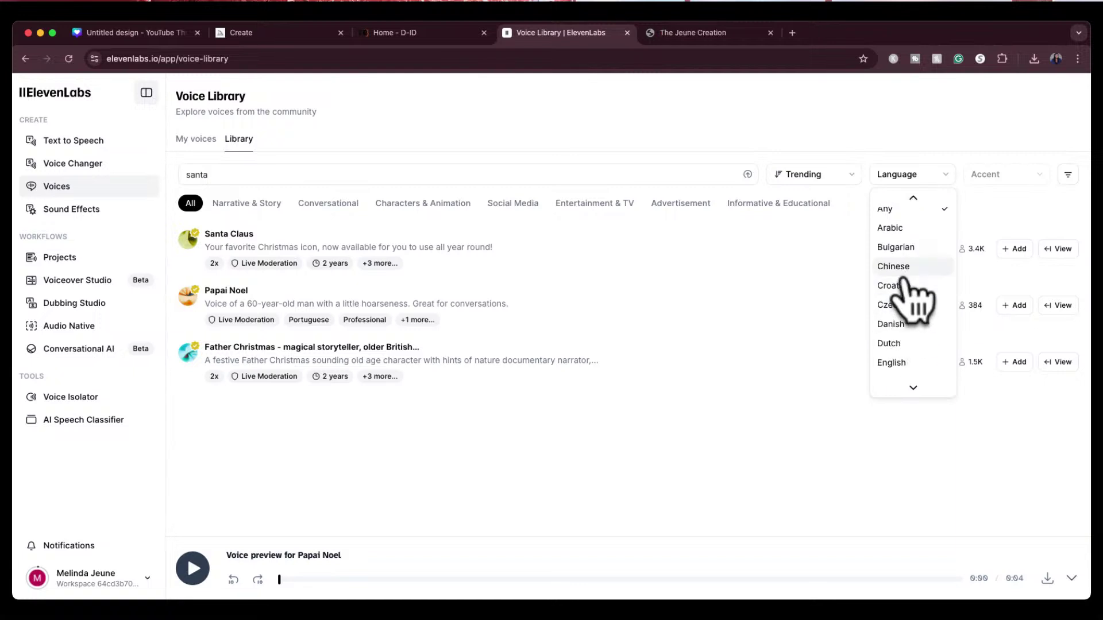
left_click(906, 364)
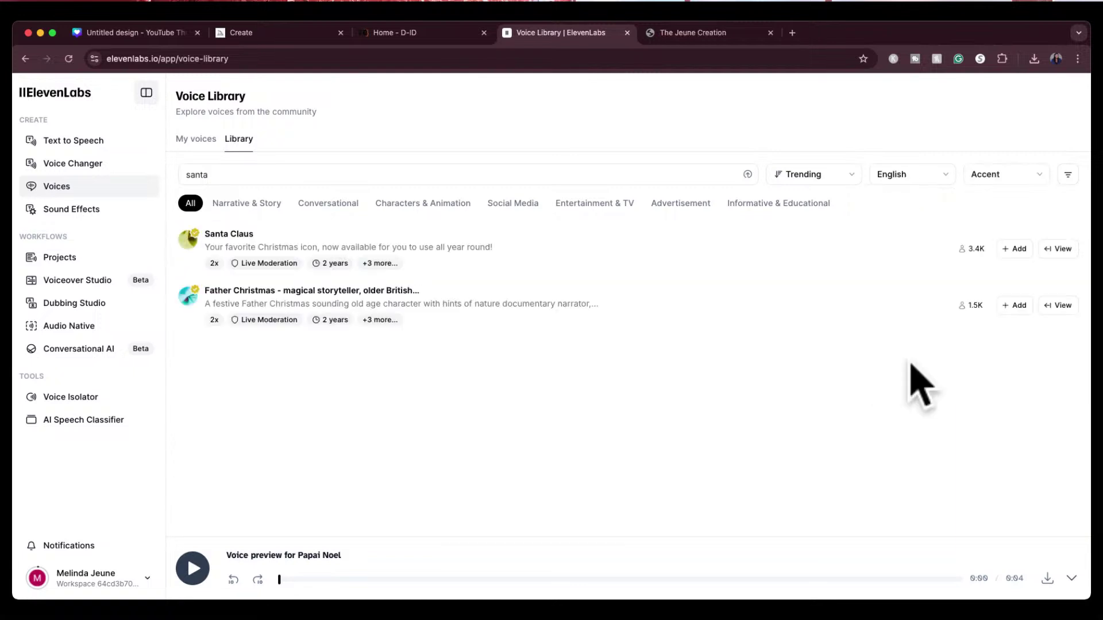
left_click(188, 240)
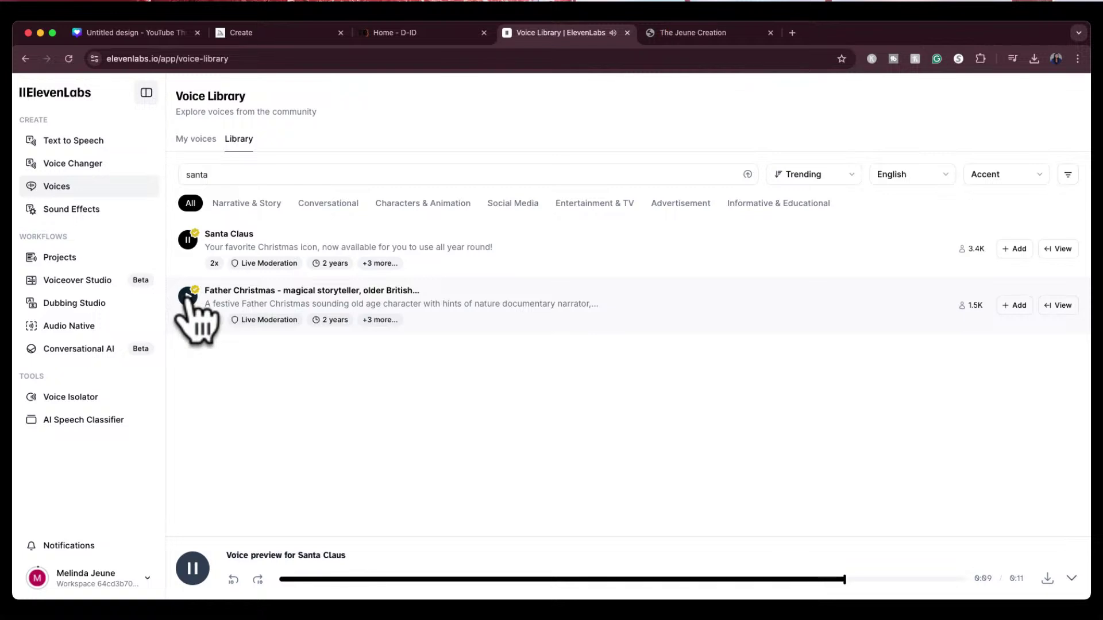
left_click(188, 296)
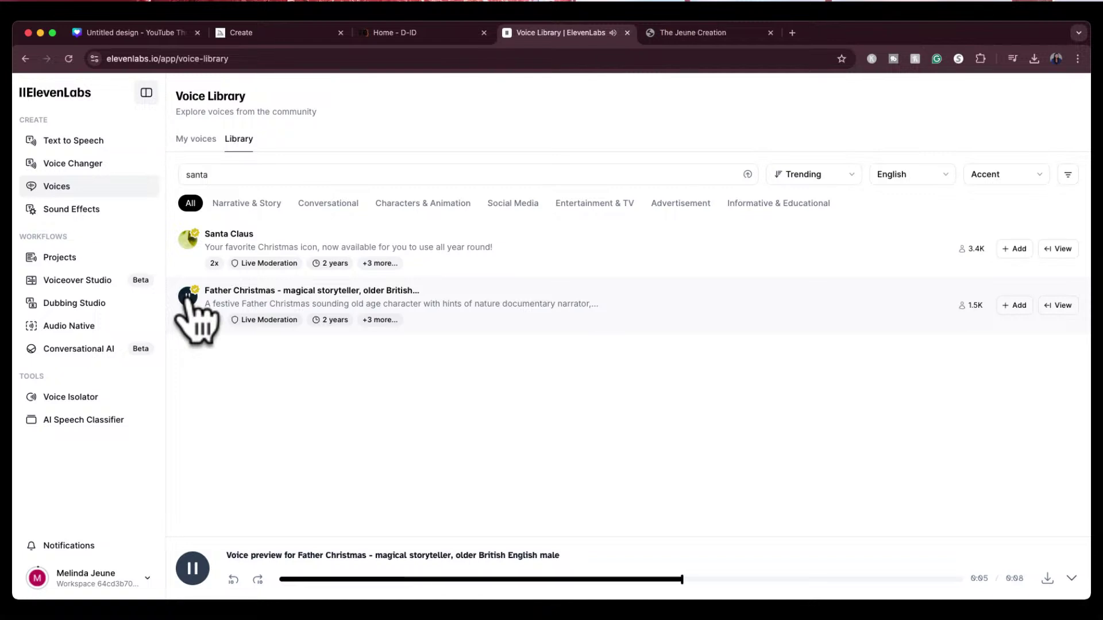
left_click(188, 297)
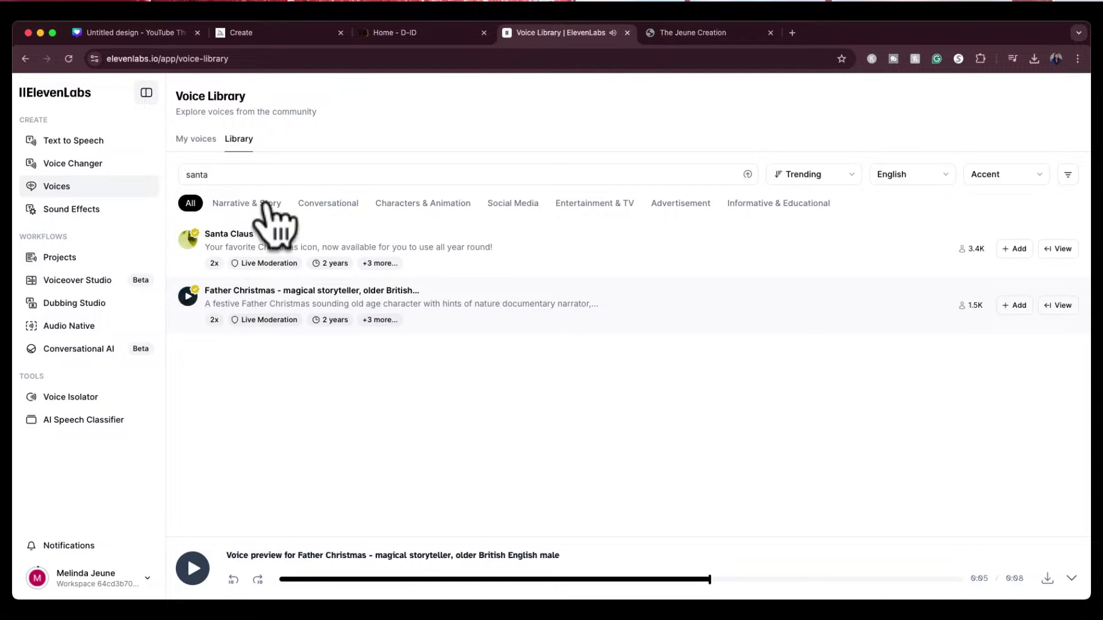
Search for "female santa" in the Social Media category and preview the Brittney, Samara and Jessica - Cali girl voices.
left_click(185, 175)
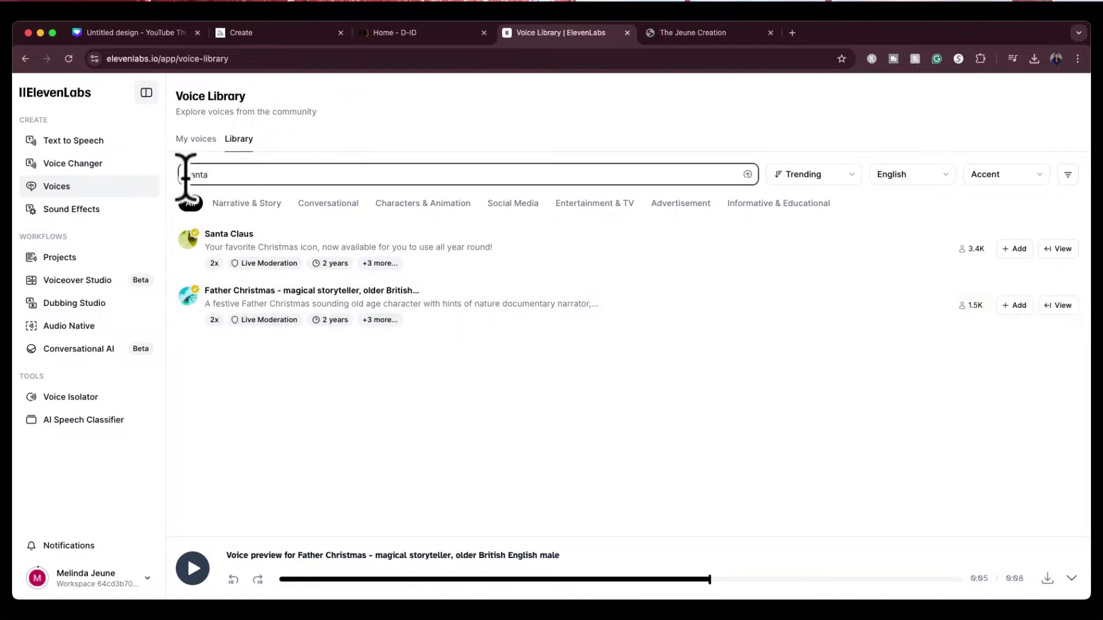
type("ommale")
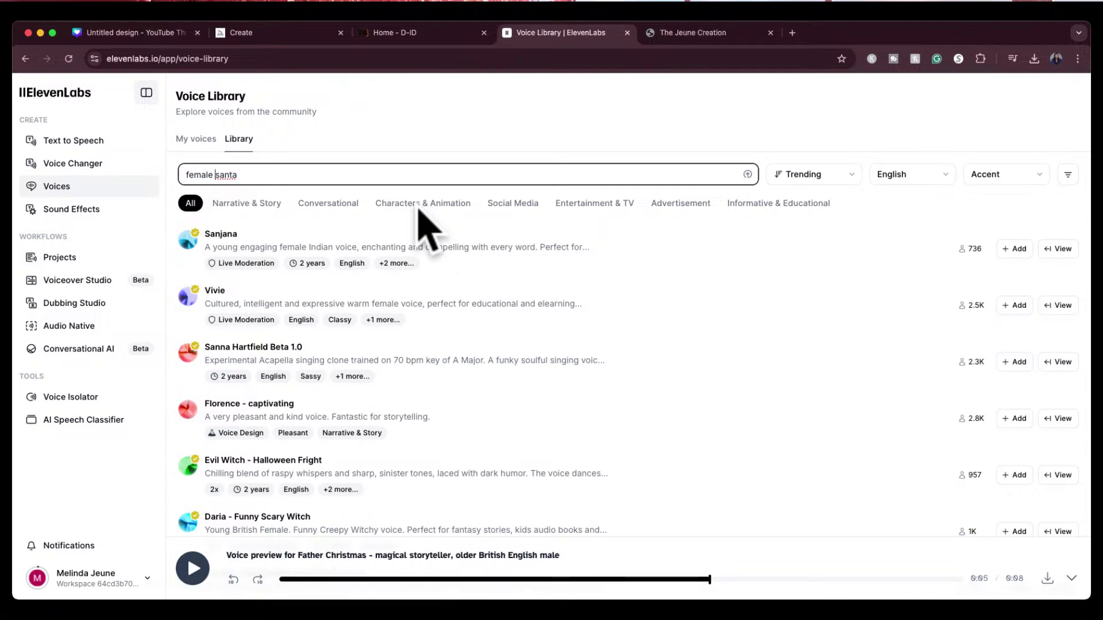
left_click(524, 205)
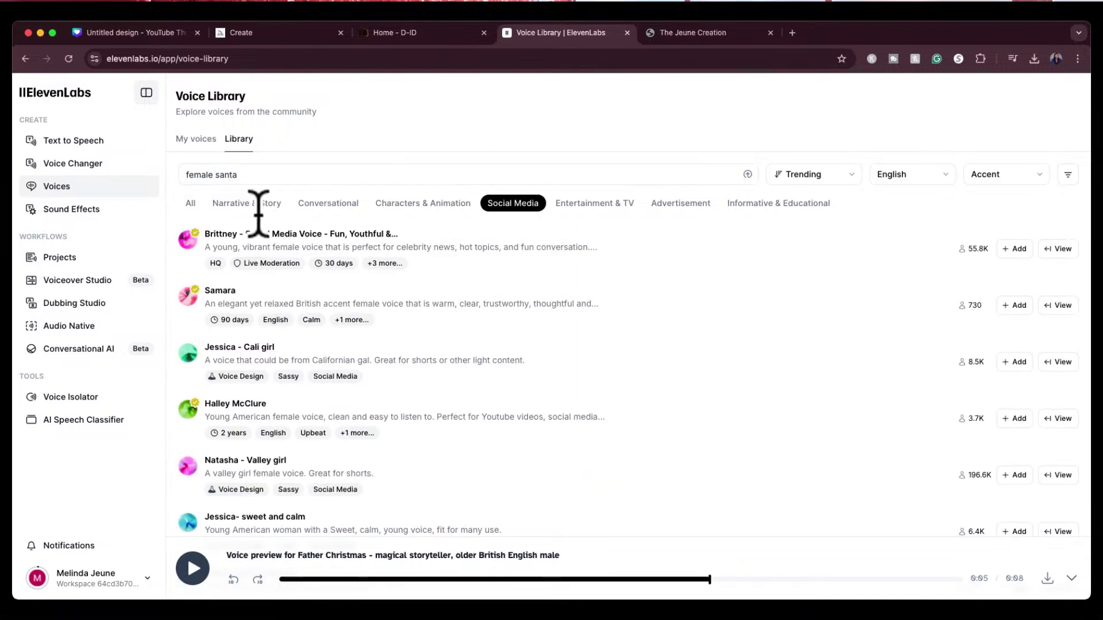
left_click(187, 239)
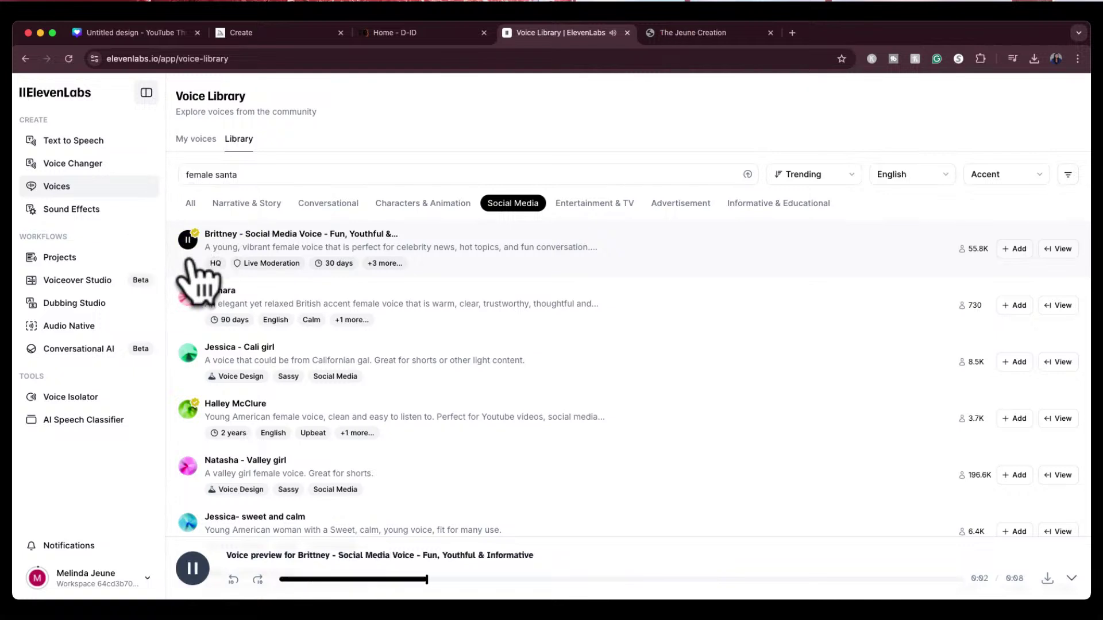
left_click(188, 293)
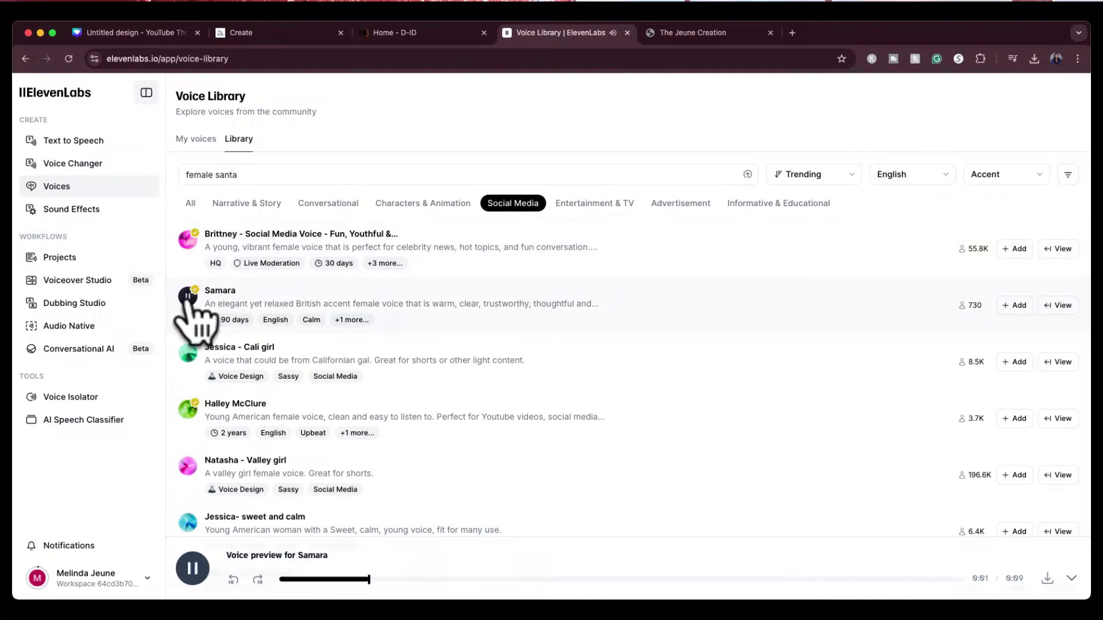
left_click(188, 353)
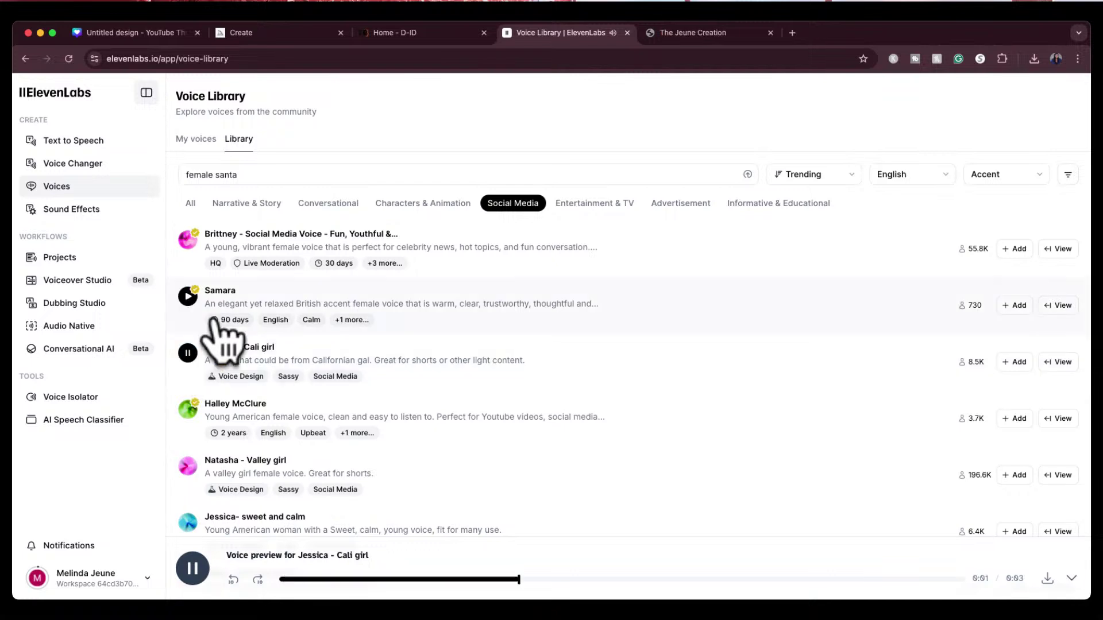
left_click(189, 355)
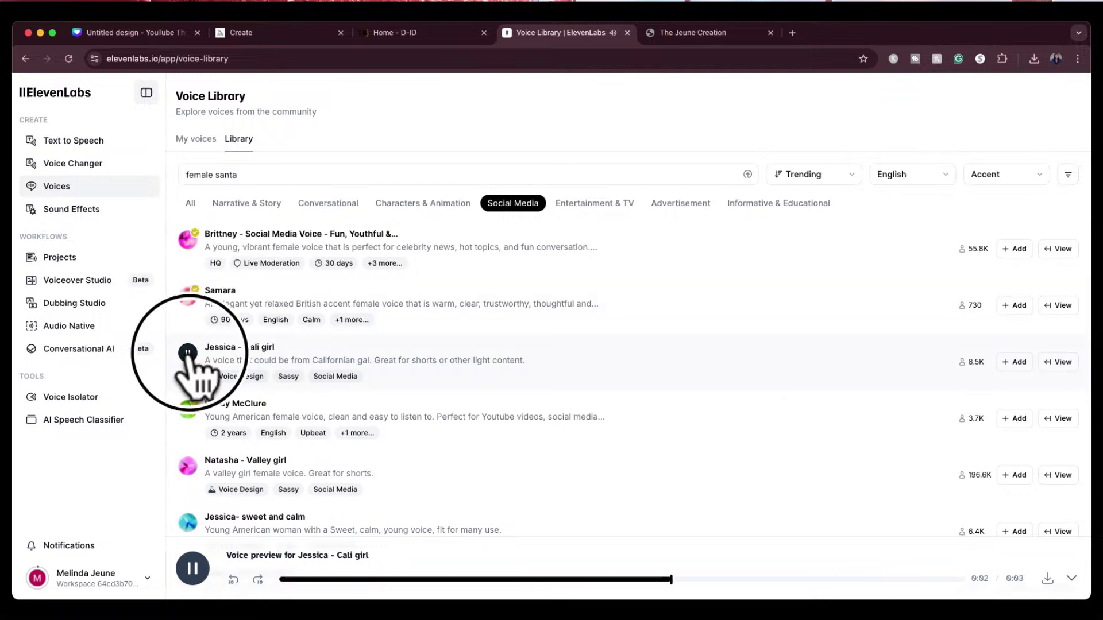
Replace the voice search with "black girl" and widen it to all categories.
double_click(318, 179)
left_click(319, 179)
type("bl")
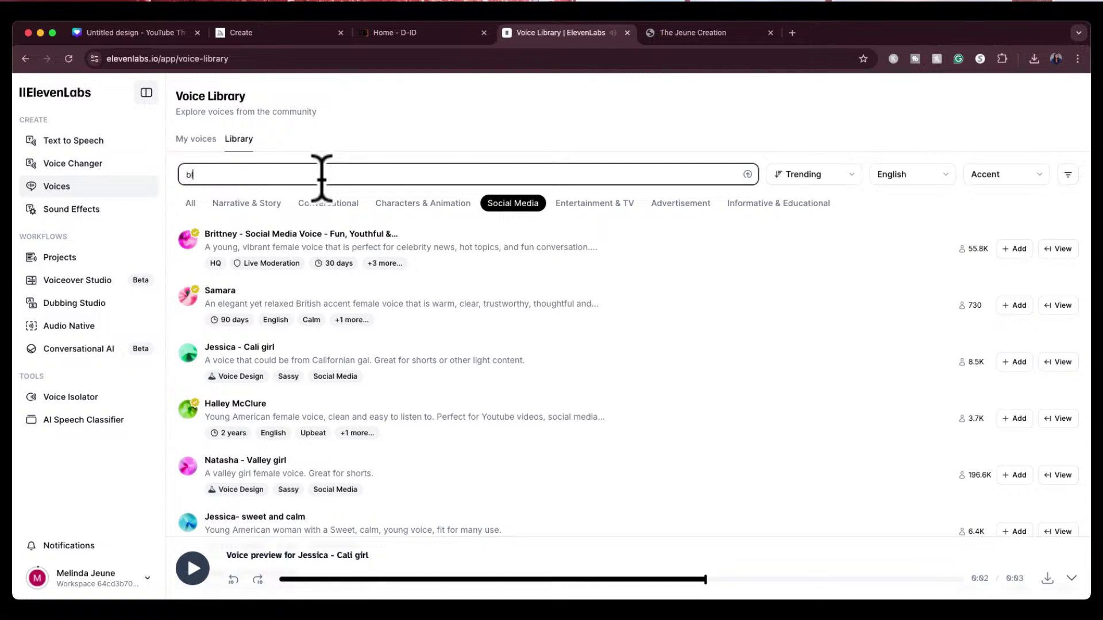
type("ack girl")
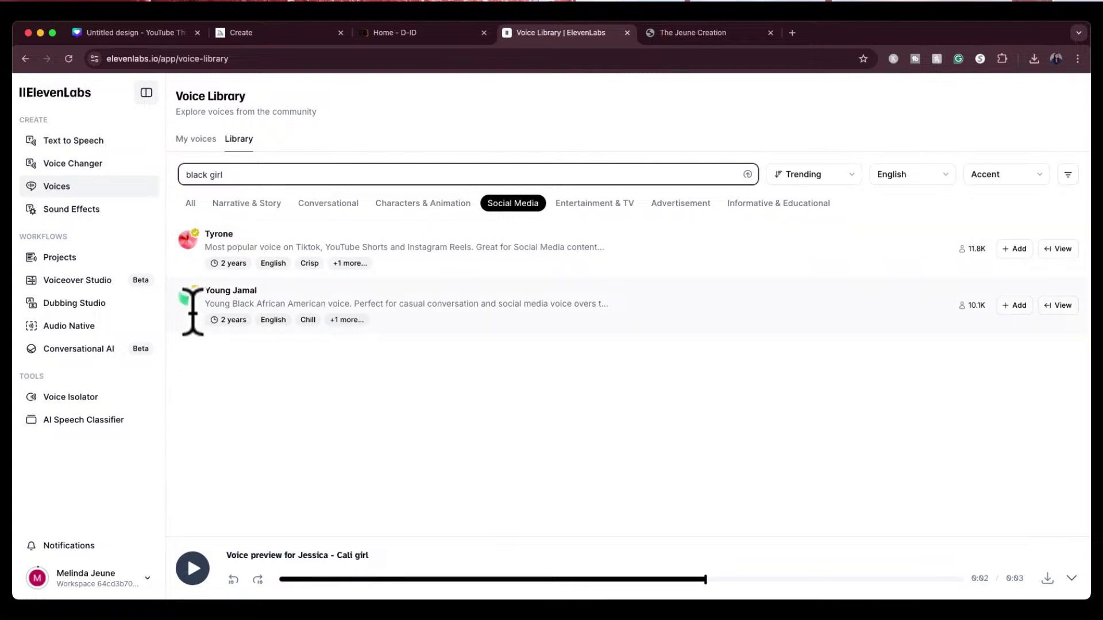
mouse_move(216, 280)
left_click(191, 203)
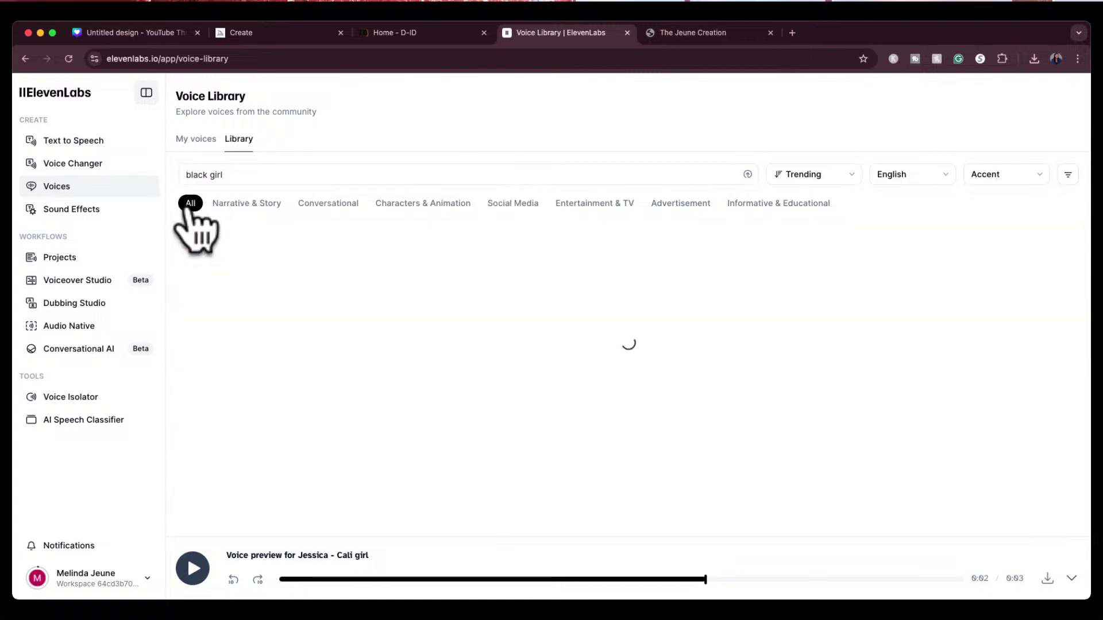
mouse_move(210, 305)
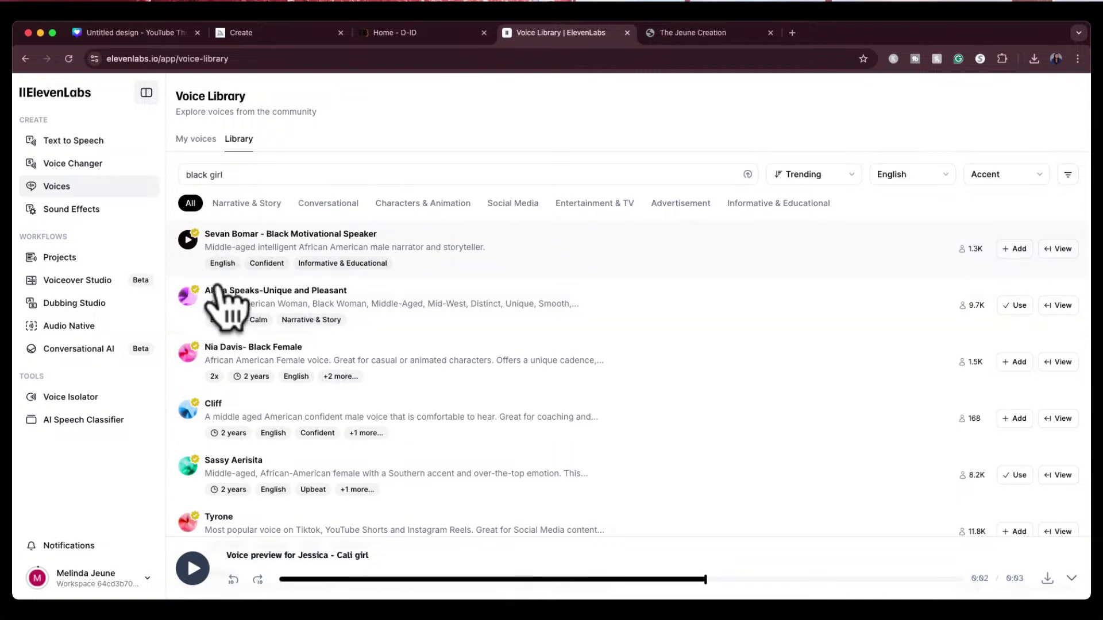
Listen to the Alicia Speaks and Nia Davis- Black Female voice previews.
left_click(187, 296)
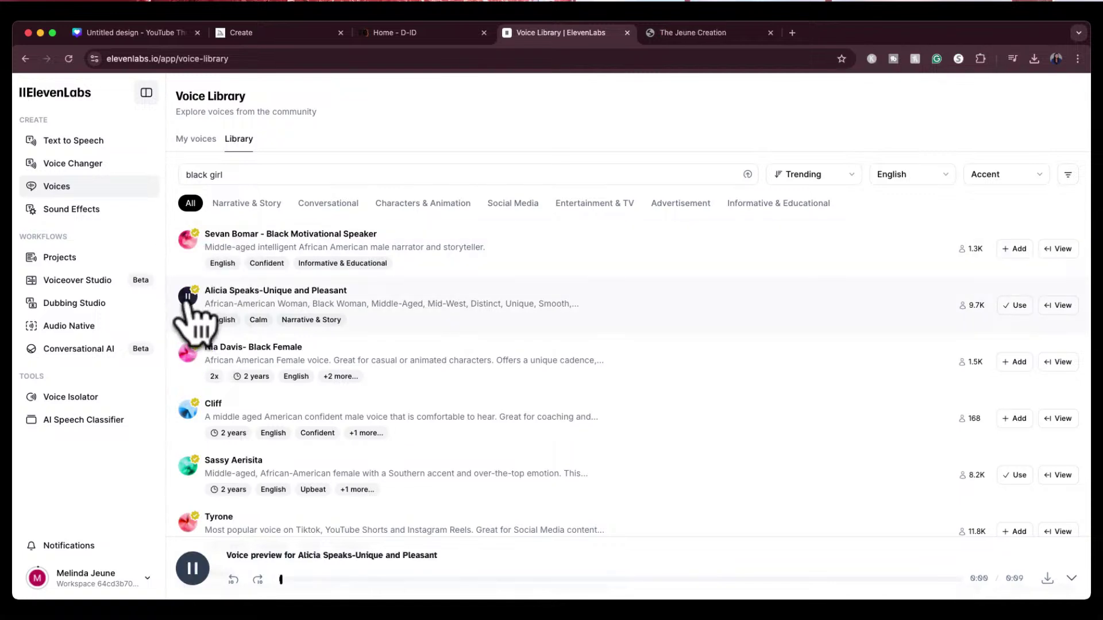
left_click(189, 353)
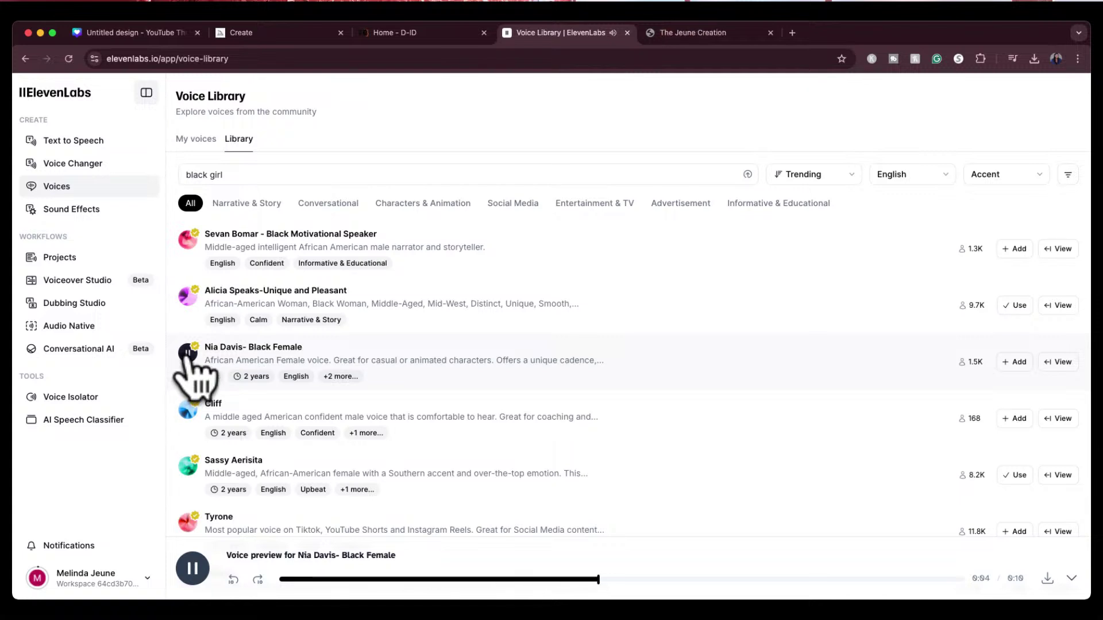
left_click(187, 354)
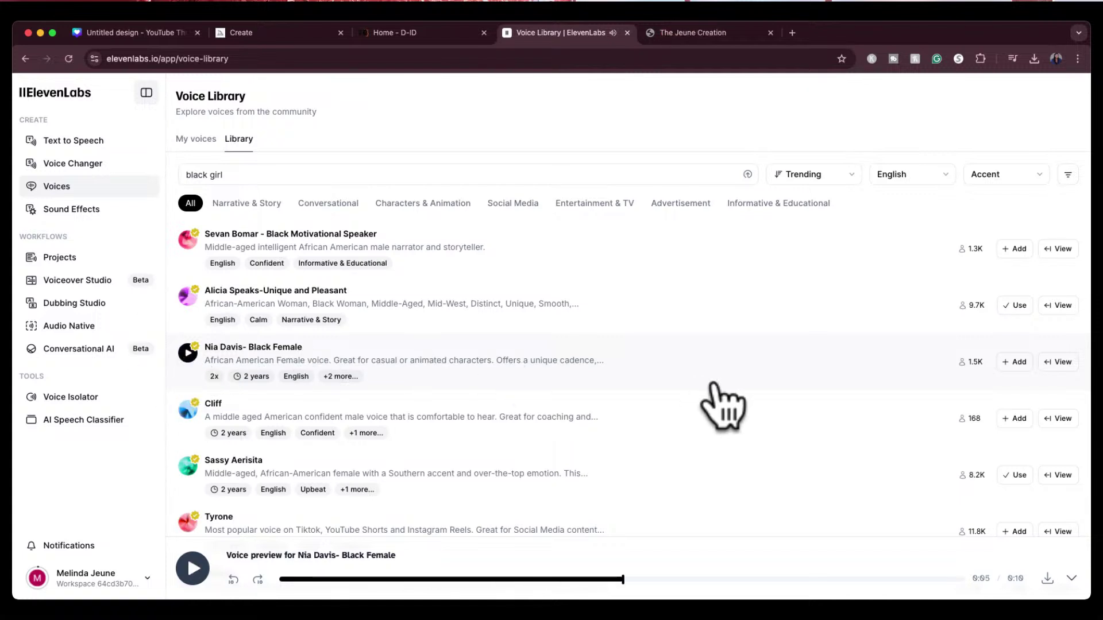
Add the Nia Davis- Black Female voice, use it for text to speech, and clear the old script.
left_click(1014, 363)
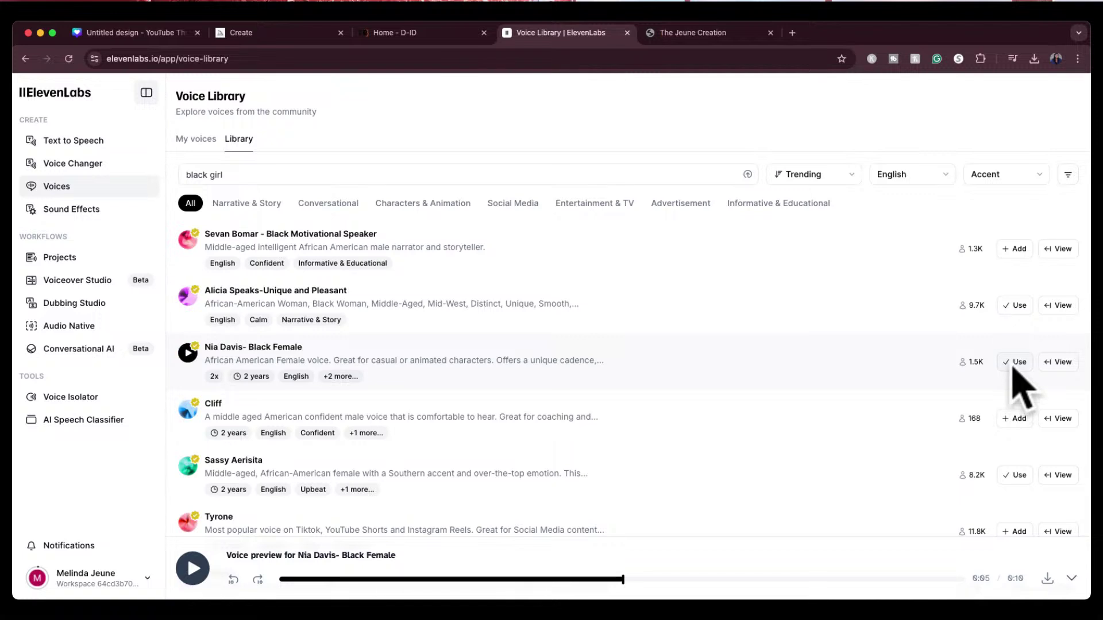
left_click(1006, 367)
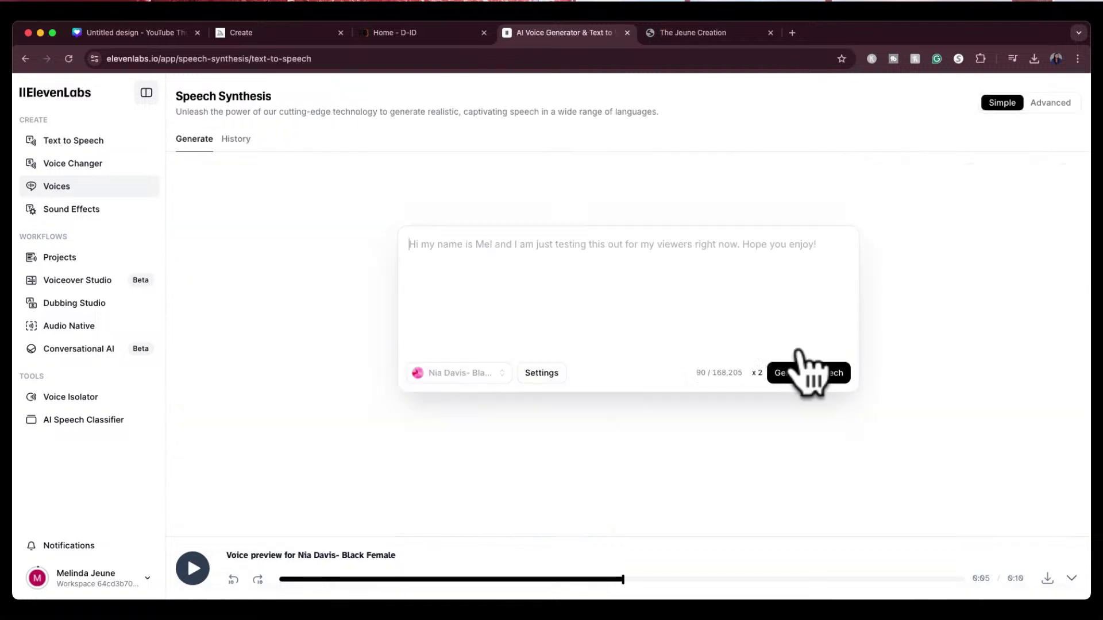
triple_click(514, 253)
key("BackSpace")
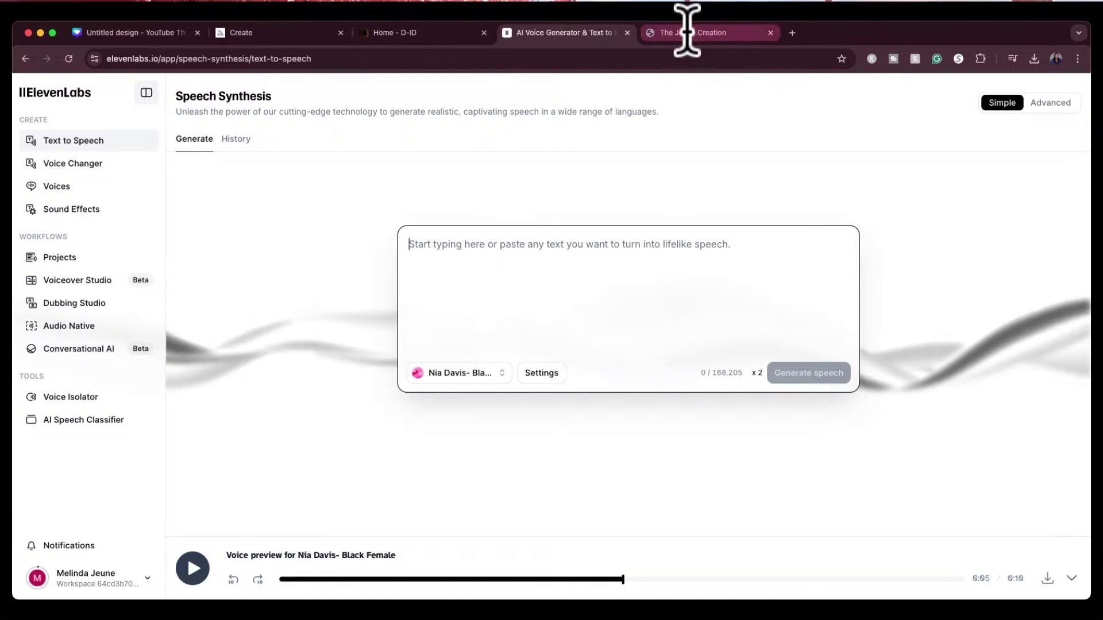
Open ChatGPT in a new browser tab, check the portrait in the Canva design, and return to ChatGPT.
left_click(793, 33)
type("gp")
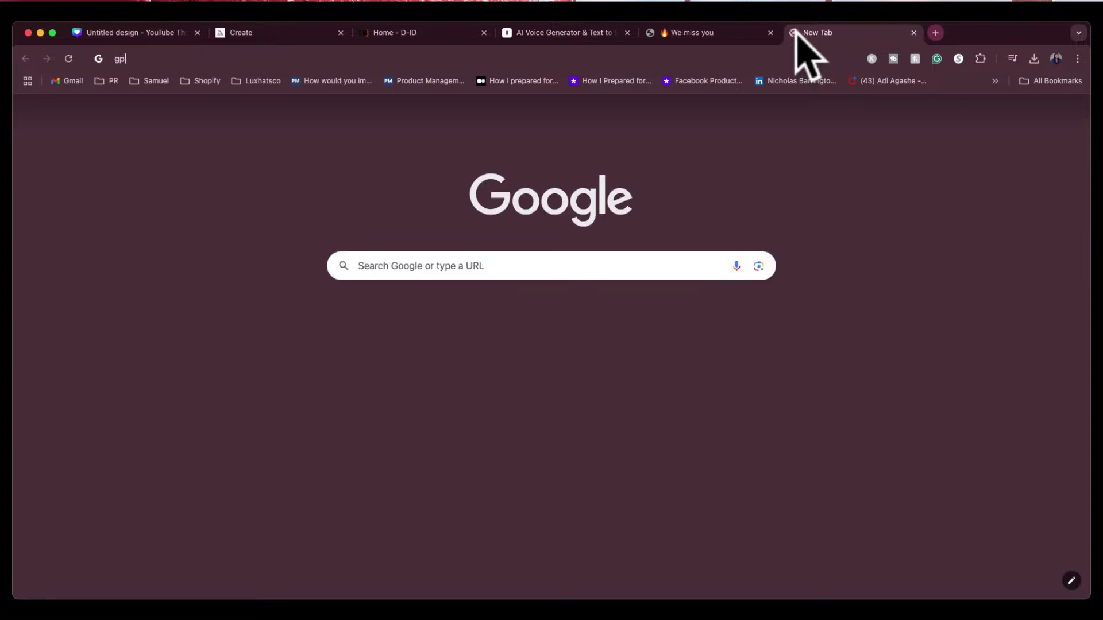
type("t")
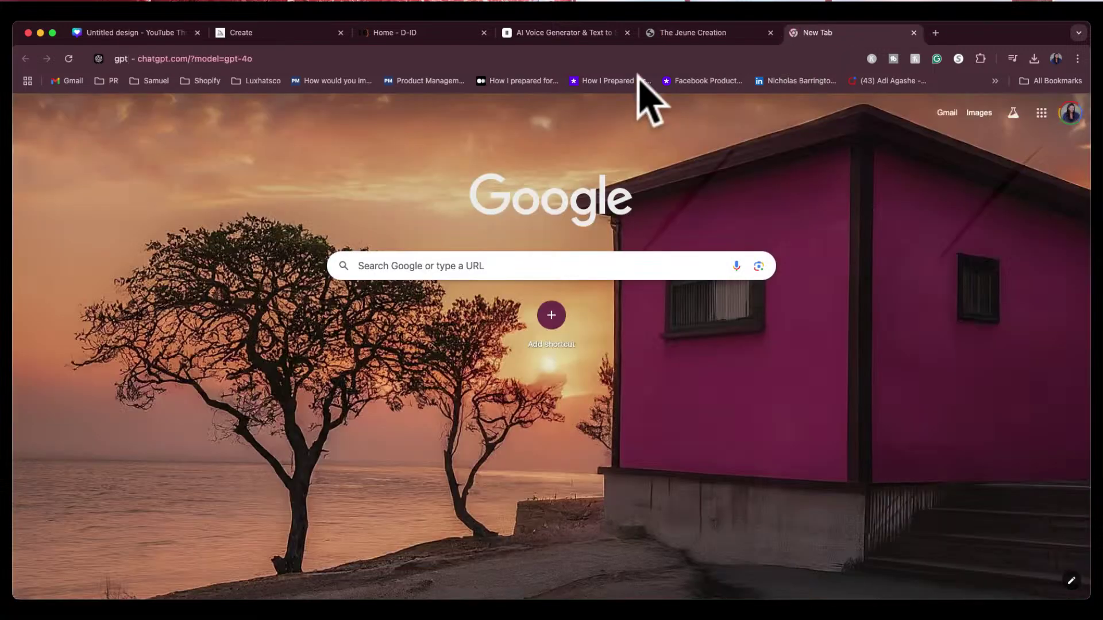
key("Return")
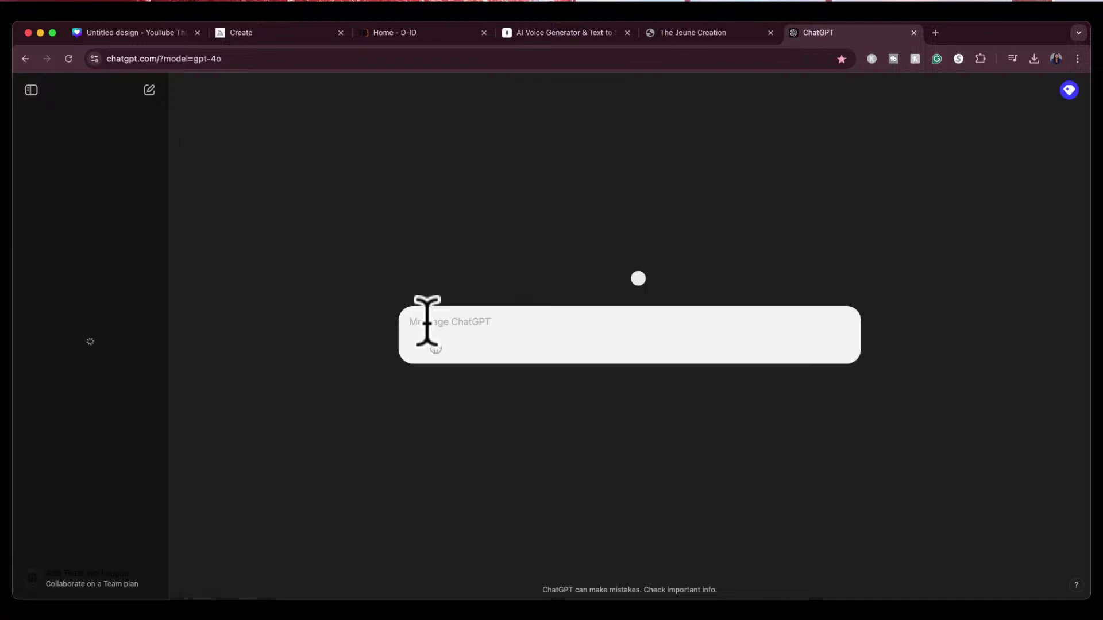
left_click(153, 30)
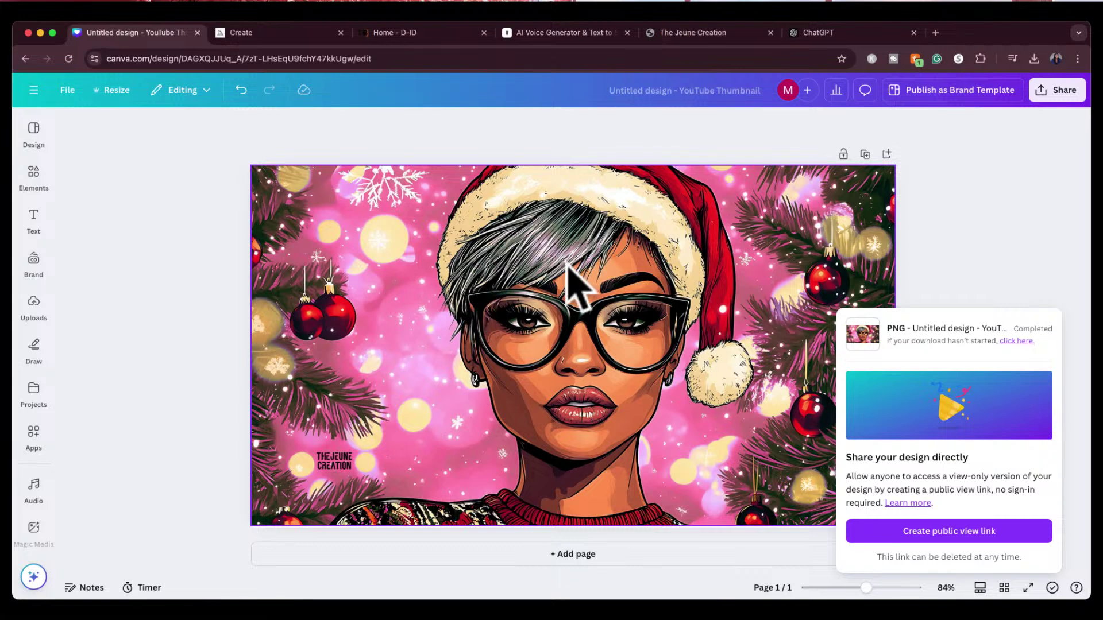
left_click(826, 35)
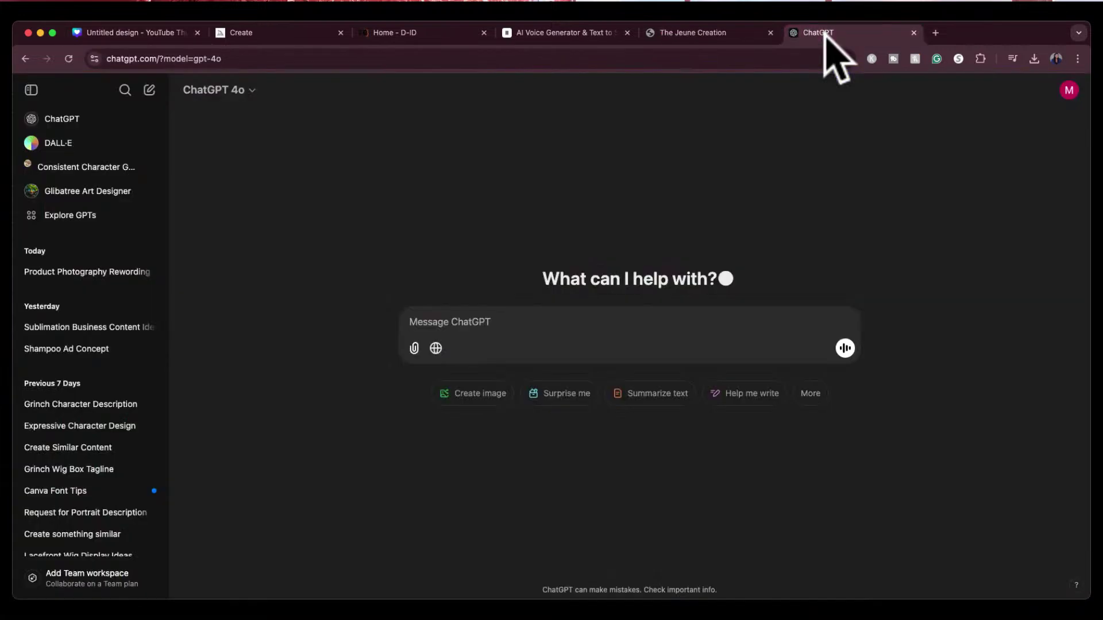
Ask ChatGPT to name an eyeglasses company website and write a short Christmas promo speech script offering 10 percent off everything on it.
left_click(498, 342)
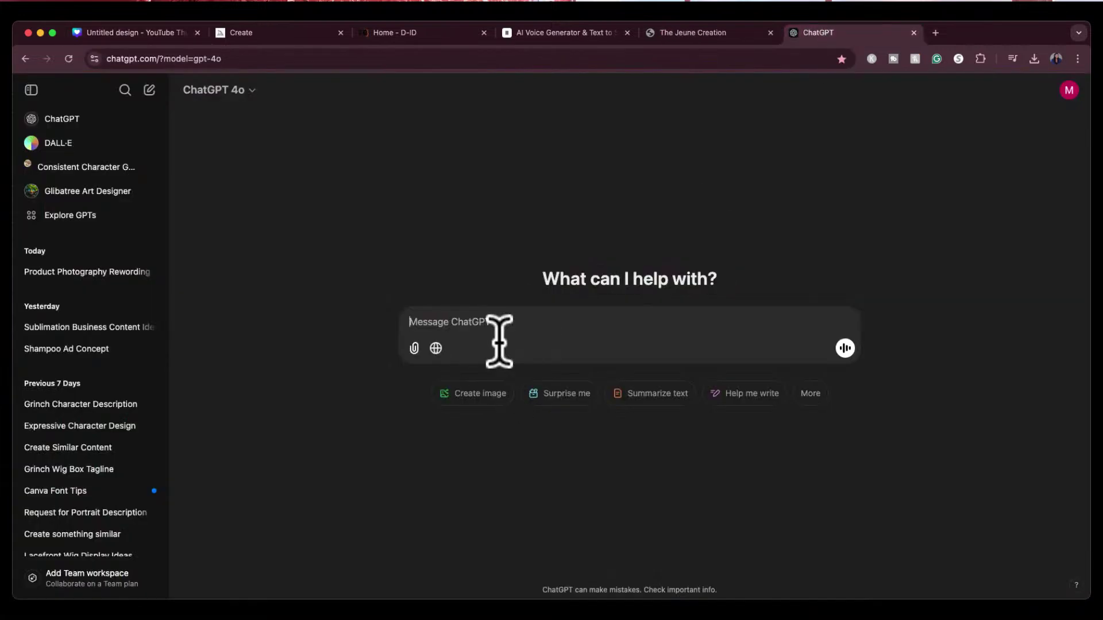
type("I am the owner of a eyeglasses c")
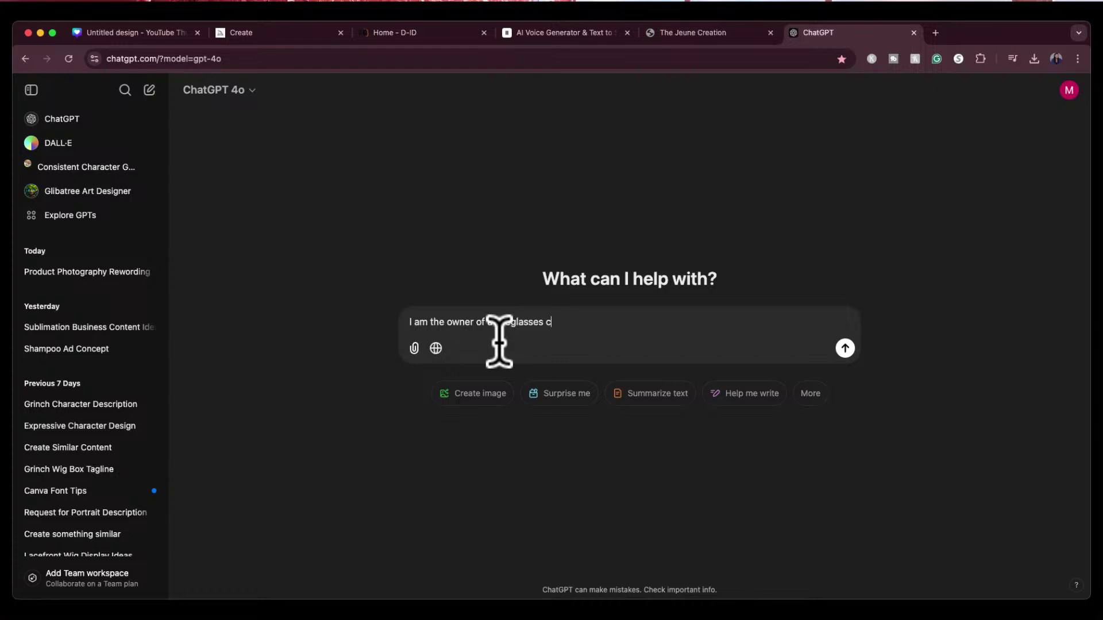
type("ompany, I want to make a short p")
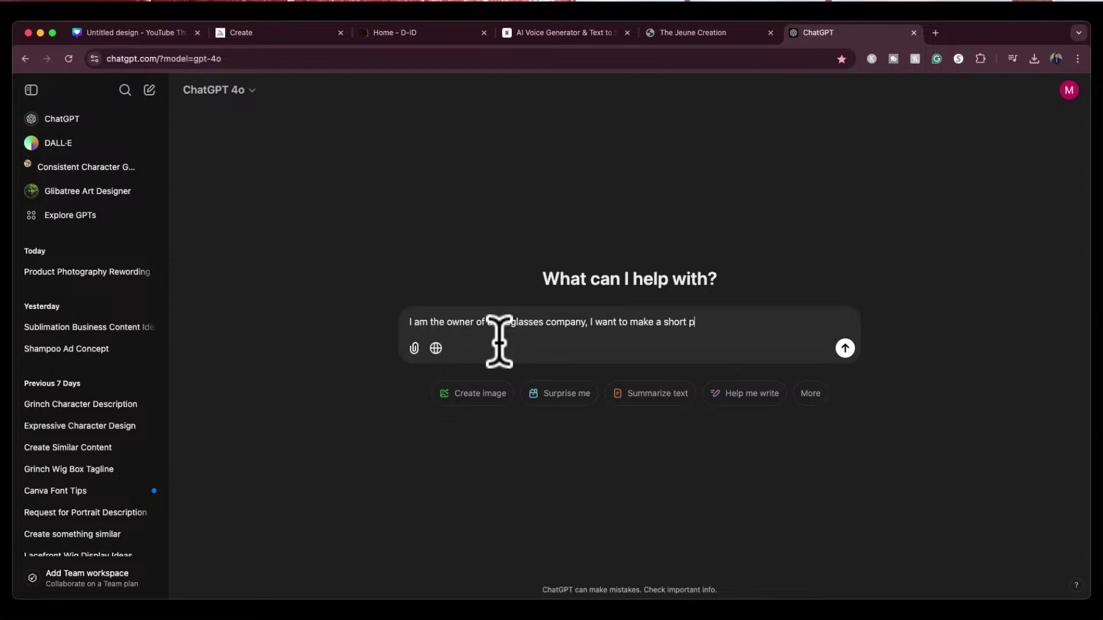
type("romo speech for this christmas ")
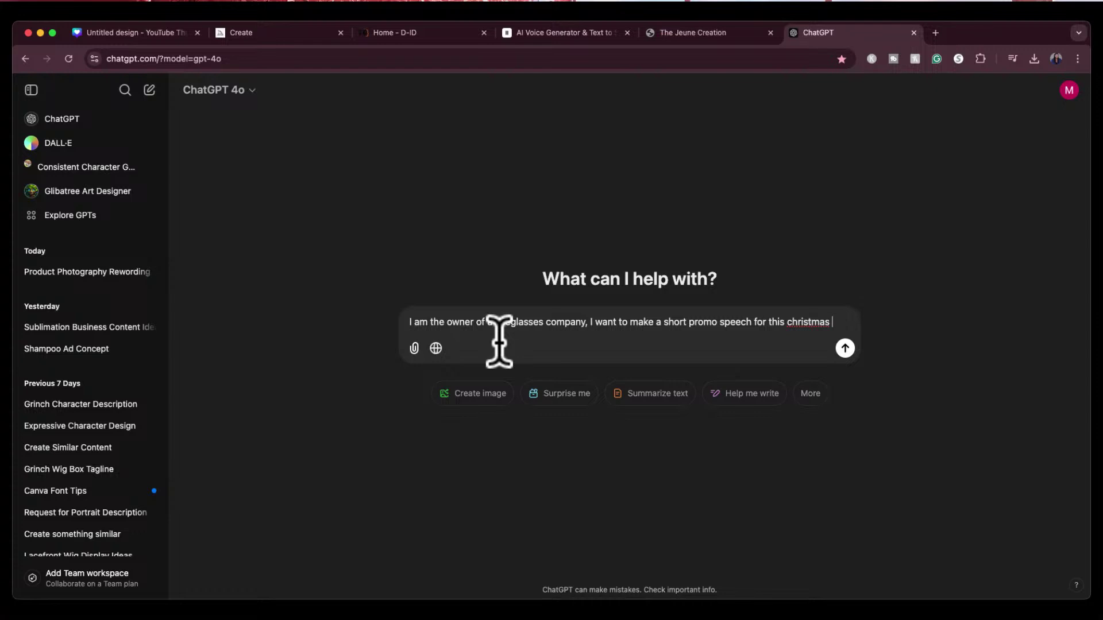
type("letting user")
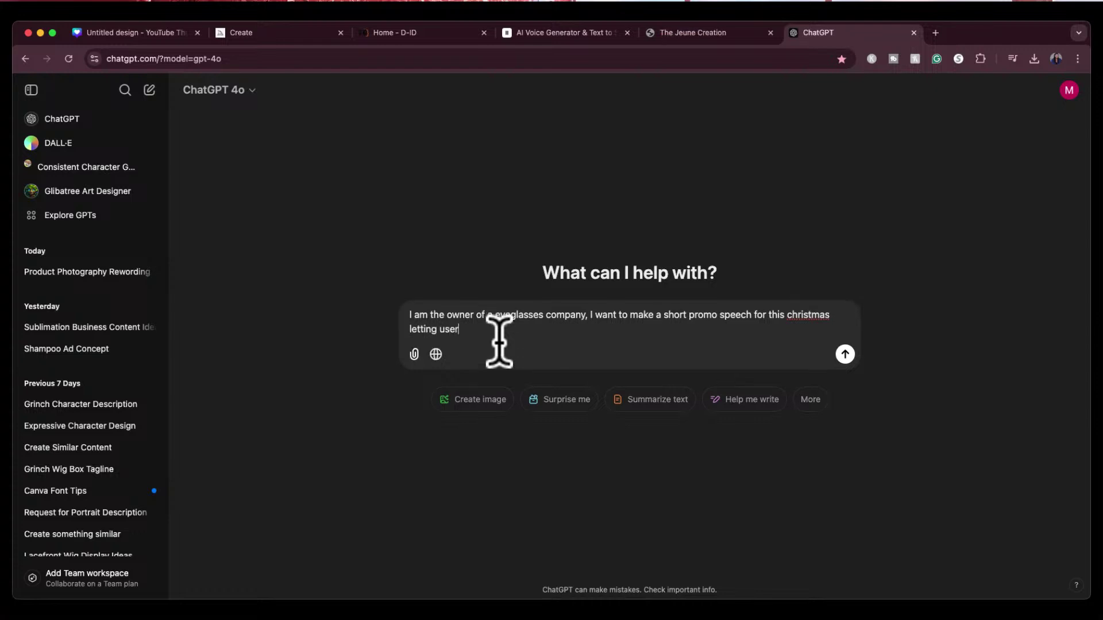
type("s know that they can get 10 percent off e")
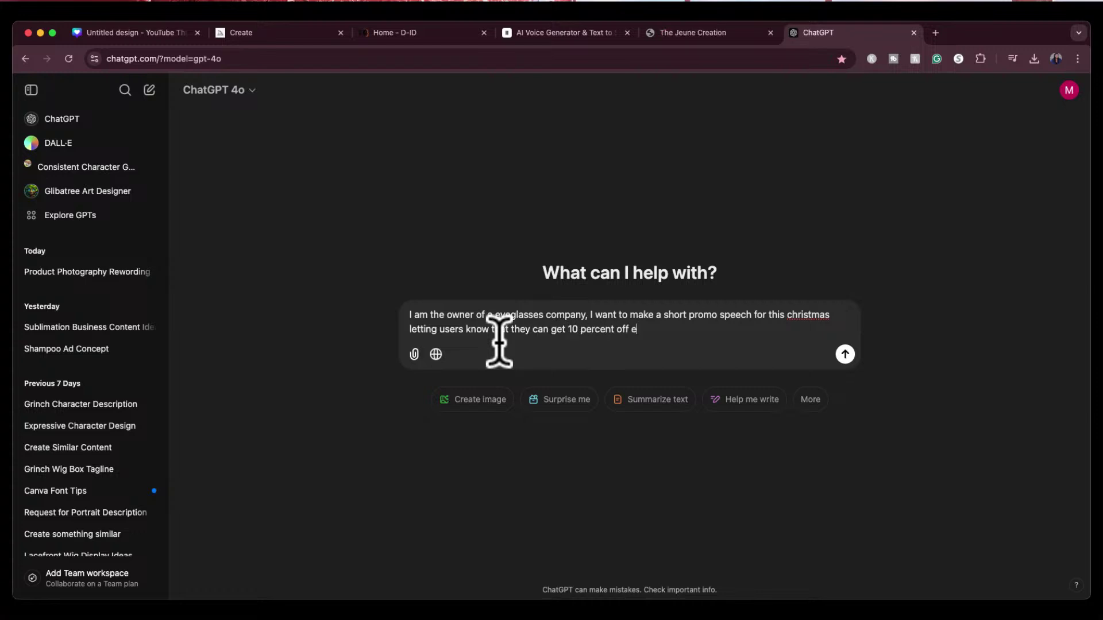
type("verything on my eyeglasse")
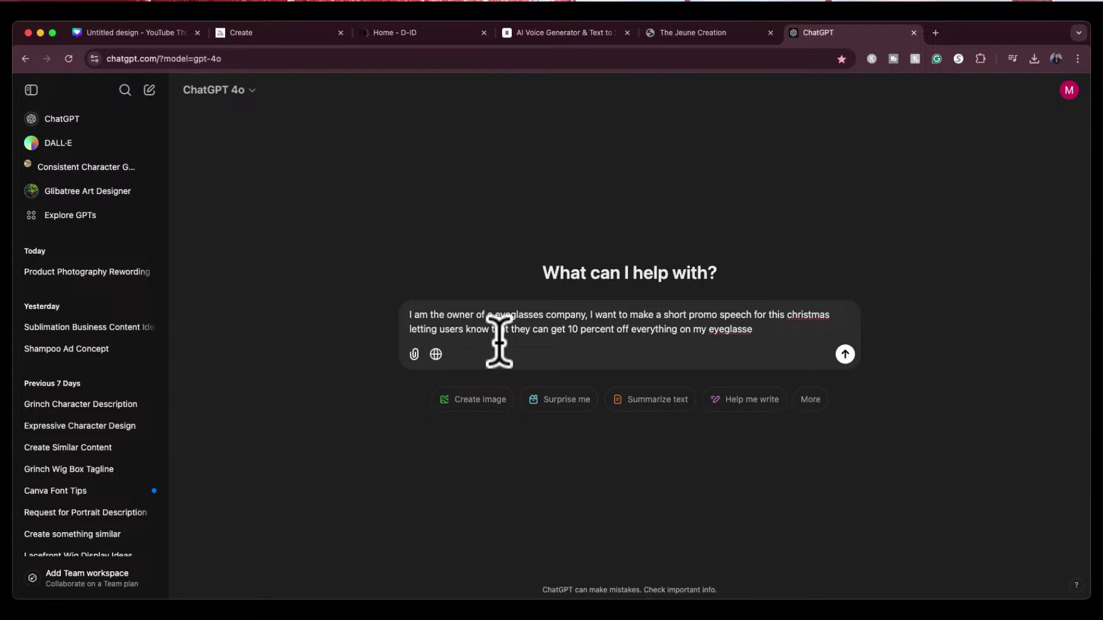
type("s website. ")
type("create a name of the")
type(" website and")
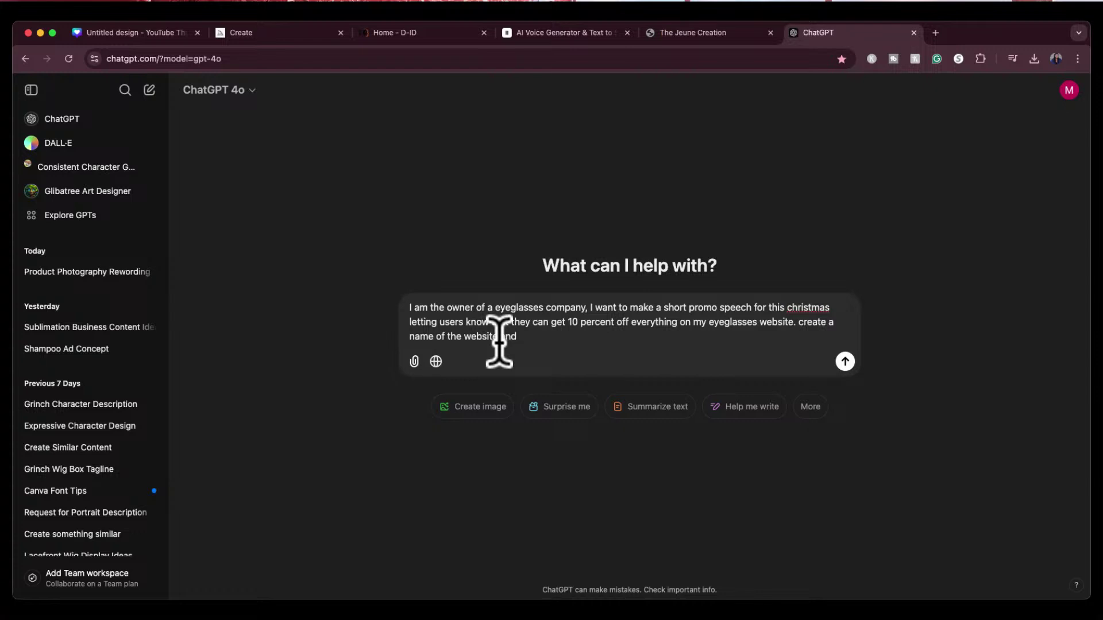
type(" write the script for me")
key("Return")
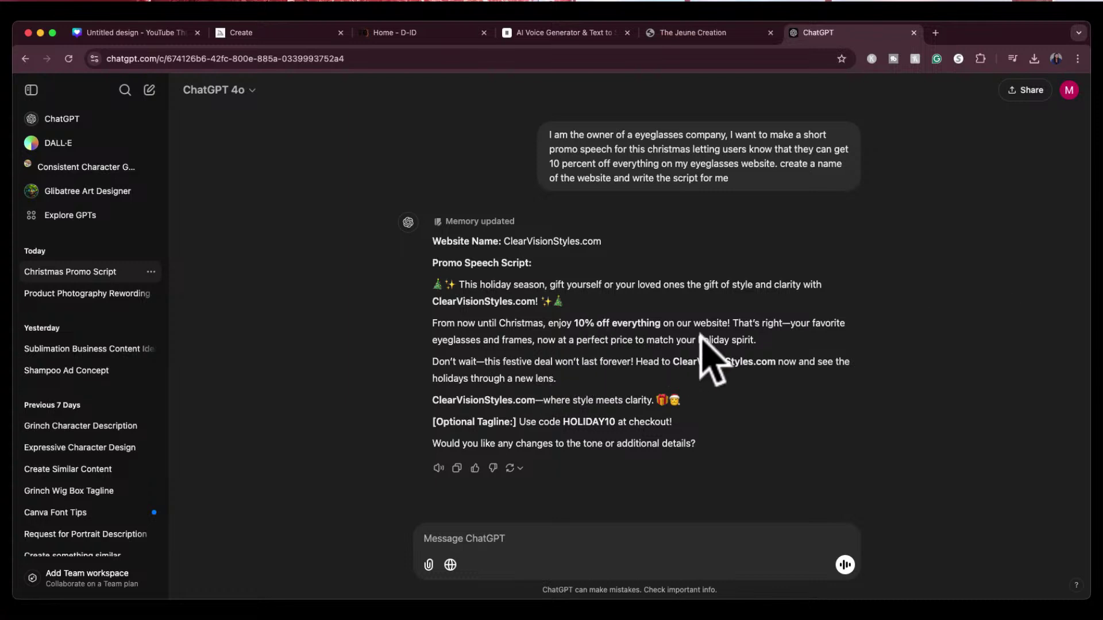
Copy the three main paragraphs of the ClearVisionStyles.com promo script from ChatGPT into the ElevenLabs text-to-speech field.
left_click_drag(559, 380, 430, 275)
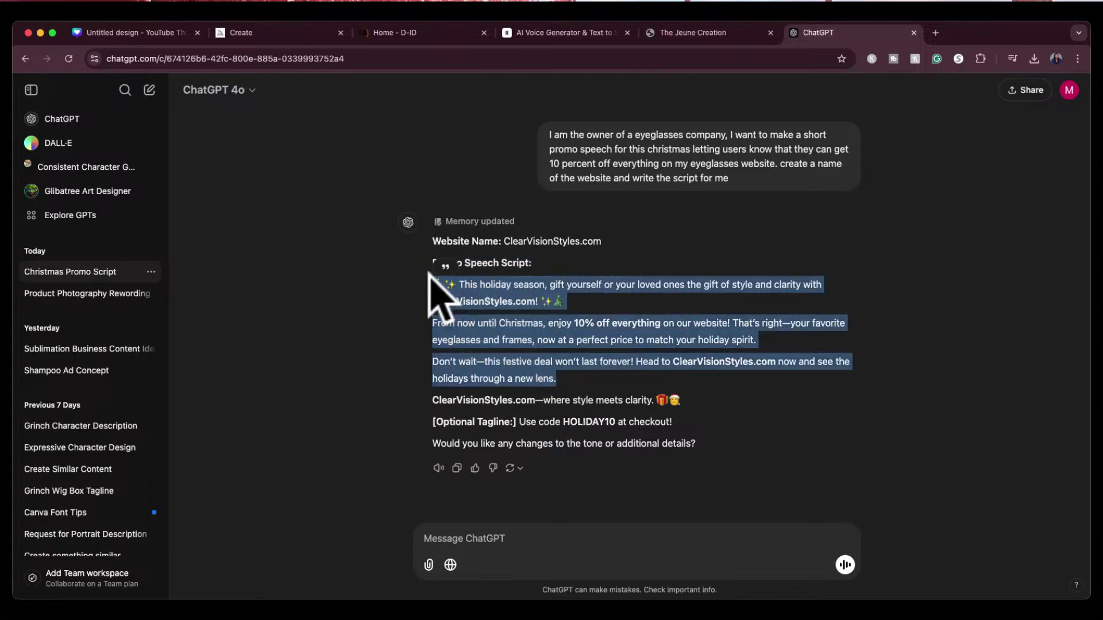
left_click(551, 33)
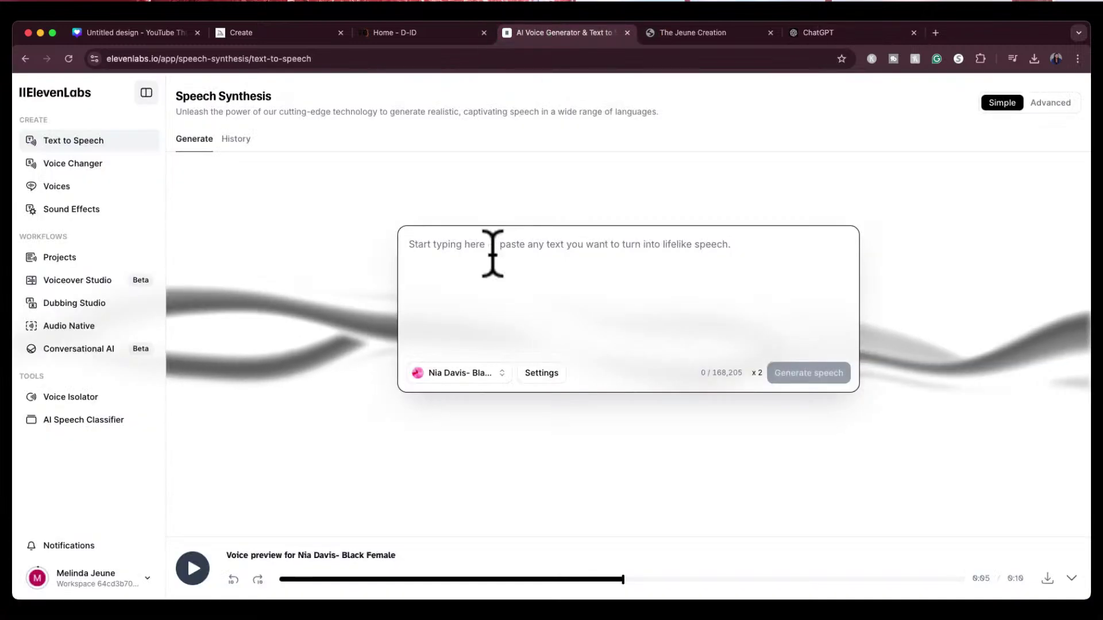
type("🎄✨ This holiday season, gift yourself or your loved ones the gift of style and clarity with ClearVisionStyles.com! ✨🎄  From now until Christmas, enjoy 10% off everything on our website! That's right—your favorite eyeglasses and frames, now at a perfect price to match your holiday spirit.  Don't wait—this festive deal won't last forever! Head to ClearVisionStyles.com now and see the holidays through a new lens.")
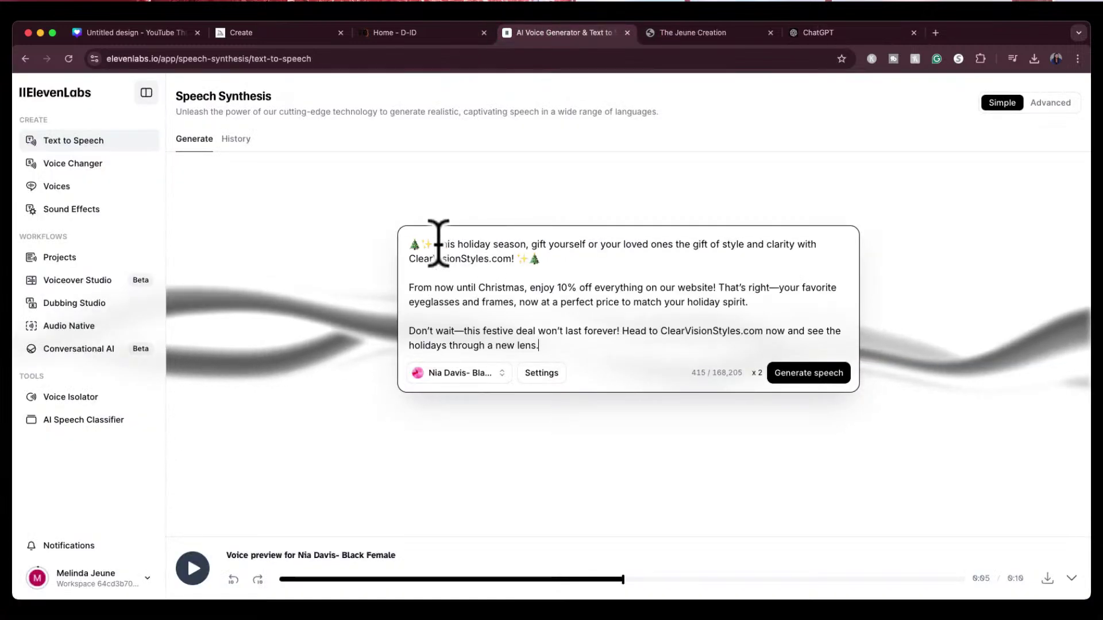
Remove the emojis from the beginning and end of the script's first paragraph and generate the speech.
left_click_drag(436, 244, 399, 243)
key("BackSpace")
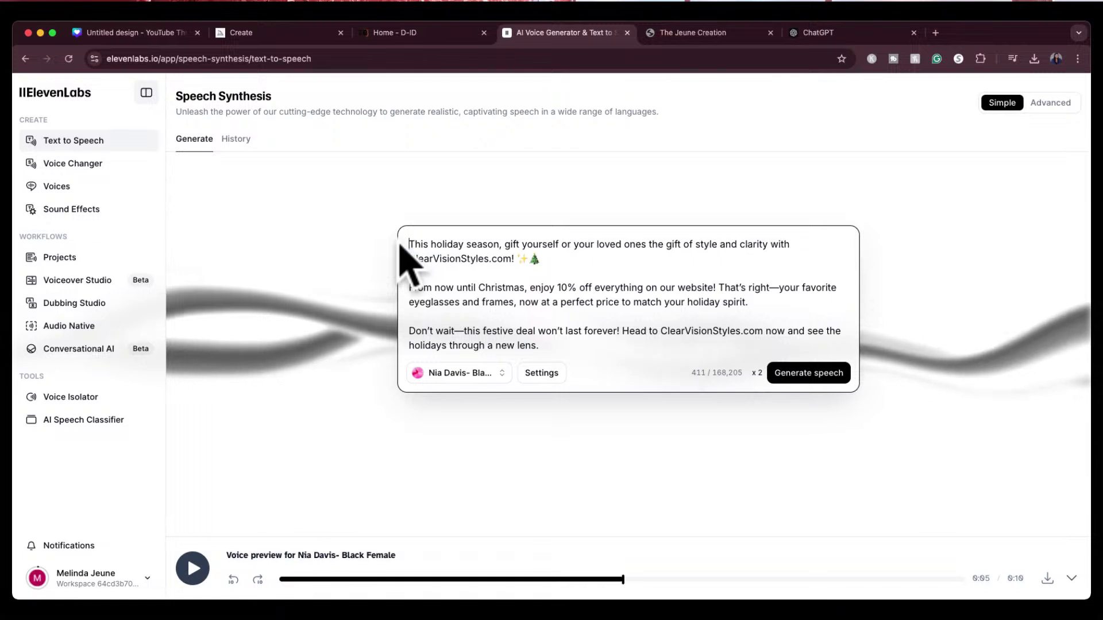
left_click(551, 256)
key("BackSpace")
key("BackSpace")
key("BackSpace")
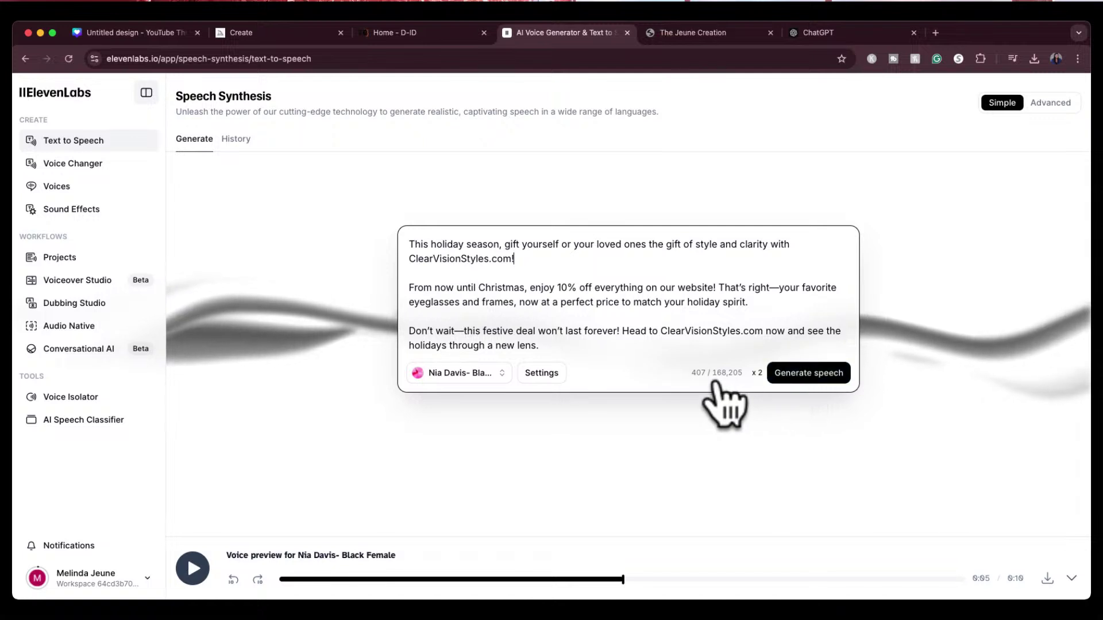
mouse_move(717, 375)
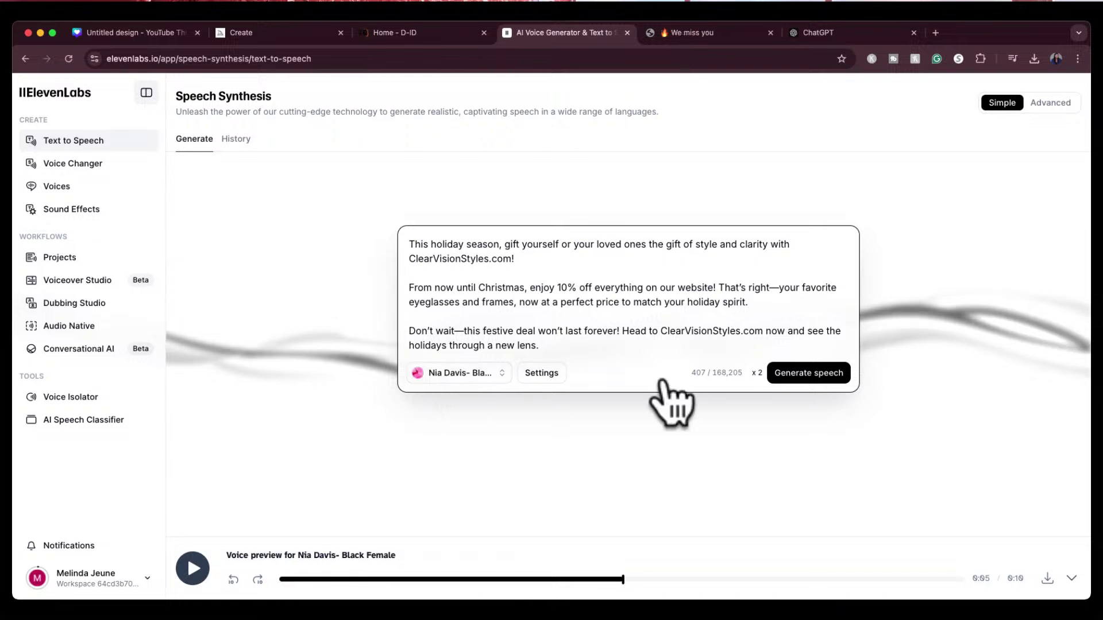
left_click(807, 373)
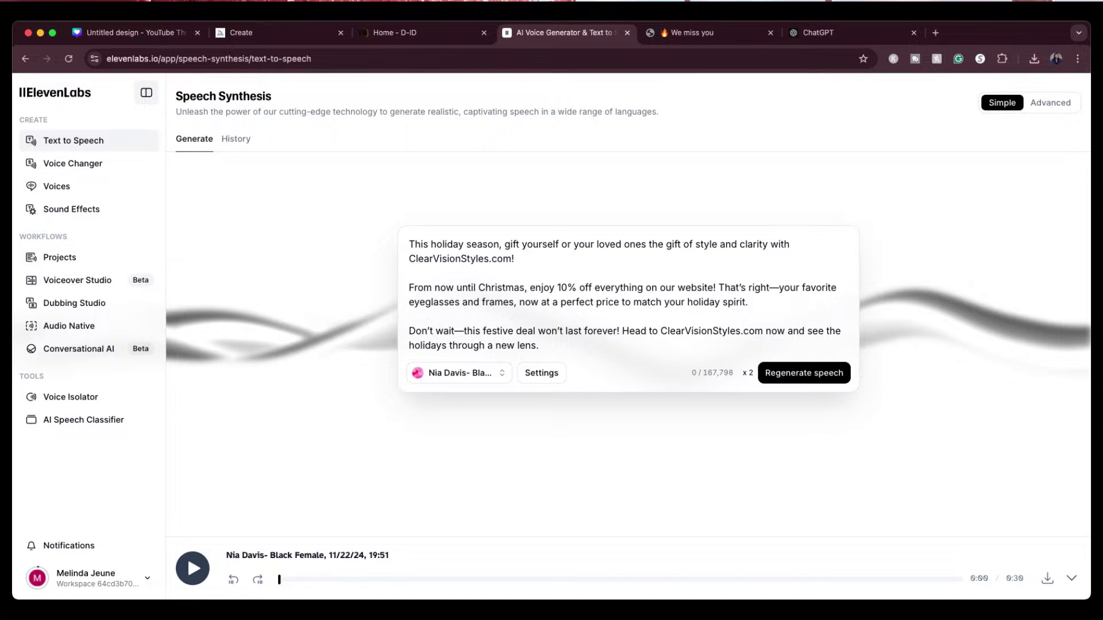
Open the ElevenLabs subscription page and examine the prices, credits and features of the available plans.
key("ctrl+shift+Tab")
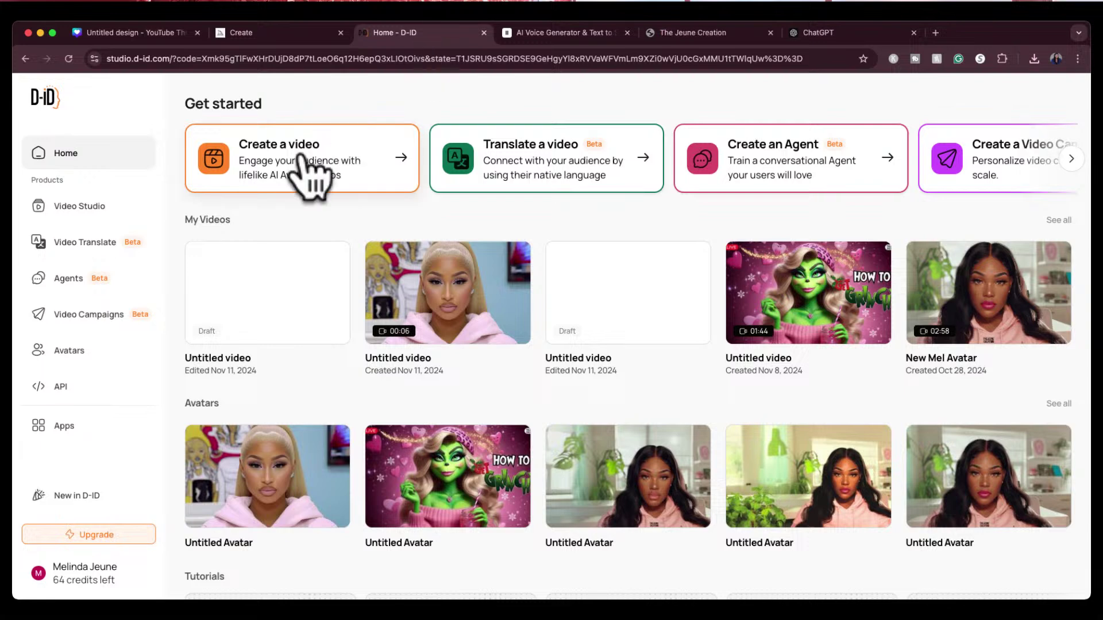
left_click(571, 34)
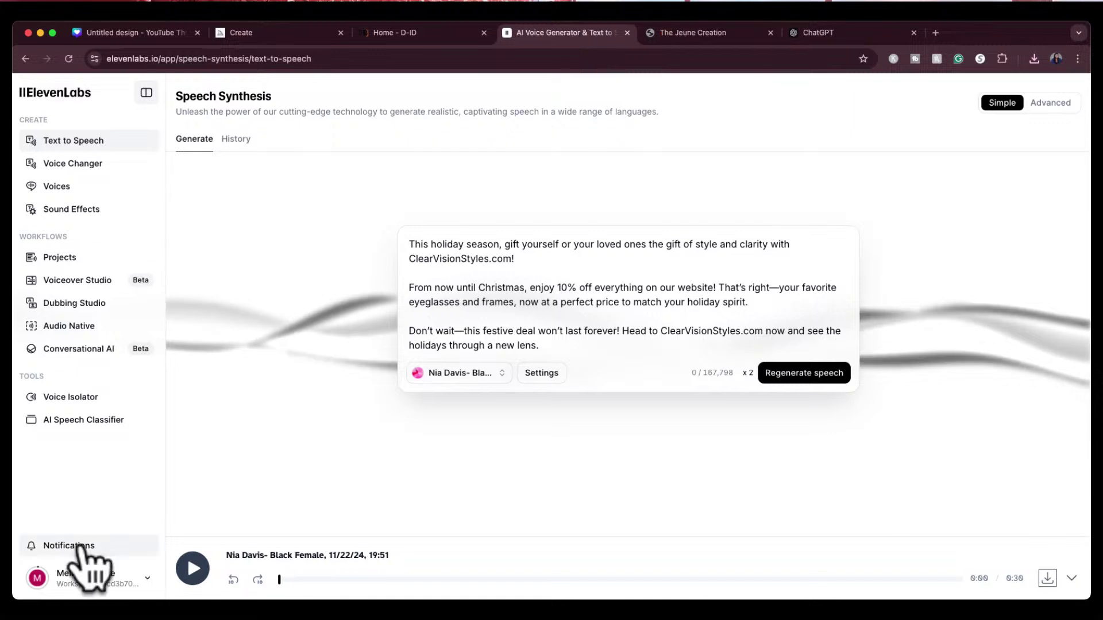
left_click(143, 576)
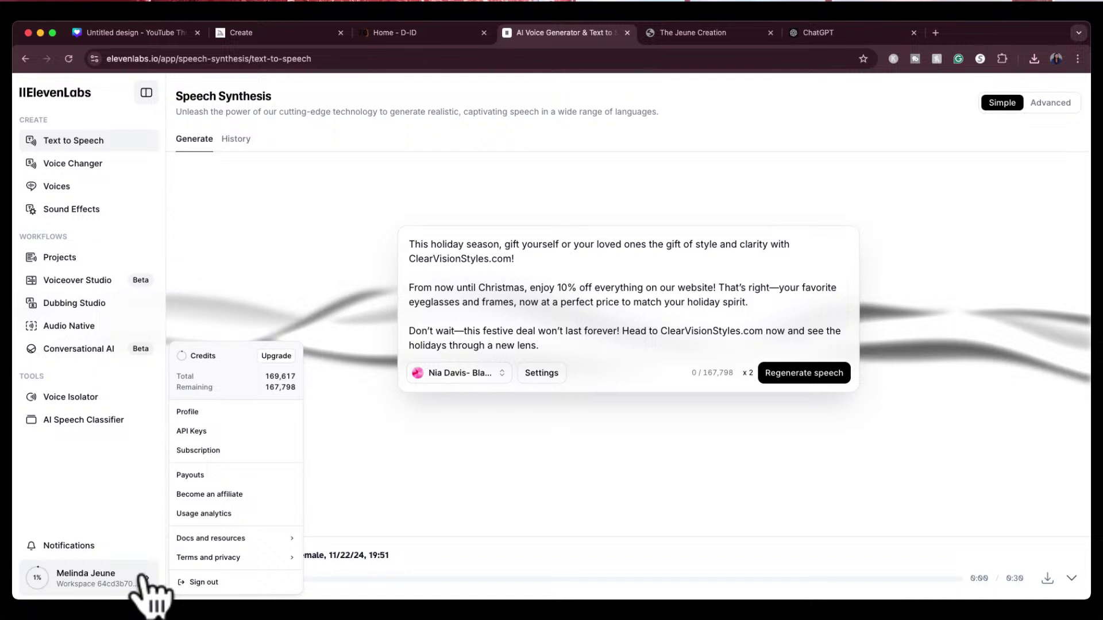
left_click(207, 457)
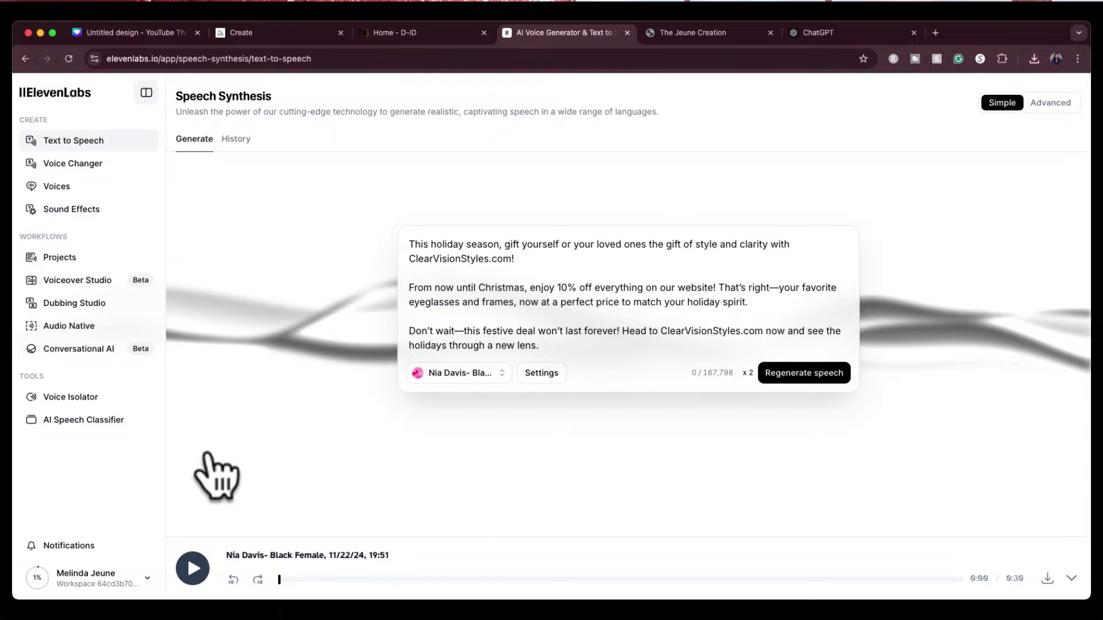
left_click(147, 578)
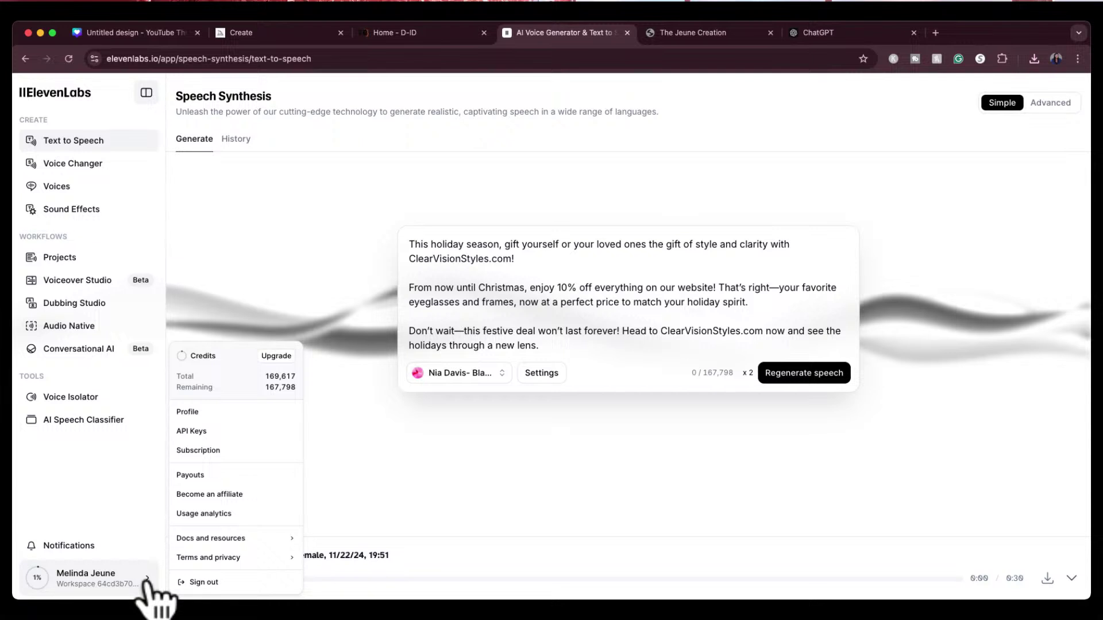
left_click(198, 450)
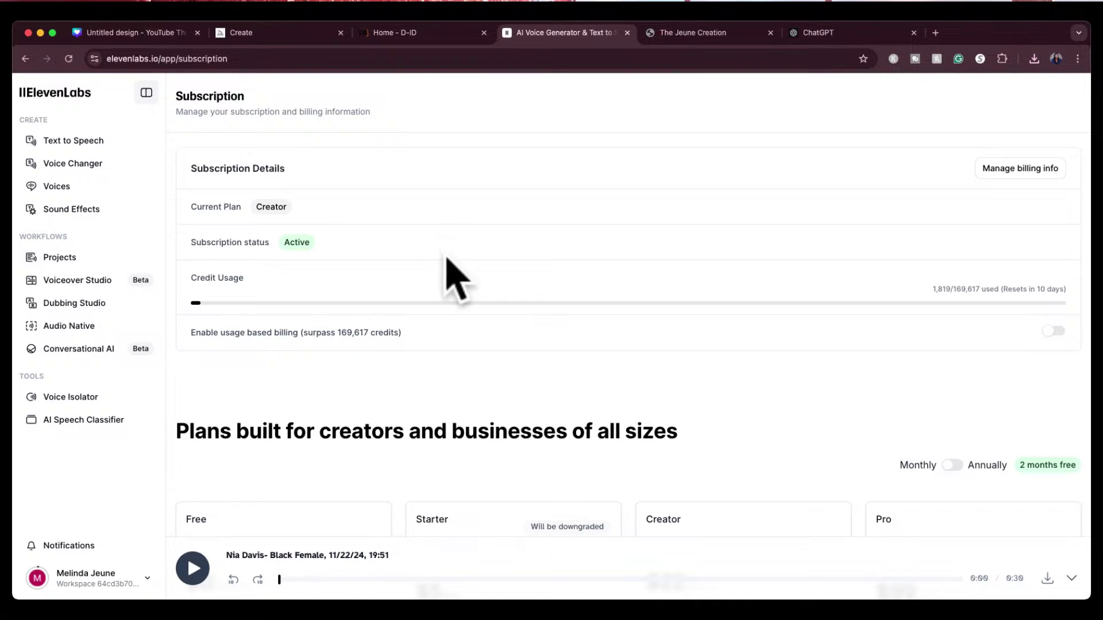
scroll(428, 345, "down", 4)
scroll(434, 368, "down", 6)
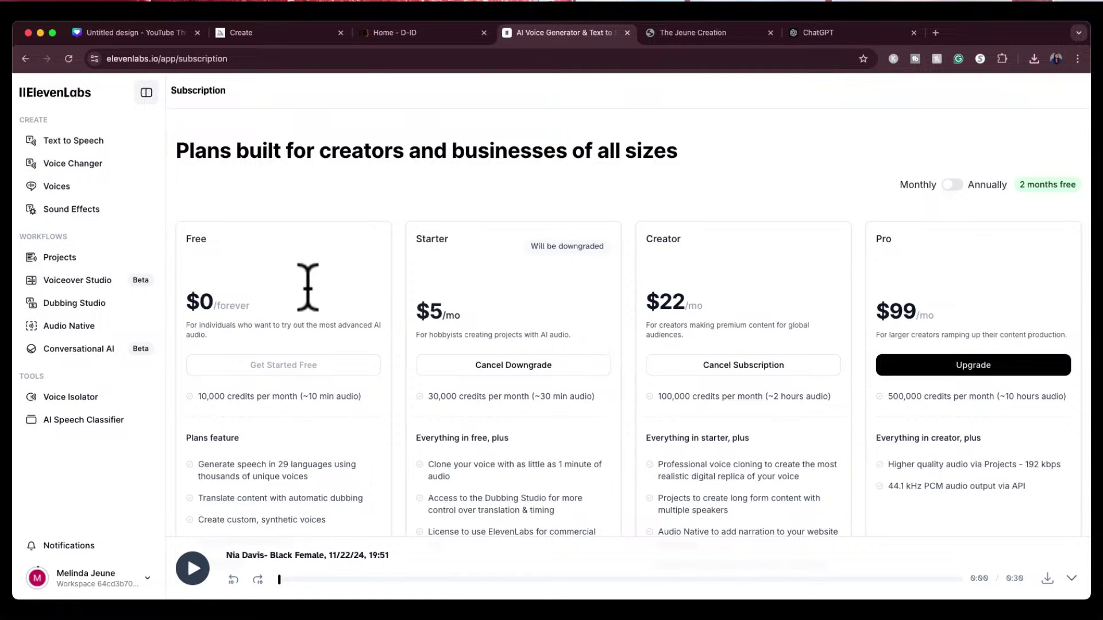
scroll(252, 330, "down", 1)
scroll(255, 339, "down", 2)
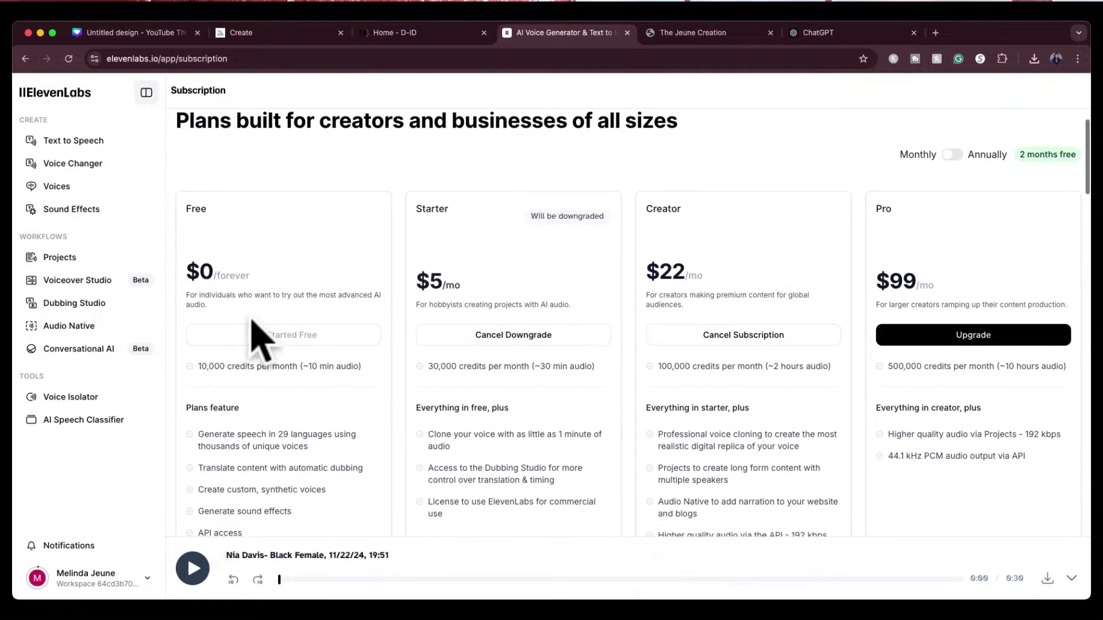
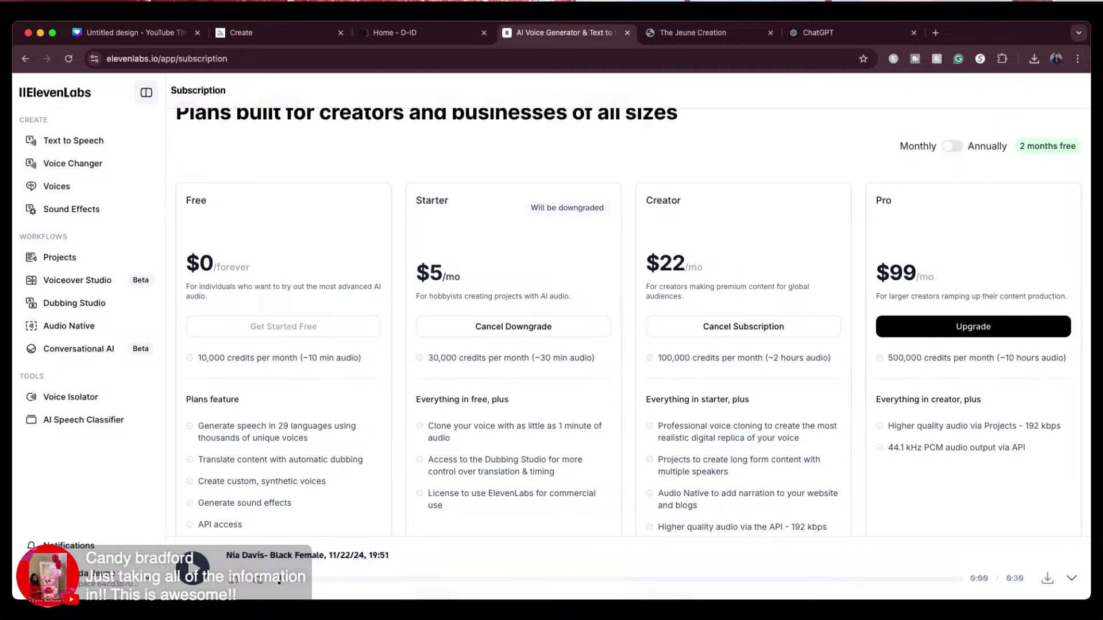
Switch to D-ID, open its studio pricing page, and examine the annual plan prices and features.
left_click(405, 33)
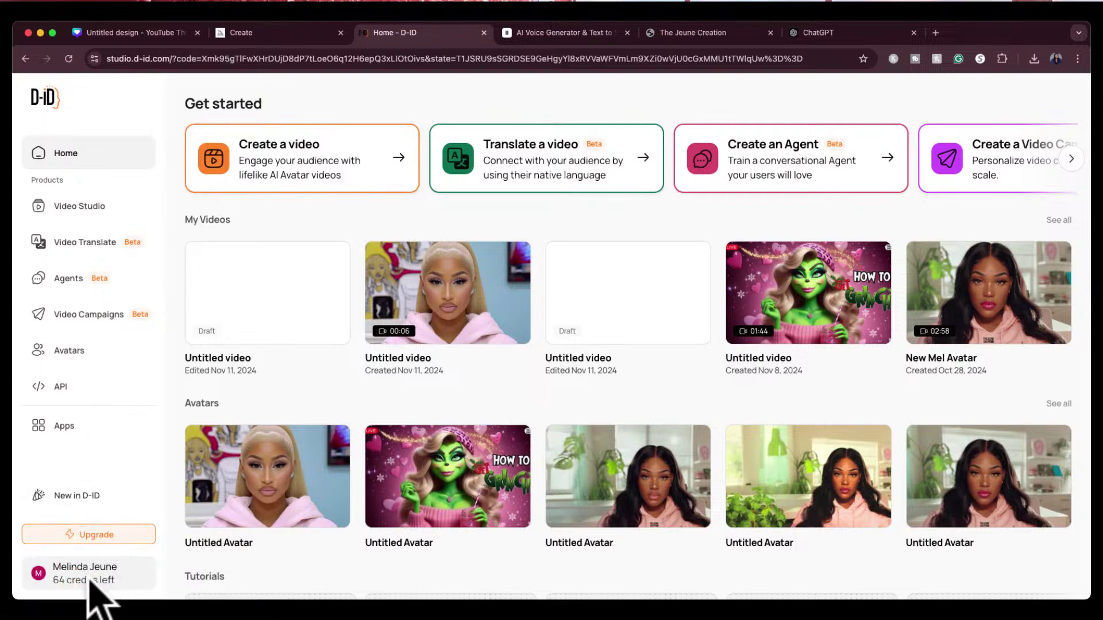
left_click(87, 534)
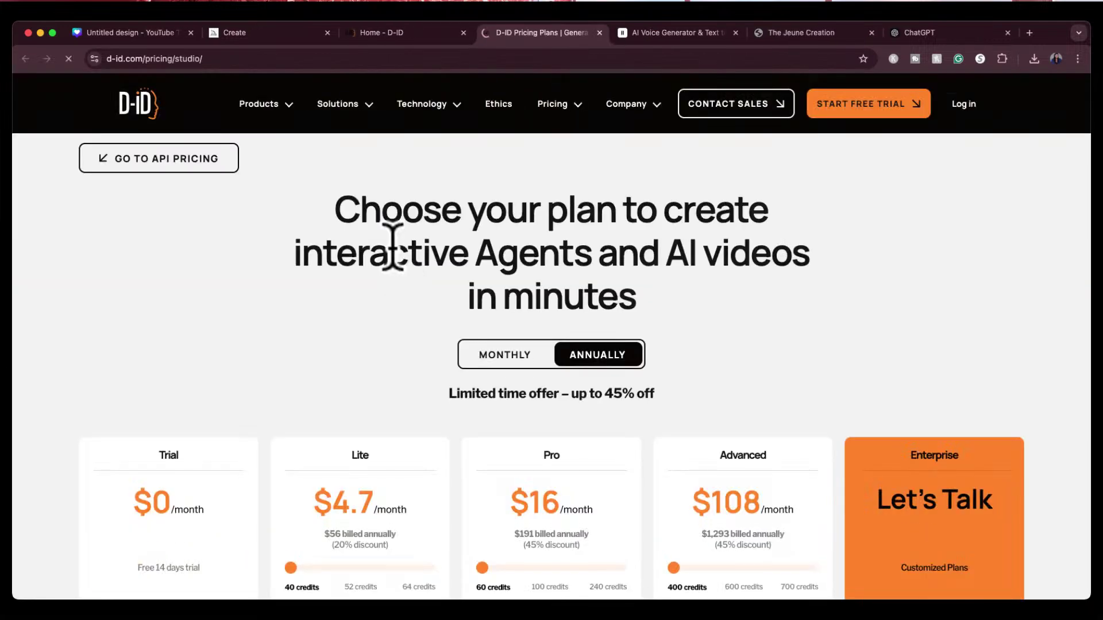
scroll(419, 202, "down", 3)
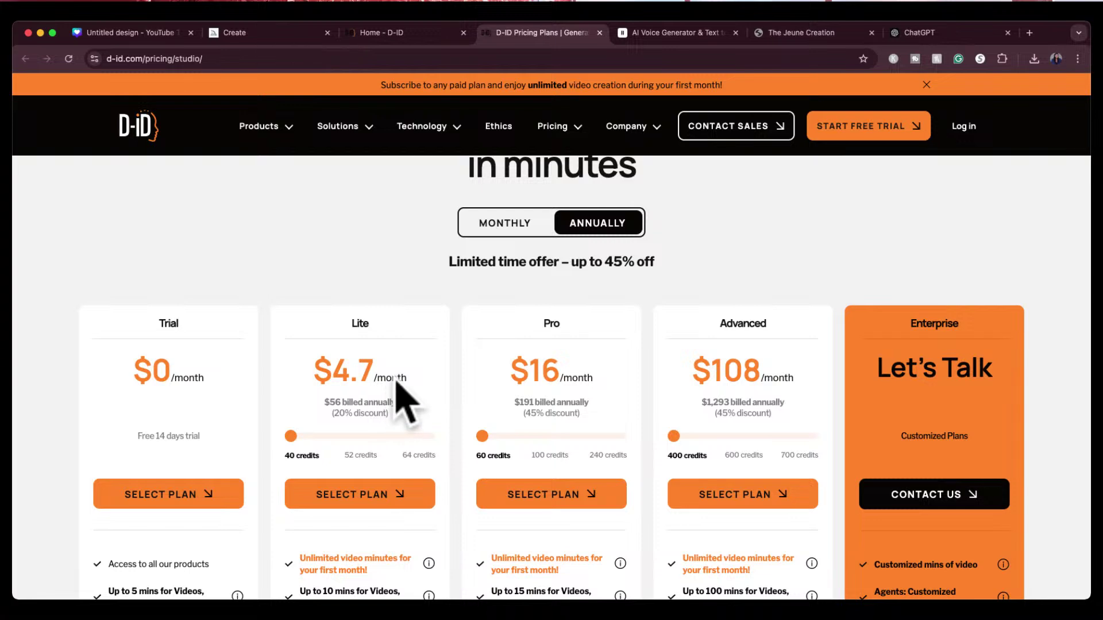
scroll(401, 388, "down", 2)
scroll(401, 388, "down", 1)
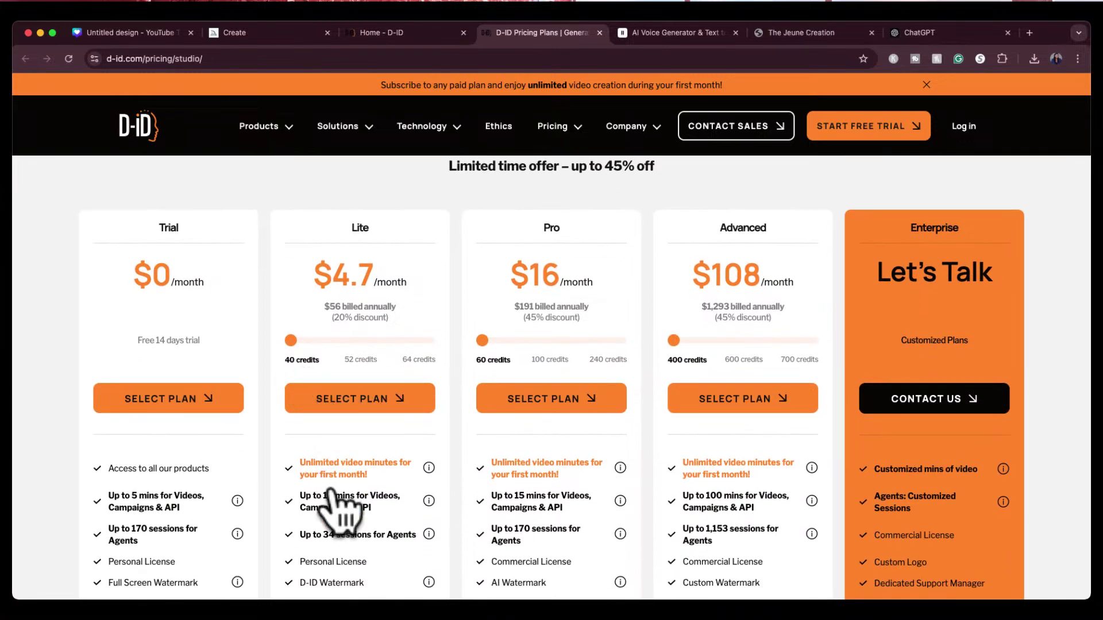
scroll(339, 471, "down", 2)
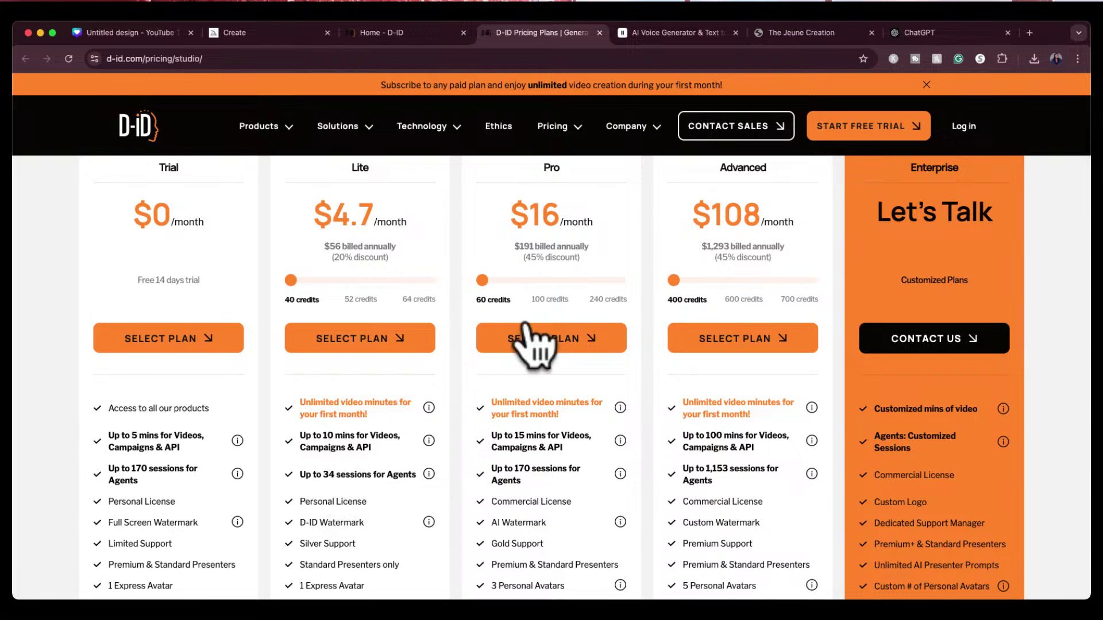
scroll(566, 224, "up", 1)
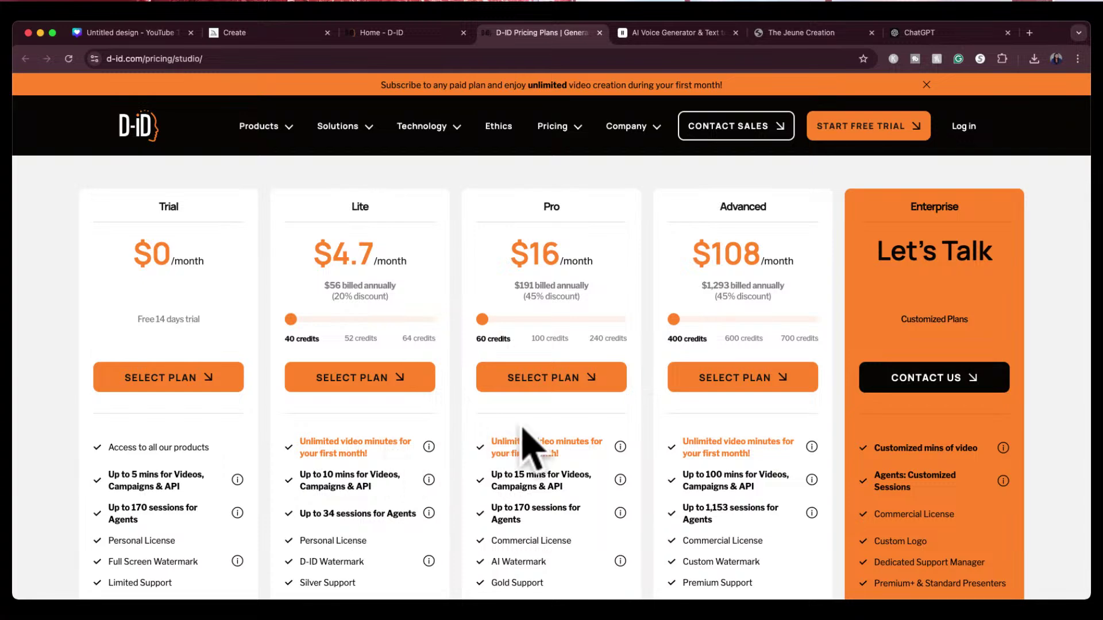
scroll(678, 448, "down", 1)
scroll(707, 485, "up", 1)
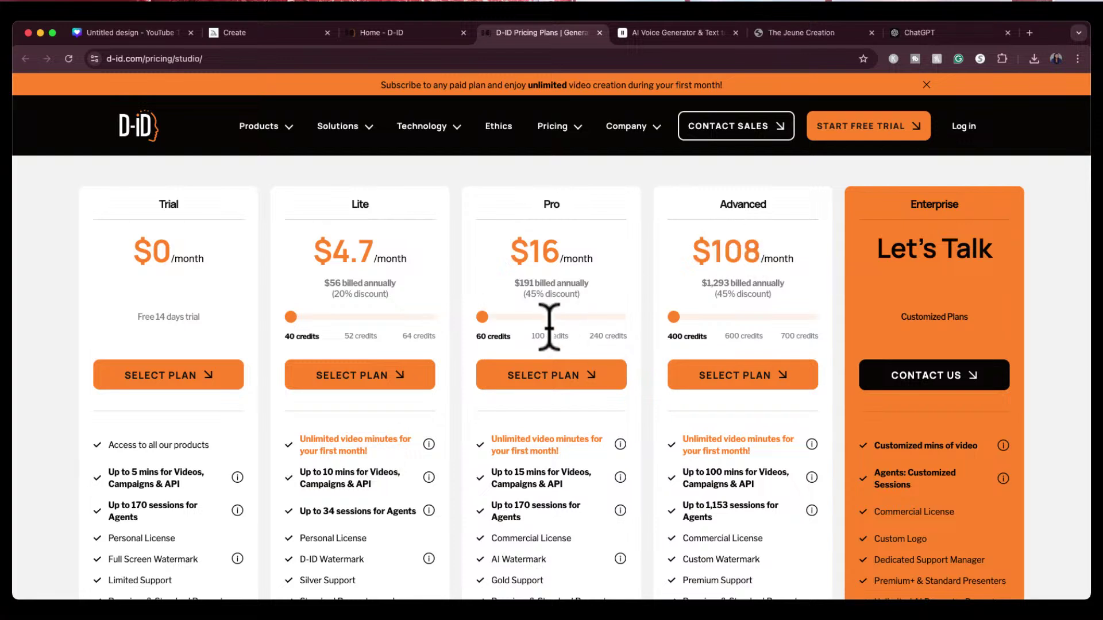
Compare the D-ID Lite plan's price at 52, 64 and 40 credits.
left_click(360, 317)
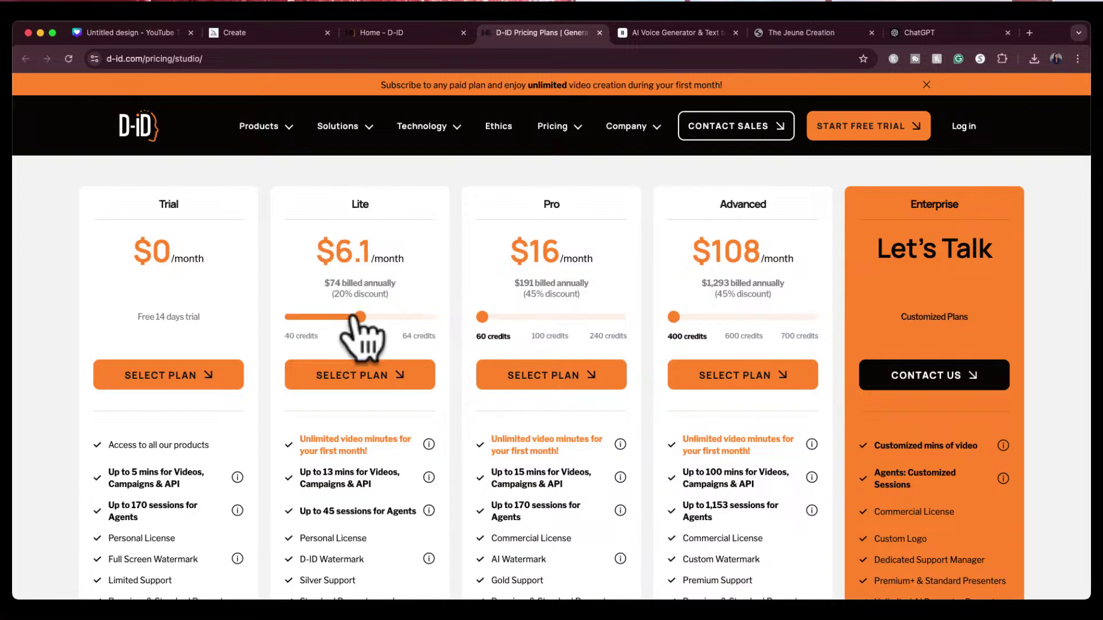
left_click(421, 319)
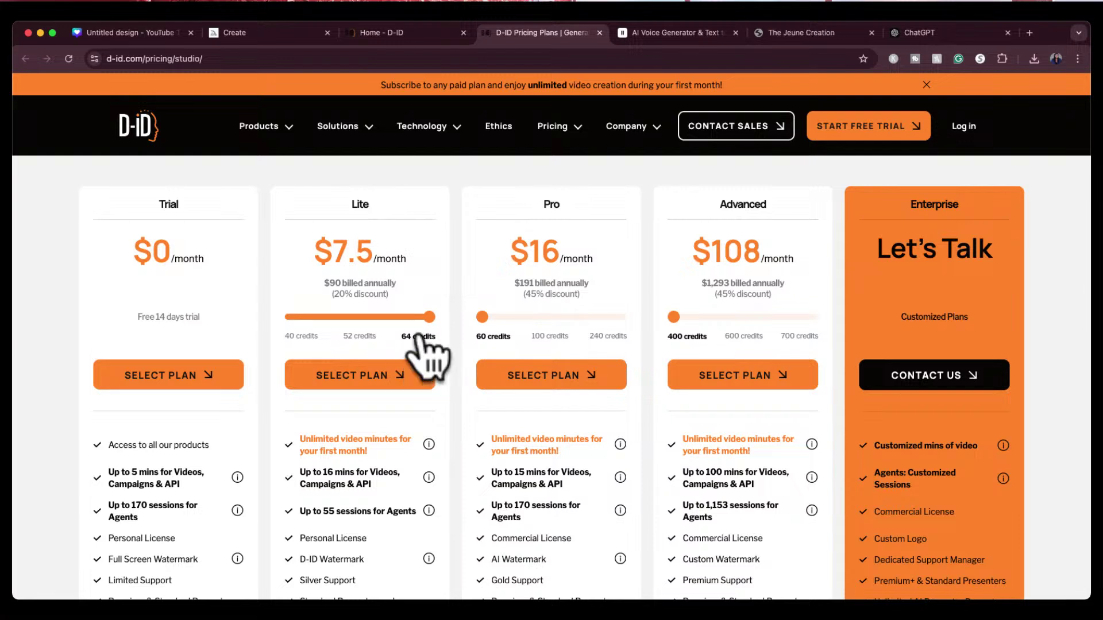
left_click(291, 318)
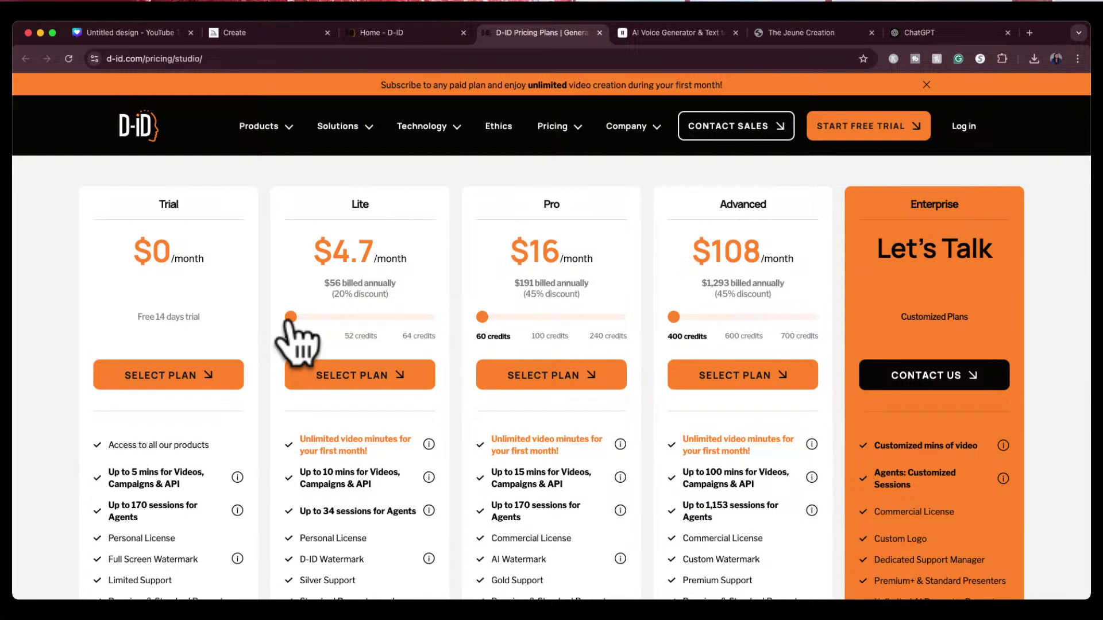
Compare the Lite plan's price and included video minutes at 64 credits and again at 40 credits.
left_click(428, 317)
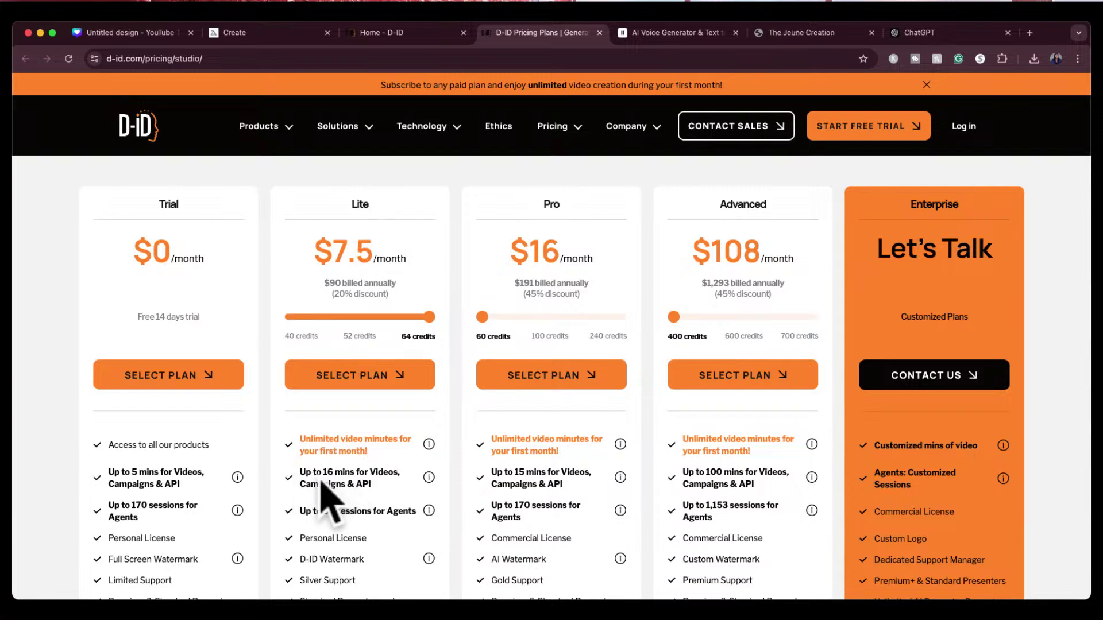
left_click(350, 318)
left_click_drag(351, 318, 290, 320)
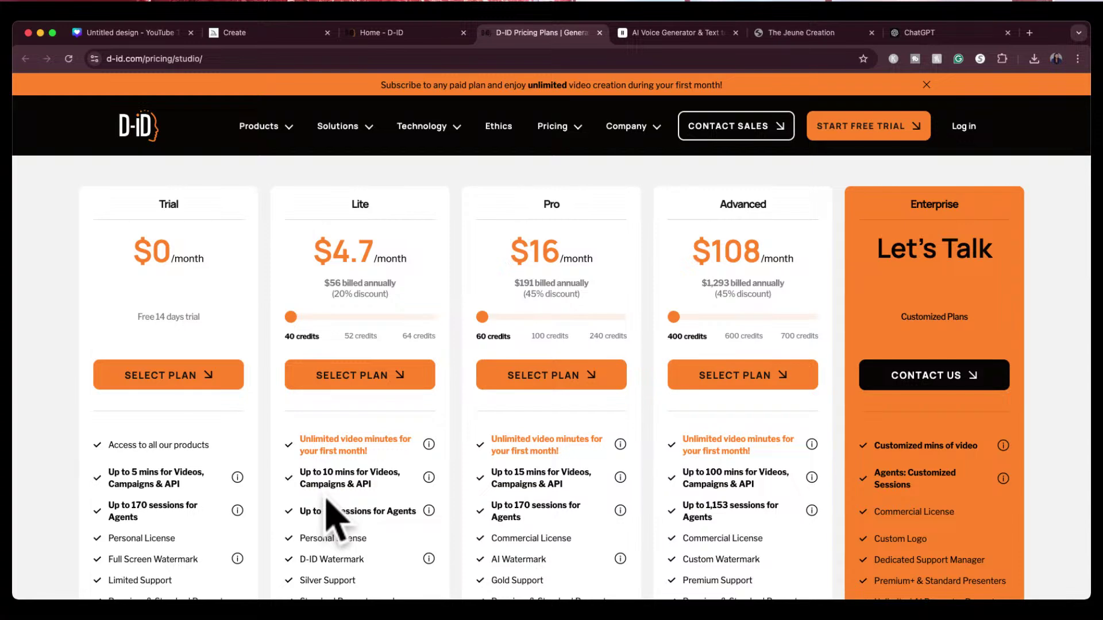
Close the pricing page and start creating a new video from the D-ID studio home page.
left_click(442, 32)
left_click(494, 32)
left_click(599, 33)
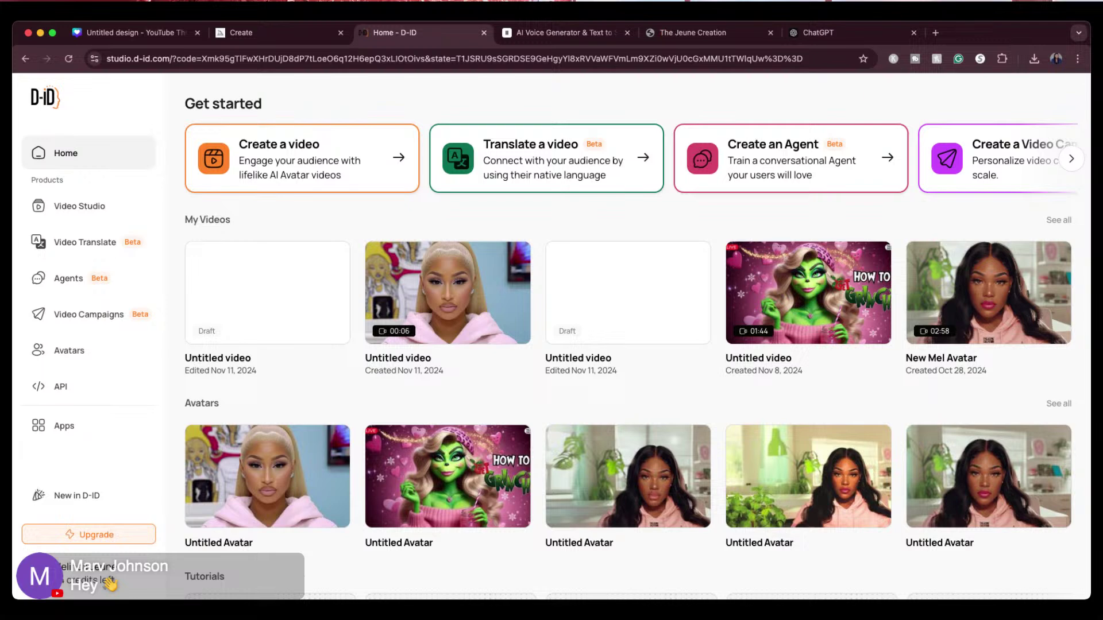
left_click(396, 158)
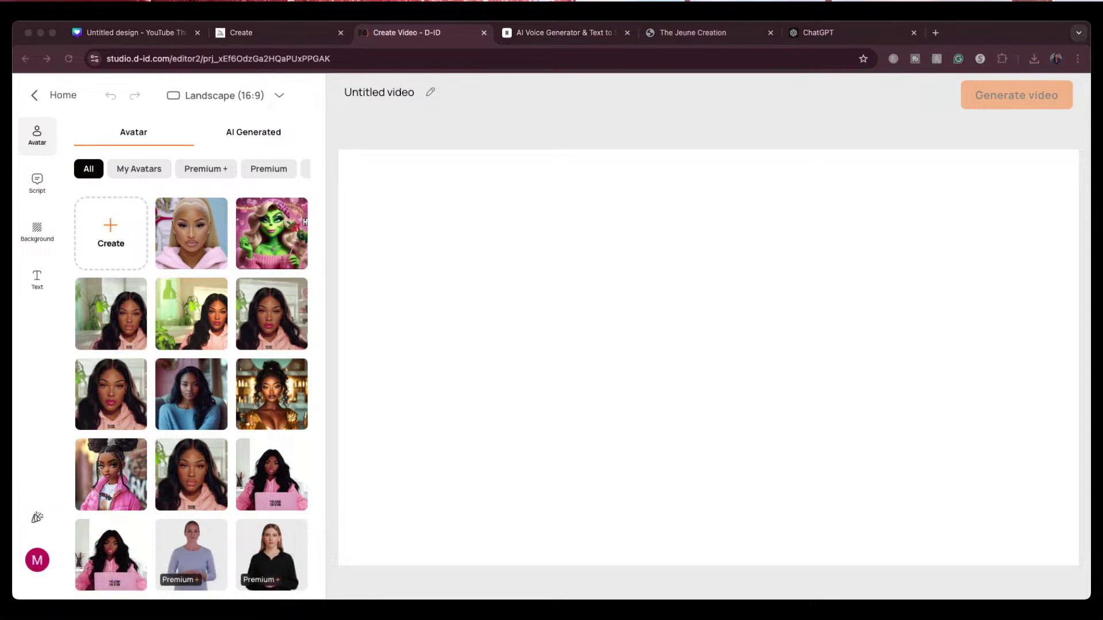
Create a Standard Avatar from the branded Christmas portrait and place it in the landscape 16:9 video.
left_click(862, 408)
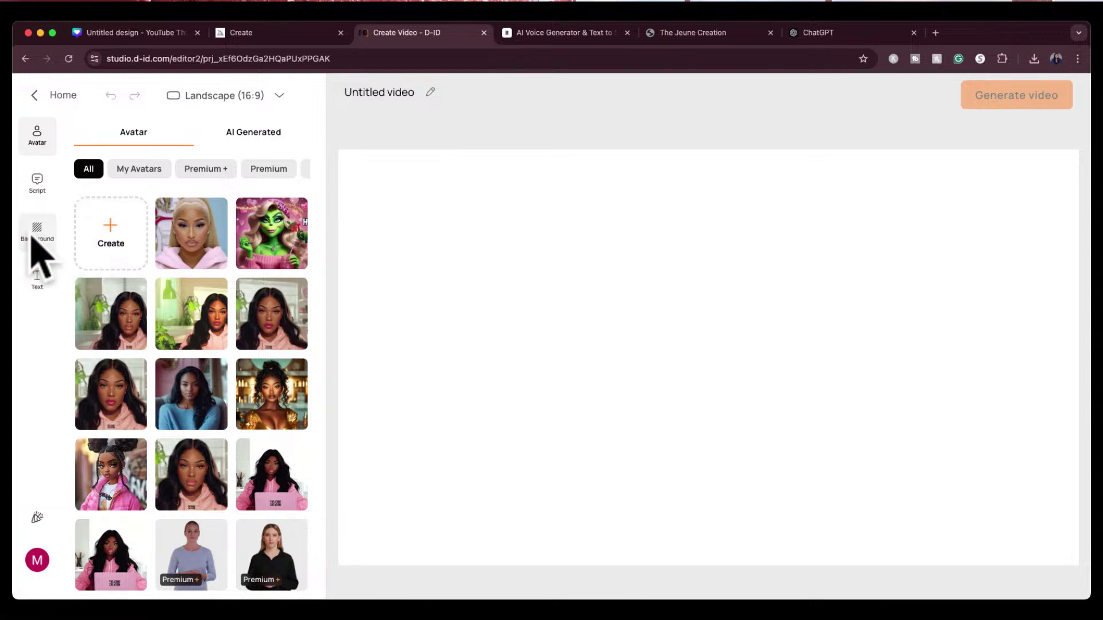
left_click(101, 241)
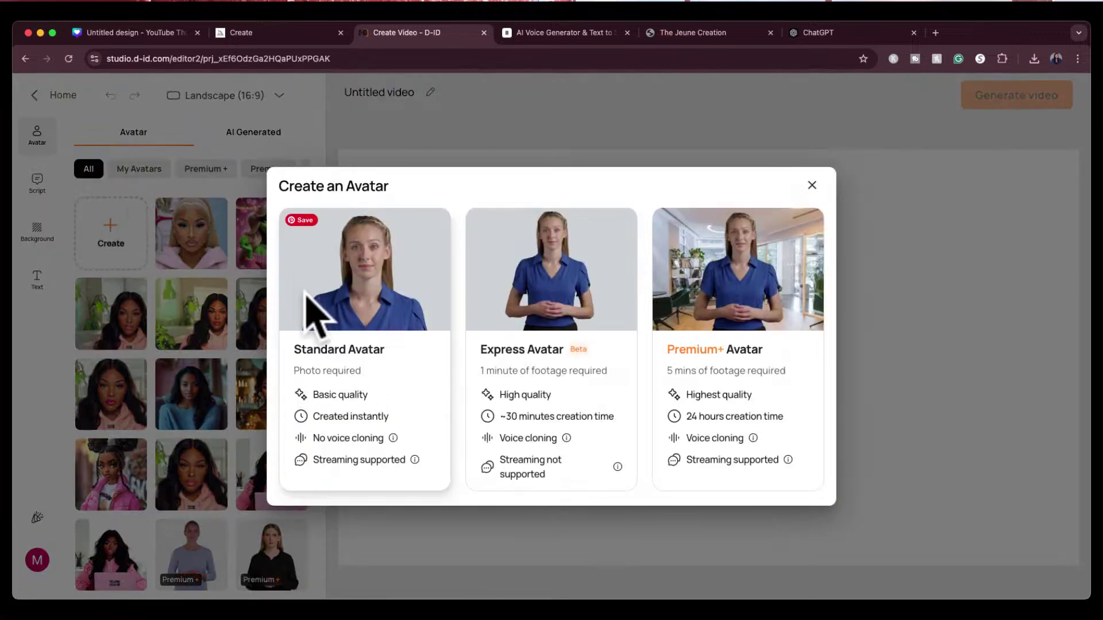
left_click(407, 367)
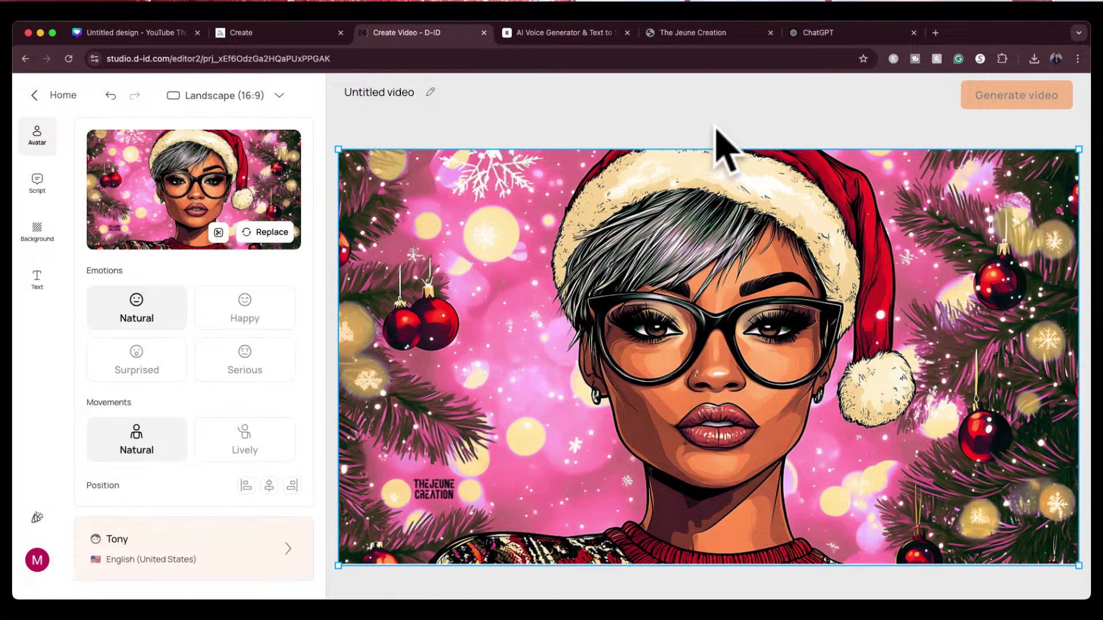
Upload the generated speech file as the avatar's script audio and preview its opening seconds.
left_click(37, 183)
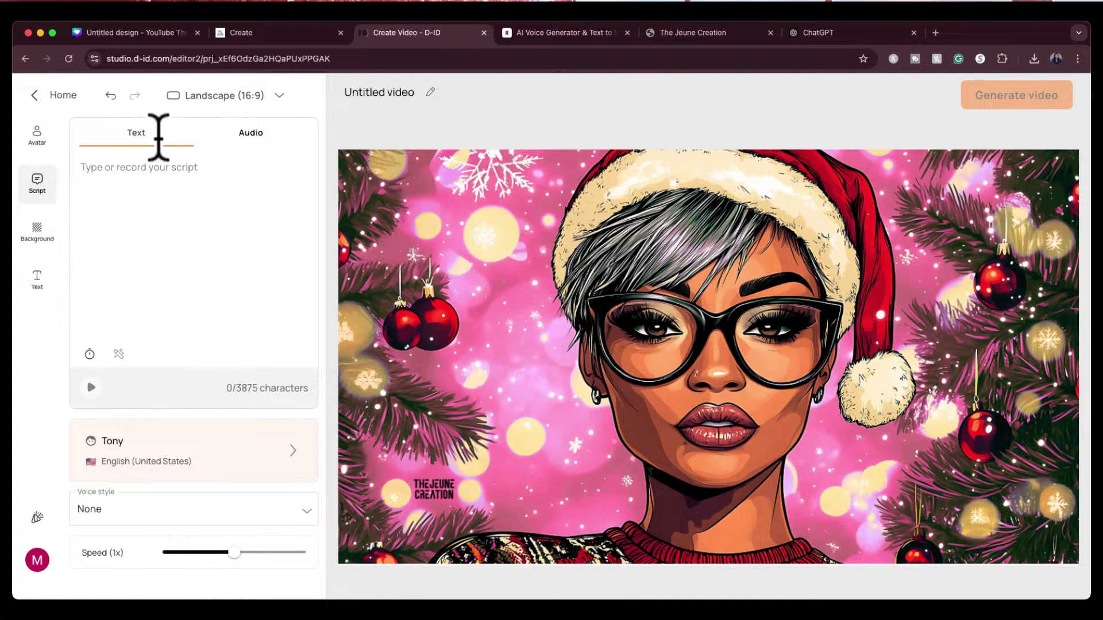
left_click(251, 144)
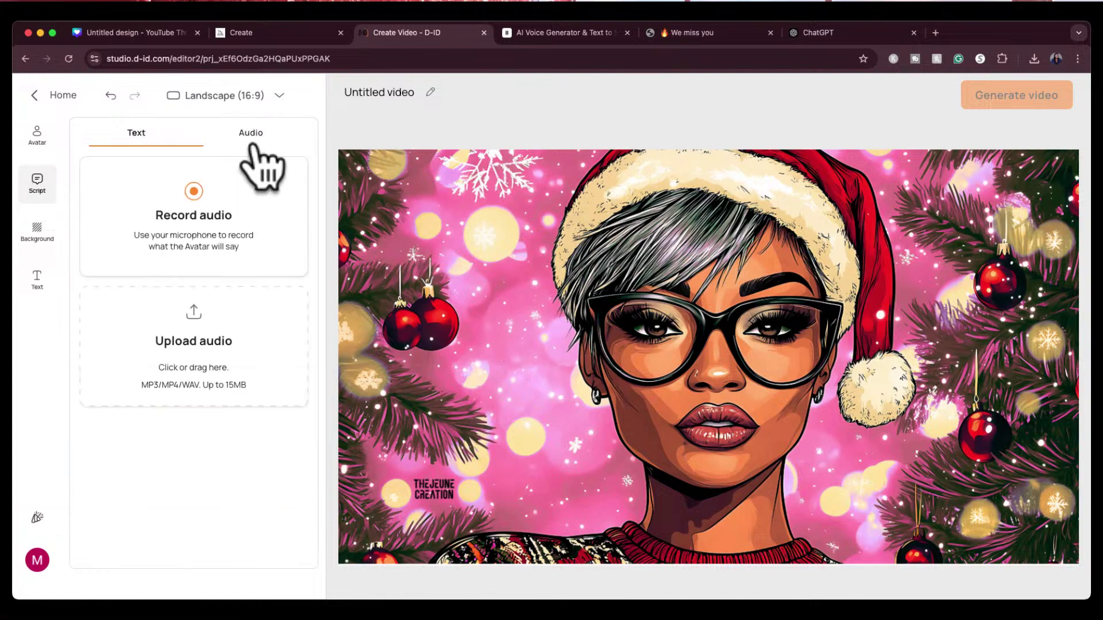
left_click(207, 344)
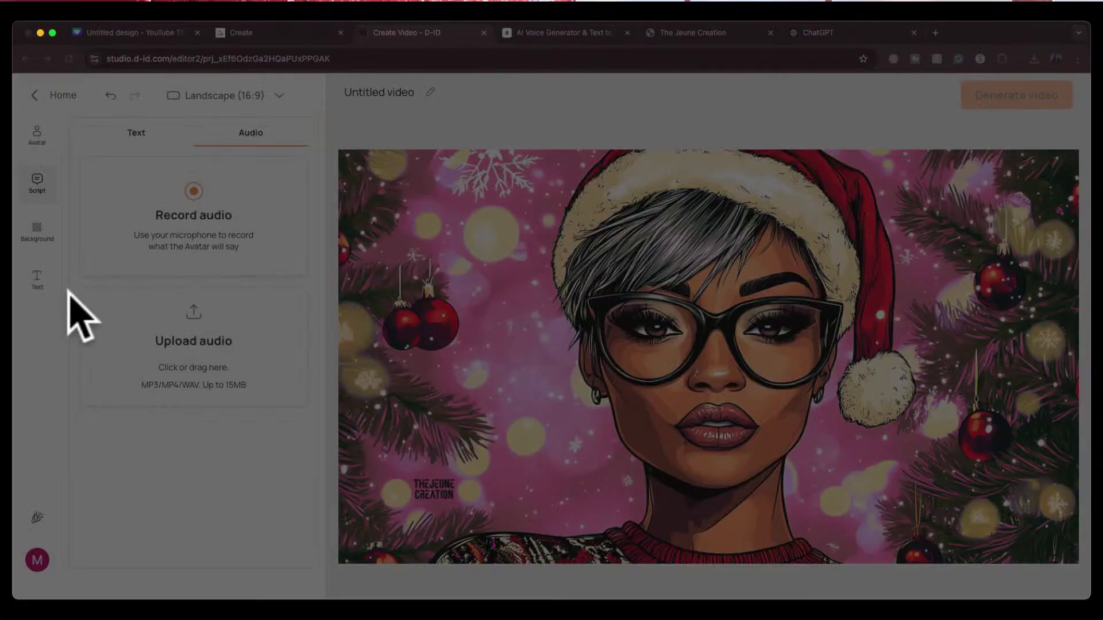
left_click(131, 148)
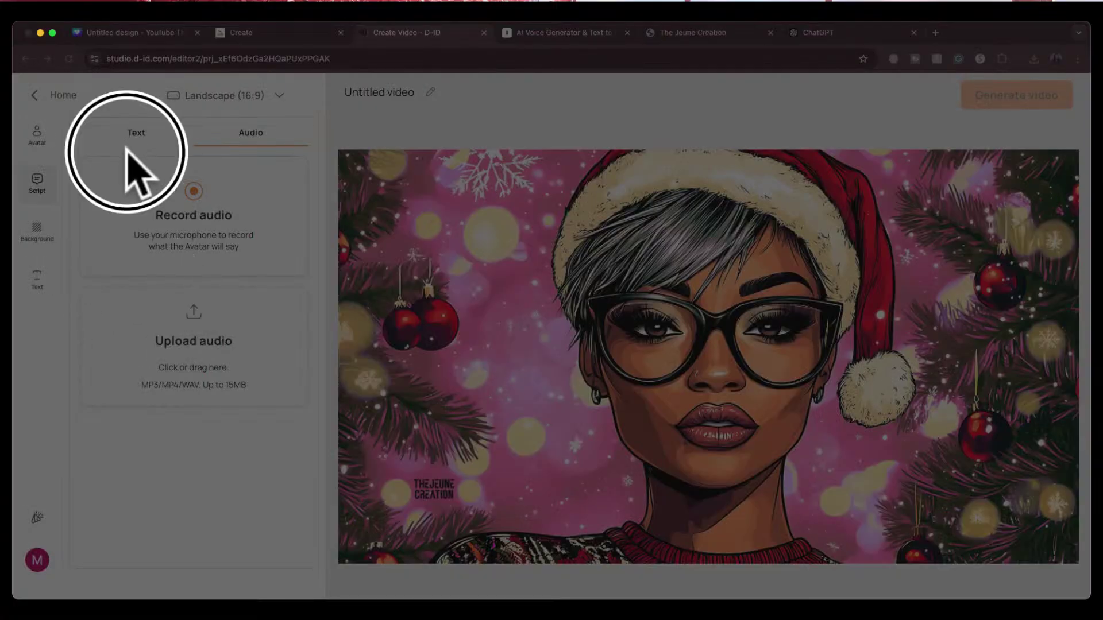
left_click(1045, 575)
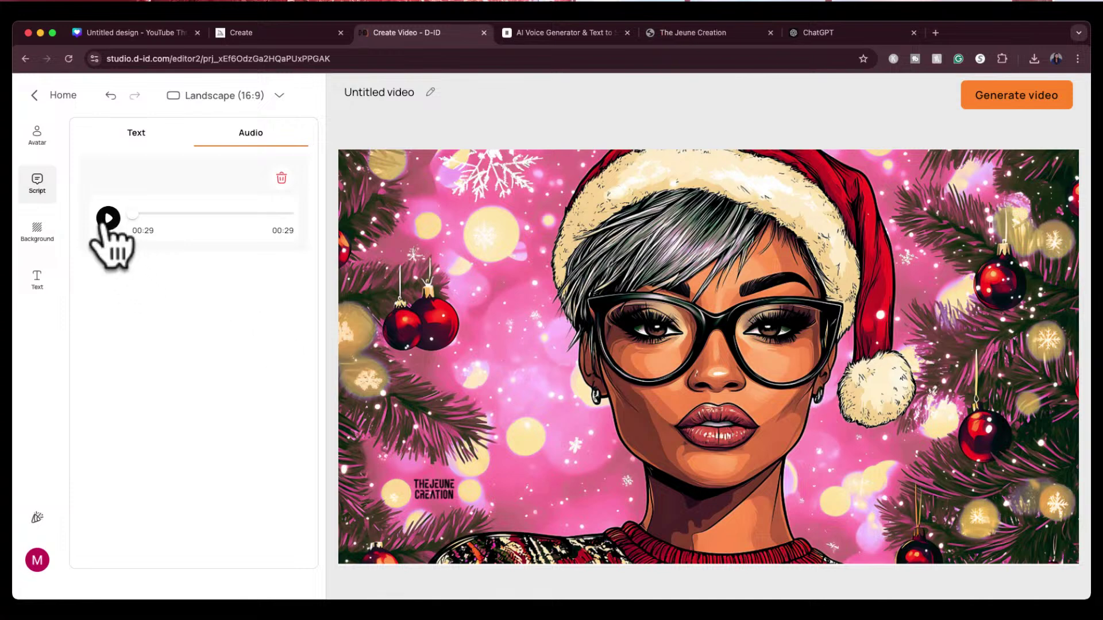
left_click(108, 218)
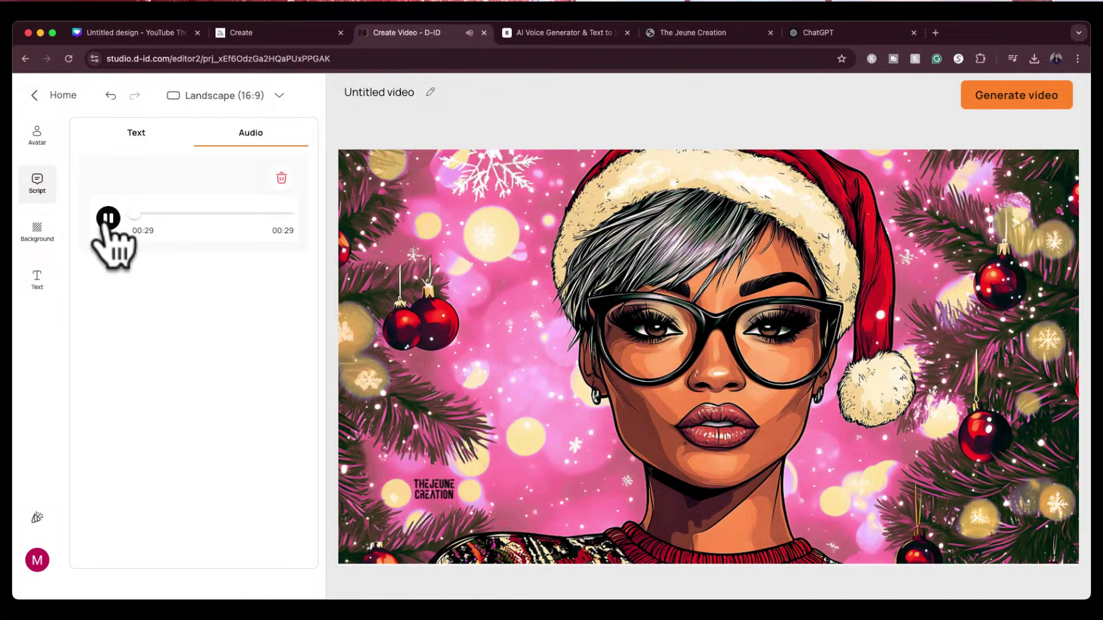
left_click(108, 219)
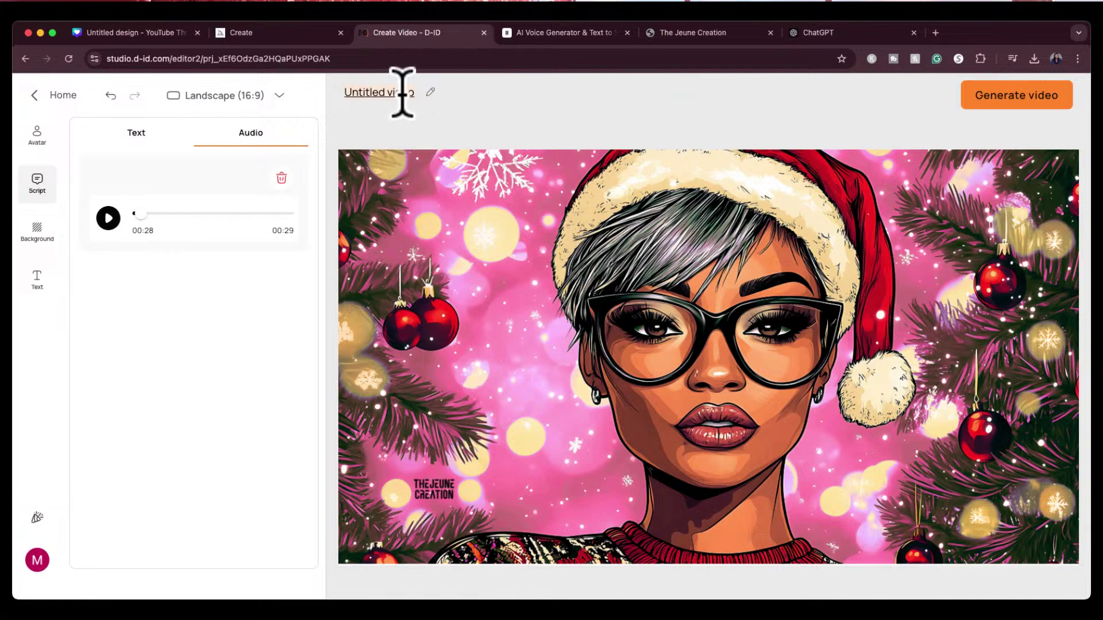
Rename the video "Eyeglasses Commercial" and generate it.
type("E")
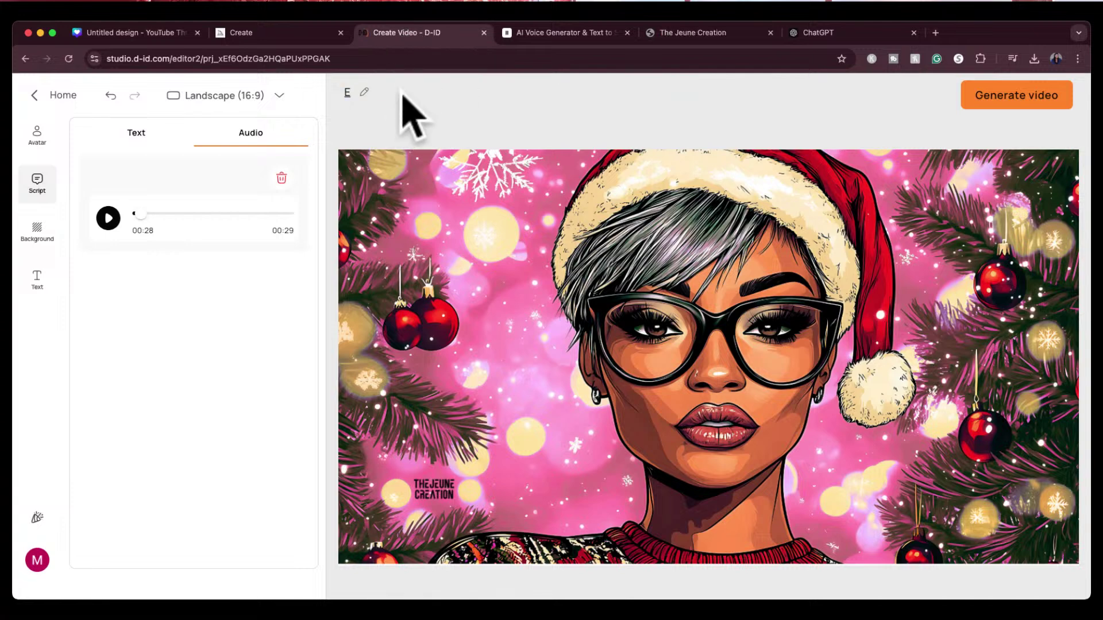
type("yeglasse")
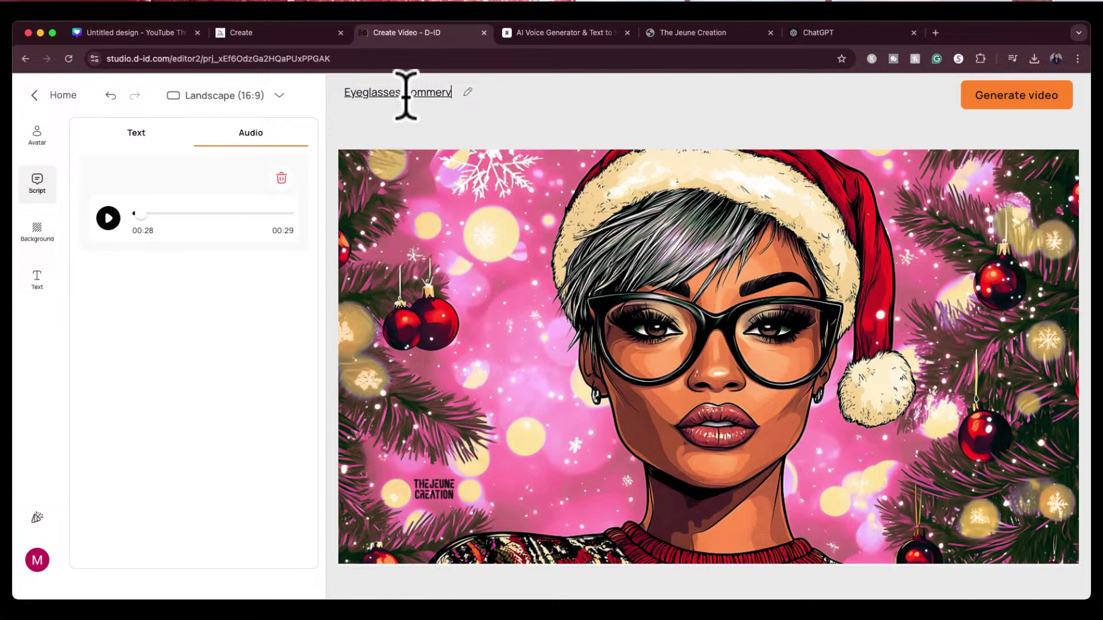
type("s Commercial")
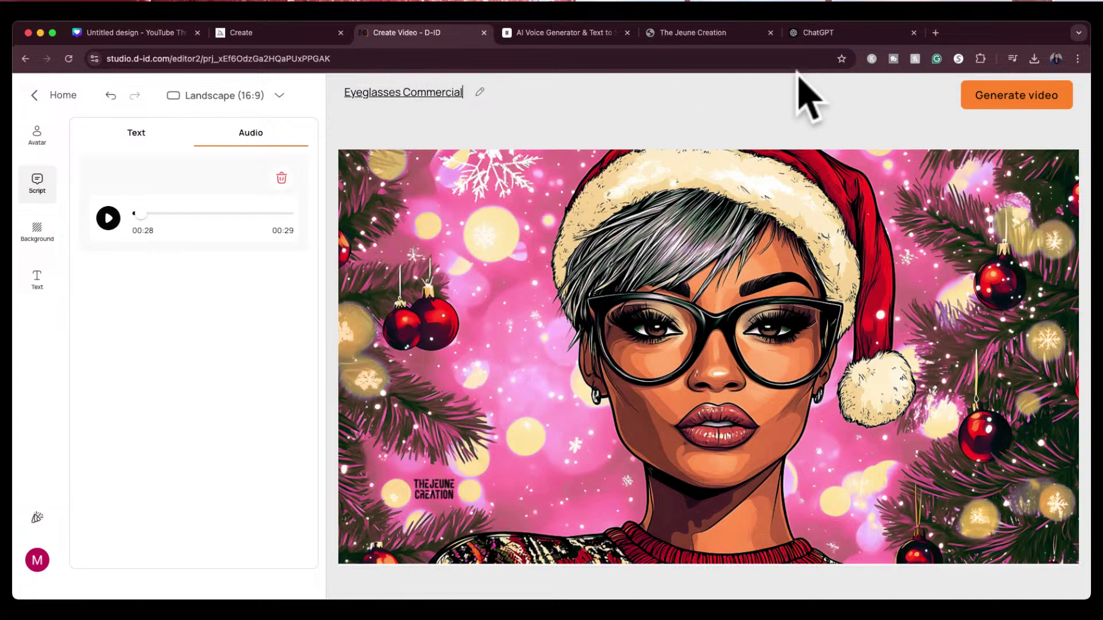
left_click(1004, 97)
left_click(1000, 101)
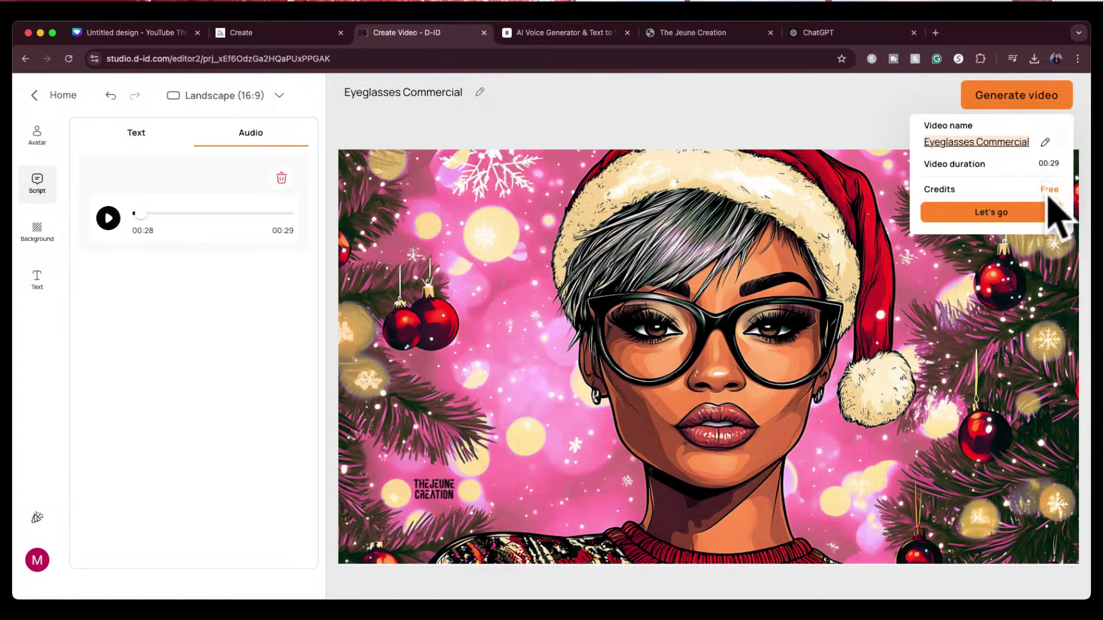
left_click(998, 218)
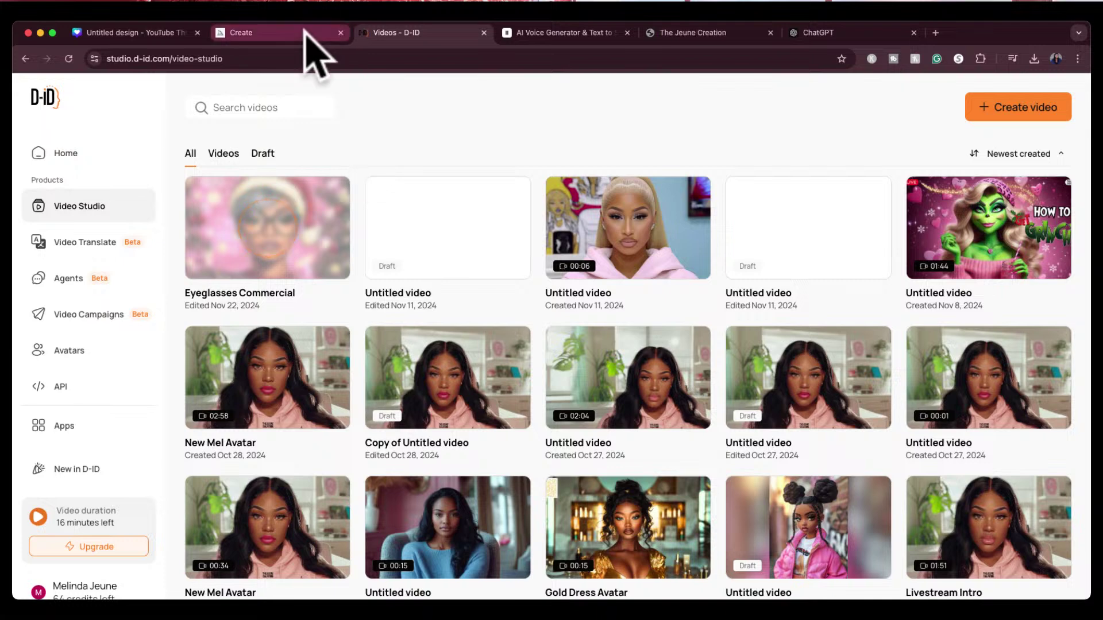
Switch to ElevenLabs and examine the saved voices and the options for designing, cloning or adding a new voice.
left_click(585, 33)
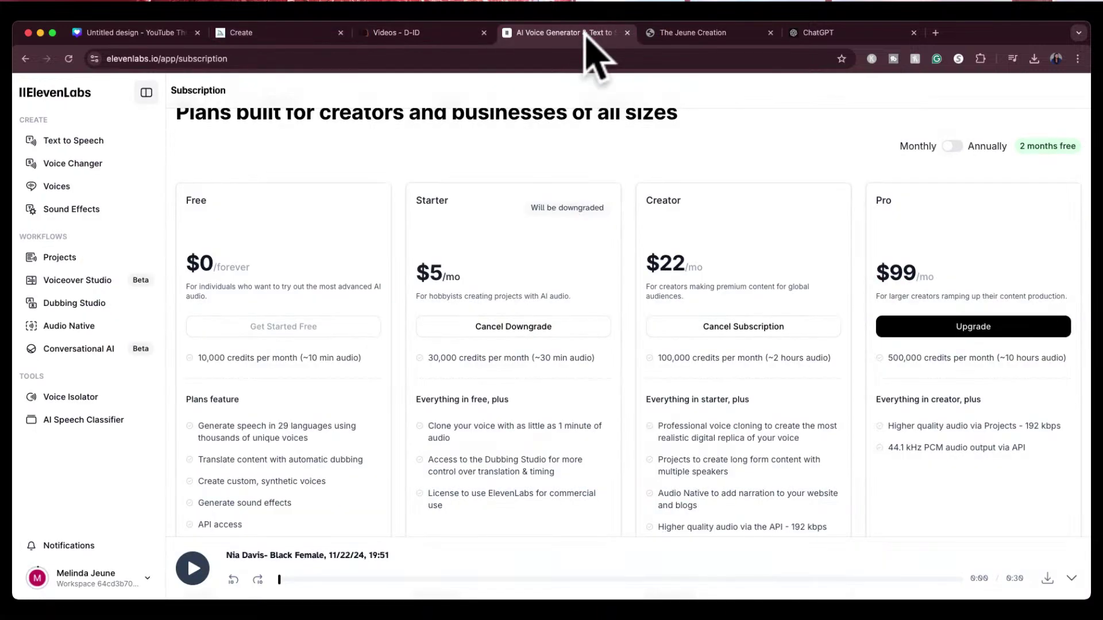
left_click(56, 186)
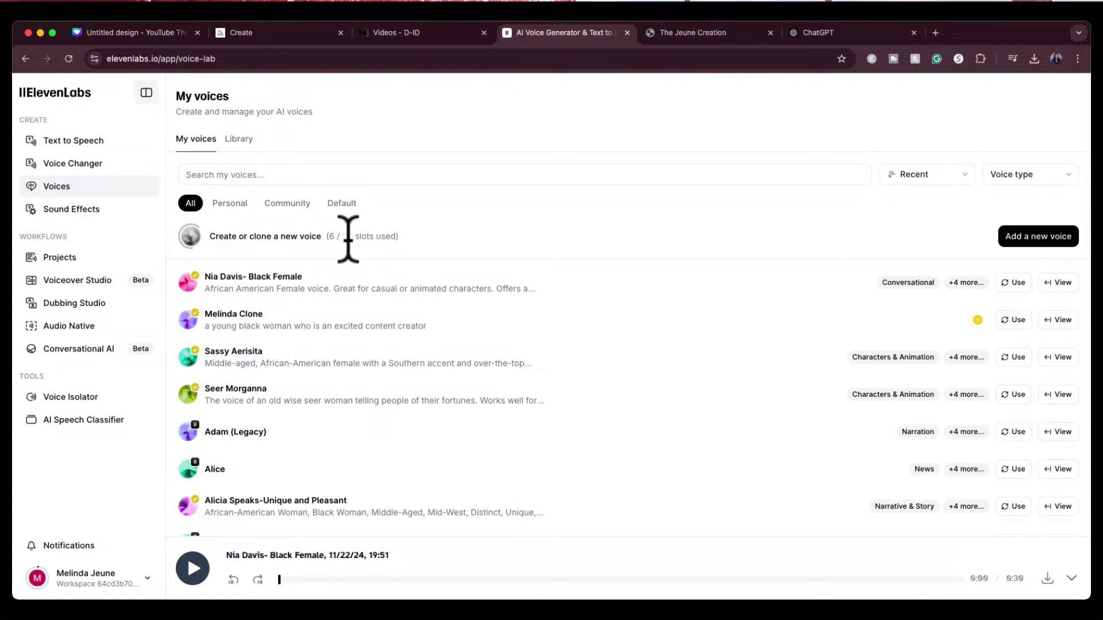
left_click(922, 238)
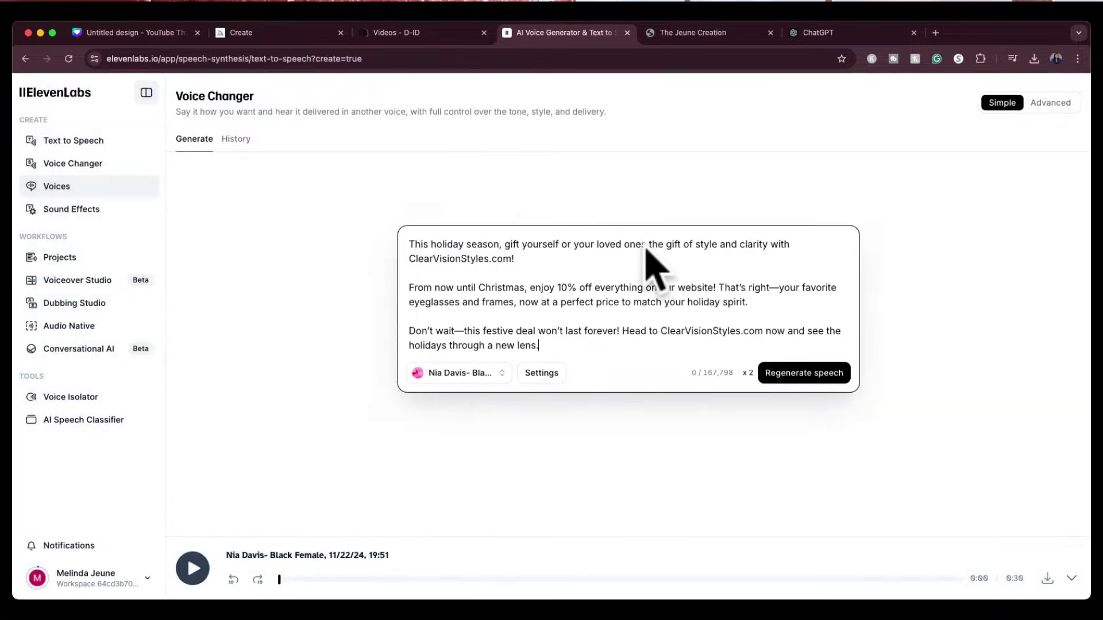
left_click(74, 188)
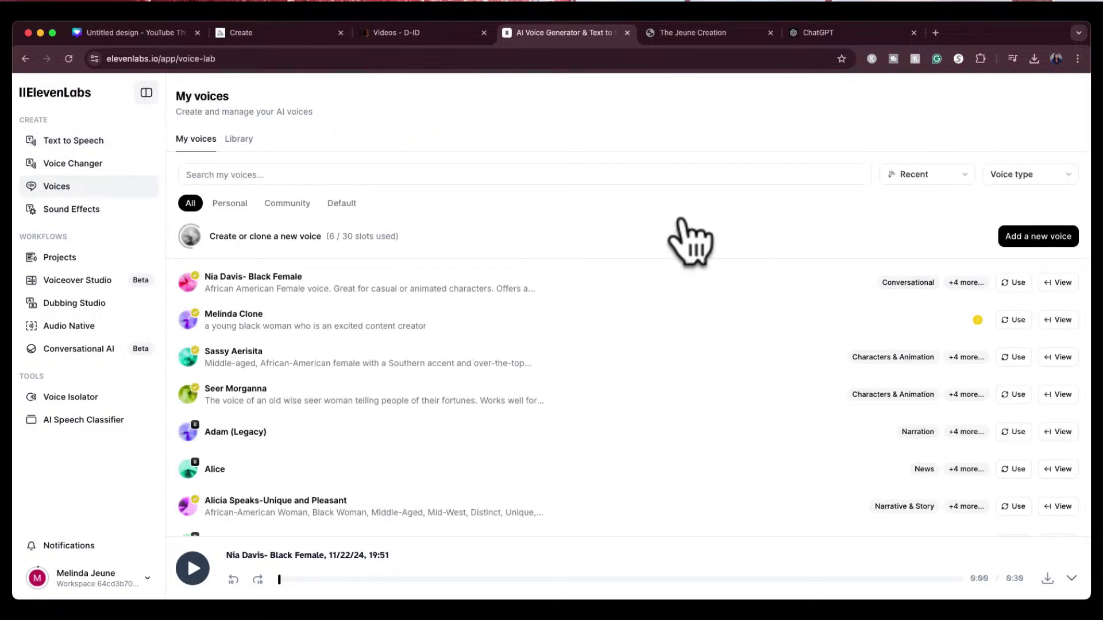
left_click(1037, 238)
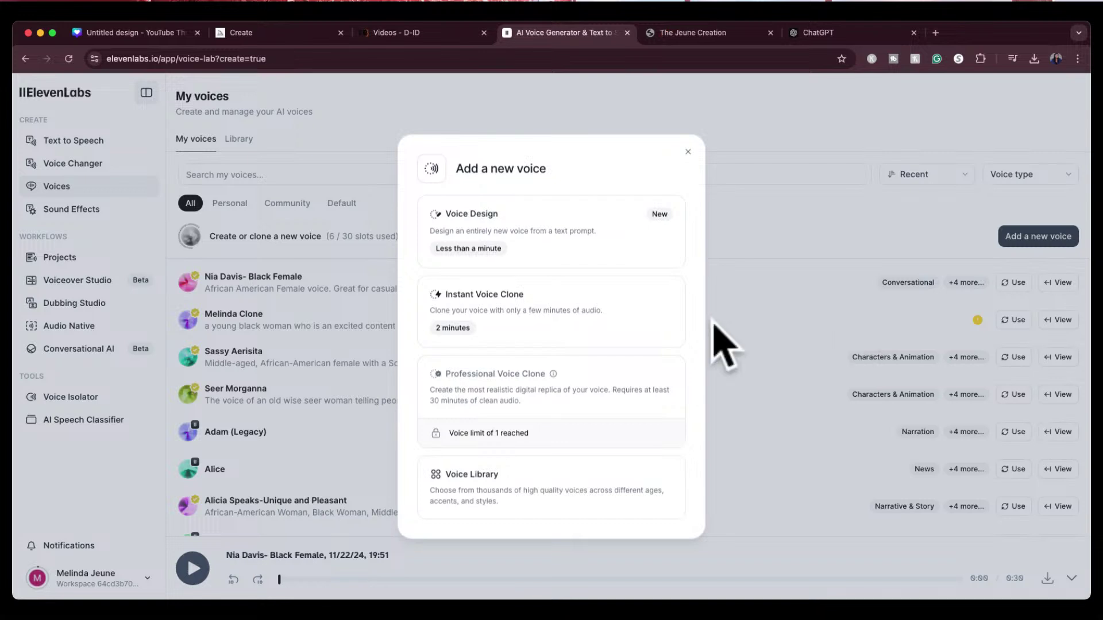
left_click(493, 247)
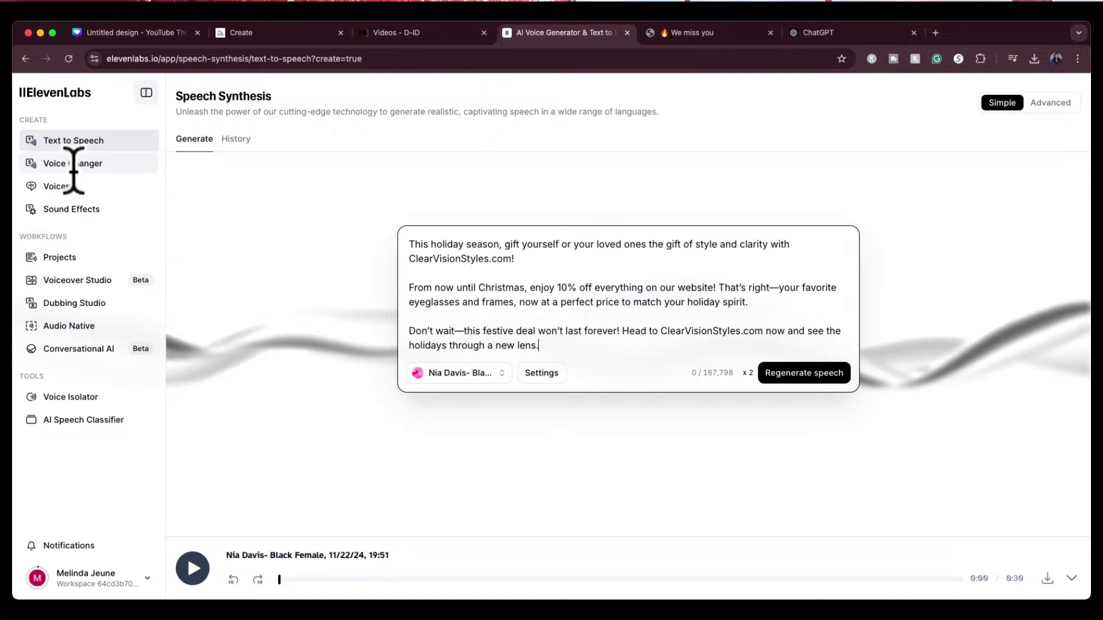
left_click(78, 188)
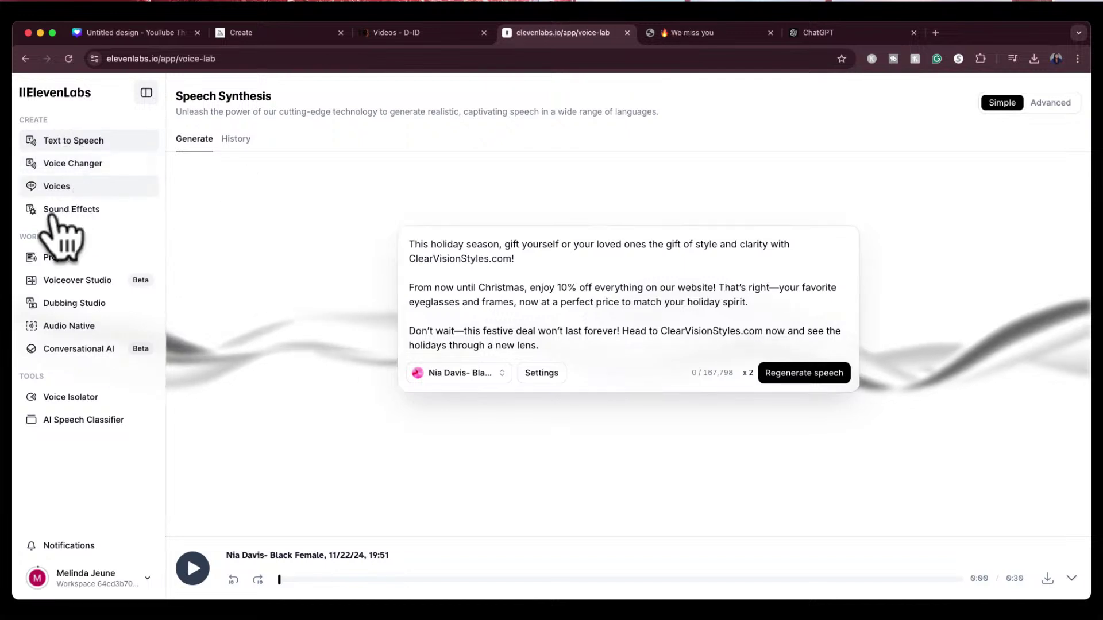
left_click(78, 186)
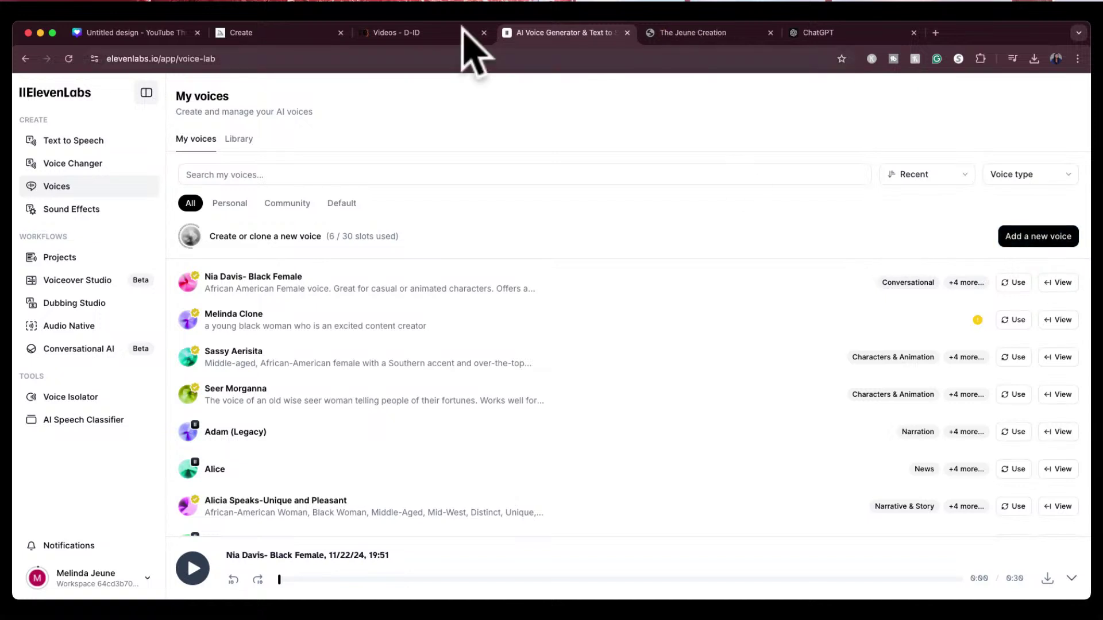
Switch to D-ID, play the generated Eyeglasses Commercial video and close its preview.
left_click(428, 34)
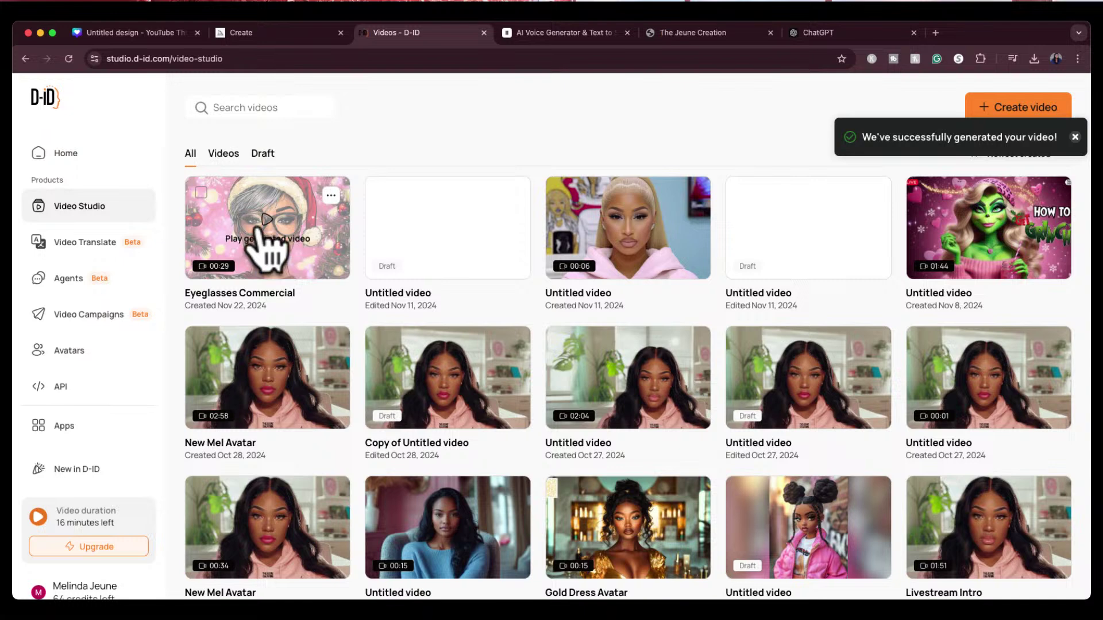
left_click(263, 232)
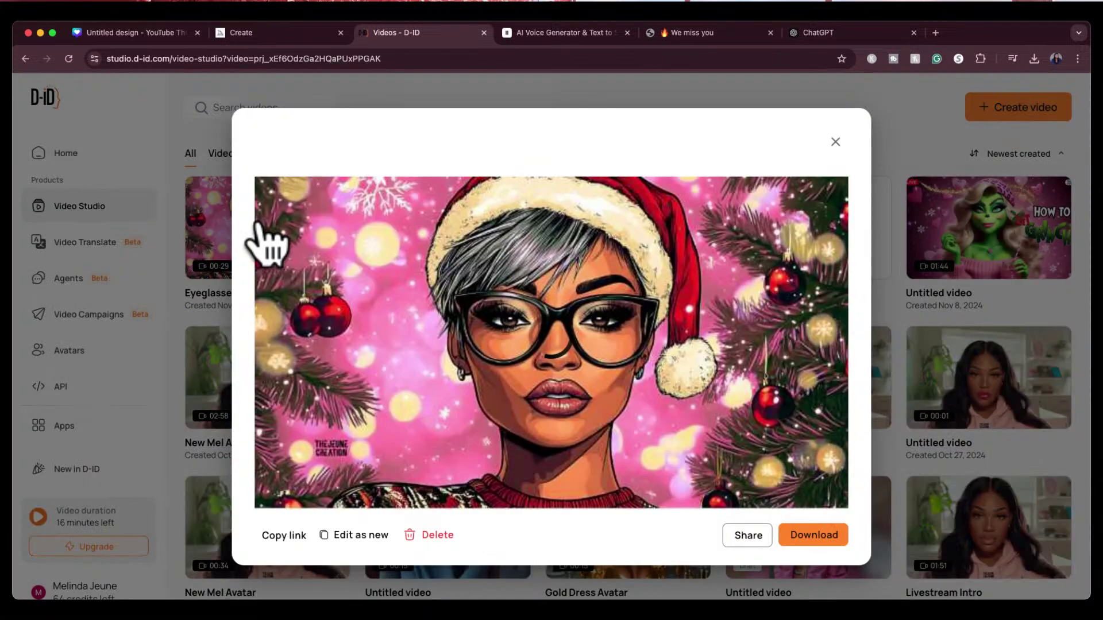
left_click(279, 504)
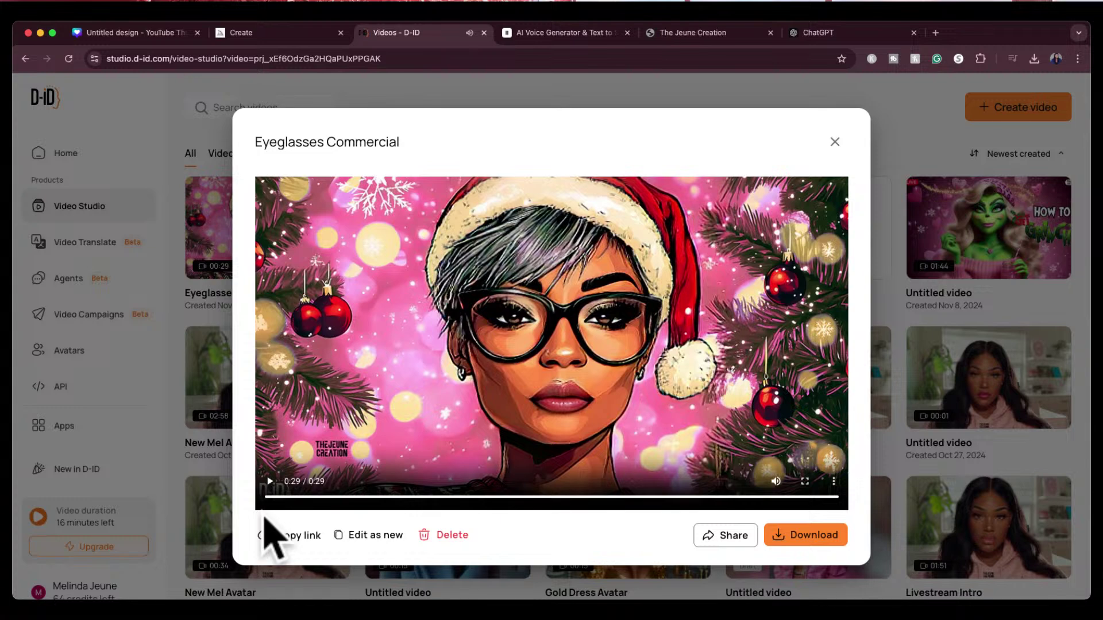
left_click(835, 142)
Open the Eyeglasses Commercial for editing as a new video and try the avatar's Happy and Surprised emotions, ending on Serious.
left_click(331, 196)
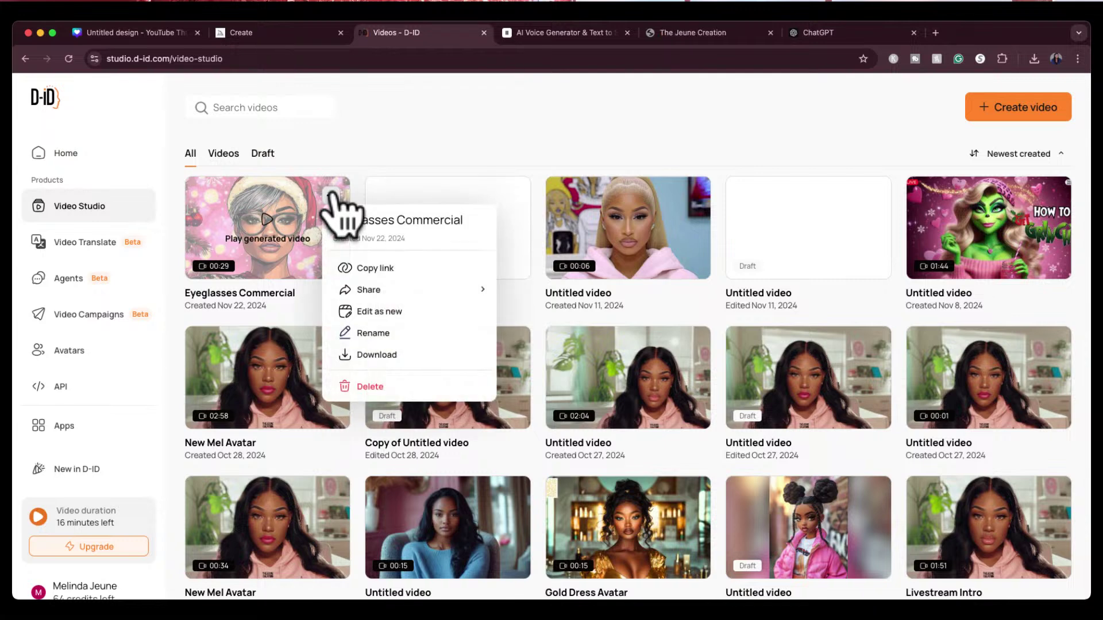
left_click(389, 311)
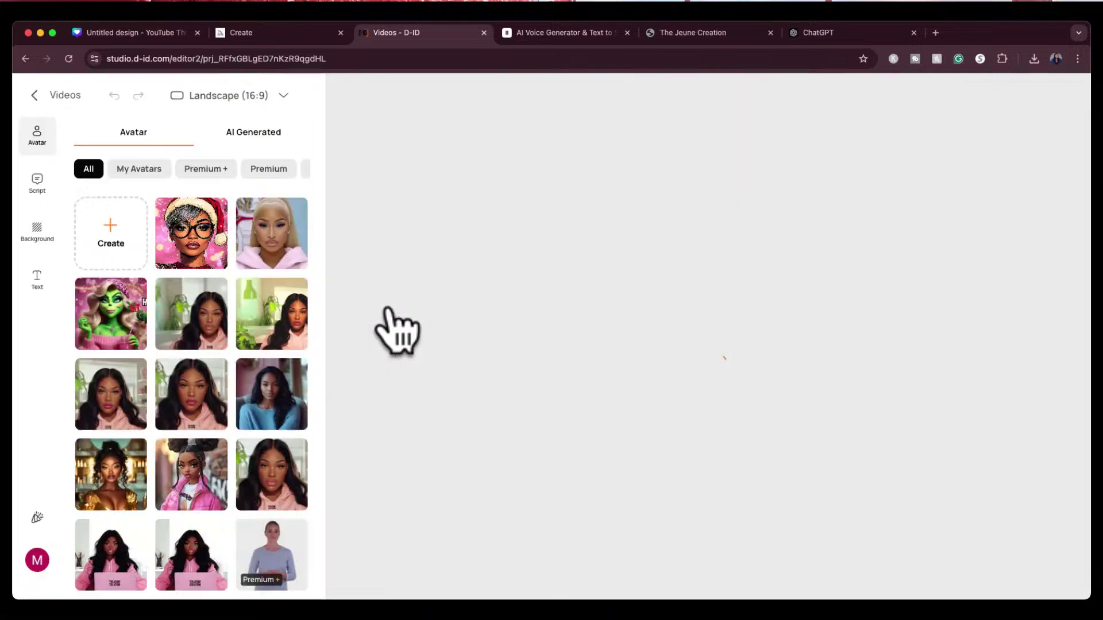
mouse_move(182, 232)
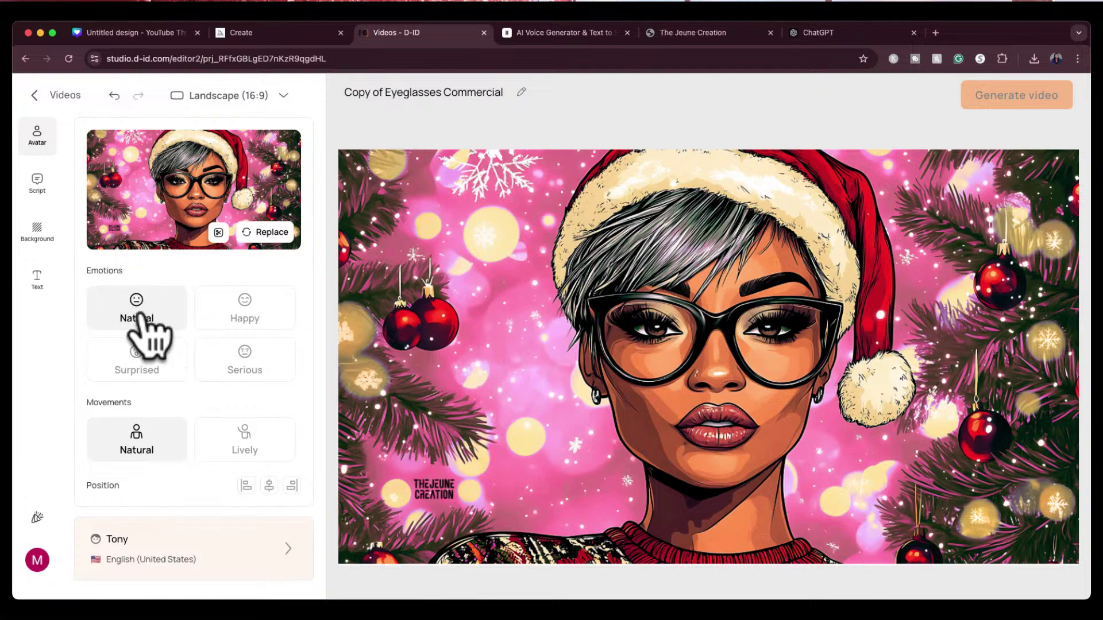
left_click(240, 328)
left_click(164, 367)
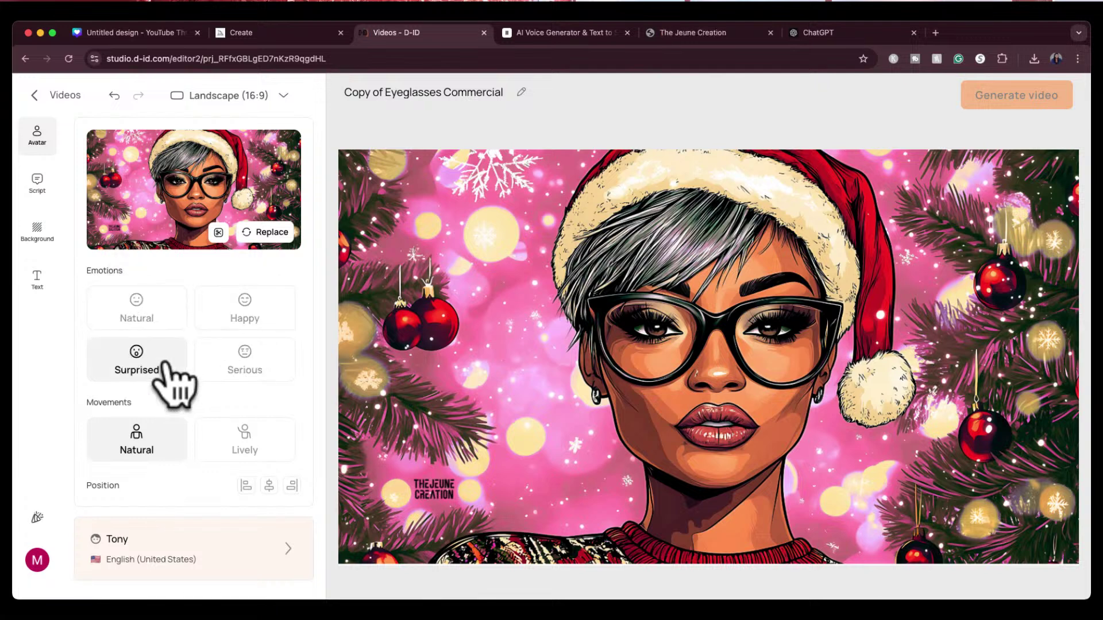
left_click(234, 362)
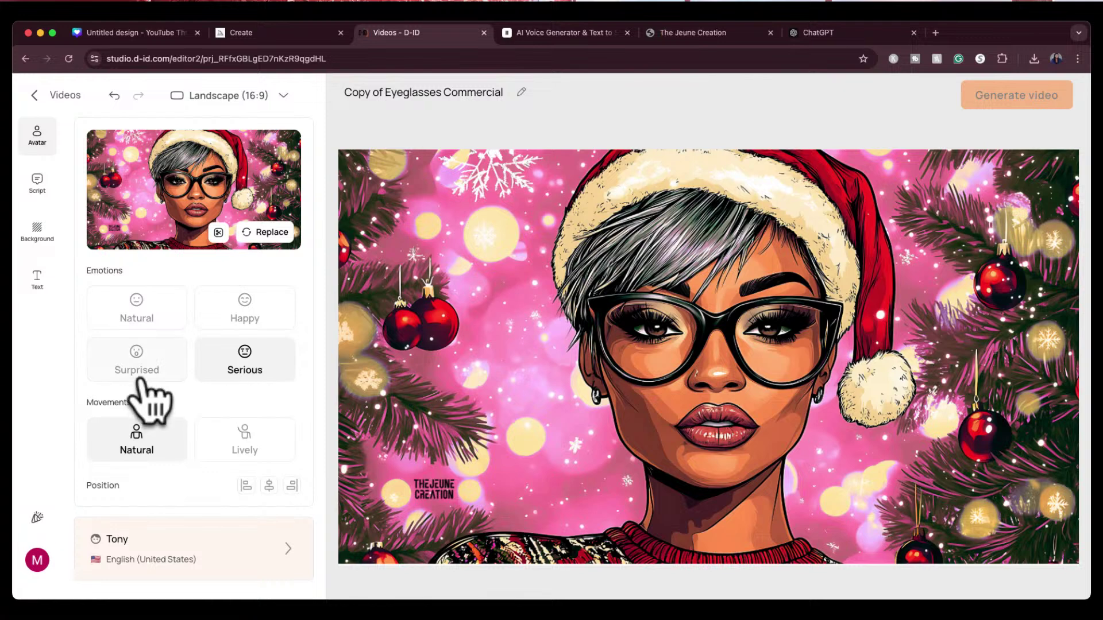
Set the avatar's movements to Lively, use the audio script, and generate the Copy of Eyeglasses Commercial video.
left_click(232, 443)
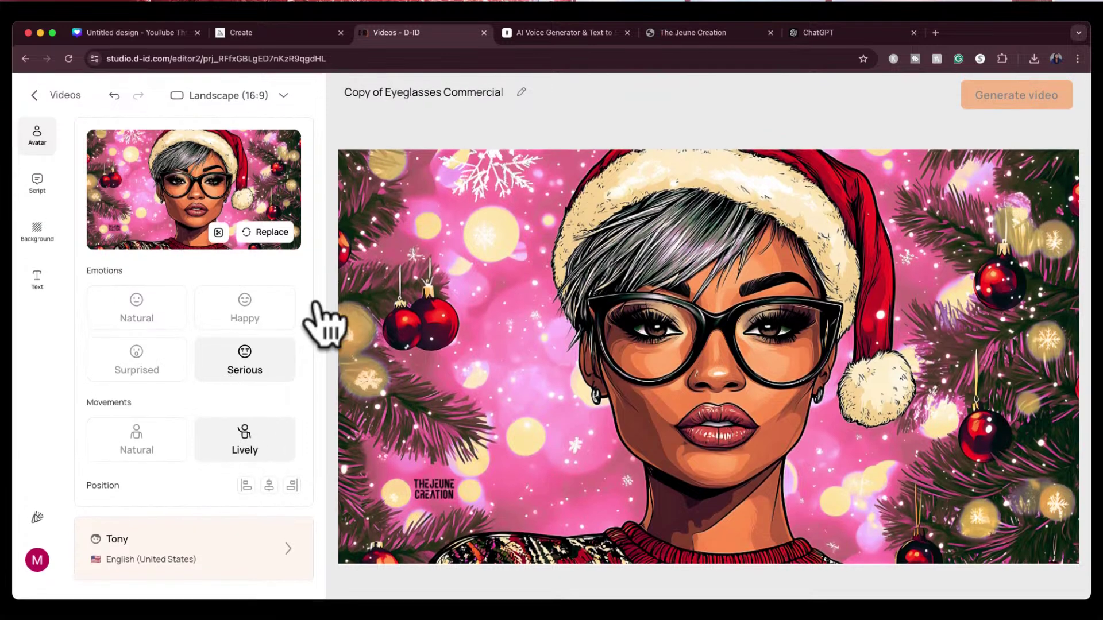
left_click(37, 182)
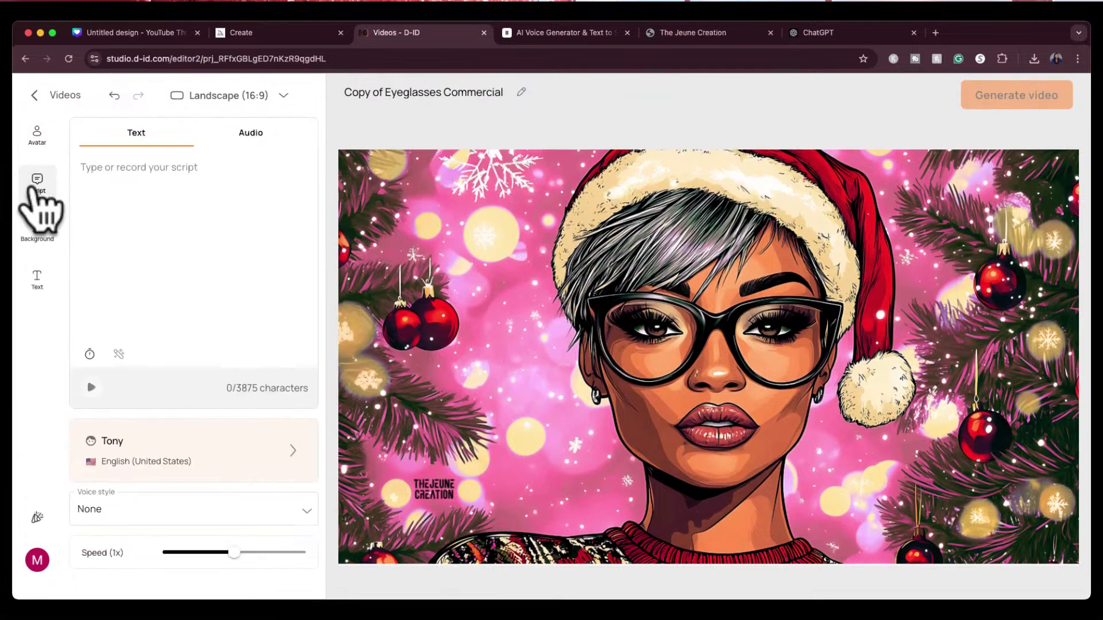
left_click(232, 139)
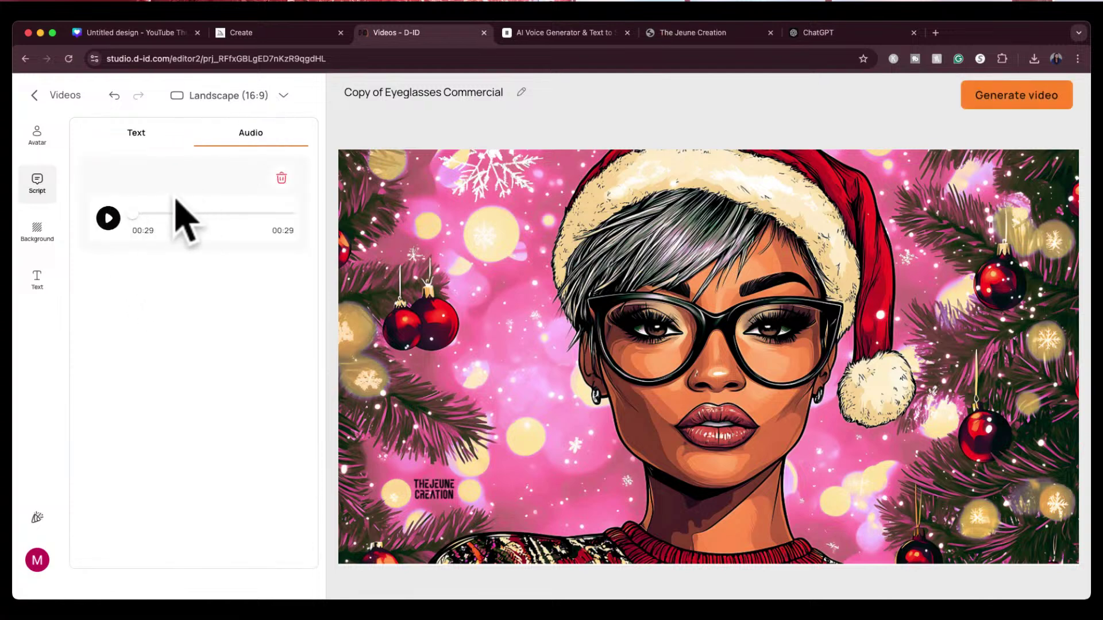
left_click(1002, 99)
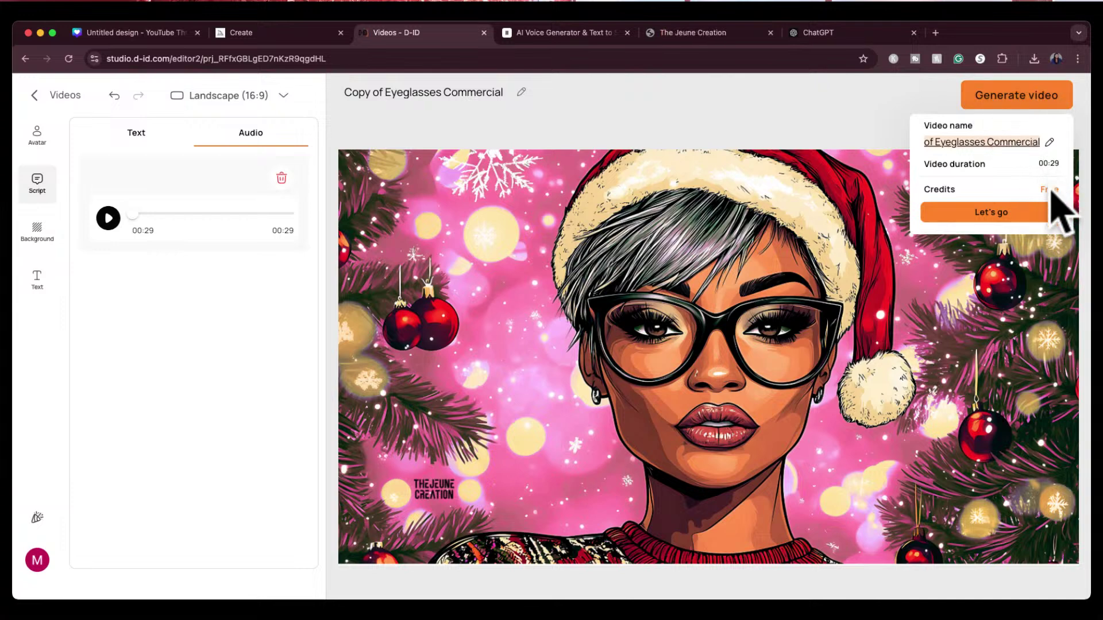
left_click(984, 214)
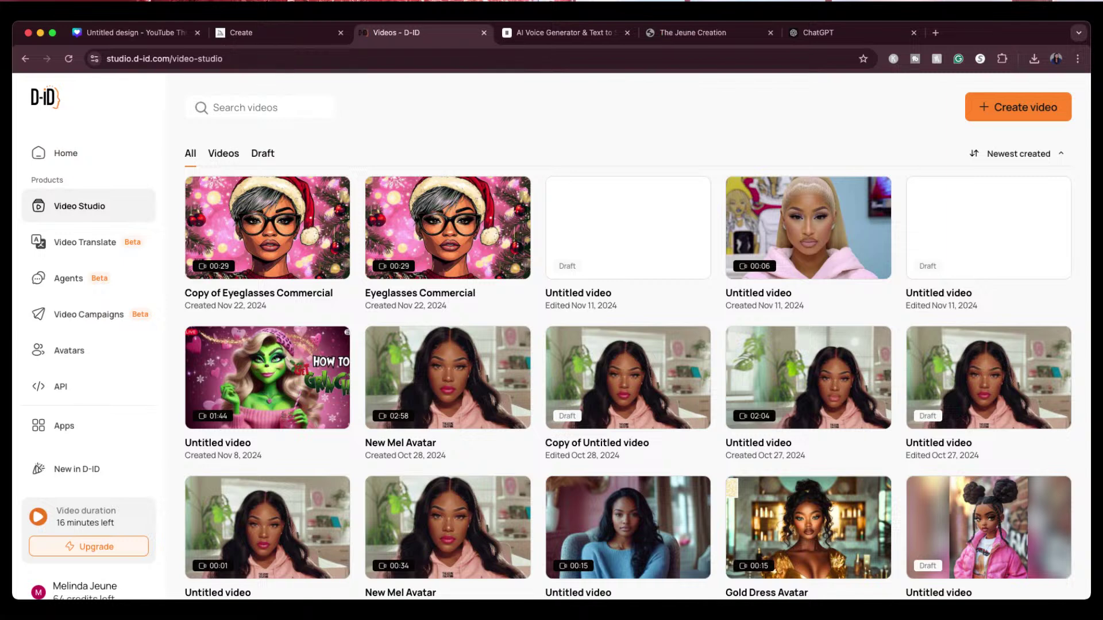
Play the generated Copy of Eyeglasses Commercial video in parts, glance at the Canva design, and close the video preview.
left_click(268, 233)
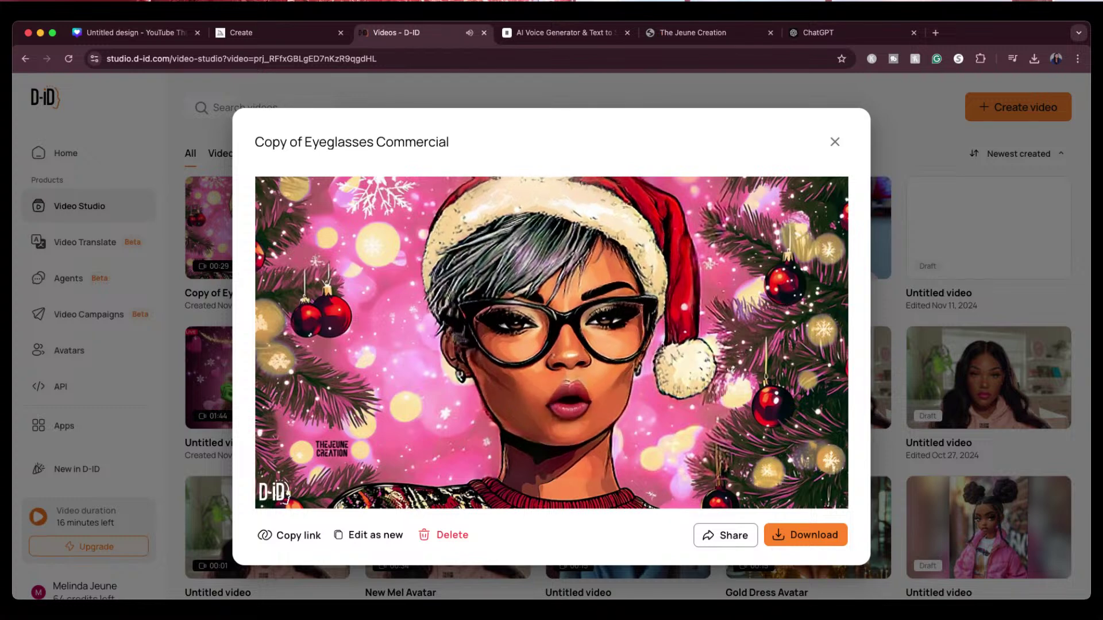
left_click(268, 481)
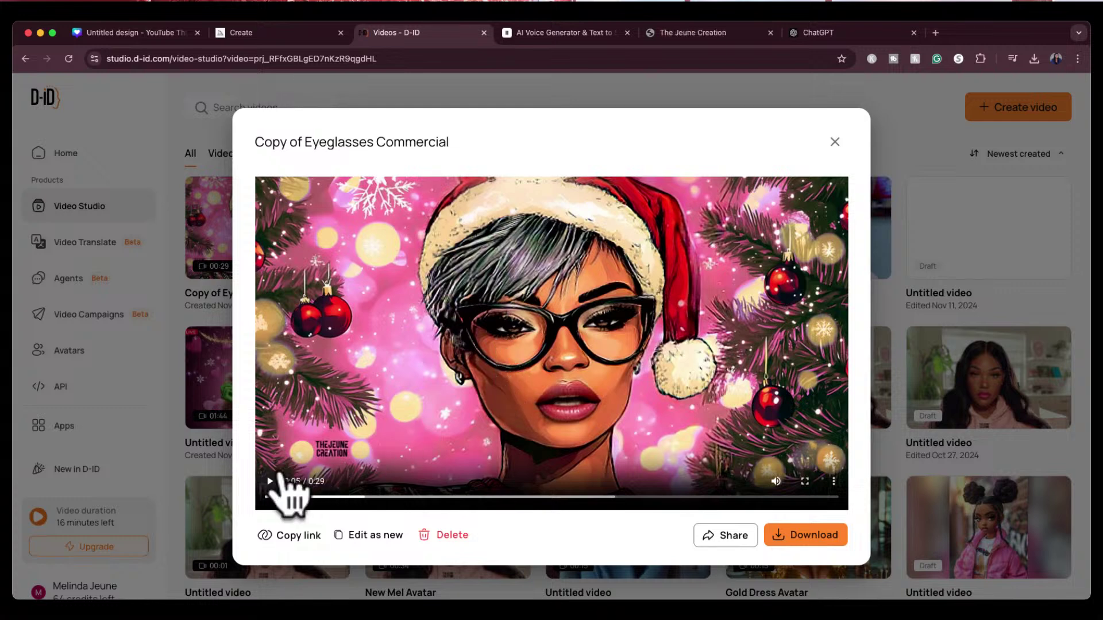
left_click(269, 481)
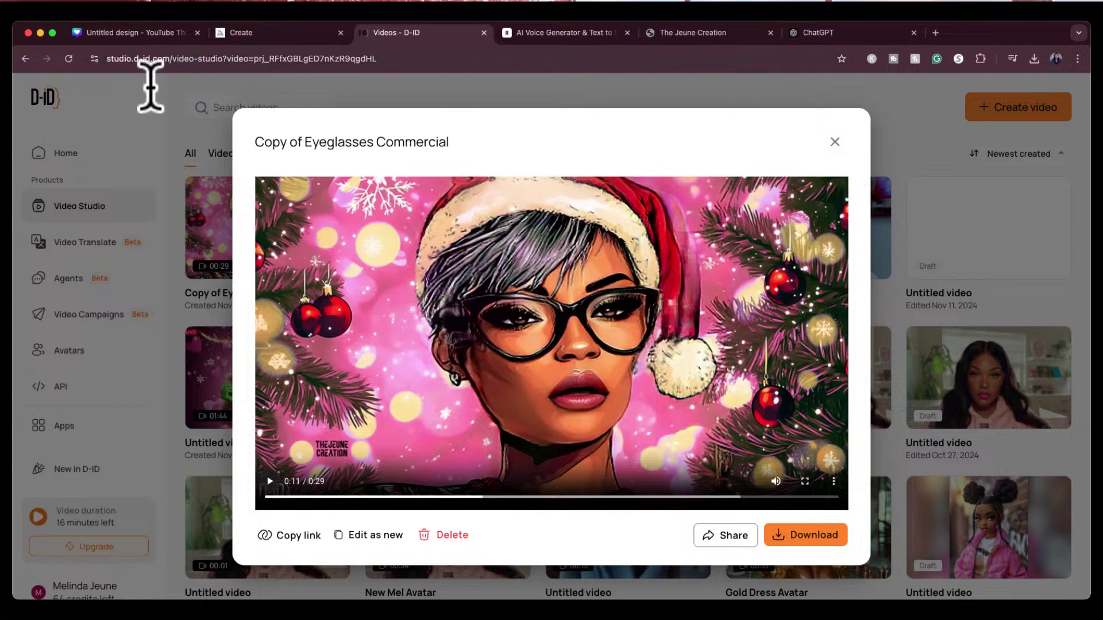
left_click(129, 32)
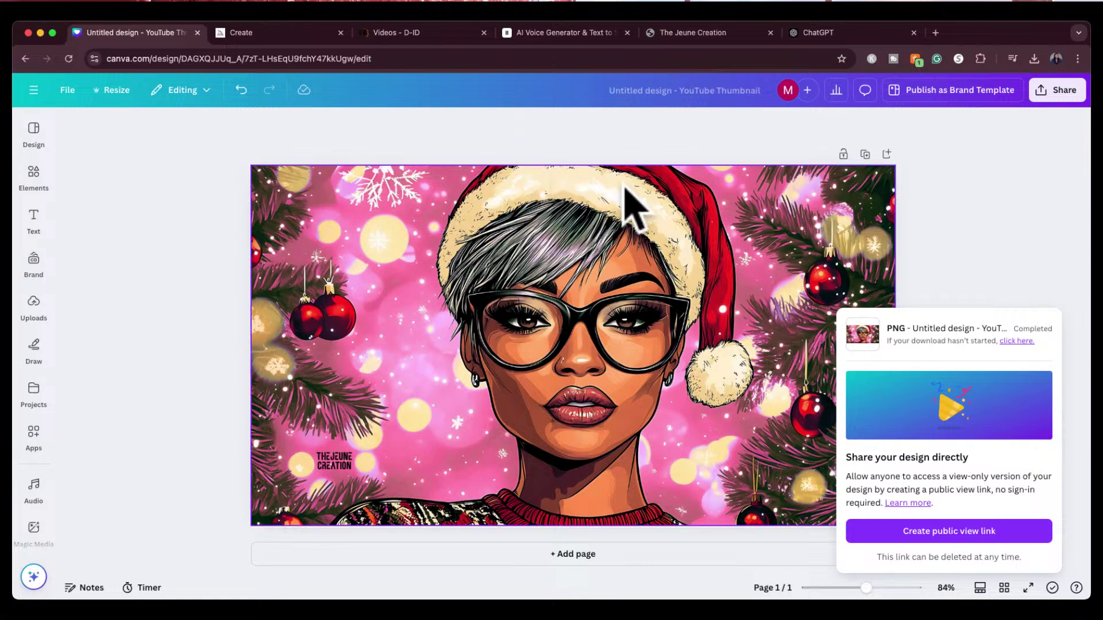
left_click(397, 34)
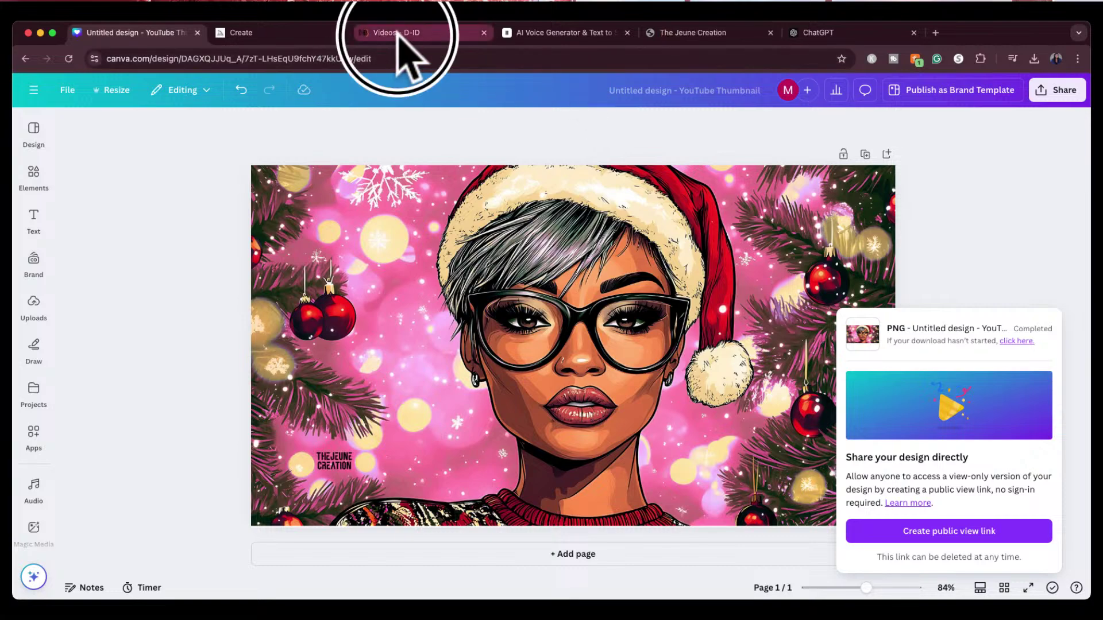
left_click(832, 142)
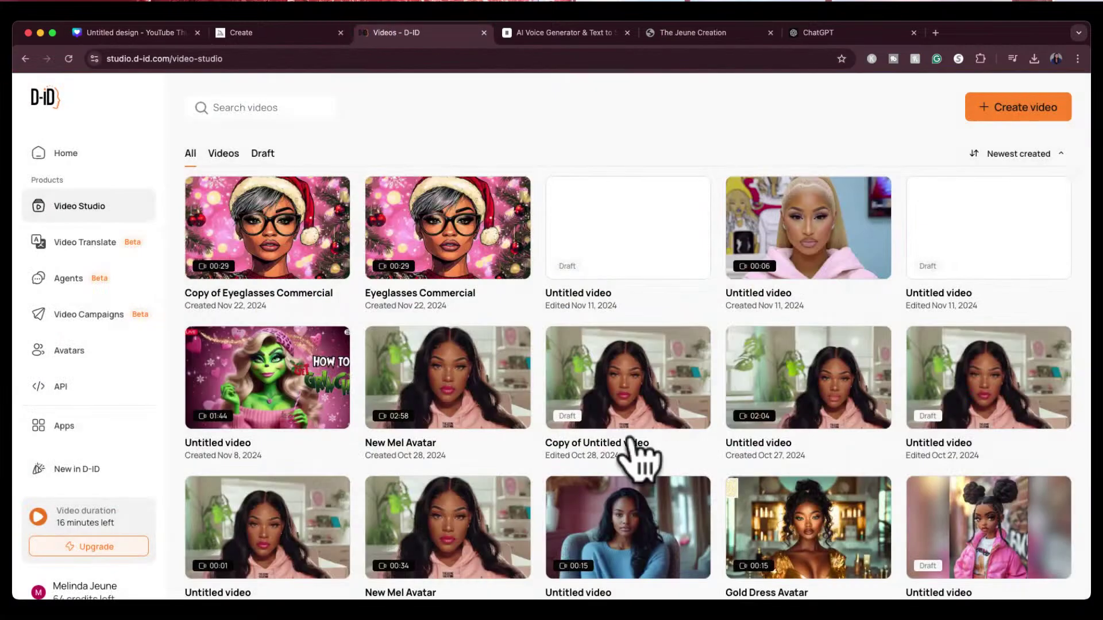
Find the earlier 15-second untitled video of the woman in the blue sweater, play part of it and close its preview.
scroll(640, 456, "down", 3)
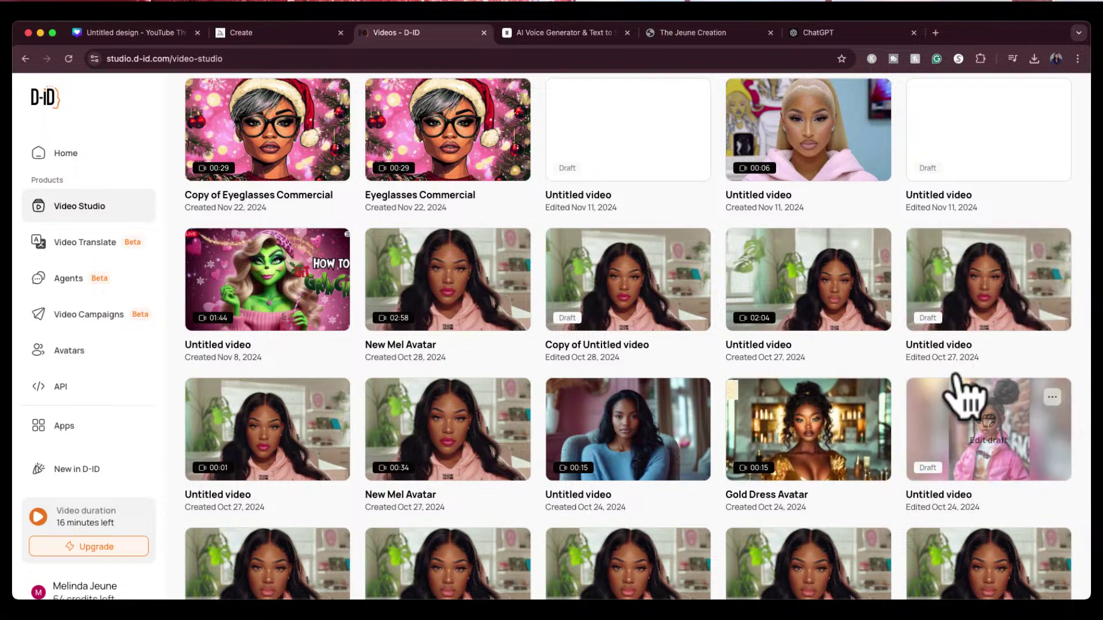
left_click(623, 426)
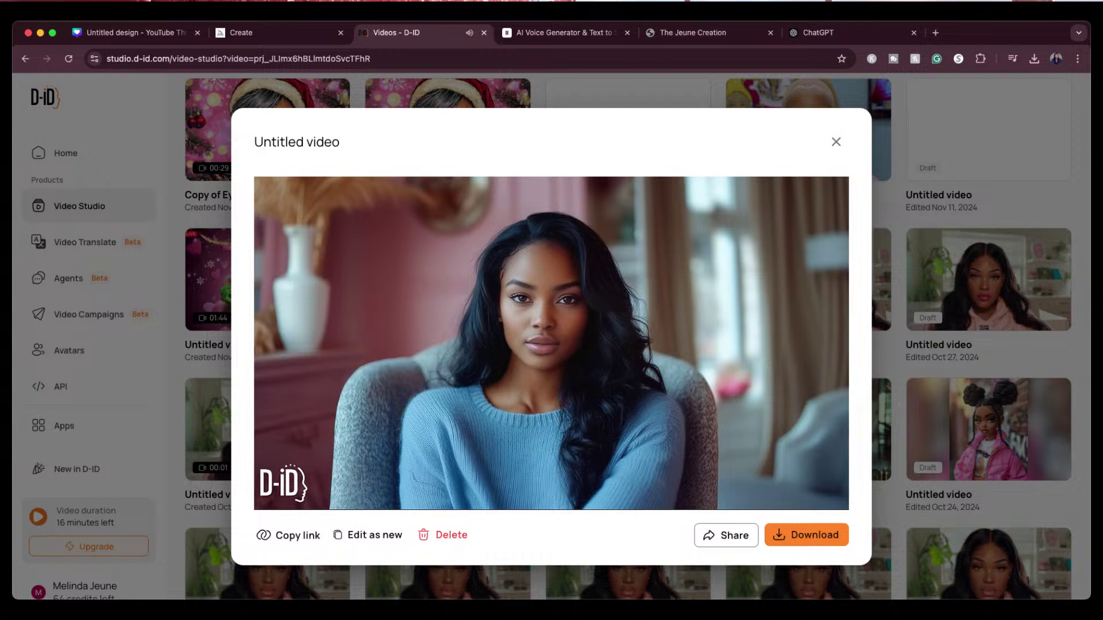
mouse_move(270, 494)
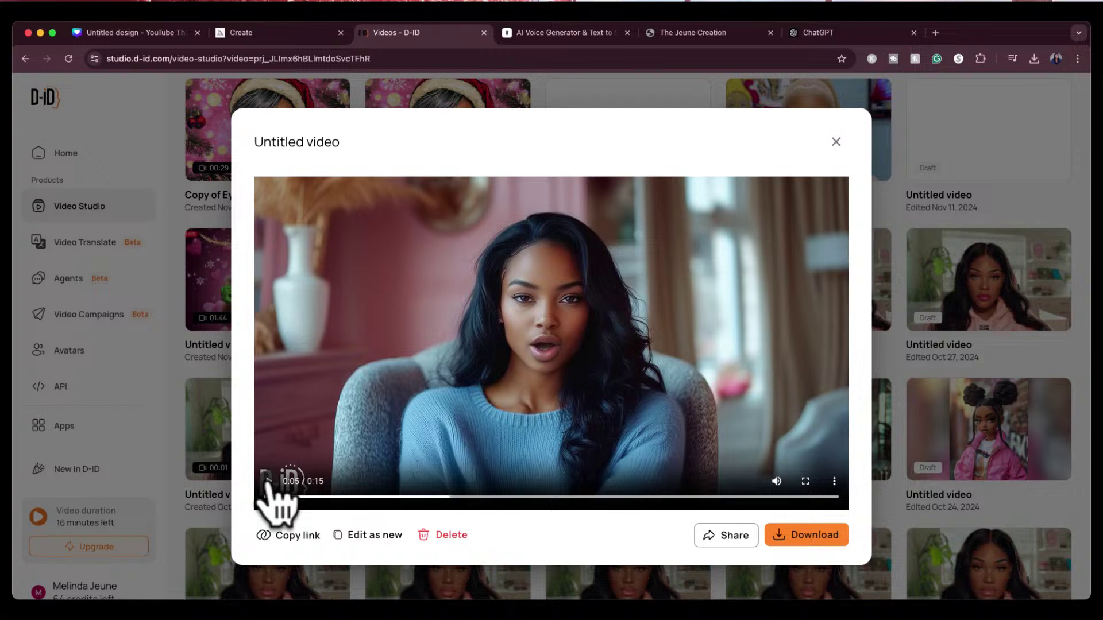
left_click(268, 480)
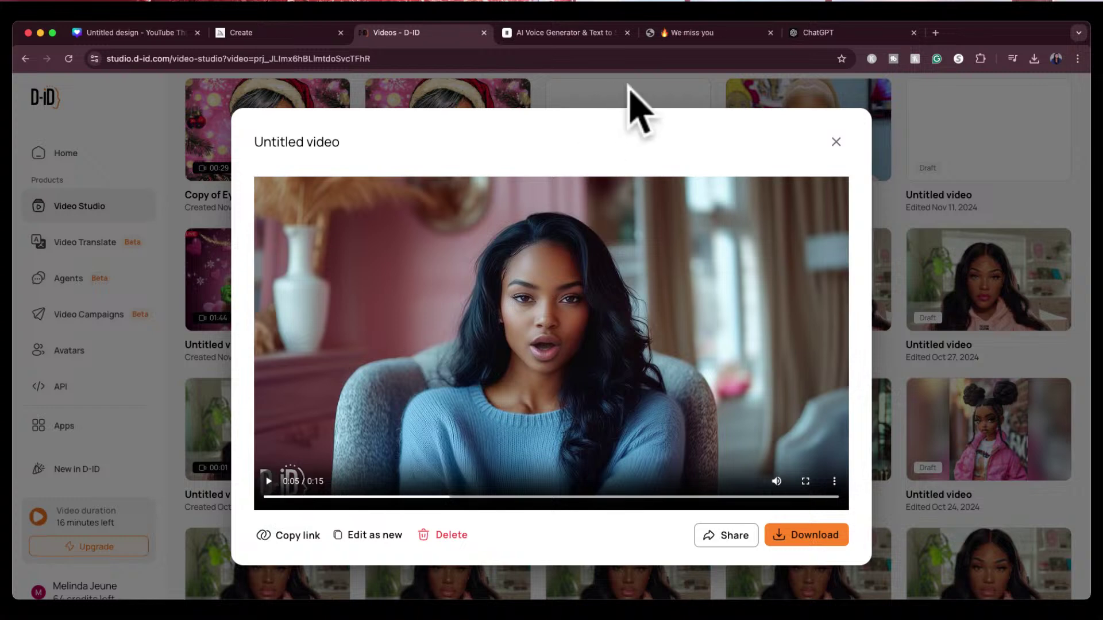
left_click(836, 145)
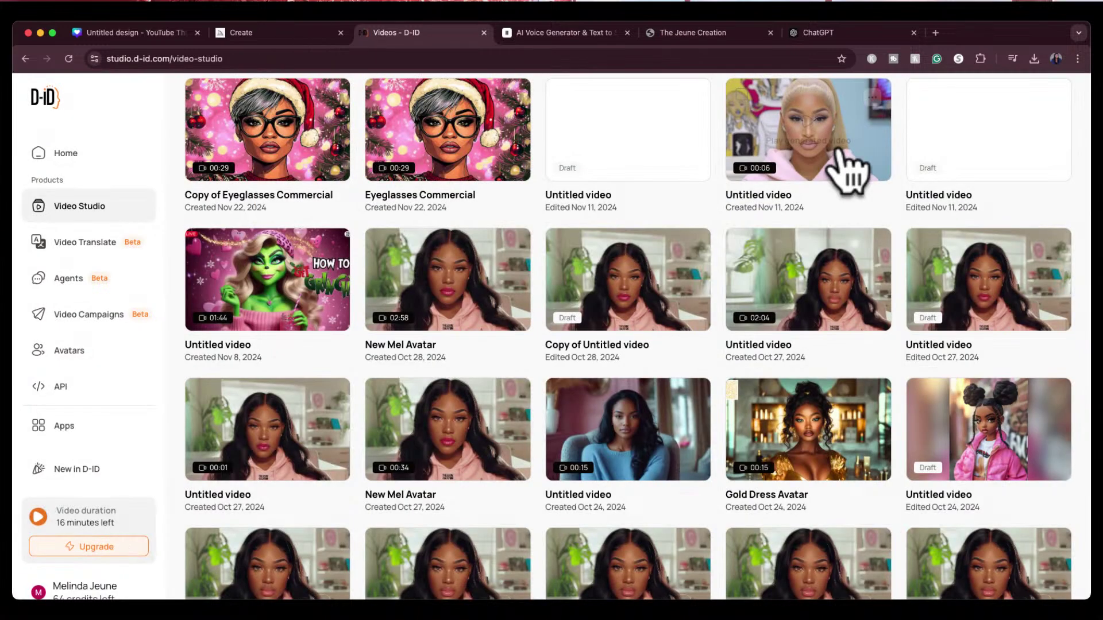
Switch to the Canva YouTube Thumbnail design, dismiss the download and sharing notice, and select the Christmas character image.
left_click(159, 38)
left_click(980, 246)
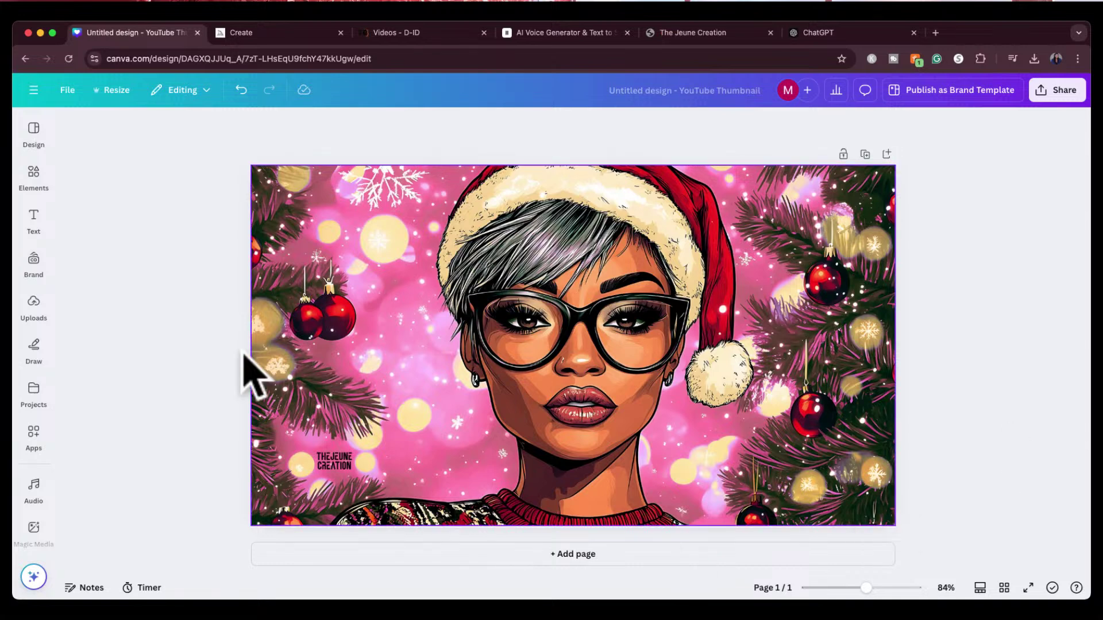
left_click(385, 308)
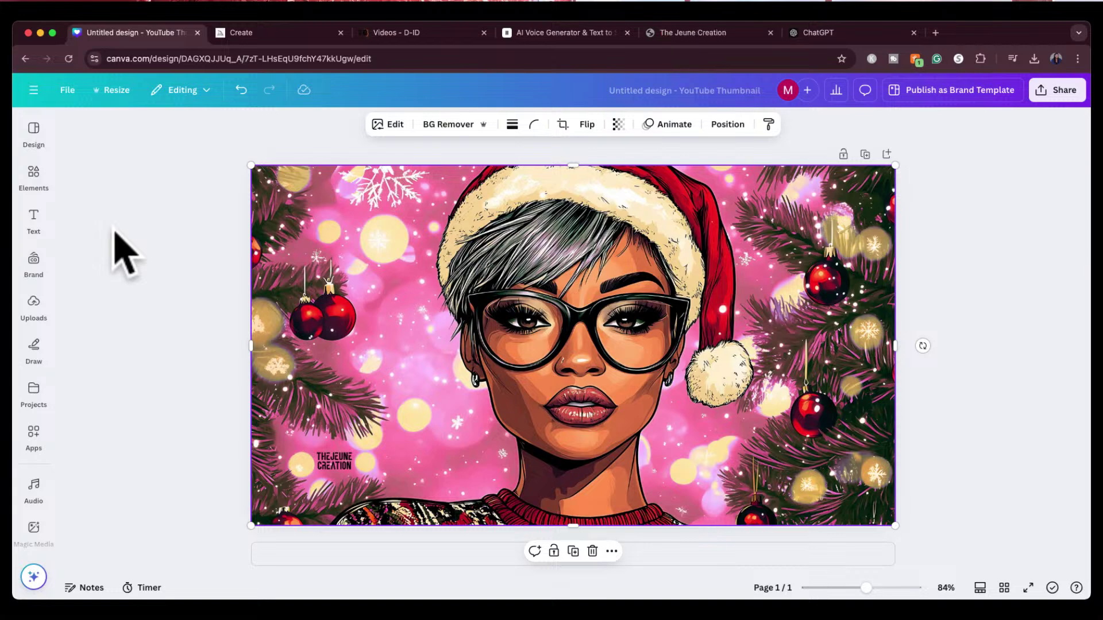
Switch to Midjourney and generate a 1.5x zoomed-out version of the Santa hat woman image, returning to the creations feed.
left_click(266, 33)
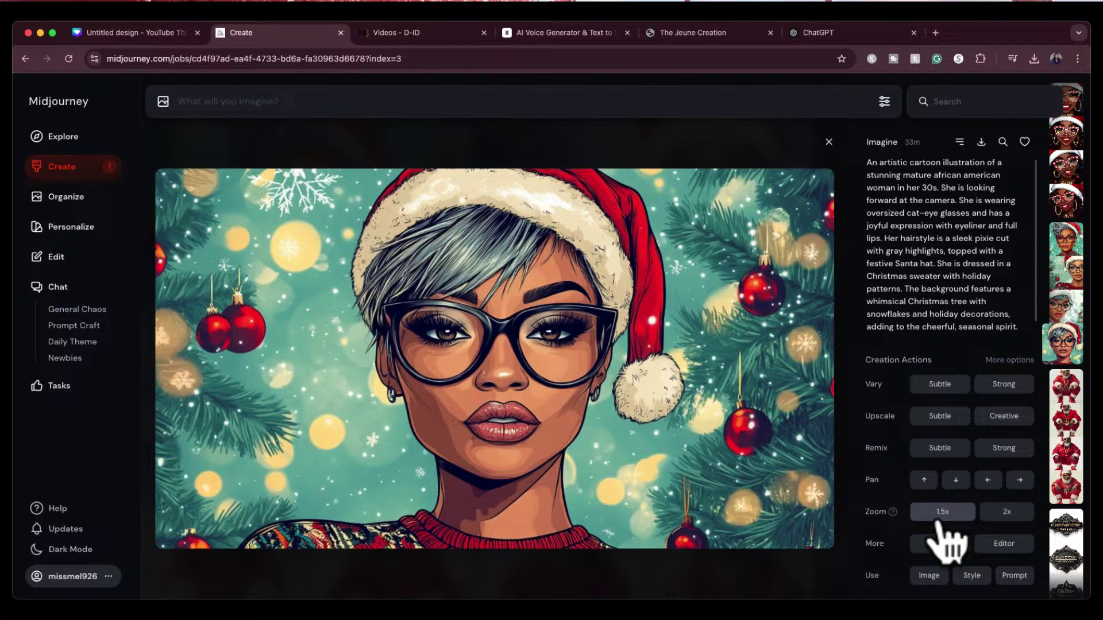
left_click(939, 519)
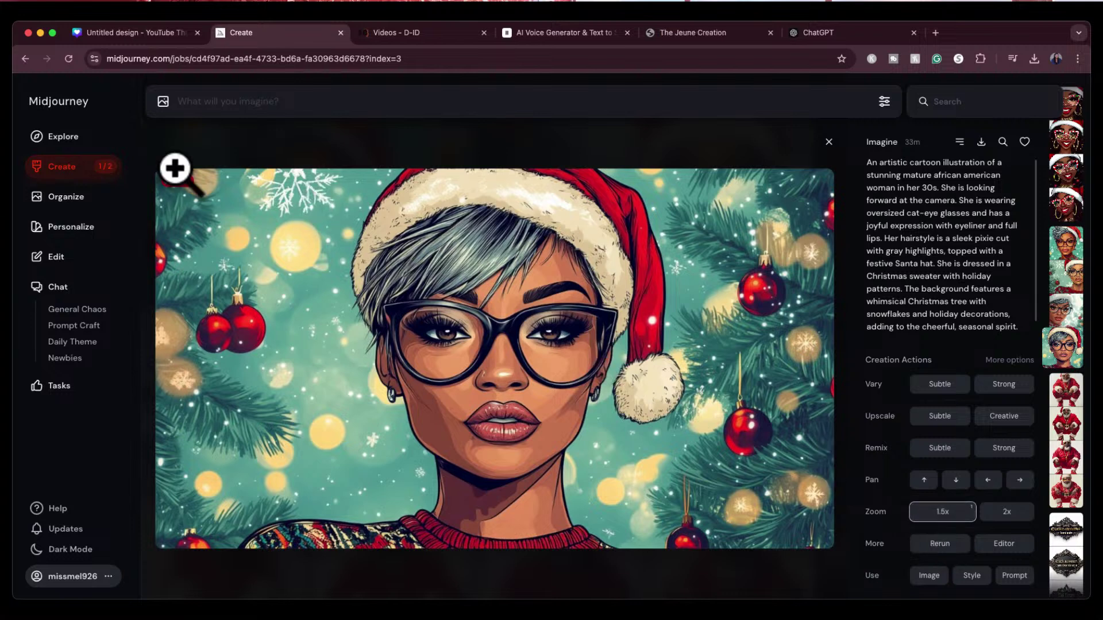
left_click(69, 180)
Look through the creations feed and view the fourth image of the smiling woman in candy cane glasses enlarged.
scroll(368, 278, "down", 3)
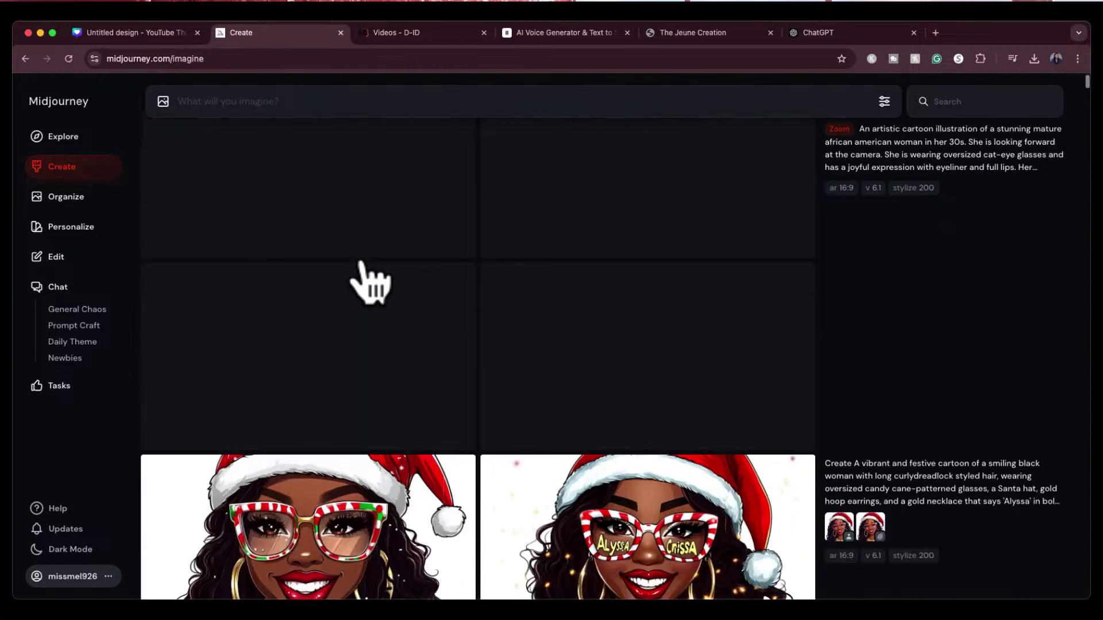
scroll(373, 282, "down", 2)
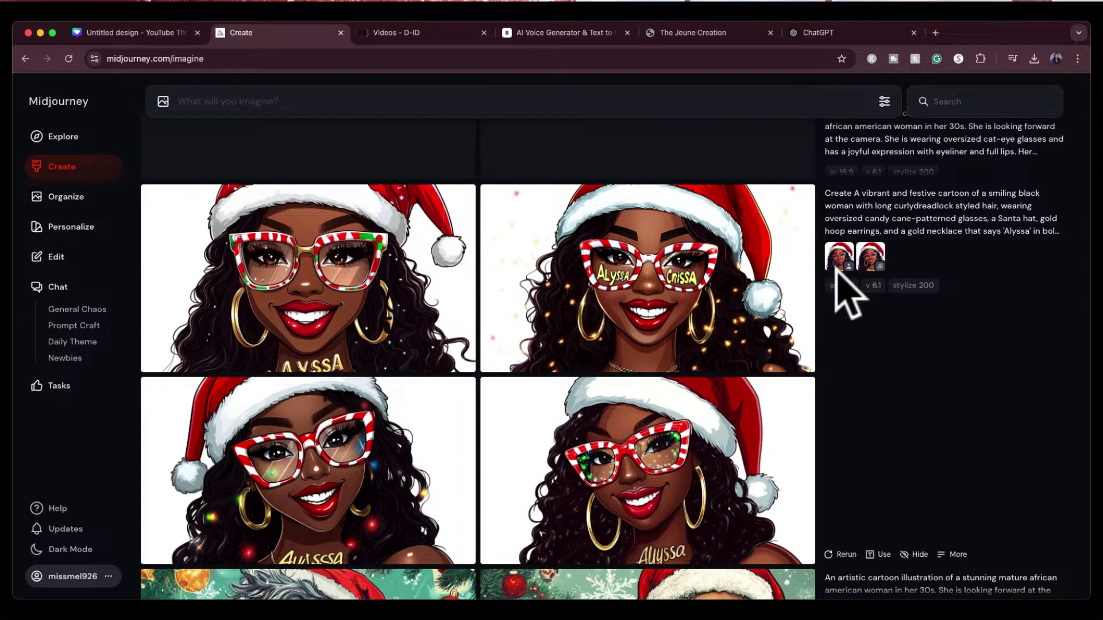
scroll(626, 343, "down", 1)
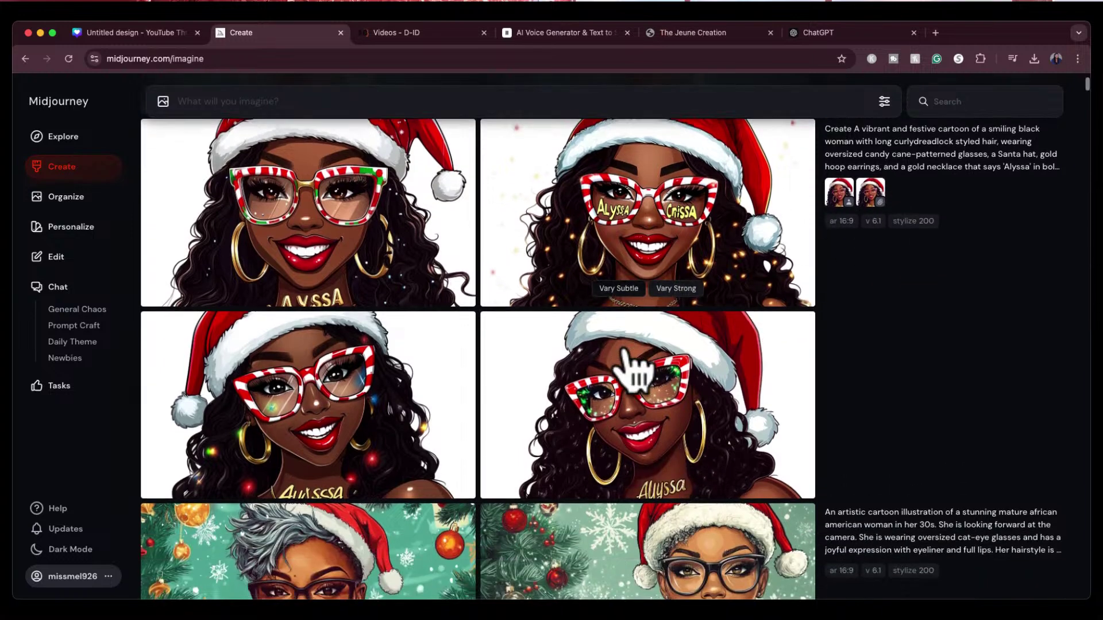
left_click(627, 409)
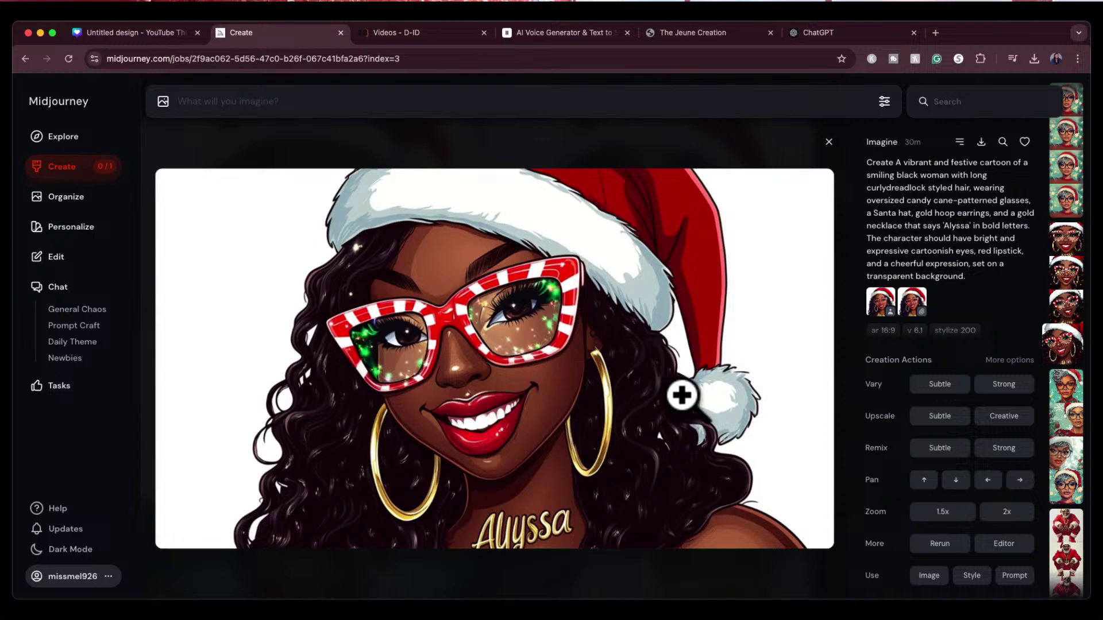
left_click(828, 142)
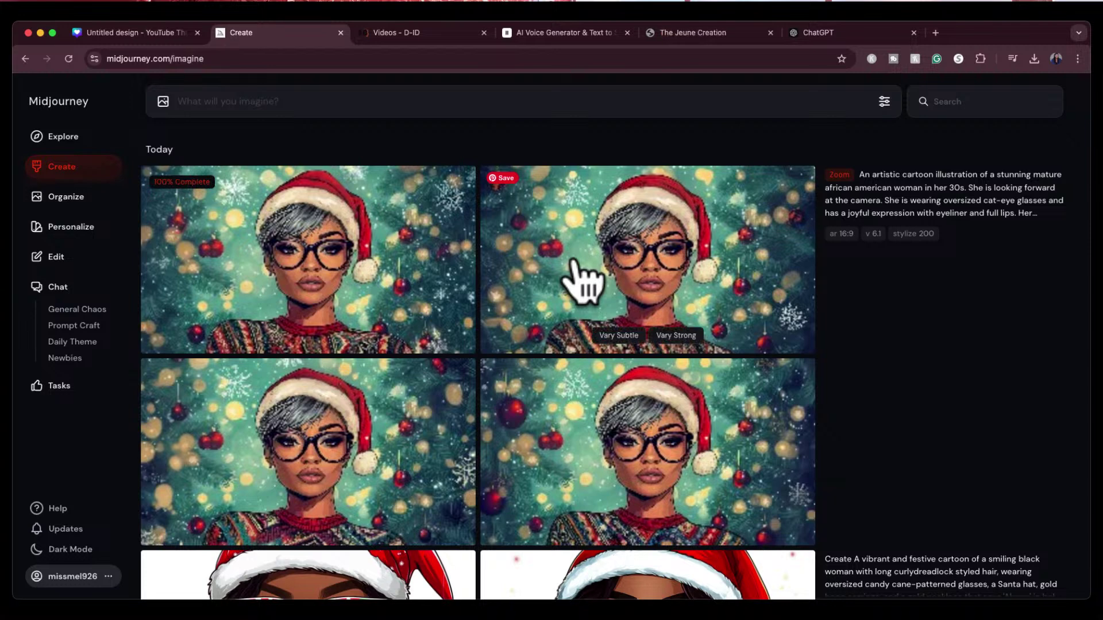
Switch to Canva and generate a freeform Magic Expand of the thumbnail image, extending its upper edge above the Santa hat.
left_click(155, 34)
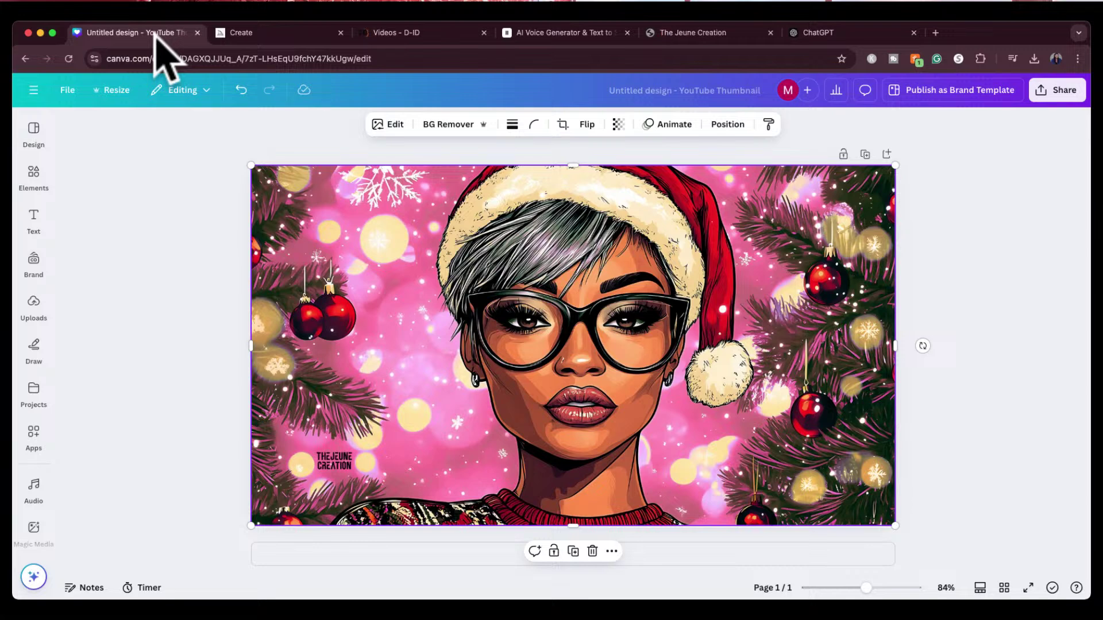
left_click(359, 303)
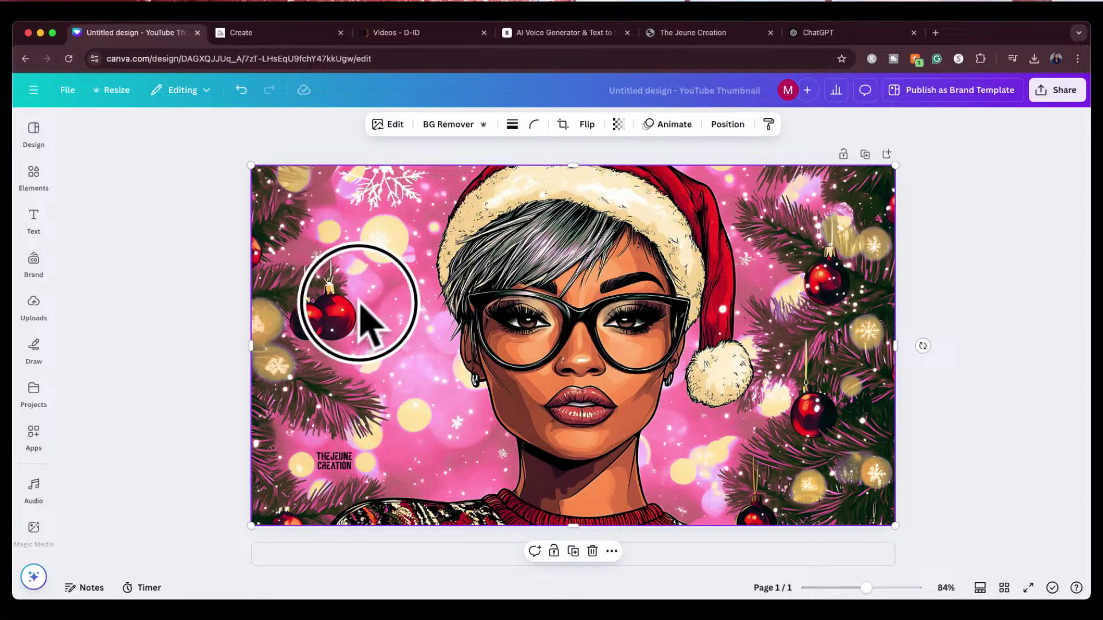
left_click(391, 125)
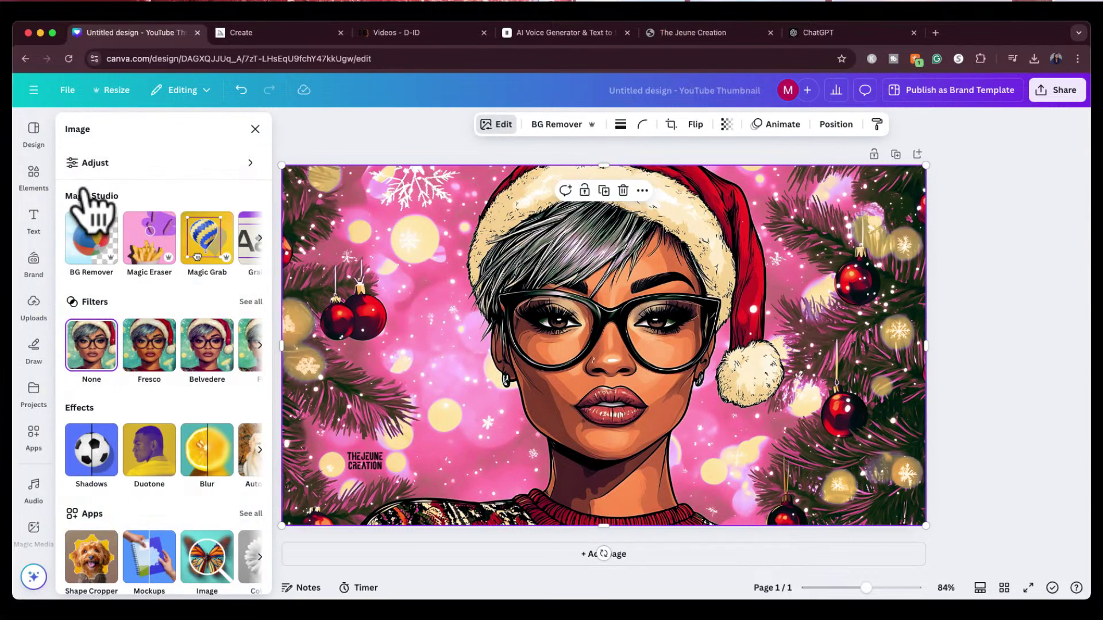
left_click(259, 239)
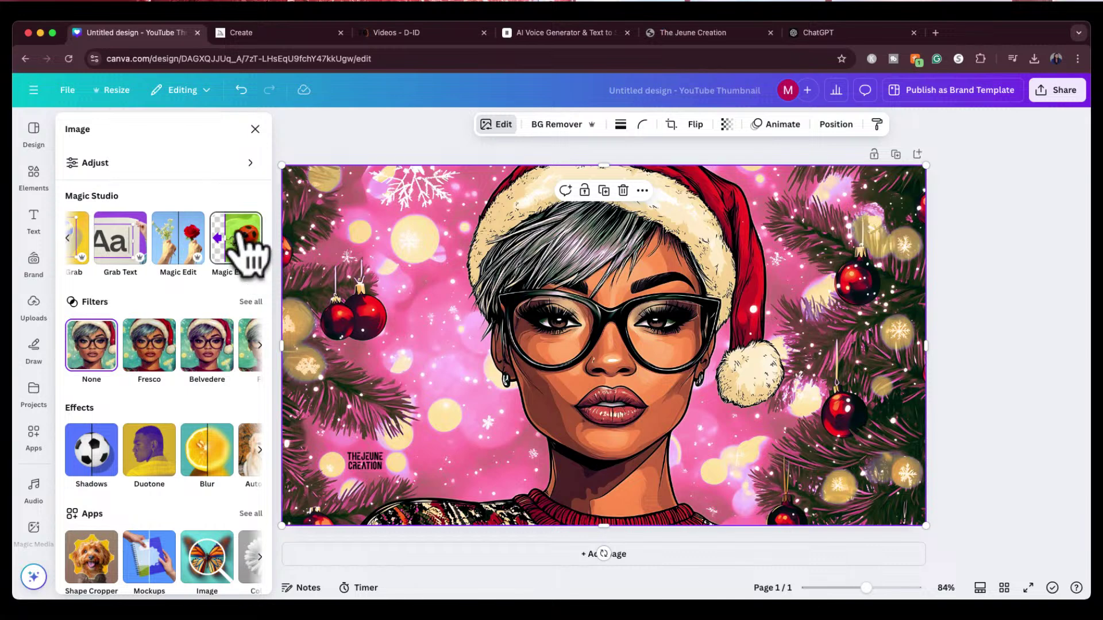
left_click(245, 247)
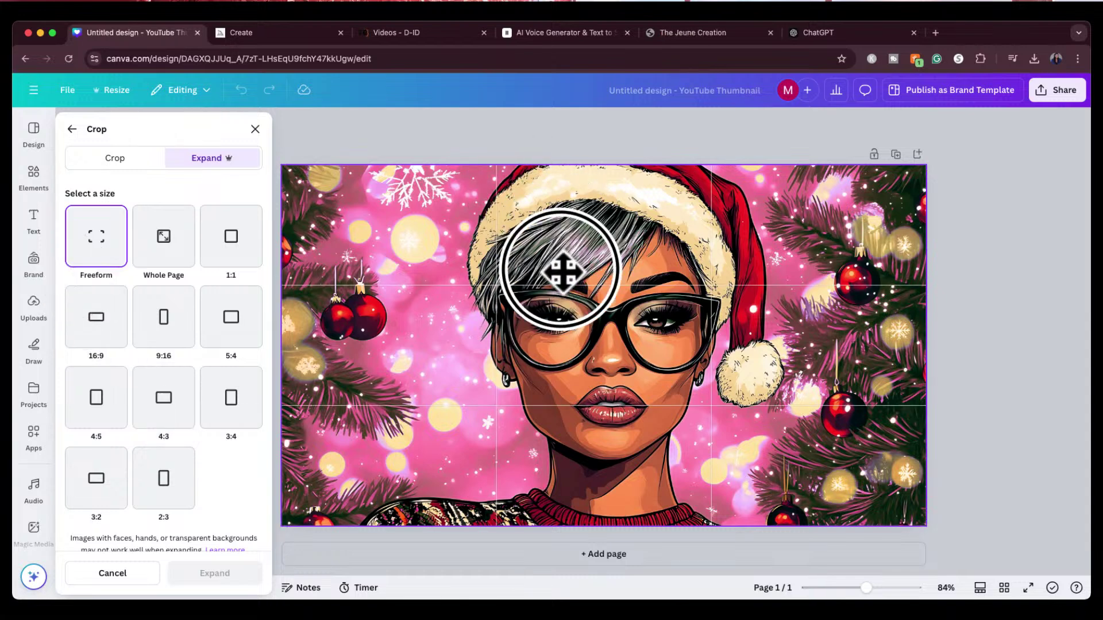
left_click_drag(283, 167, 277, 112)
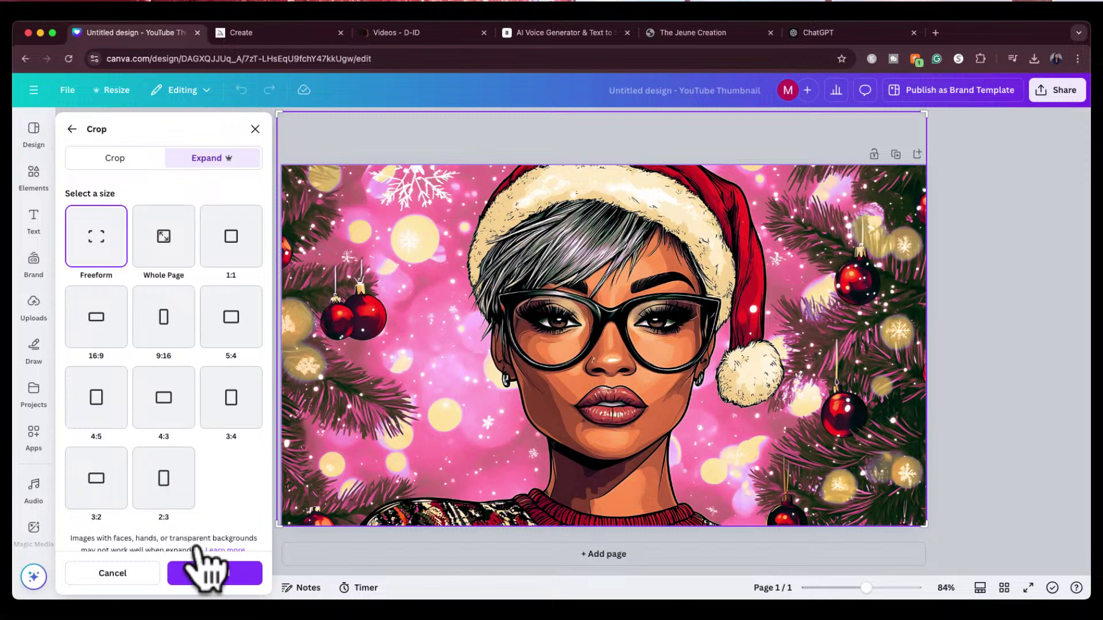
left_click(213, 579)
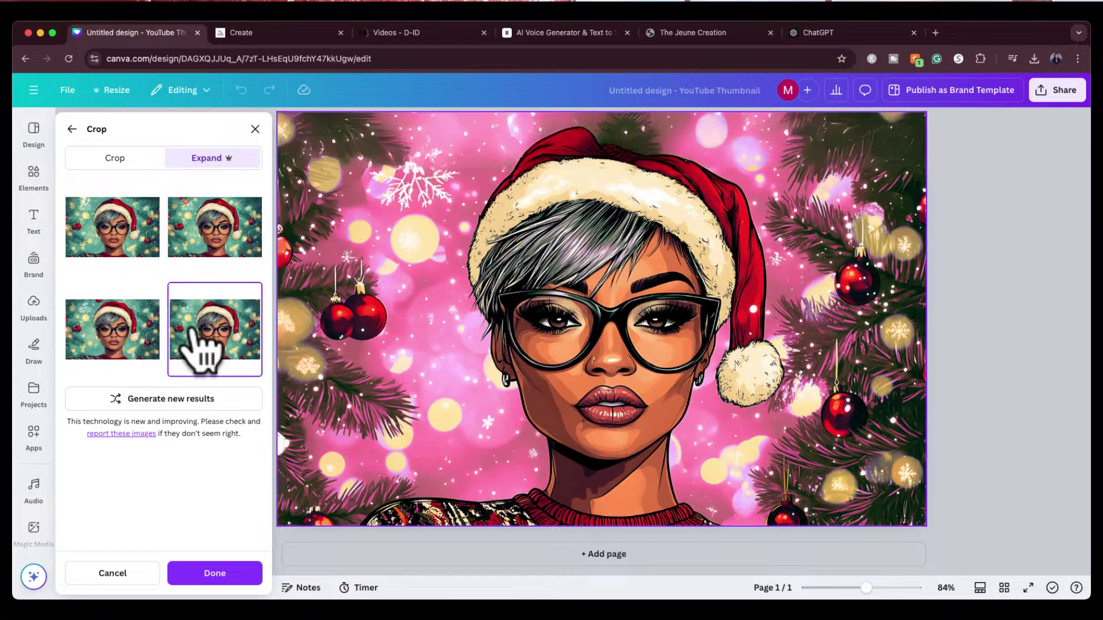
Compare the second and third expanded results and apply the third one to the image.
left_click(205, 242)
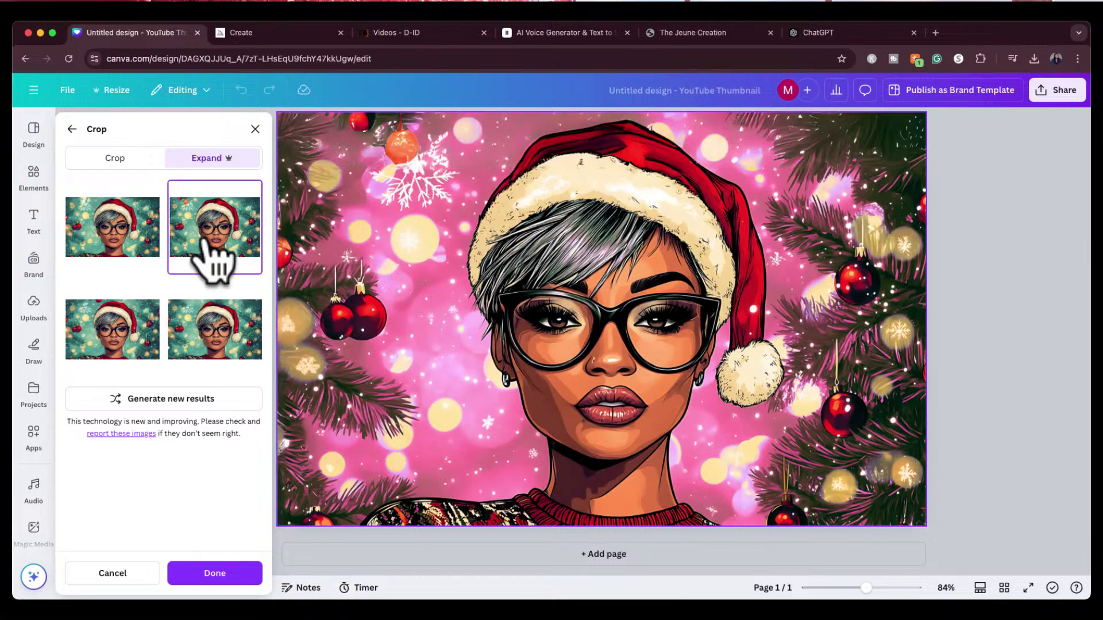
left_click(120, 315)
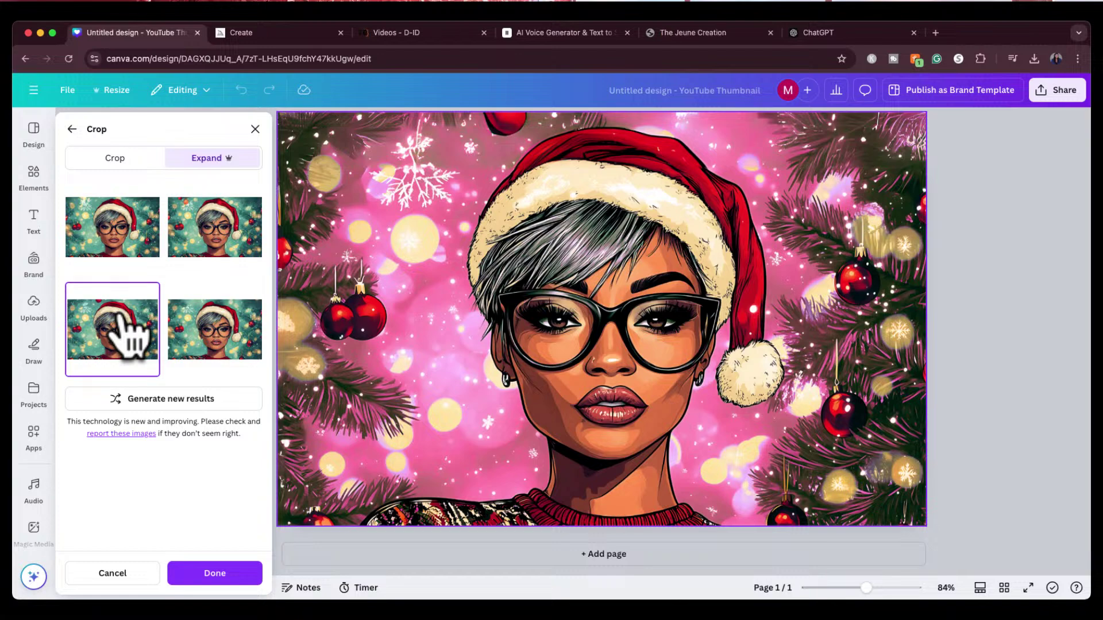
left_click(215, 575)
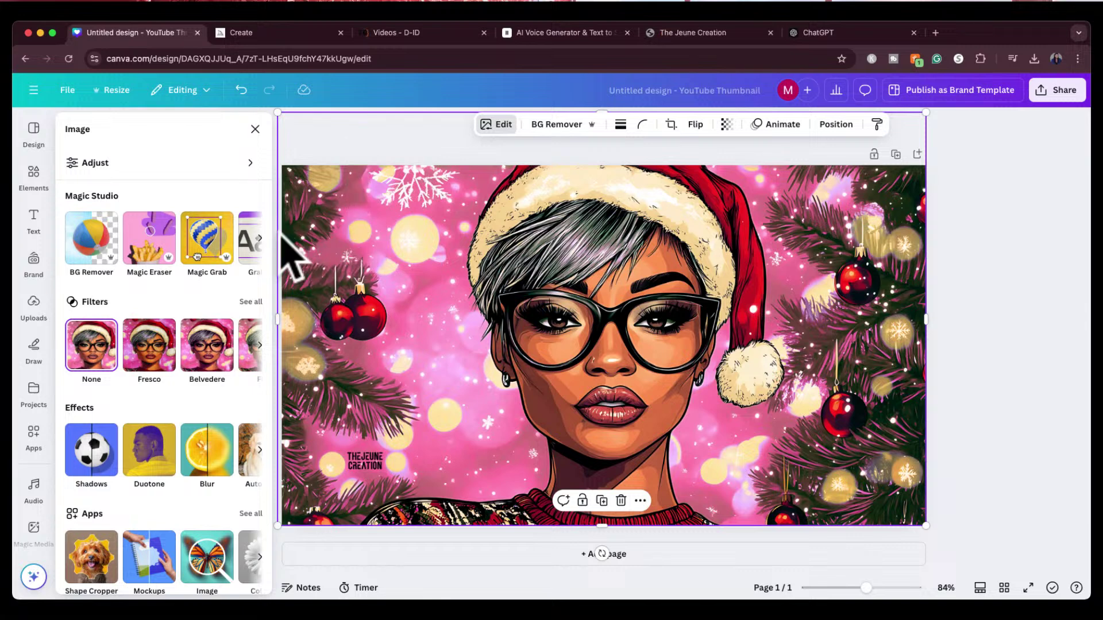
left_click(258, 238)
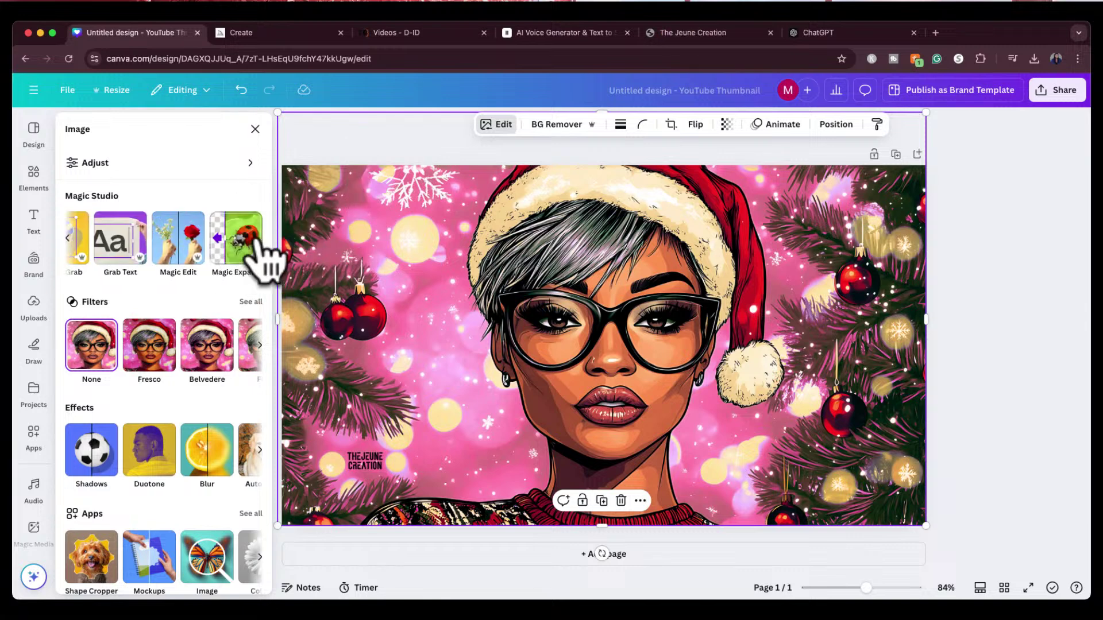
left_click(230, 247)
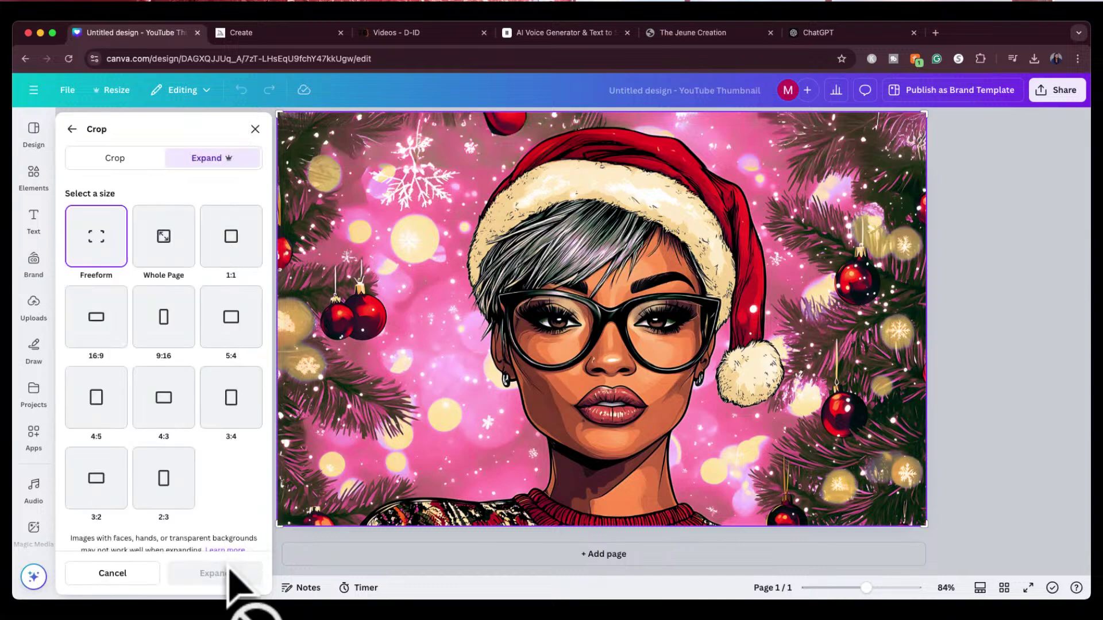
left_click(254, 130)
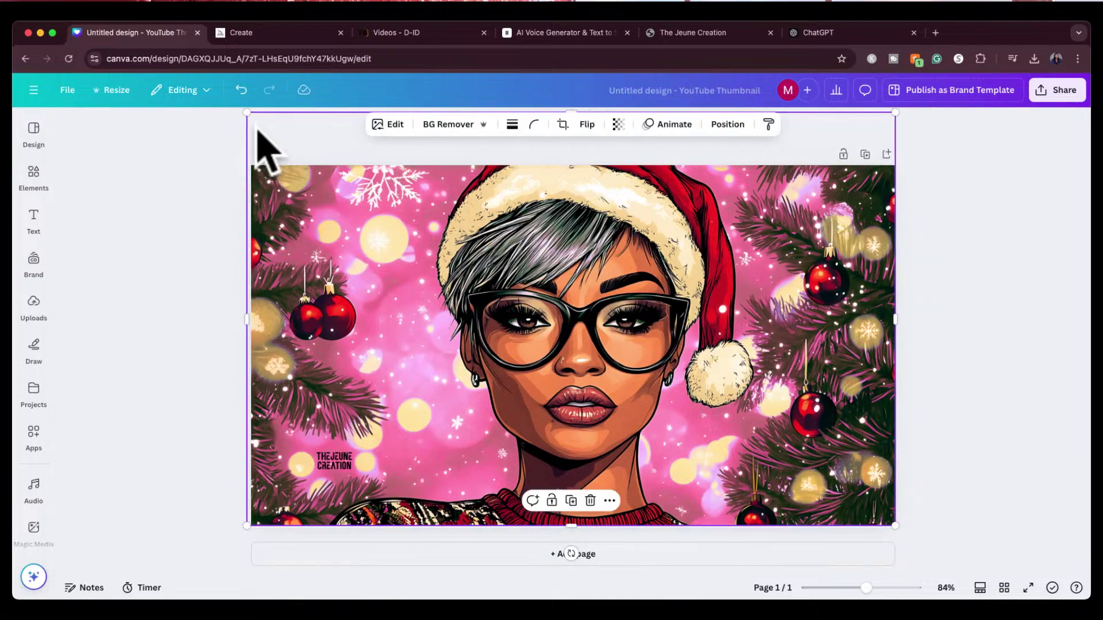
left_click(388, 124)
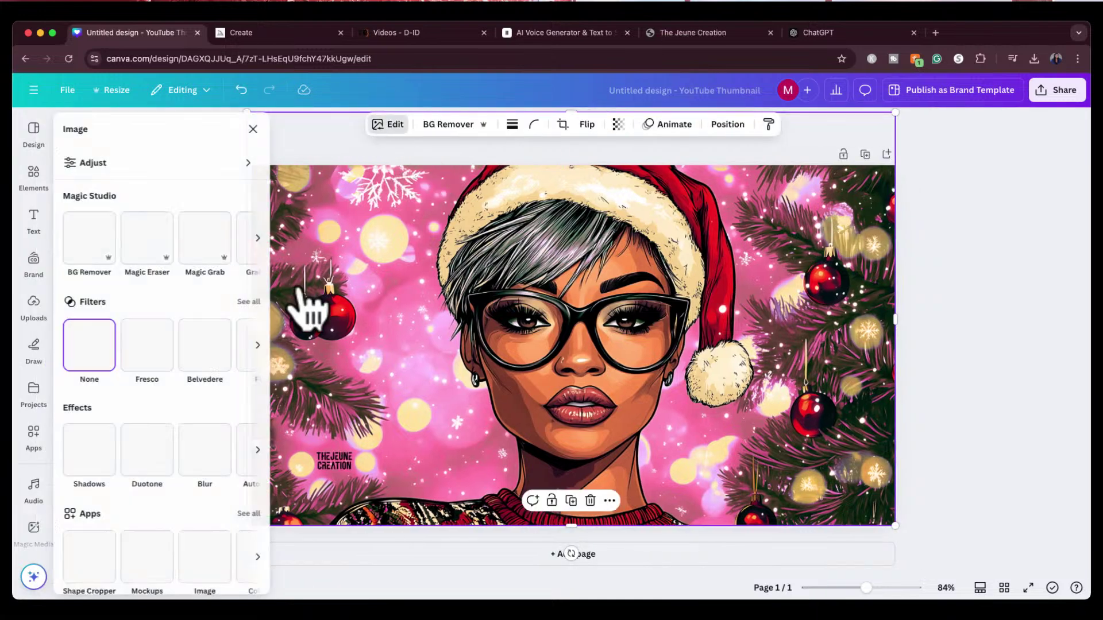
left_click(257, 238)
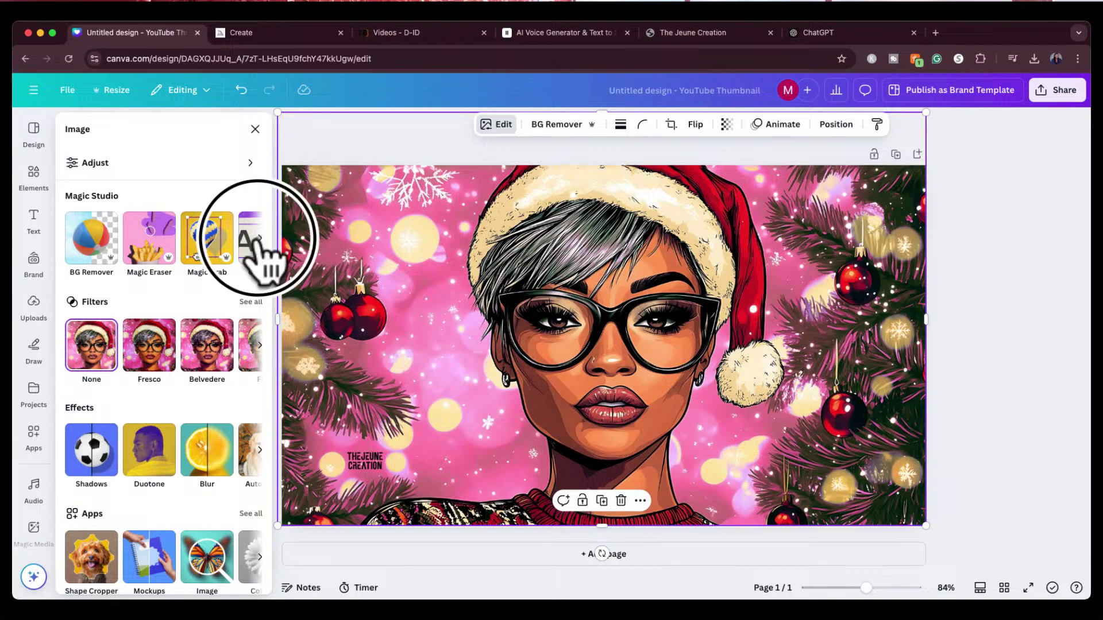
left_click(244, 255)
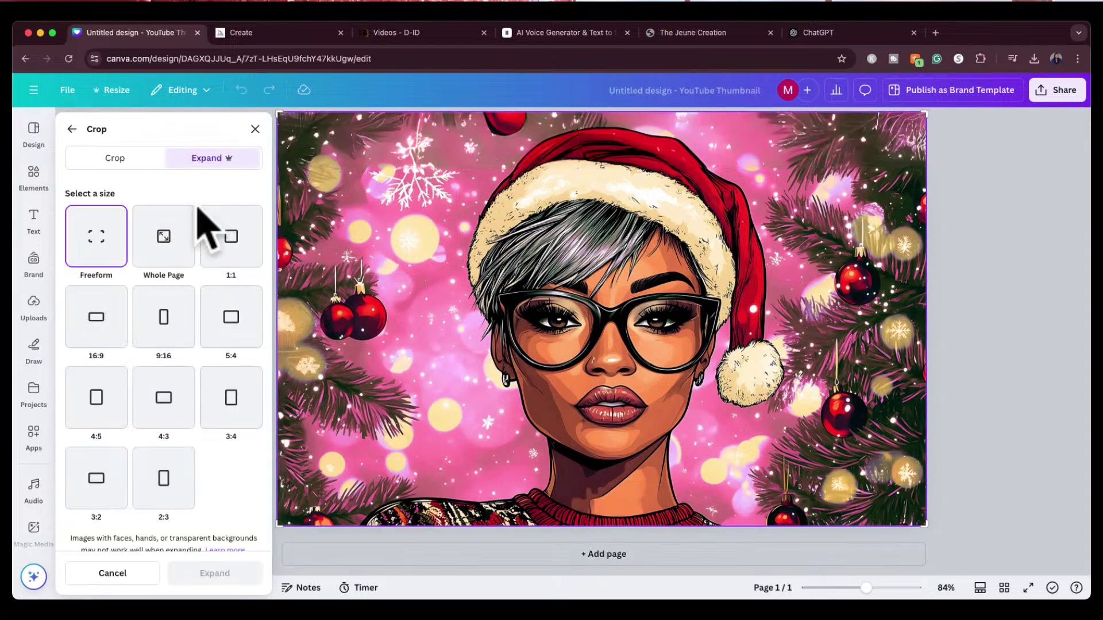
scroll(228, 511, "down", 1)
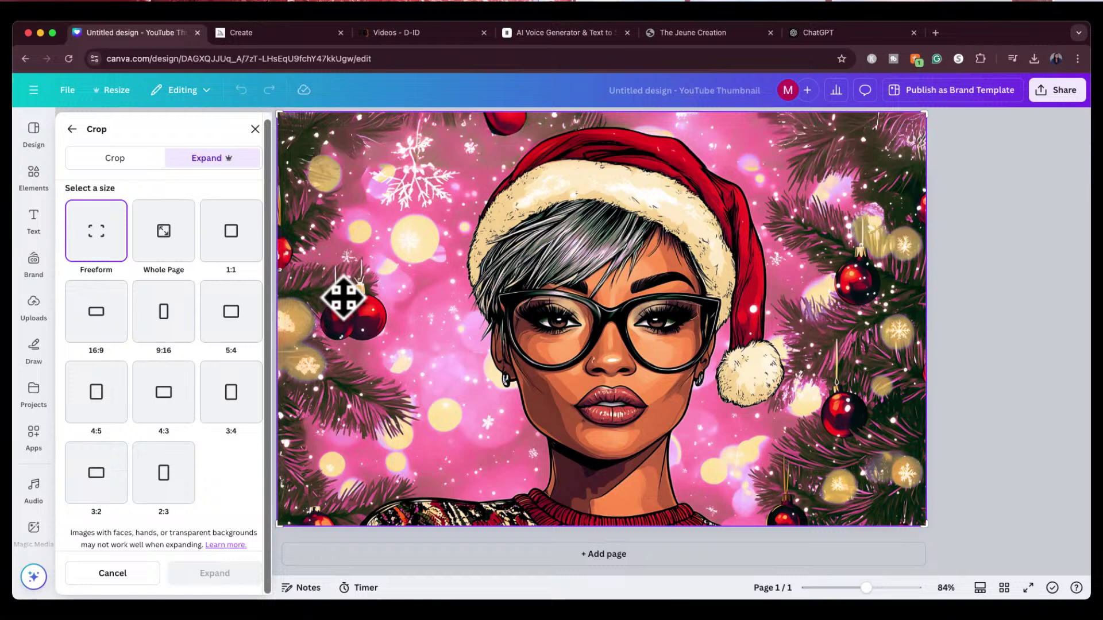
left_click(972, 293)
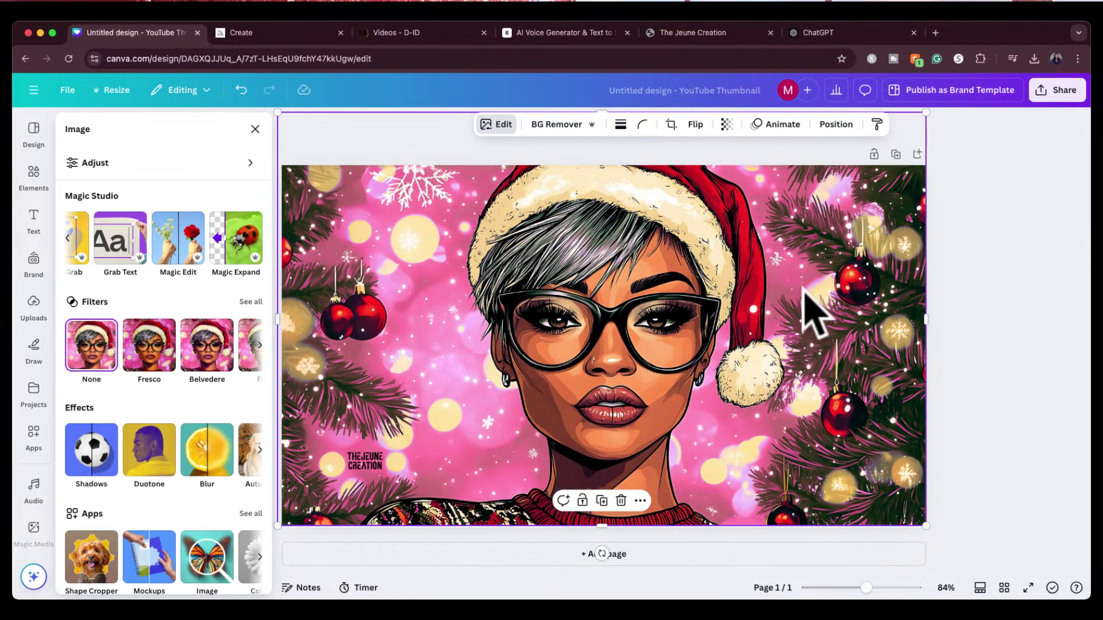
left_click(957, 221)
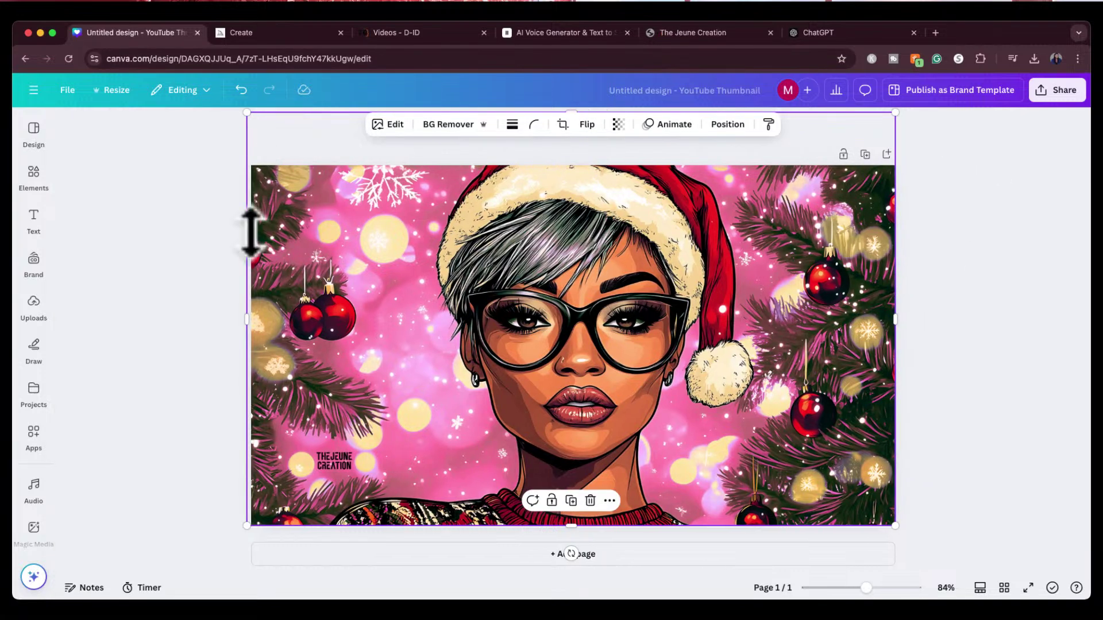
left_click(184, 175)
left_click(357, 207)
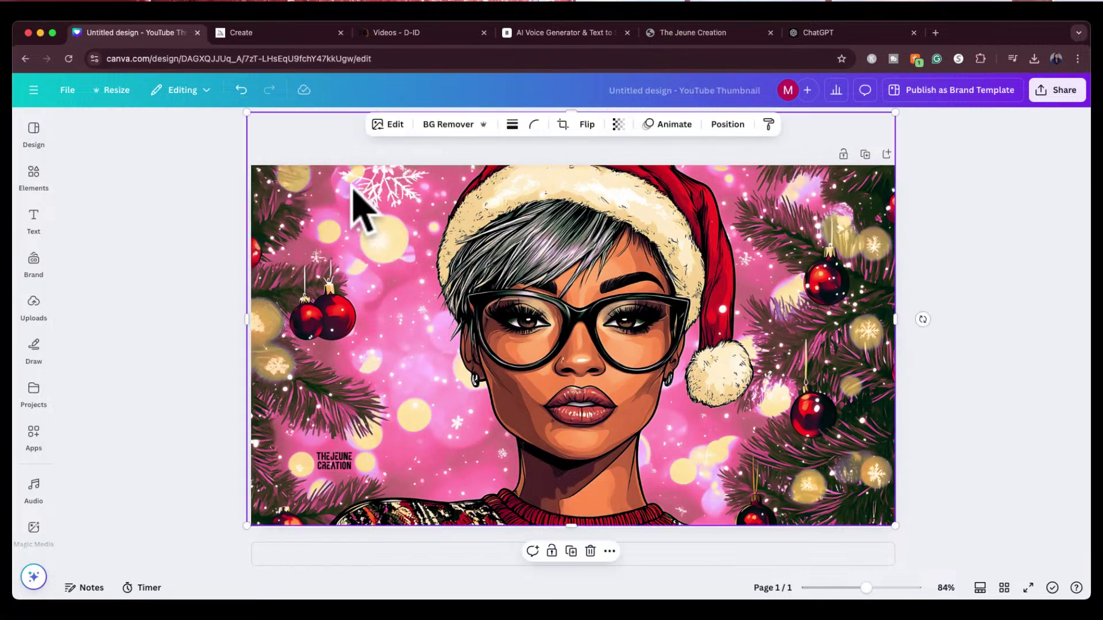
left_click(379, 124)
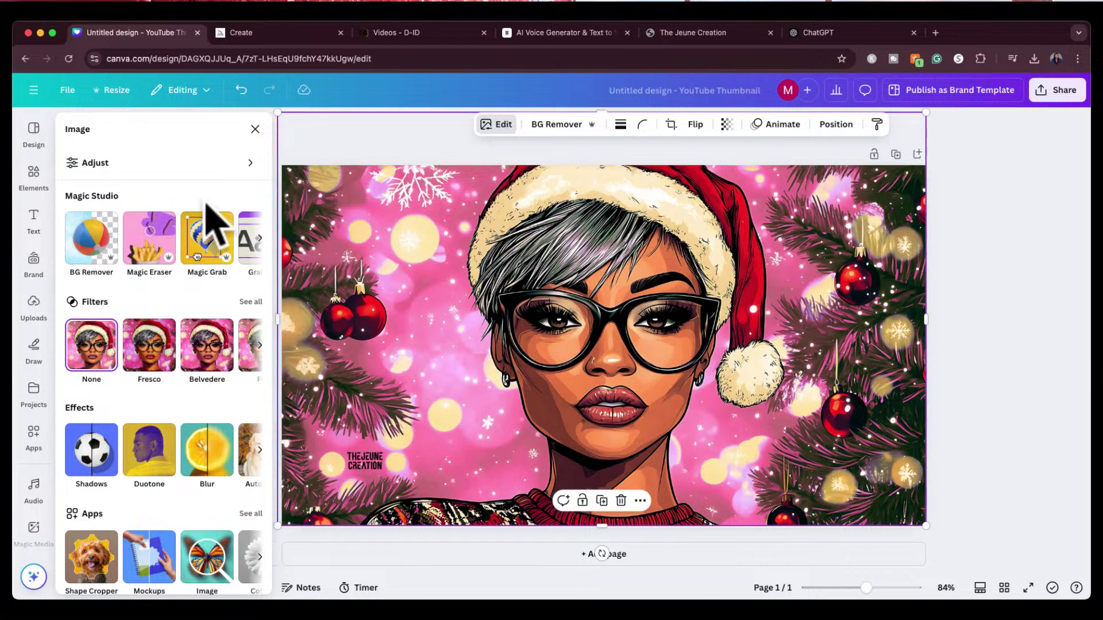
scroll(232, 258, "right", 3)
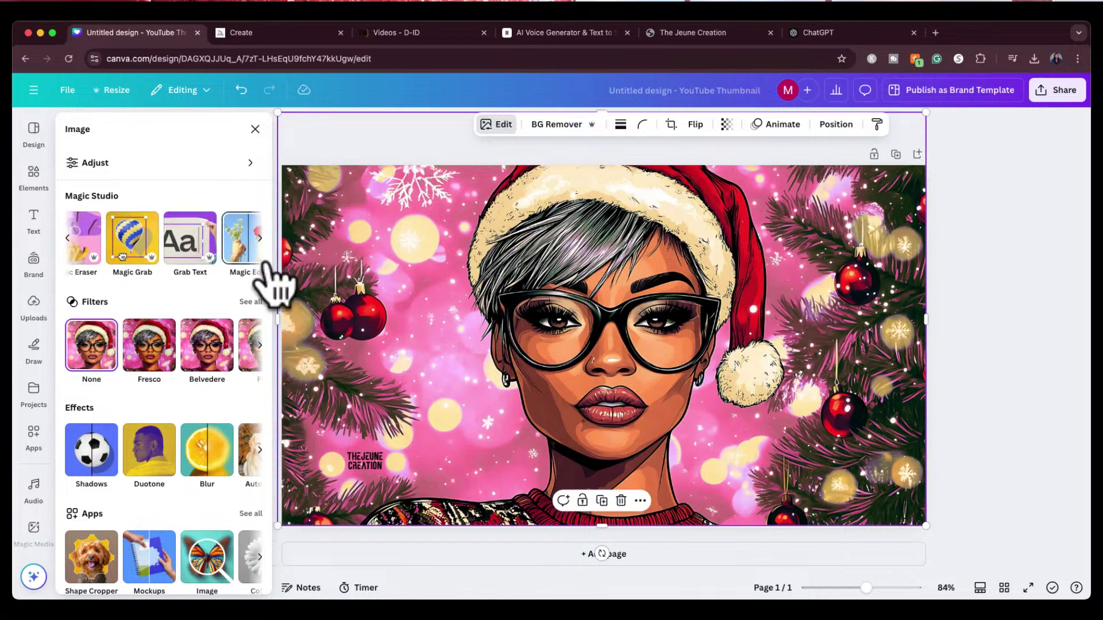
Move the expanded image down on the page to show the whole Santa hat, and shrink it slightly.
mouse_move(599, 525)
left_mouse_down()
mouse_move(595, 492)
mouse_move(596, 527)
left_mouse_up()
left_click_drag(596, 319, 595, 369)
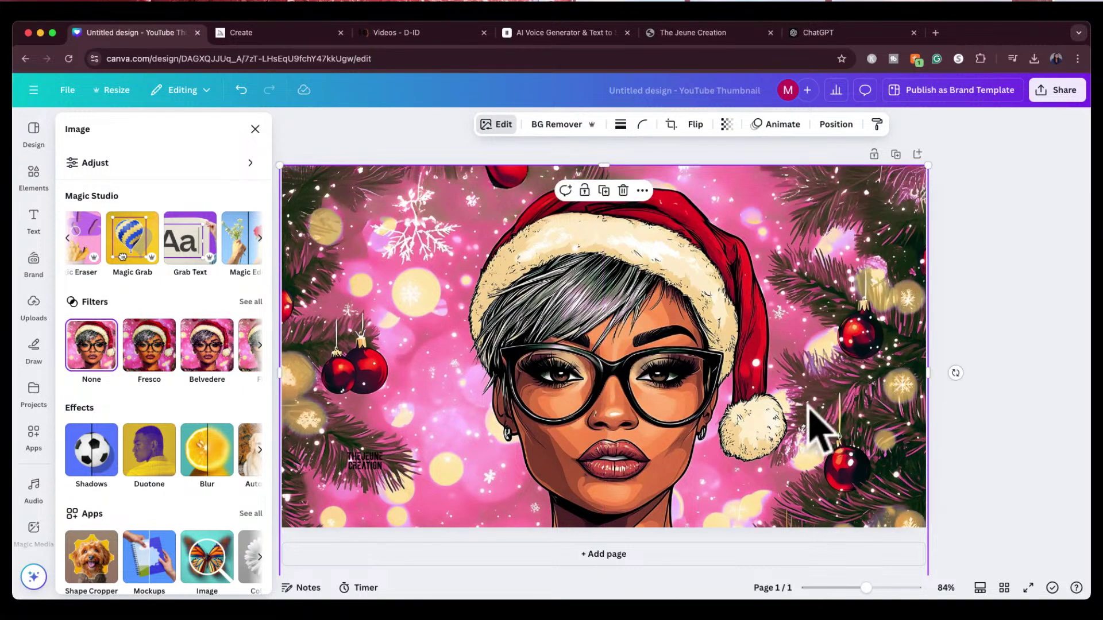
scroll(911, 531, "down", 1)
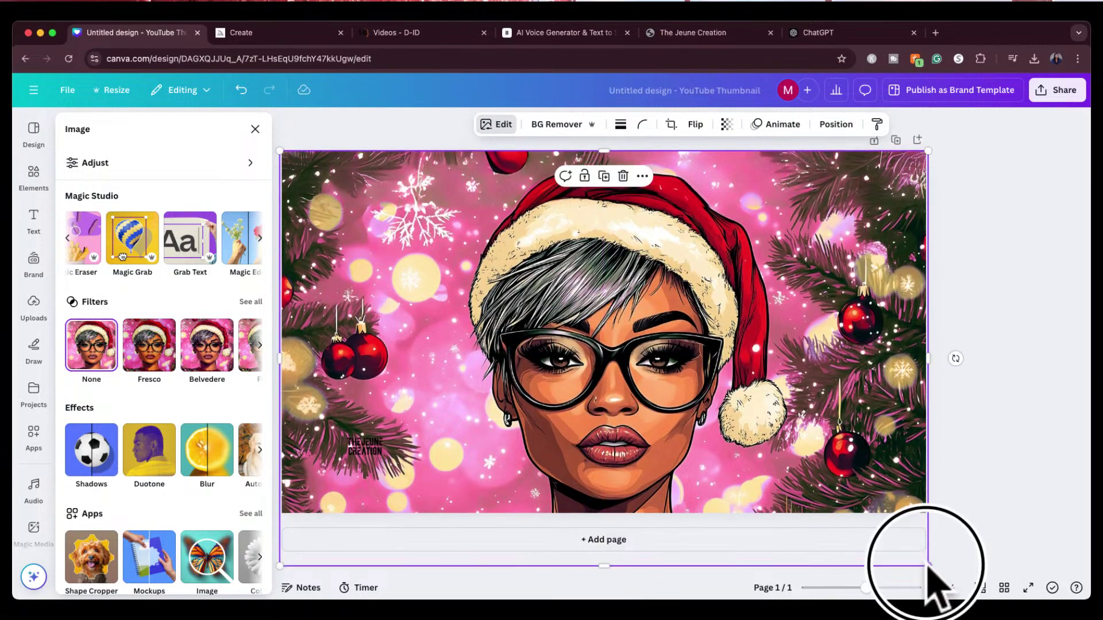
mouse_move(927, 566)
left_mouse_down()
mouse_move(890, 556)
mouse_move(918, 557)
left_mouse_up()
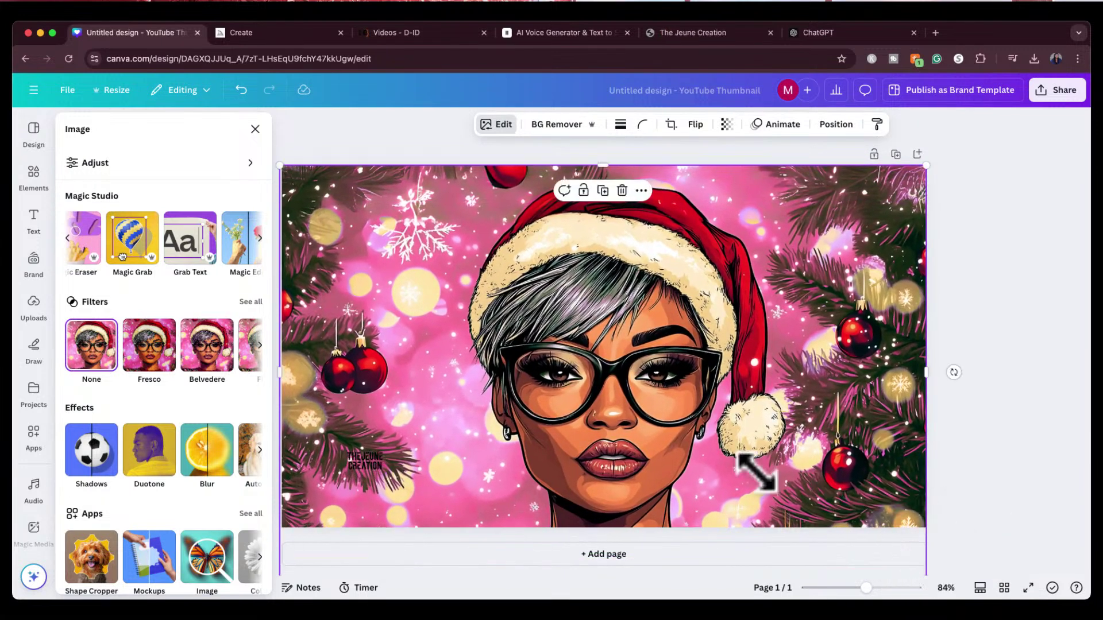
left_click_drag(733, 482, 729, 458)
left_click(963, 451)
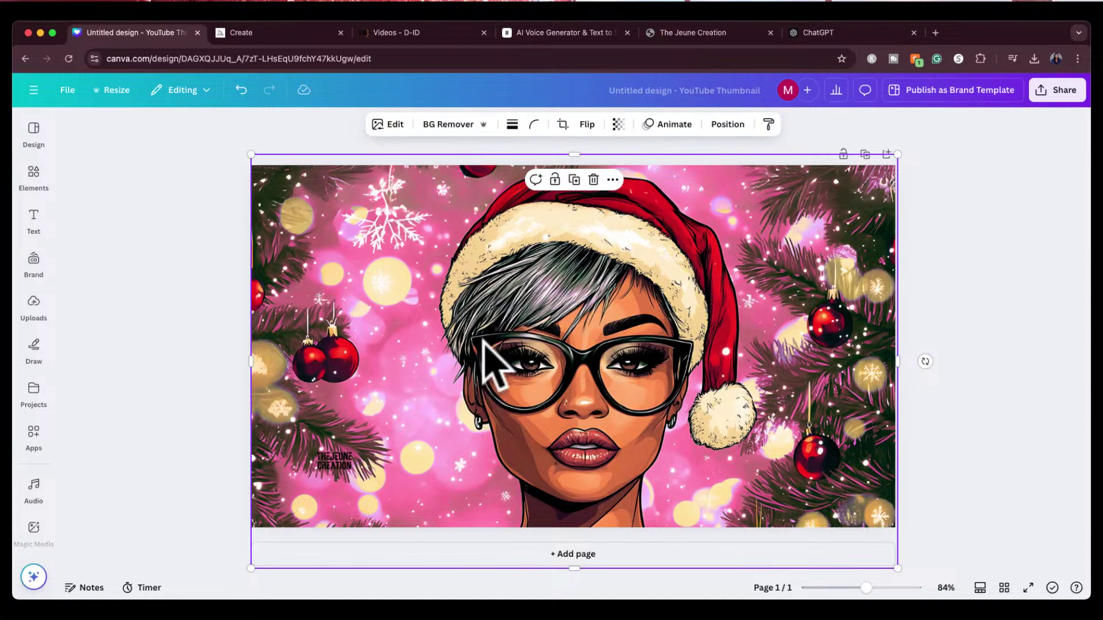
Switch to Midjourney and view the fourth zoomed-out variation of the woman in the Christmas sweater enlarged.
left_click(294, 34)
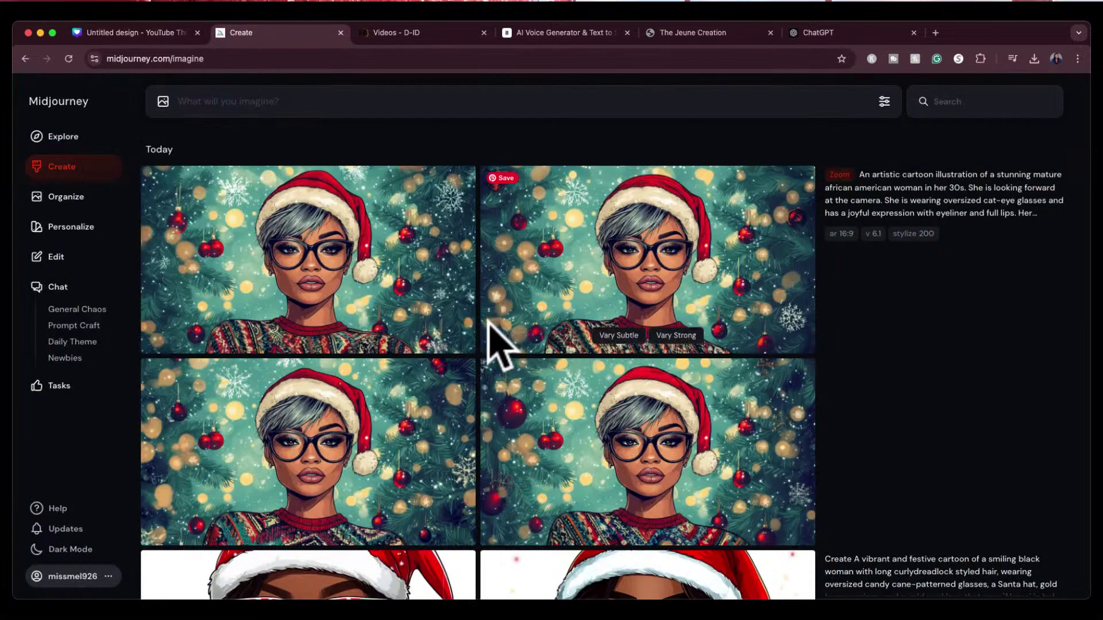
left_click(640, 454)
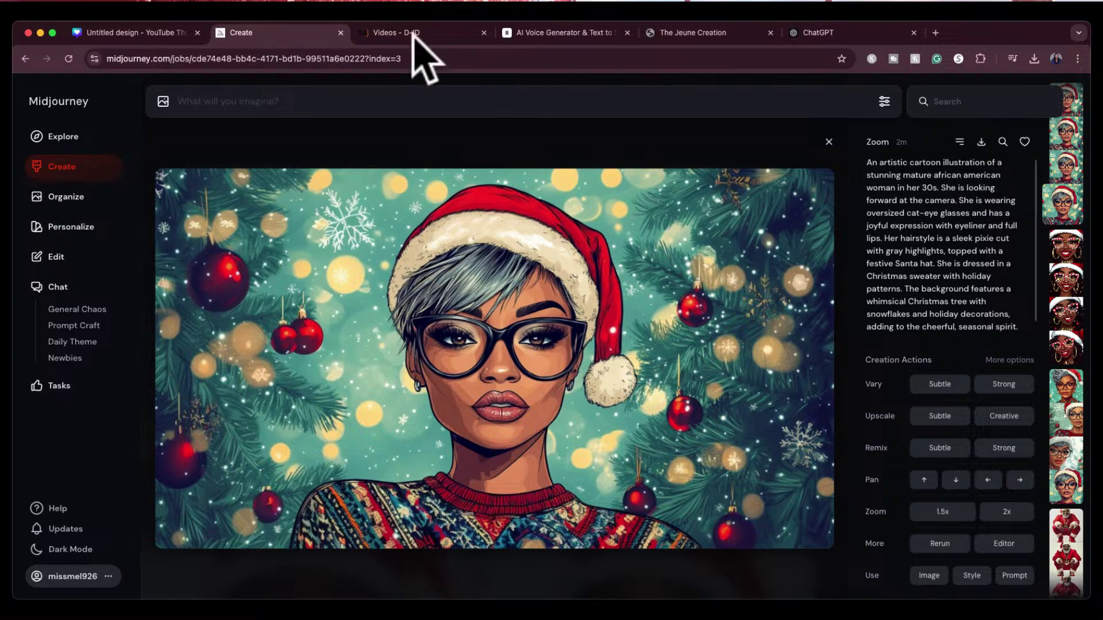
Switch to Canva, delete the pink thumbnail image, and paste in the zoomed-out image of the woman copied from Midjourney.
left_click(149, 33)
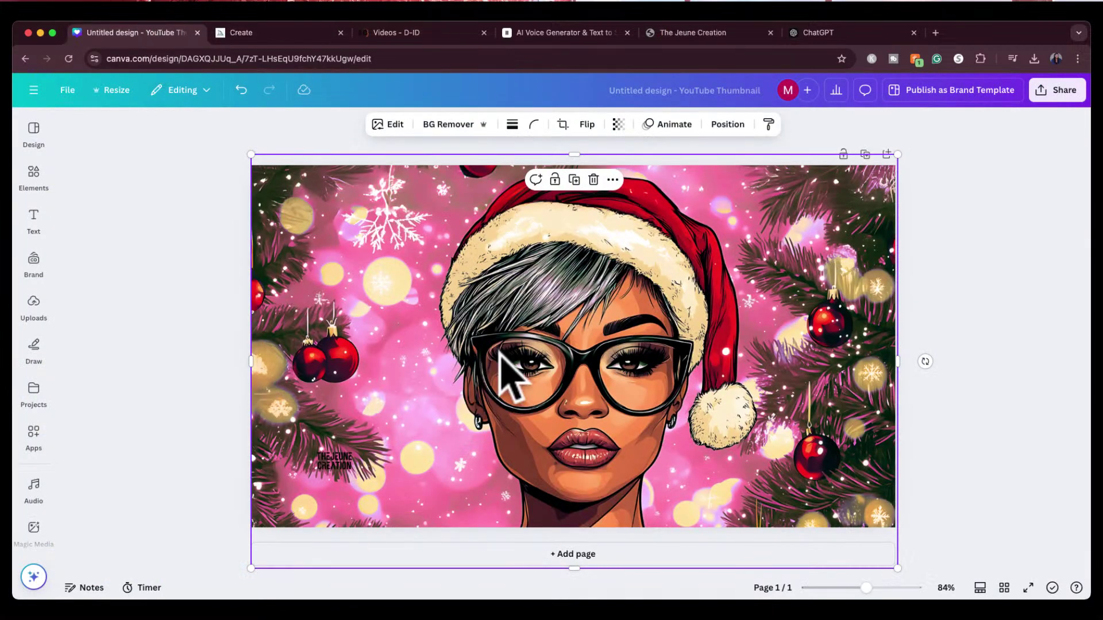
key("Delete")
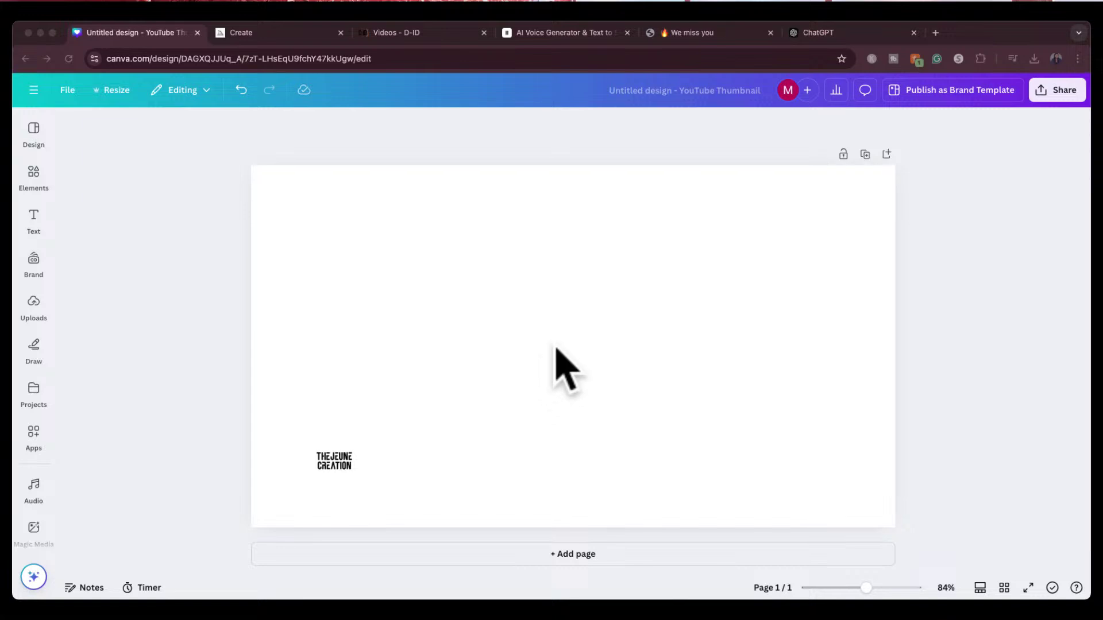
left_click(315, 33)
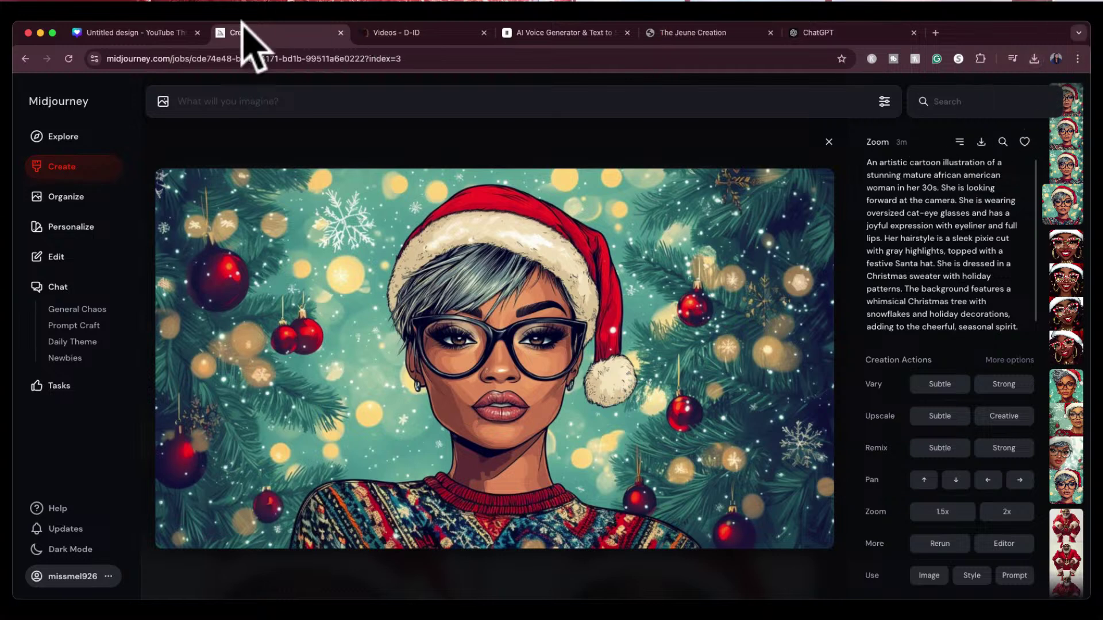
left_click(167, 33)
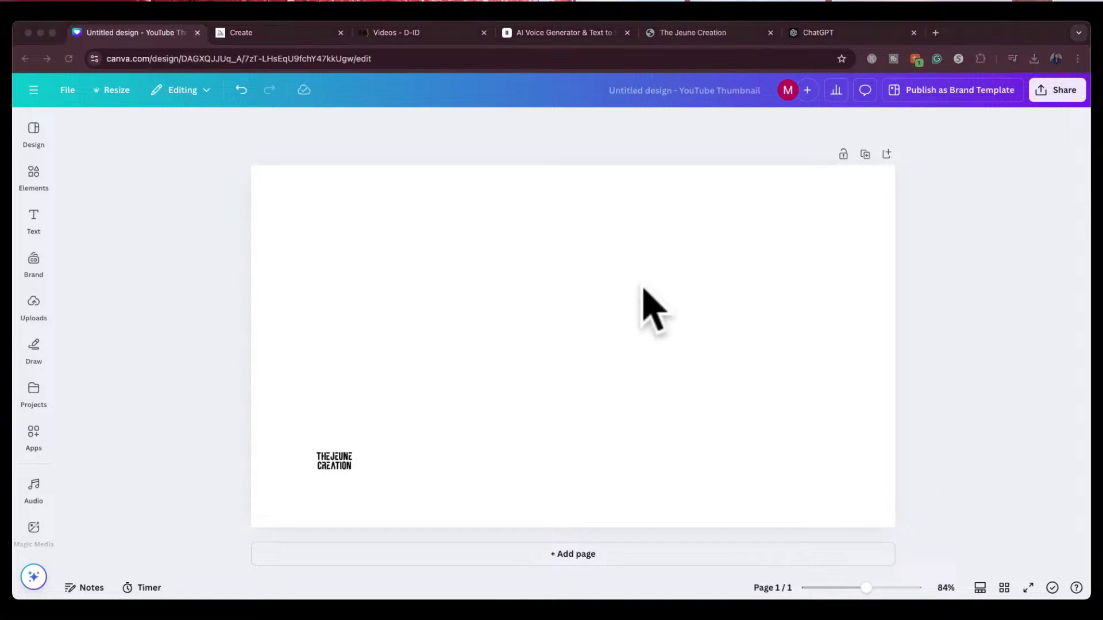
left_click(637, 213)
left_click(434, 267)
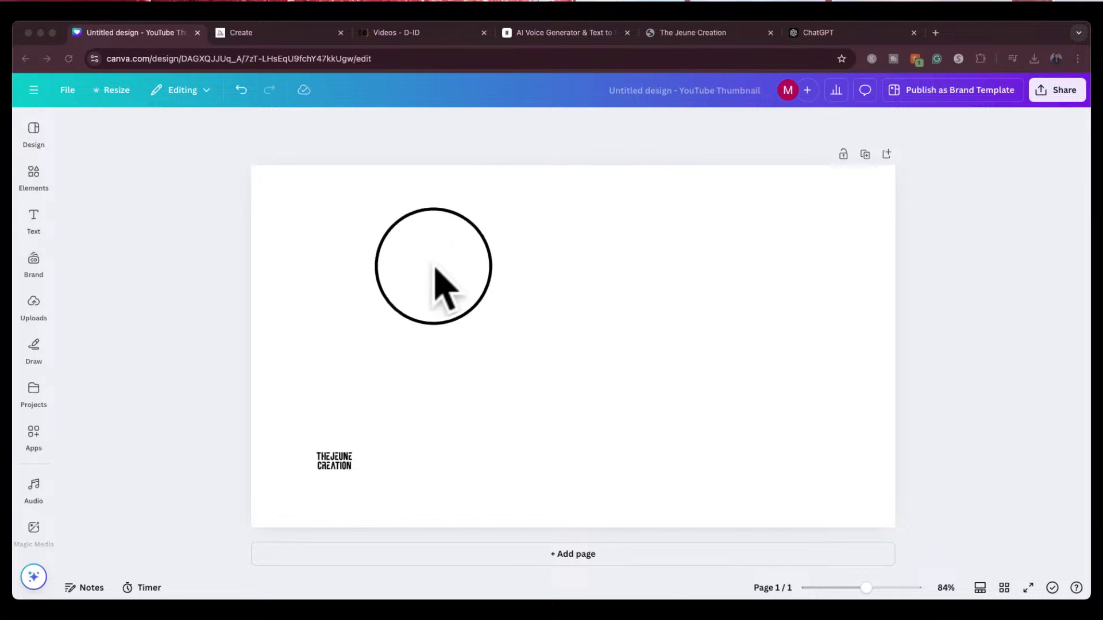
key("ctrl+v")
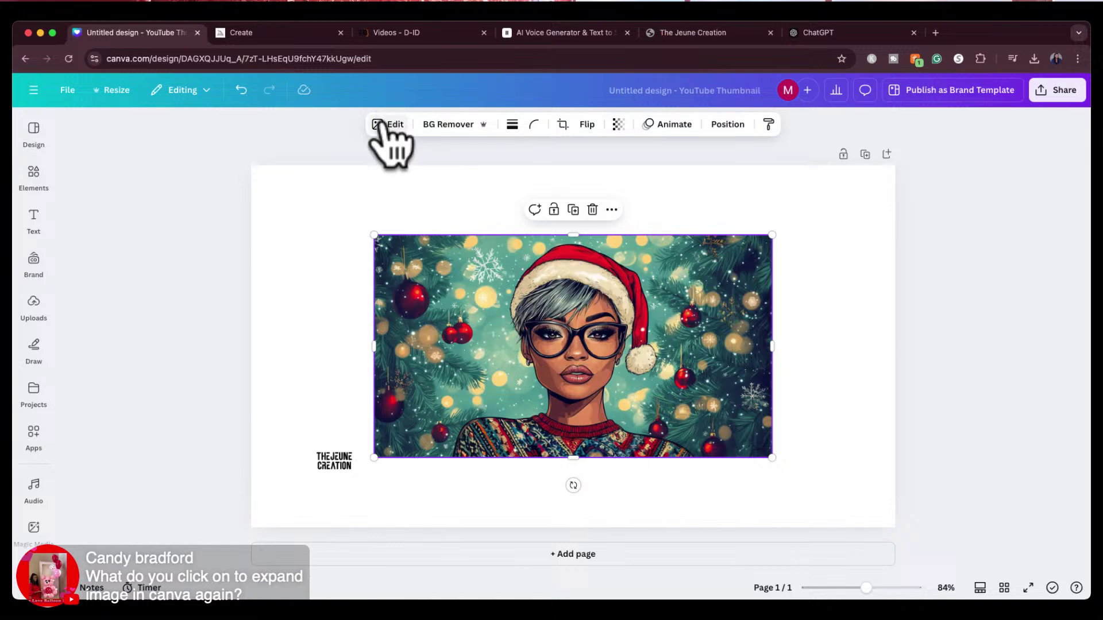
Locate Magic Expand among the pasted image's Magic Studio editing tools.
left_click(382, 126)
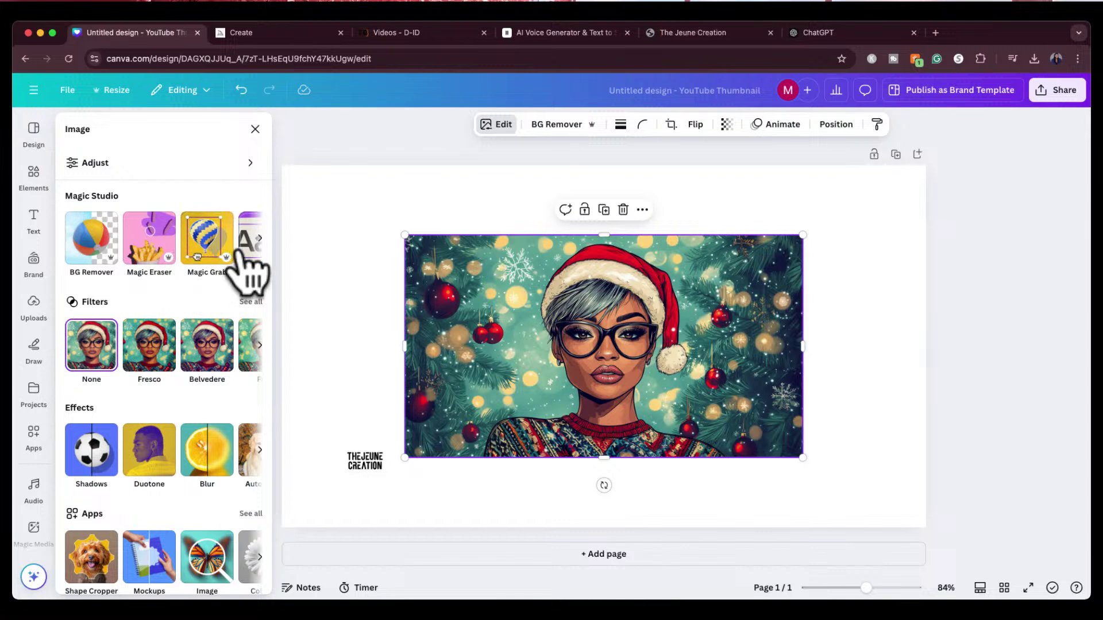
left_click(260, 239)
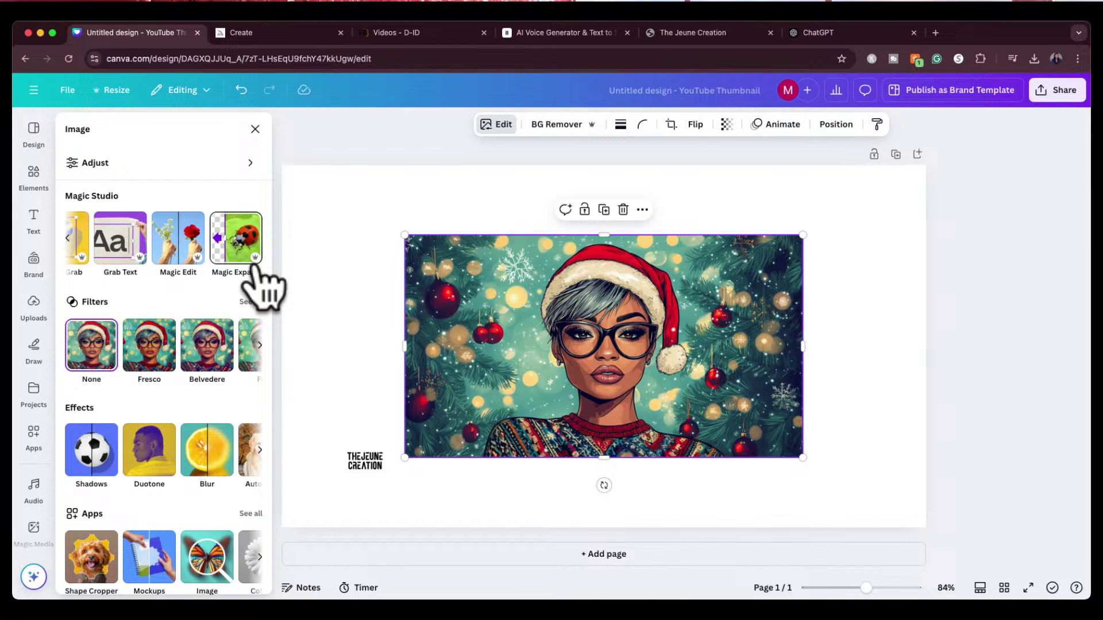
left_click(344, 291)
Enlarge the pasted image to fill the whole thumbnail page.
left_click(505, 359)
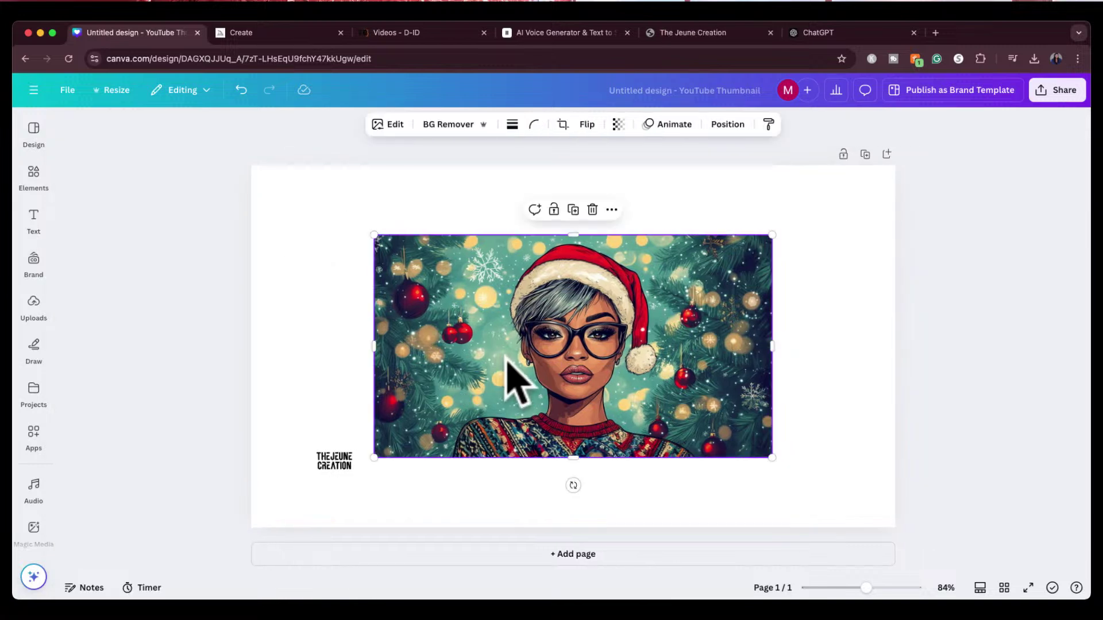
left_click_drag(374, 235, 251, 166)
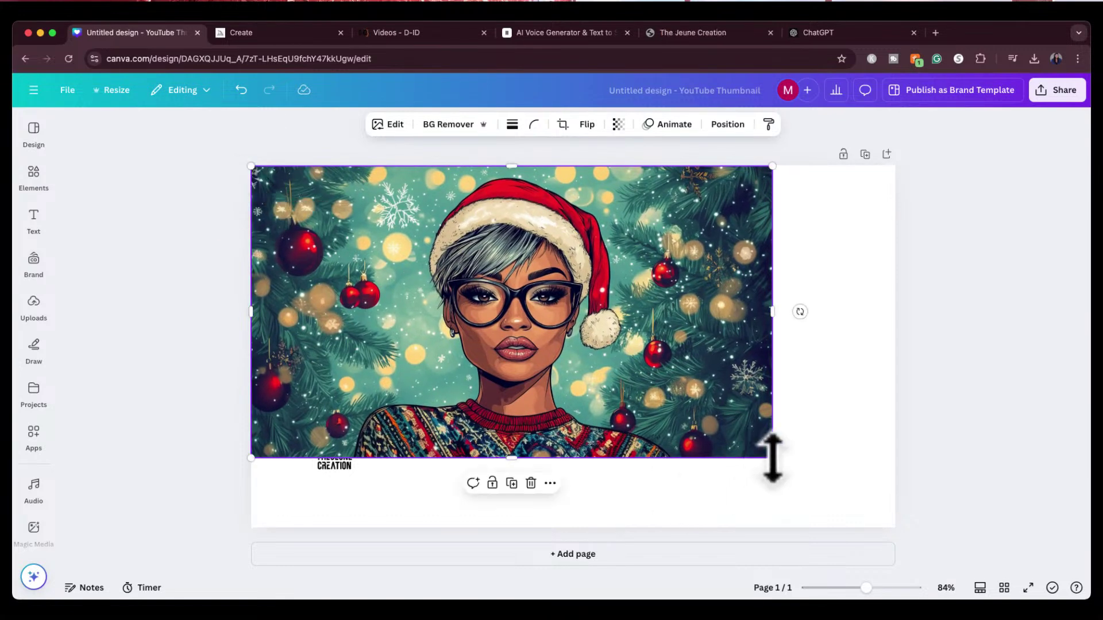
left_click_drag(773, 457, 894, 526)
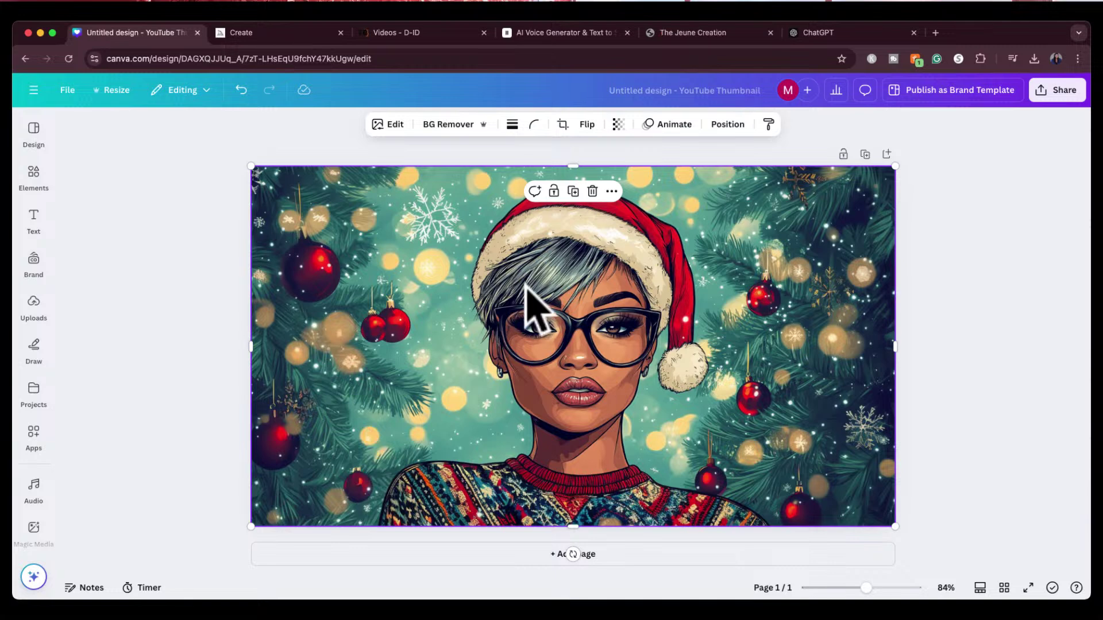
Reorder the layers so the Christmas image sits beneath The Jeune Creation logo.
left_click(728, 124)
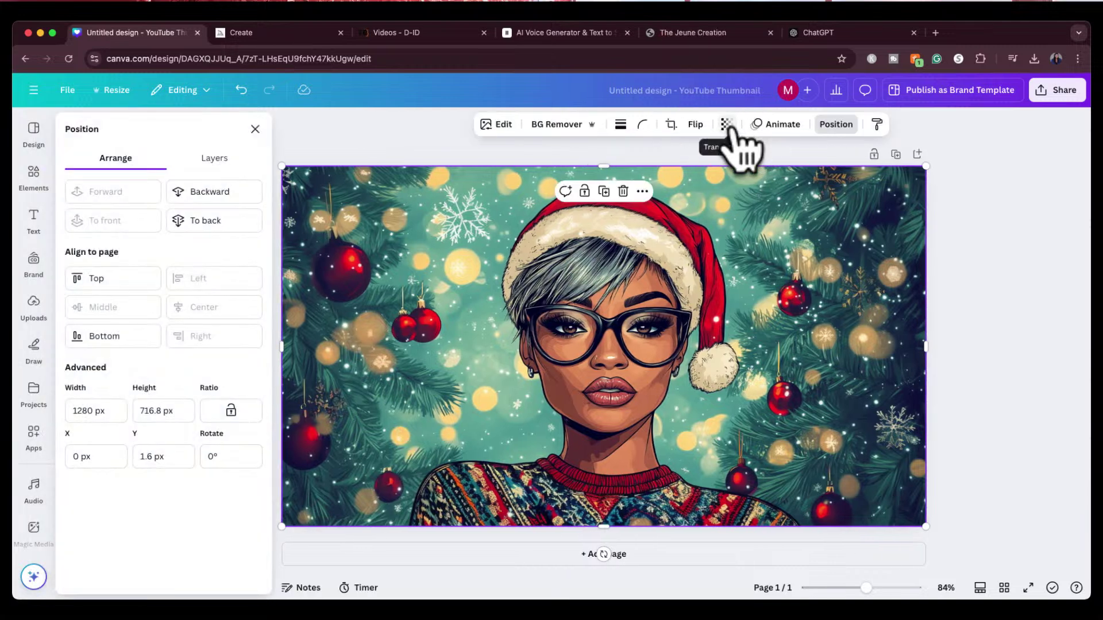
left_click(224, 164)
left_click_drag(201, 241, 209, 291)
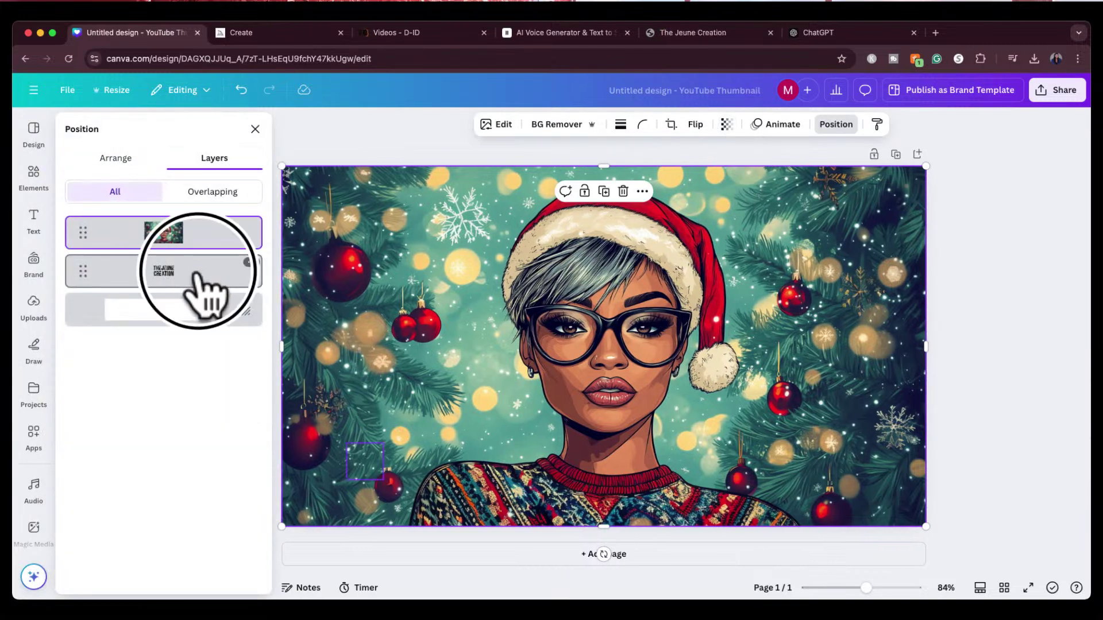
left_click(202, 241)
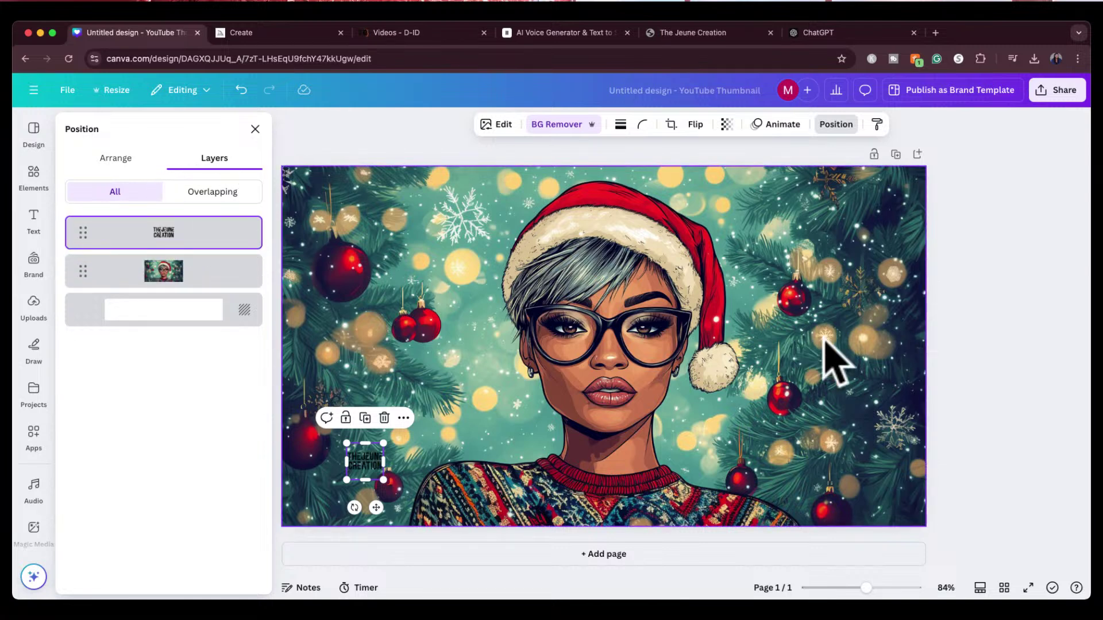
left_click(971, 367)
Recolor the image's green tones to pink by setting that color's hue and saturation to 100.
left_click(638, 259)
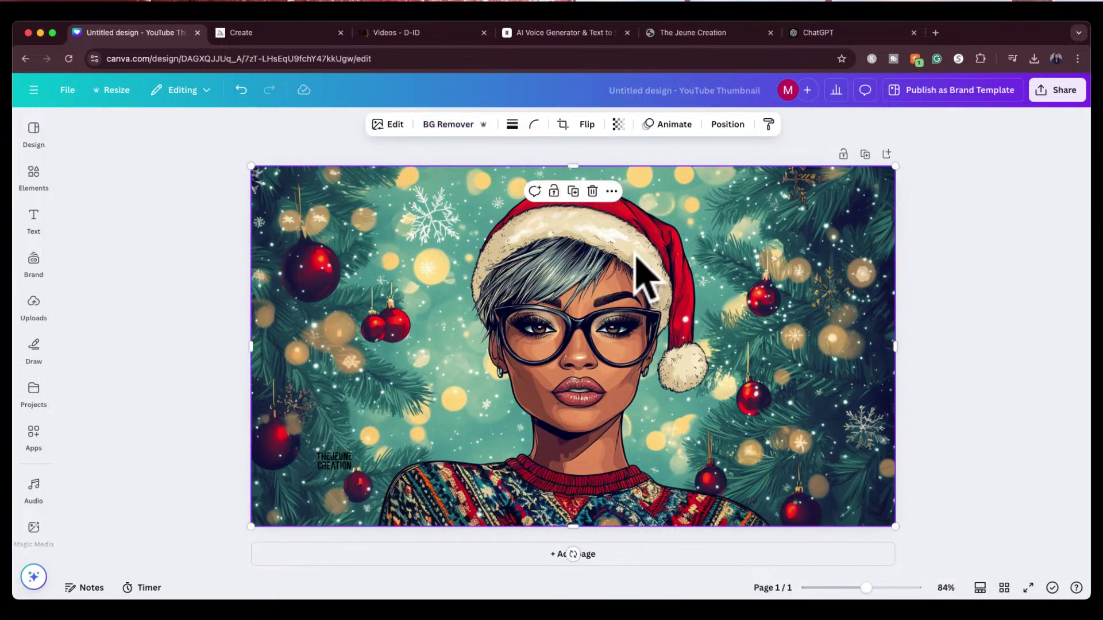
left_click(380, 125)
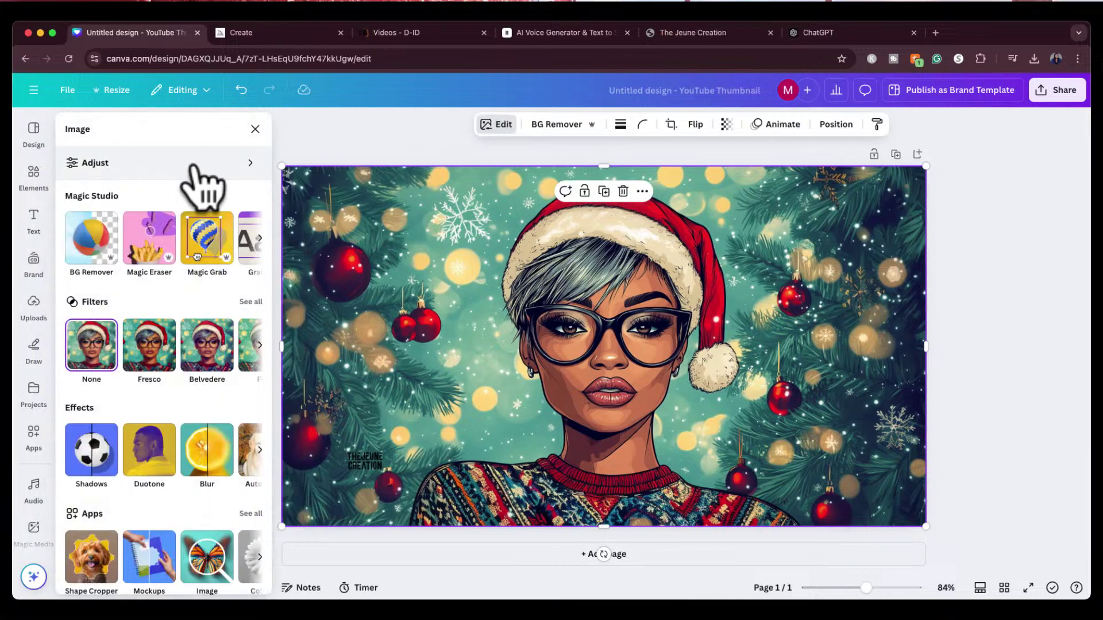
left_click(249, 165)
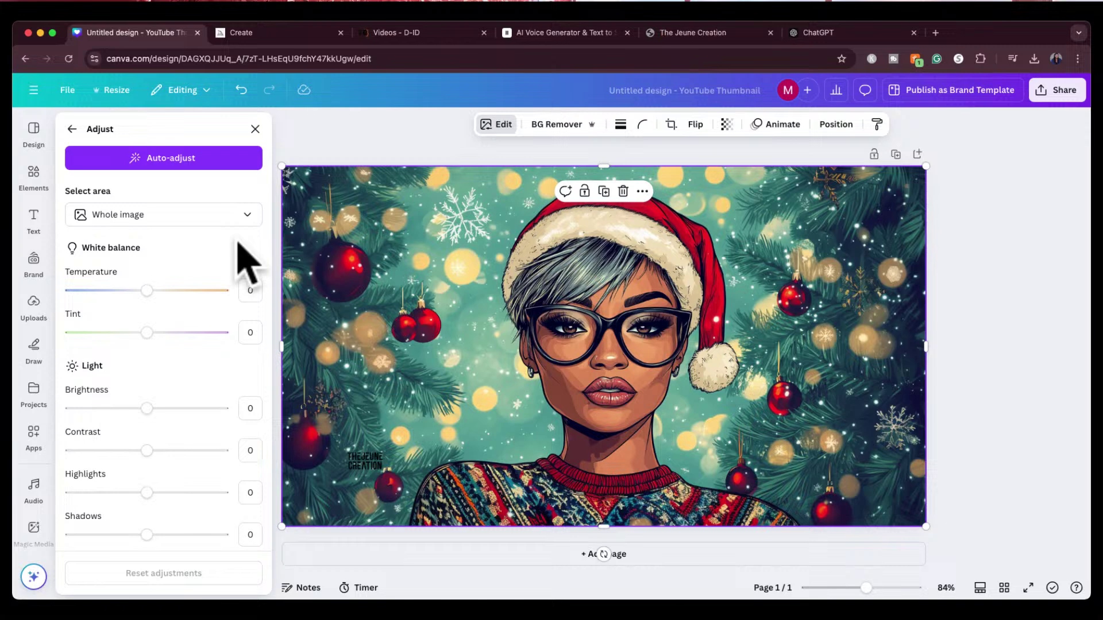
scroll(183, 424, "down", 5)
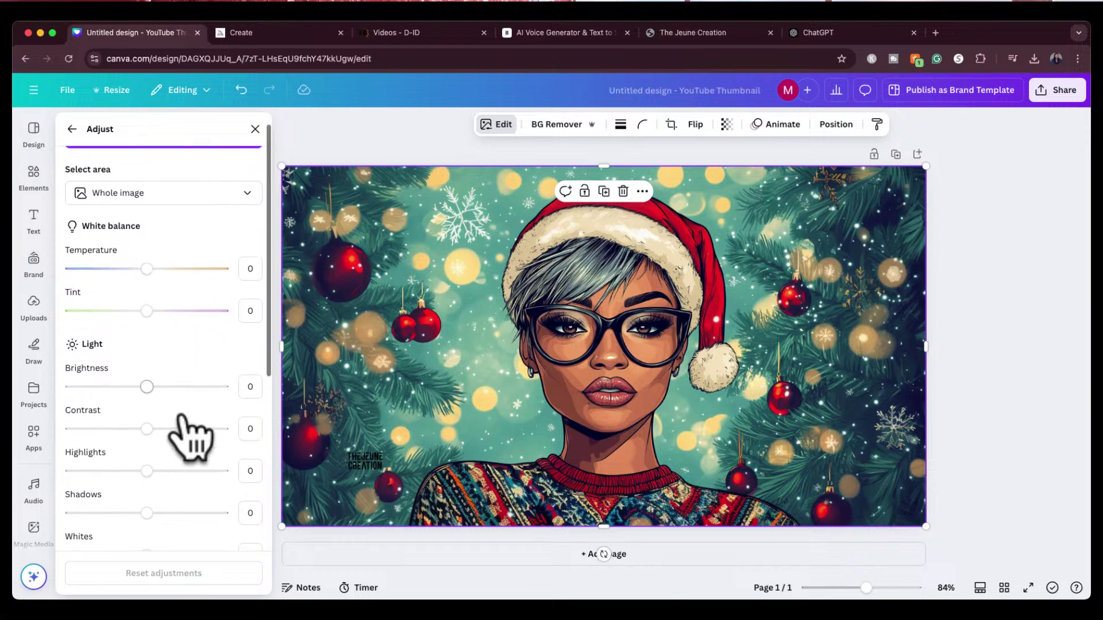
scroll(183, 424, "down", 3)
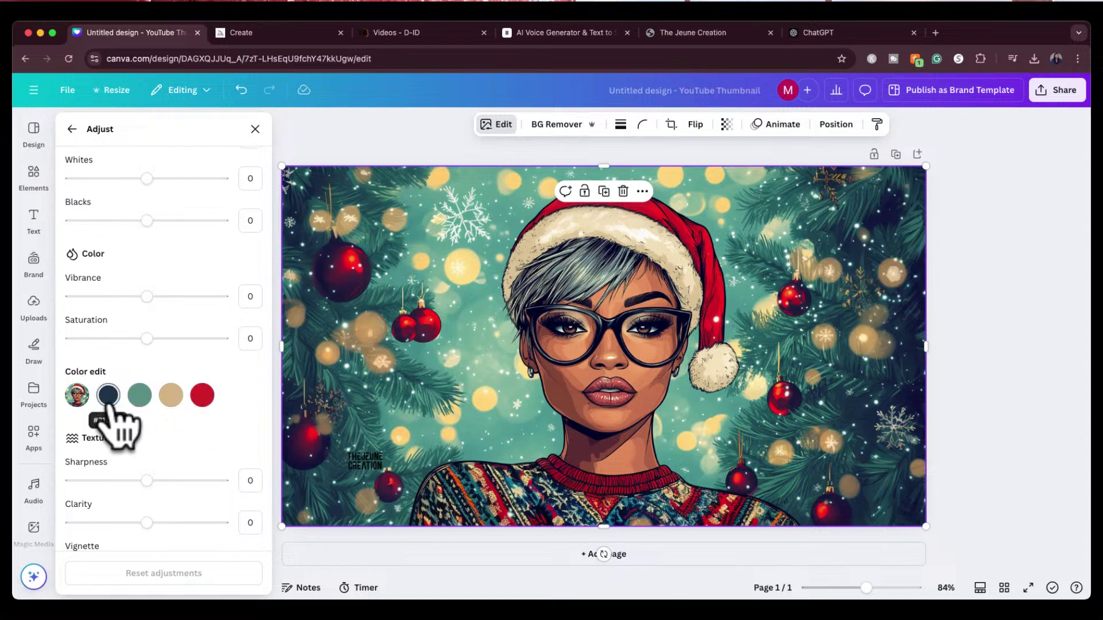
left_click(139, 396)
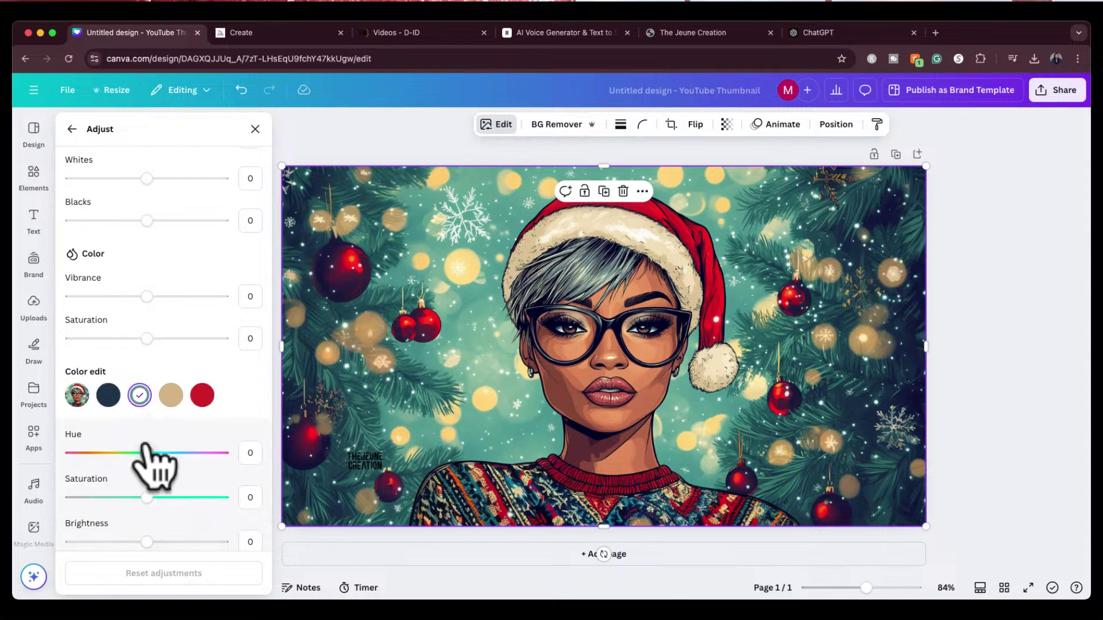
left_click_drag(147, 453, 223, 453)
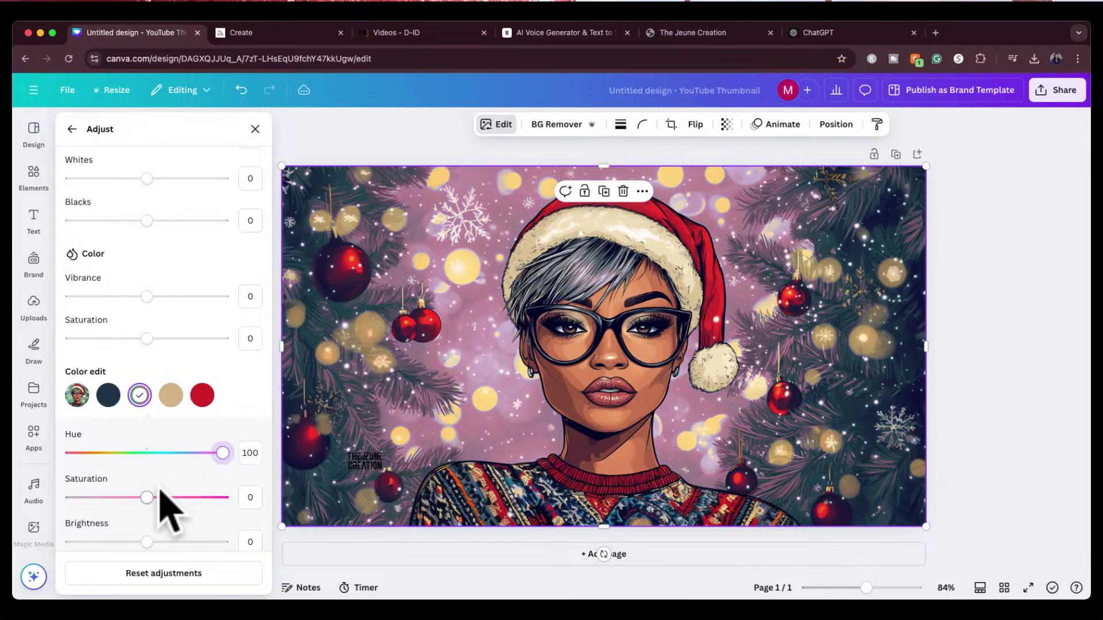
left_click_drag(147, 497, 223, 497)
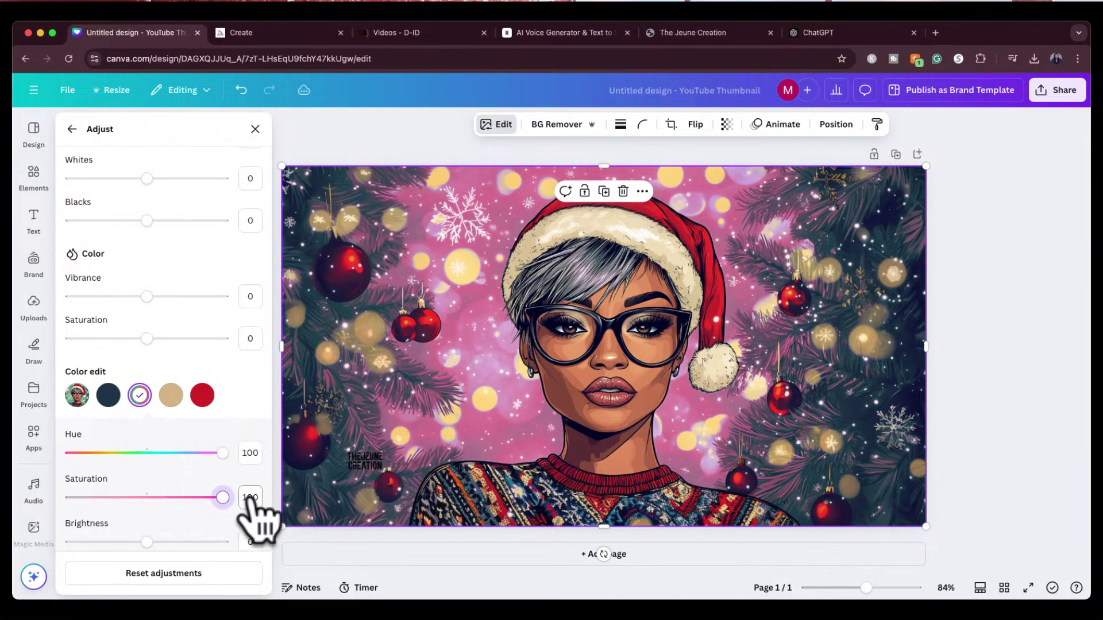
Set the image's brightness to 11, contrast to 12, shadows to -28 and blacks to 10.
scroll(138, 307, "up", 8)
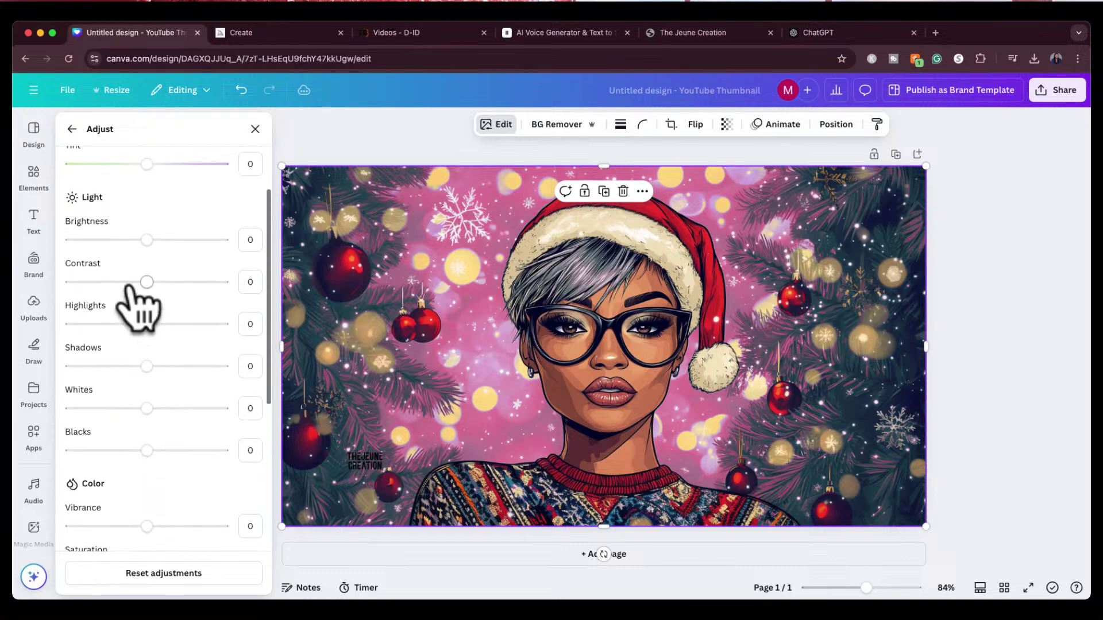
left_click_drag(146, 241, 155, 240)
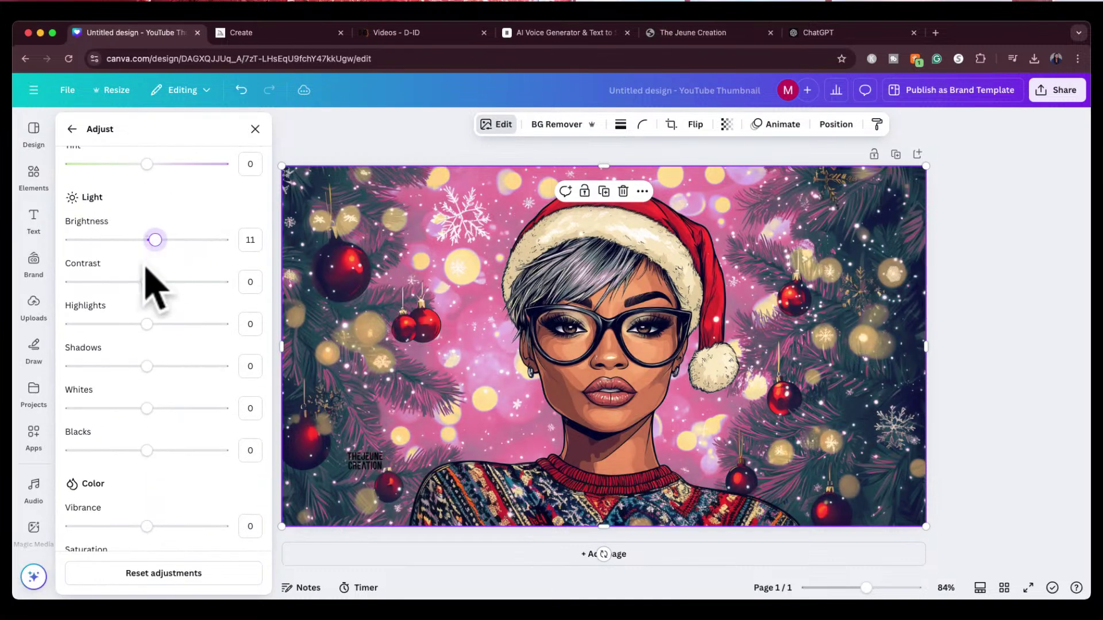
left_click_drag(147, 282, 159, 282)
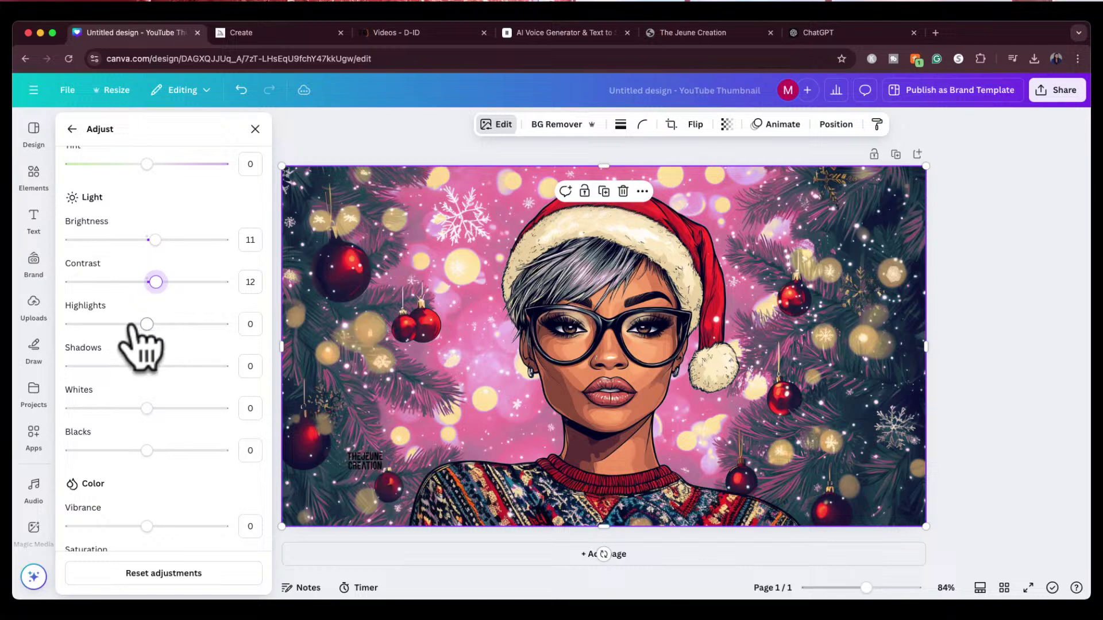
left_click_drag(147, 366, 126, 366)
left_click_drag(147, 450, 155, 450)
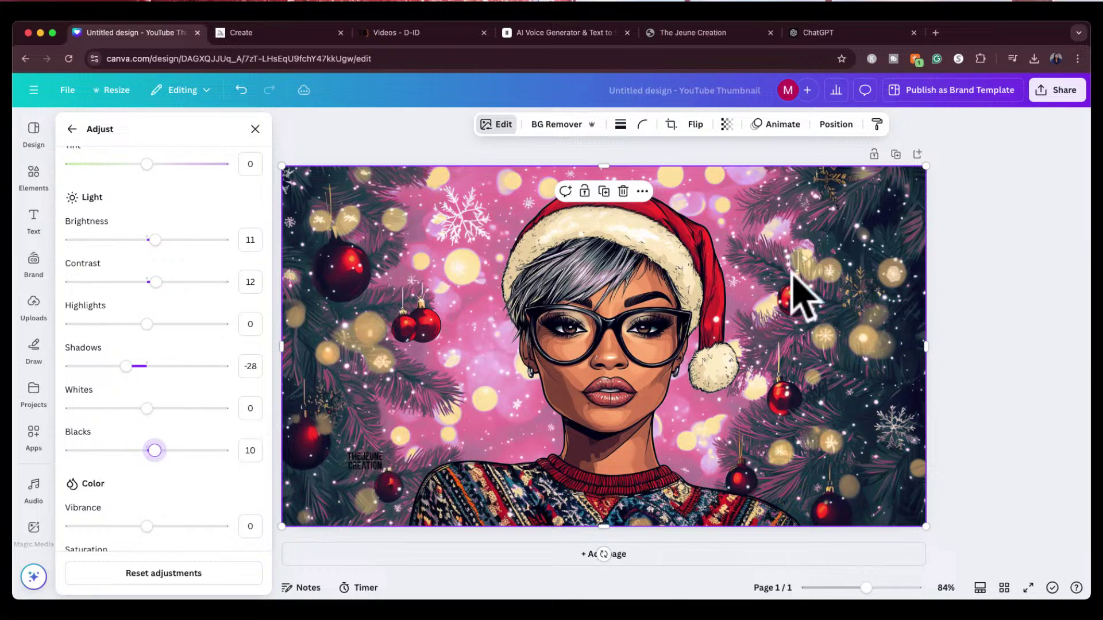
left_click(947, 328)
Upscale the recolored Christmas image at 4x resolution with the Image Upscaler app.
left_click(730, 290)
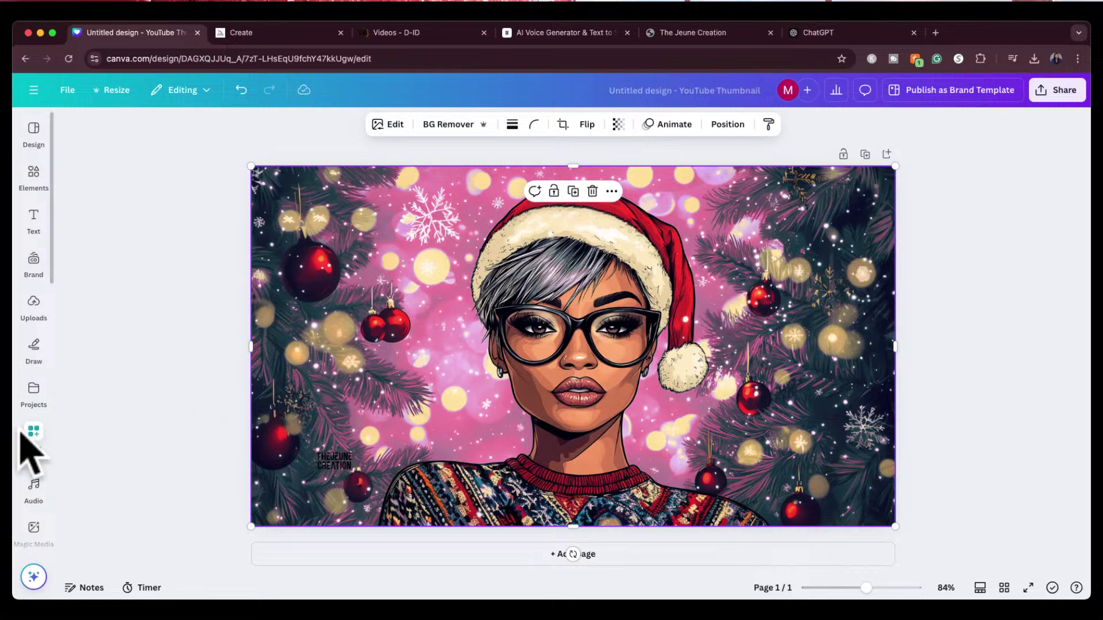
left_click(34, 491)
scroll(35, 506, "down", 3)
left_click(36, 497)
scroll(35, 493, "down", 4)
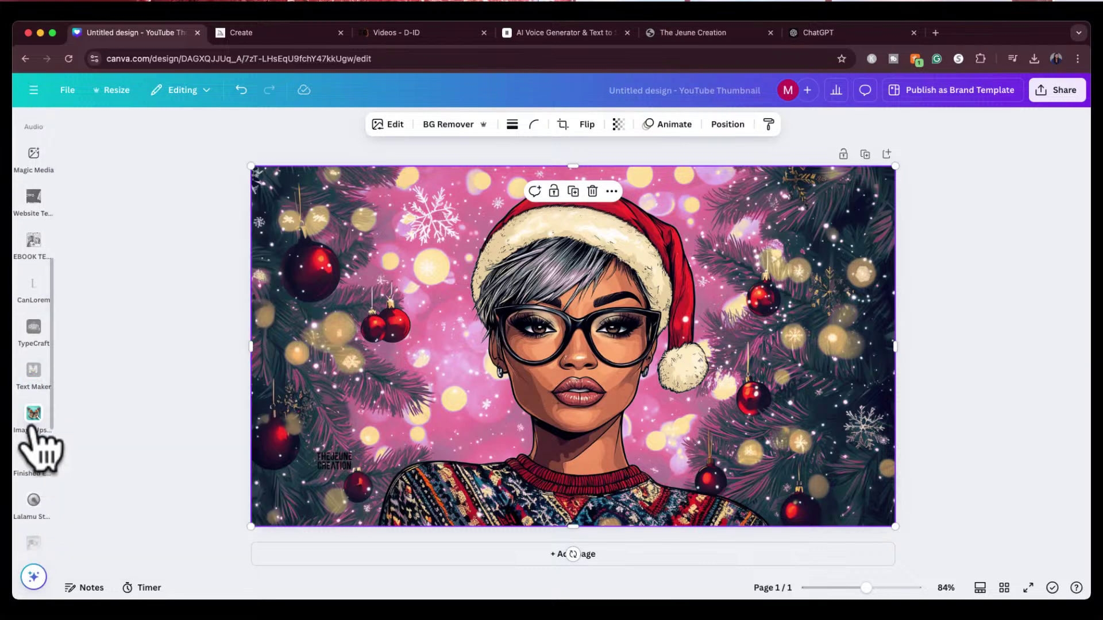
left_click(33, 432)
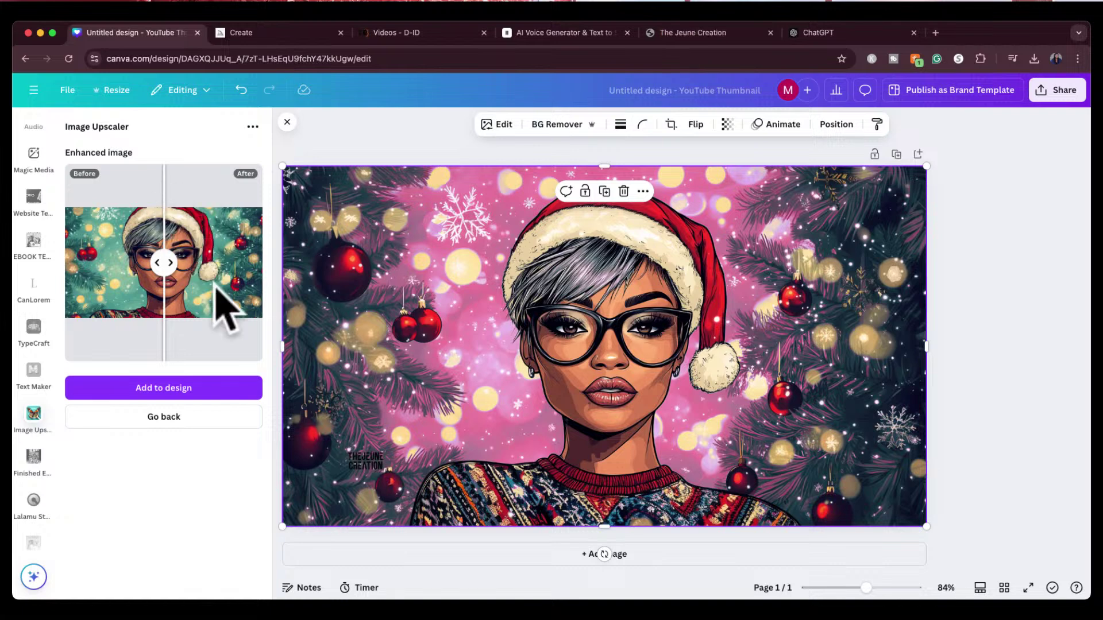
left_click(169, 426)
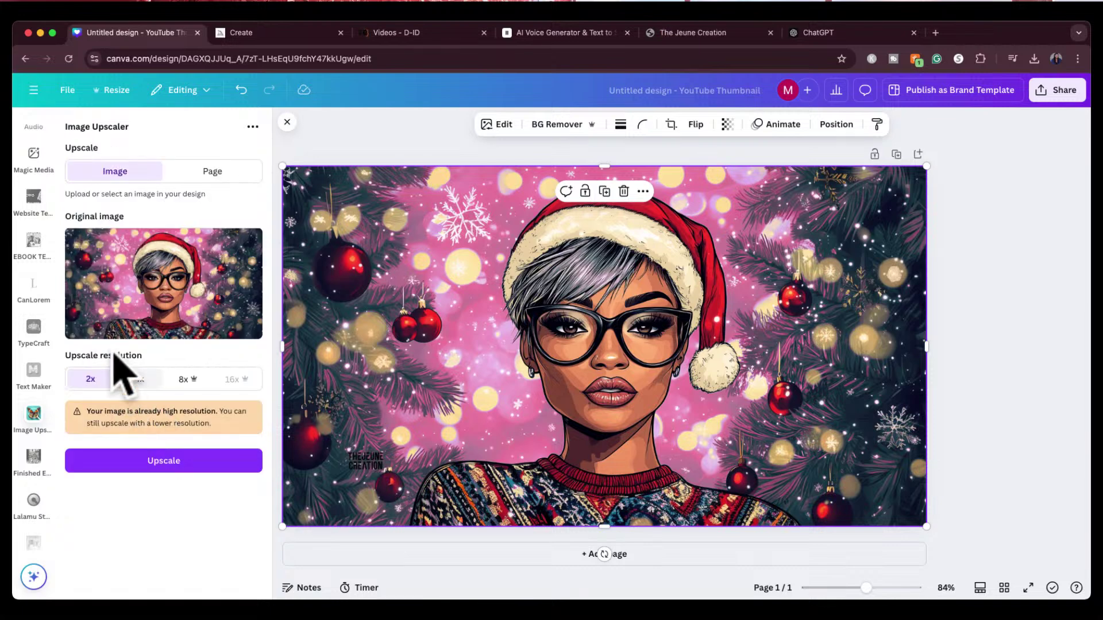
left_click(139, 379)
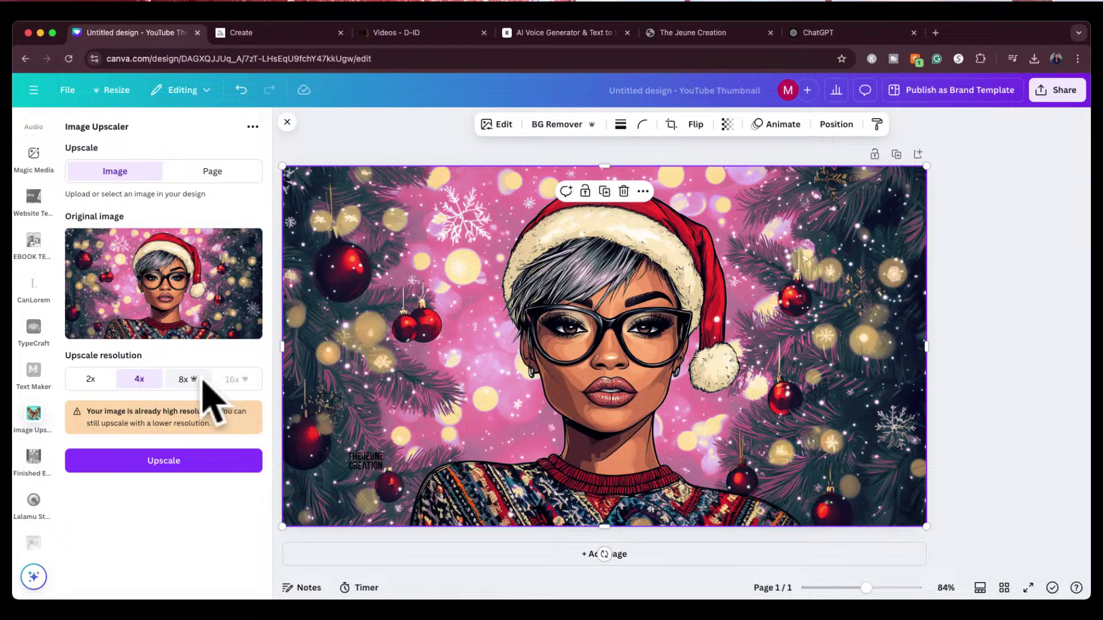
left_click(175, 471)
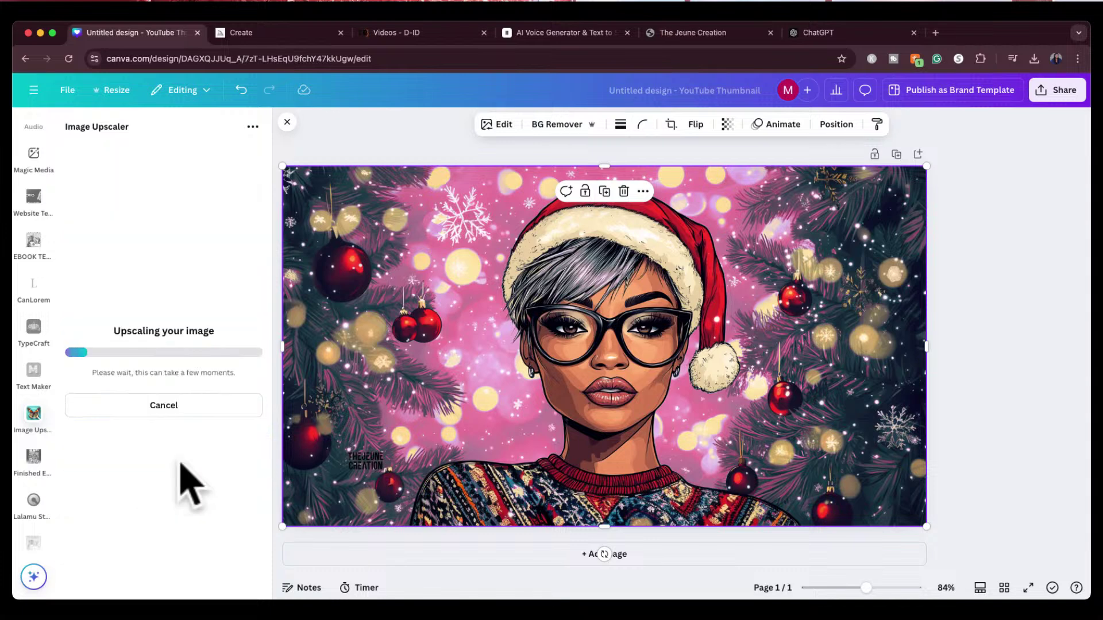
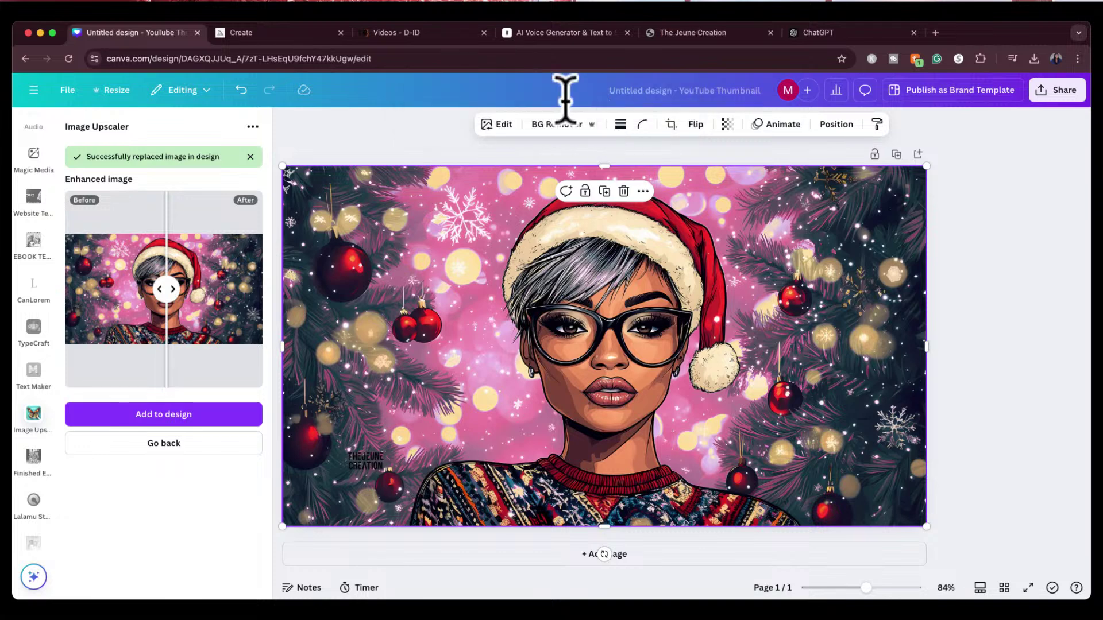
Move The Jeune Creation logo to the pink area beside the woman's chin, just below the hat's pom-pom.
left_click(962, 340)
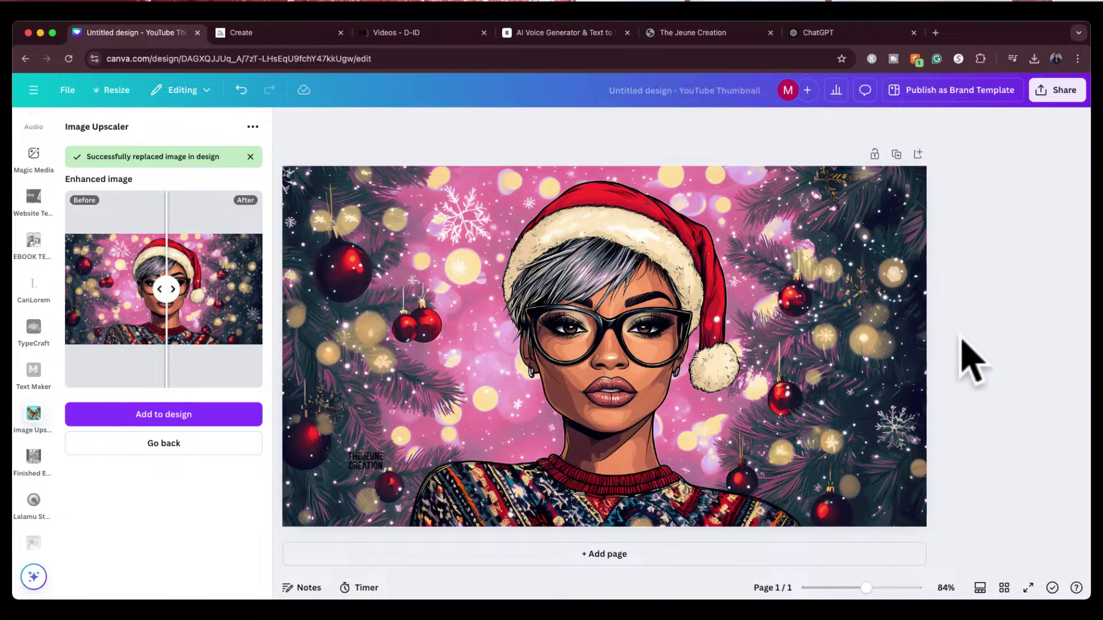
left_click(361, 459)
left_click_drag(365, 468, 684, 413)
left_click(961, 267)
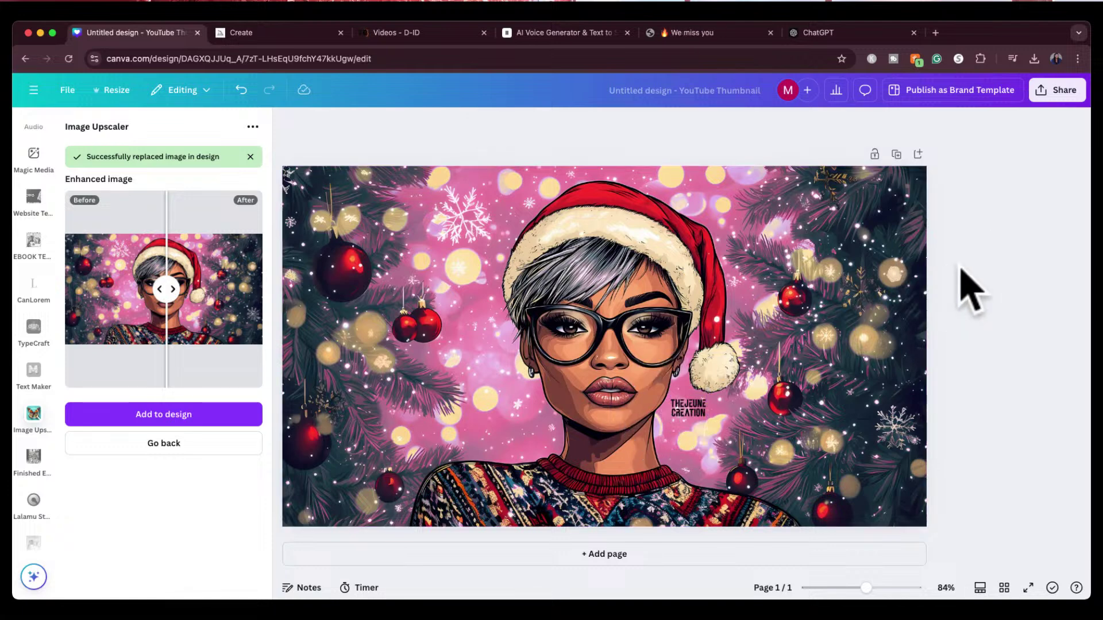
Download the finished Christmas design as a PNG at size 1, and switch to the D-ID video studio.
left_click(1061, 91)
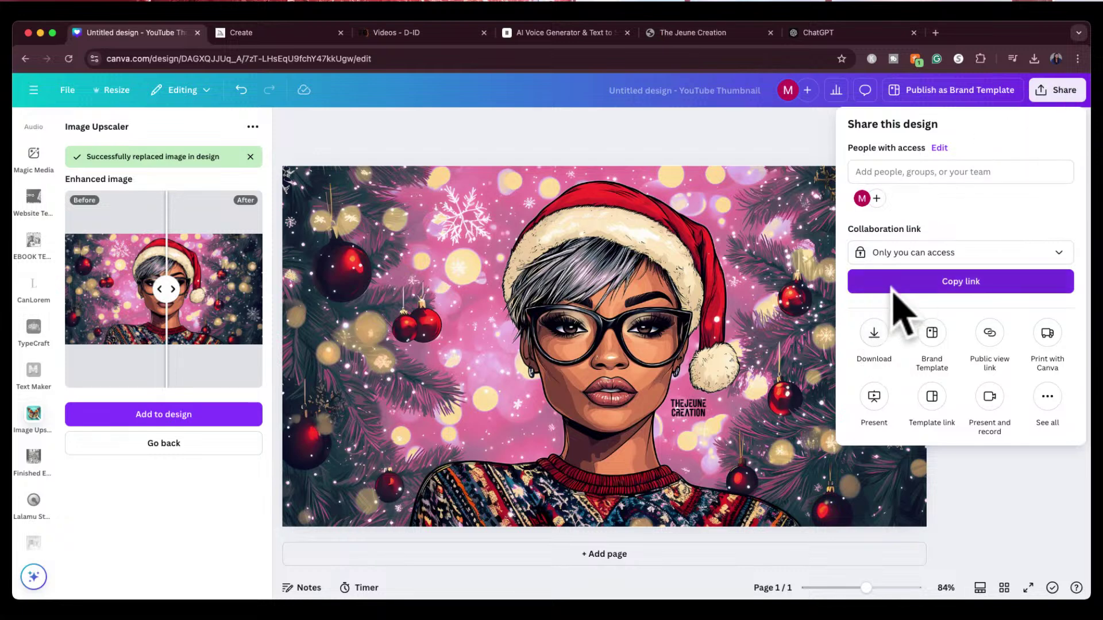
left_click(872, 336)
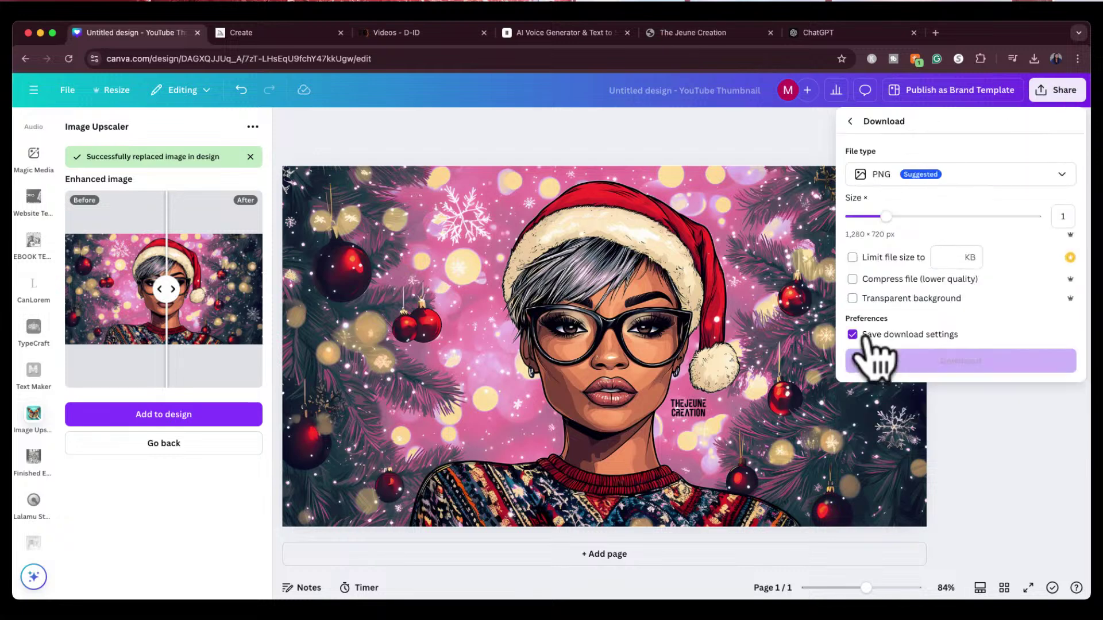
left_click(949, 179)
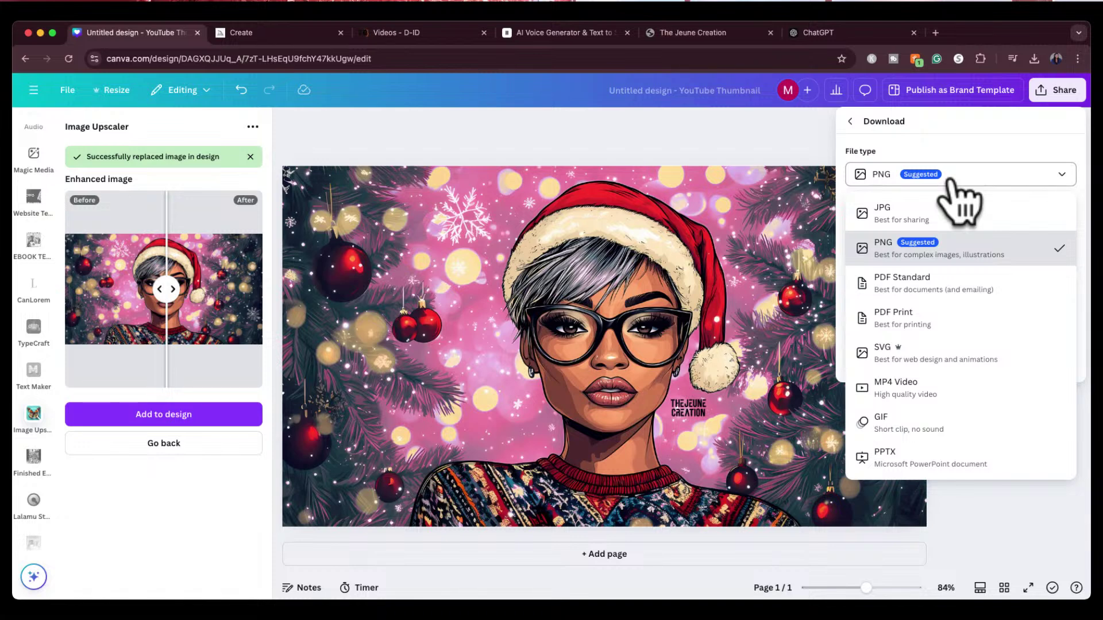
left_click(996, 256)
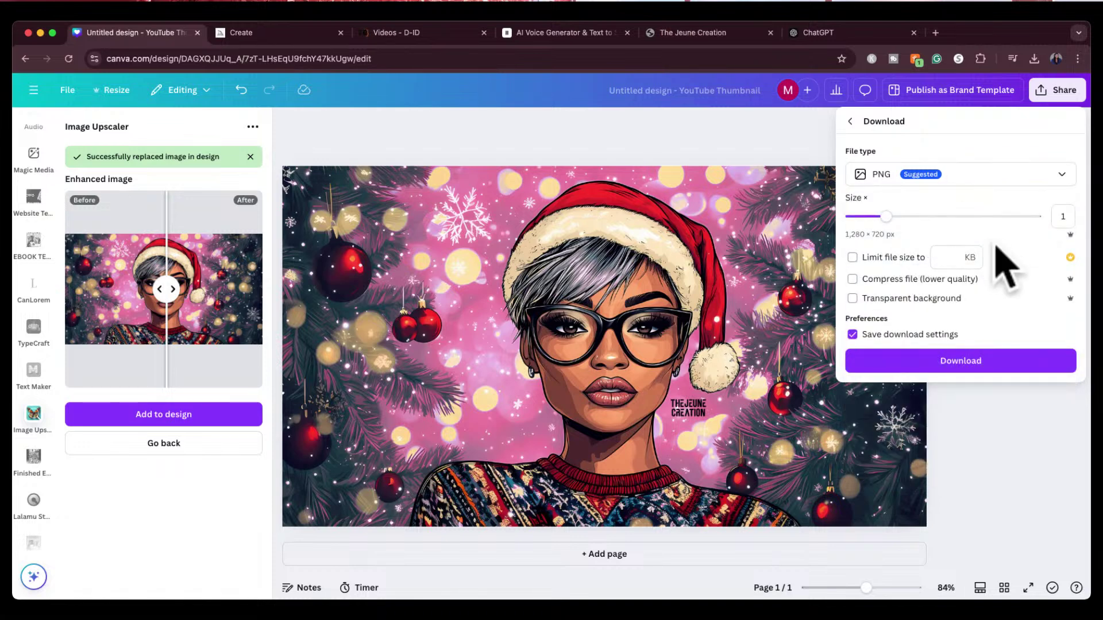
left_click(998, 364)
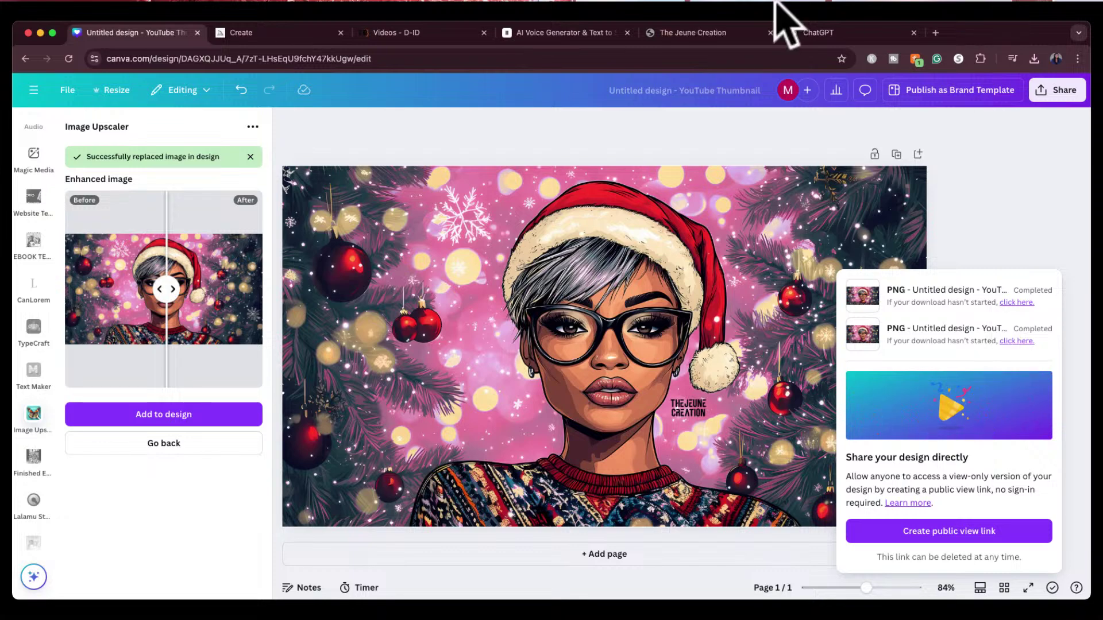
left_click(448, 33)
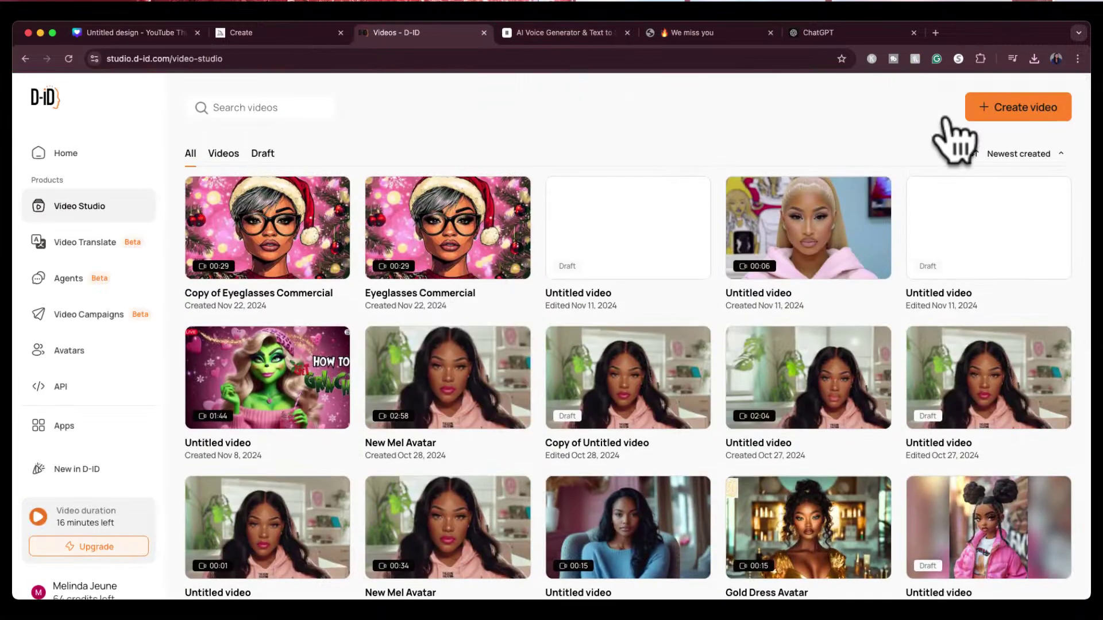
left_click(1027, 109)
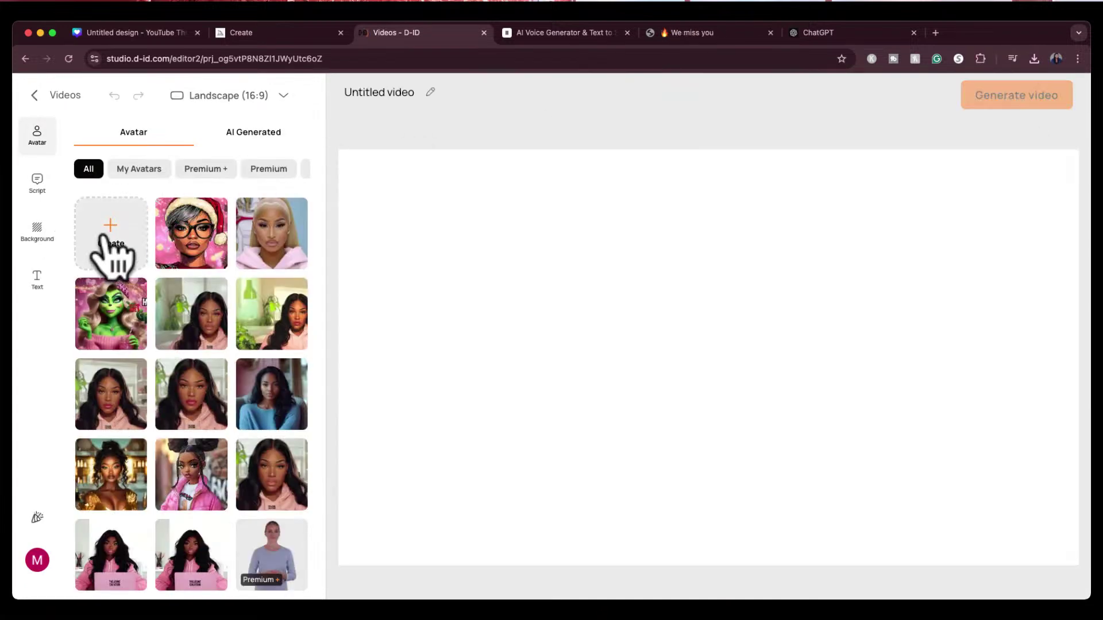
left_click(106, 233)
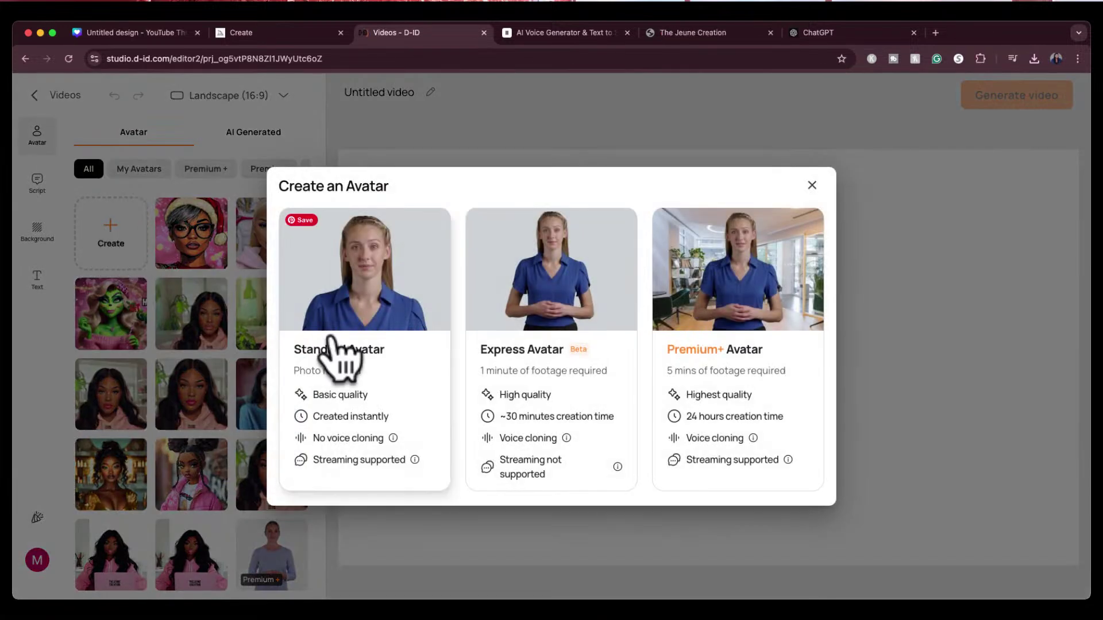
left_click(812, 185)
left_click(35, 96)
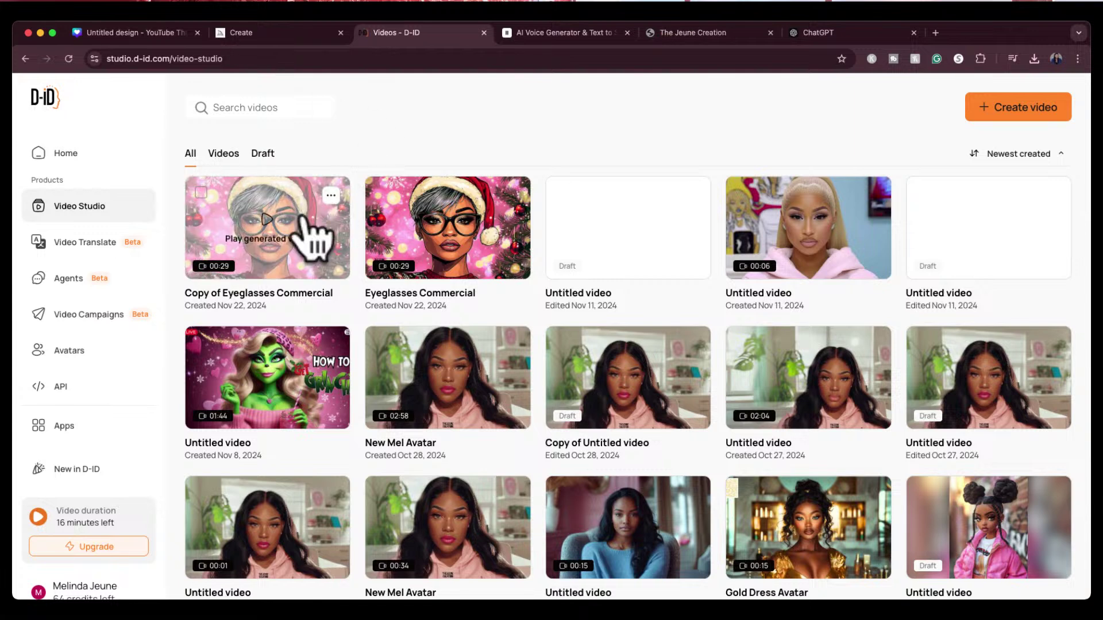
Delete the existing Eyeglasses Commercial video and its copy from the video gallery.
mouse_move(423, 243)
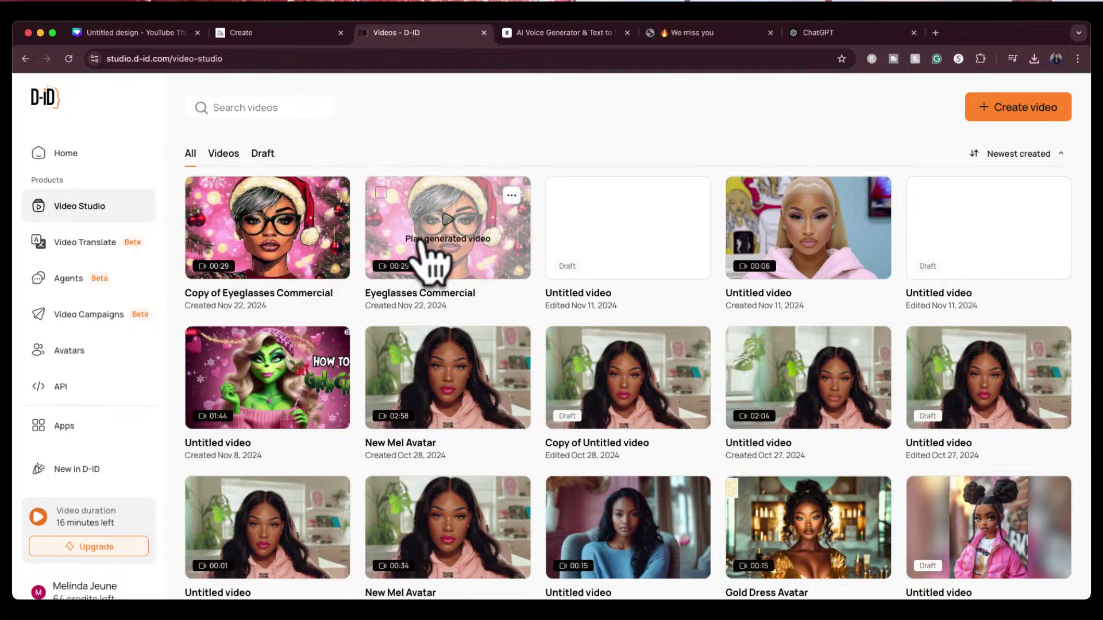
left_click(511, 195)
left_click(574, 397)
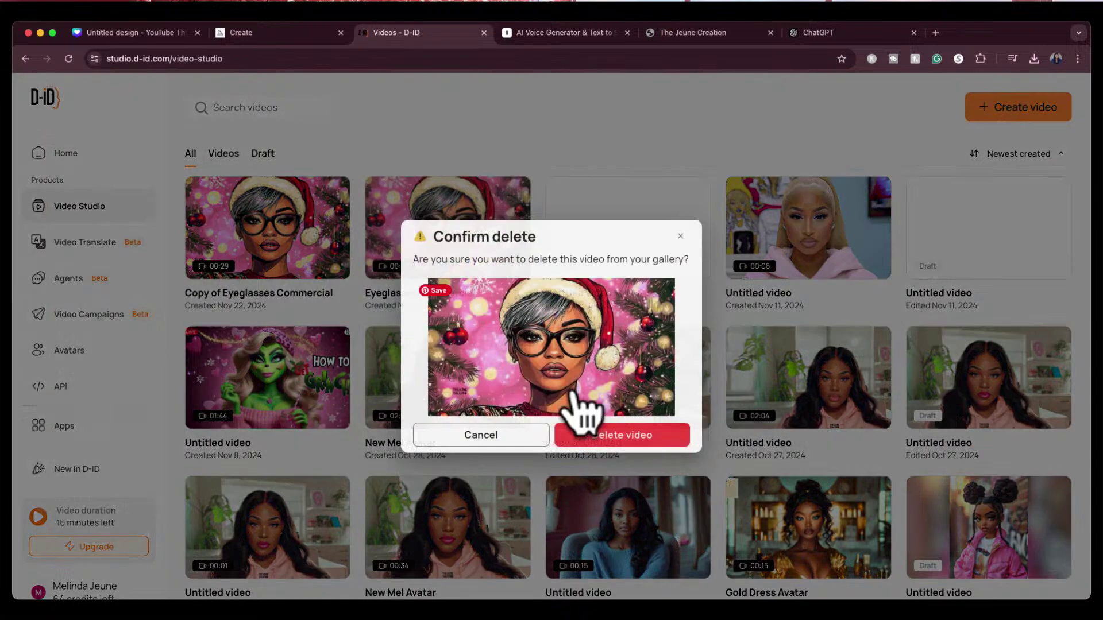
left_click(643, 435)
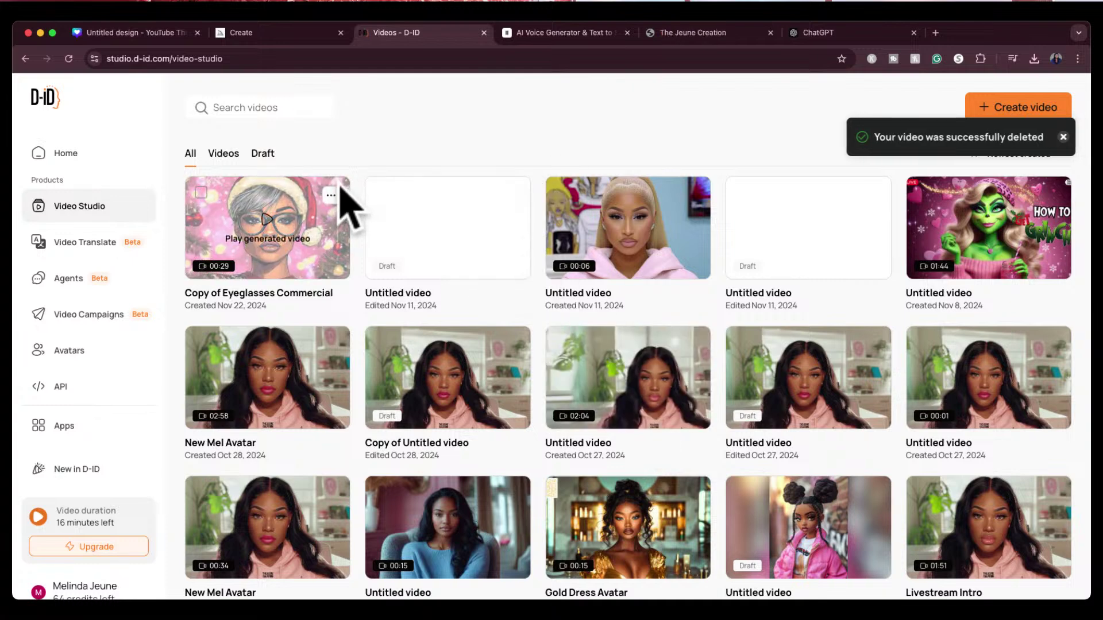
left_click(331, 196)
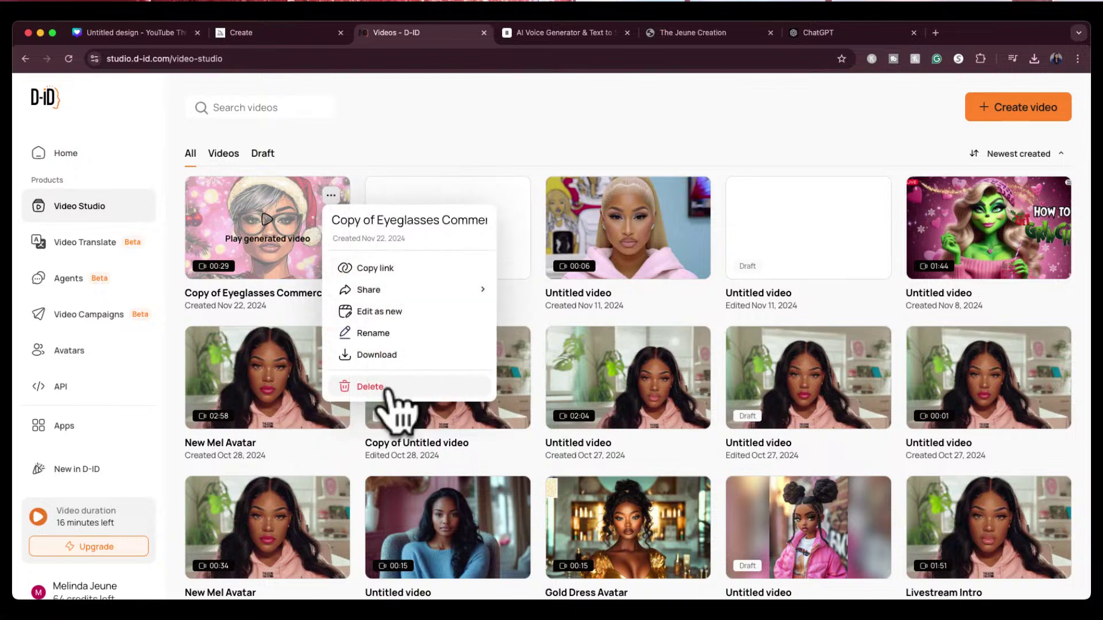
left_click(404, 387)
left_click(627, 440)
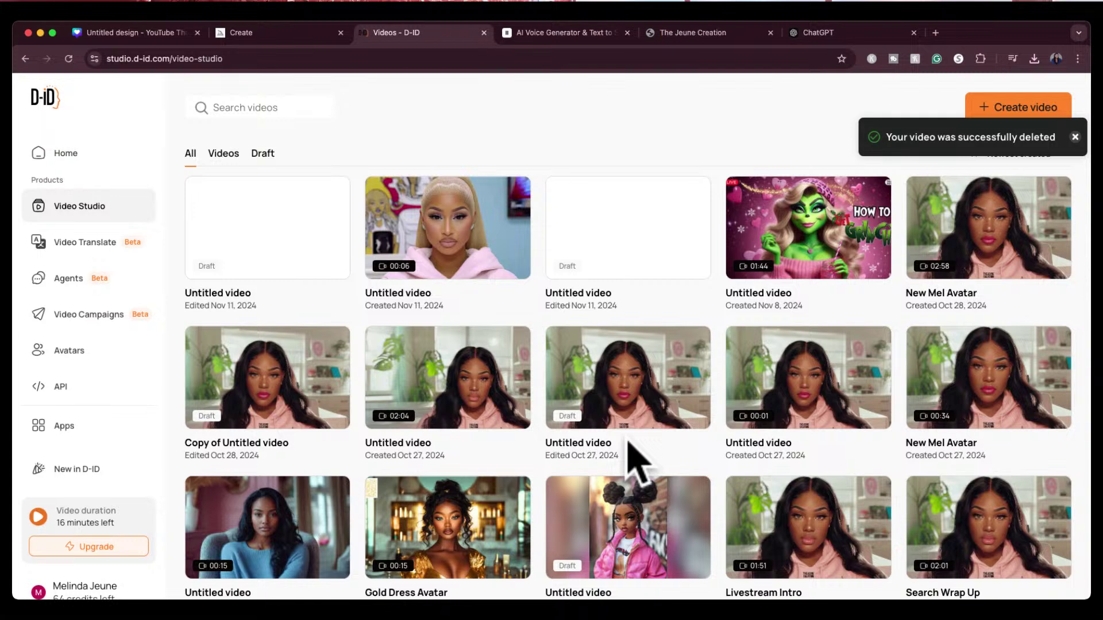
Create a new video with the Landscape (16:9) aspect ratio.
left_click(1008, 110)
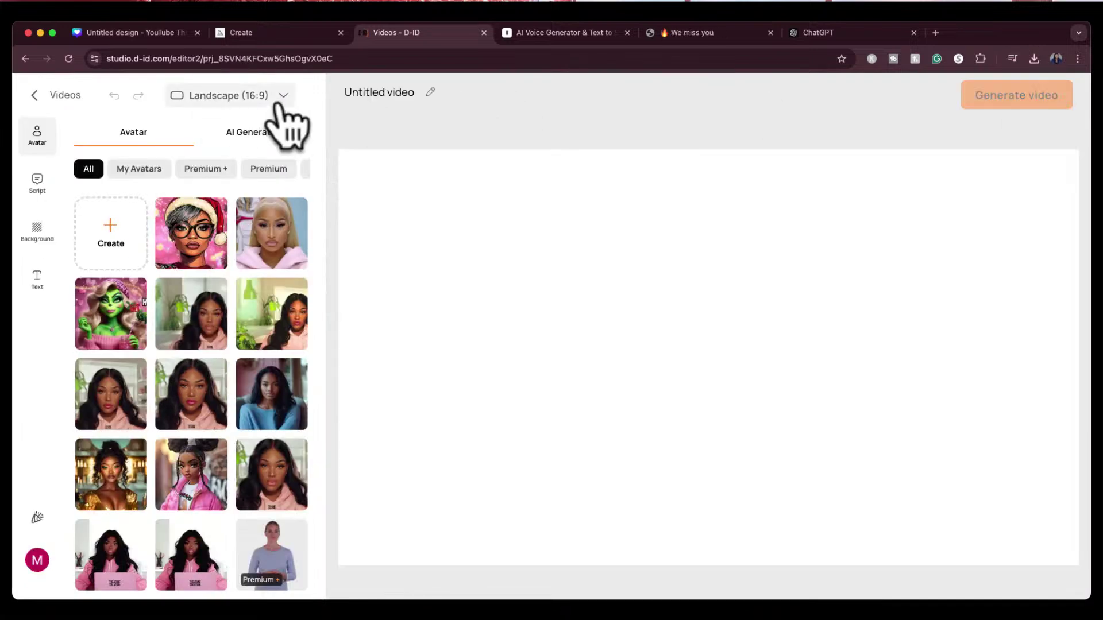
left_click(282, 96)
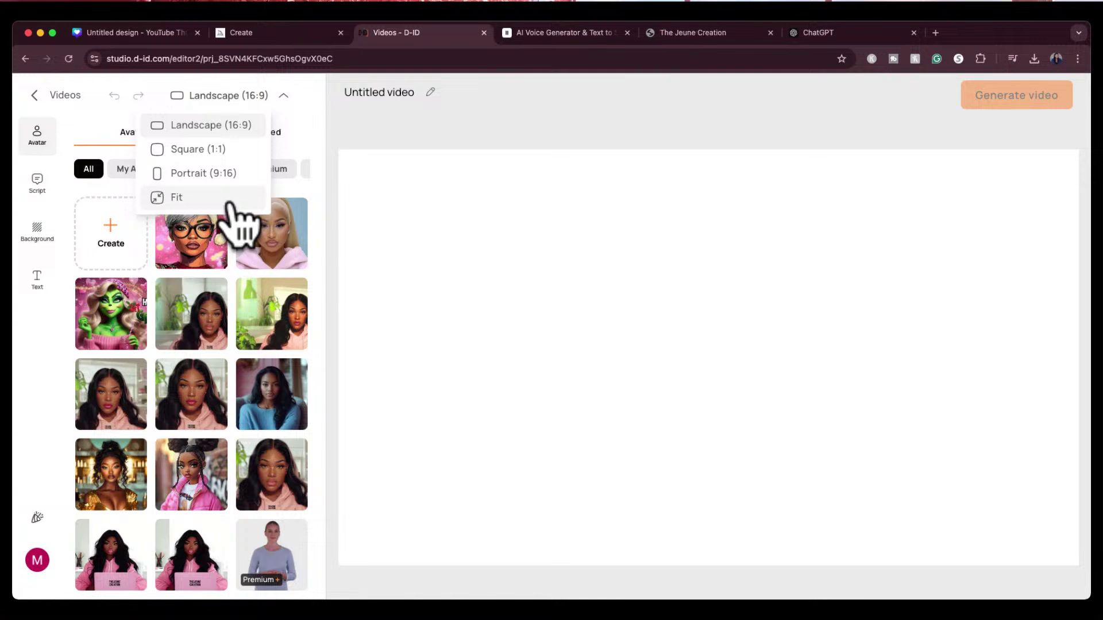
left_click(218, 124)
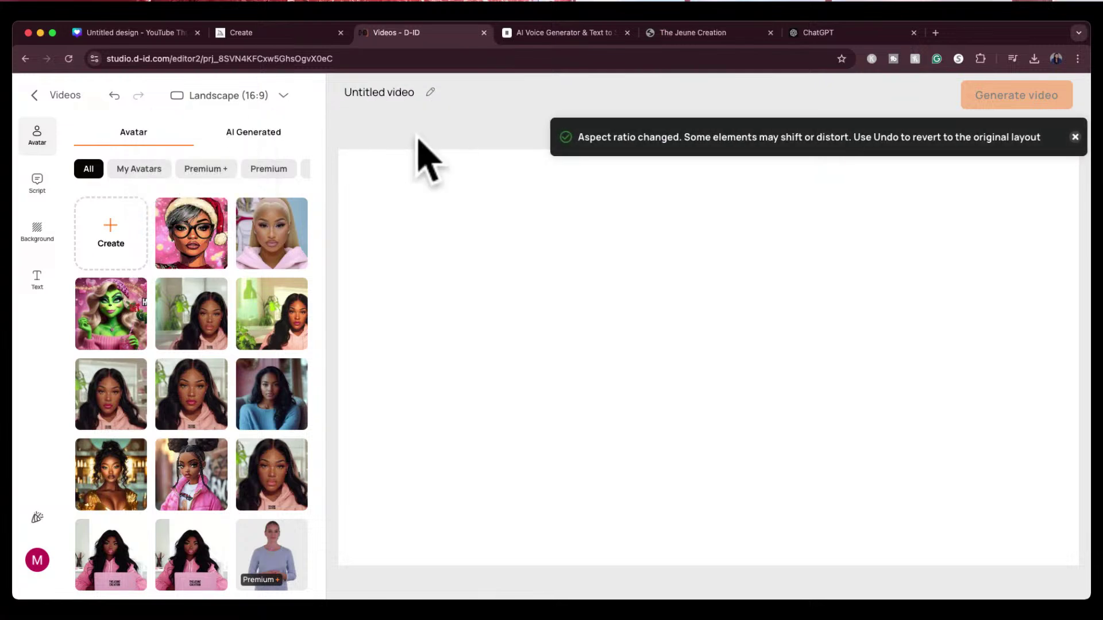
Create a Standard Avatar from the downloaded Christmas image, place it in the video, and set Happy emotion with Natural movements.
left_click(111, 241)
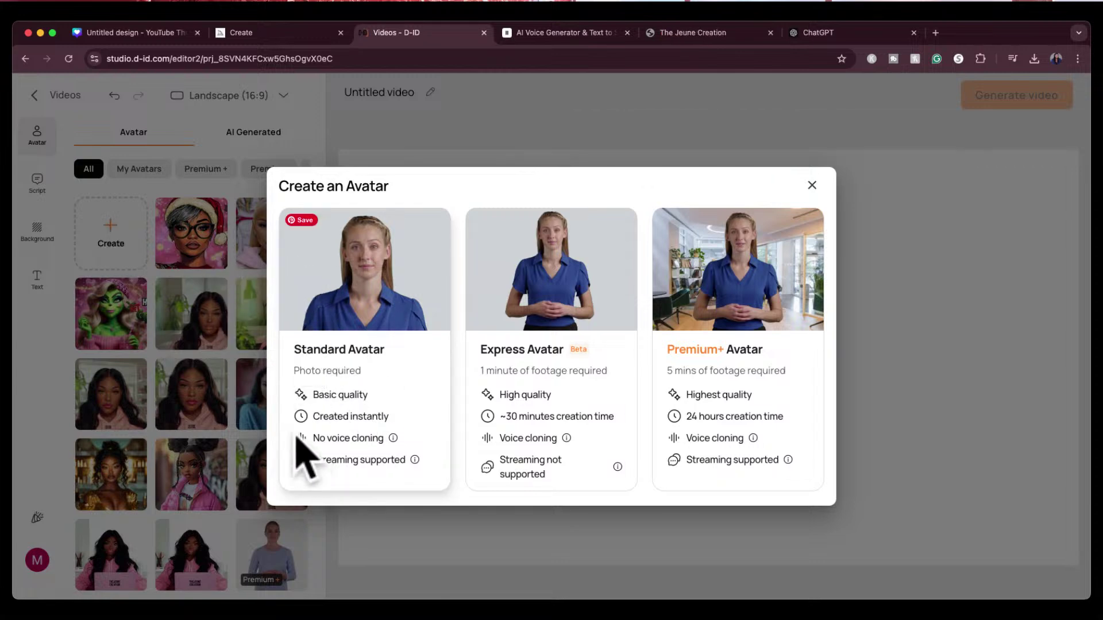
left_click(365, 371)
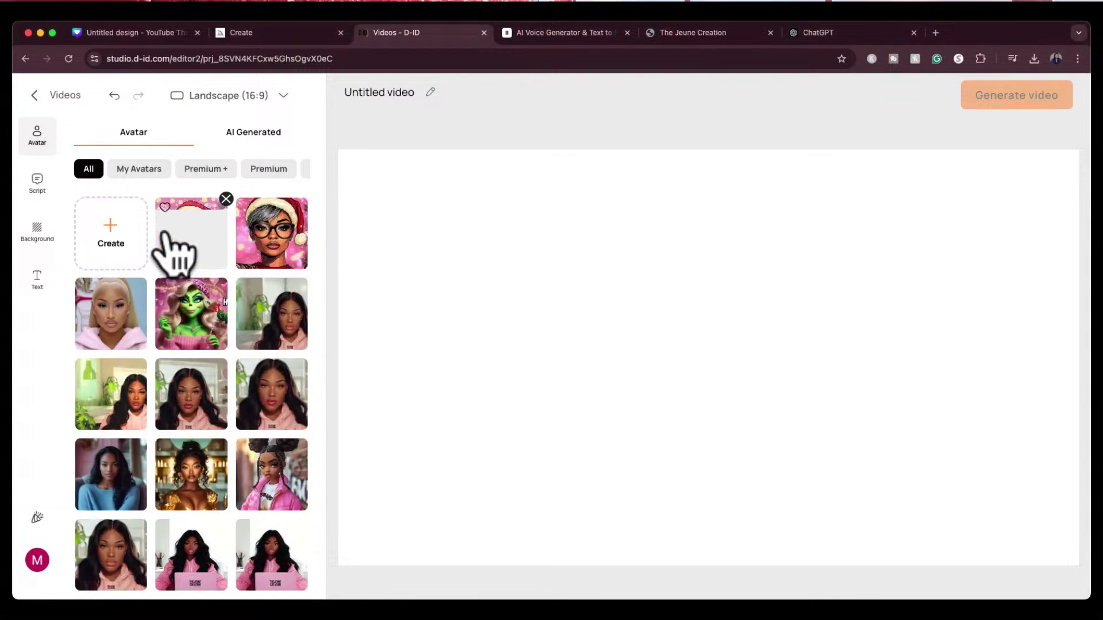
left_click(173, 248)
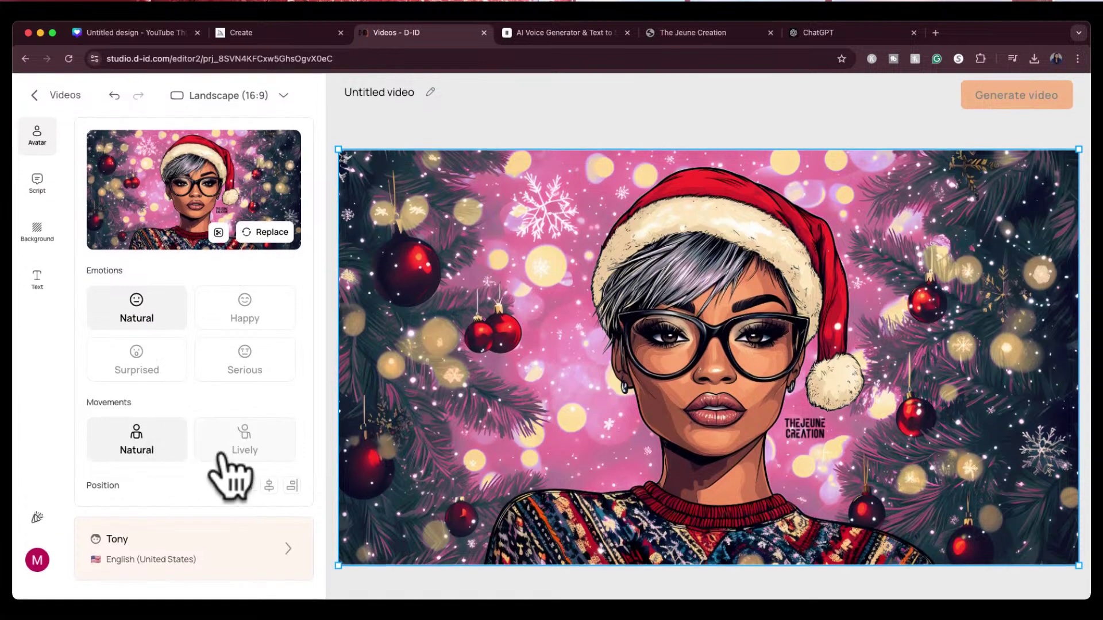
left_click(151, 441)
left_click(232, 324)
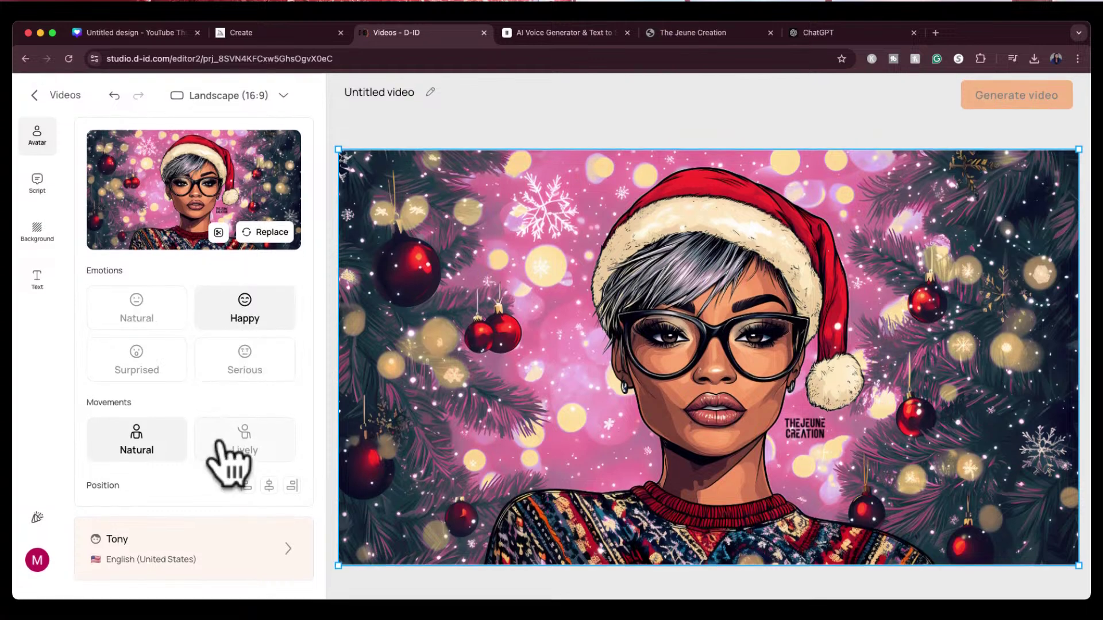
Upload the commercial's voiceover audio file as the avatar's script and play a short preview of it.
left_click(37, 183)
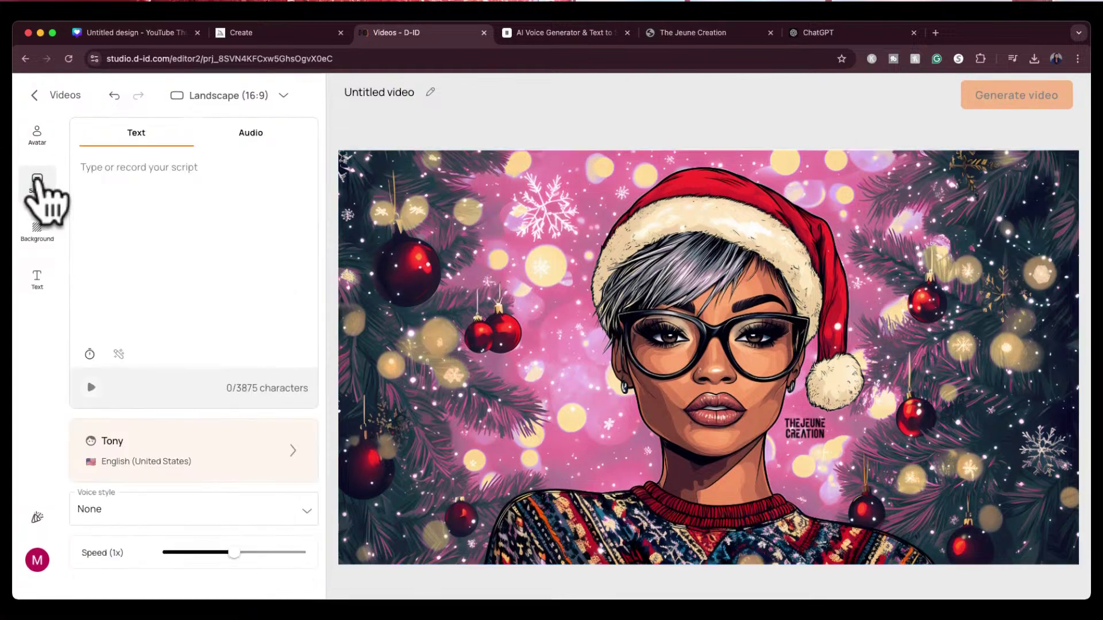
left_click(236, 144)
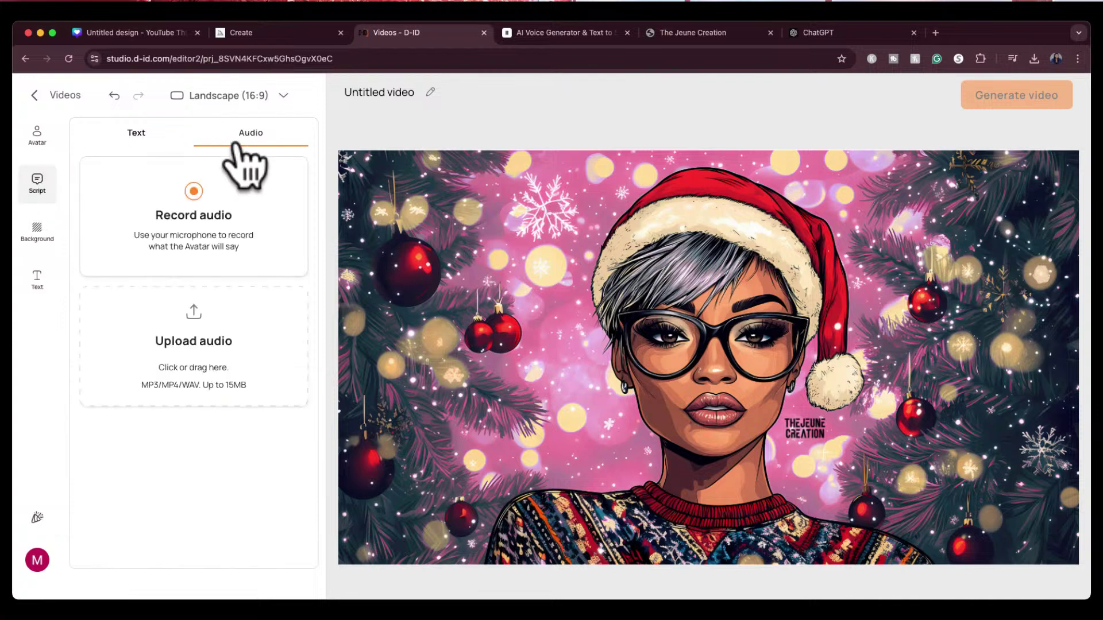
left_click(205, 338)
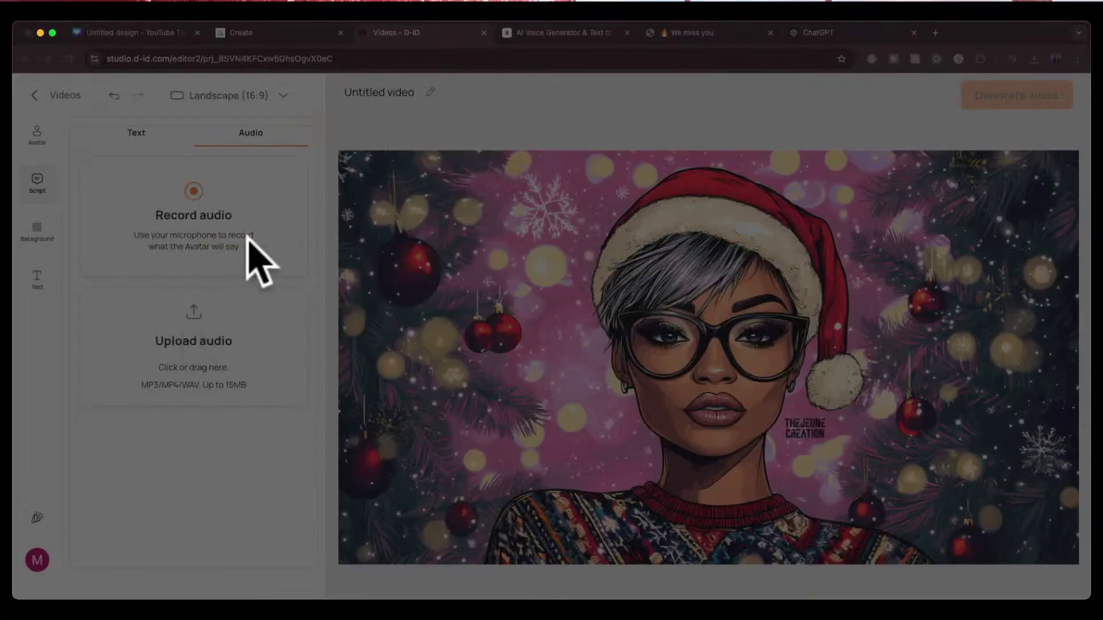
left_click(263, 168)
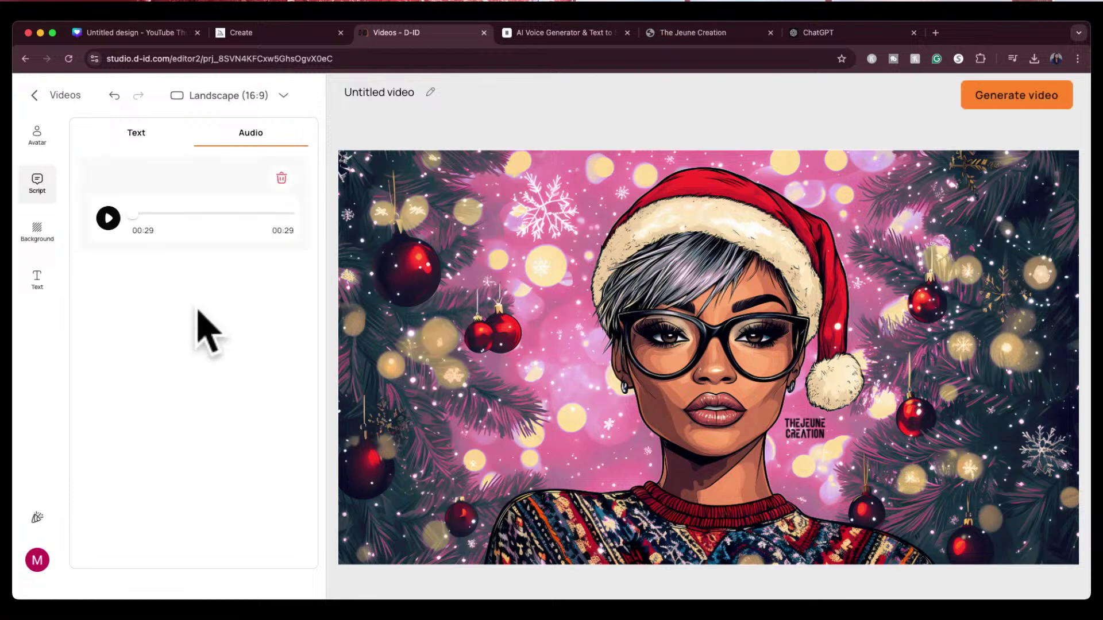
left_click(108, 218)
Rename the untitled video as Eyeglasses Commercial.
left_click(402, 92)
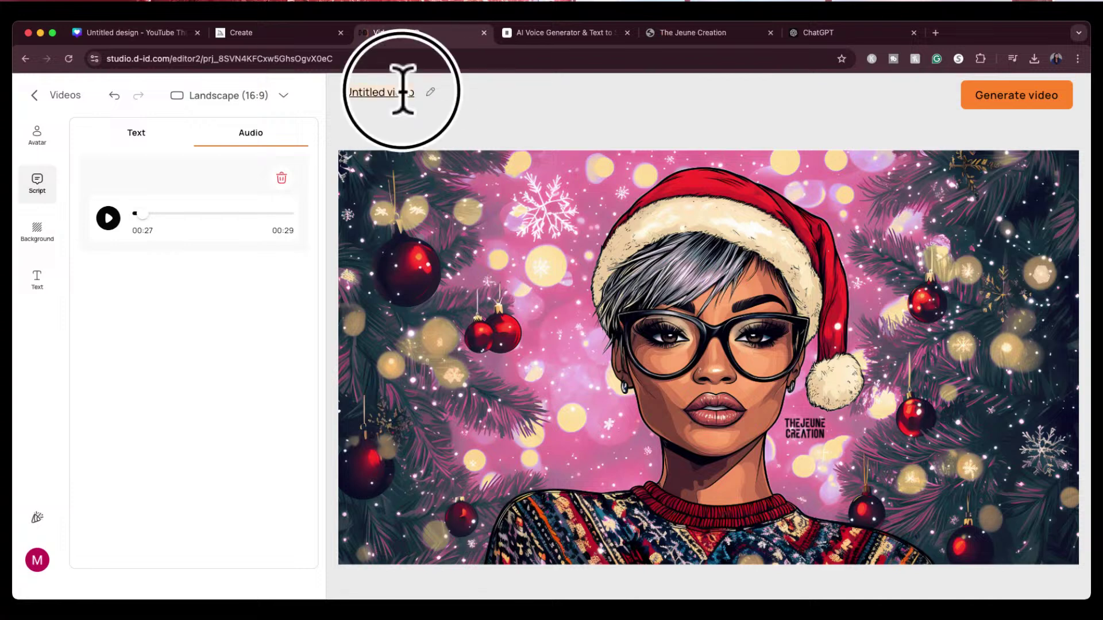
type("Ee")
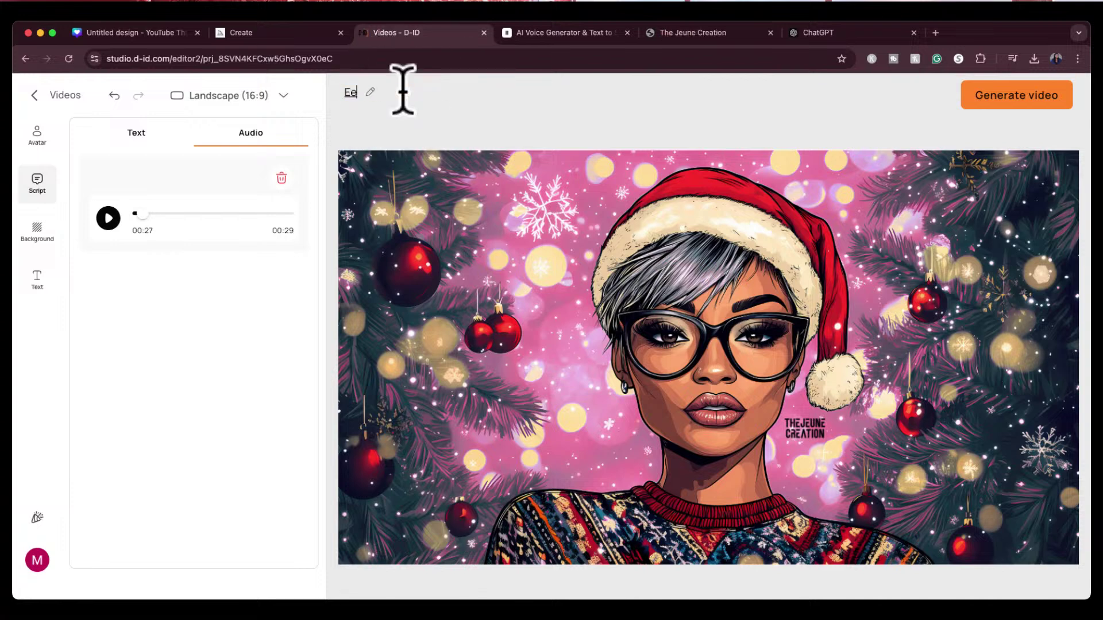
type("yeglasses Commercial")
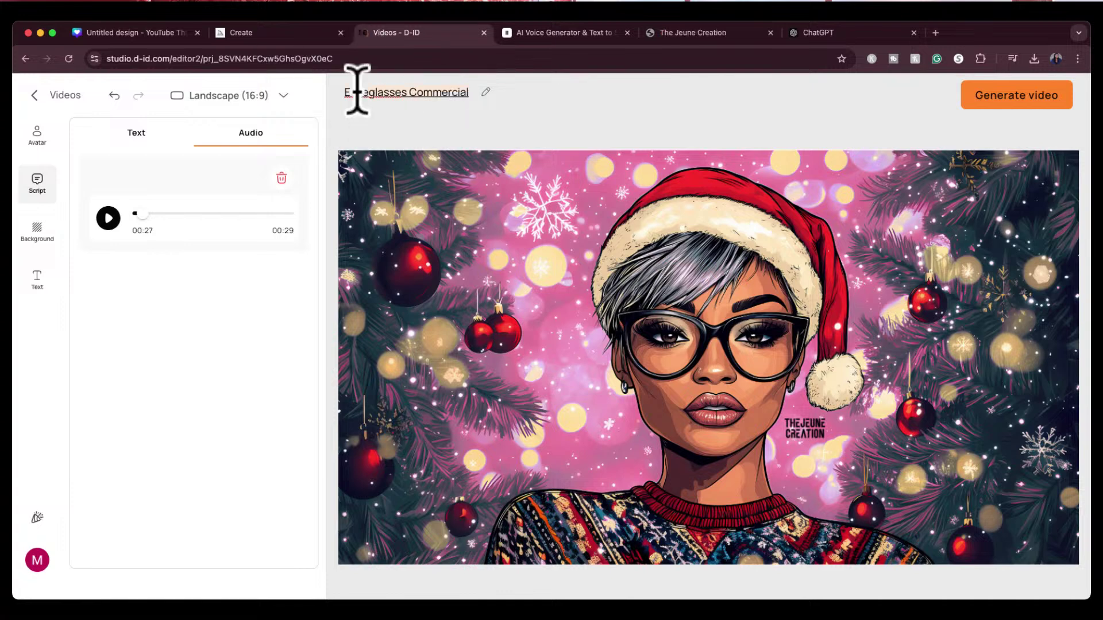
key("super+a")
key("BackSpace")
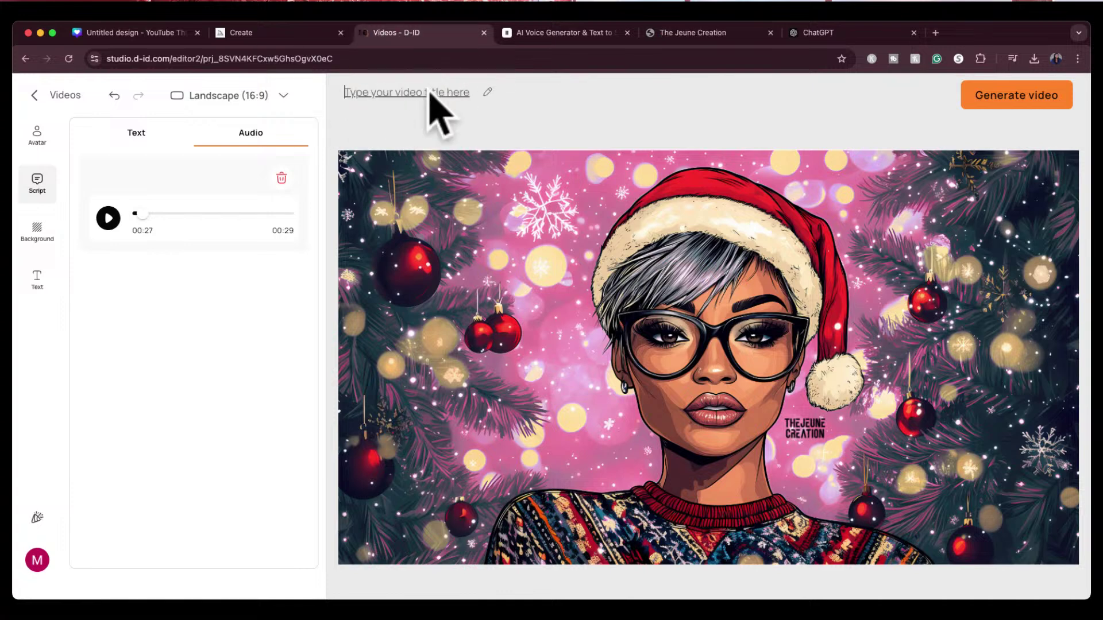
type("E")
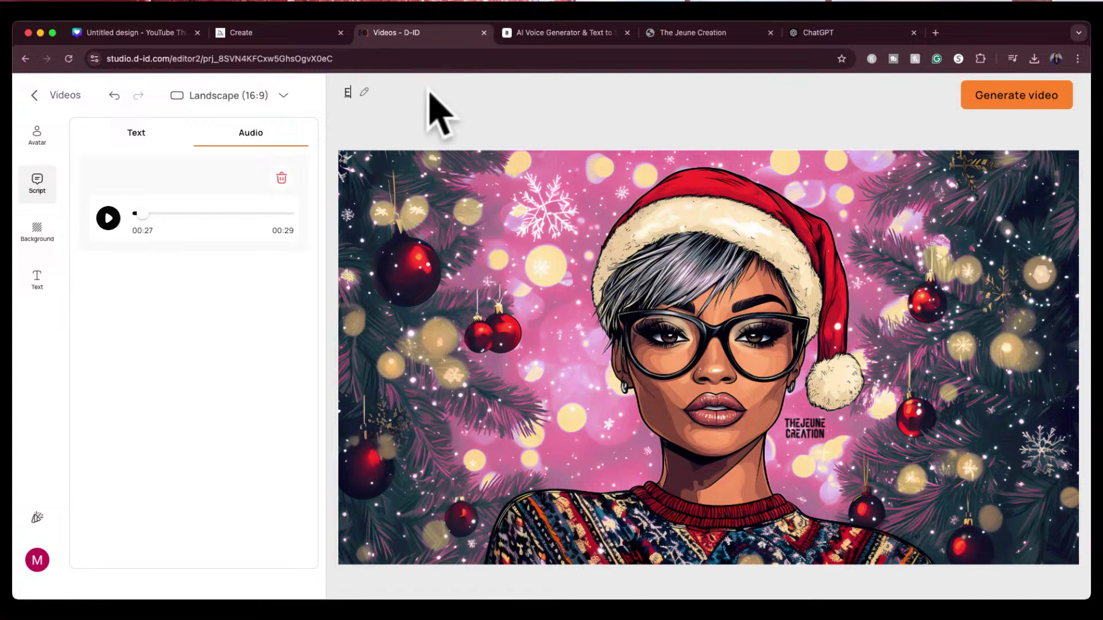
type("yeglasses Commercial")
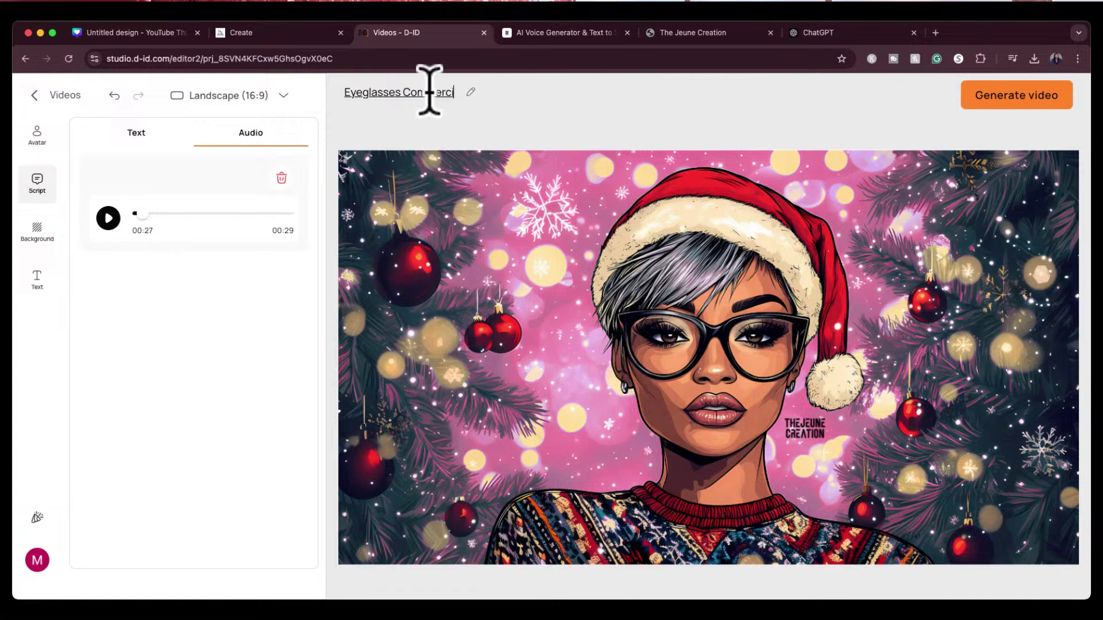
Generate the Eyeglasses Commercial video and play the result from the video gallery.
left_click(1009, 97)
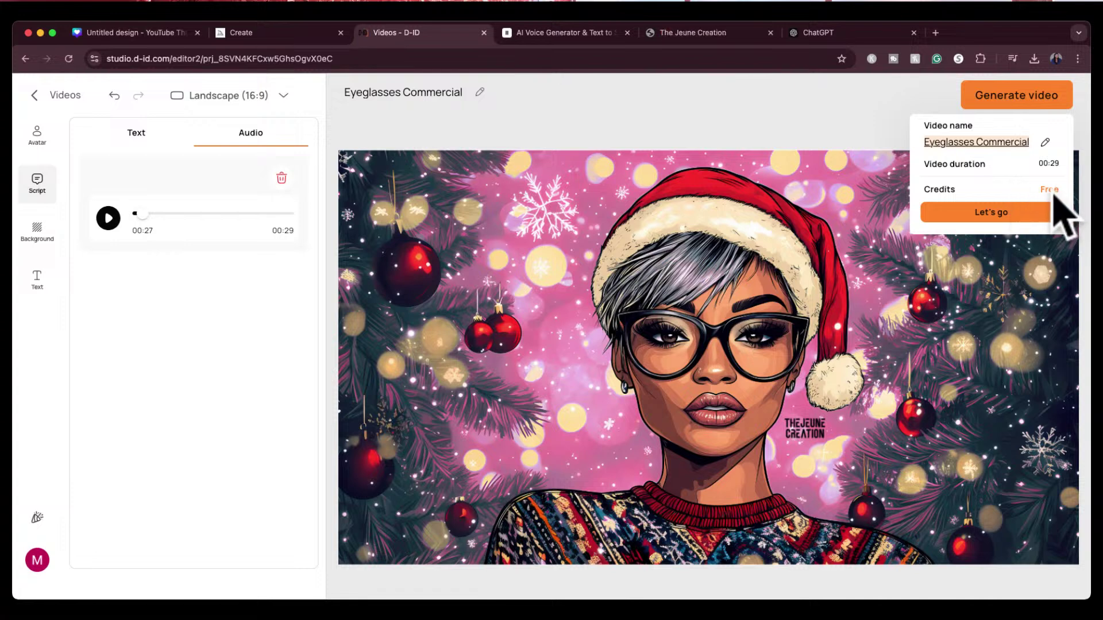
left_click(1006, 214)
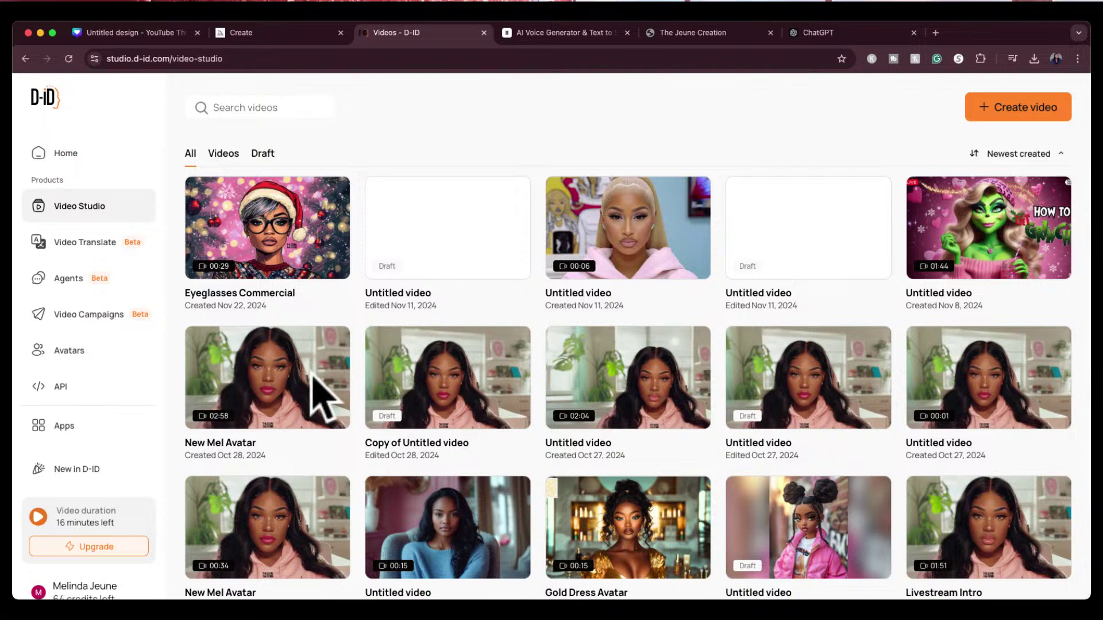
mouse_move(288, 194)
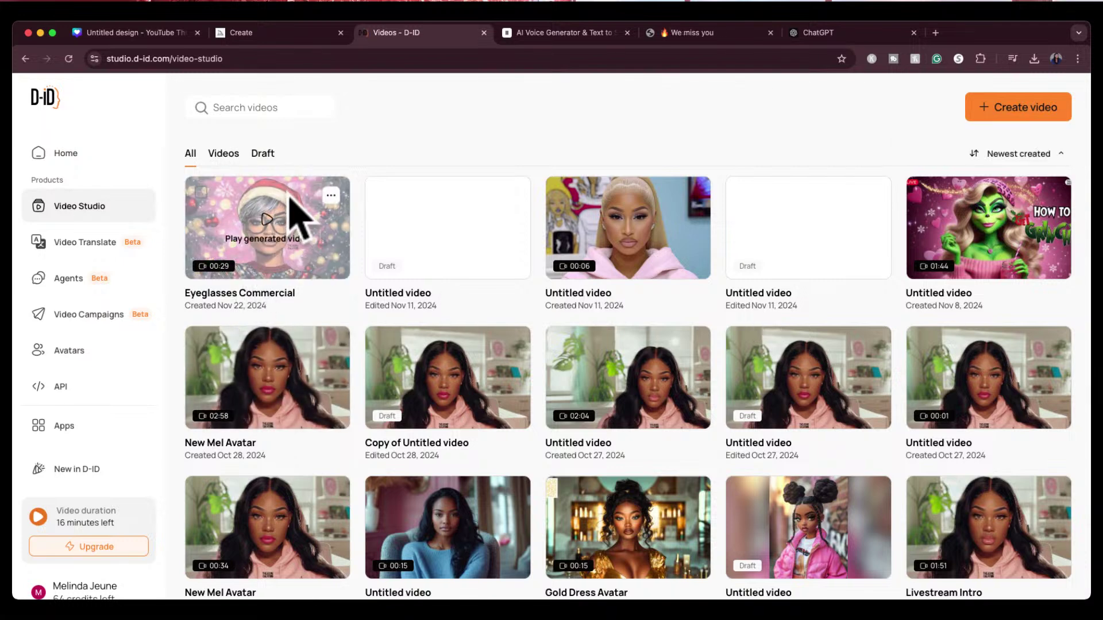
left_click(269, 235)
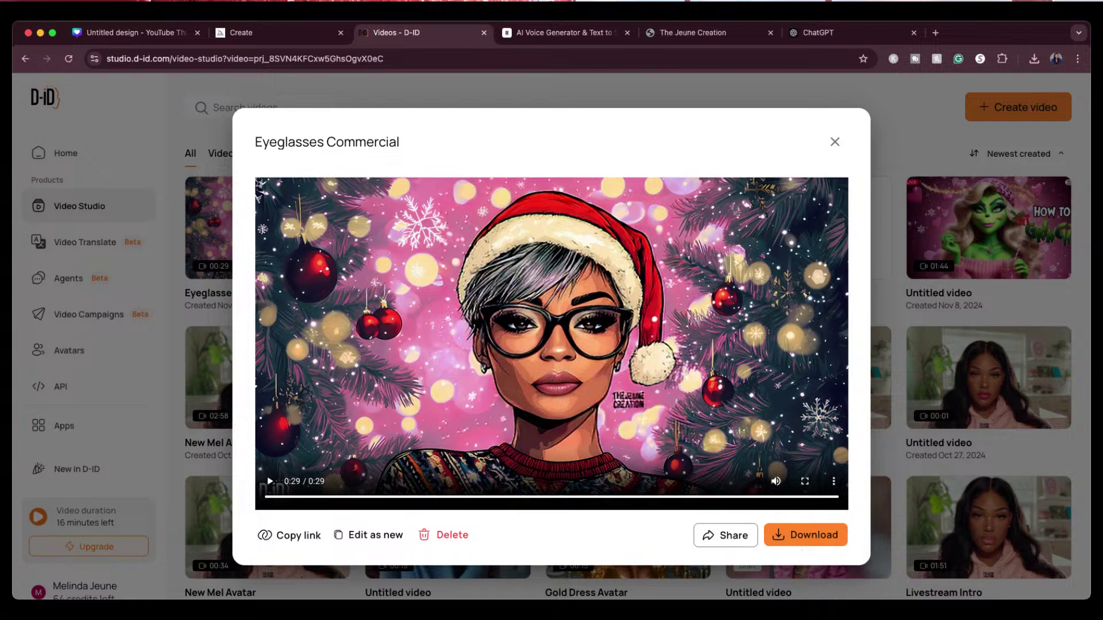
Close the Eyeglasses Commercial preview, switch to Midjourney, and return from the enlarged Christmas image to the gallery of created images.
left_click(834, 142)
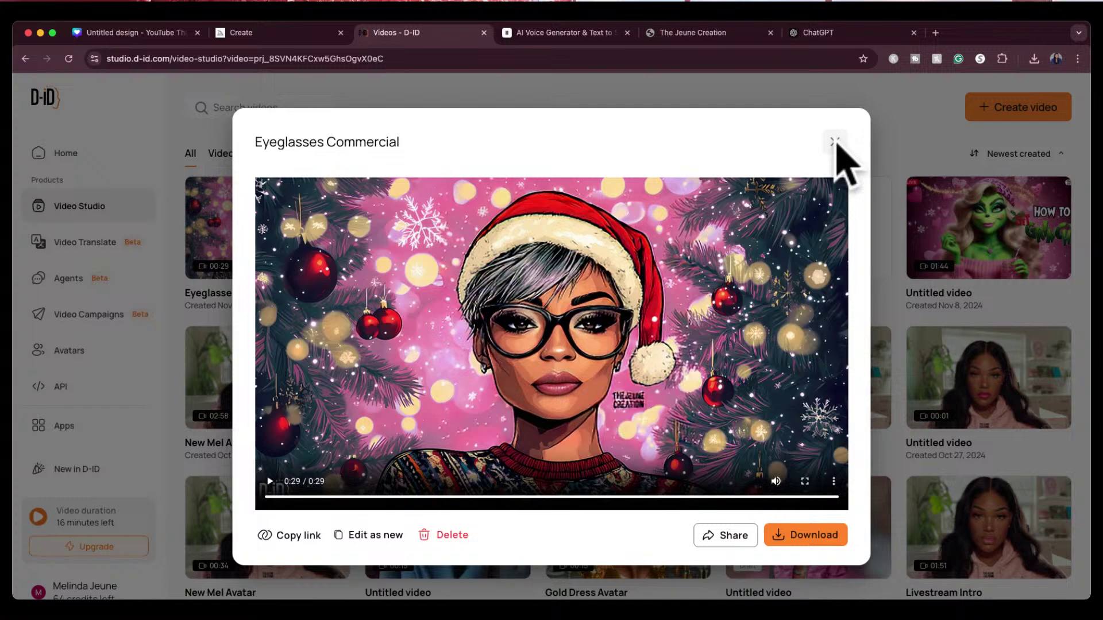
left_click(836, 144)
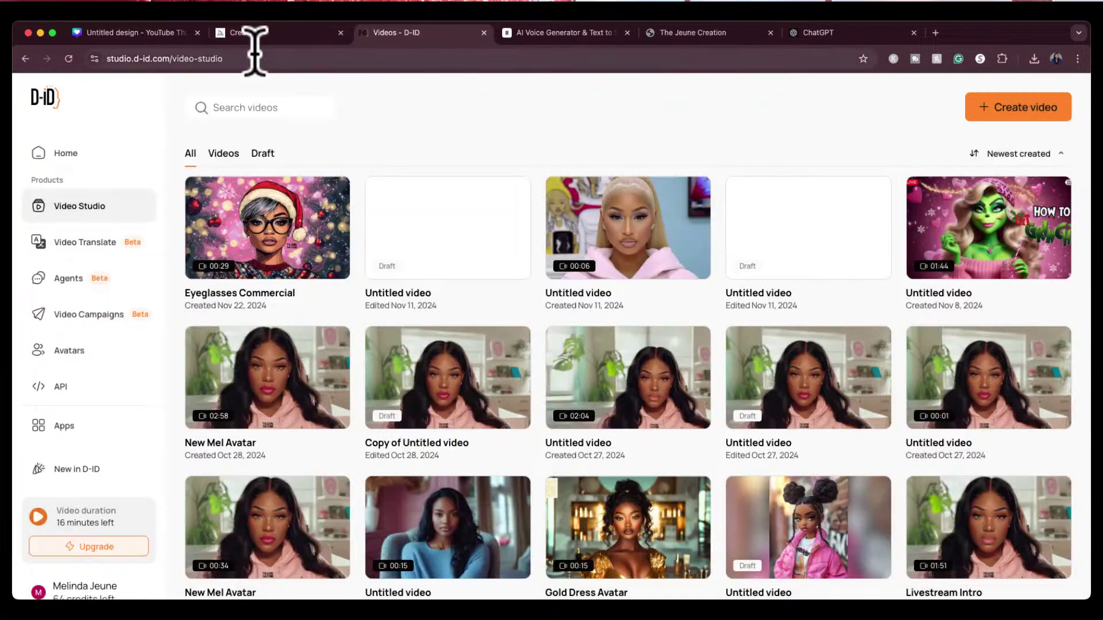
left_click(247, 33)
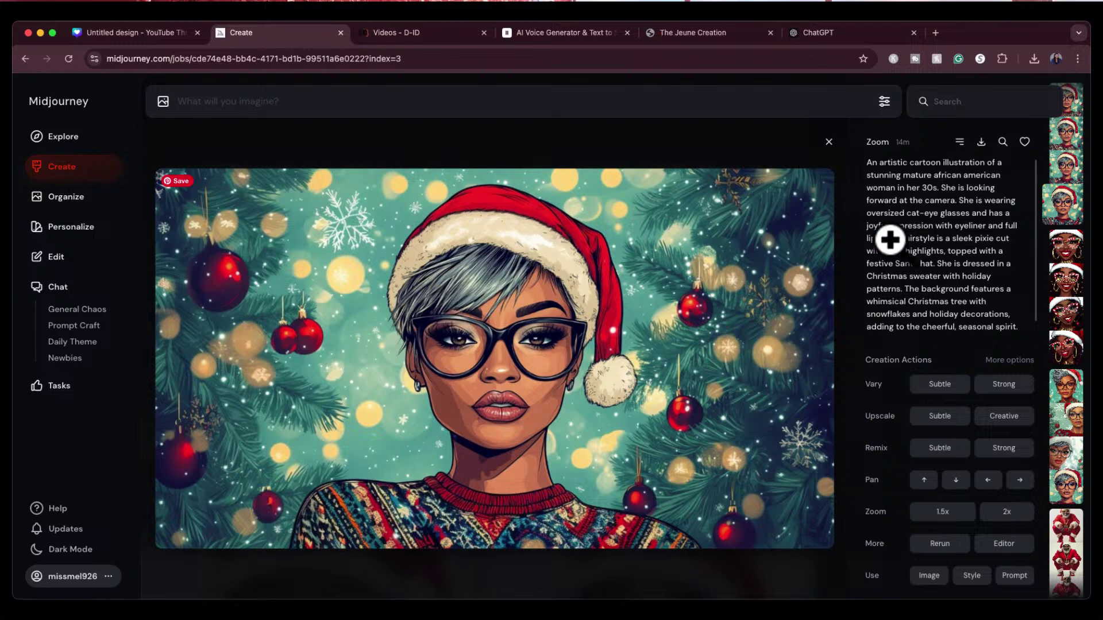
left_click(830, 134)
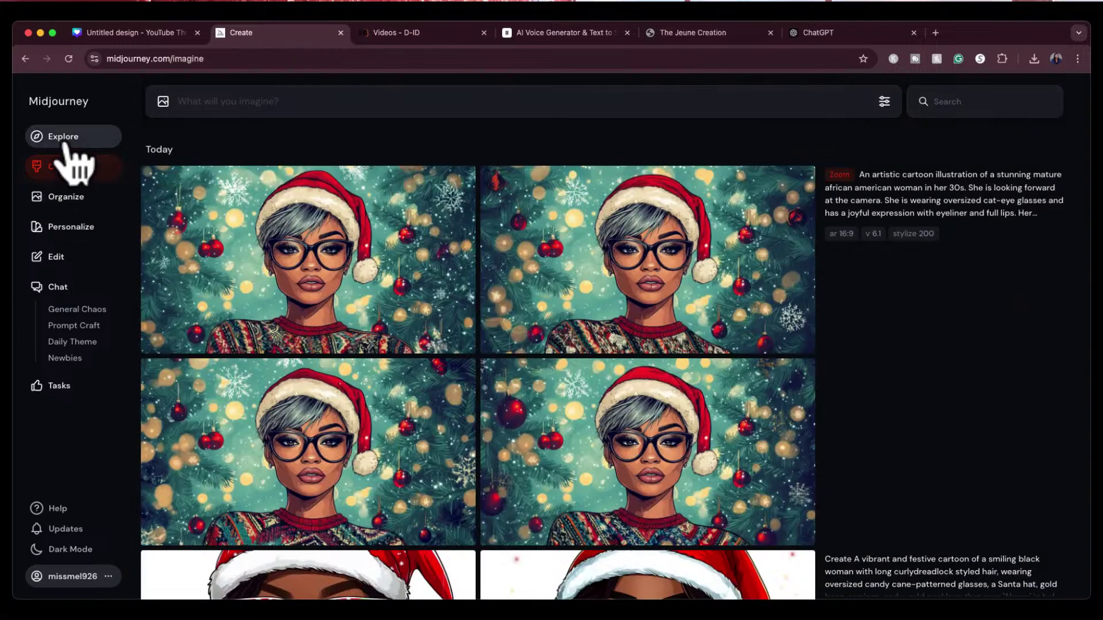
Open the first image of the smiling woman in candy cane-patterned glasses and search Midjourney for similar images.
scroll(266, 382, "down", 3)
scroll(345, 402, "down", 2)
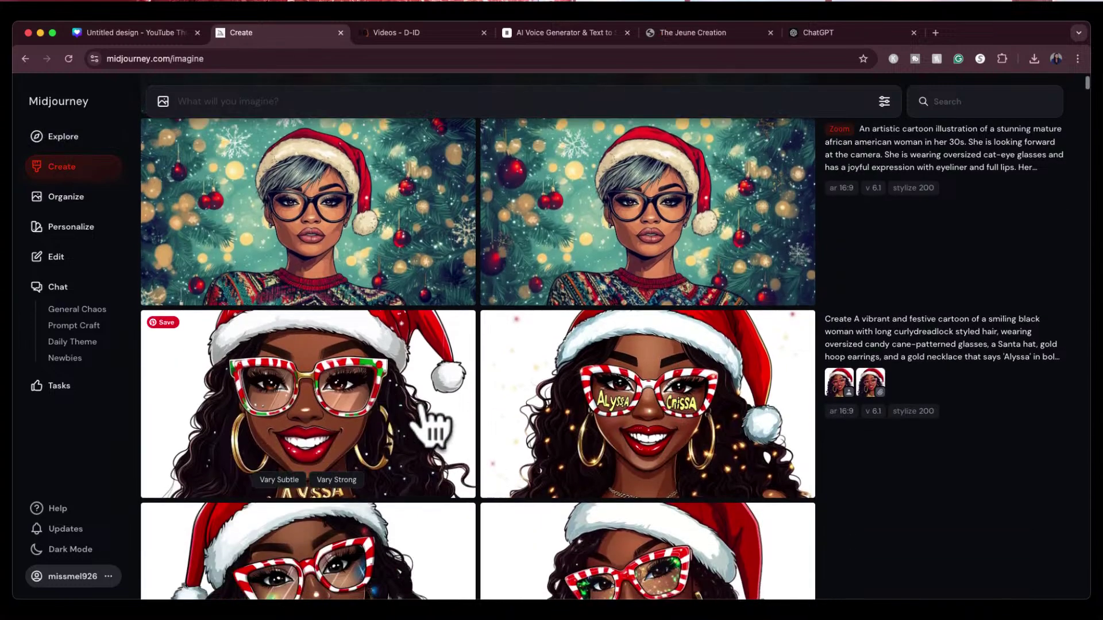
scroll(386, 439, "down", 1)
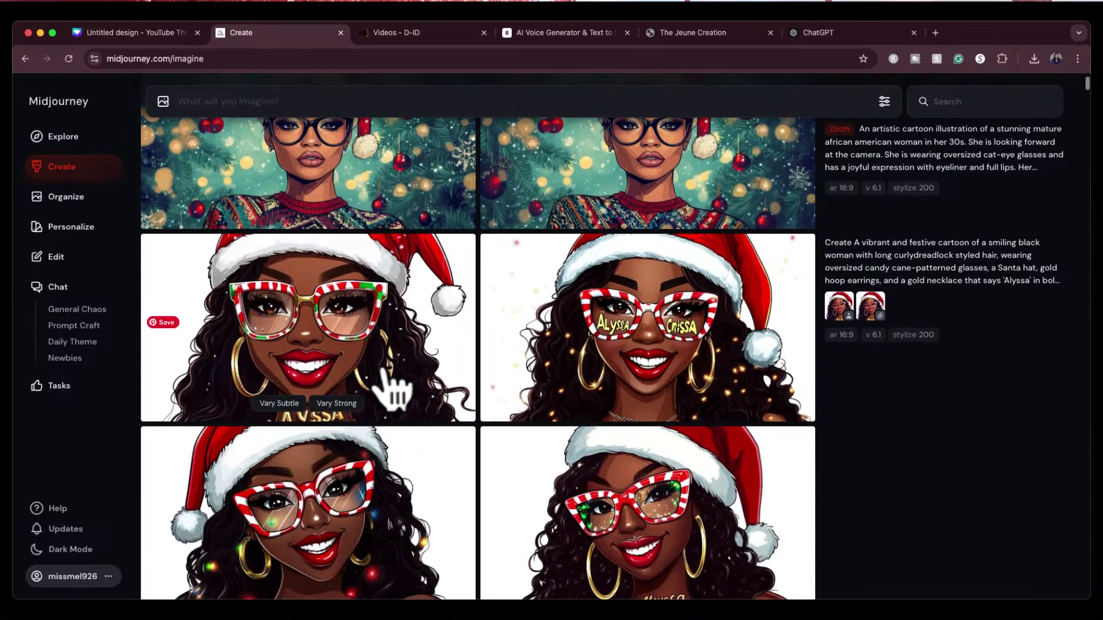
left_click(377, 328)
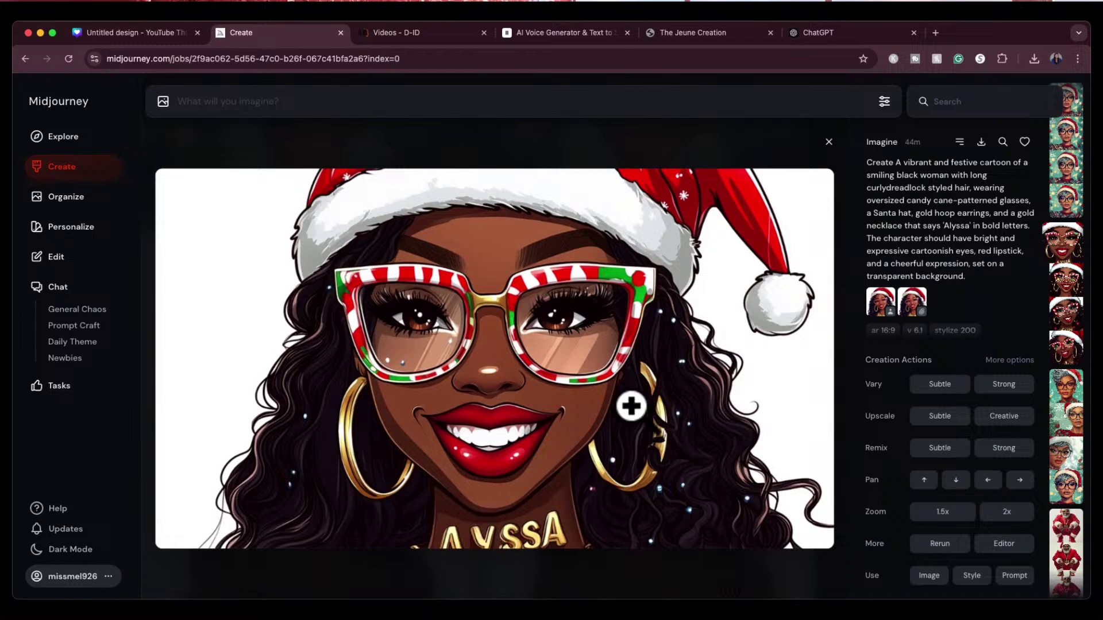
left_click(1003, 144)
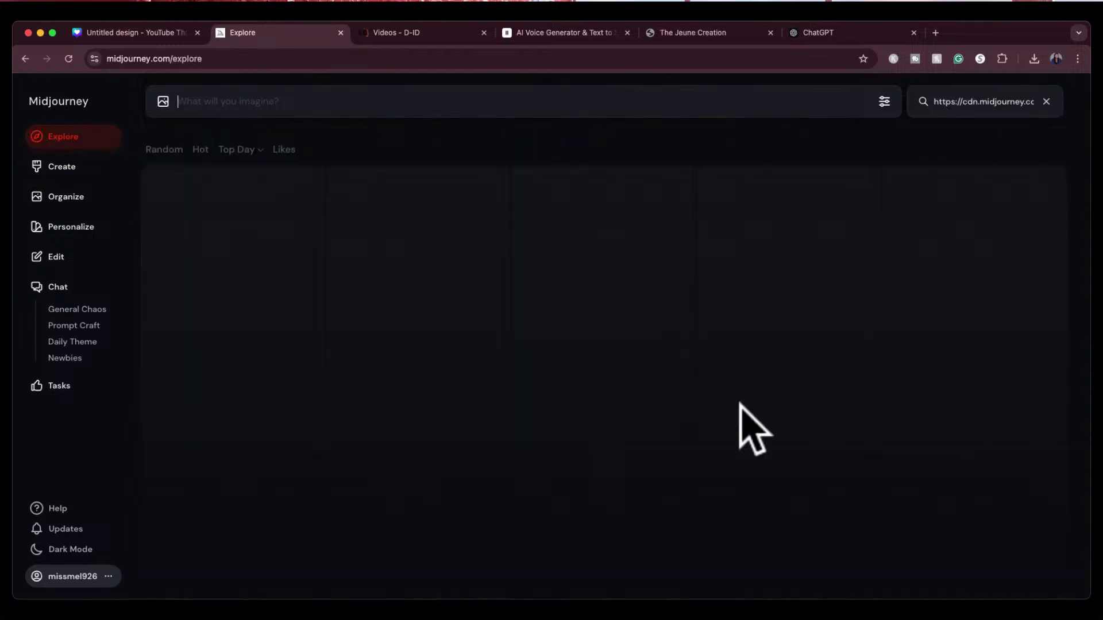
Browse the similar Christmas images and open the cartoon Mrs. Claus in the red hoodie to view its prompt.
scroll(678, 509, "down", 3)
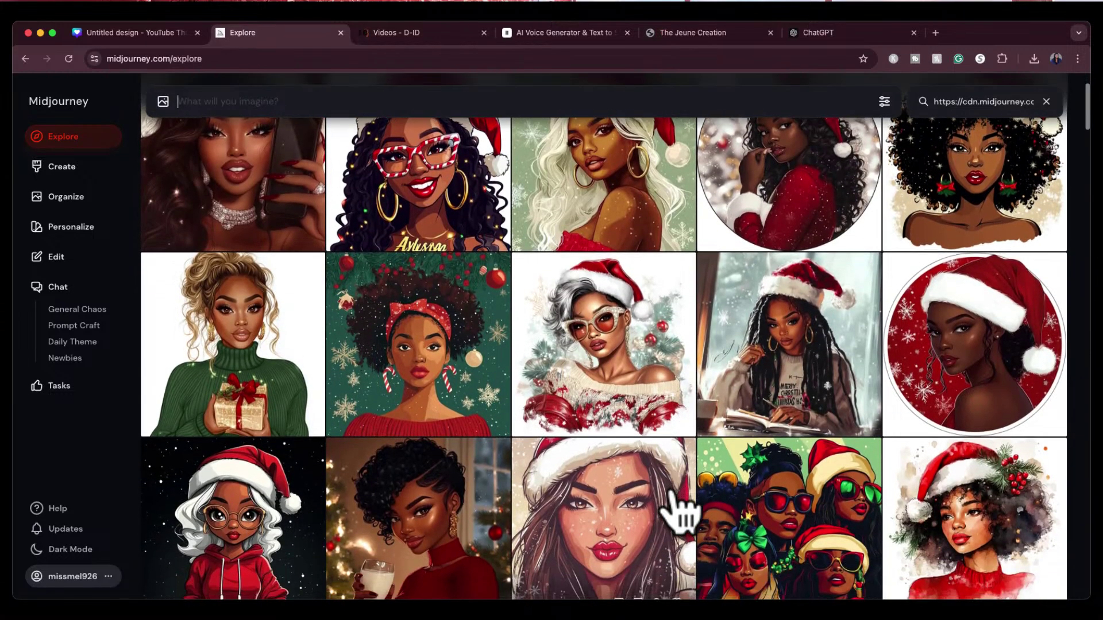
scroll(681, 510, "up", 2)
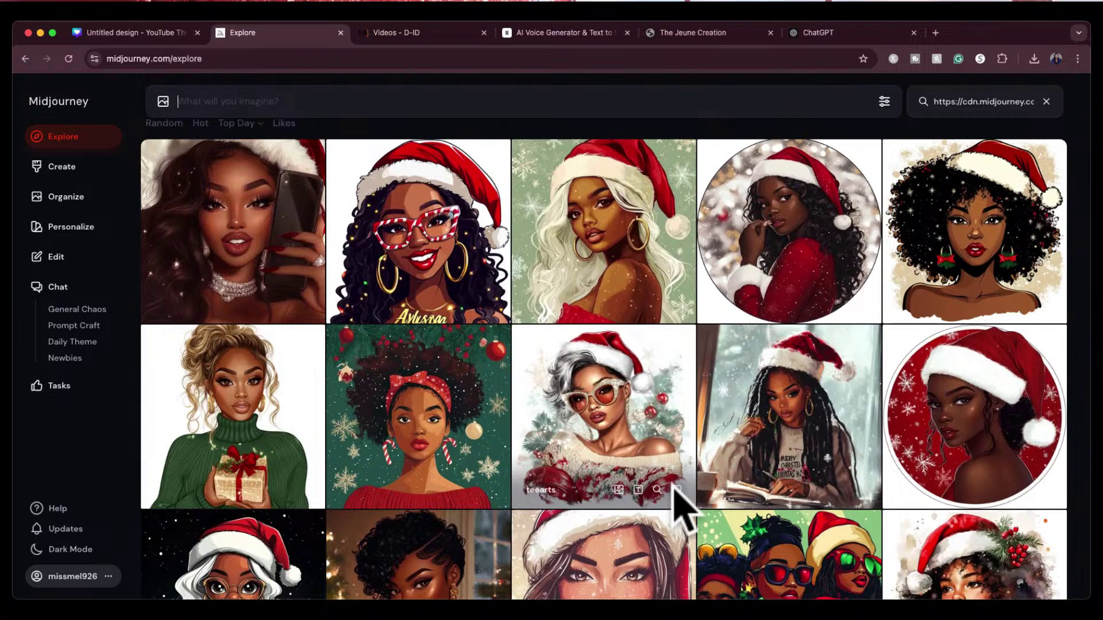
scroll(677, 509, "down", 2)
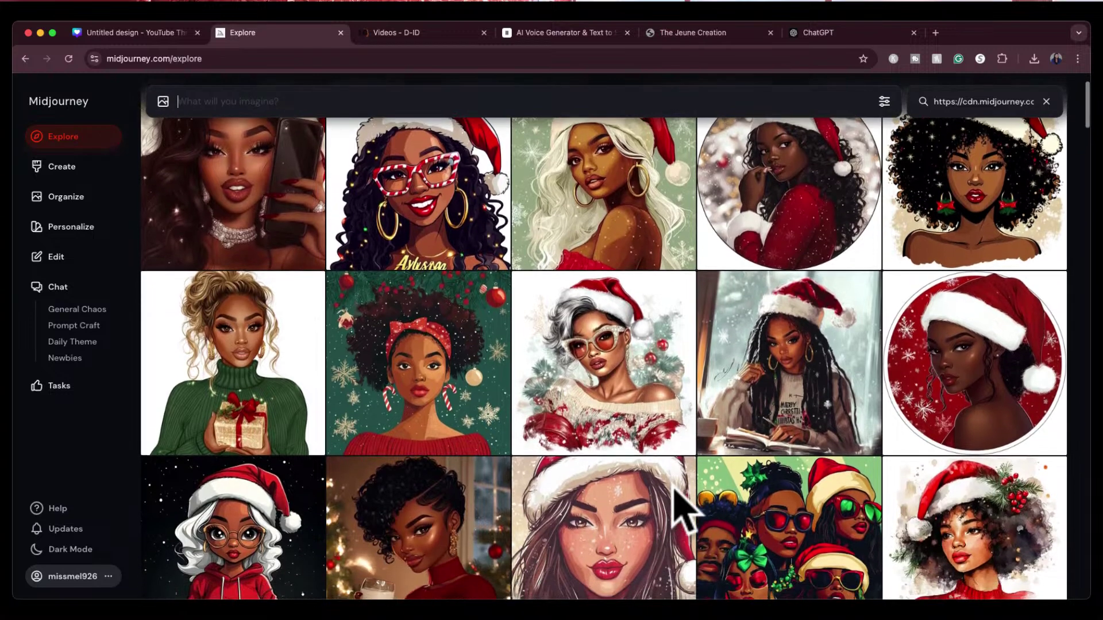
scroll(681, 510, "down", 2)
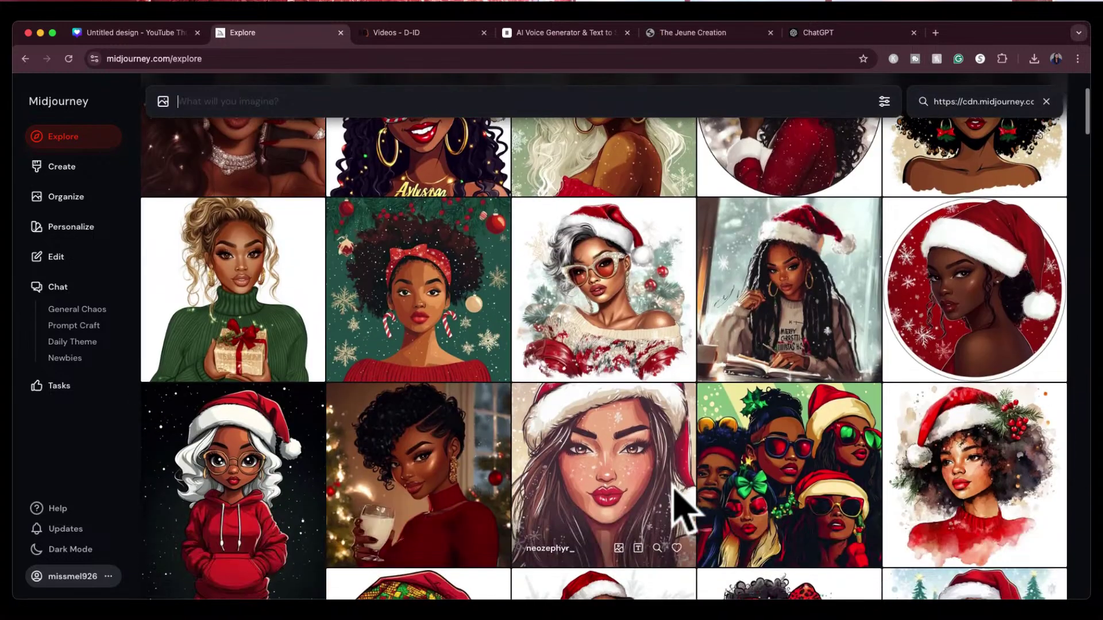
scroll(677, 506, "down", 4)
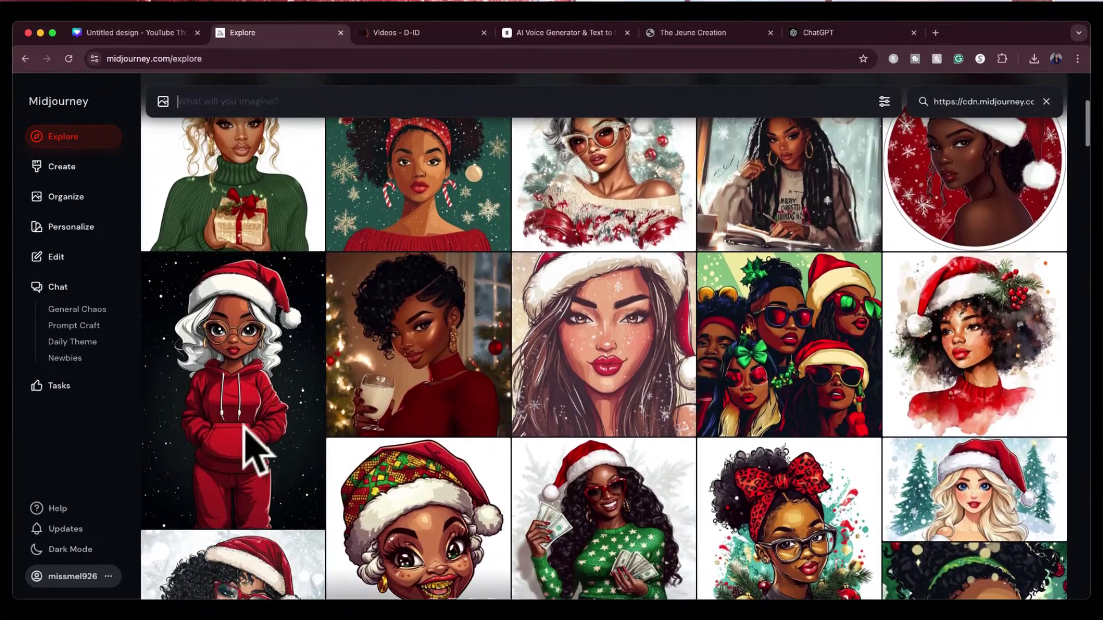
mouse_move(228, 365)
left_click(249, 374)
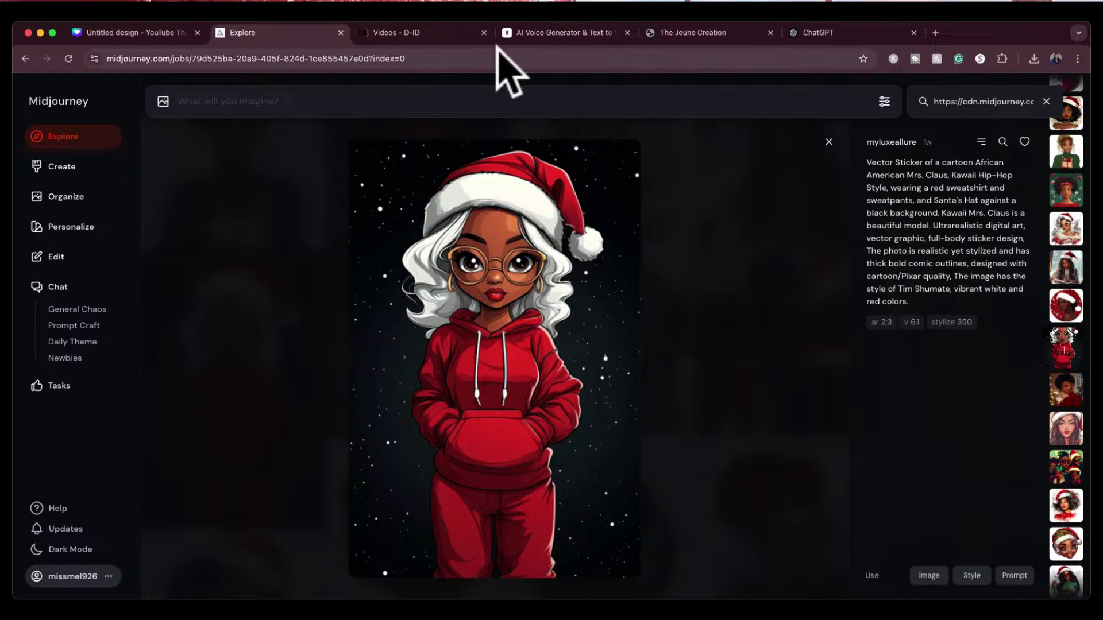
Switch to ElevenLabs, search the web for "eleven labs", and open the official ElevenLabs homepage from the results.
left_click(543, 30)
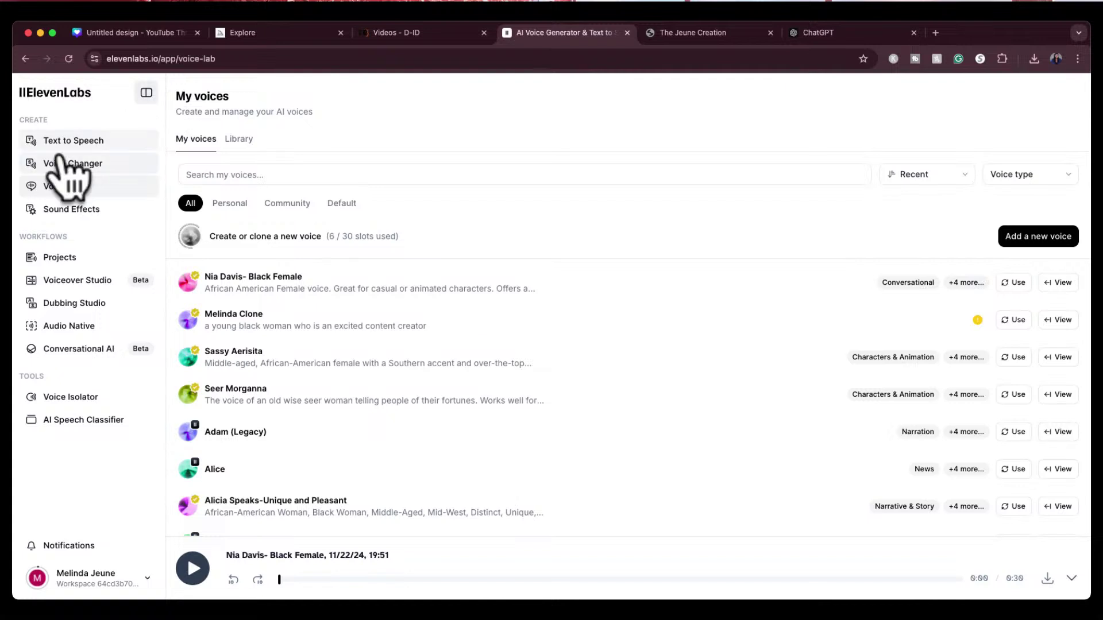
left_click(58, 93)
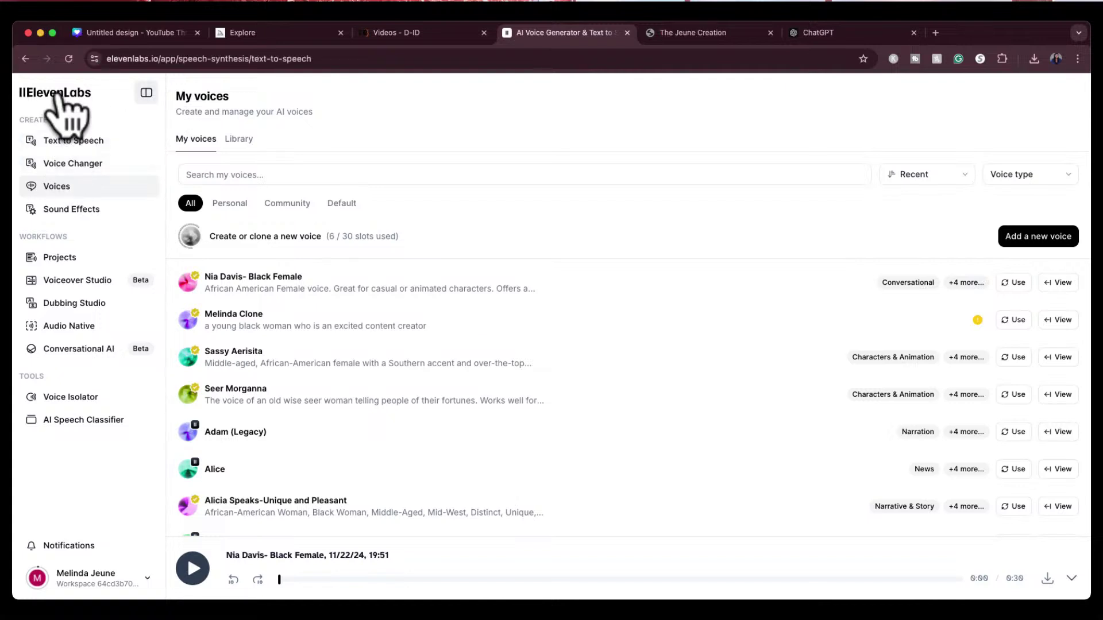
left_click(381, 58)
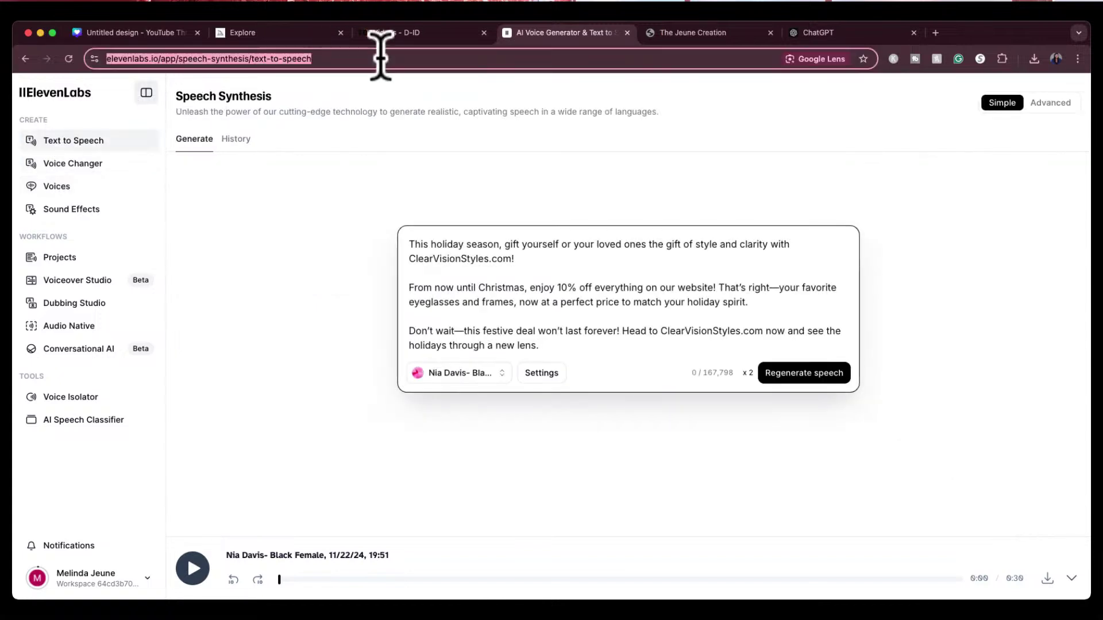
type("eleve")
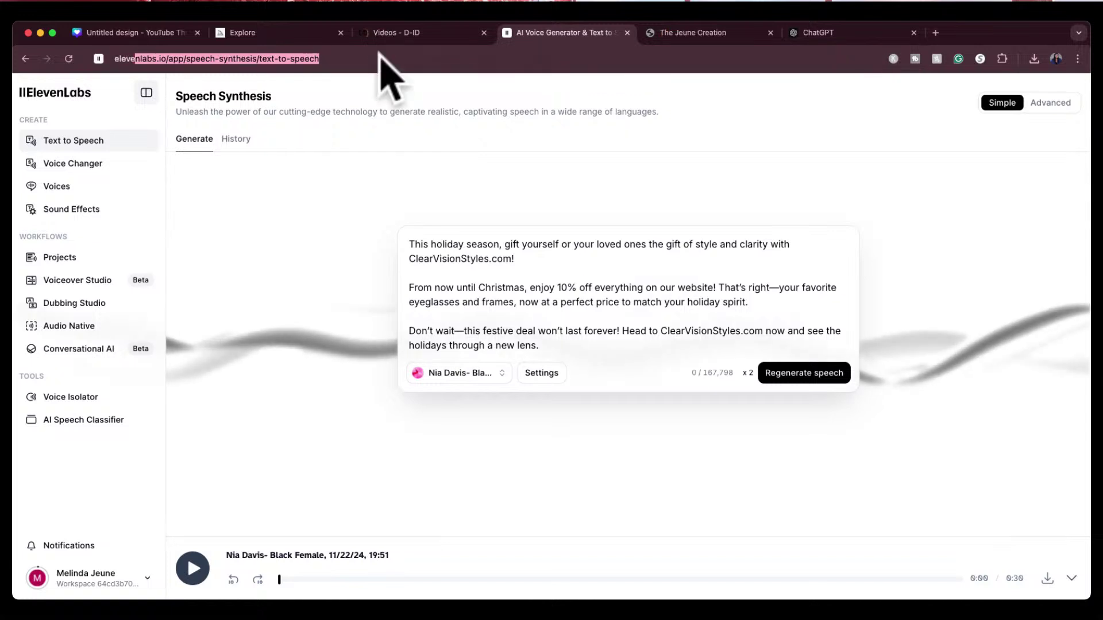
type("n labs")
key("Return")
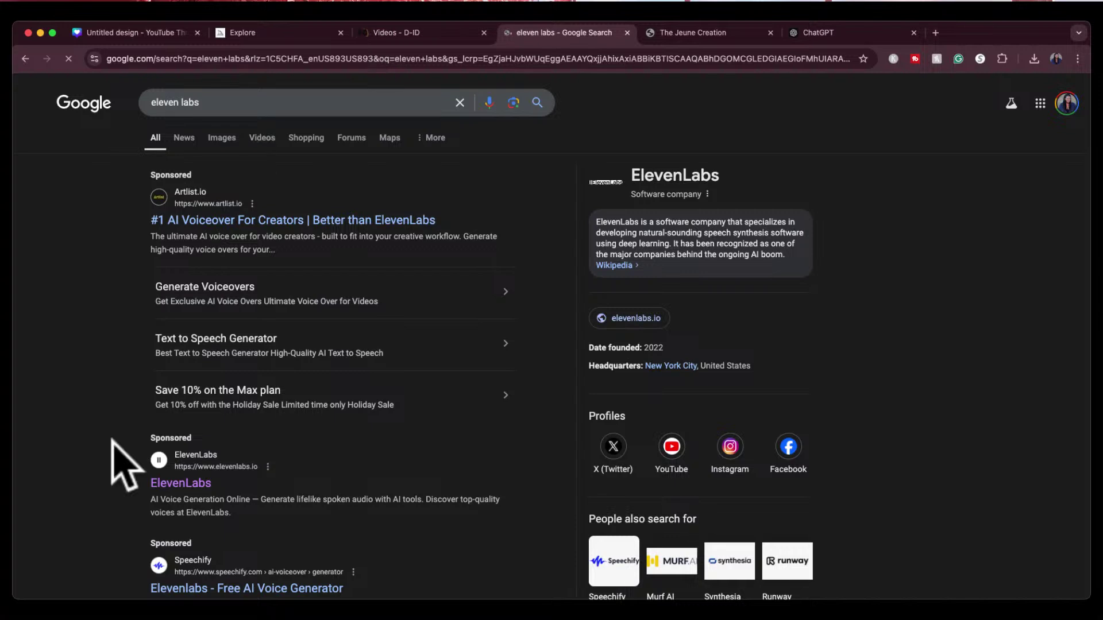
scroll(123, 463, "down", 3)
left_click(197, 386)
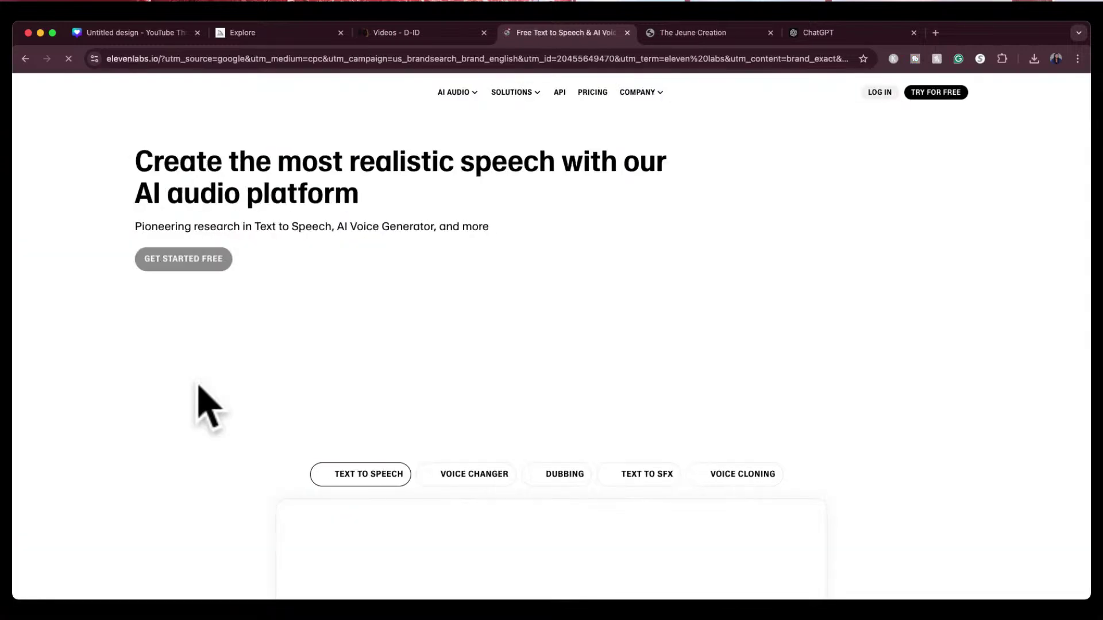
Look over the ElevenLabs homepage and enter the app's text to speech page.
scroll(198, 386, "down", 5)
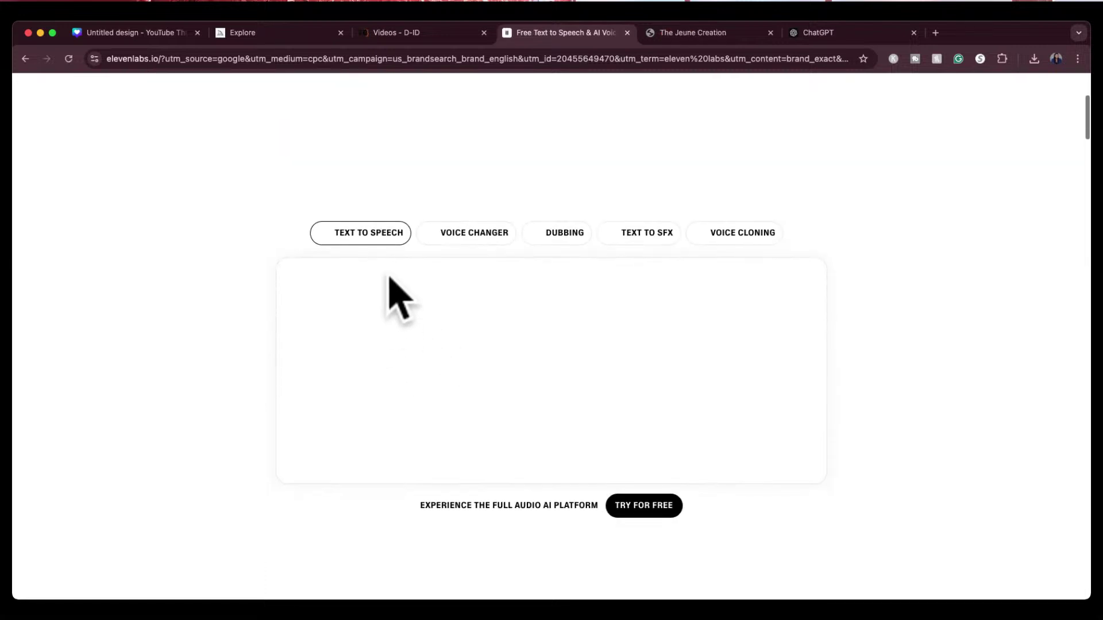
scroll(553, 152, "up", 5)
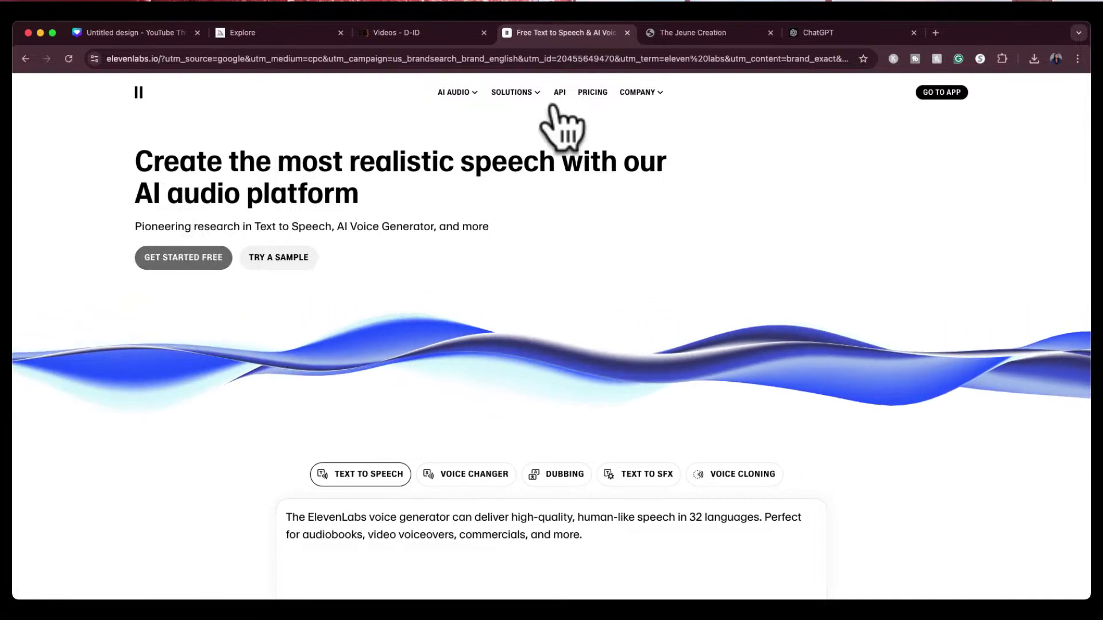
left_click(935, 93)
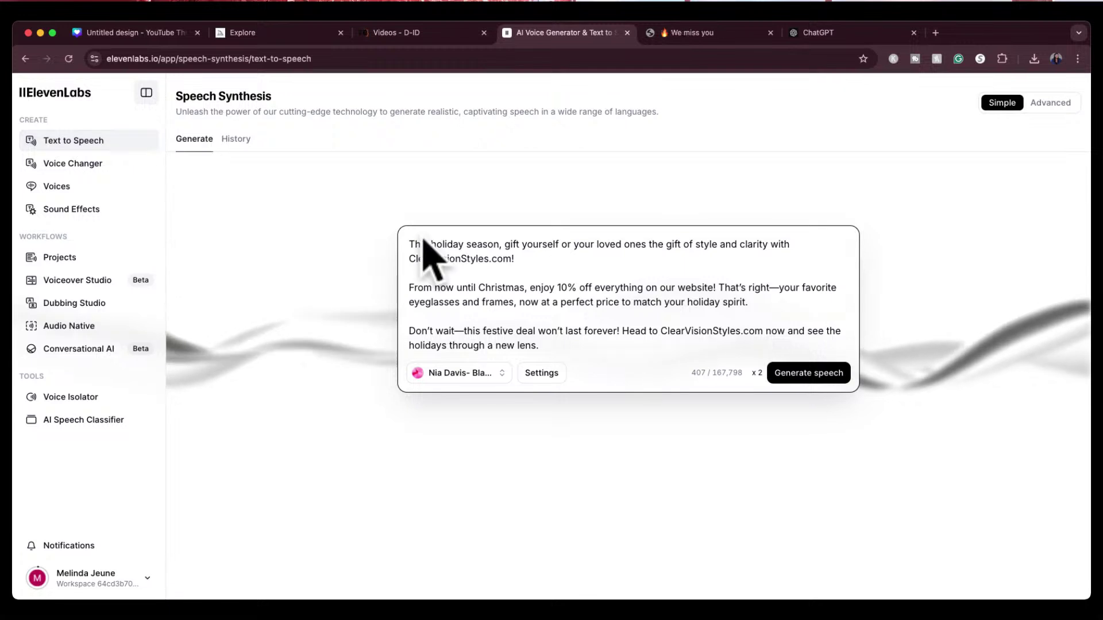
Search the speech voice selector for "black girl" and shorten the query to "black".
left_click(460, 373)
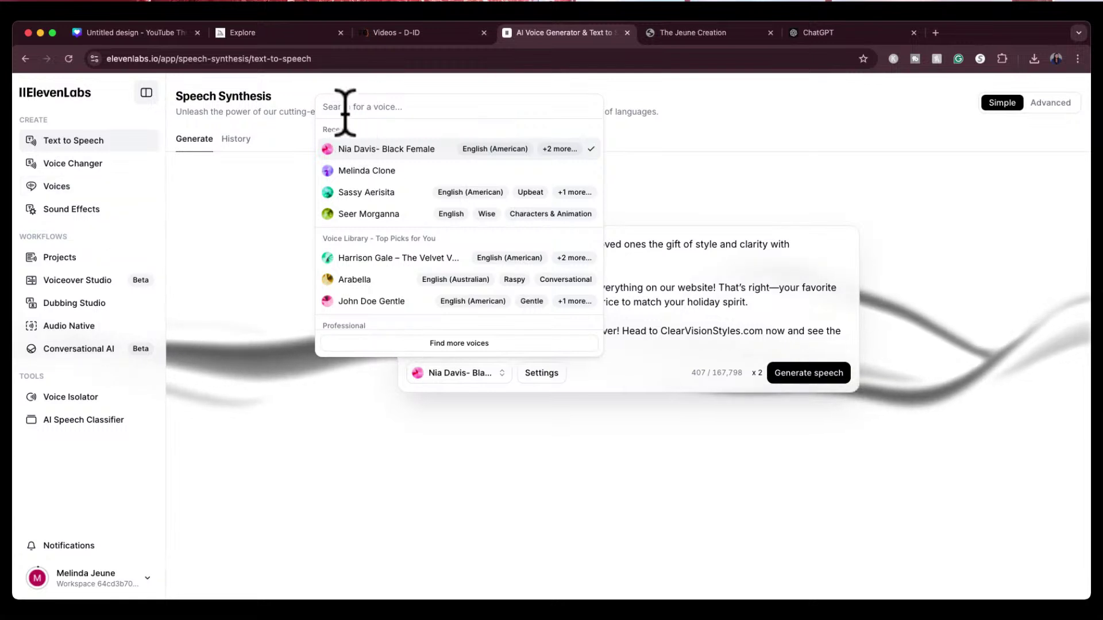
type("black g")
key("BackSpace")
key("BackSpace")
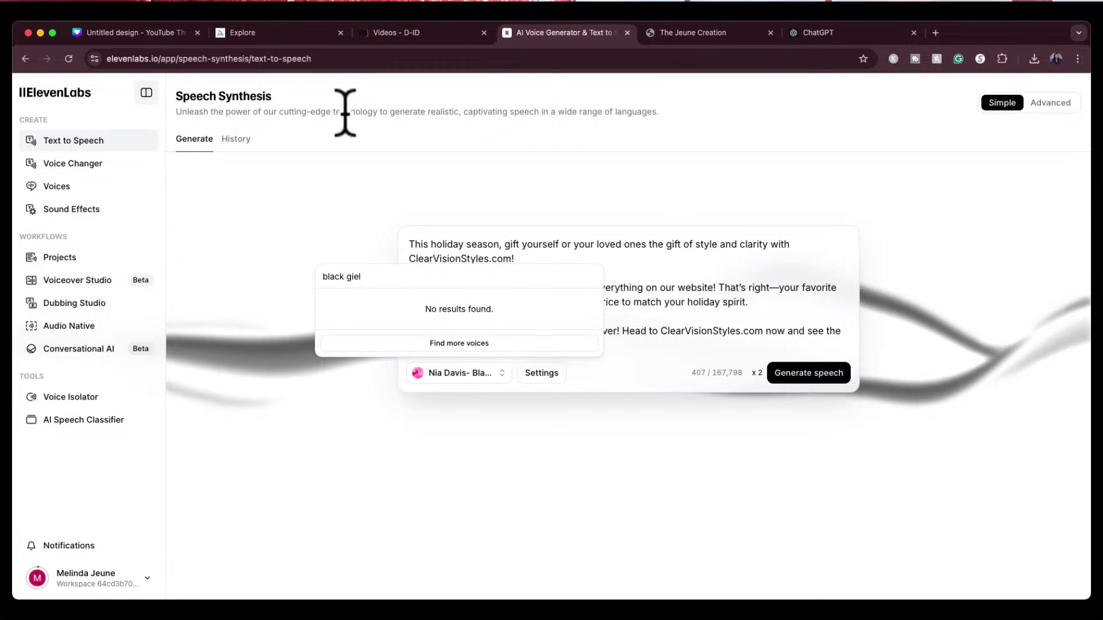
type("rl")
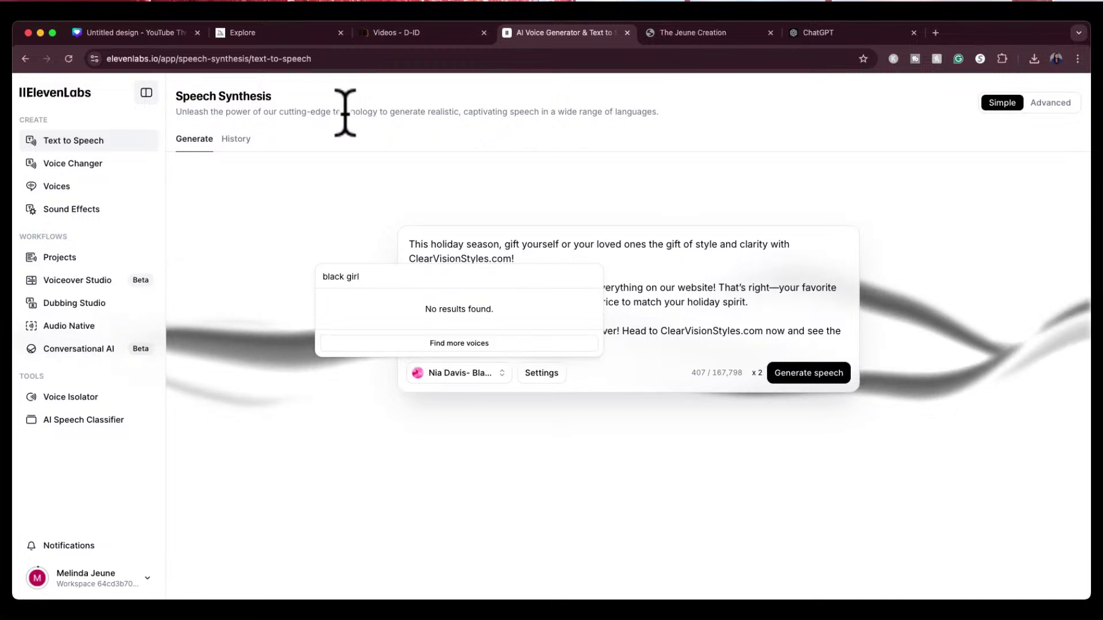
key("BackSpace")
key("BackSpace")
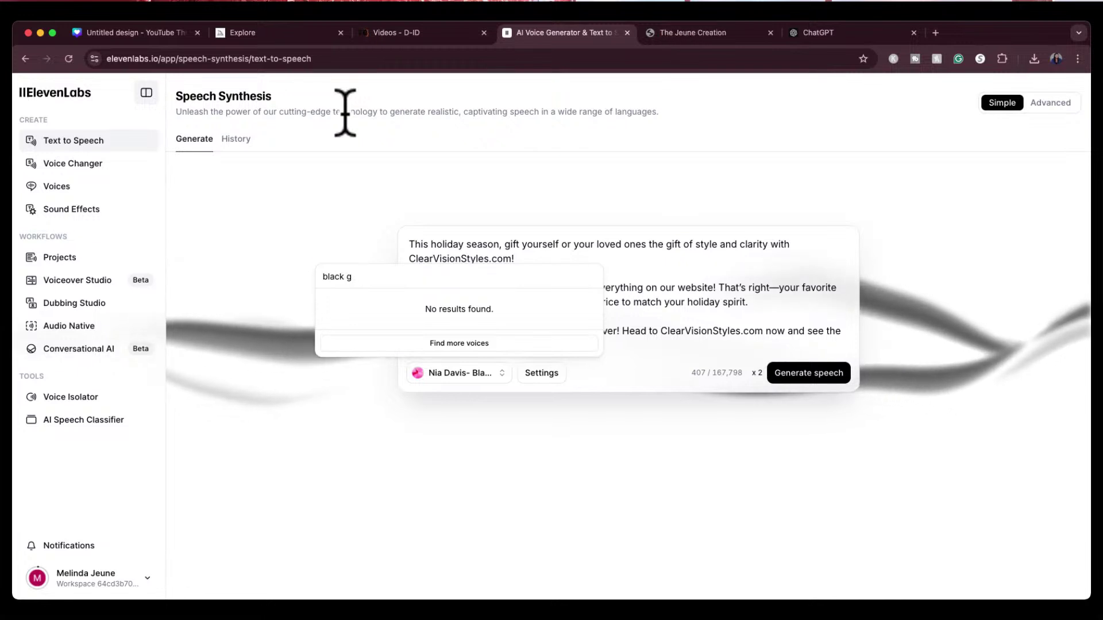
key("BackSpace")
key("BackSpace")
key("BackSpace")
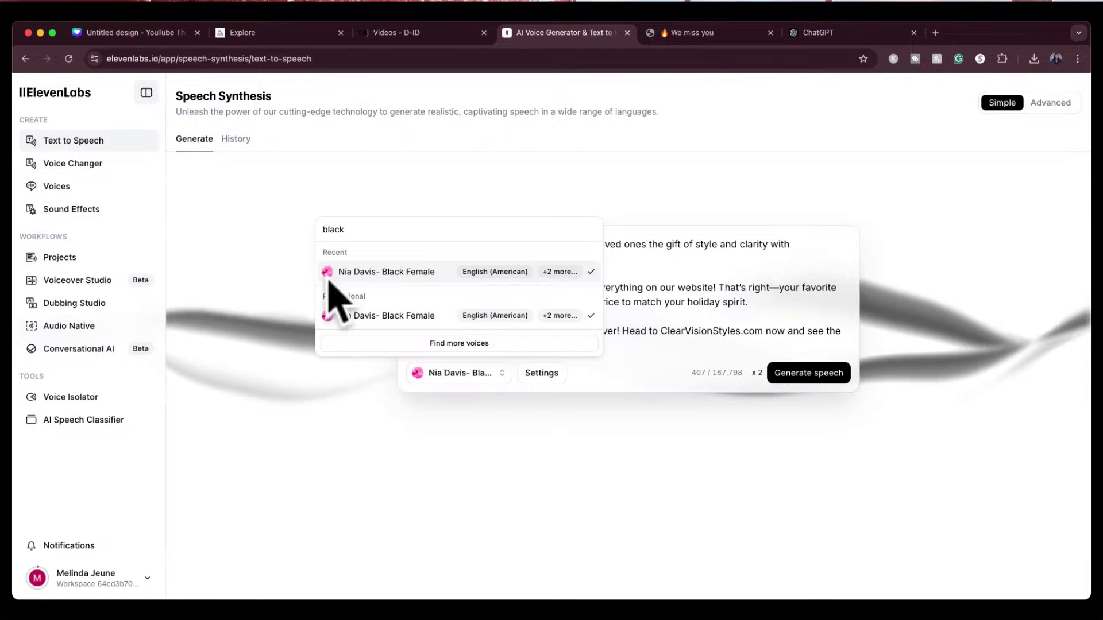
Find more voices in the community Voice Library and review the "black girl" search results.
left_click(379, 344)
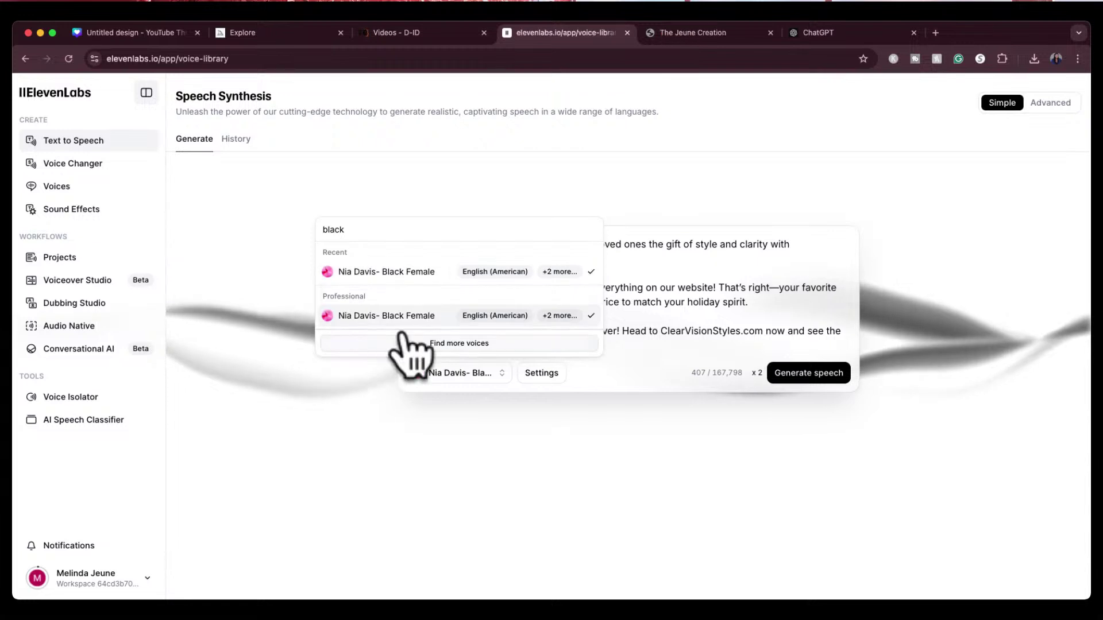
left_click(403, 338)
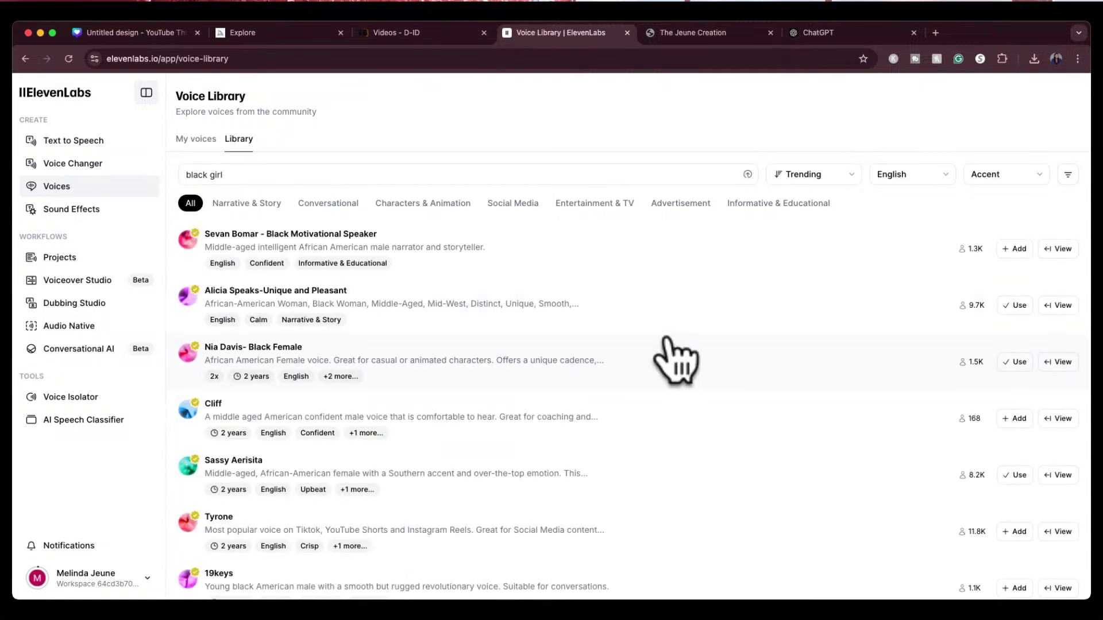
scroll(666, 340, "down", 1)
scroll(597, 305, "up", 1)
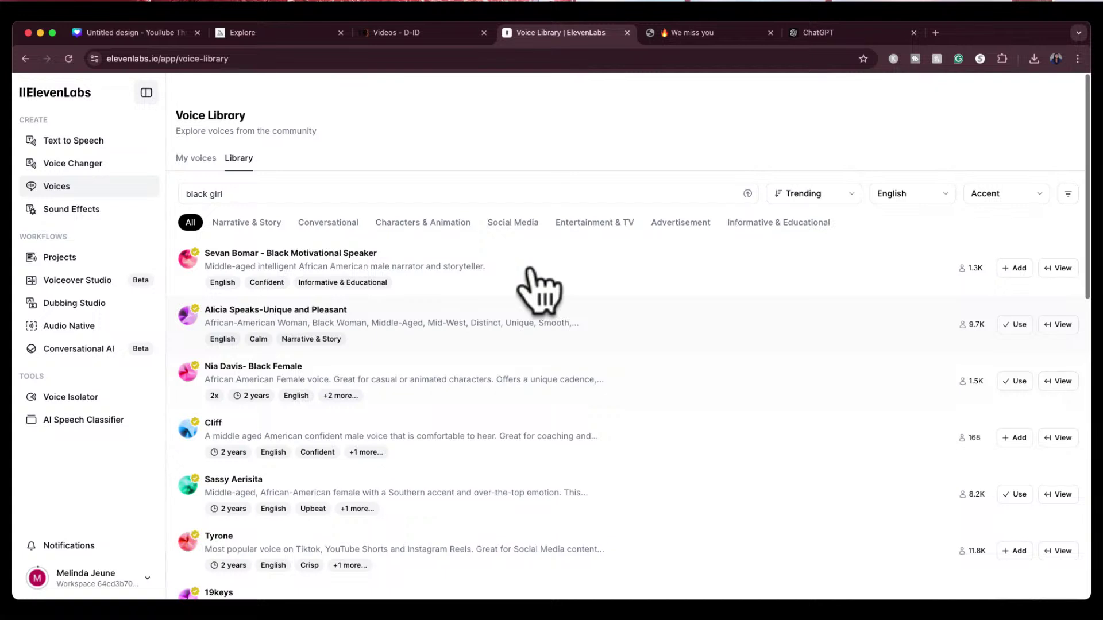
scroll(538, 290, "down", 1)
left_click(236, 174)
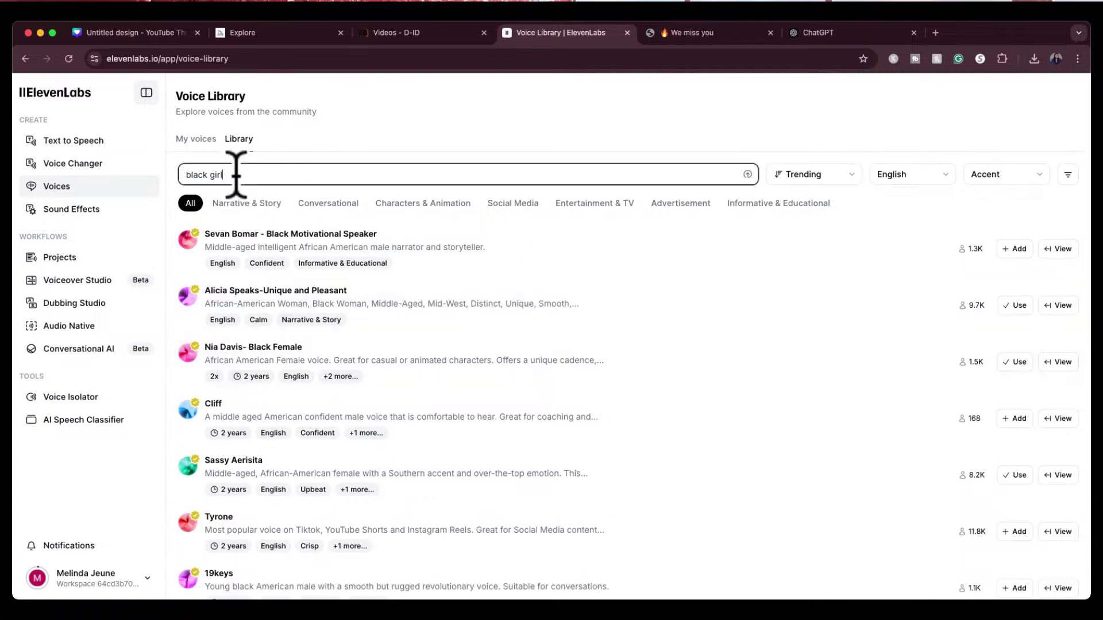
Return to the personal voices collection and look through the saved voices.
left_click(75, 186)
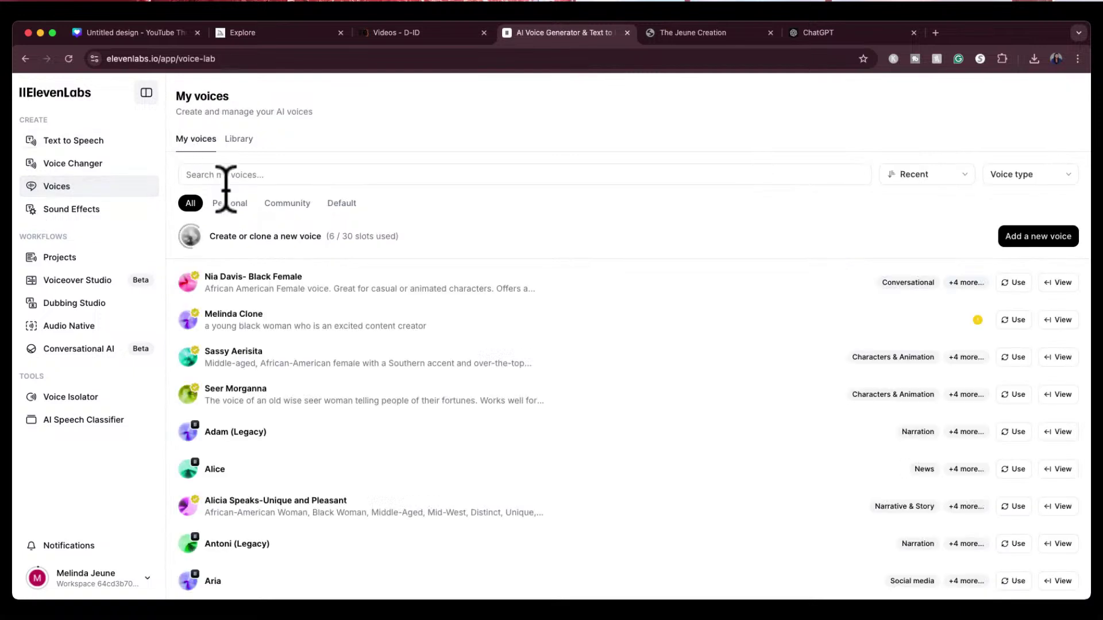
scroll(298, 392, "down", 3)
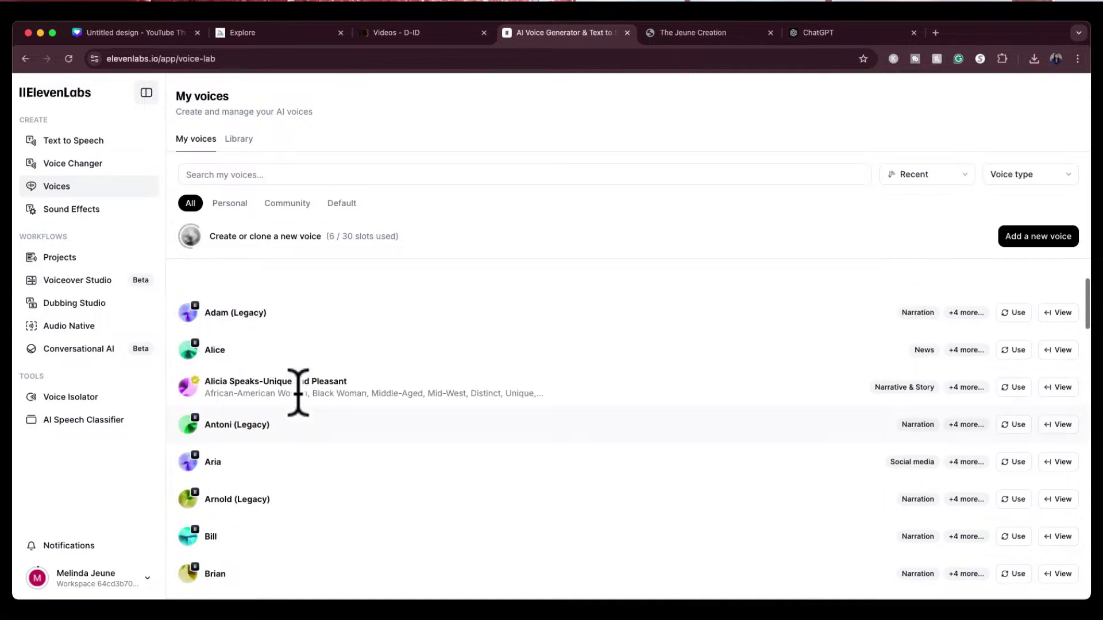
scroll(295, 386, "up", 3)
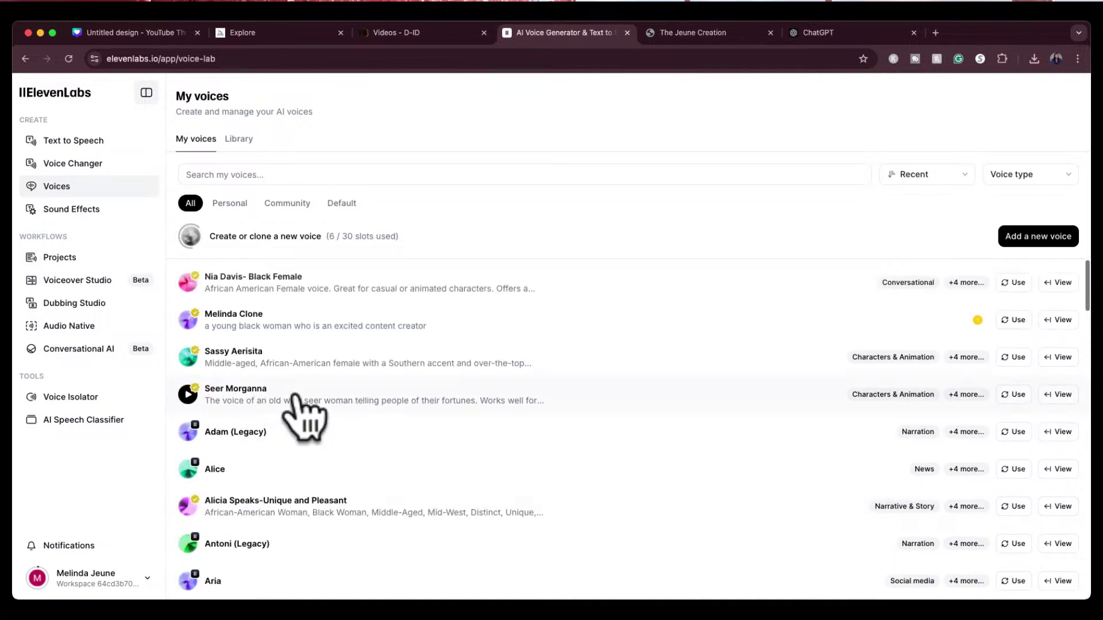
Search the community Voice Library for "black male" and look over the matching voices.
left_click(239, 141)
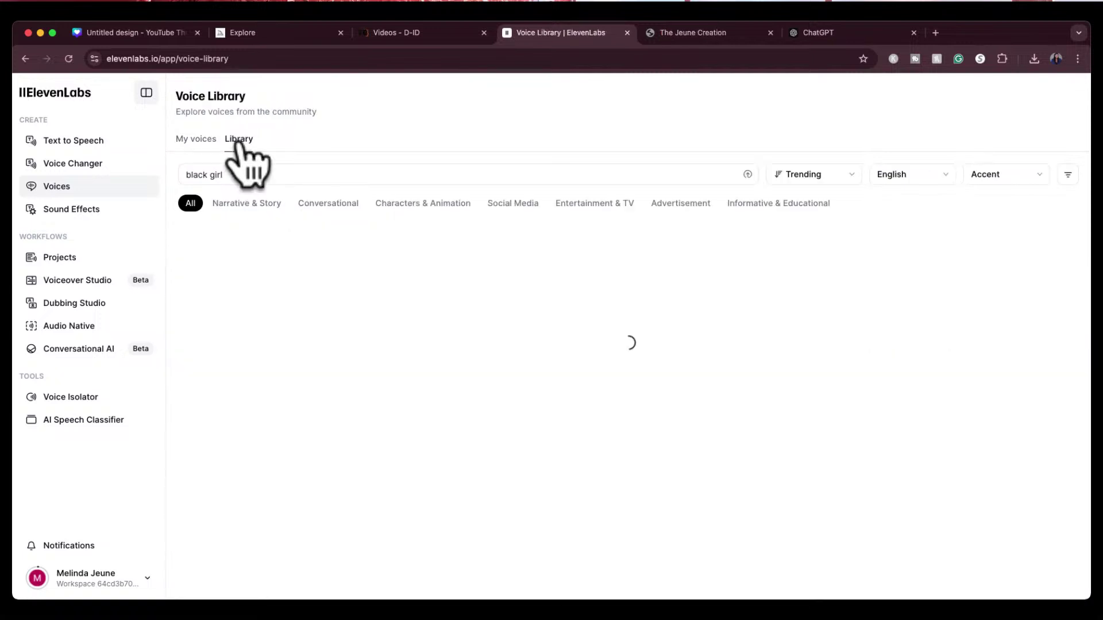
double_click(265, 175)
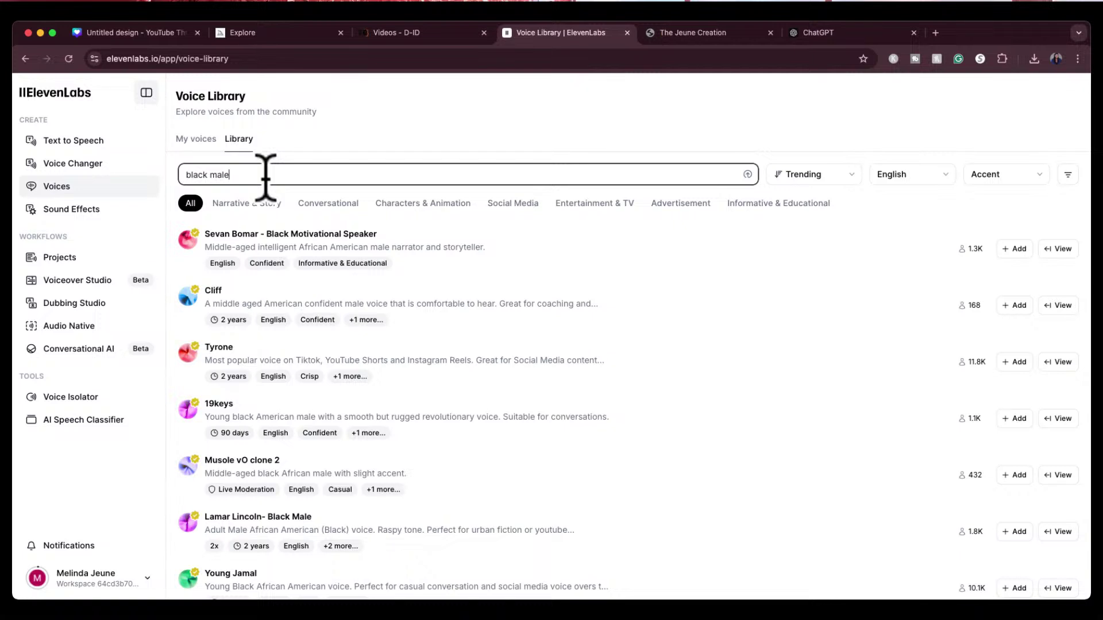
mouse_move(218, 292)
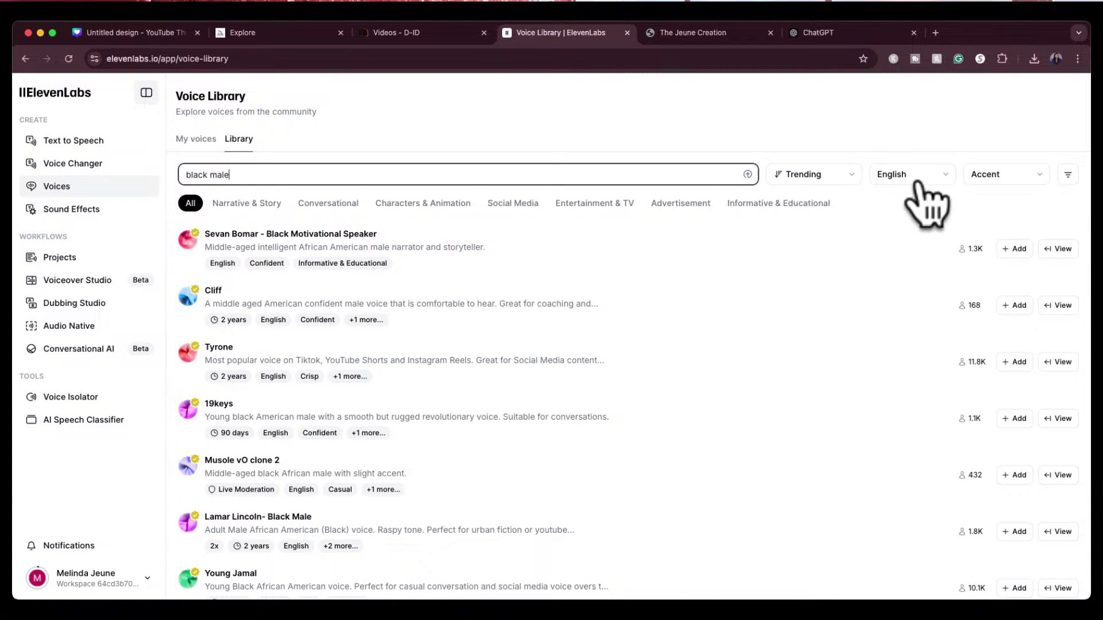
Set the Voice Library's language filter to Spanish.
left_click(937, 176)
scroll(909, 336, "down", 10)
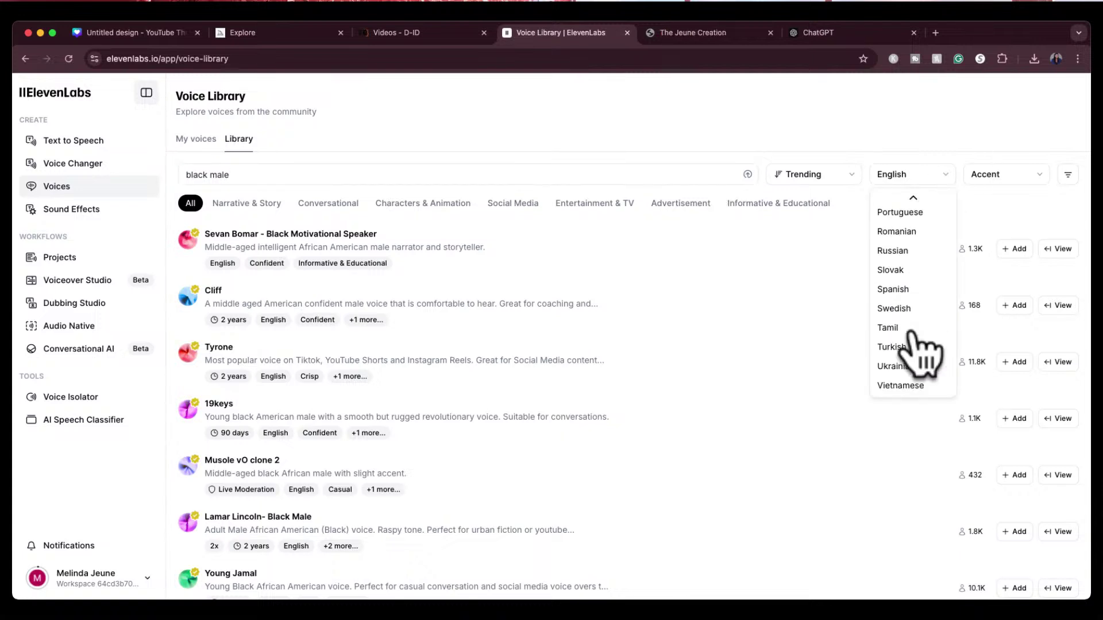
left_click(894, 298)
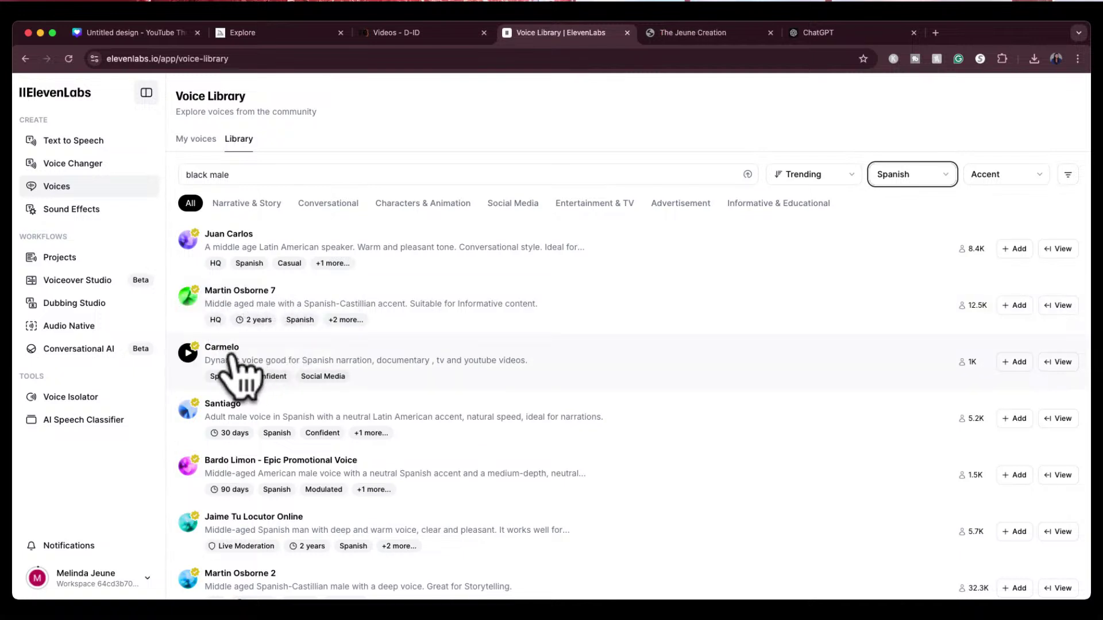
Listen to the previews of the Spanish voices Carmelo, Bardo Limon - Epic Promotional Voice and Jaime Tu Locutor Online.
left_click(187, 353)
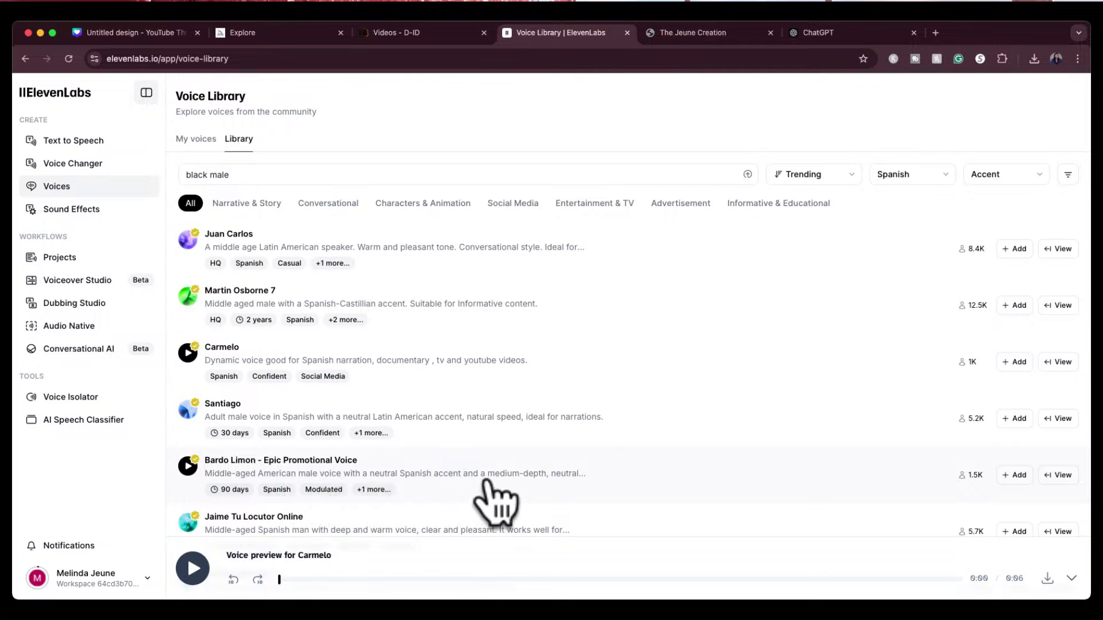
left_click(188, 466)
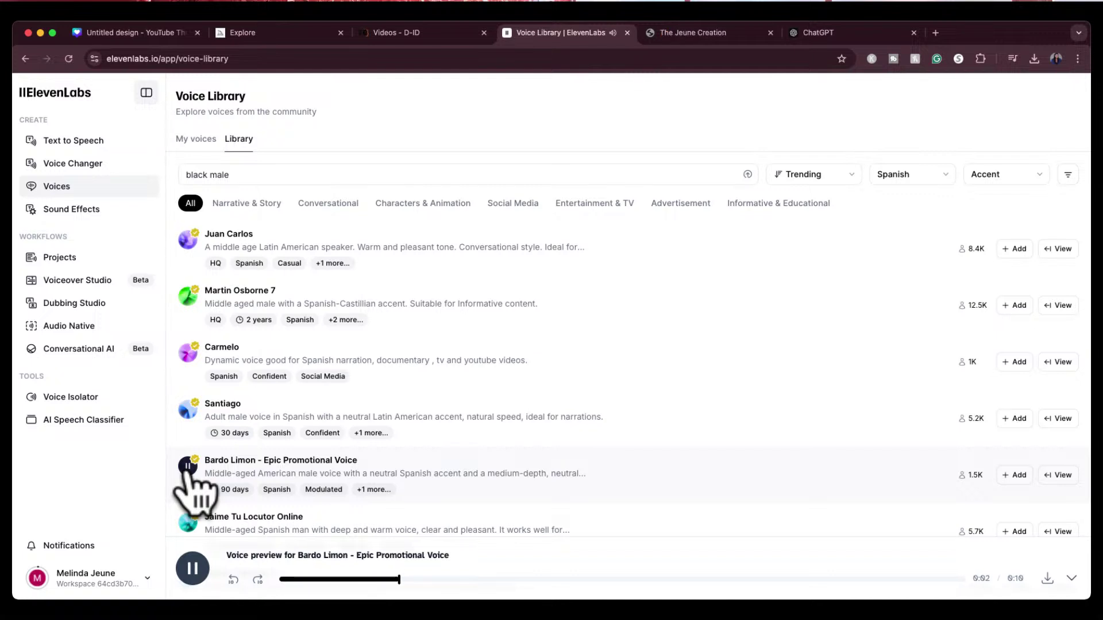
scroll(258, 451, "down", 3)
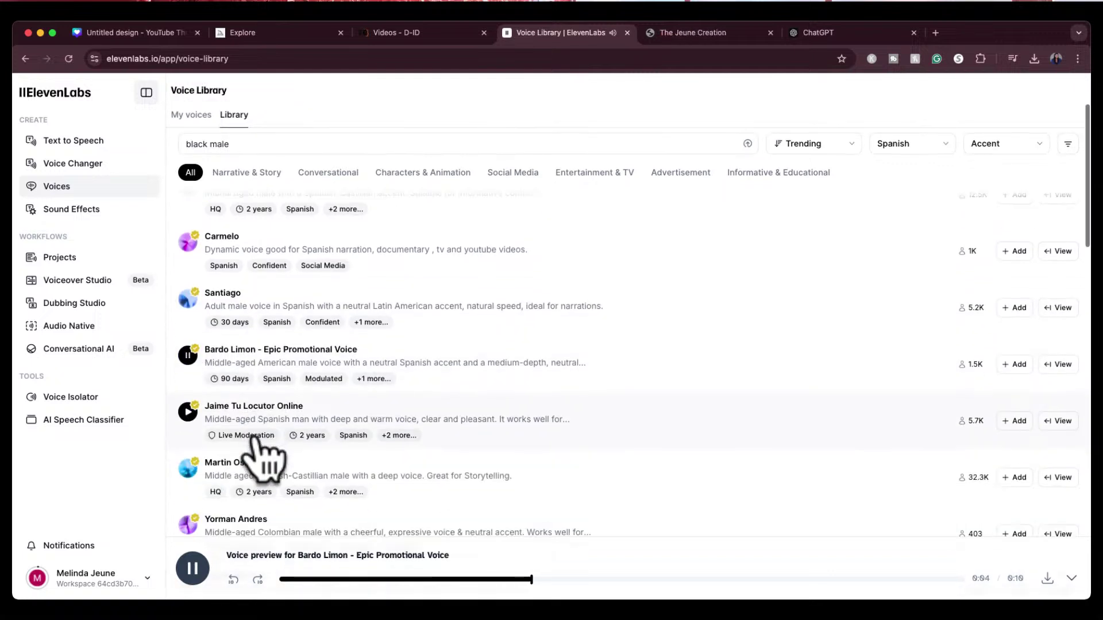
left_click(193, 568)
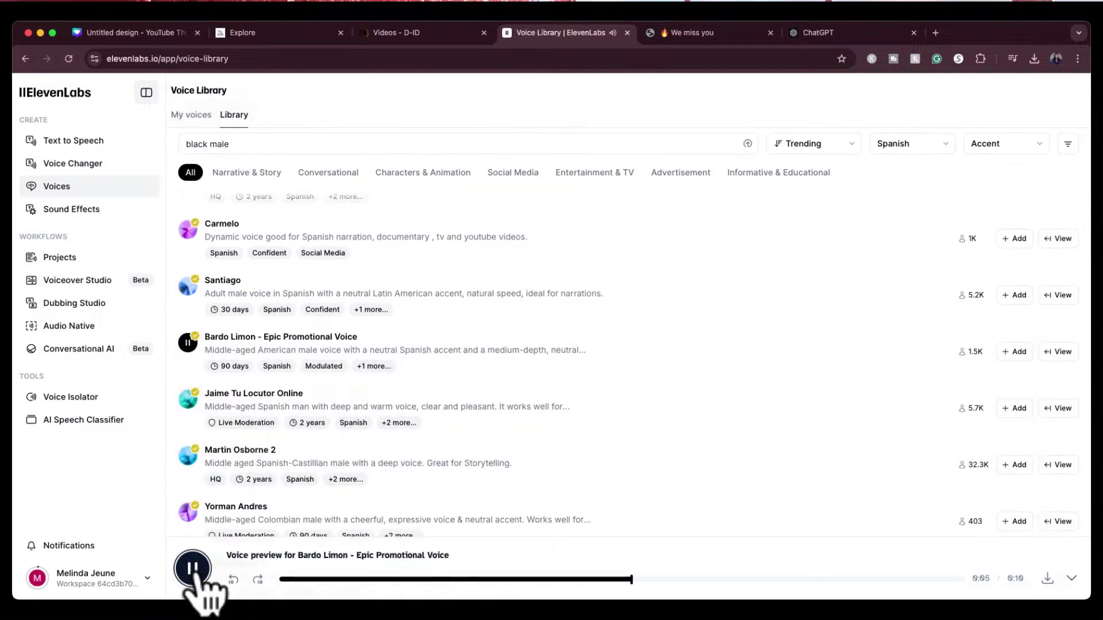
left_click(187, 398)
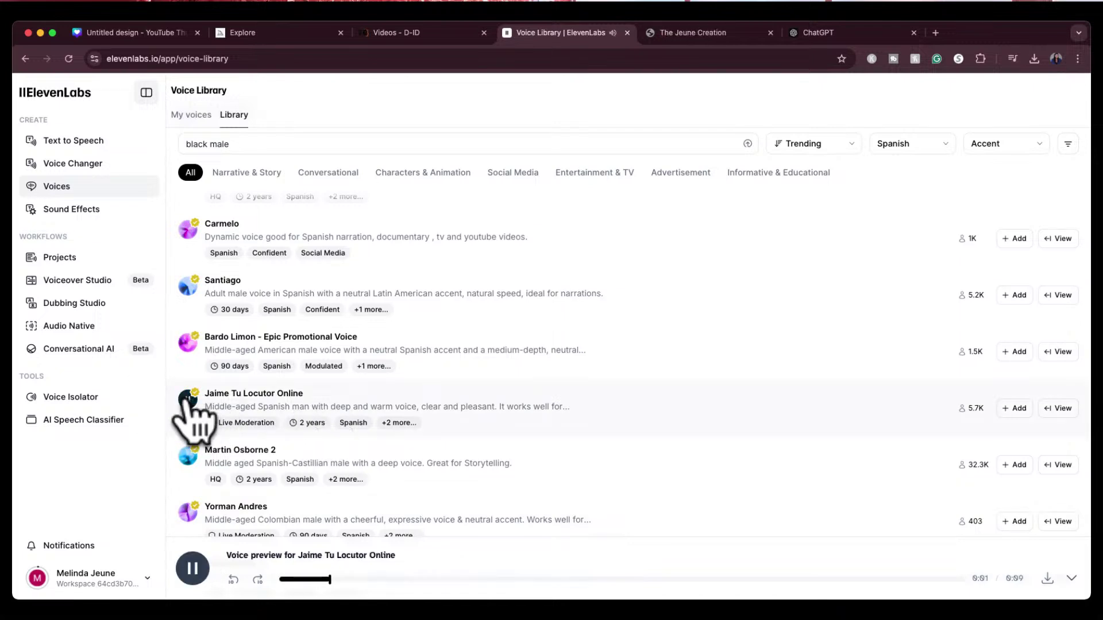
left_click(187, 399)
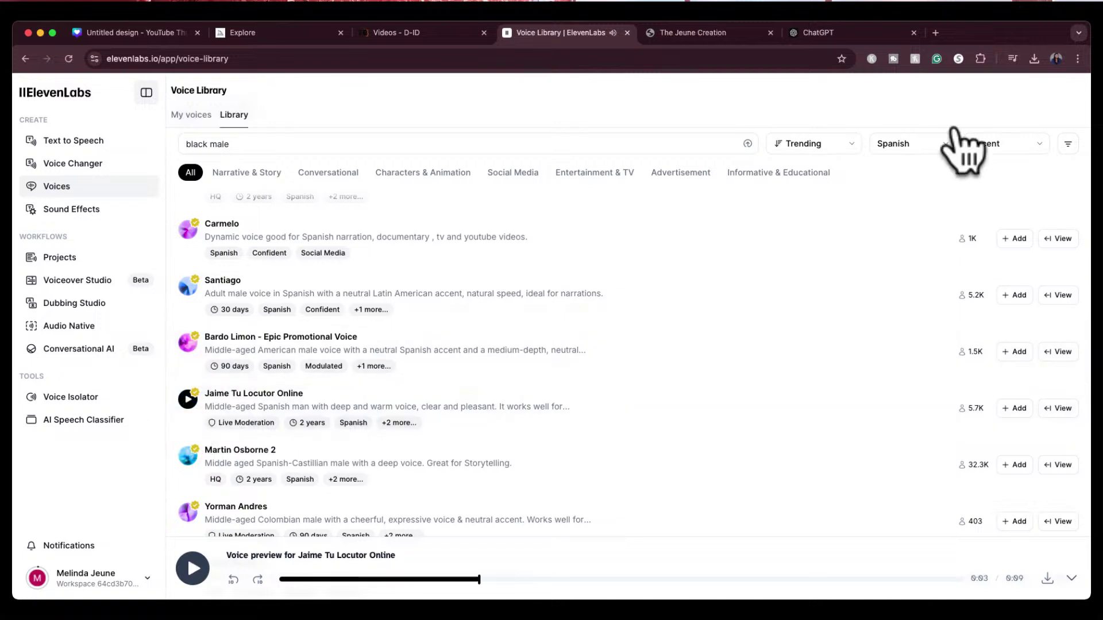
Look through the available languages and set the Voice Library's language filter to English.
left_click(927, 146)
scroll(916, 259, "up", 5)
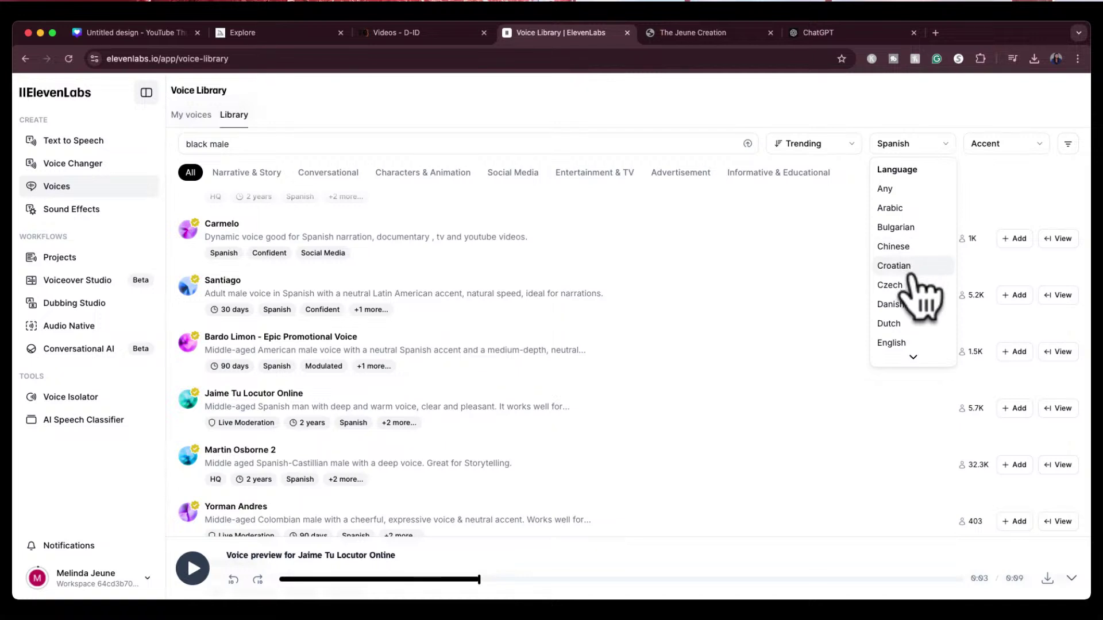
scroll(918, 308, "down", 3)
scroll(919, 303, "down", 10)
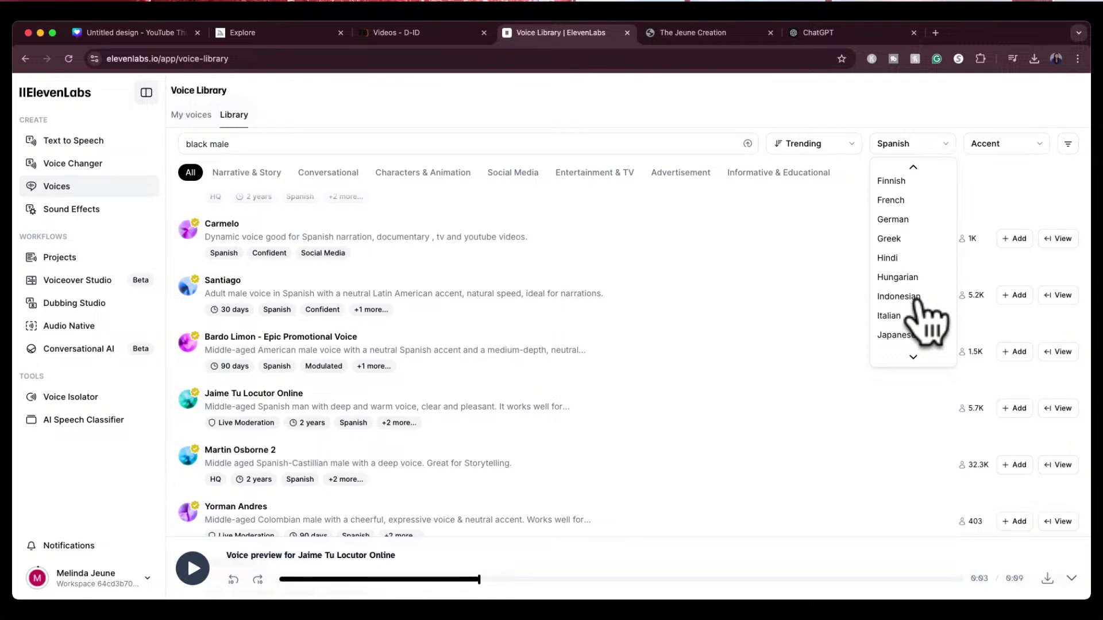
scroll(919, 303, "down", 8)
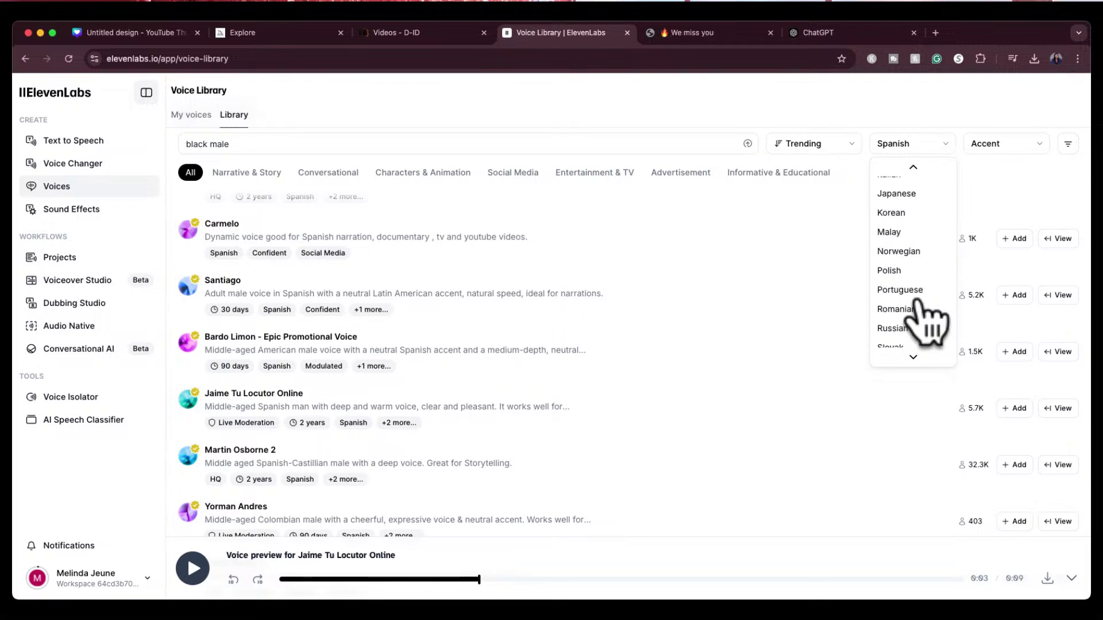
scroll(920, 304, "up", 15)
scroll(920, 310, "up", 1)
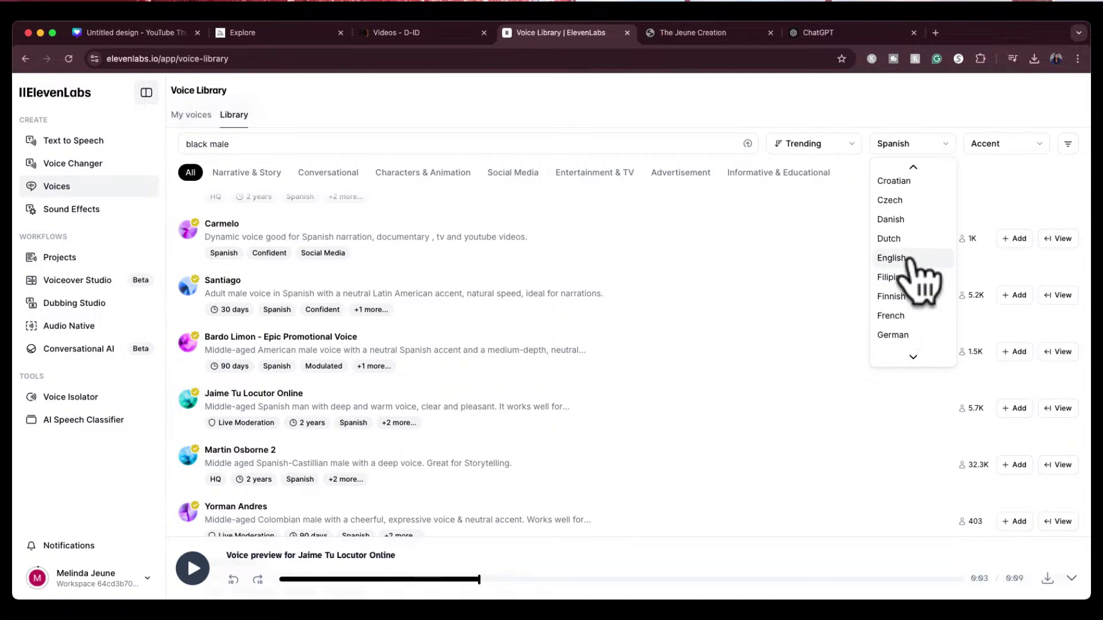
left_click(892, 258)
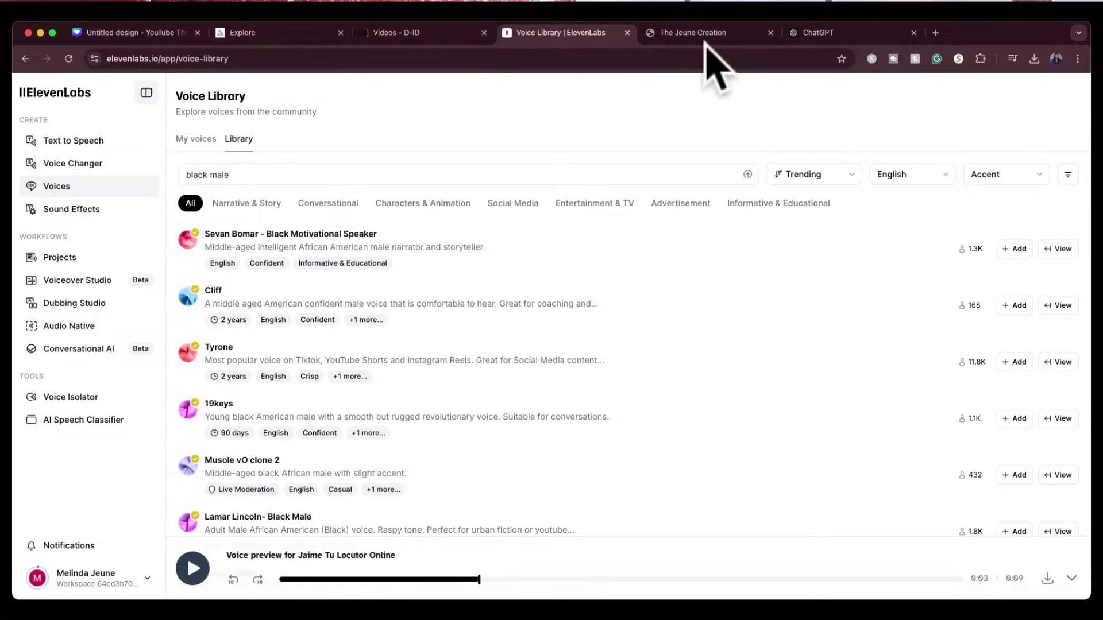
Search the Voice Library for "black santa" and look through the results.
double_click(220, 174)
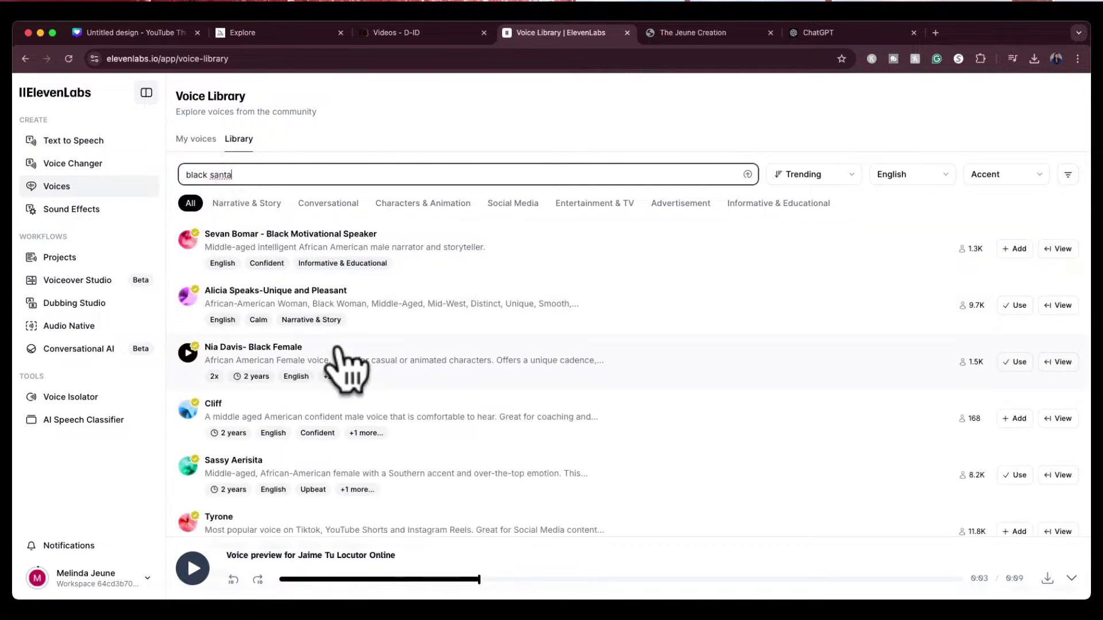
scroll(346, 370, "down", 5)
scroll(344, 359, "down", 5)
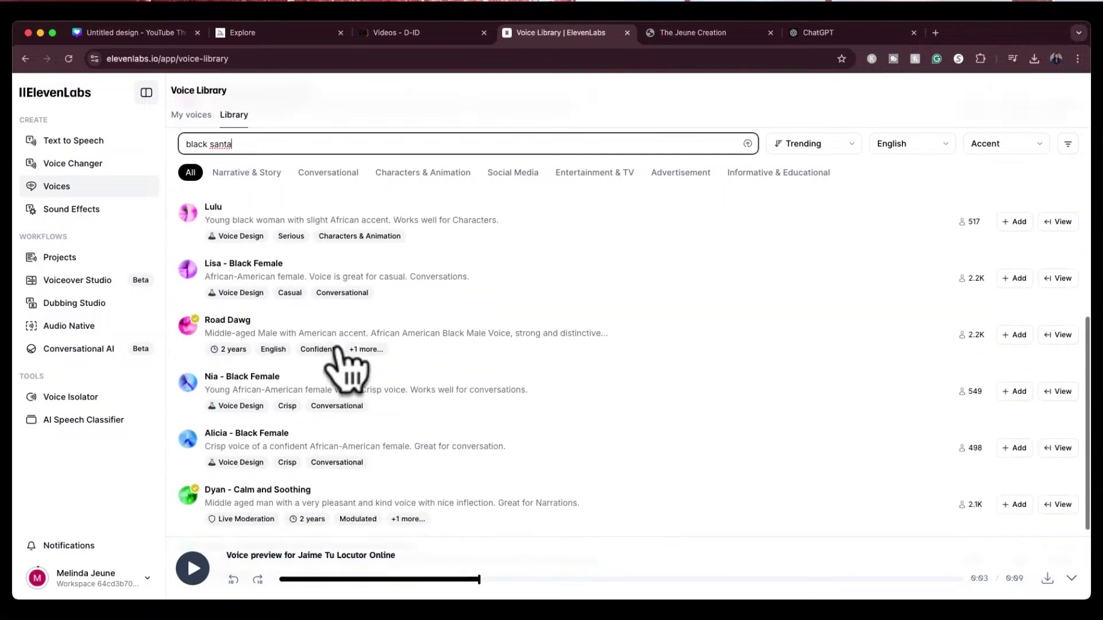
scroll(346, 371, "down", 3)
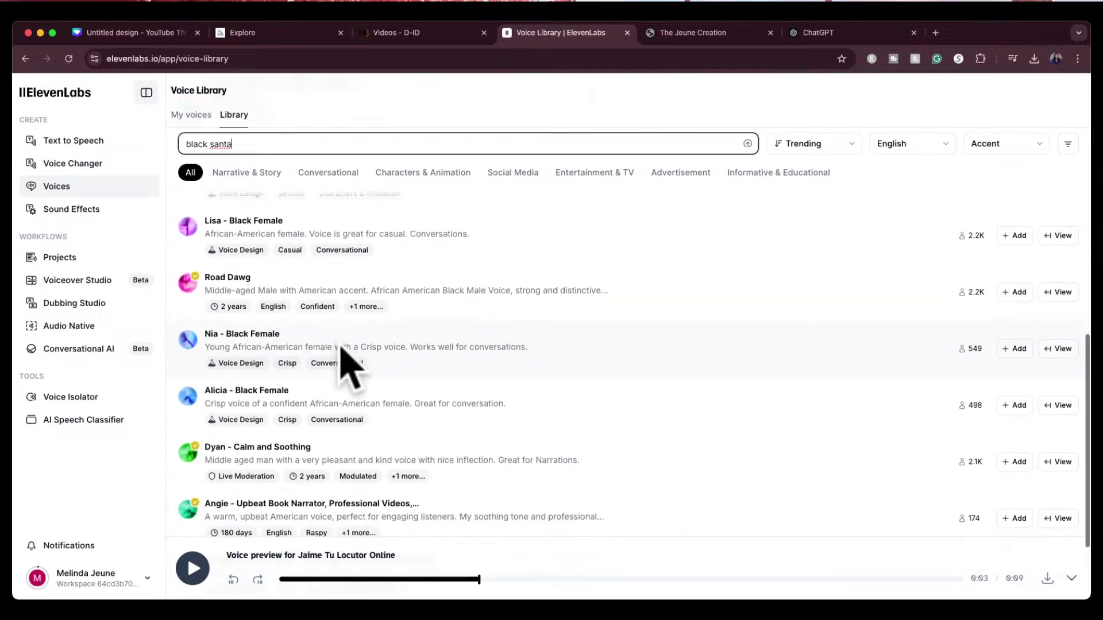
scroll(344, 365, "up", 13)
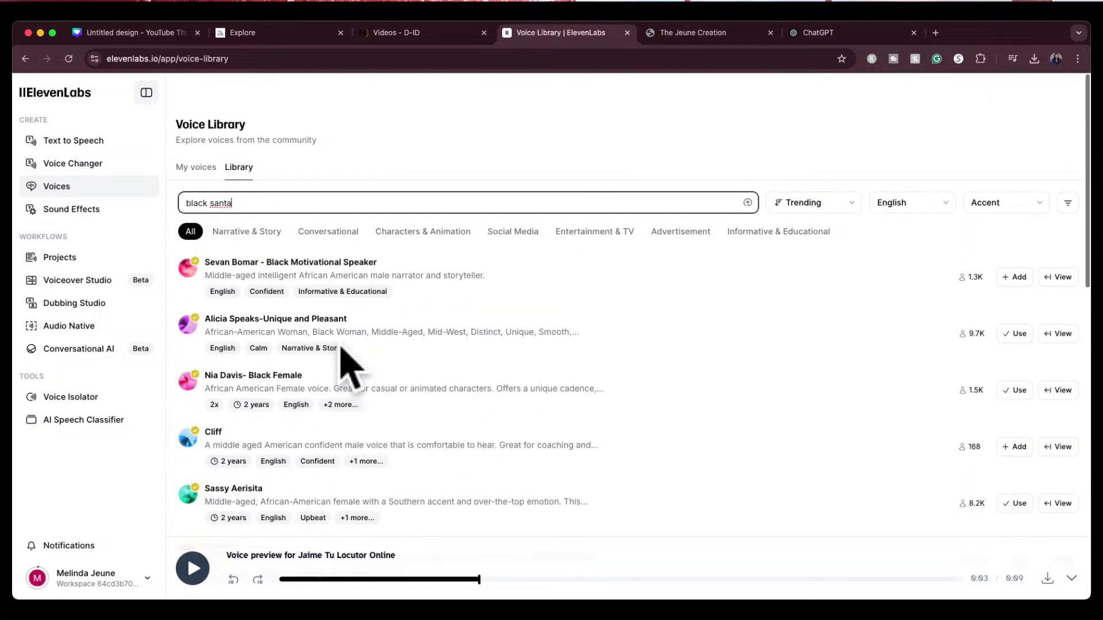
Search the Voice Library for "black old man" and look over the results.
double_click(278, 174)
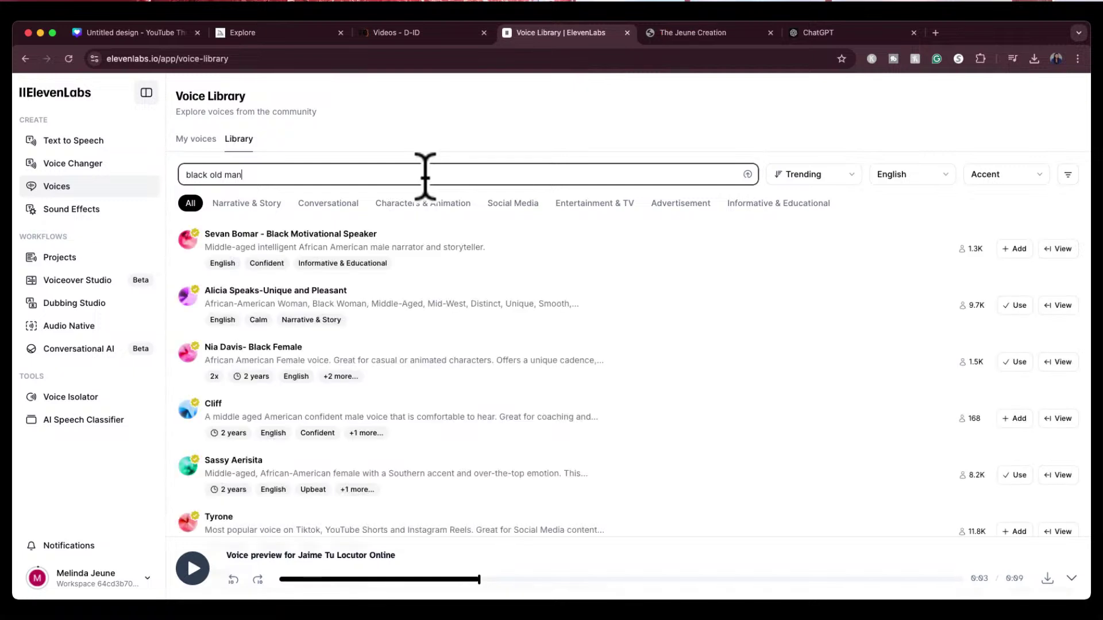
scroll(517, 425, "down", 3)
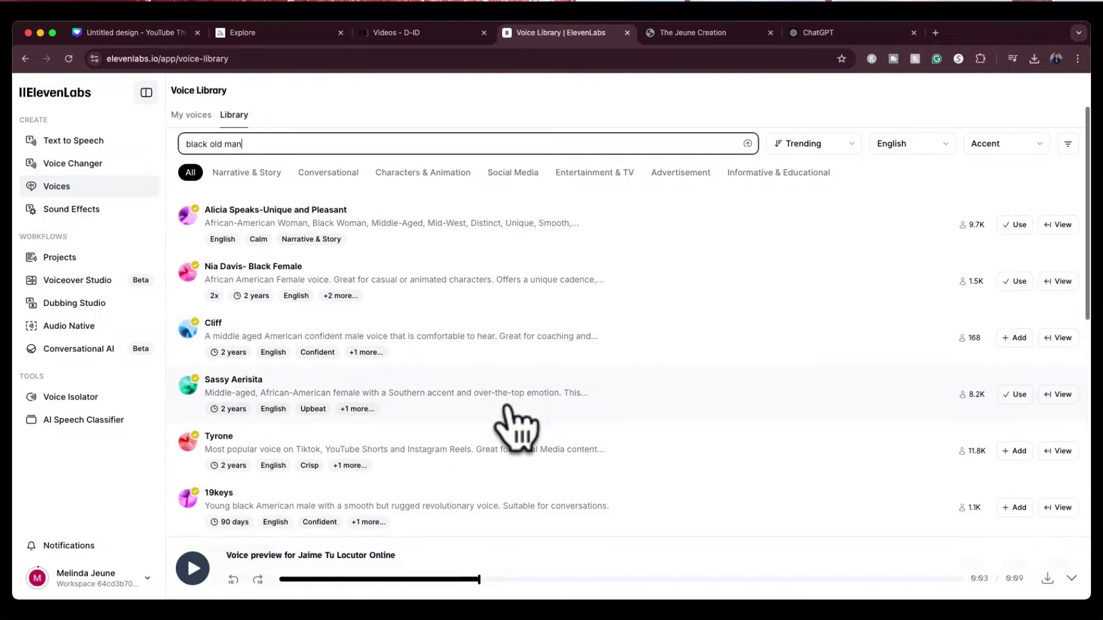
scroll(513, 425, "up", 6)
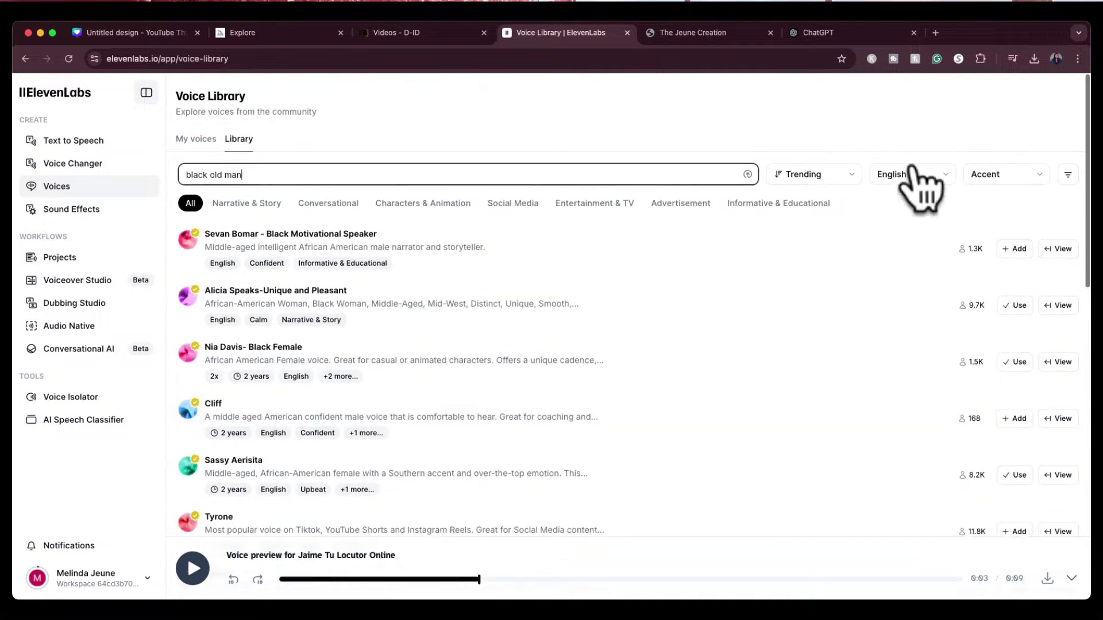
Filter the voice results to the Professional category, Male gender and Old age.
left_click(1066, 174)
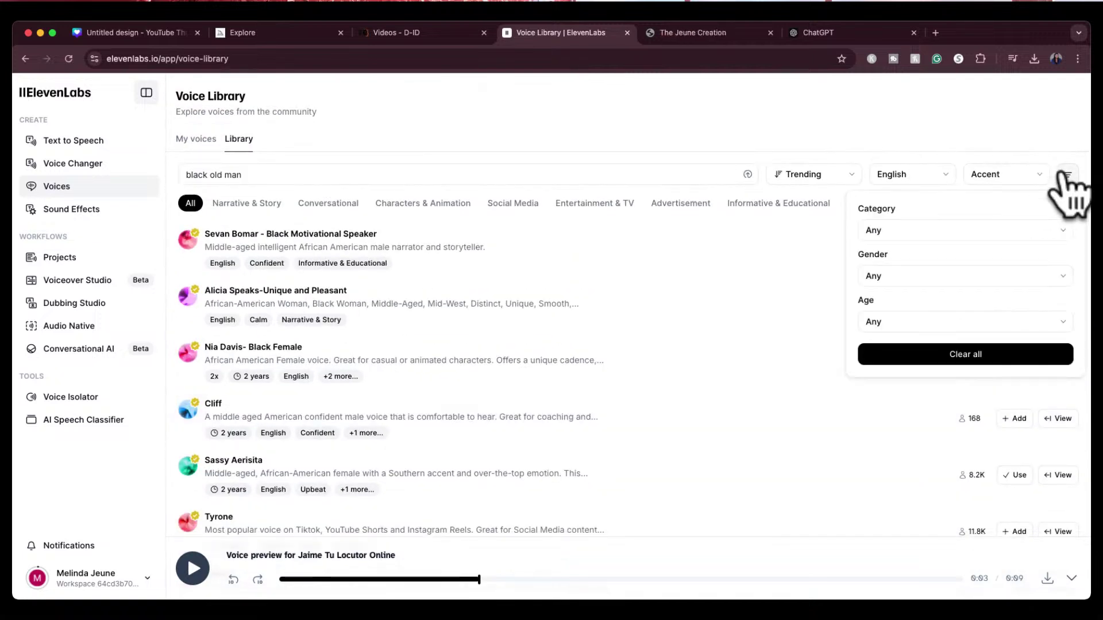
left_click(1026, 230)
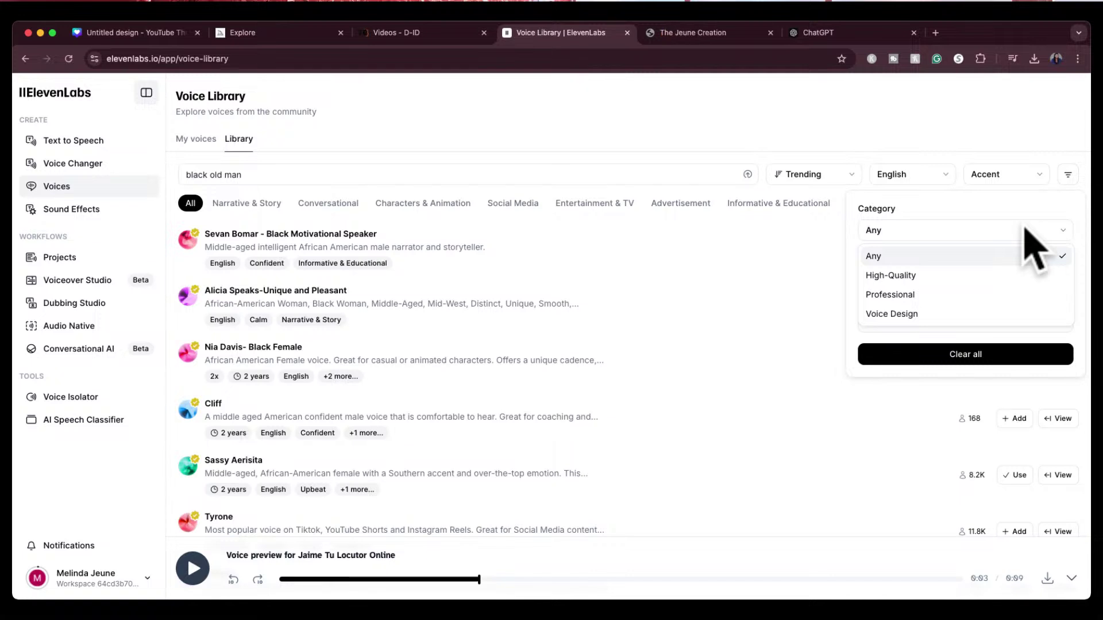
left_click(1003, 294)
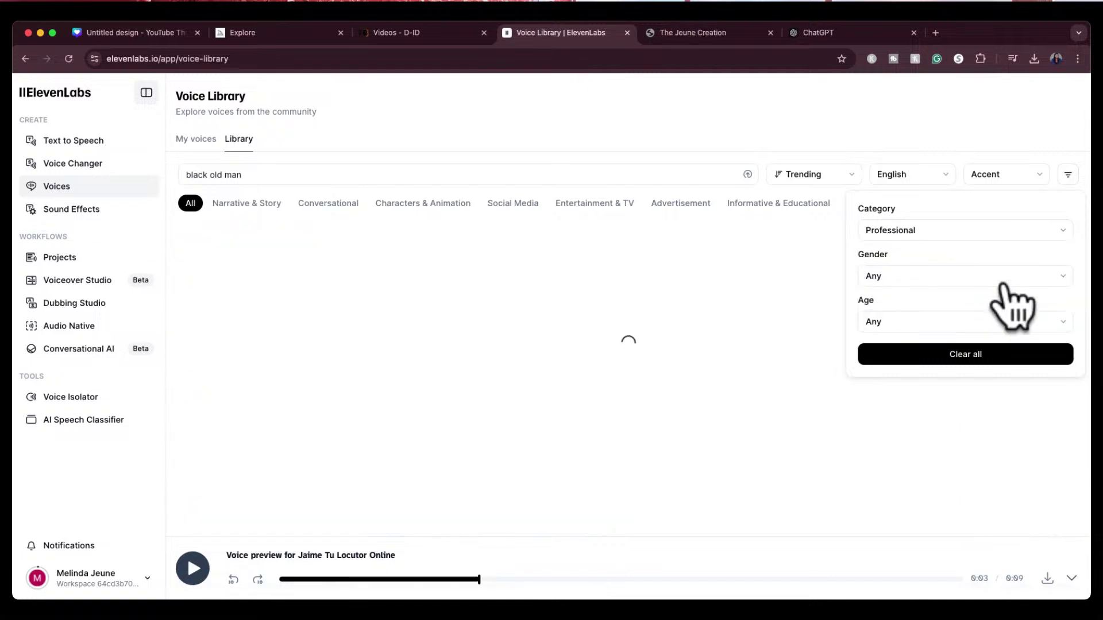
left_click(1018, 277)
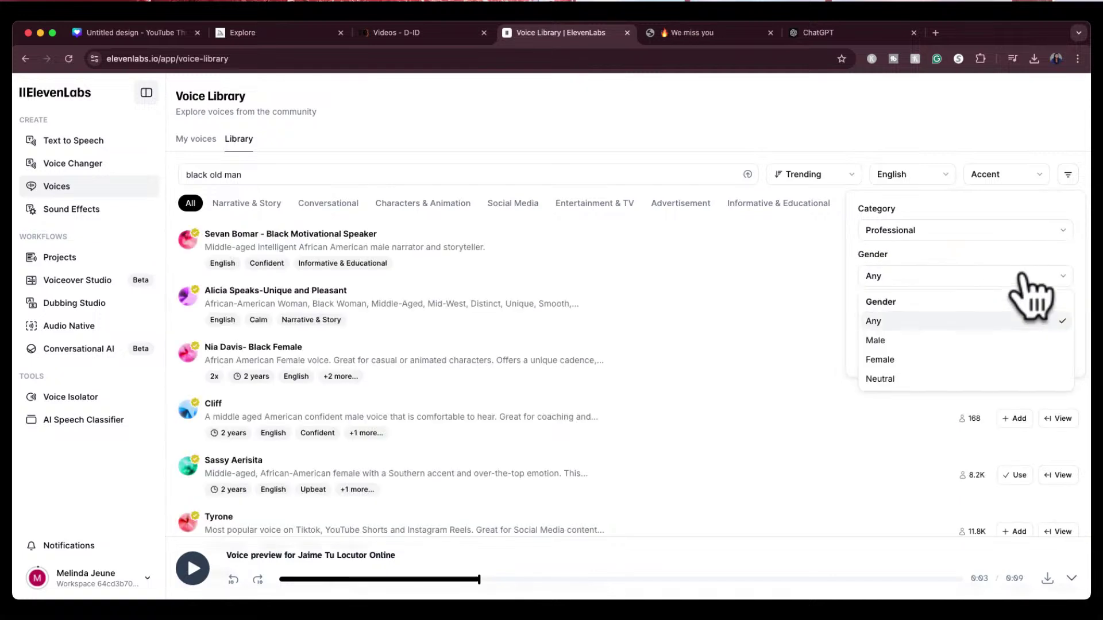
left_click(988, 340)
left_click(1000, 322)
left_click(971, 406)
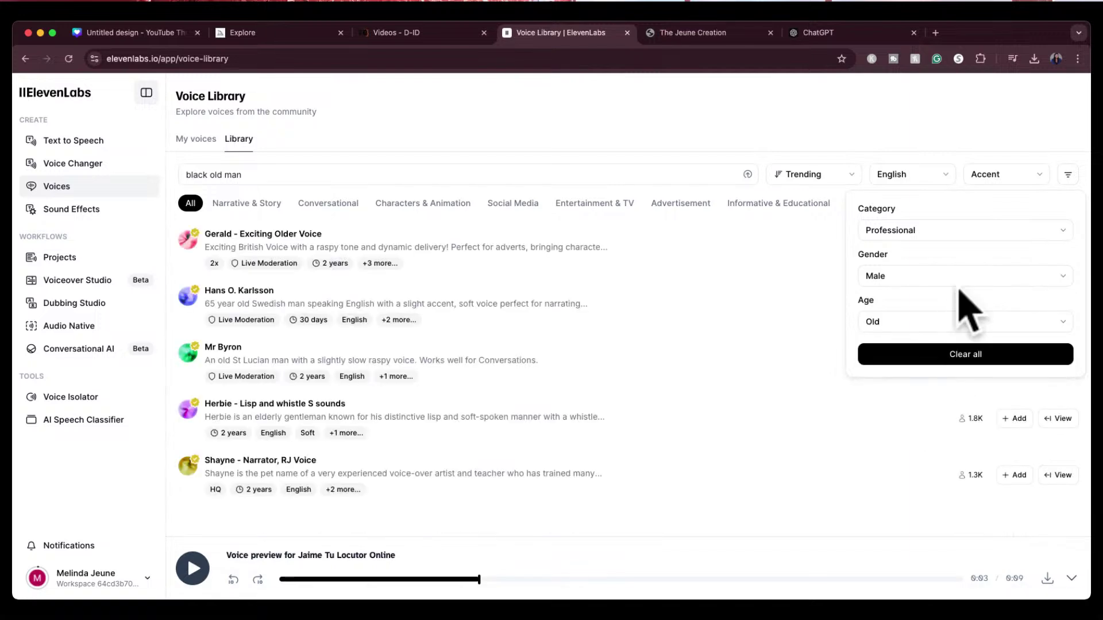
Listen to the previews of the Herbie - Lisp and whistle S sounds, Mr Byron and Gerald - Exciting Older Voice voices.
scroll(325, 386, "down", 1)
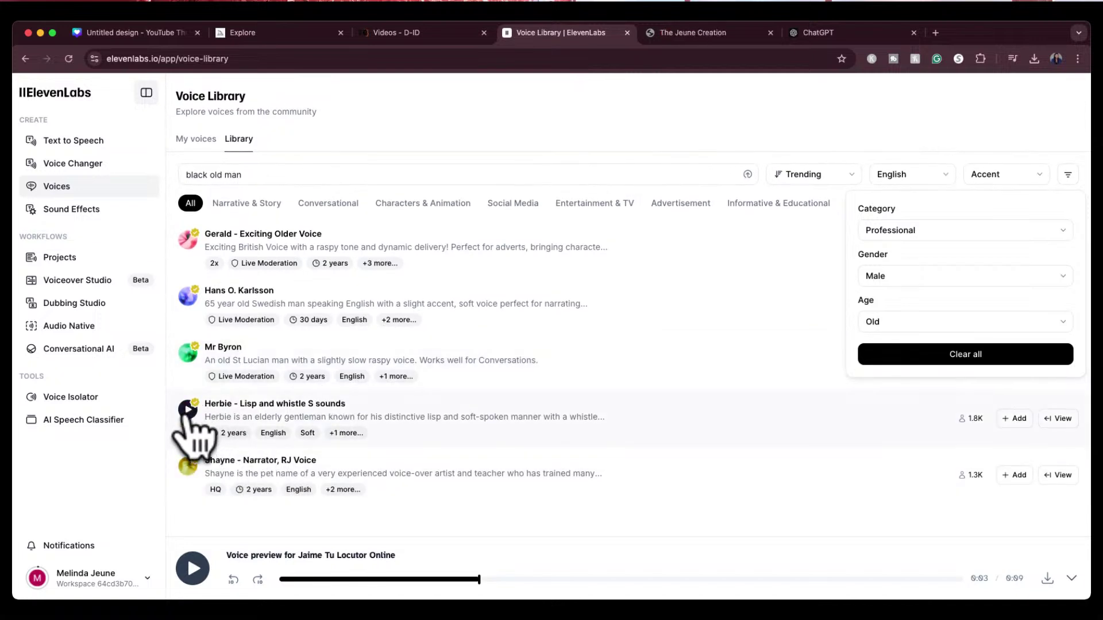
left_click(187, 409)
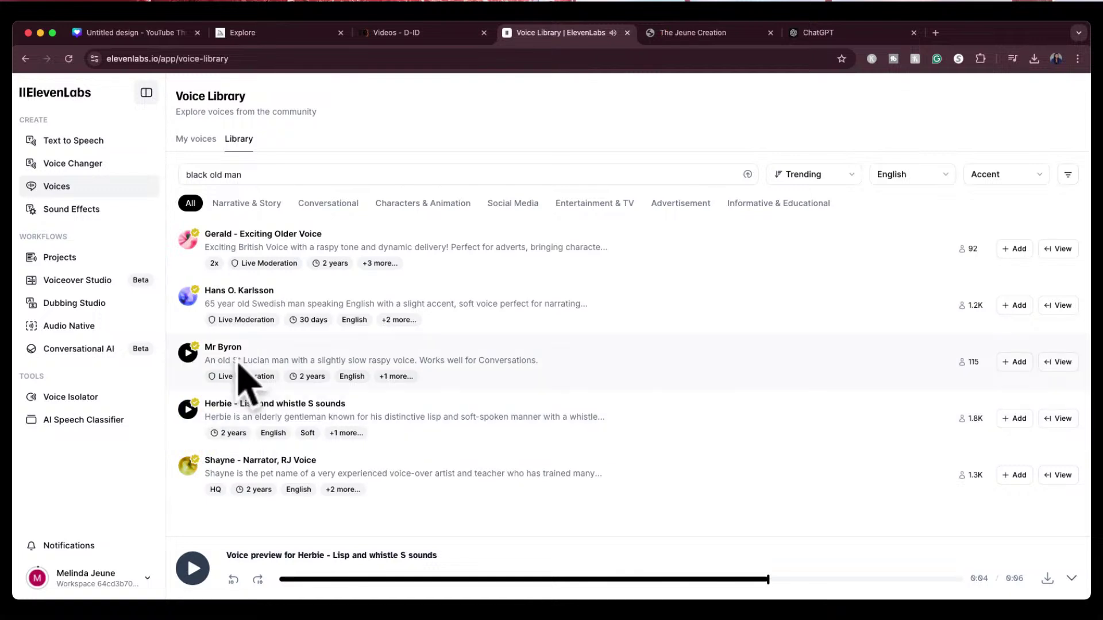
left_click(188, 352)
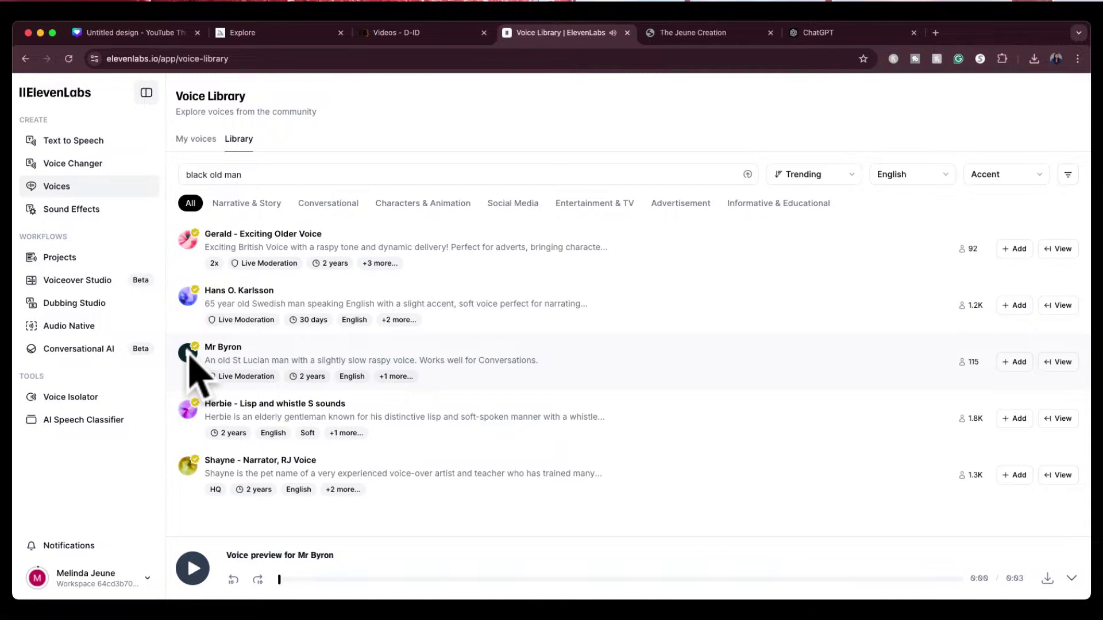
left_click(189, 239)
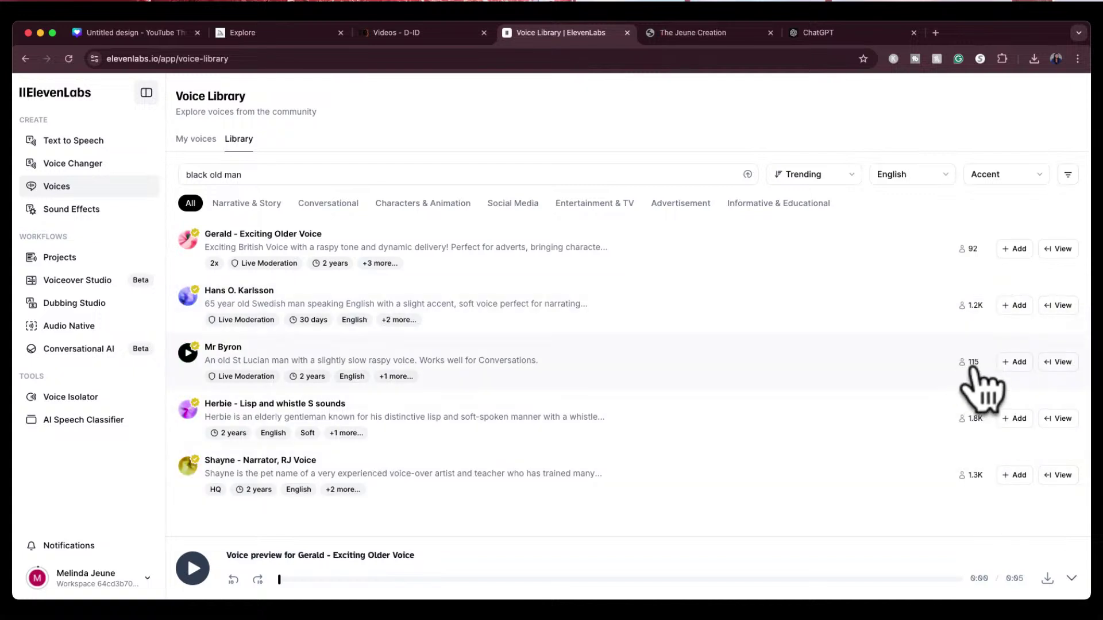
Add the Gerald - Exciting Older Voice voice to the personal collection and use it for text to speech.
left_click(1015, 251)
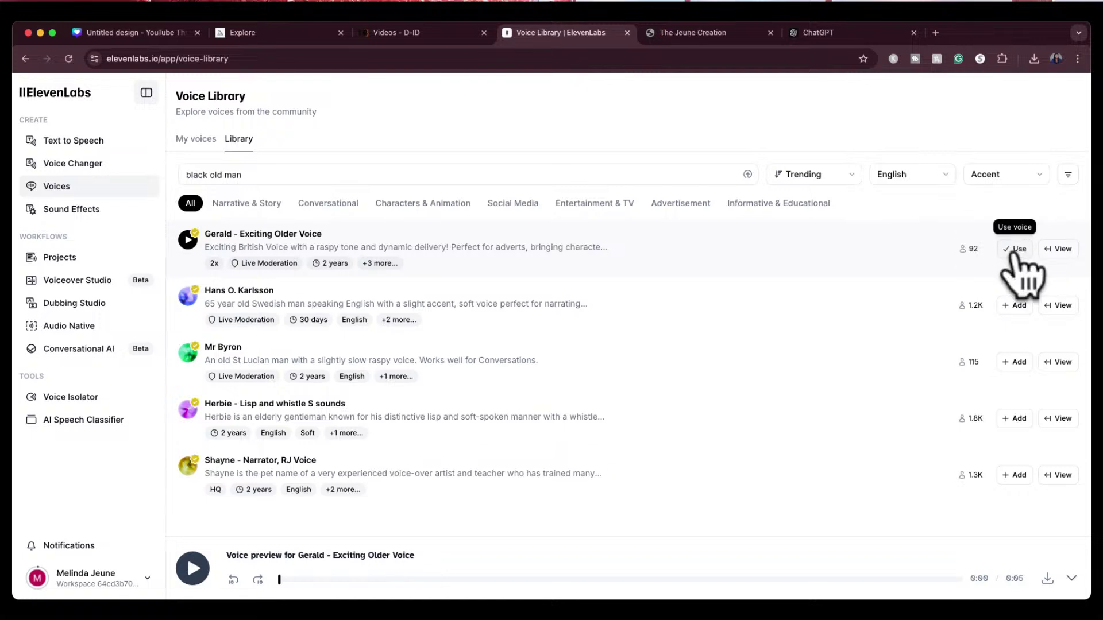
left_click(1014, 251)
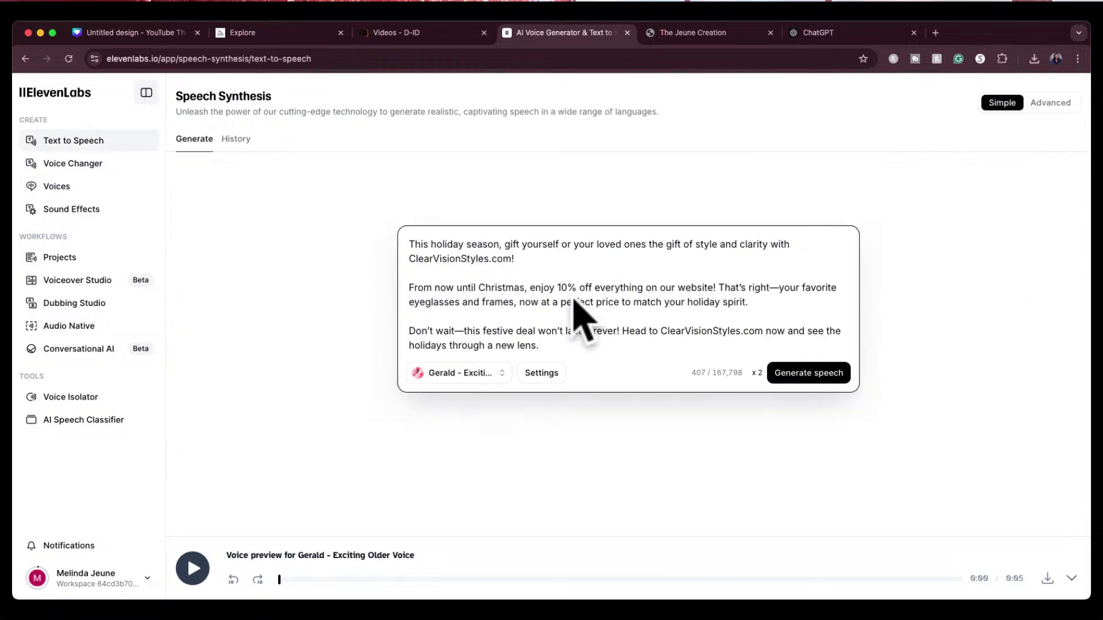
Replace the eyeglasses promo script in the speech text with "Ho Ho Ho! Merry Christmas.".
key("super+a")
type("Ho ")
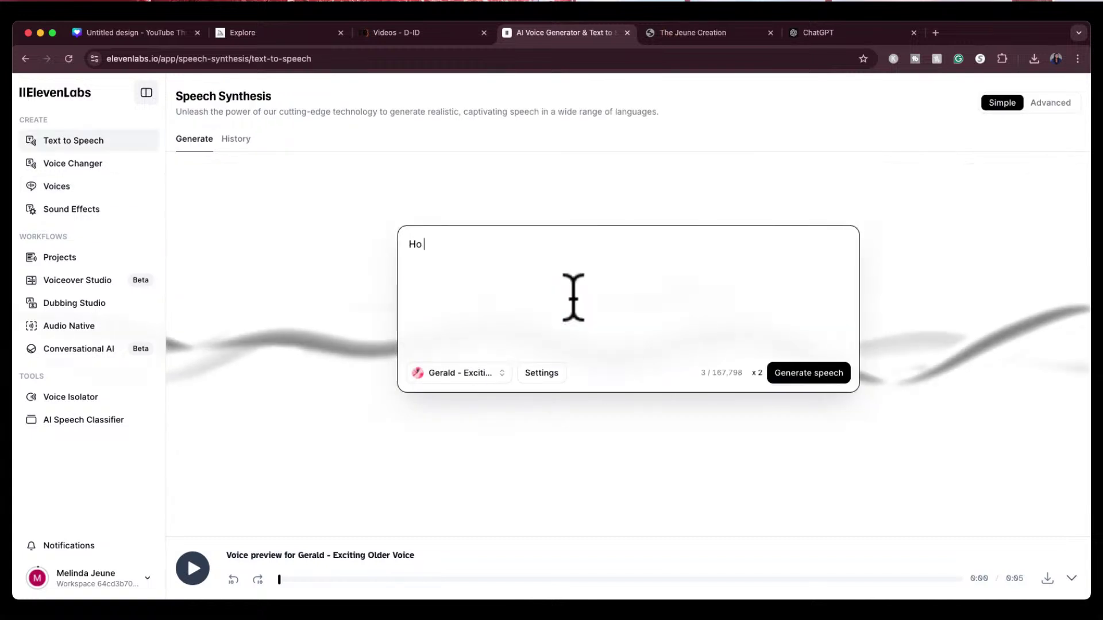
type("Ho Ho")
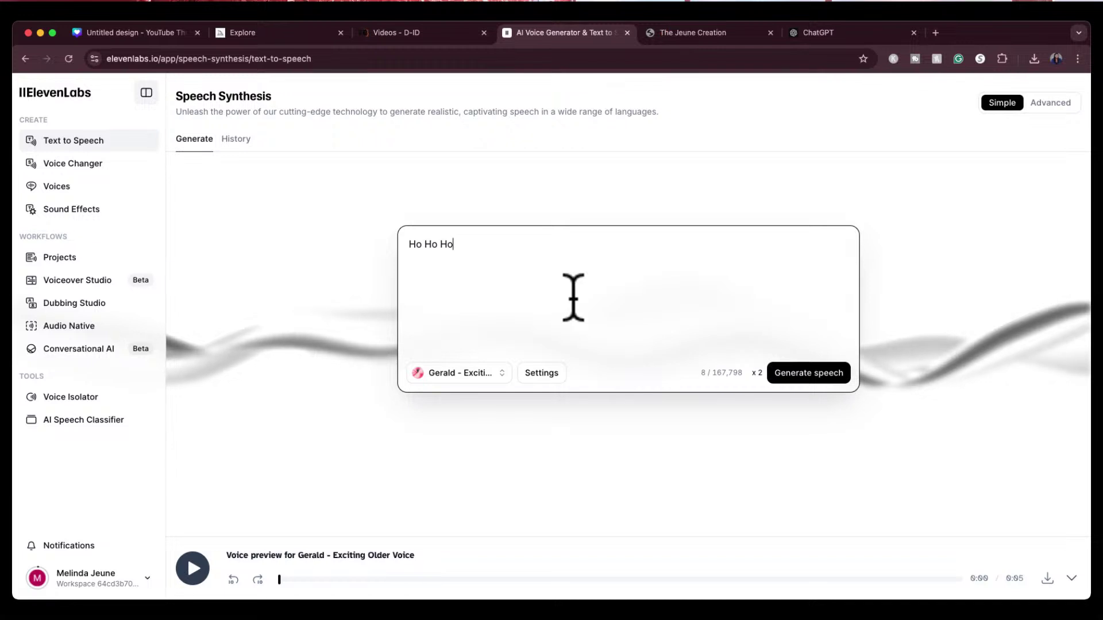
type("! Merry Ch")
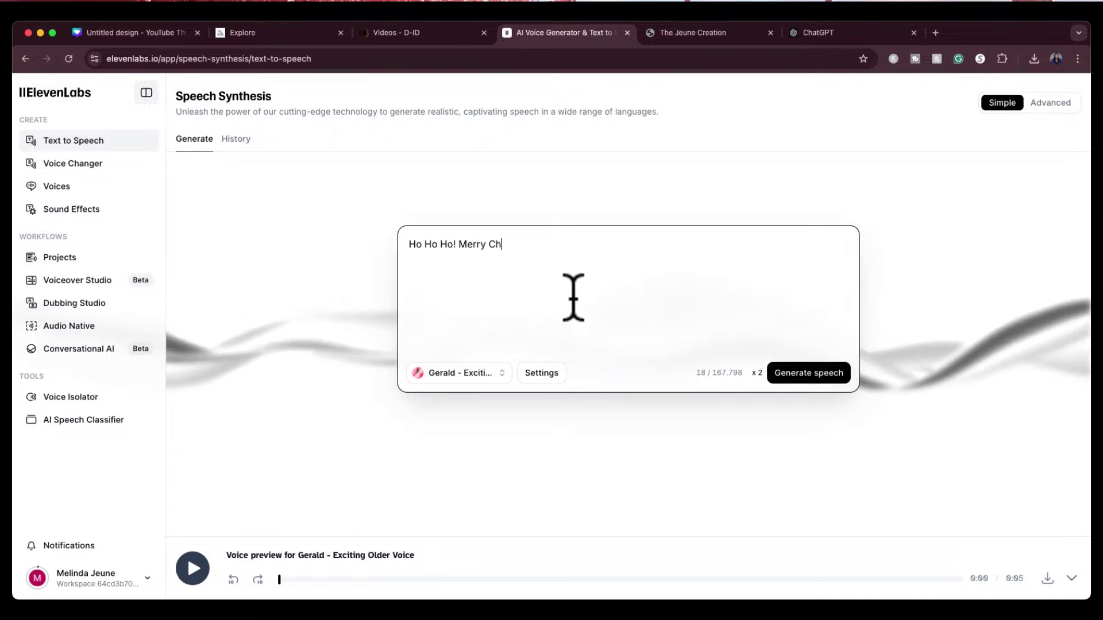
type("ristm")
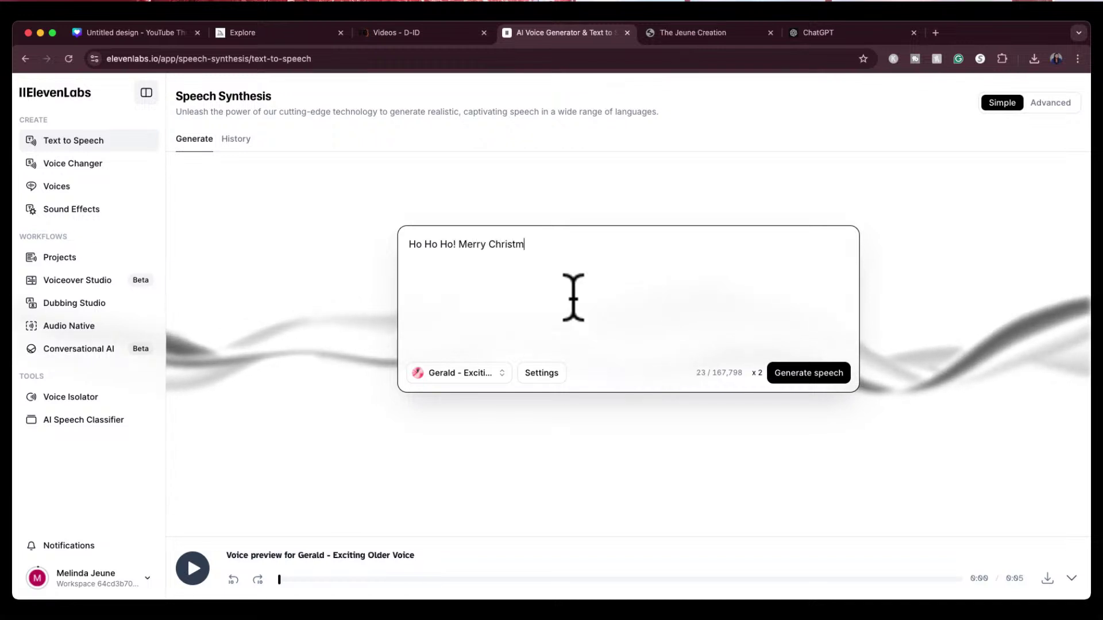
type("as.")
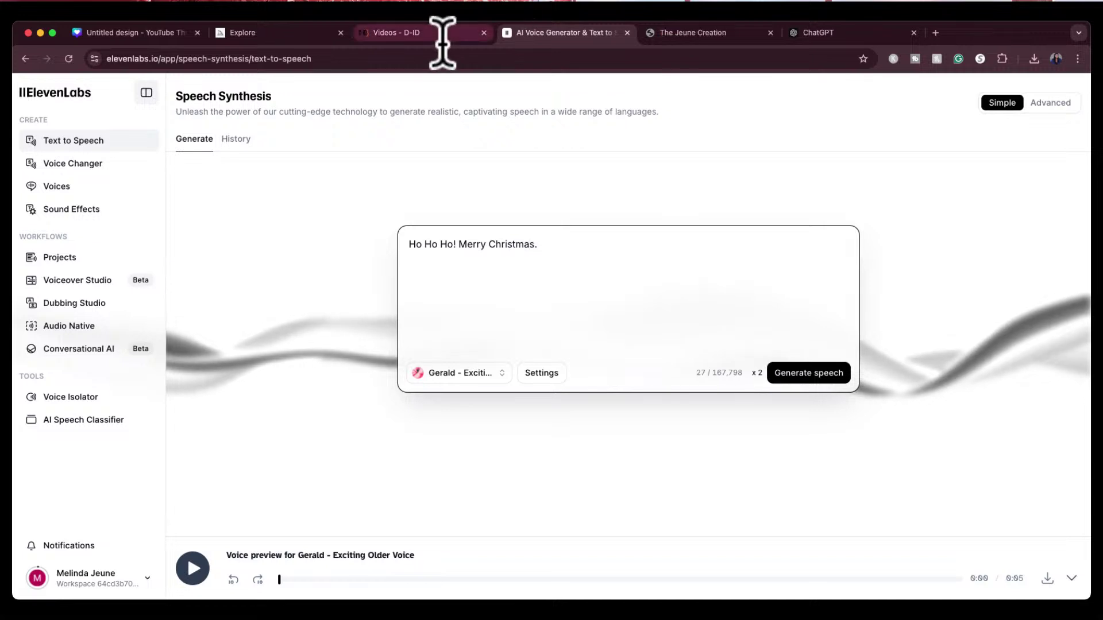
Switch to ChatGPT and ask for a promo trailer script of about 2 minutes for a podcaster's new podcast about content creation.
left_click(810, 34)
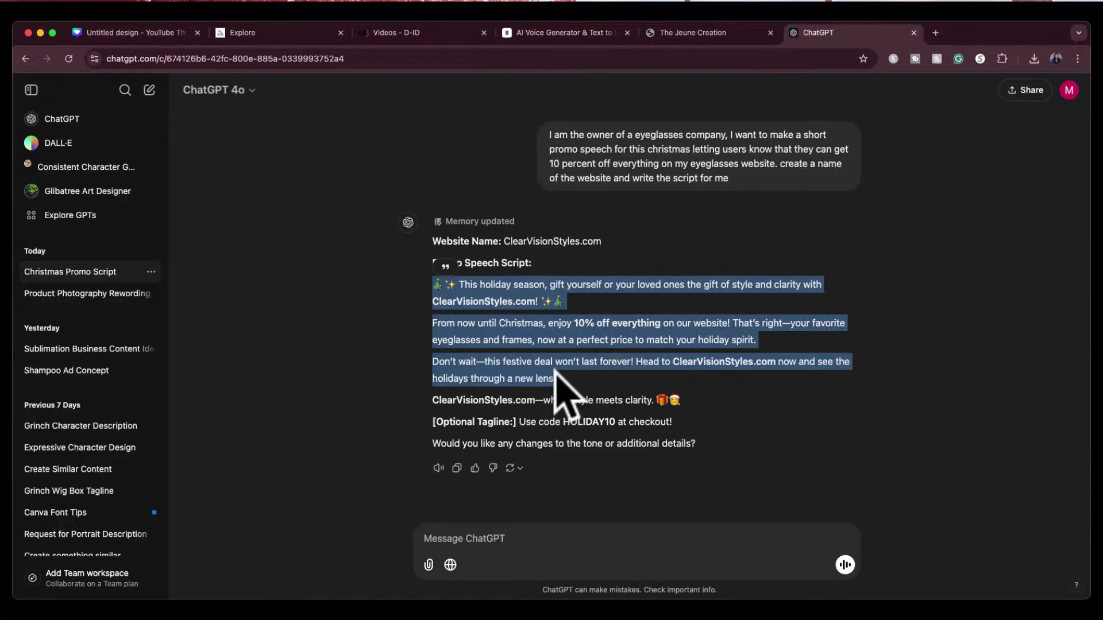
left_click(533, 537)
type("i am")
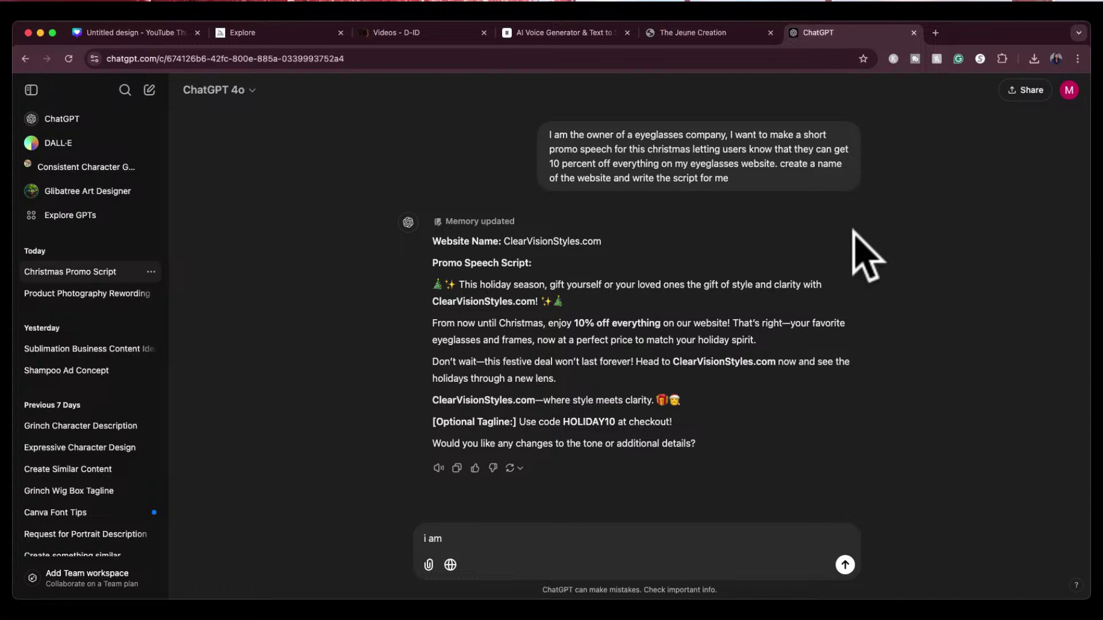
triple_click(485, 539)
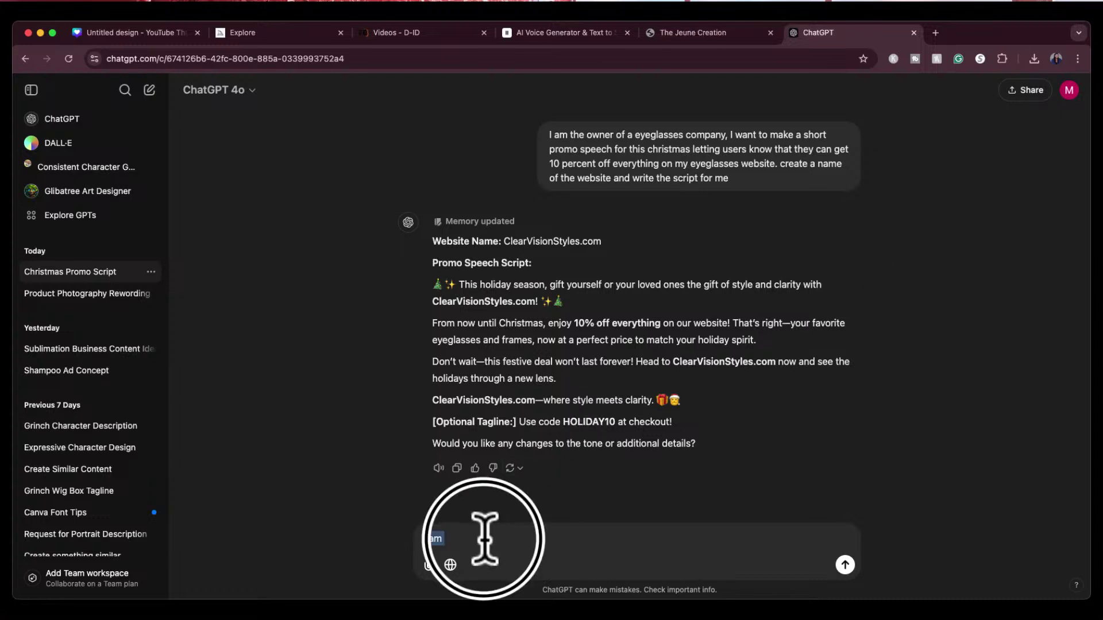
type("i am a podcaster")
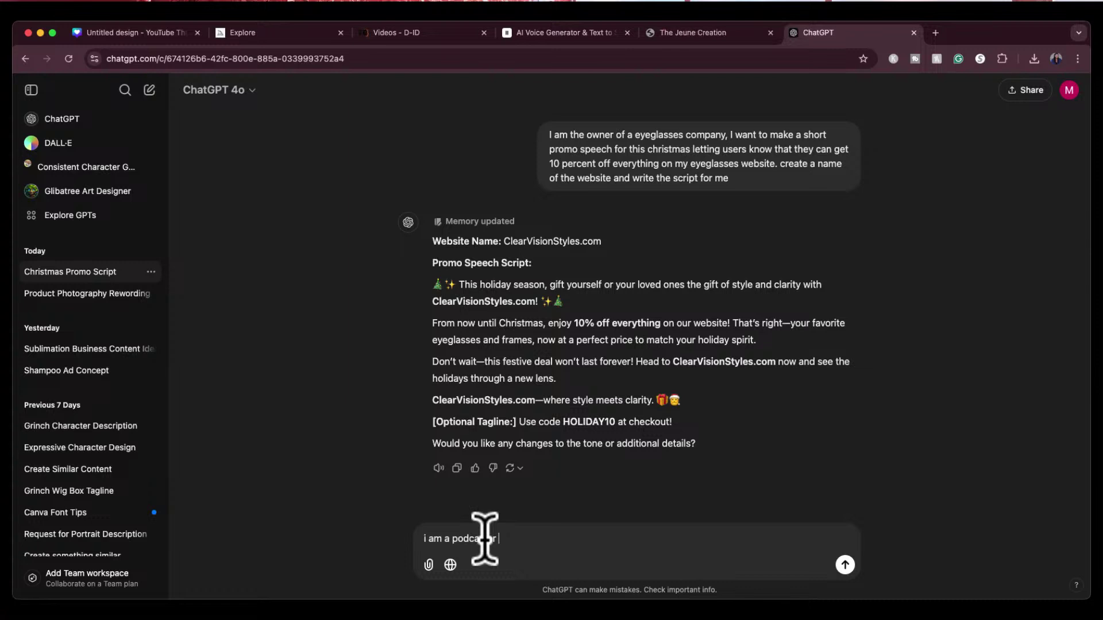
type("and i want to do a promo trailer for my new podcadt")
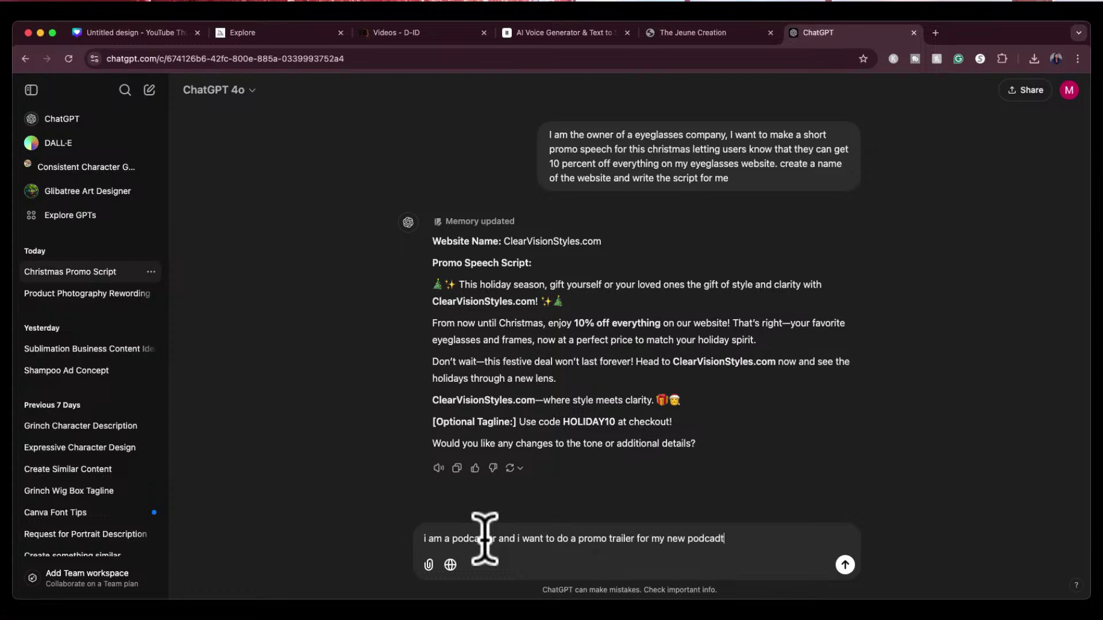
key("BackSpace")
key("BackSpace")
type("st about content creation. writ")
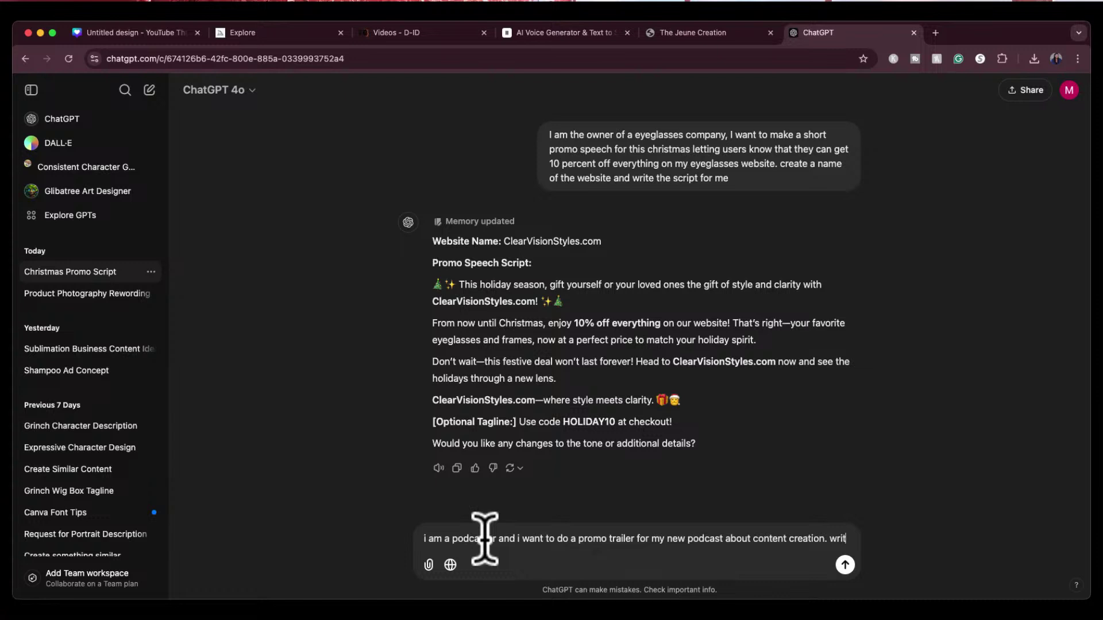
type("e the script for me, make it about 2 minutes")
key("Return")
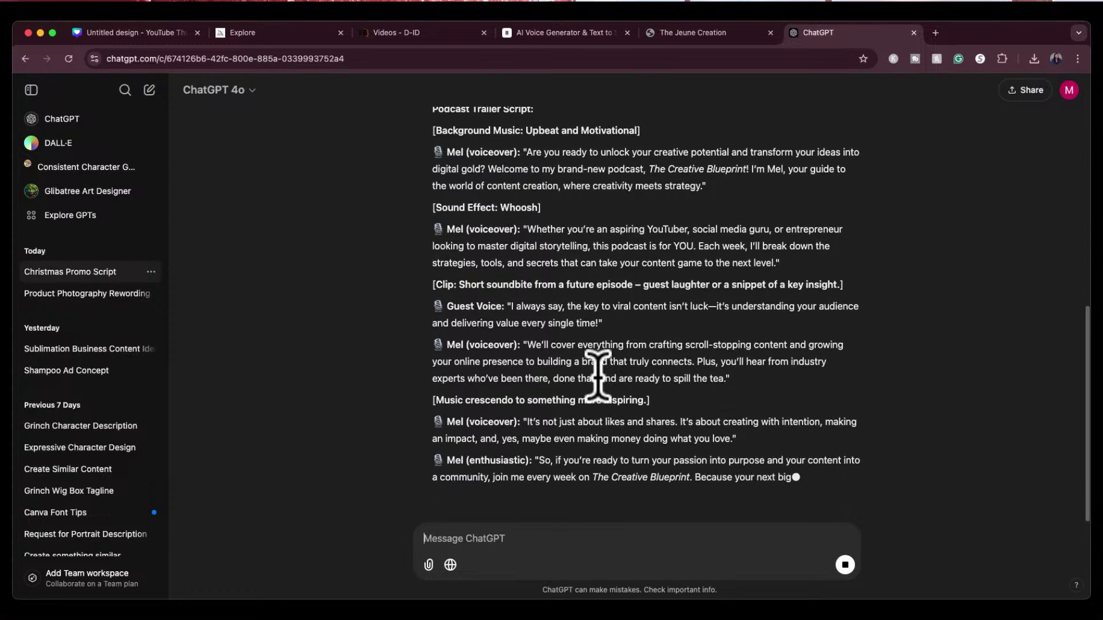
Read through the generated trailer script and ask ChatGPT to "make it one big paragraph".
scroll(603, 394, "up", 5)
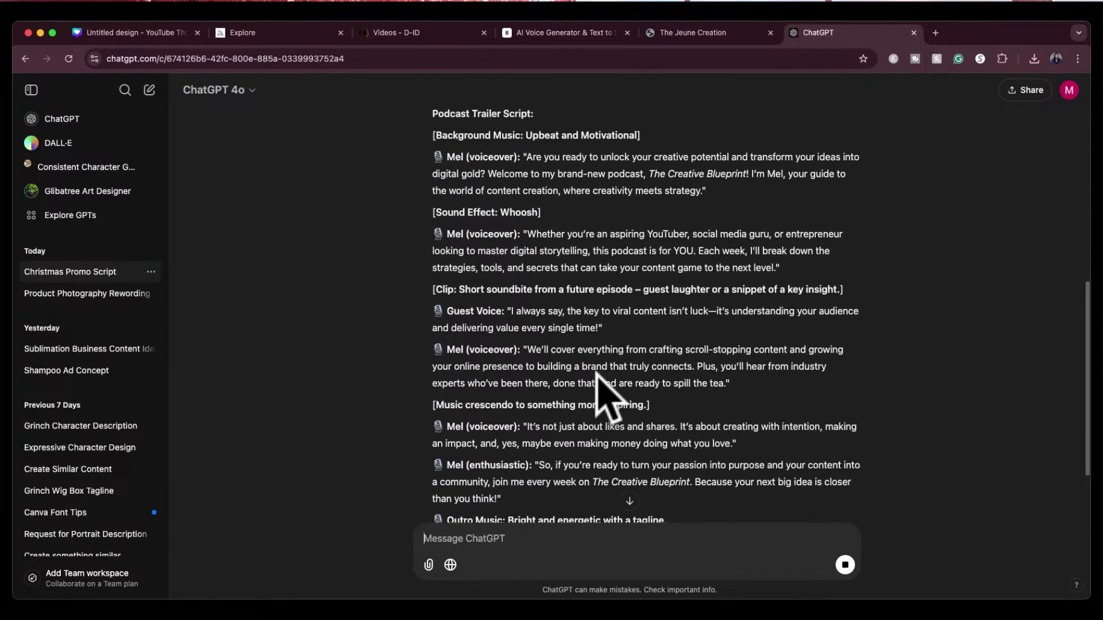
scroll(592, 374, "down", 5)
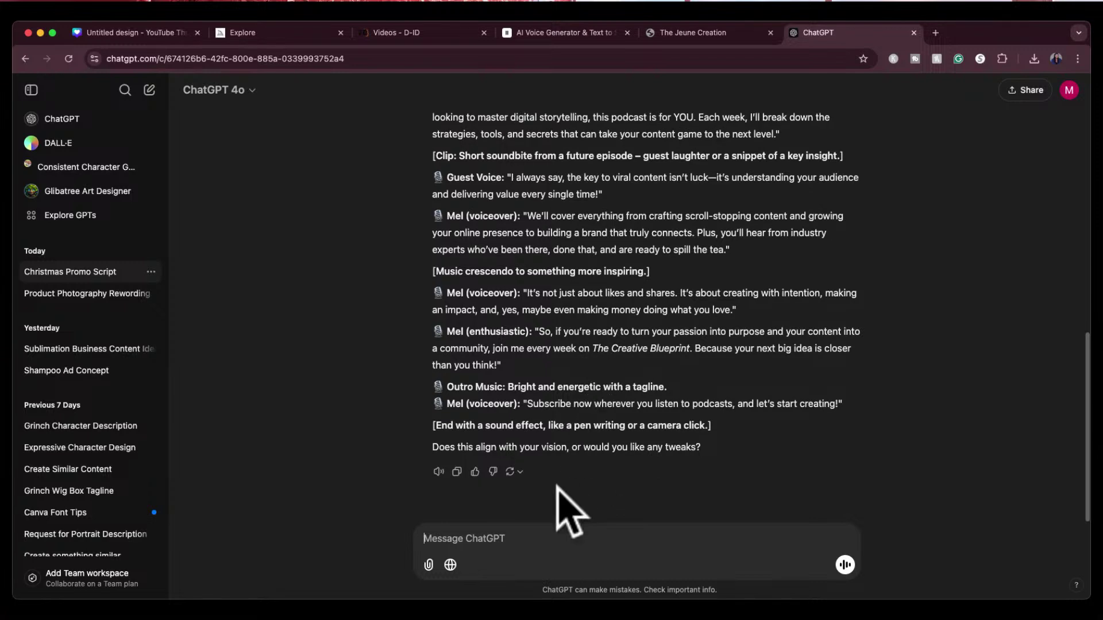
left_click(546, 552)
type("make it one big paragraph")
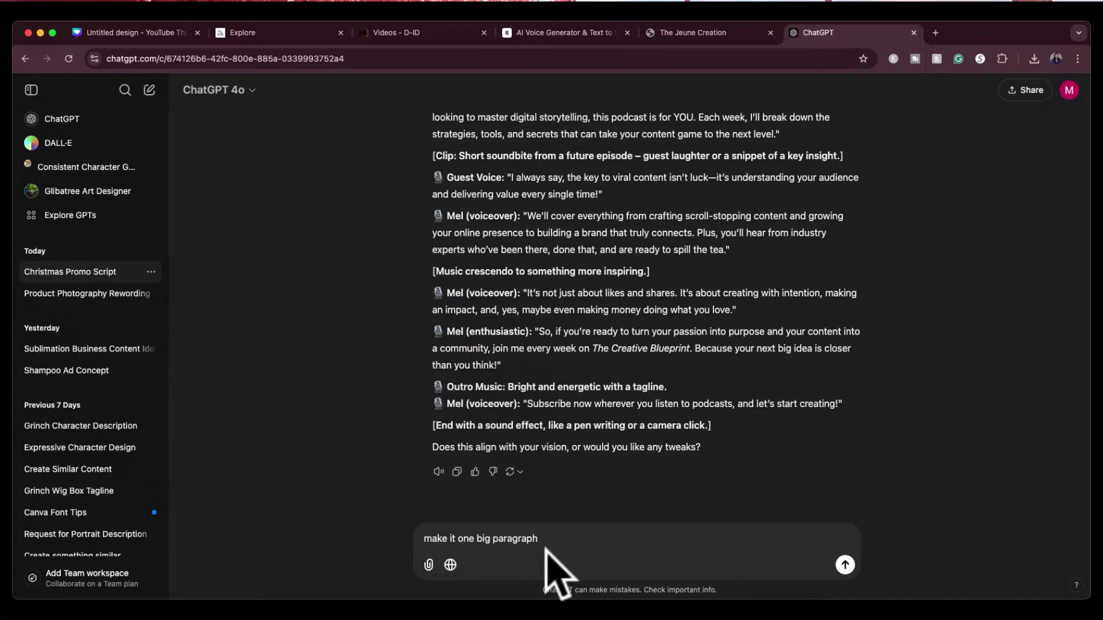
key("Return")
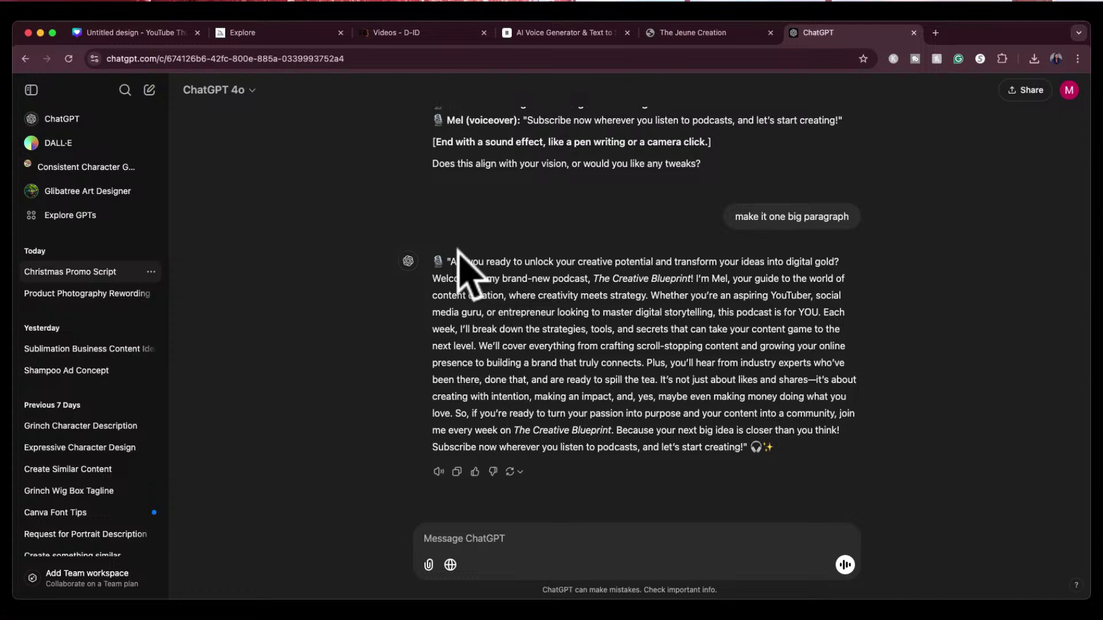
Copy the one-paragraph podcast script without its emojis, switch to ElevenLabs and clear the Christmas greeting from the speech text.
left_click_drag(451, 257, 741, 452)
key("super+c")
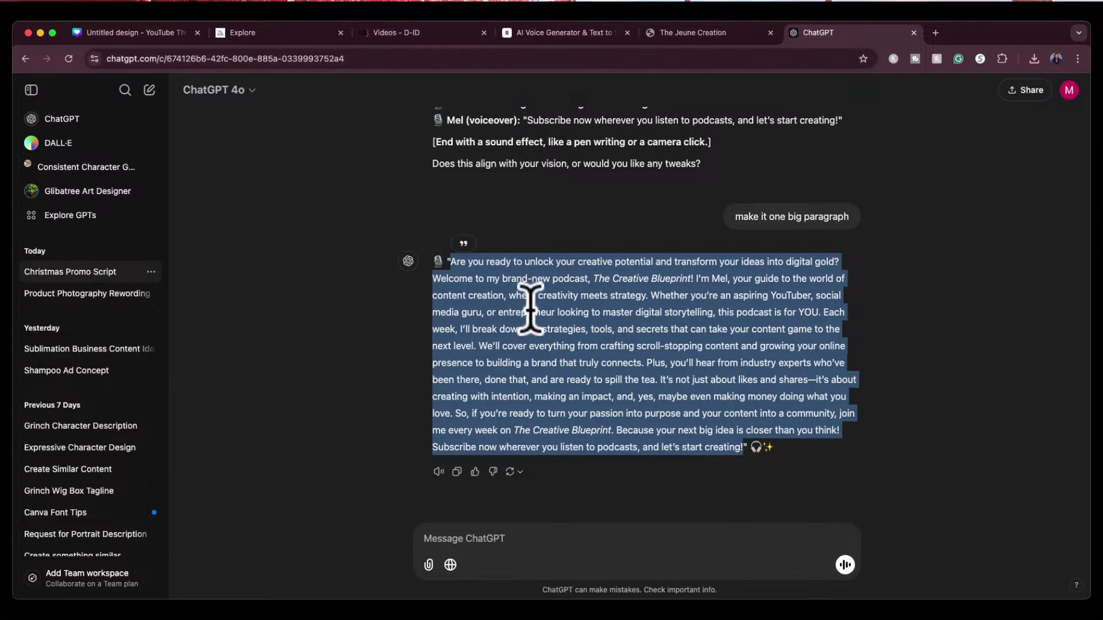
left_click(572, 31)
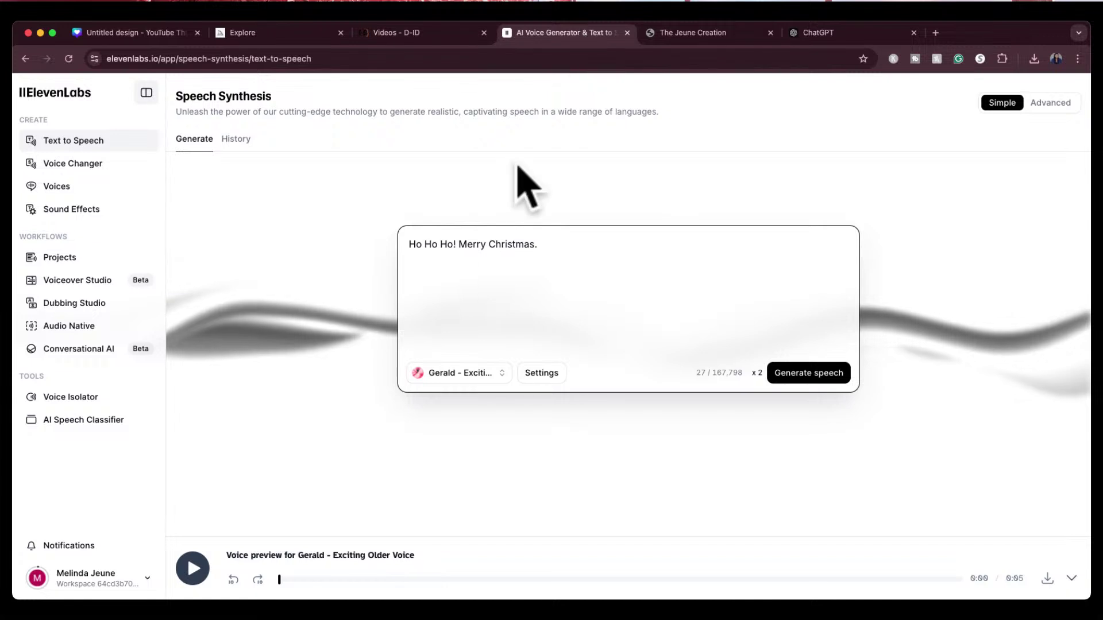
triple_click(488, 245)
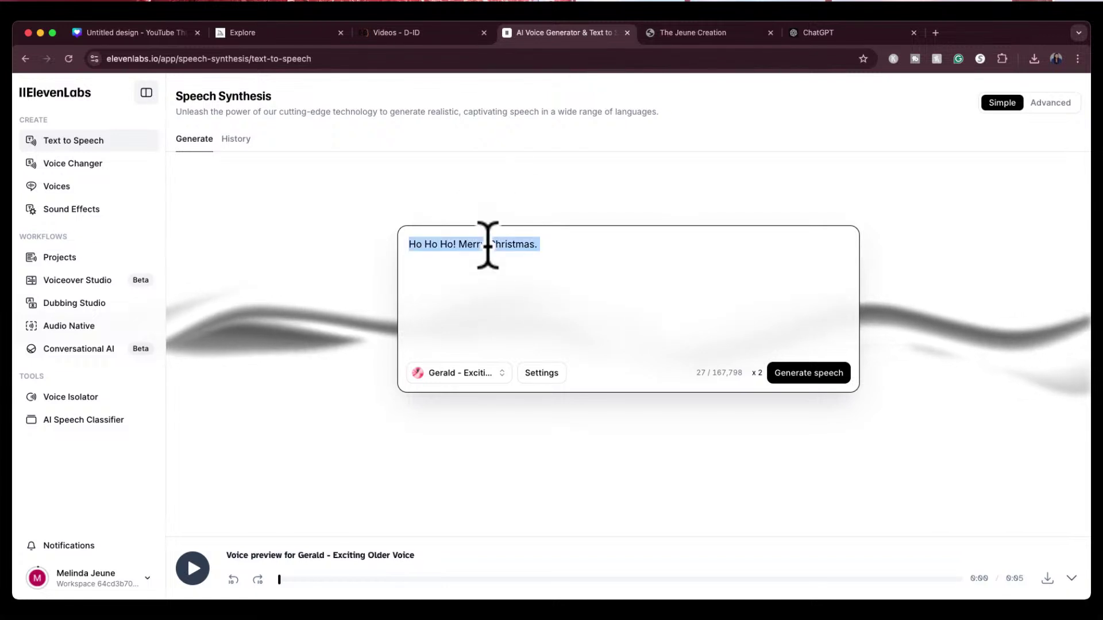
key("BackSpace")
Browse for more voices in the Voice Library, limit them to Conversational and clear the "black old man" search.
left_click(457, 373)
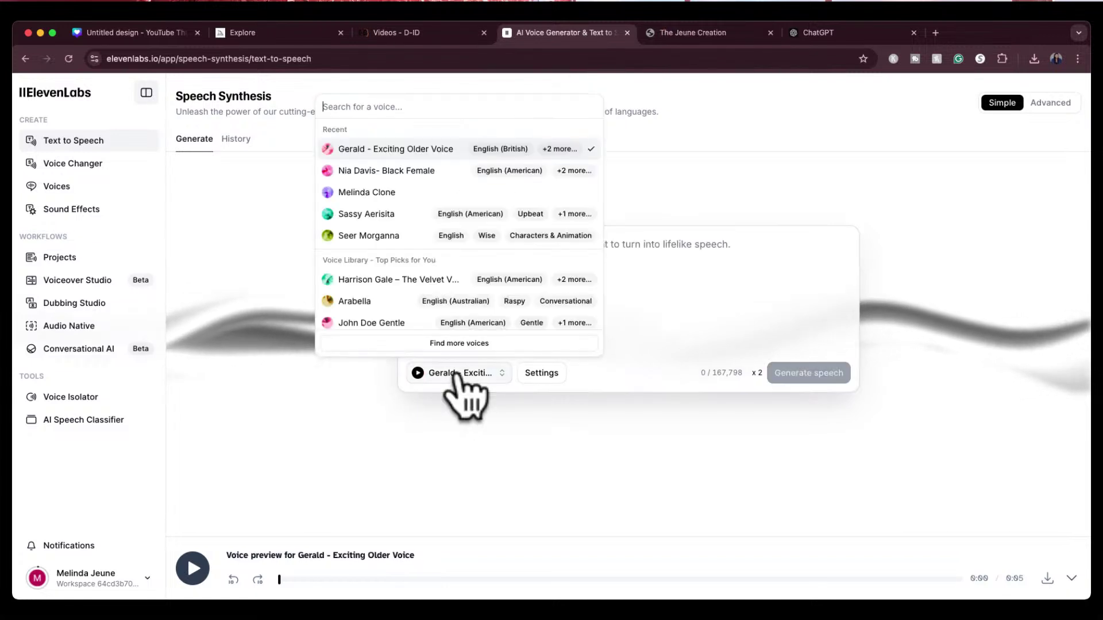
left_click(458, 343)
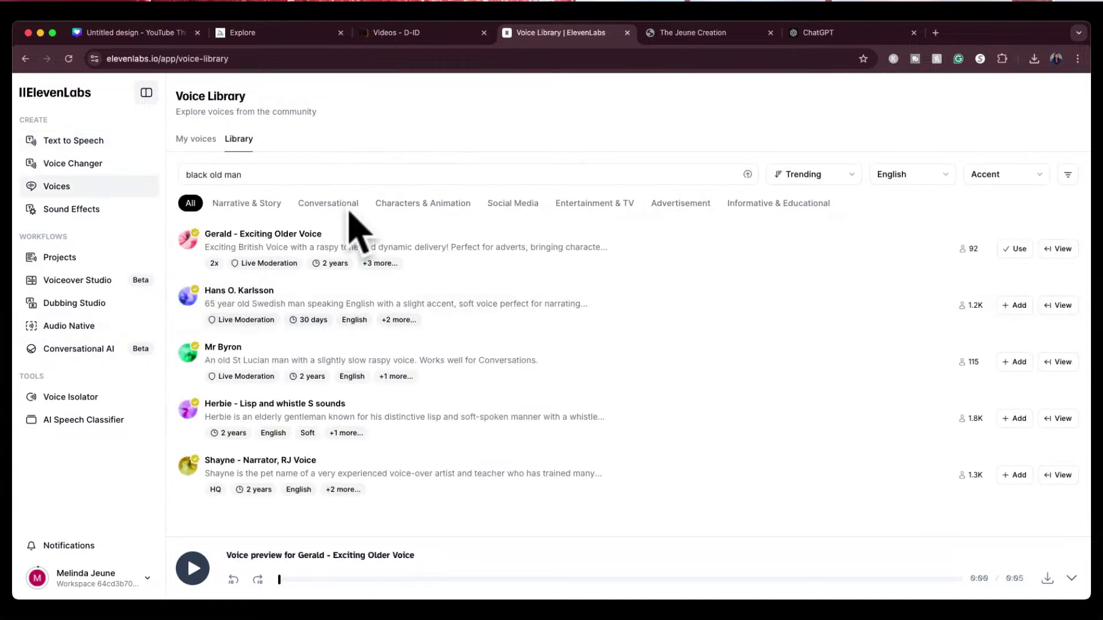
left_click(329, 208)
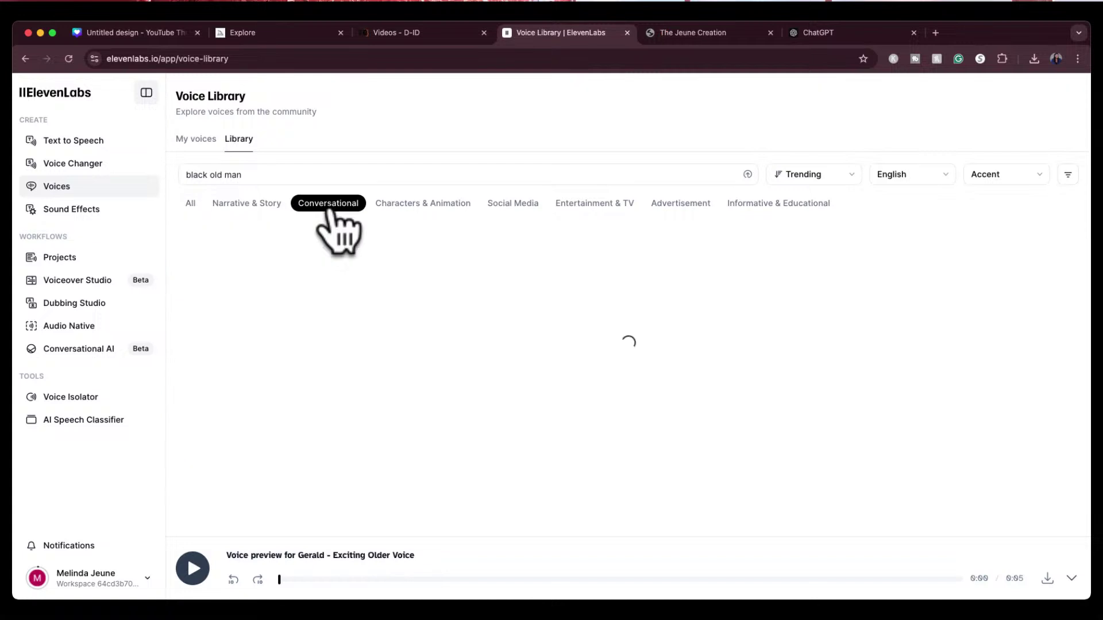
left_click(330, 166)
key("super+a")
key("BackSpace")
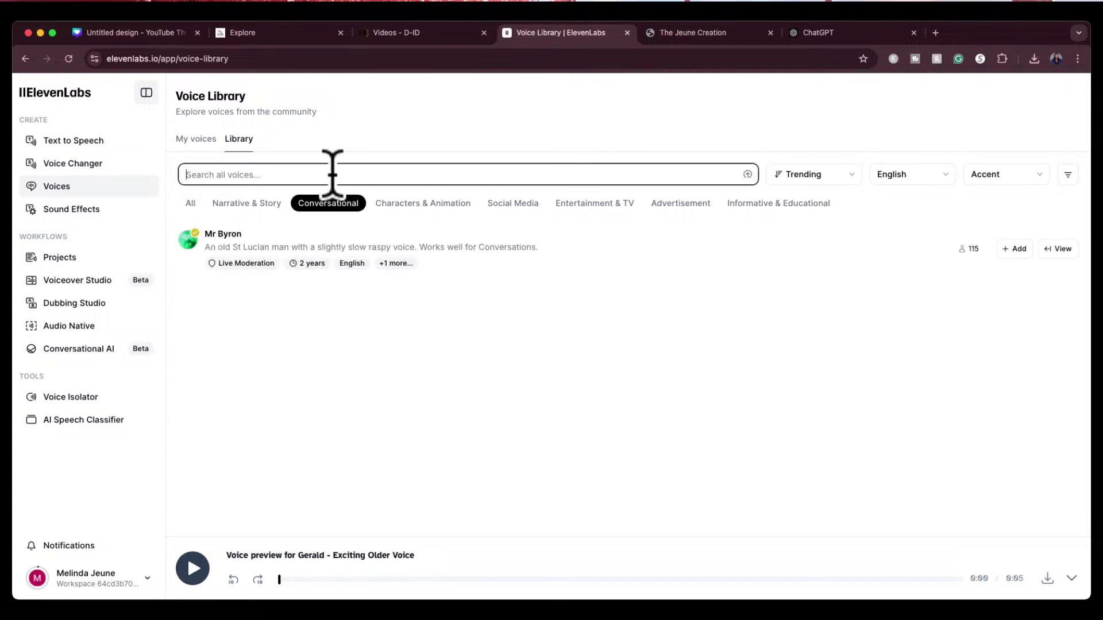
Change the voice filters to Any gender and Middle Aged.
left_click(1066, 178)
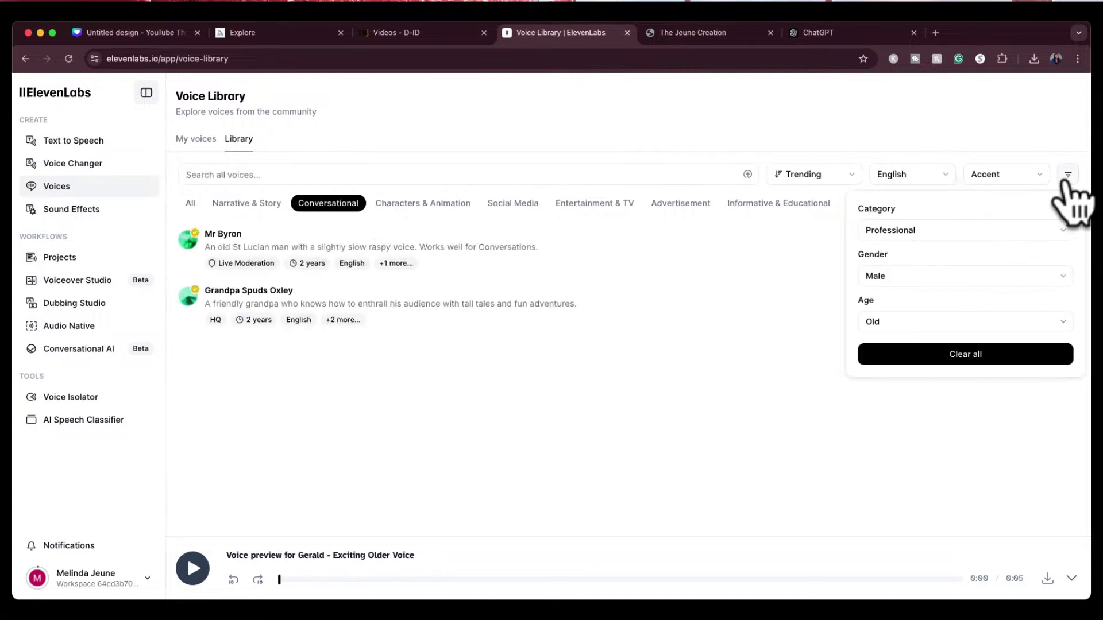
left_click(997, 276)
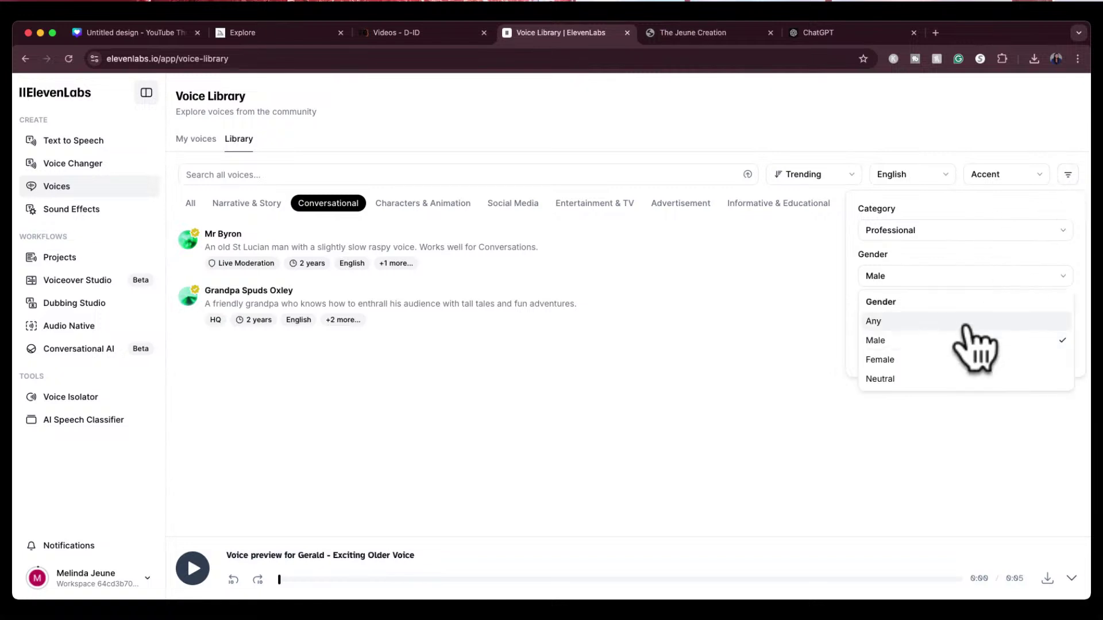
left_click(966, 322)
left_click(979, 322)
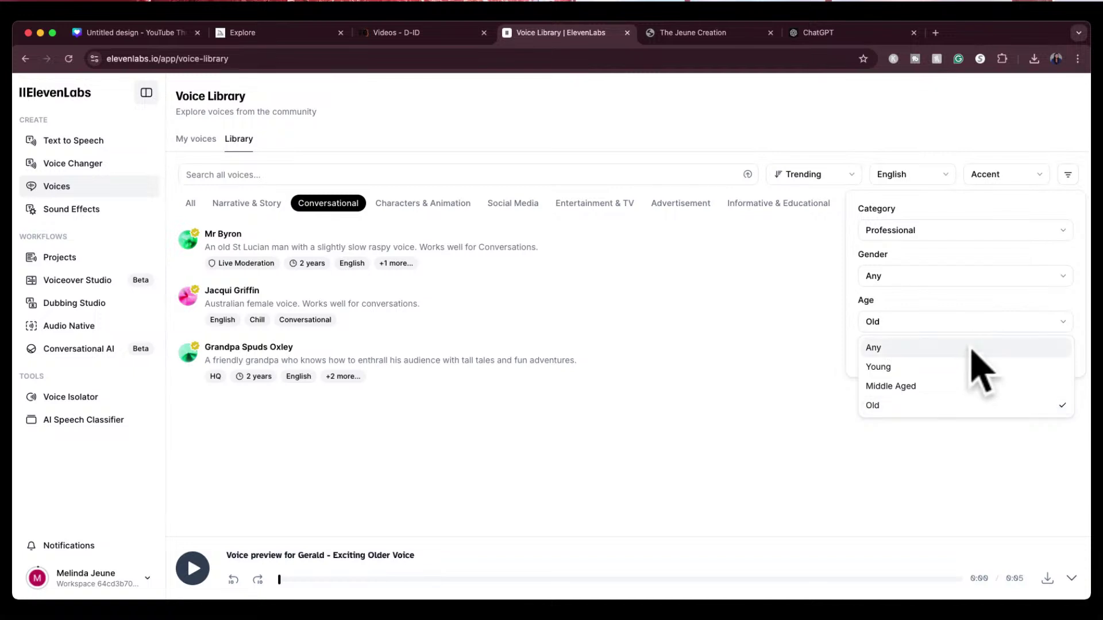
left_click(965, 384)
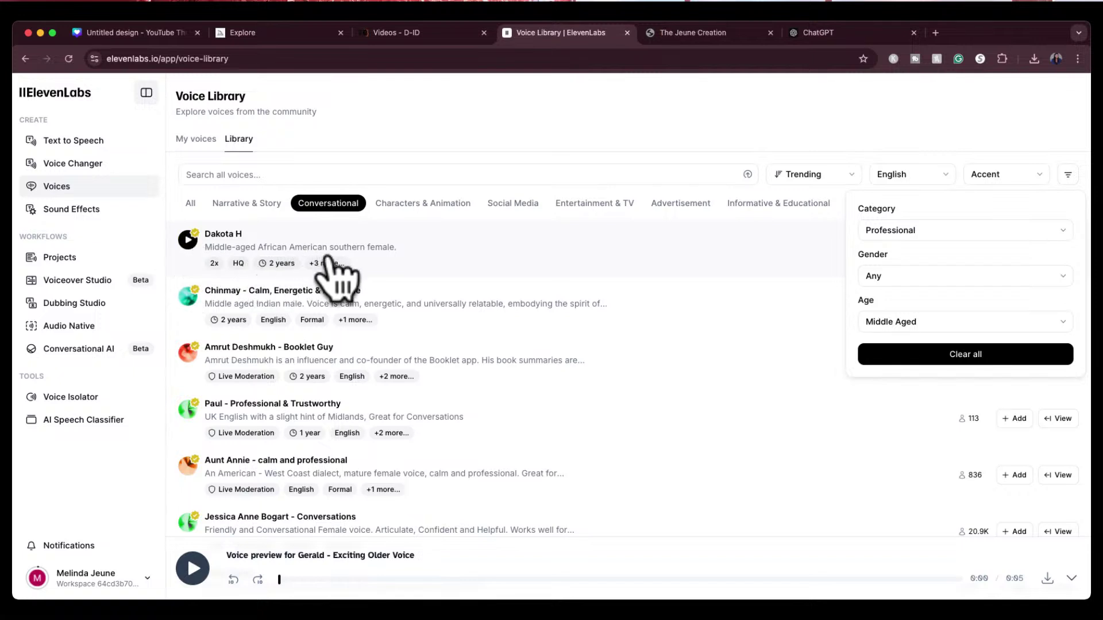
Listen to the previews of the Dakota H, Chinmay - Calm, Energetic & Relatable and Booklet Guy voices.
left_click(187, 241)
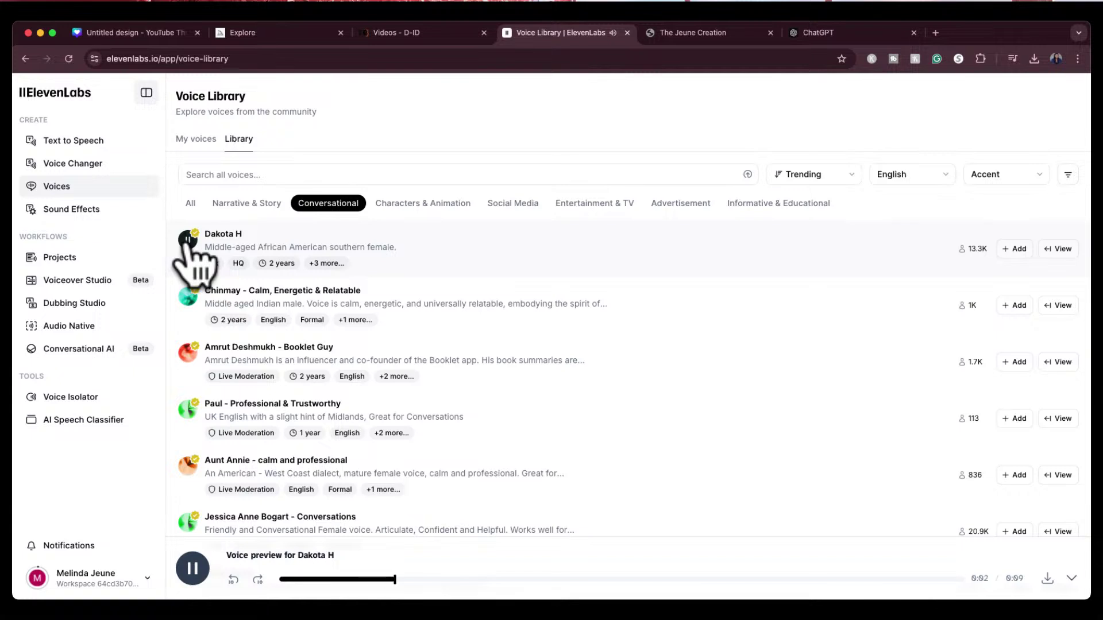
left_click(187, 242)
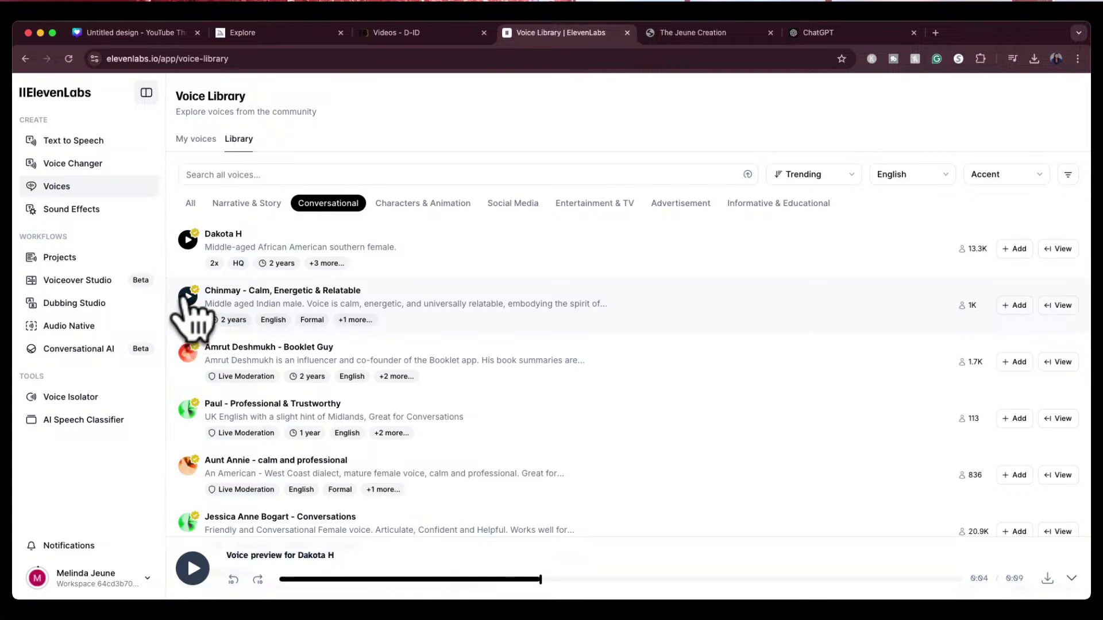
left_click(188, 296)
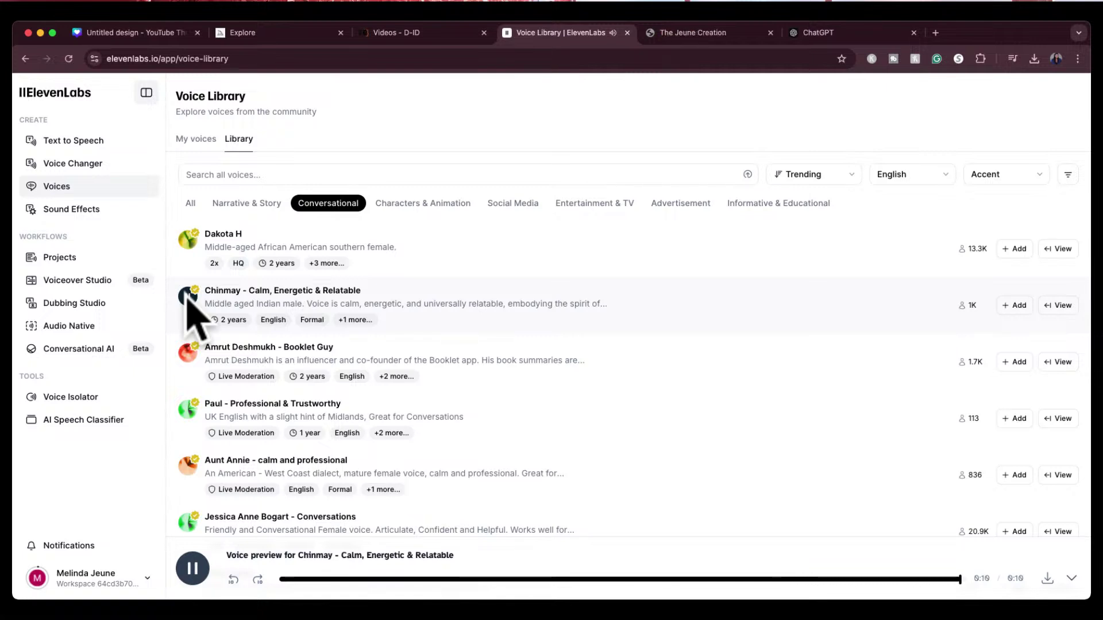
left_click(188, 354)
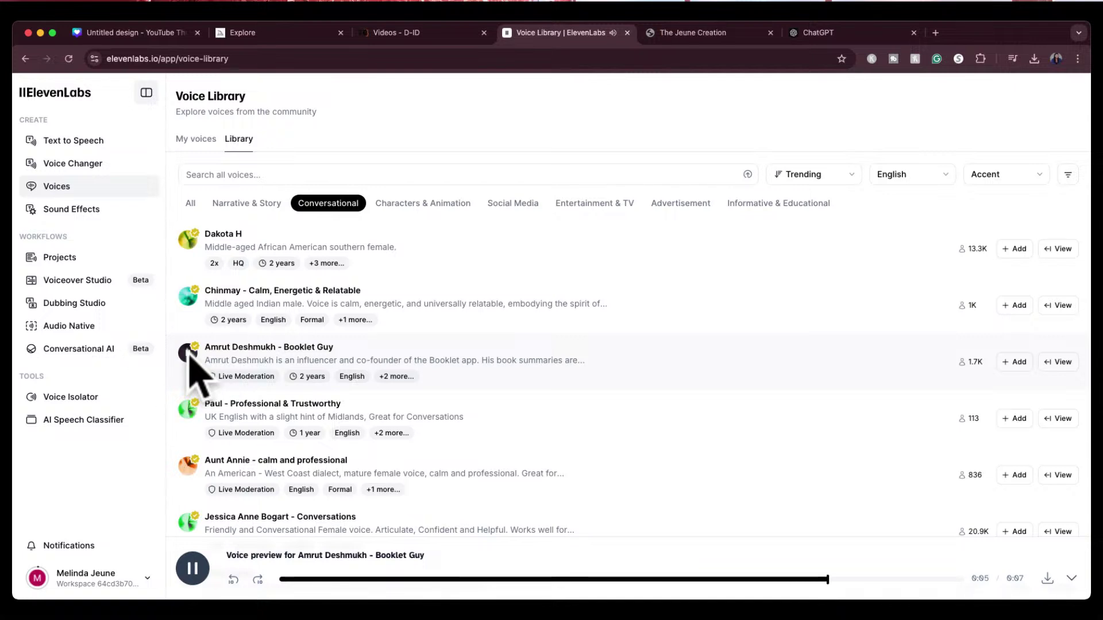
Add the Dakota H voice to the personal collection and use it for text to speech.
scroll(270, 431, "down", 3)
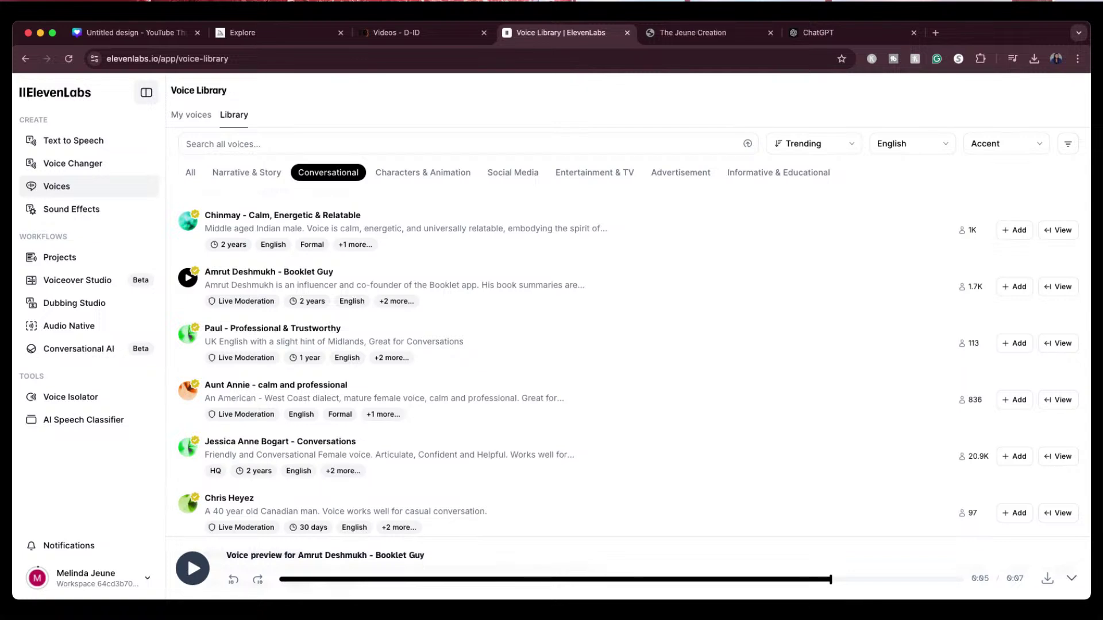
scroll(626, 368, "up", 3)
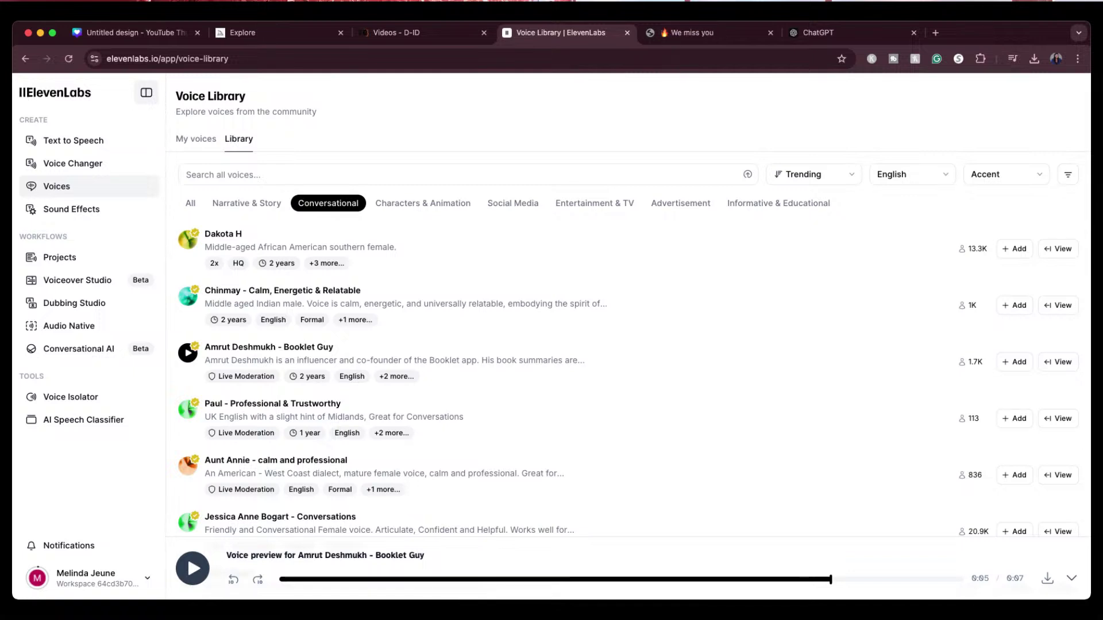
left_click(1007, 250)
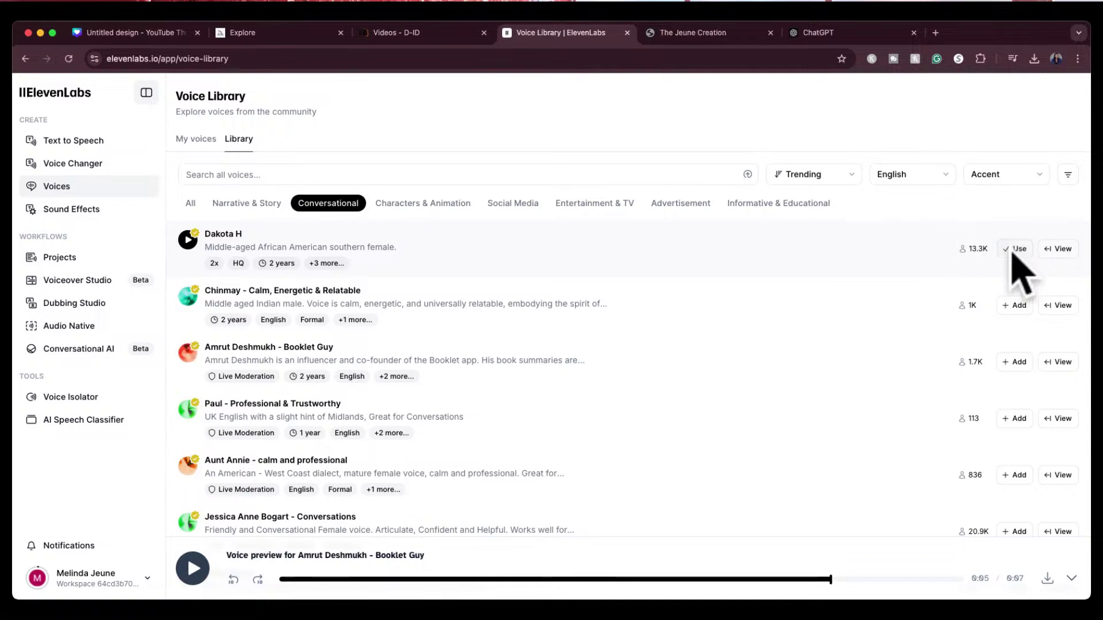
left_click(1015, 250)
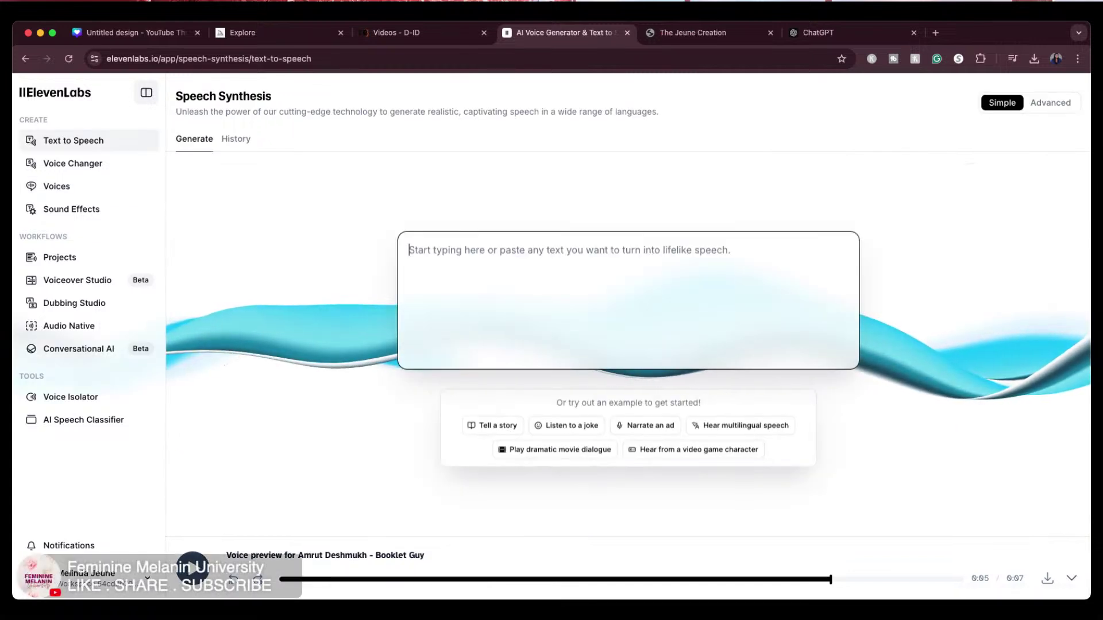
Paste the Creative Blueprint podcast script into the text-to-speech box and generate its speech with the Dakota H voice.
left_click(438, 276)
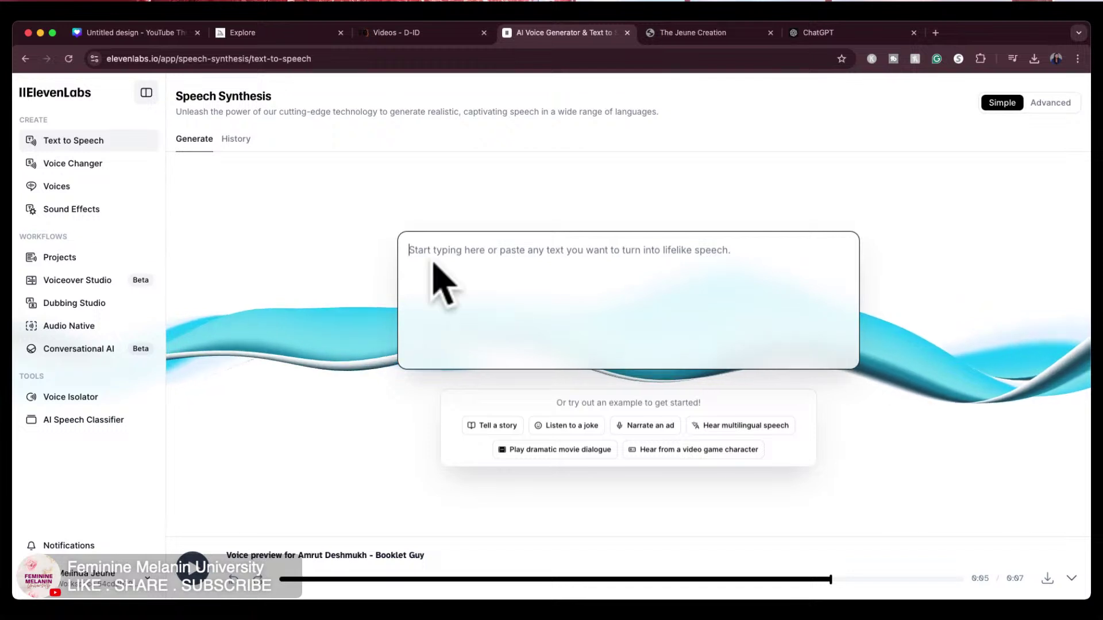
key("super+v")
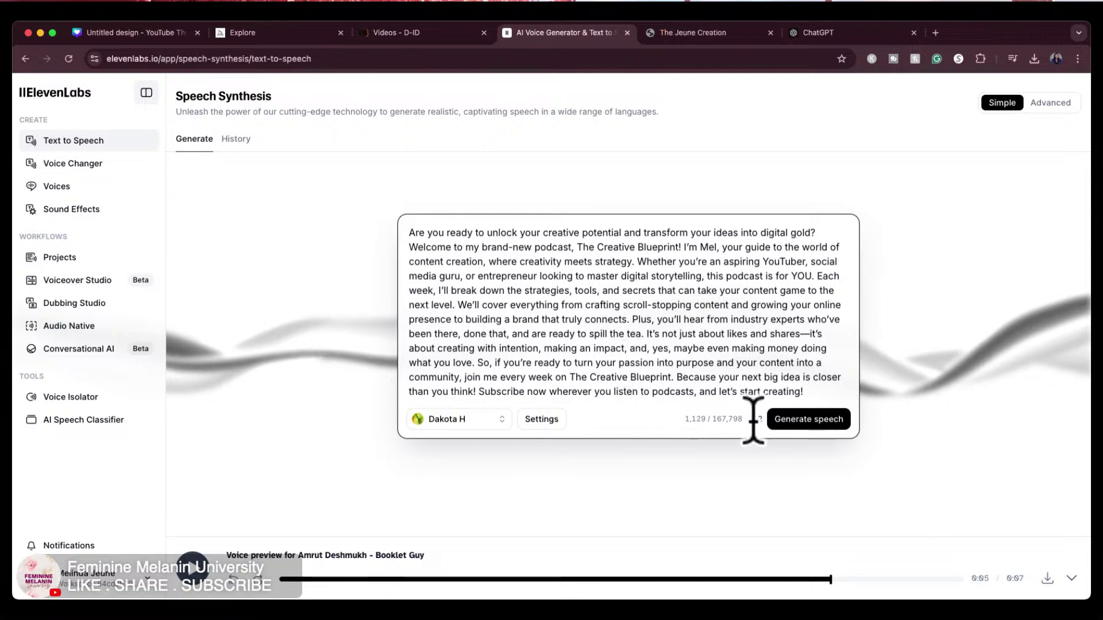
mouse_move(755, 419)
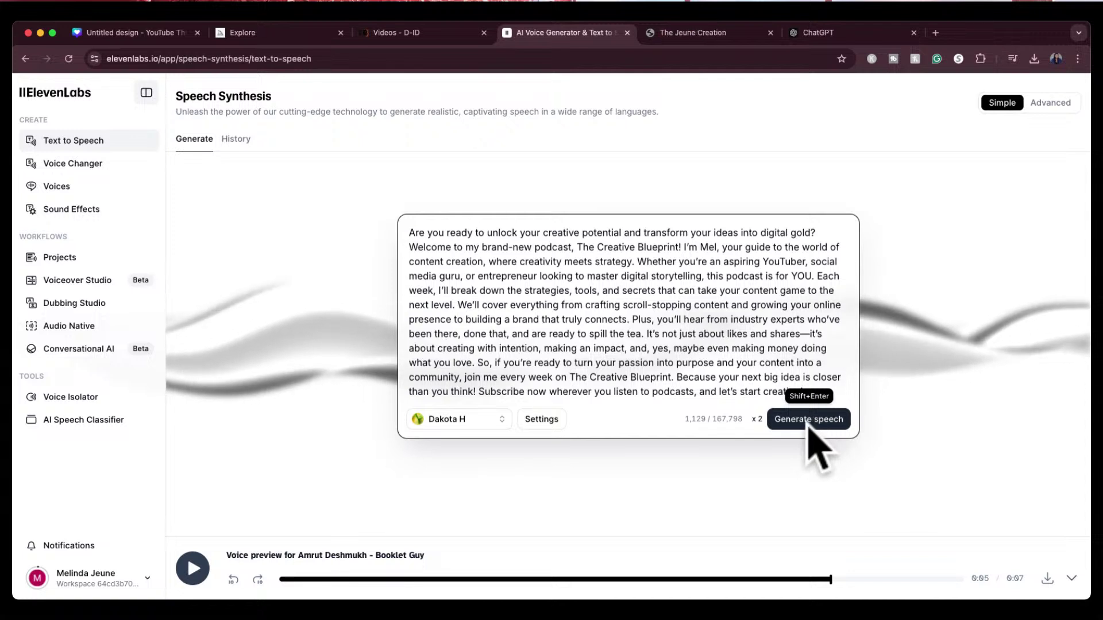
left_click(809, 421)
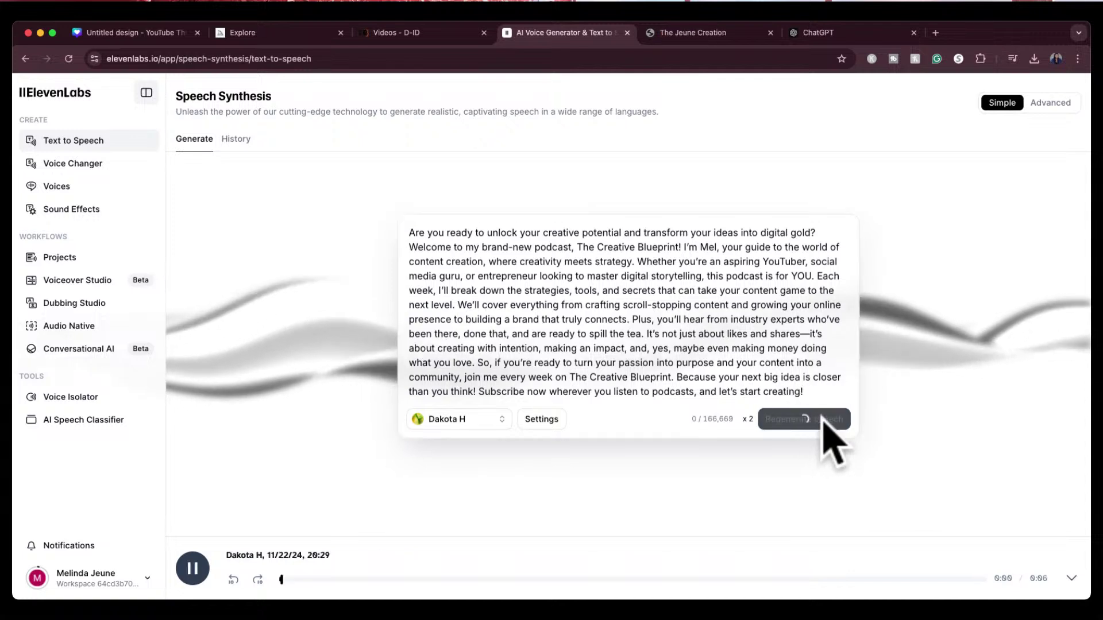
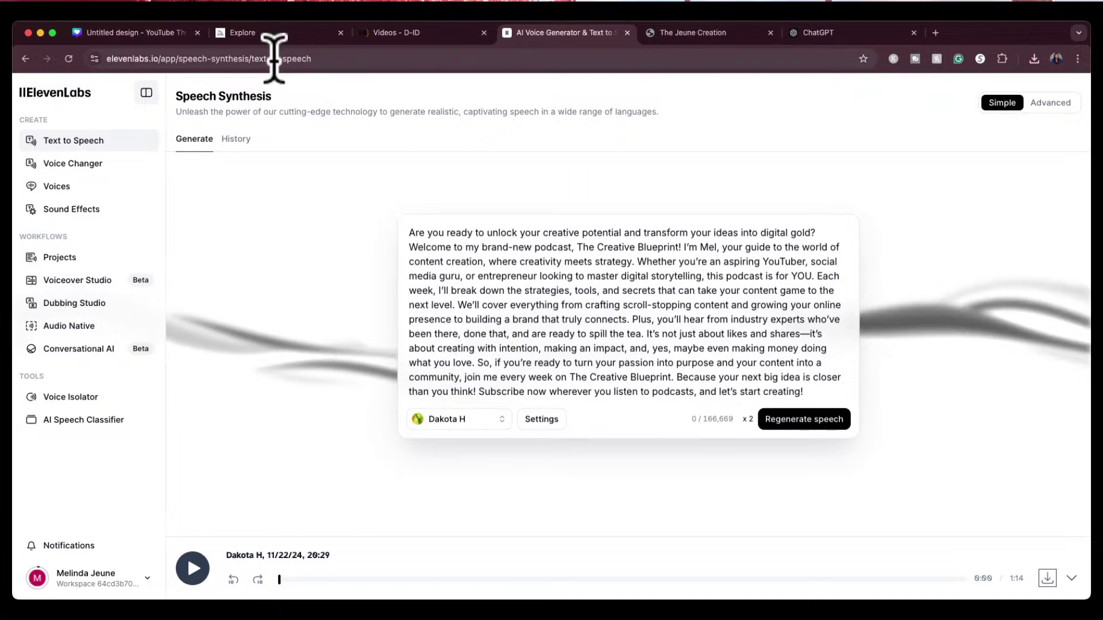
left_click(396, 34)
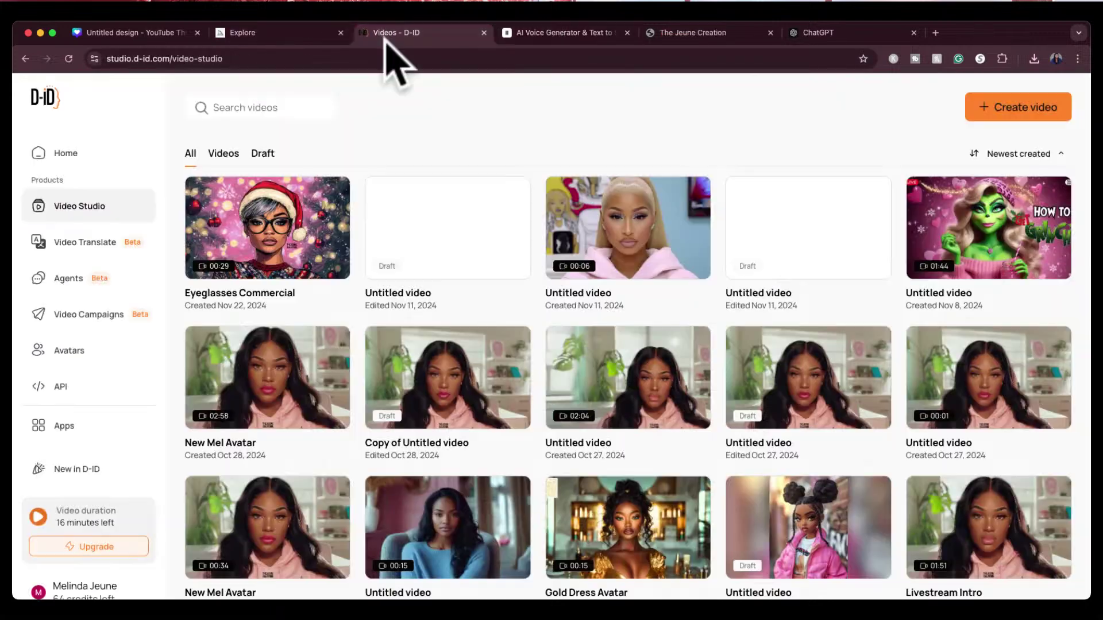
left_click(1014, 110)
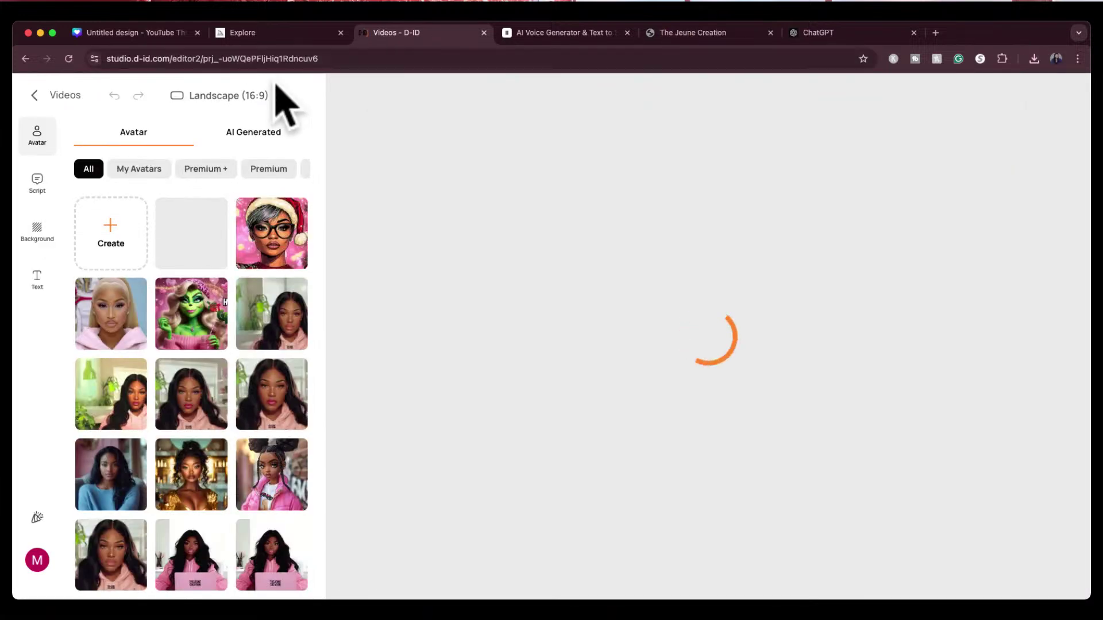
left_click(283, 96)
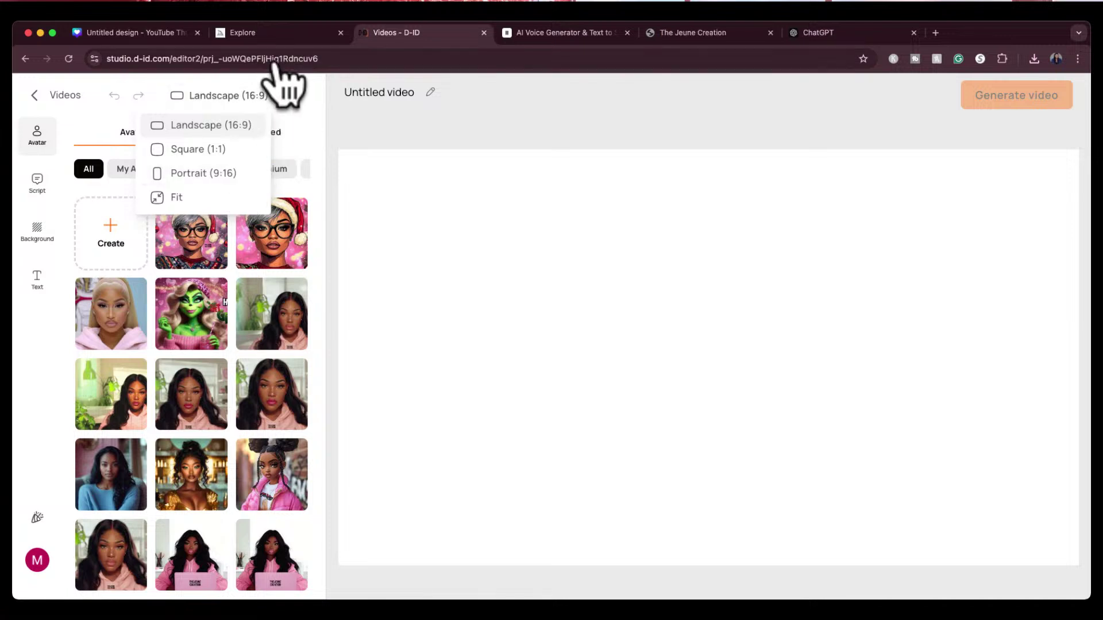
Switch to Midjourney and reuse the open Mrs. Claus image's prompt and style for a new generation.
left_click(279, 35)
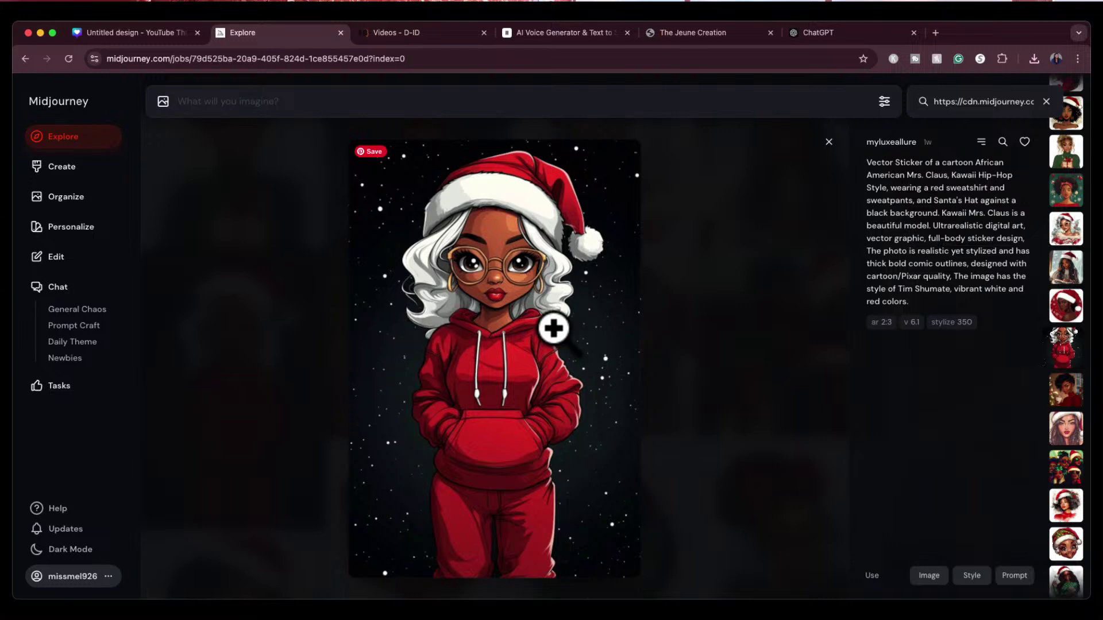
left_click(1016, 575)
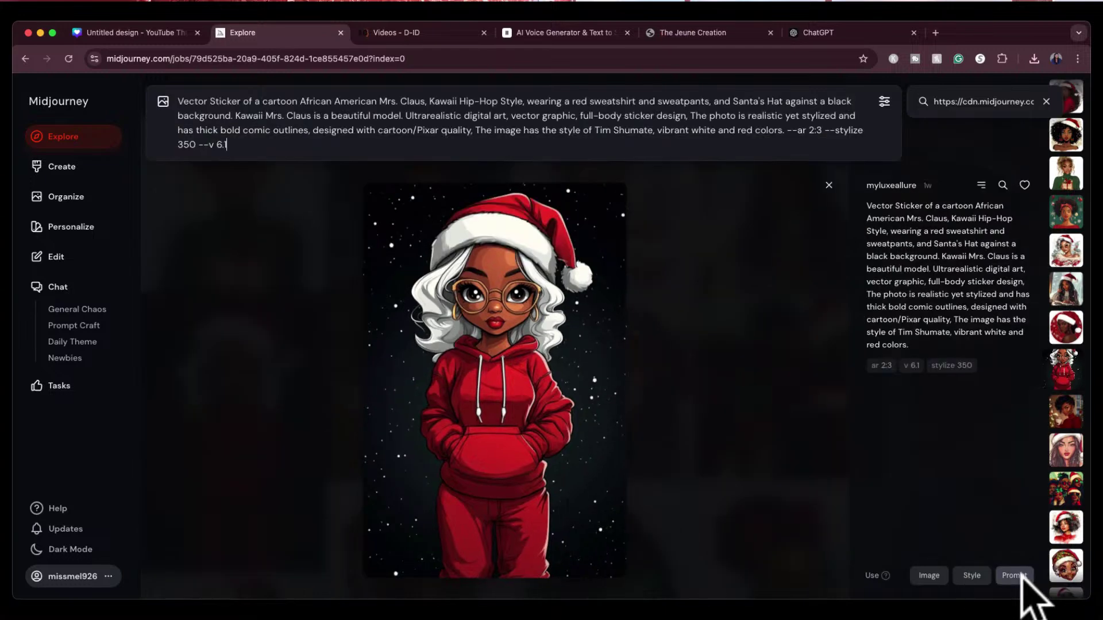
left_click(972, 577)
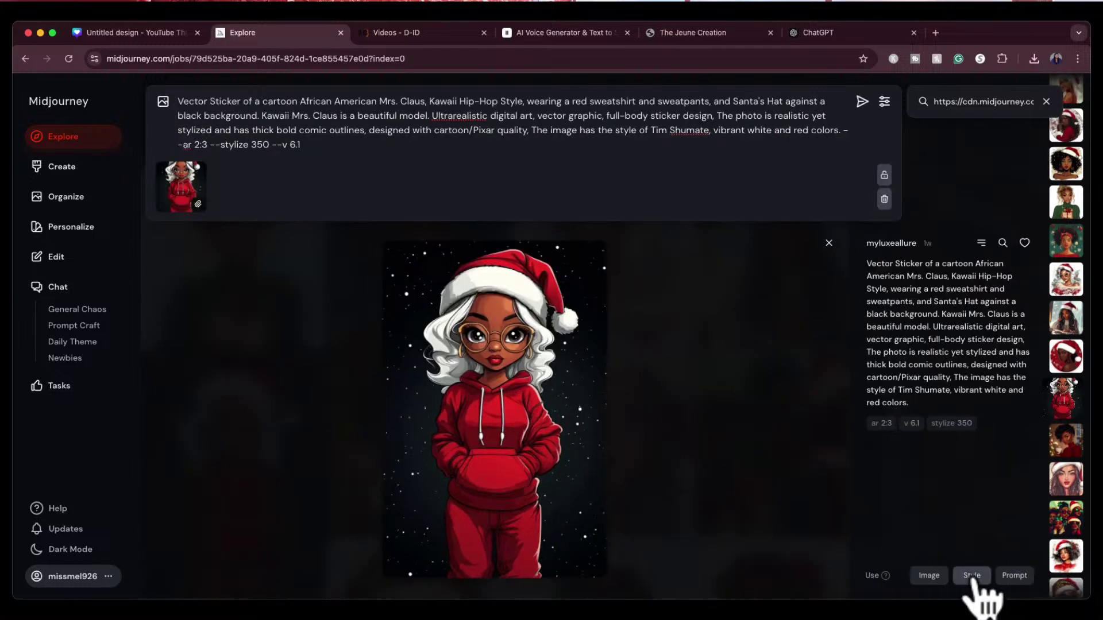
left_click(207, 142)
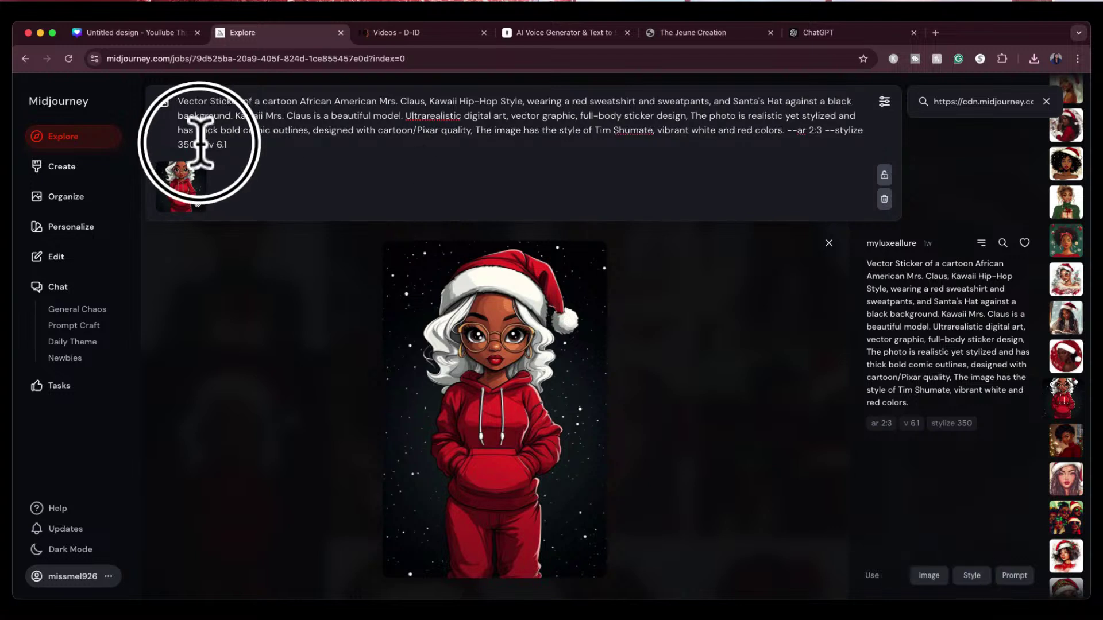
Change the prompt's aspect ratio parameter to 9:16 and submit the image generation.
left_click(815, 129)
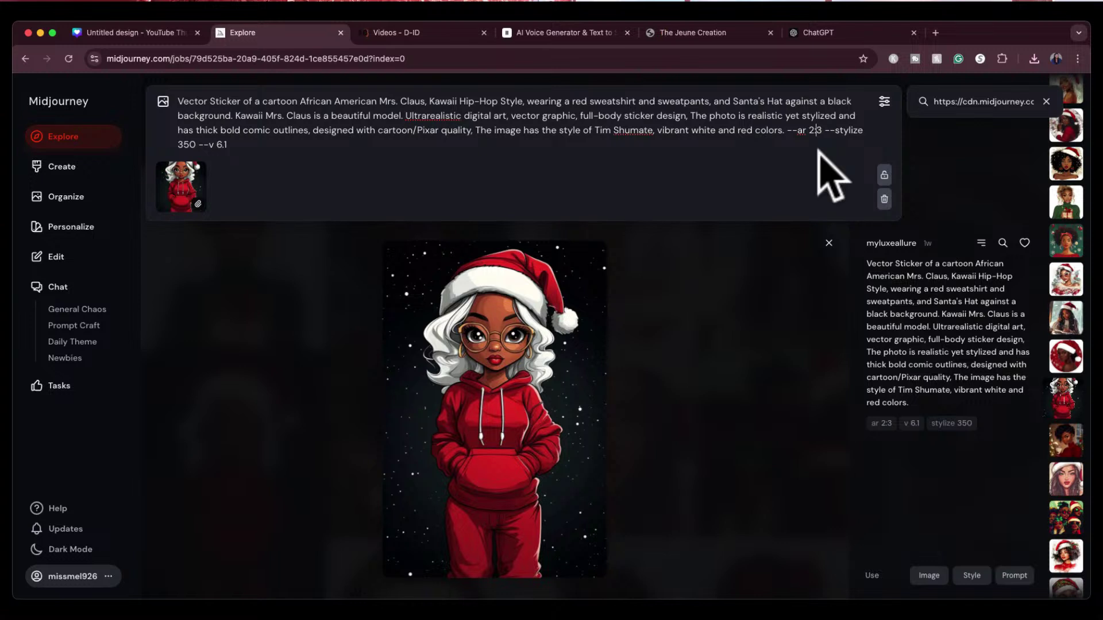
key("BackSpace")
type("9:16")
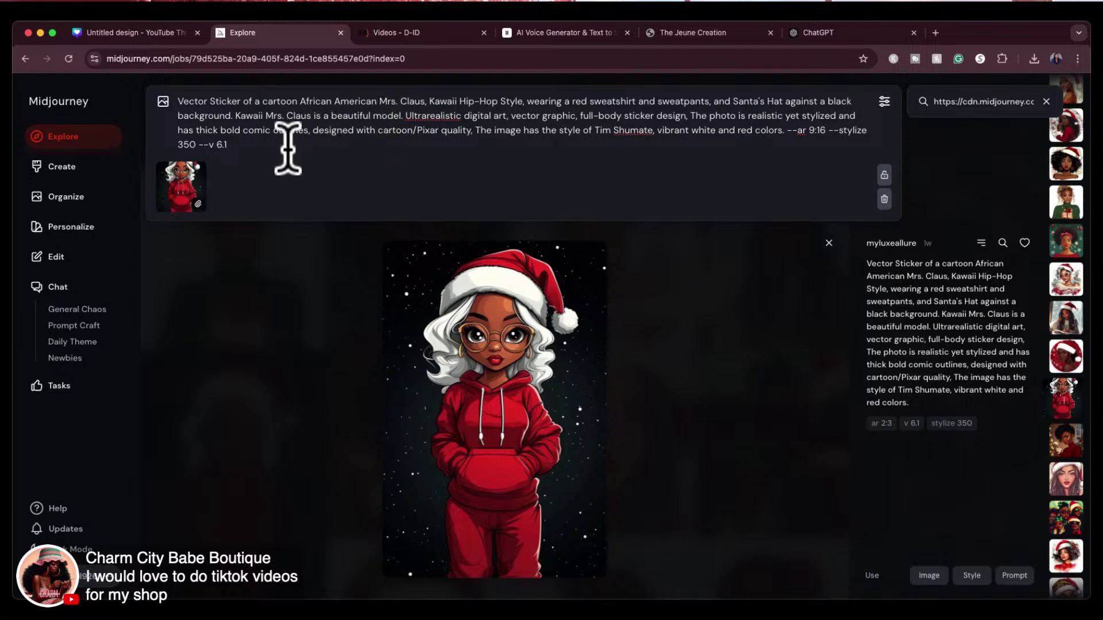
mouse_move(197, 206)
key("Return")
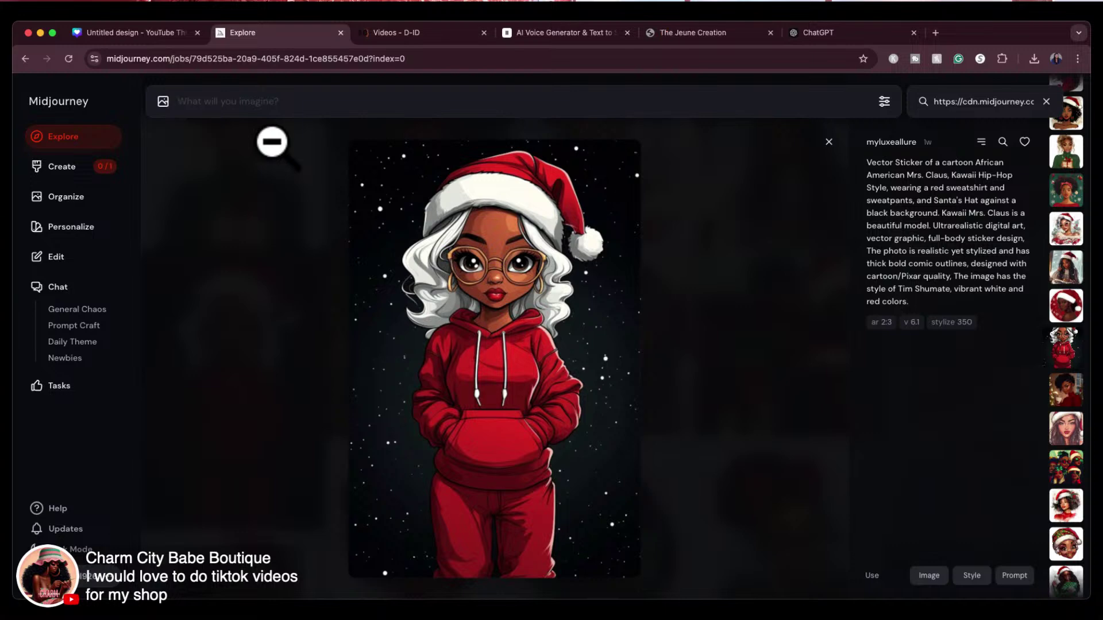
Open the third image of the new Mrs. Claus set in the creations and upscale it with the Subtle option.
left_click(65, 167)
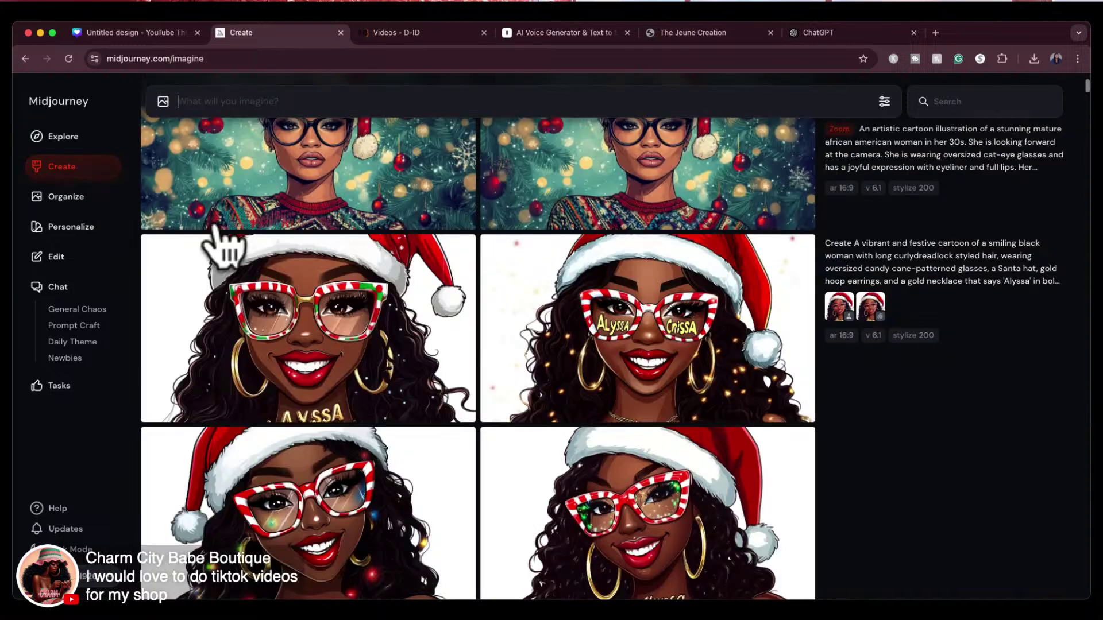
scroll(419, 291, "up", 10)
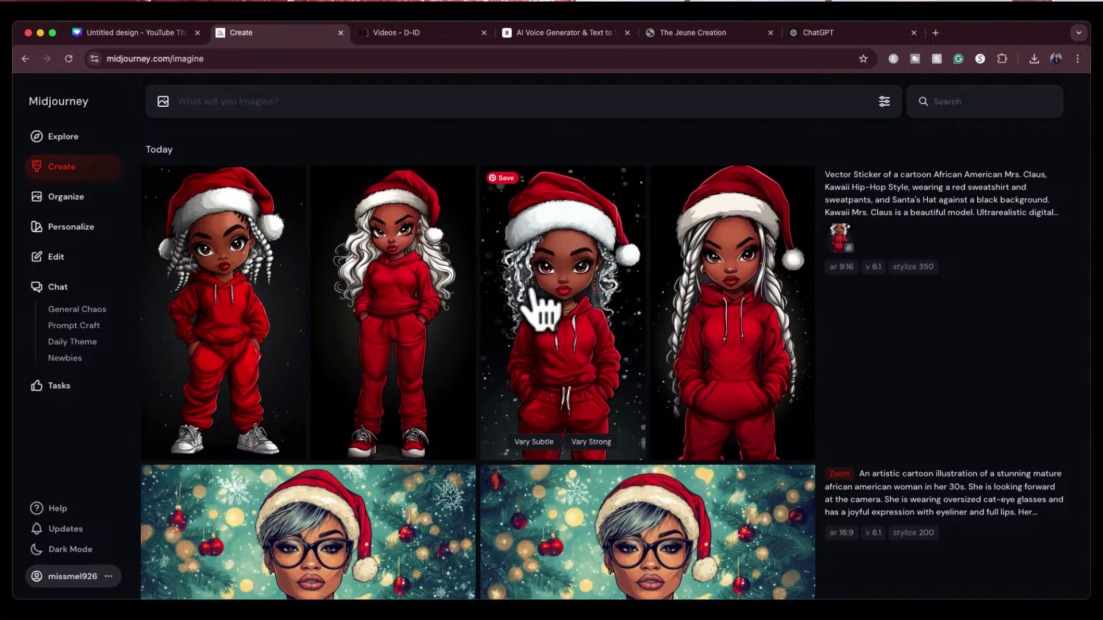
left_click(542, 310)
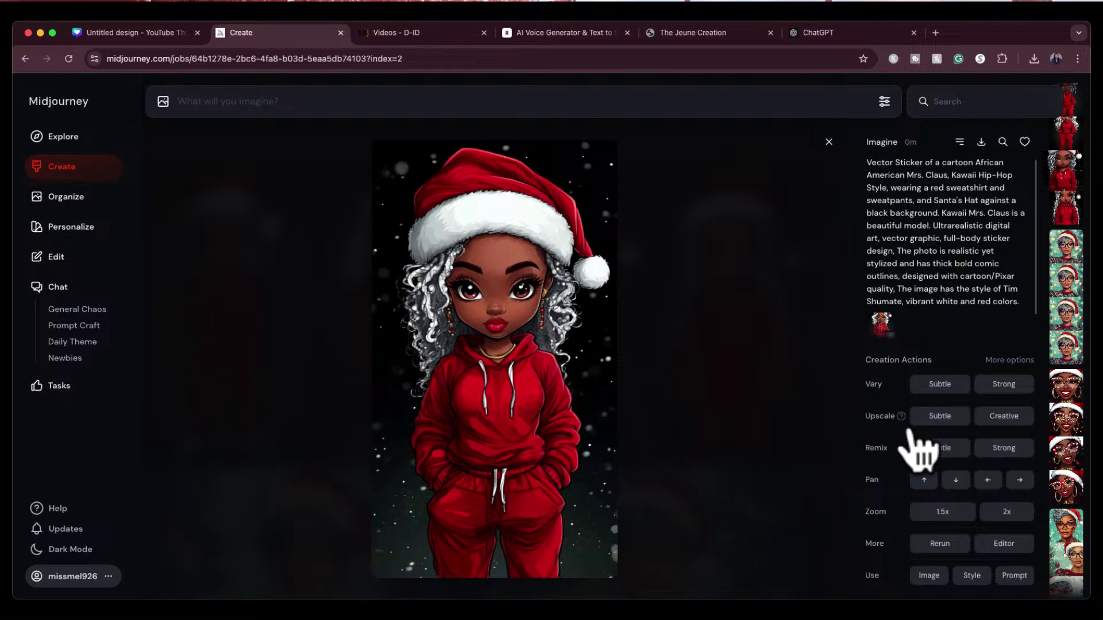
mouse_move(900, 416)
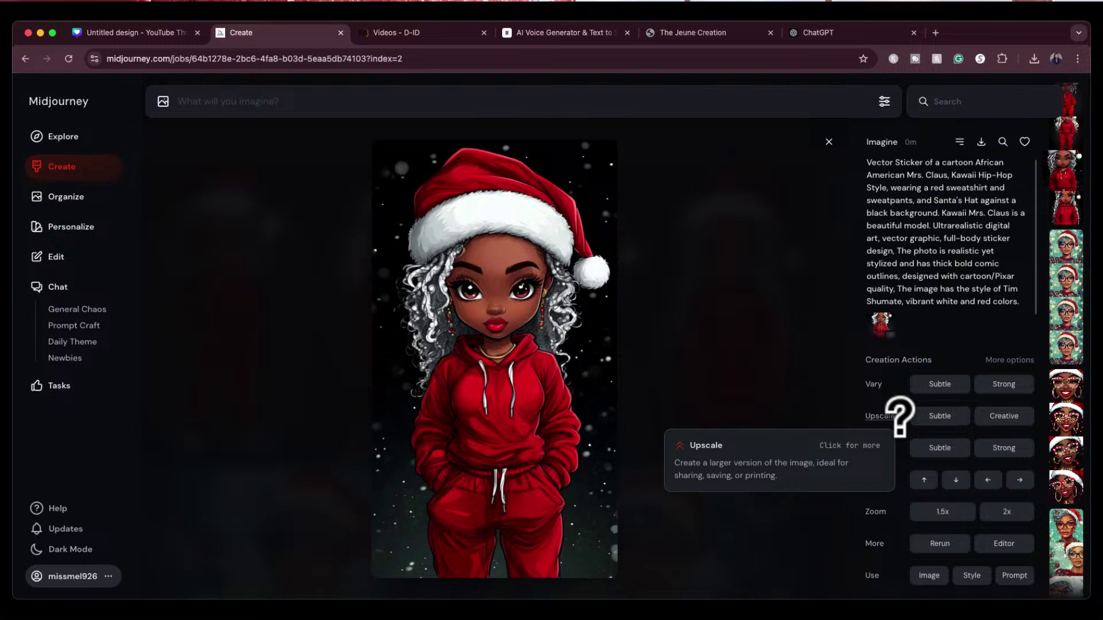
left_click(940, 418)
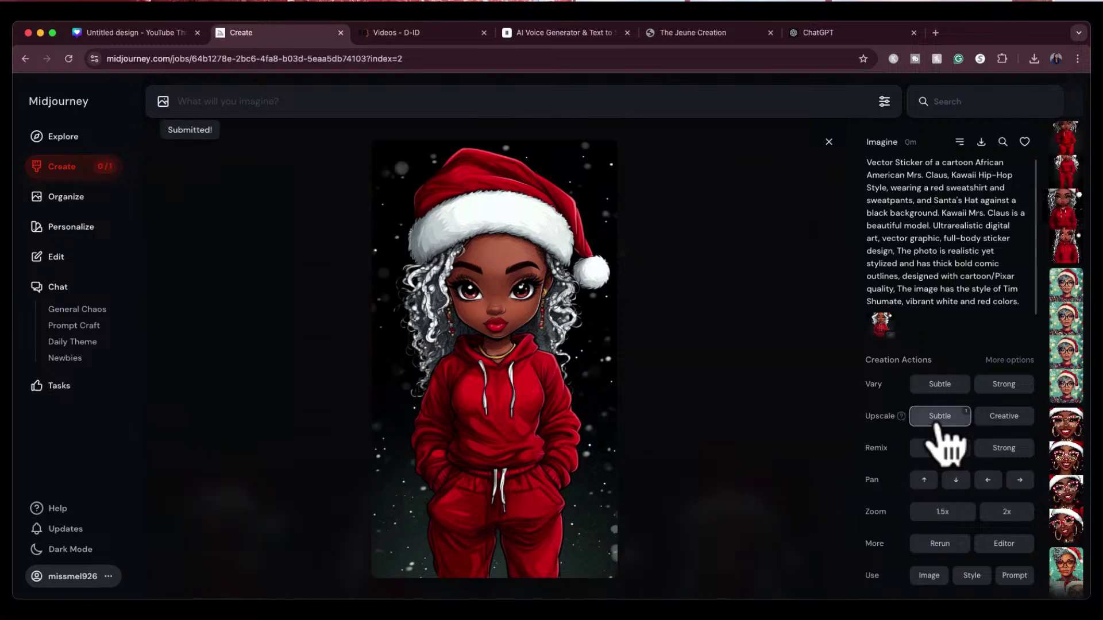
Open the upscaled Mrs. Claus image from the creations and download it.
left_click(829, 141)
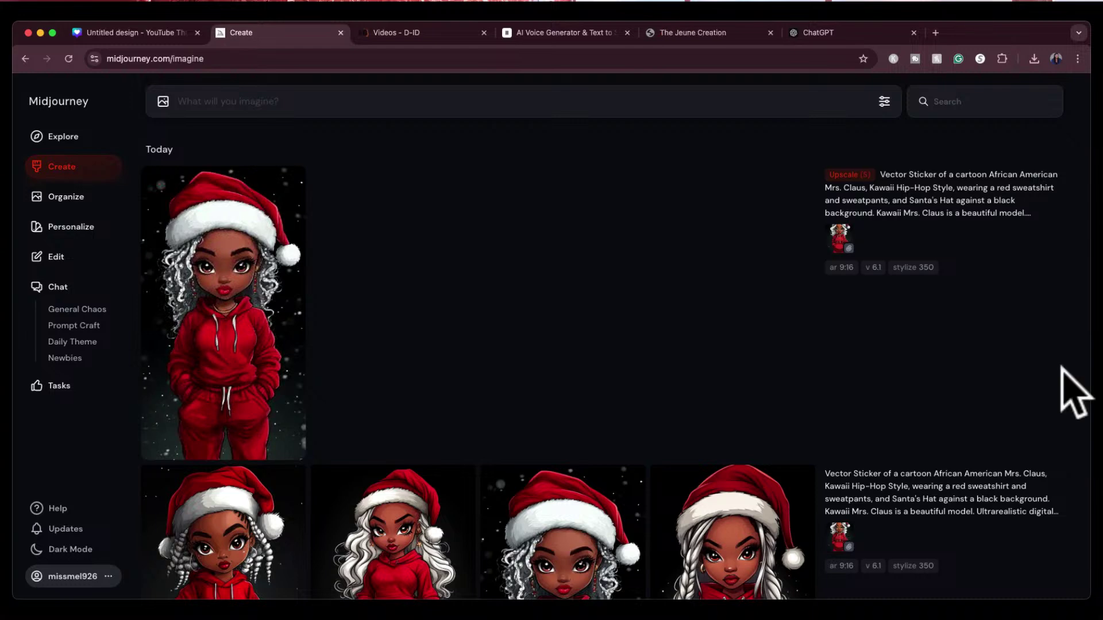
left_click(257, 317)
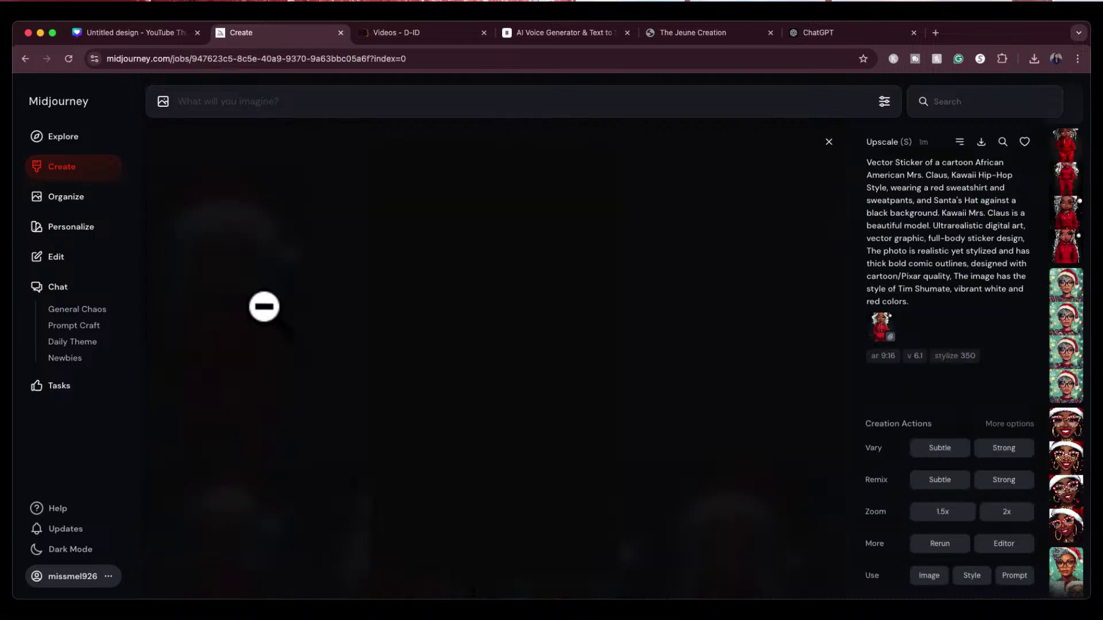
left_click(982, 148)
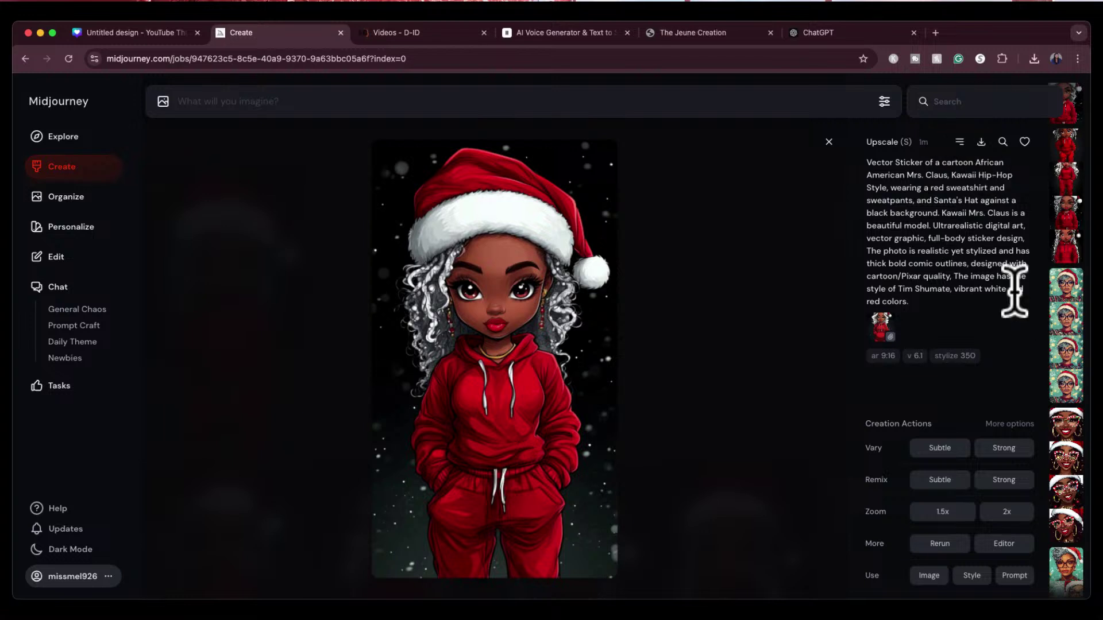
Switch to D-ID, leave the open draft, start a new video from the home page and set its format to Portrait (9:16).
left_click(437, 32)
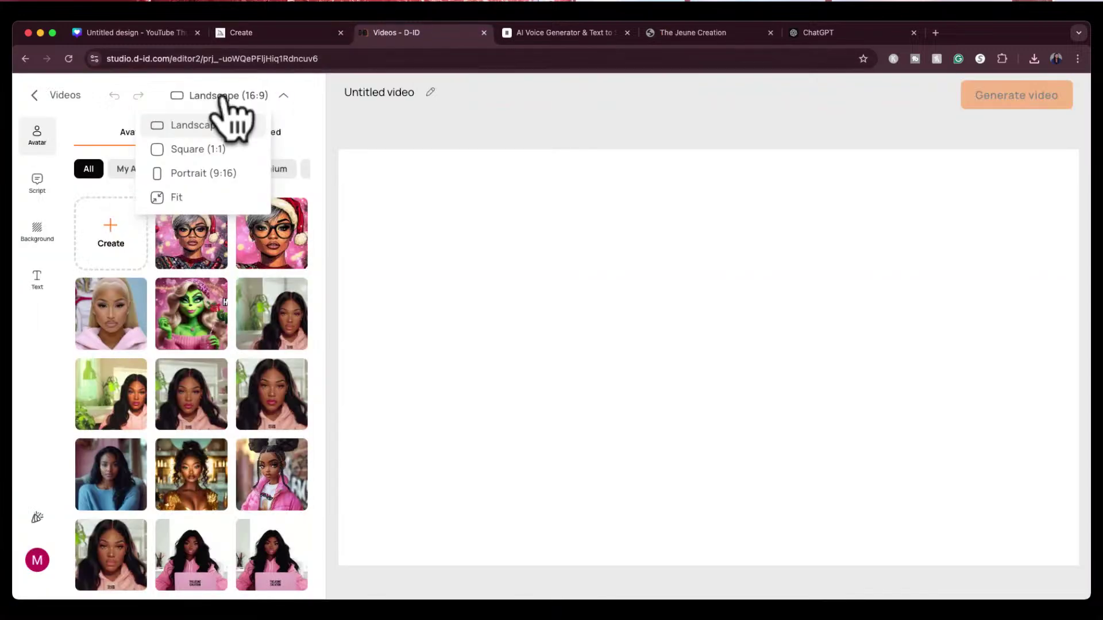
left_click(36, 95)
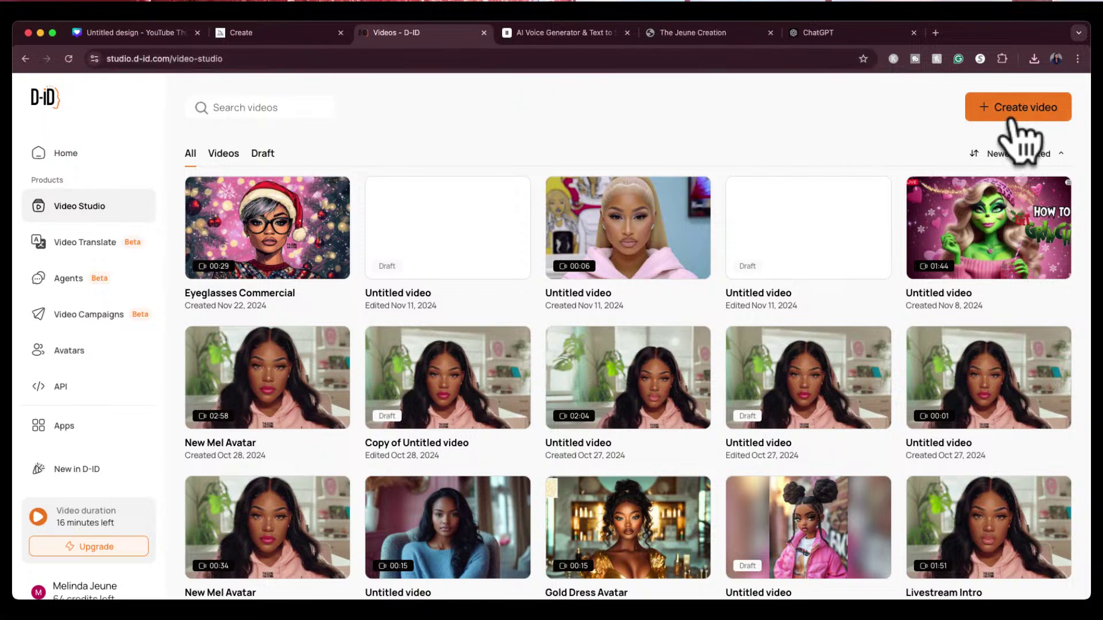
left_click(78, 156)
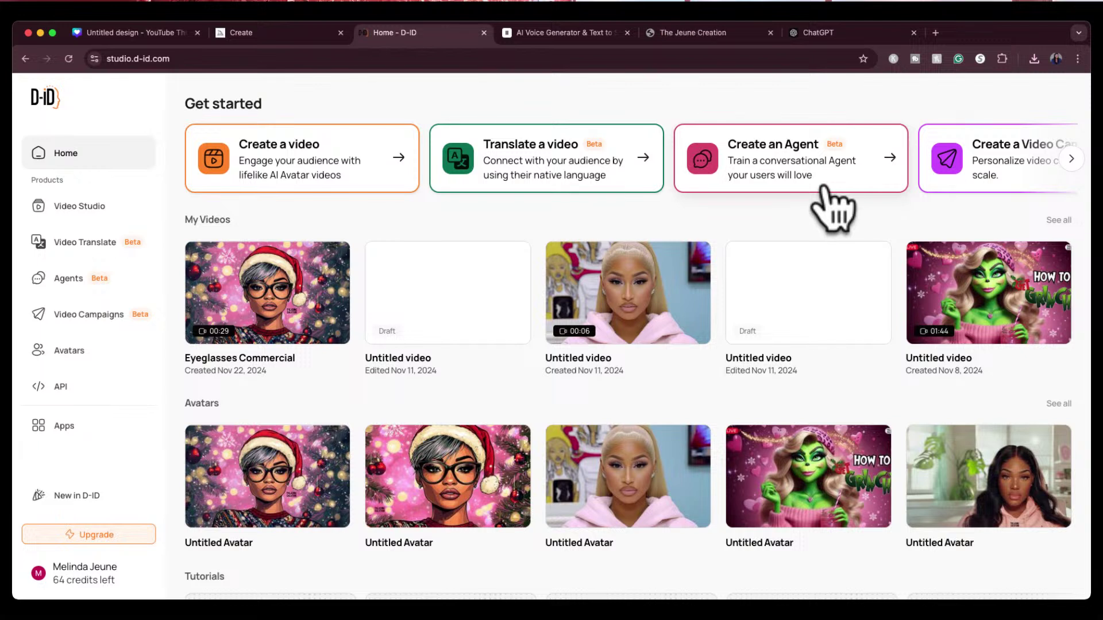
left_click(400, 158)
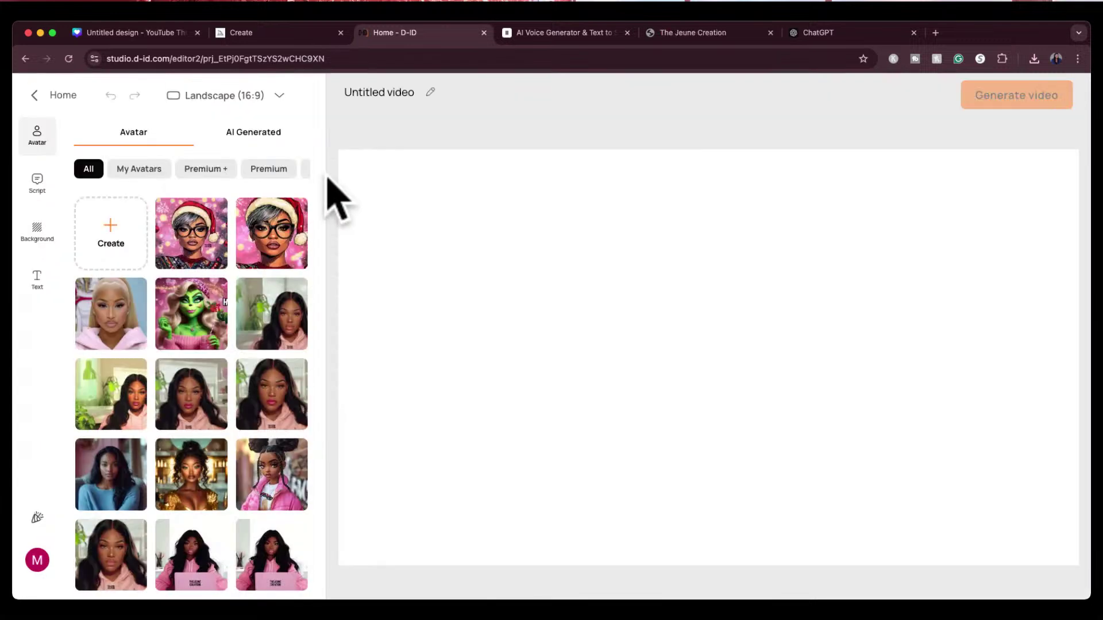
mouse_move(167, 209)
left_click(216, 100)
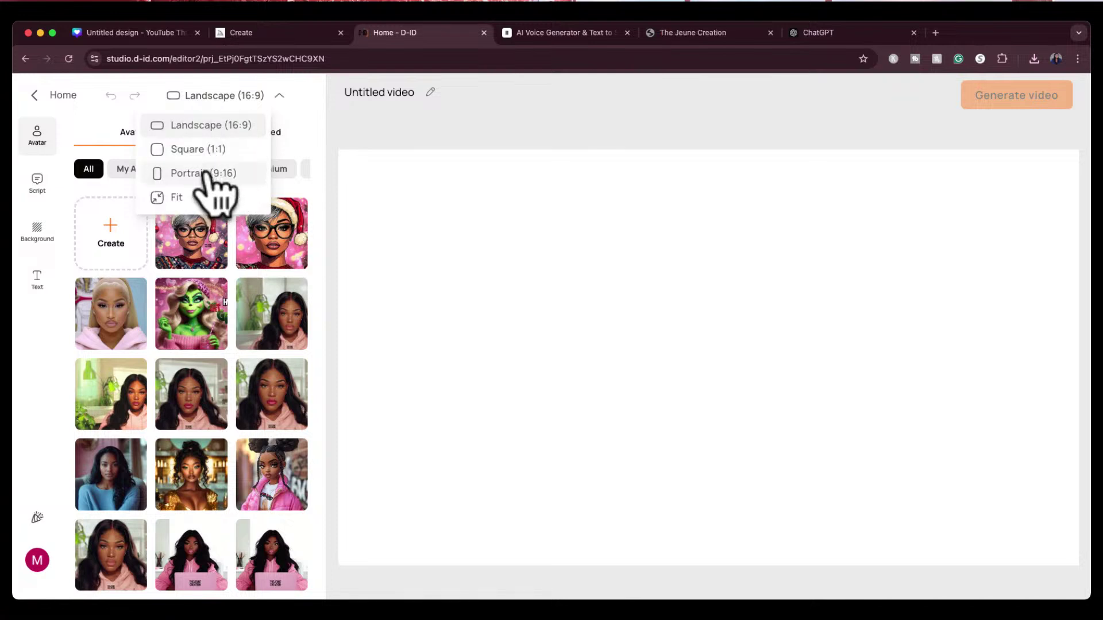
left_click(207, 172)
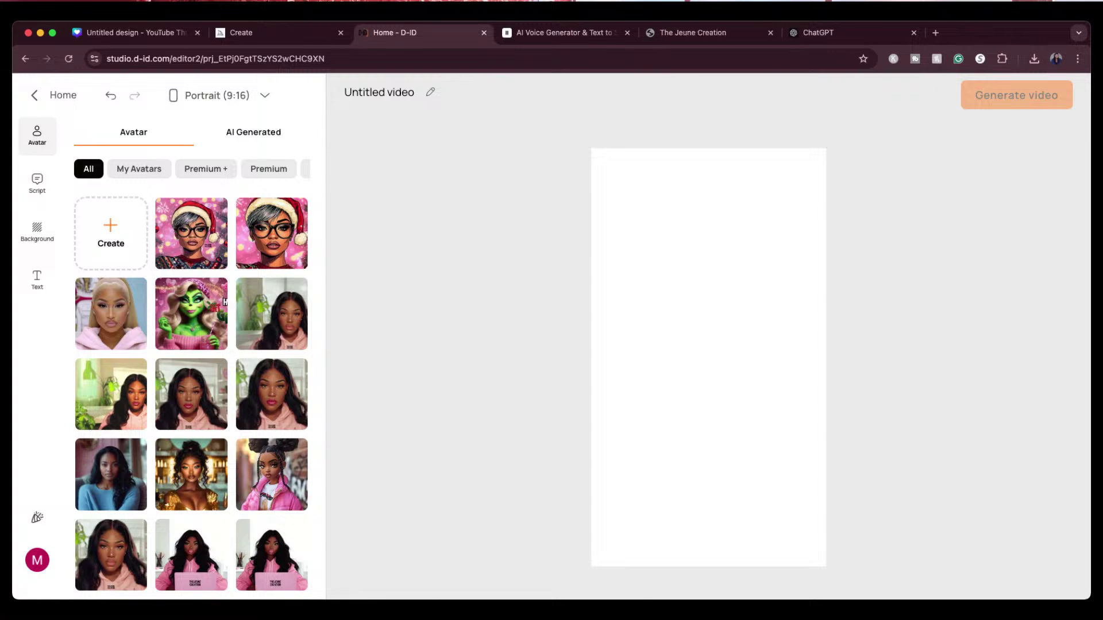
Create a Standard Avatar from the downloaded Mrs. Claus image and give it the Happy emotion with Natural movements.
left_click(108, 237)
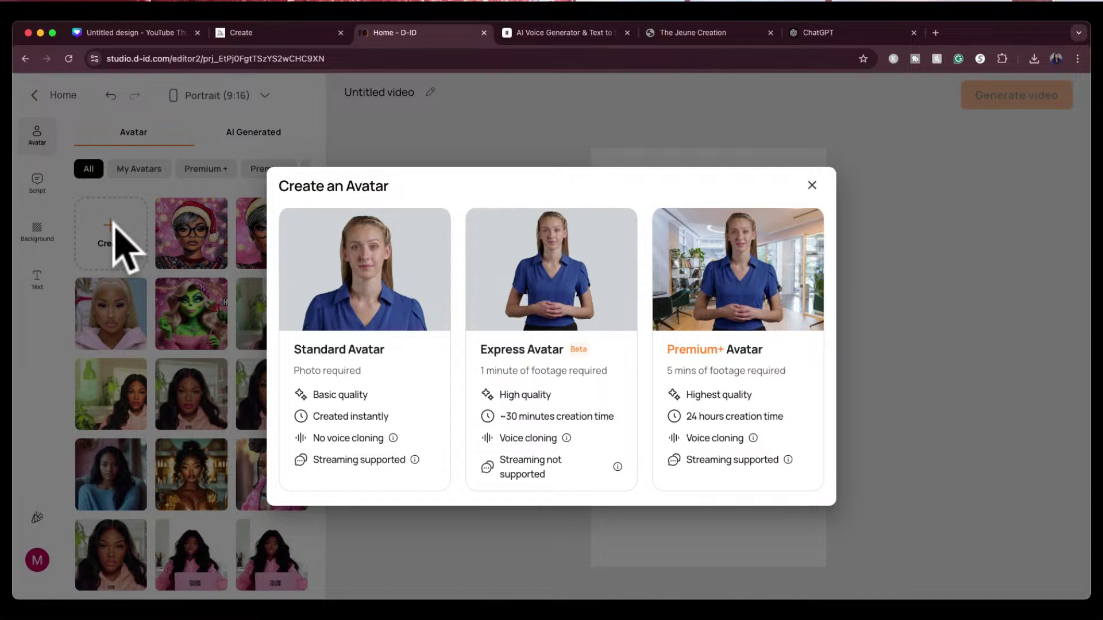
left_click(358, 369)
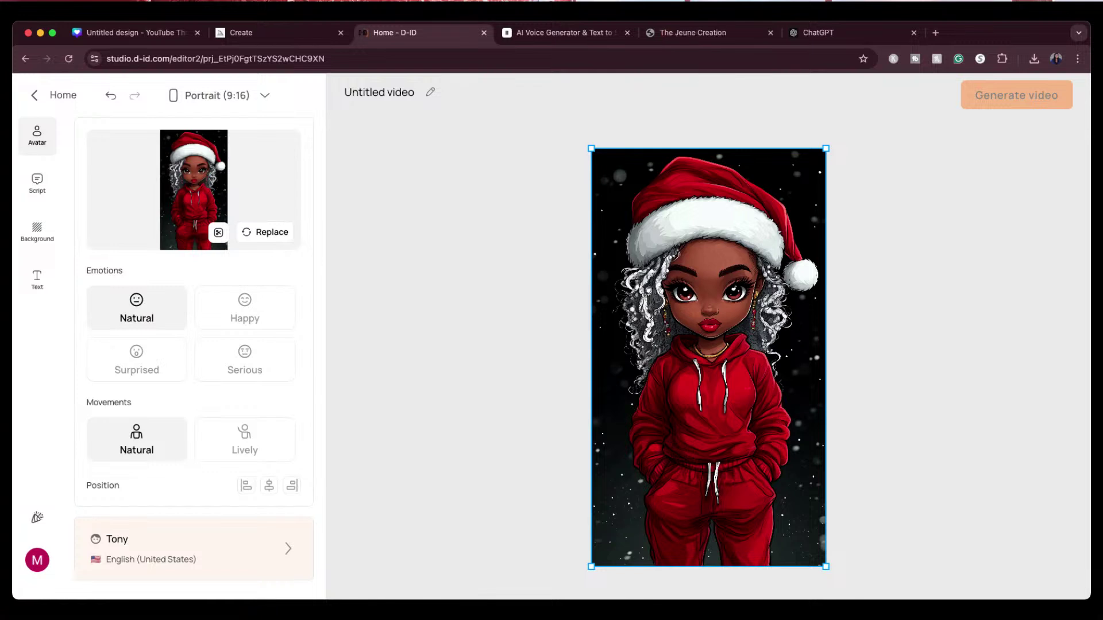
left_click(230, 321)
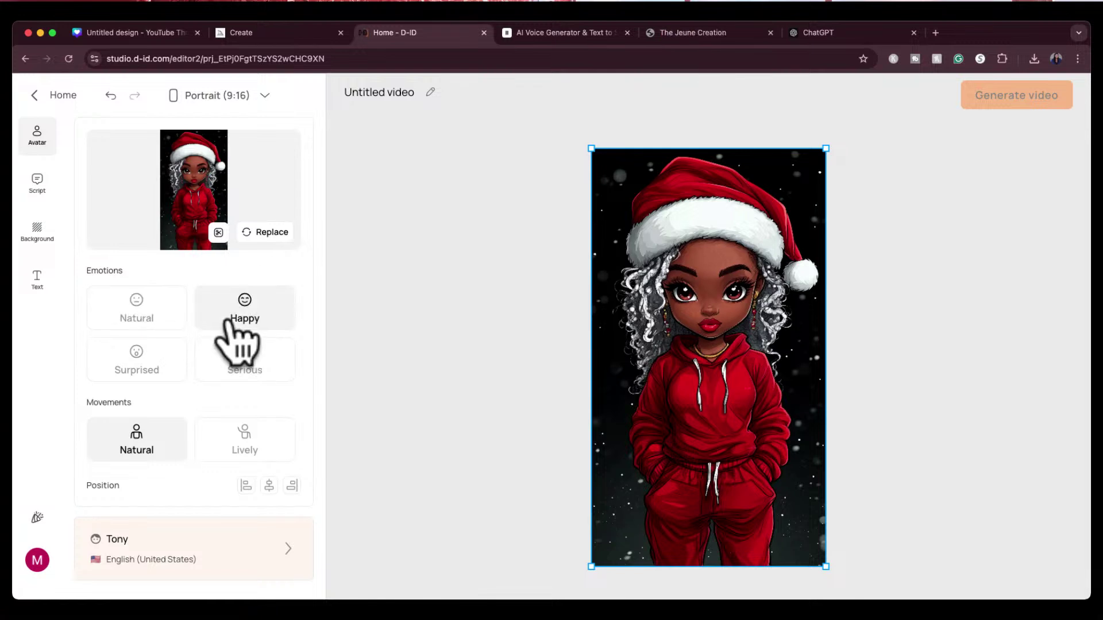
left_click(241, 443)
left_click(124, 437)
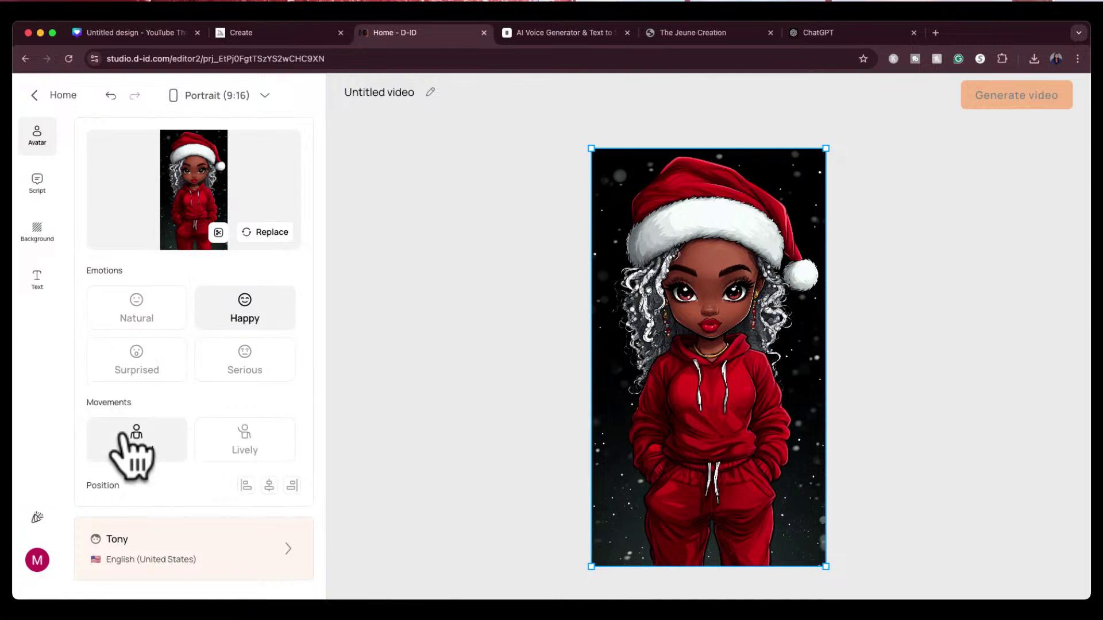
Upload the voiceover audio file as the Mrs. Claus avatar's script and generate the video.
left_click(35, 190)
left_click(253, 137)
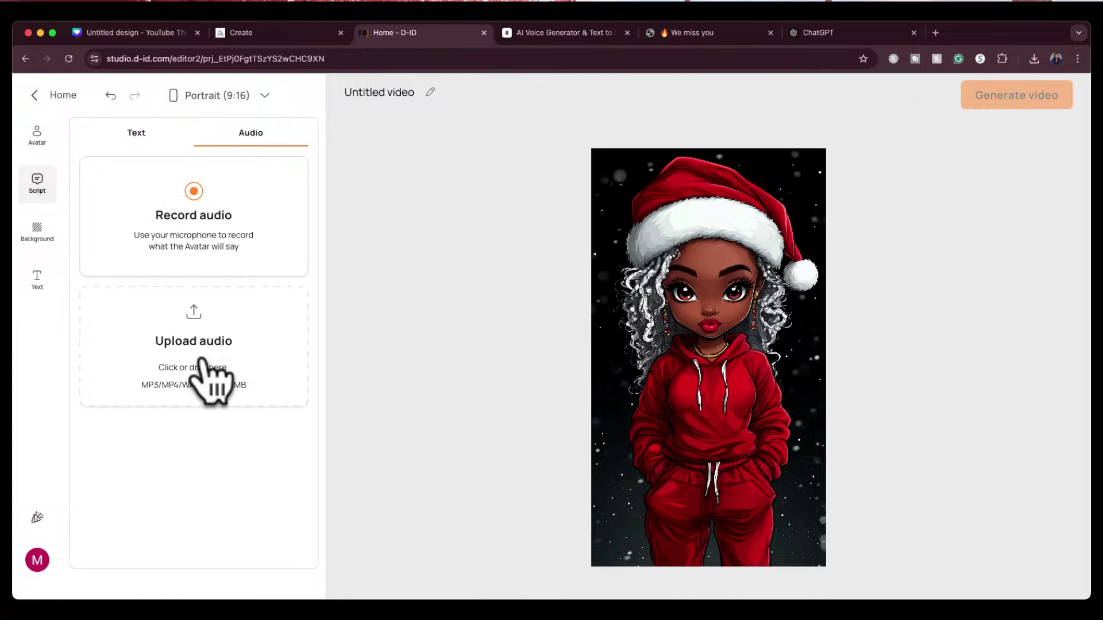
left_click(200, 360)
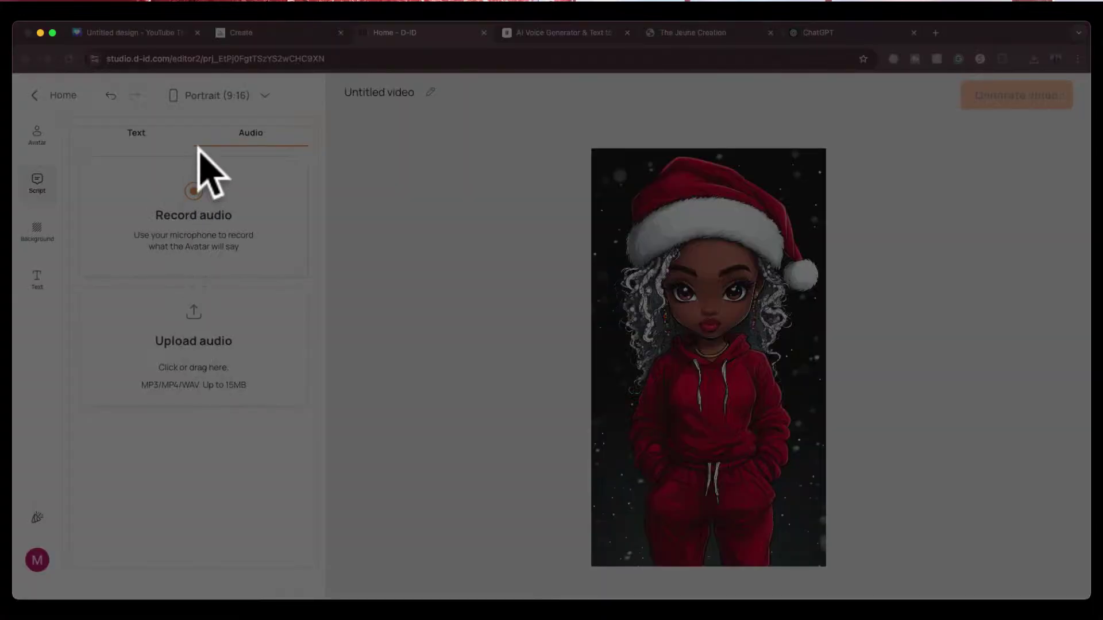
key("Return")
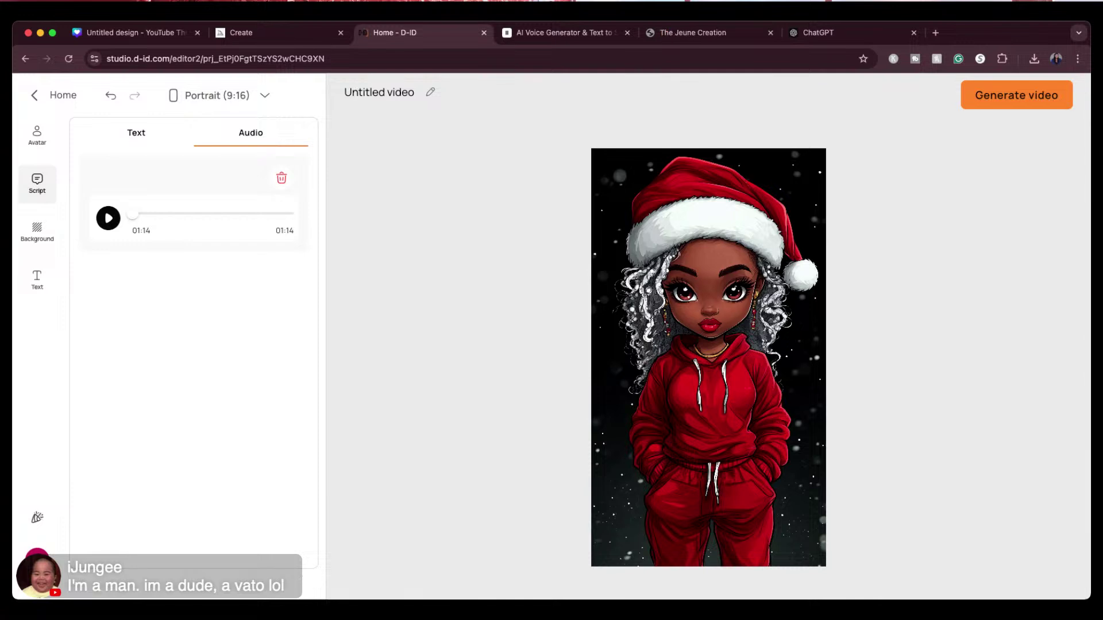
left_click(107, 218)
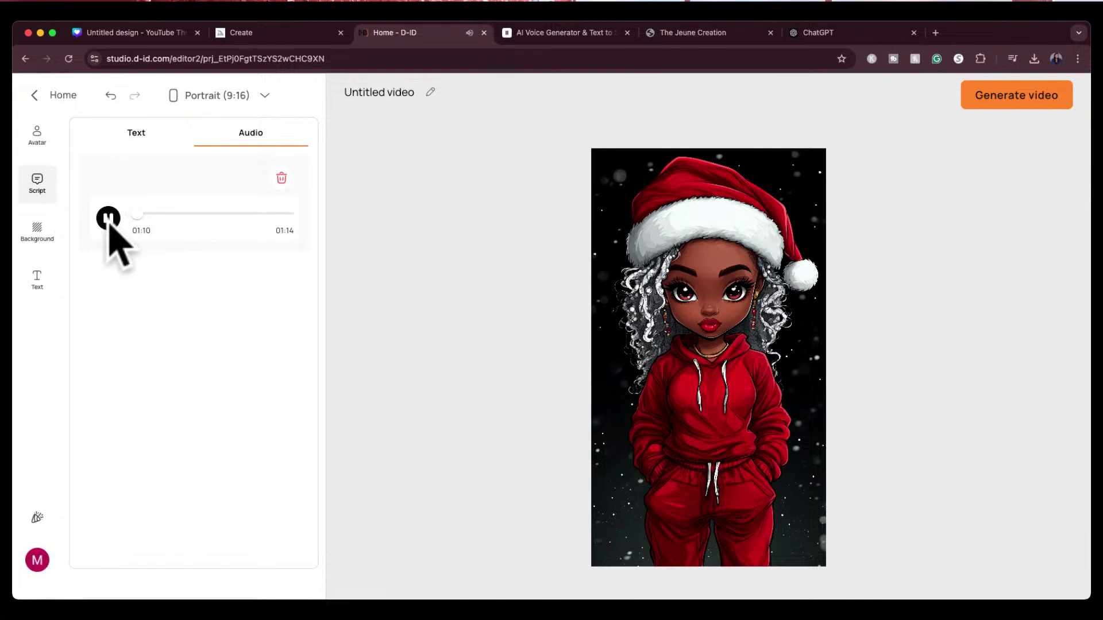
left_click(108, 218)
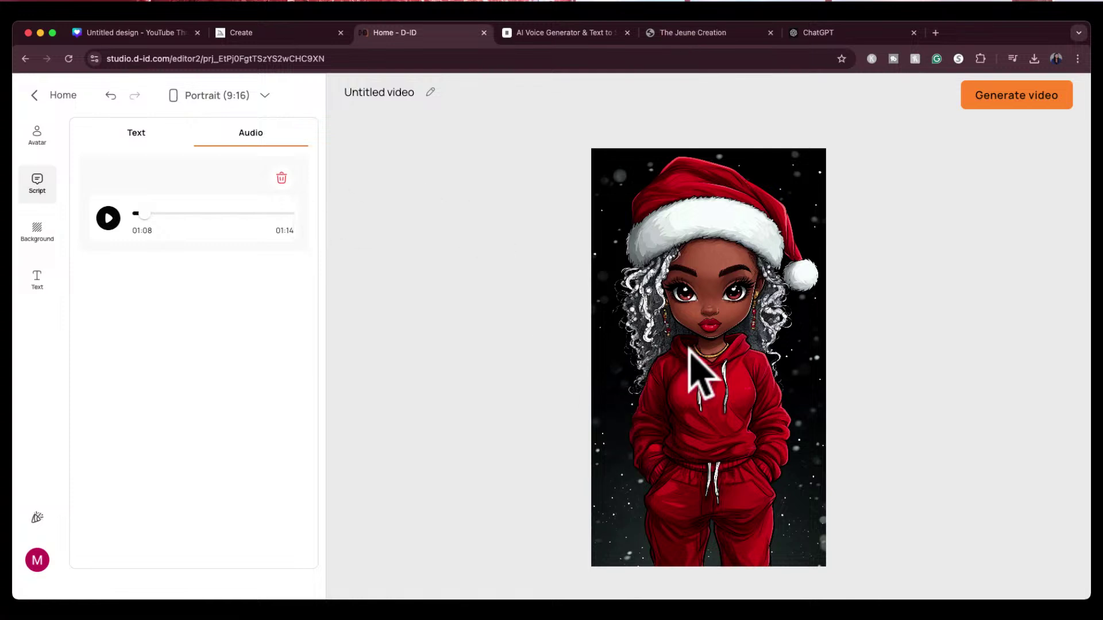
left_click(1005, 100)
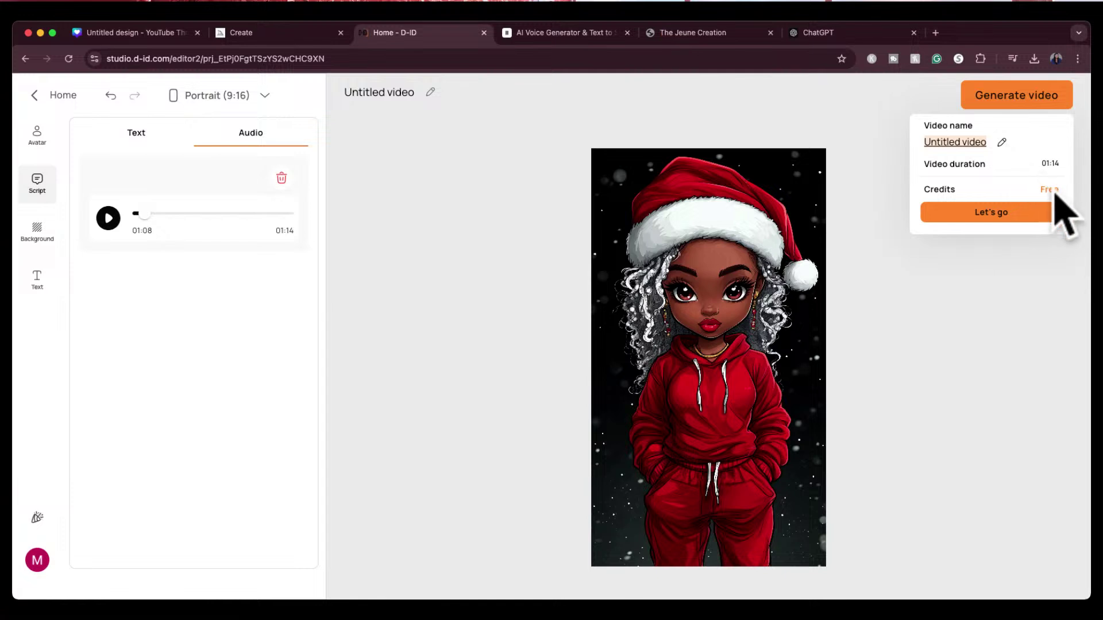
left_click(1021, 211)
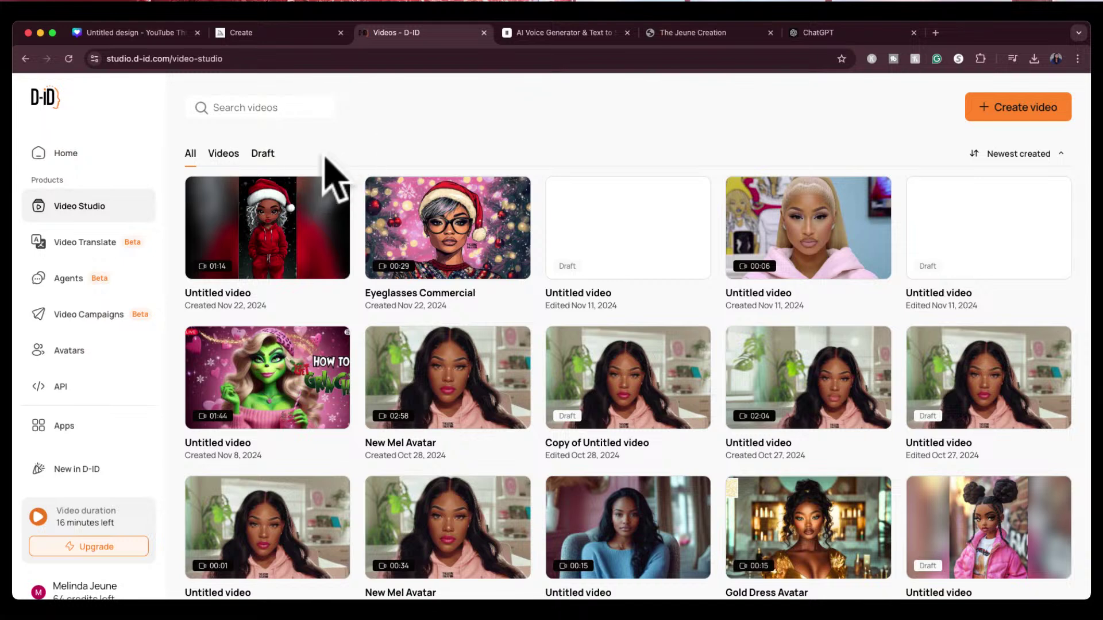
Play back the generated Mrs. Claus video from the video library and close its preview.
mouse_move(267, 221)
left_click(270, 242)
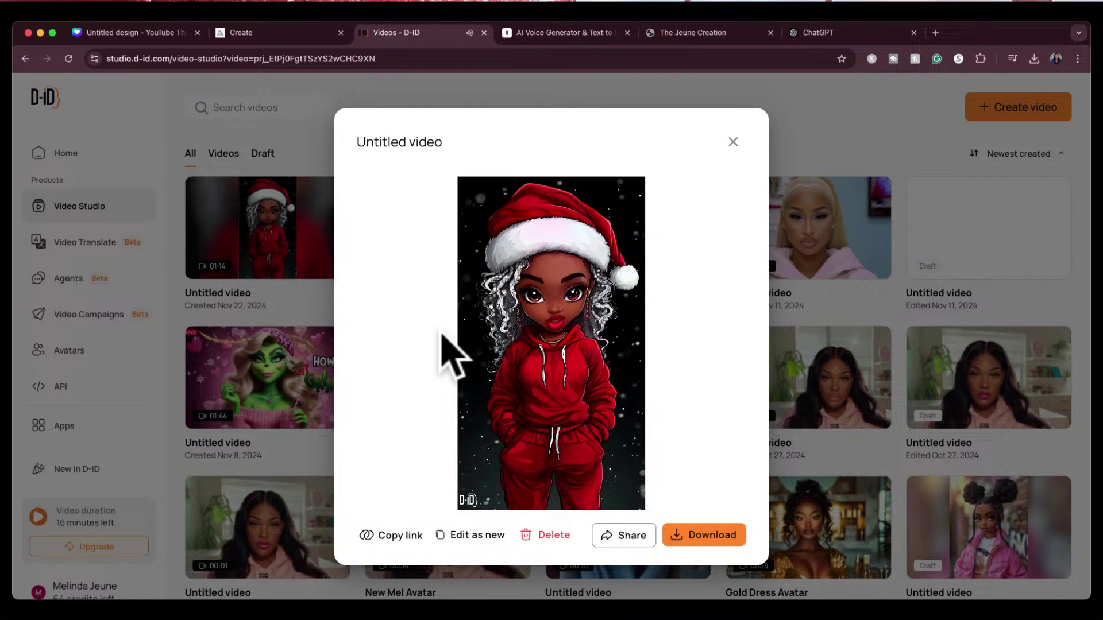
left_click(370, 483)
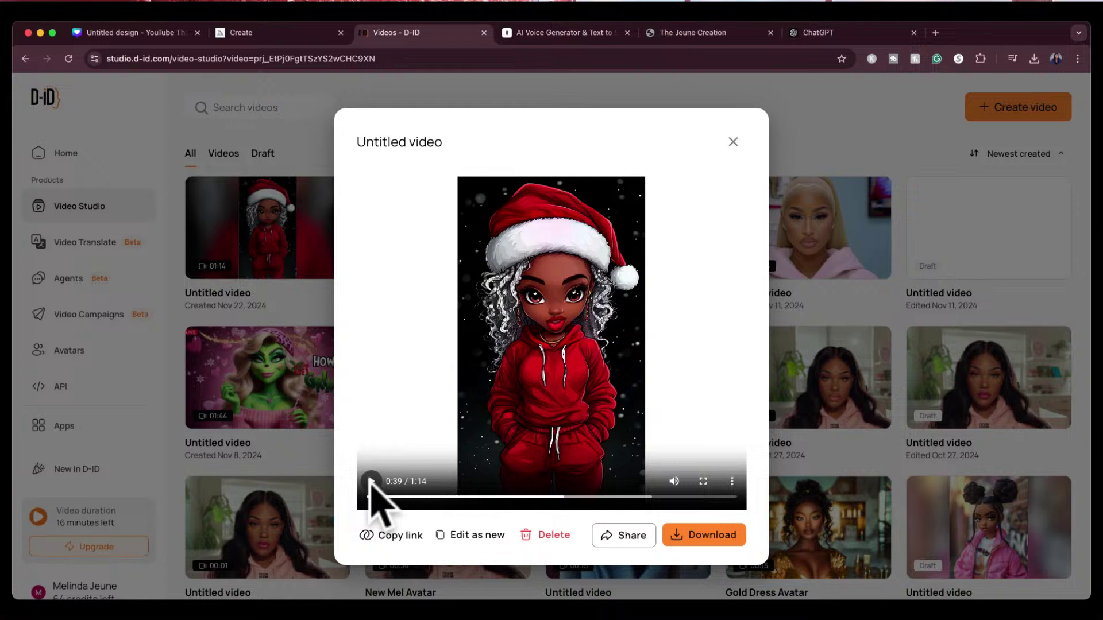
left_click(732, 142)
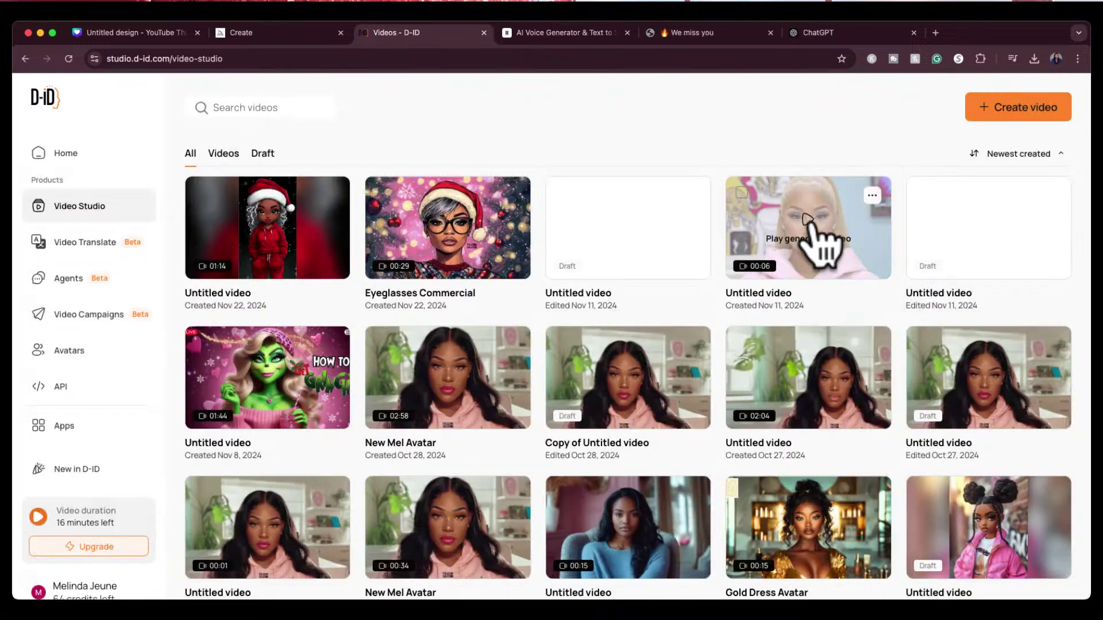
Open the 00:06 blonde avatar video for editing as a new copy and set its format to Portrait (9:16).
left_click(872, 196)
left_click(942, 315)
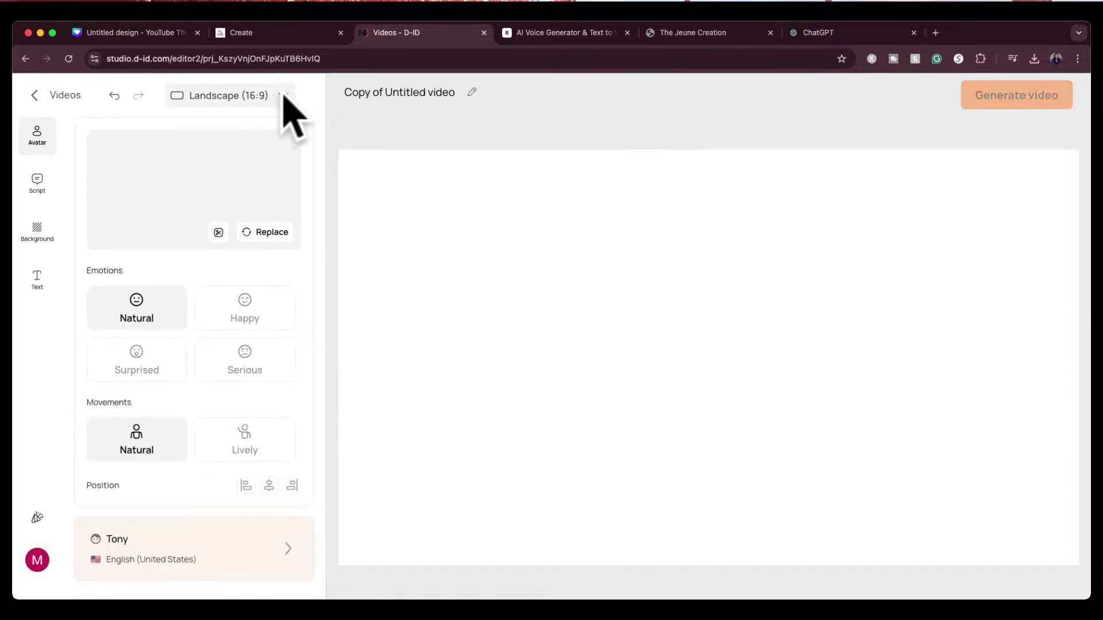
left_click(283, 96)
left_click(213, 194)
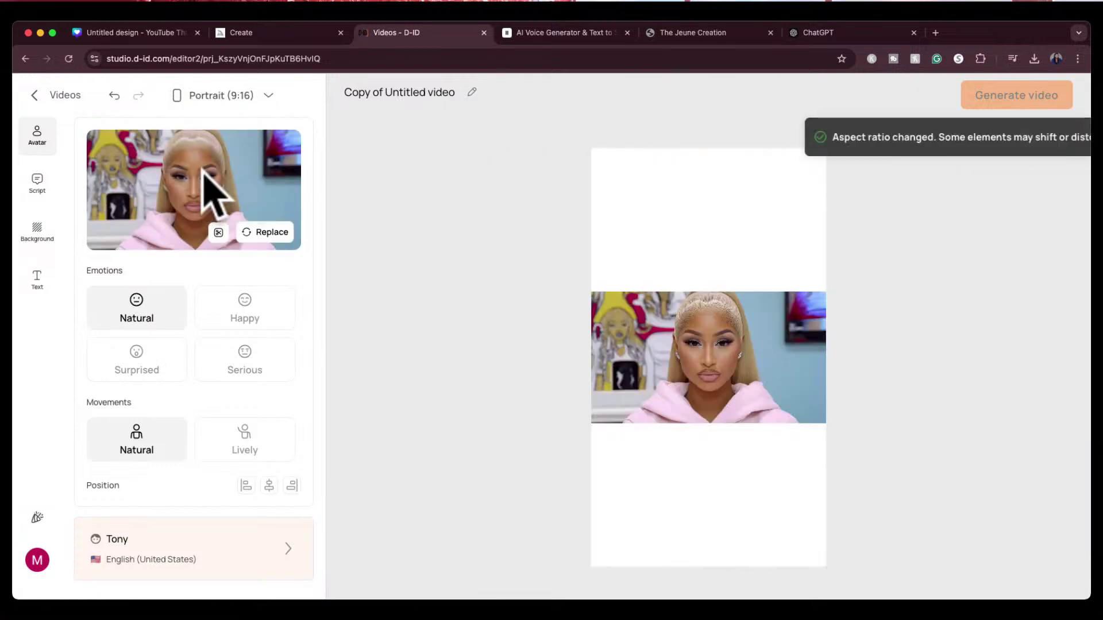
Enlarge the blonde avatar image and reposition it so her centred face fills the portrait canvas.
left_click(698, 346)
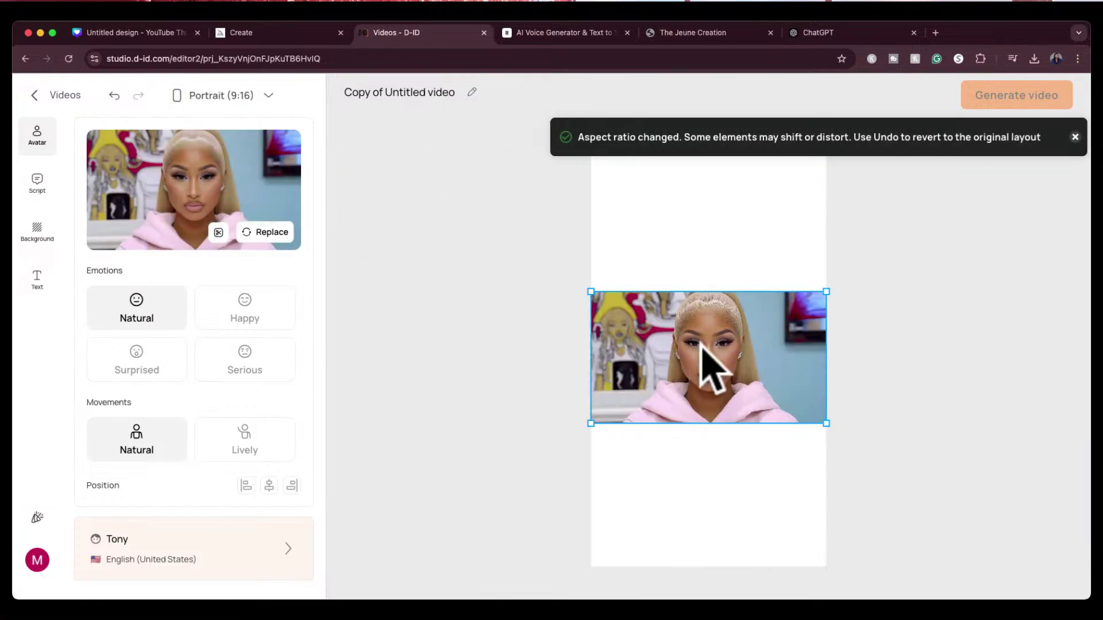
left_click_drag(826, 292, 947, 123)
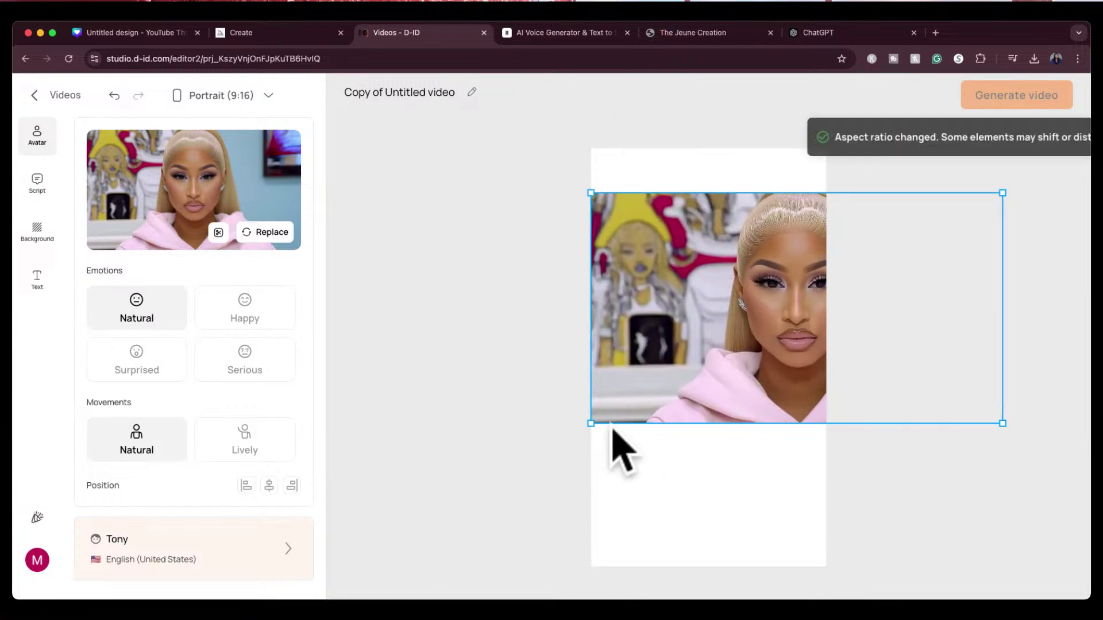
left_click_drag(595, 428, 380, 619)
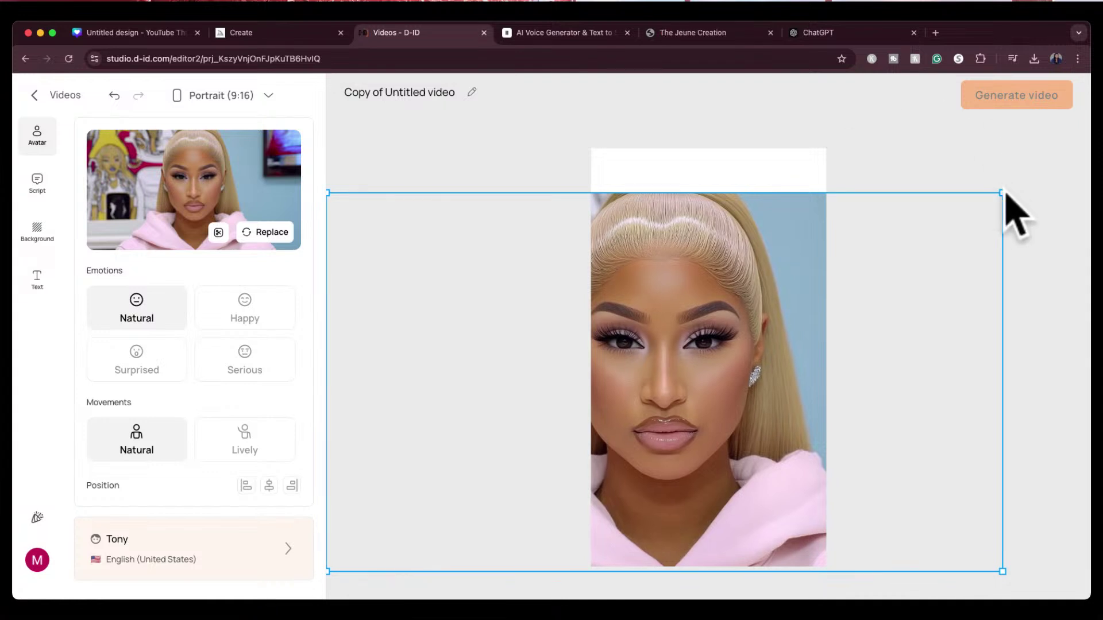
left_click_drag(1003, 195, 1060, 98)
left_click_drag(728, 399, 729, 399)
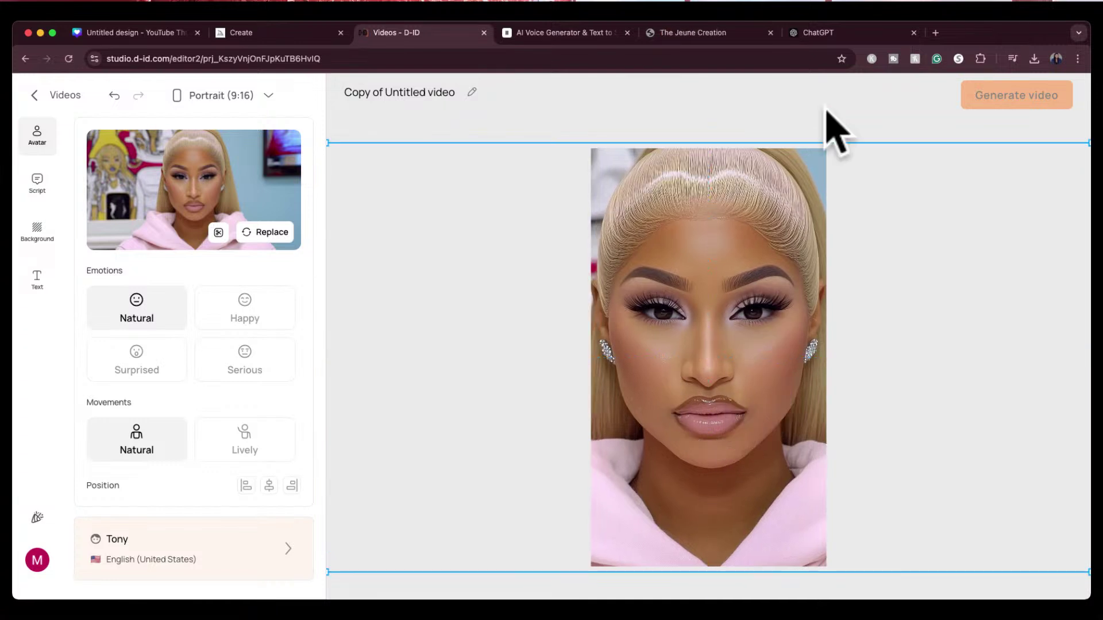
Check the copied video's audio script, delete it and upload the 01:14 voiceover file in its place.
left_click(36, 182)
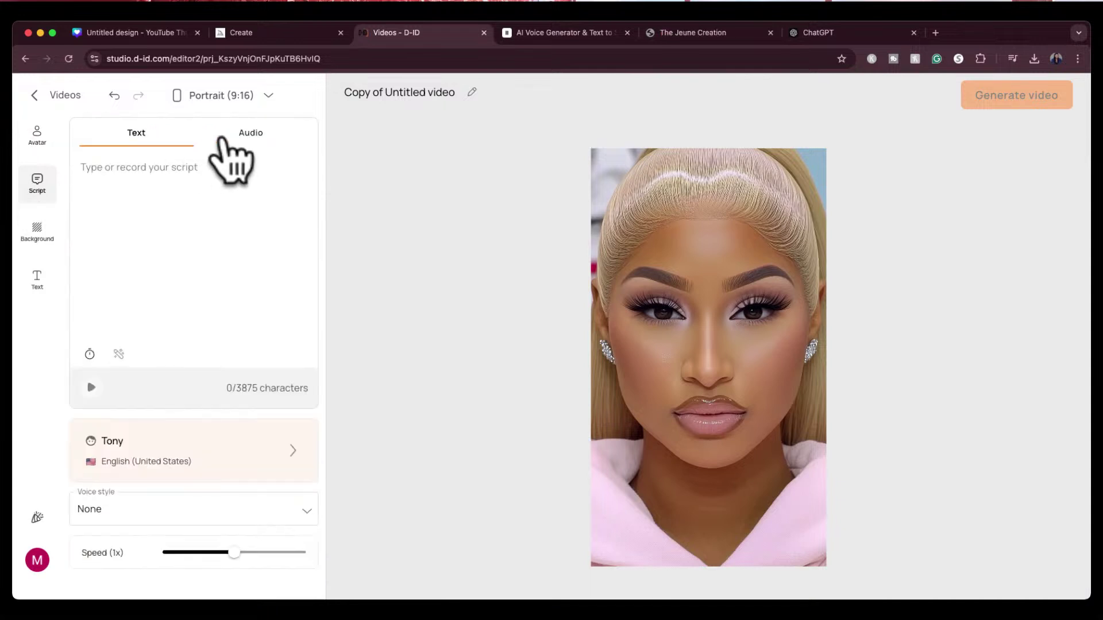
left_click(247, 135)
left_click(108, 219)
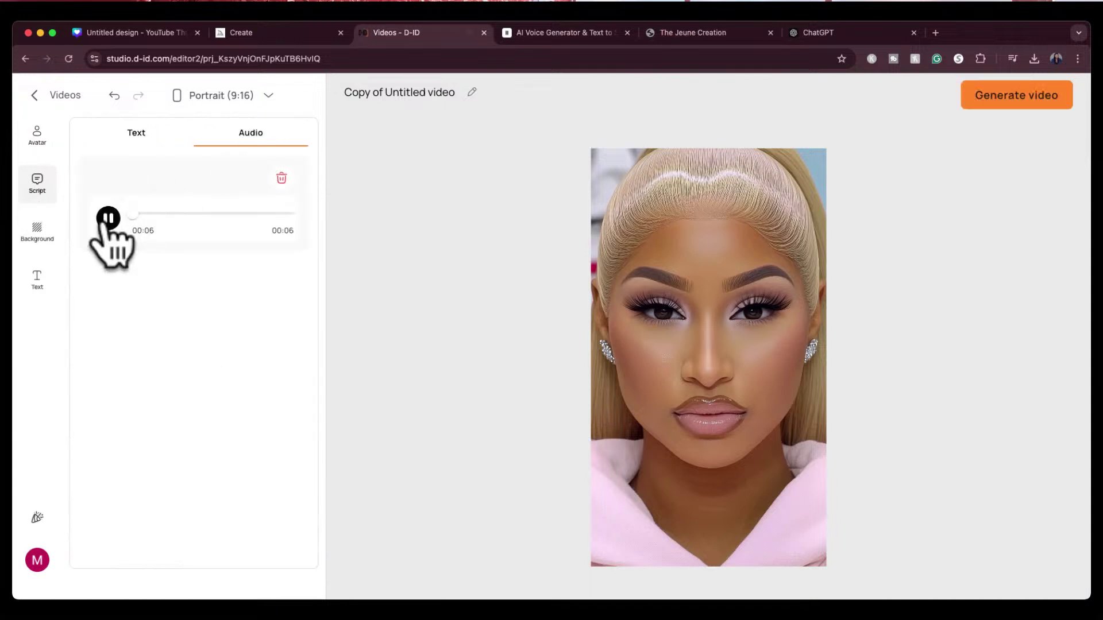
left_click(108, 218)
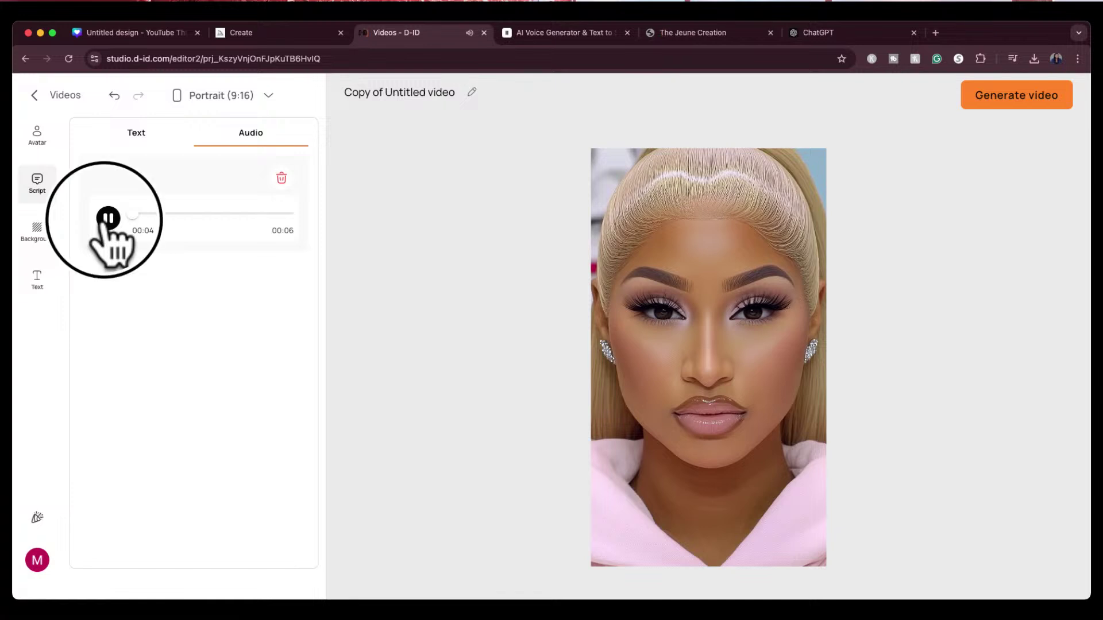
left_click(36, 135)
left_click(36, 184)
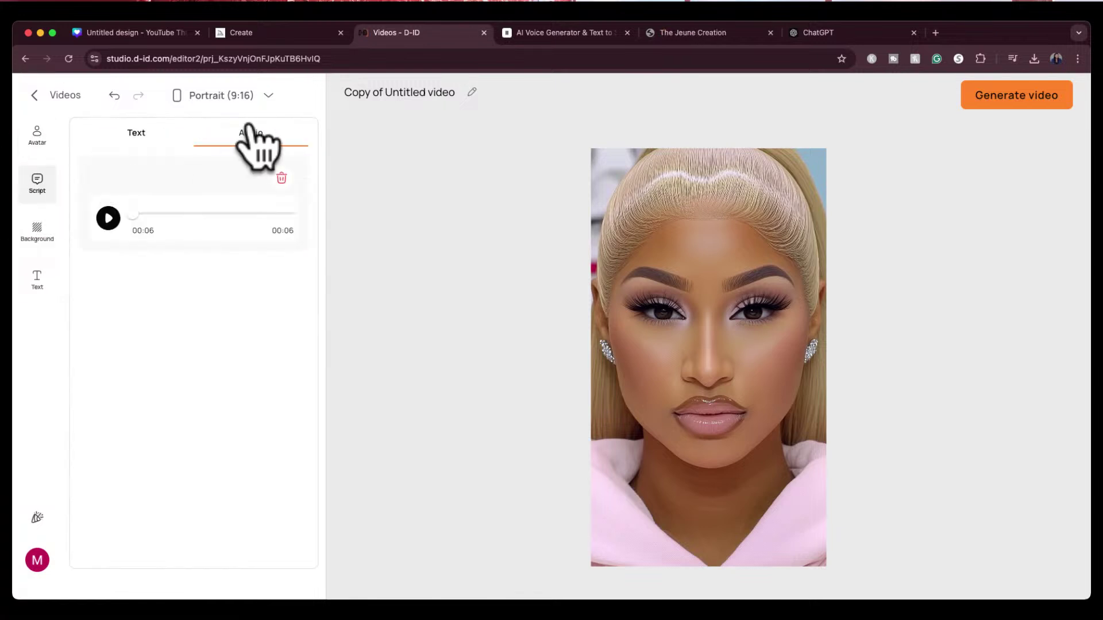
left_click(282, 179)
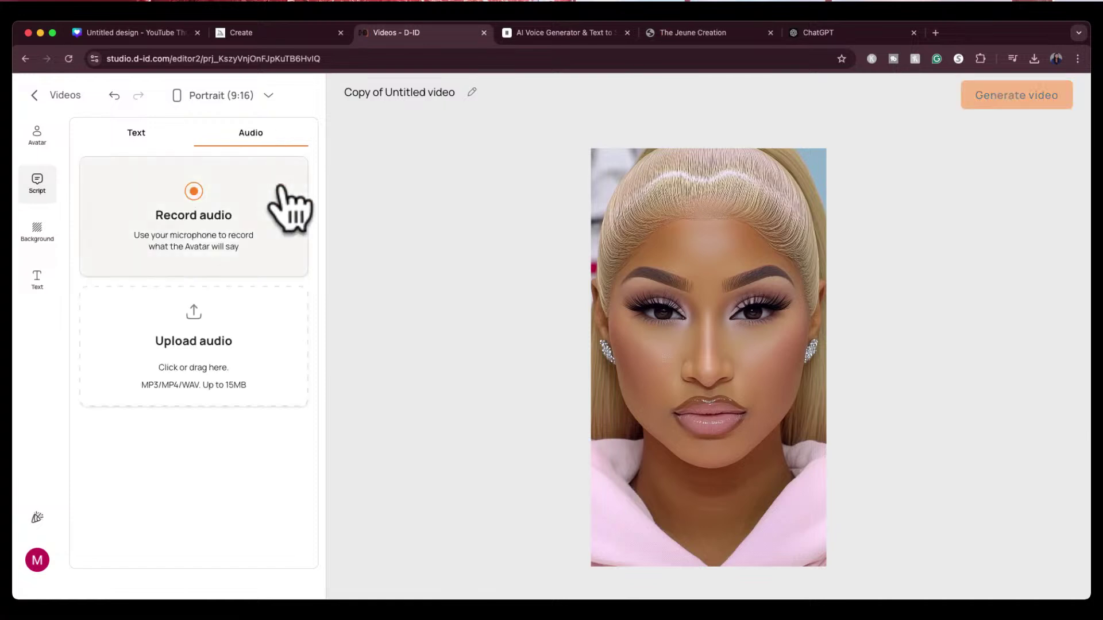
left_click(208, 385)
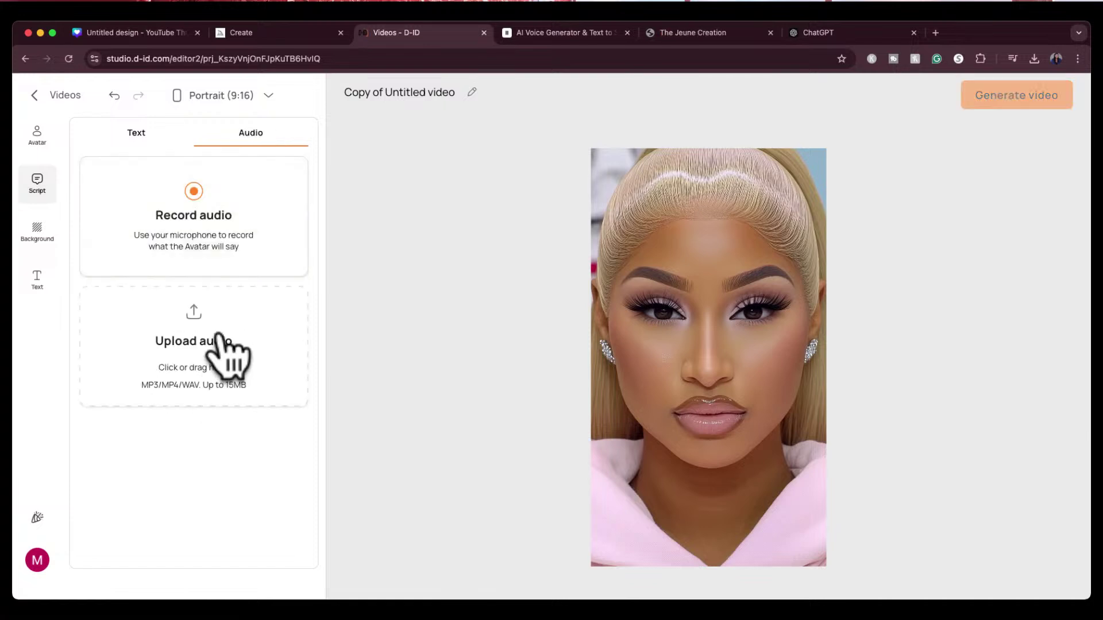
left_click(198, 334)
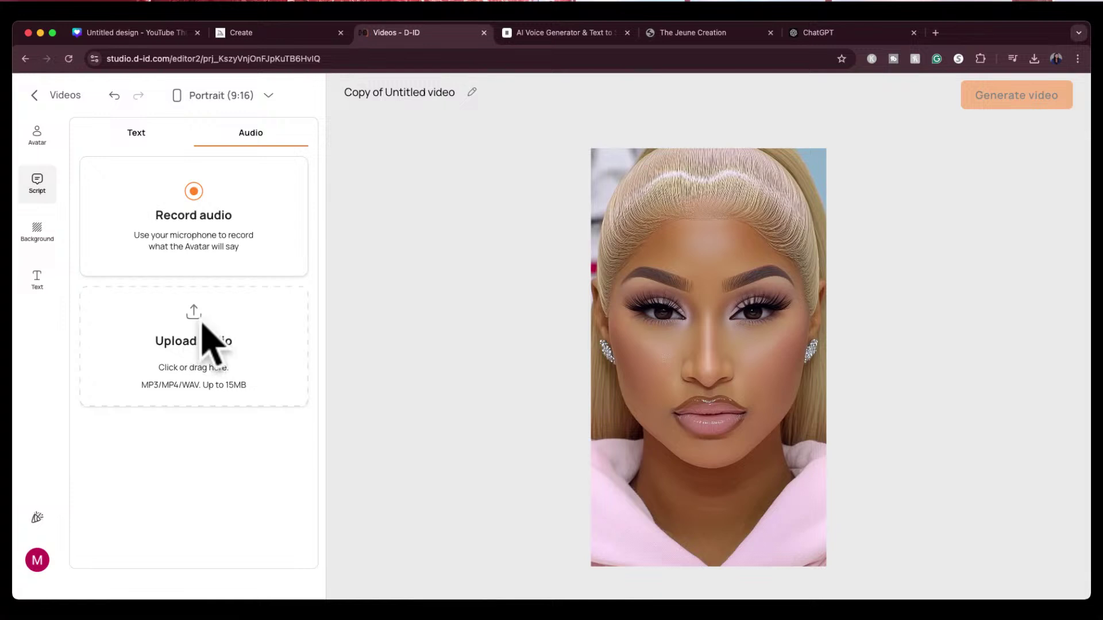
key("Return")
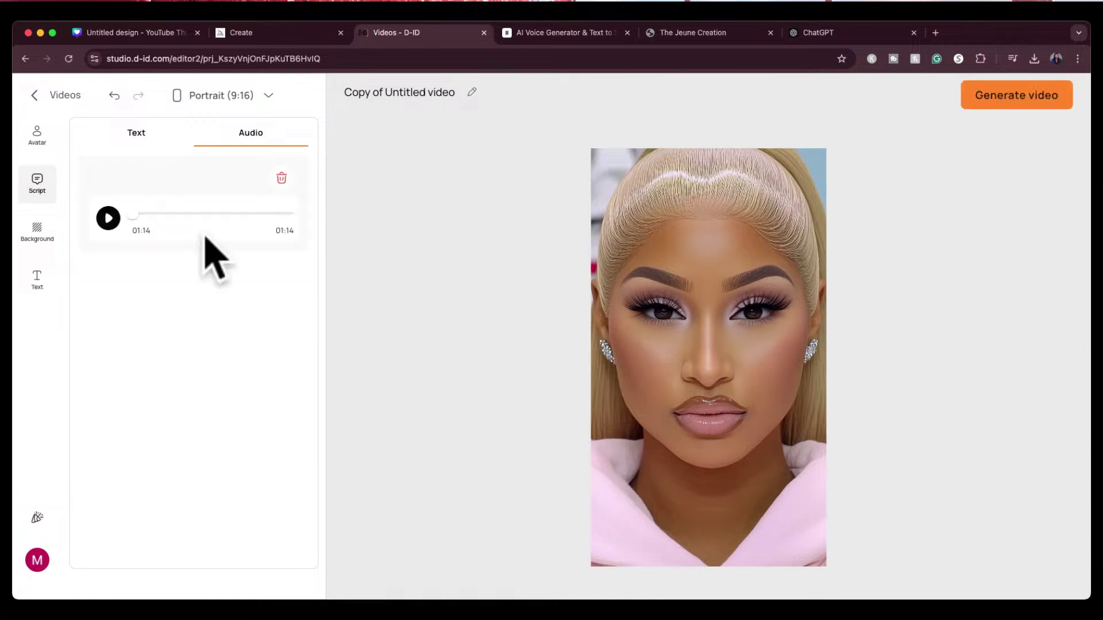
Preview the newly uploaded voiceover and generate the blonde avatar video.
left_click(108, 218)
left_click(108, 218)
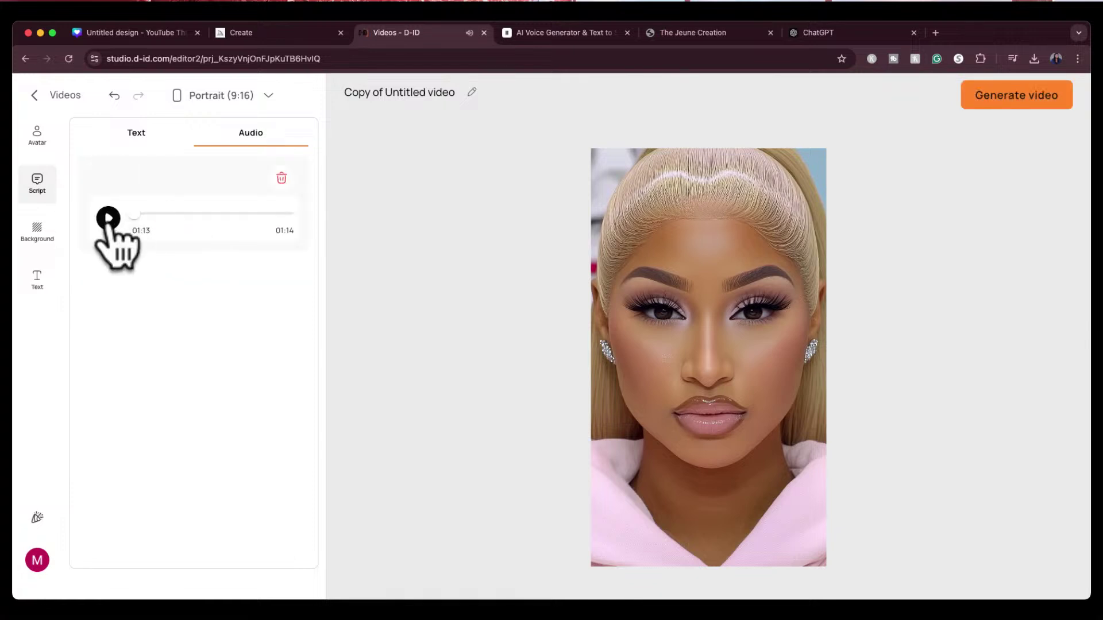
left_click(1005, 99)
left_click(1008, 214)
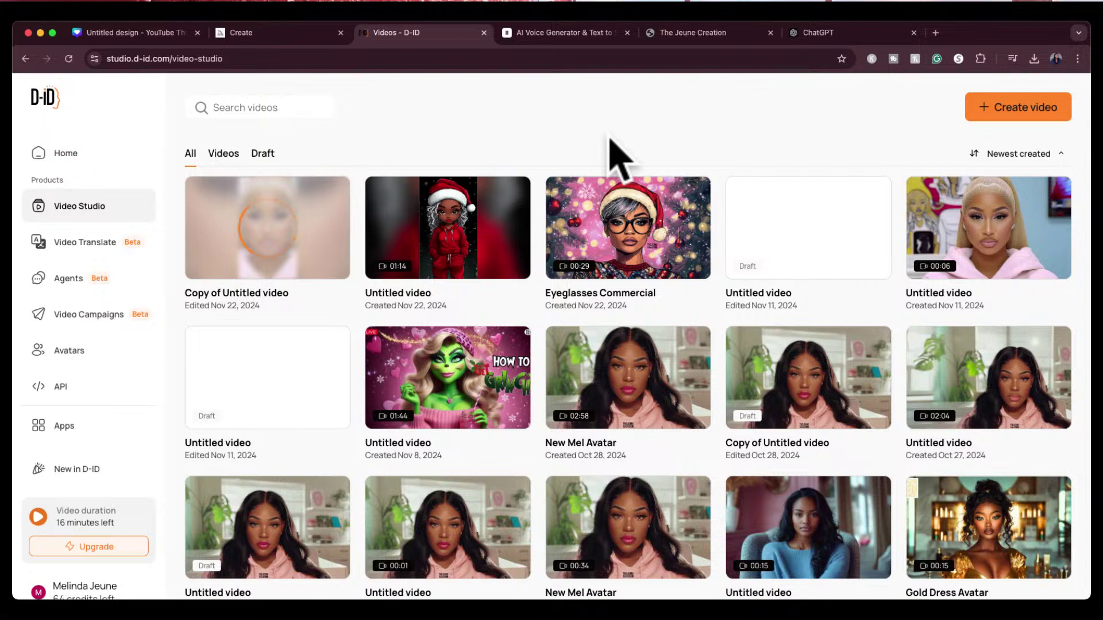
Switch to The Jeune Creation website and examine the live and step-by-step avatar tutorials on its Free Courses page.
left_click(698, 34)
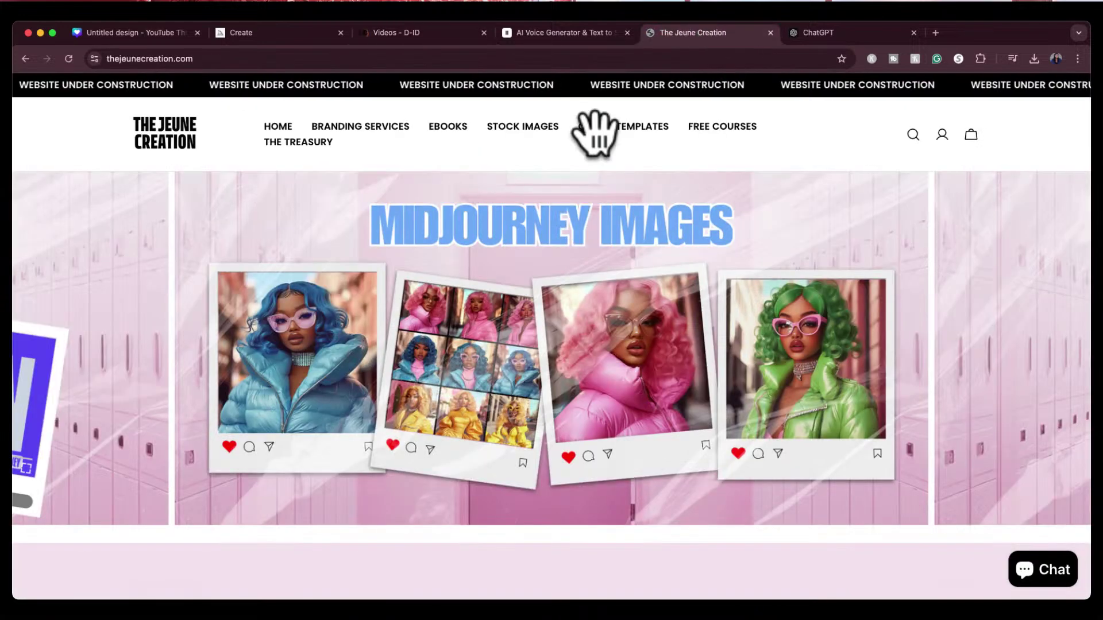
left_click(713, 128)
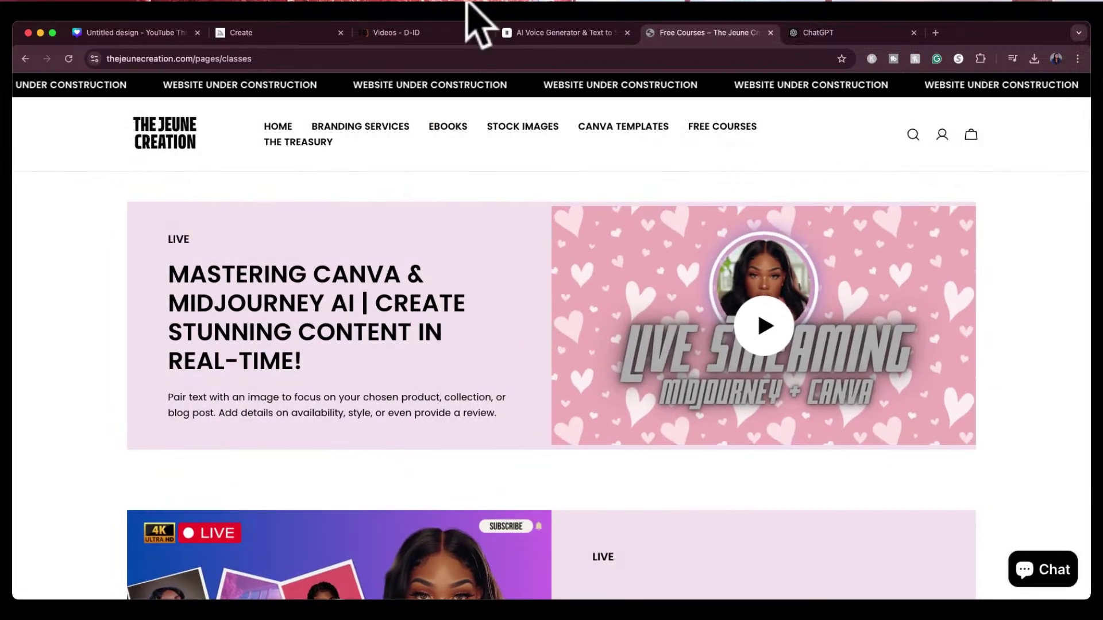
scroll(661, 344, "down", 3)
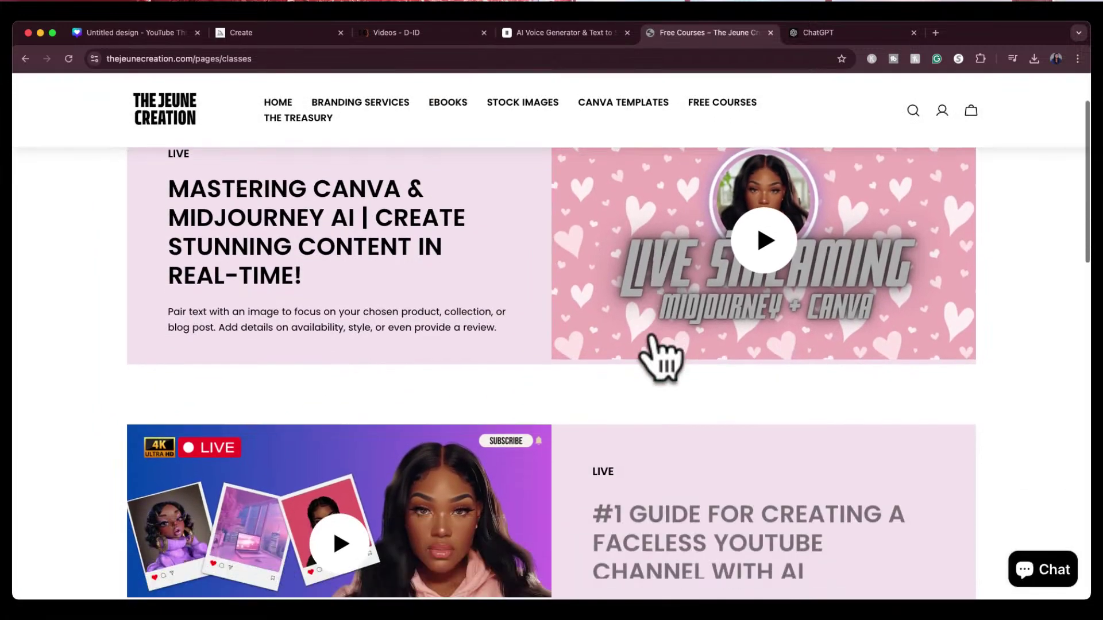
scroll(661, 345, "down", 5)
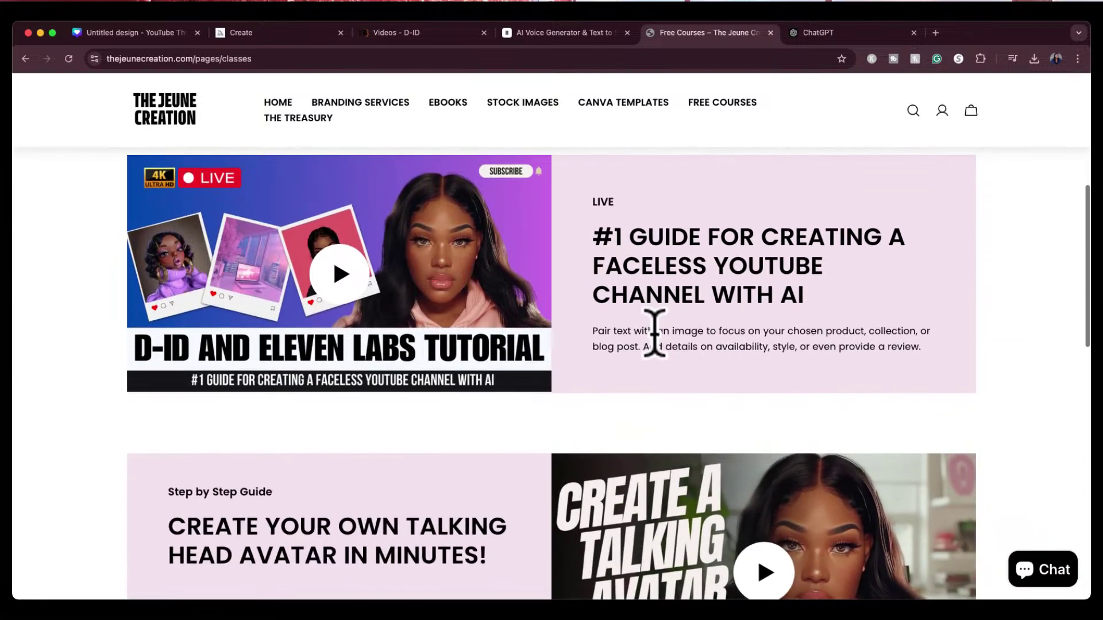
scroll(654, 333, "up", 1)
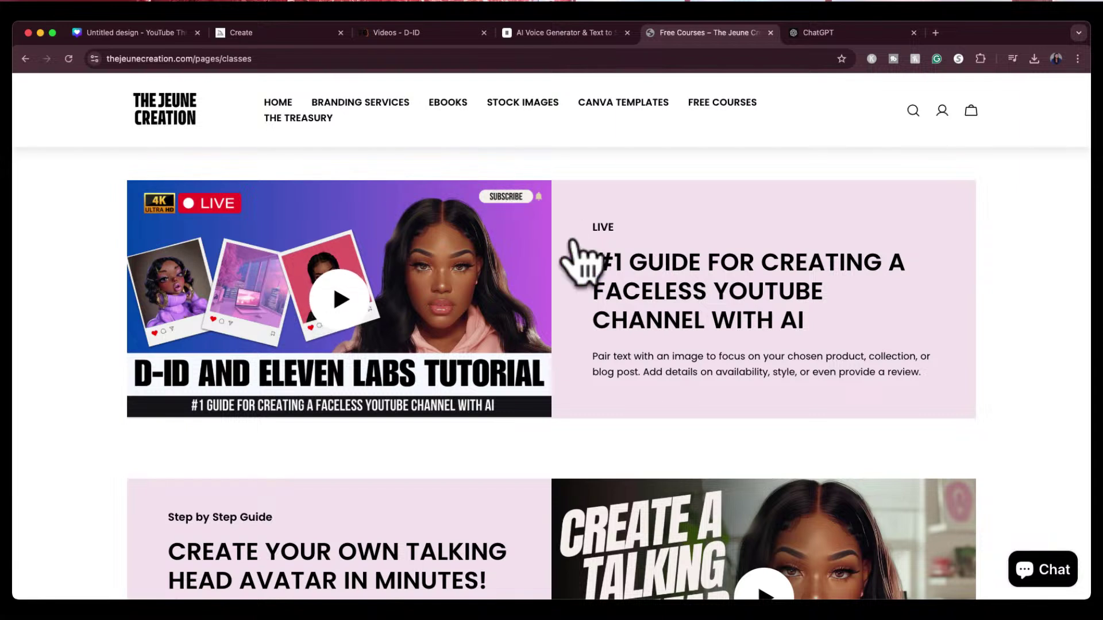
left_click_drag(591, 227, 620, 225)
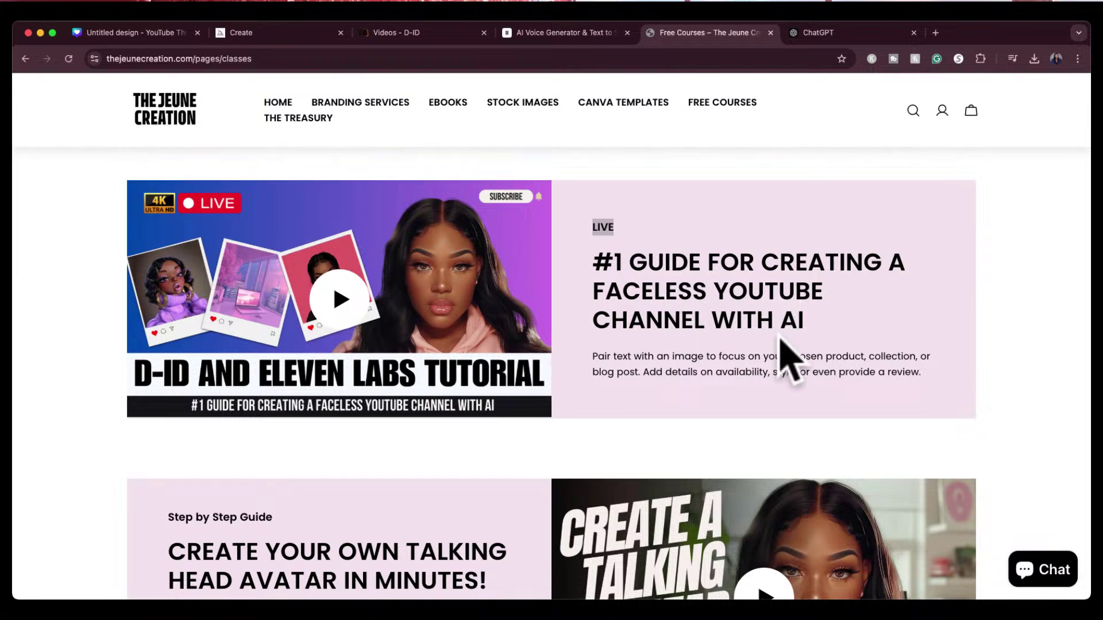
scroll(780, 345, "down", 3)
scroll(780, 345, "down", 1)
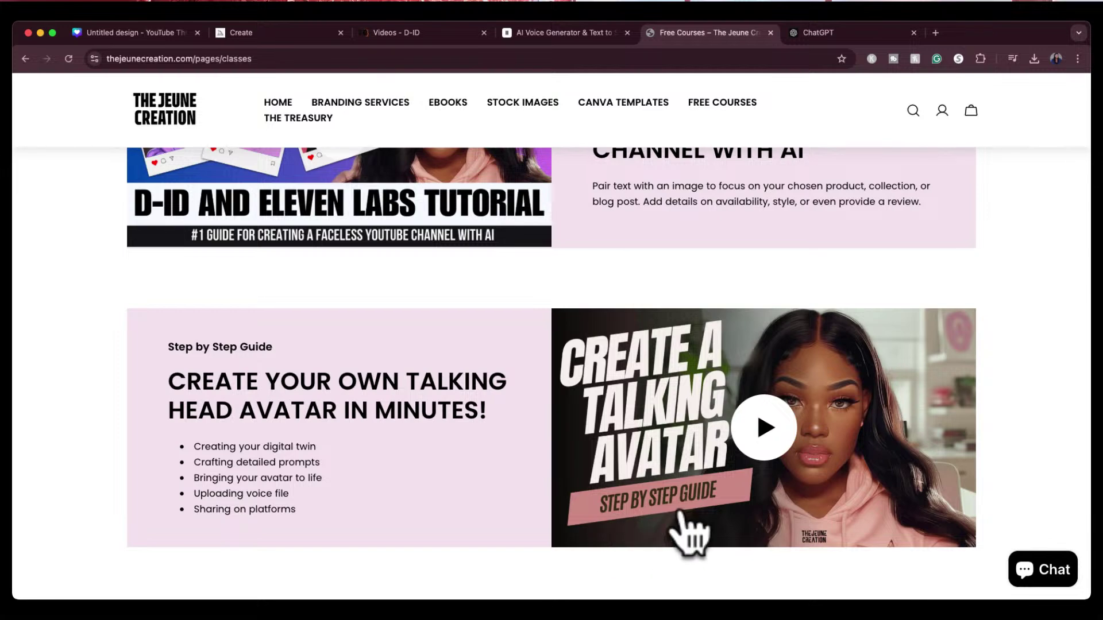
scroll(495, 377, "up", 3)
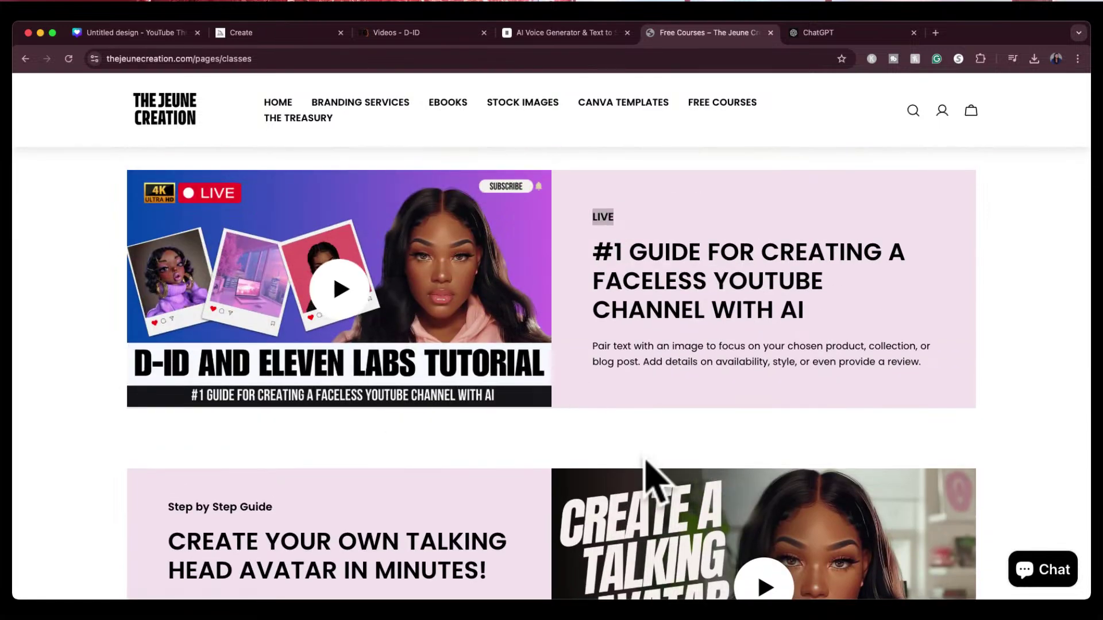
scroll(645, 474, "down", 1)
scroll(649, 485, "down", 2)
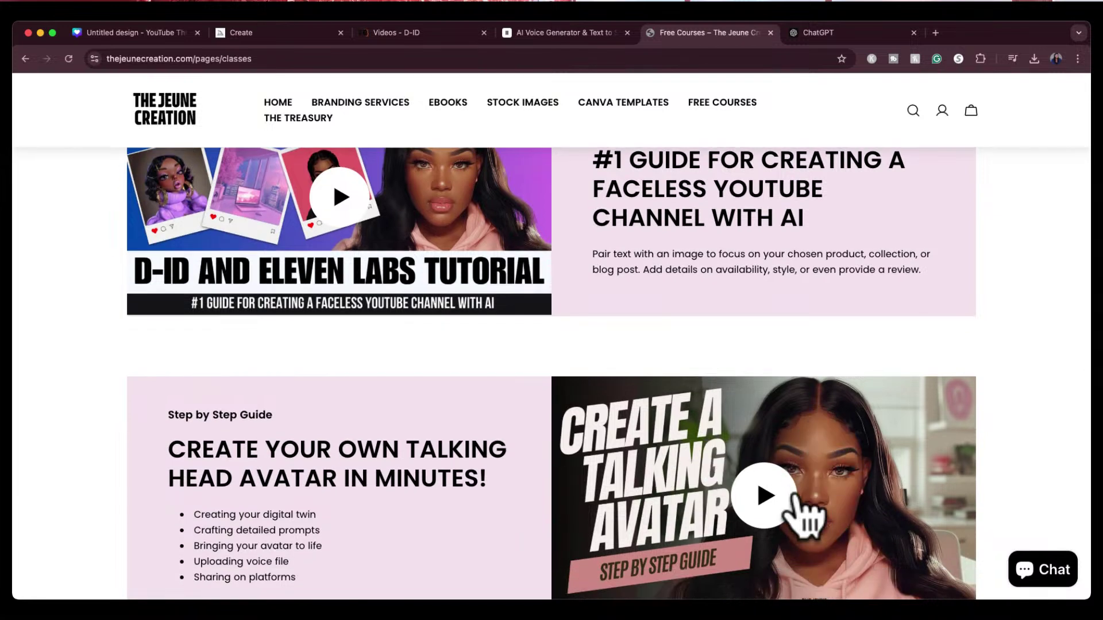
Review the Free Courses listings and play the step-by-step guide on creating your own talking head avatar.
scroll(457, 442, "up", 1)
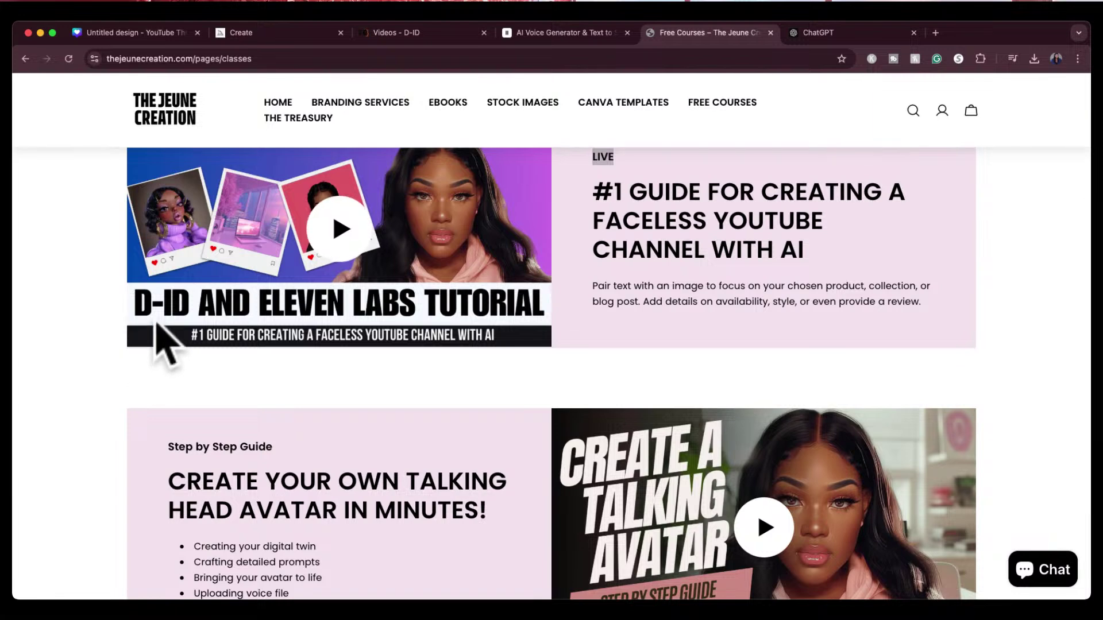
scroll(350, 402, "down", 5)
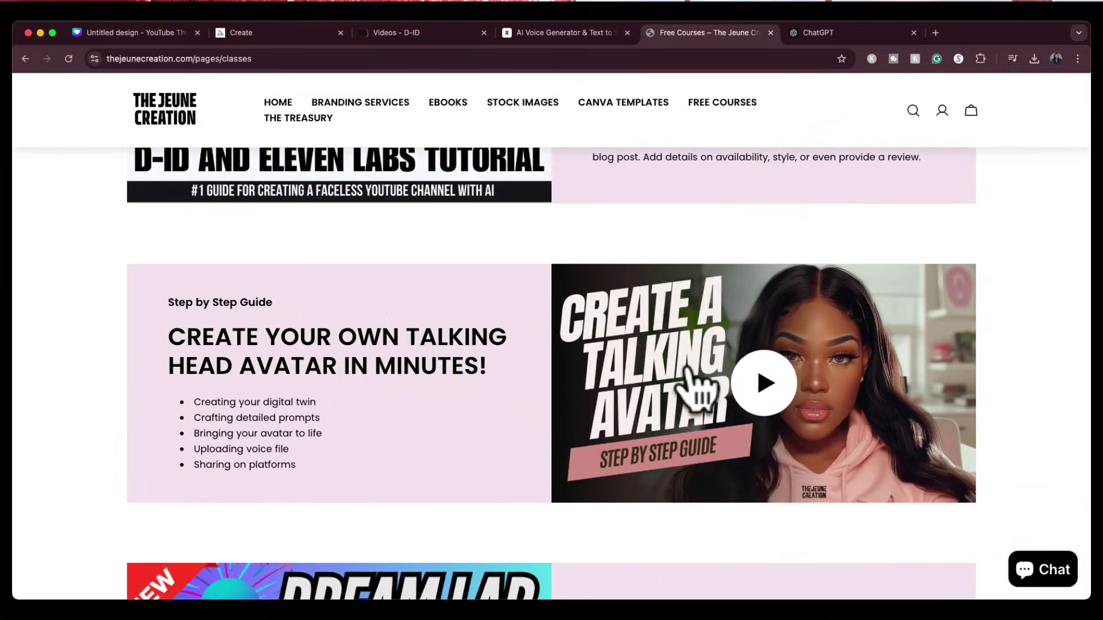
triple_click(225, 305)
left_click(337, 310)
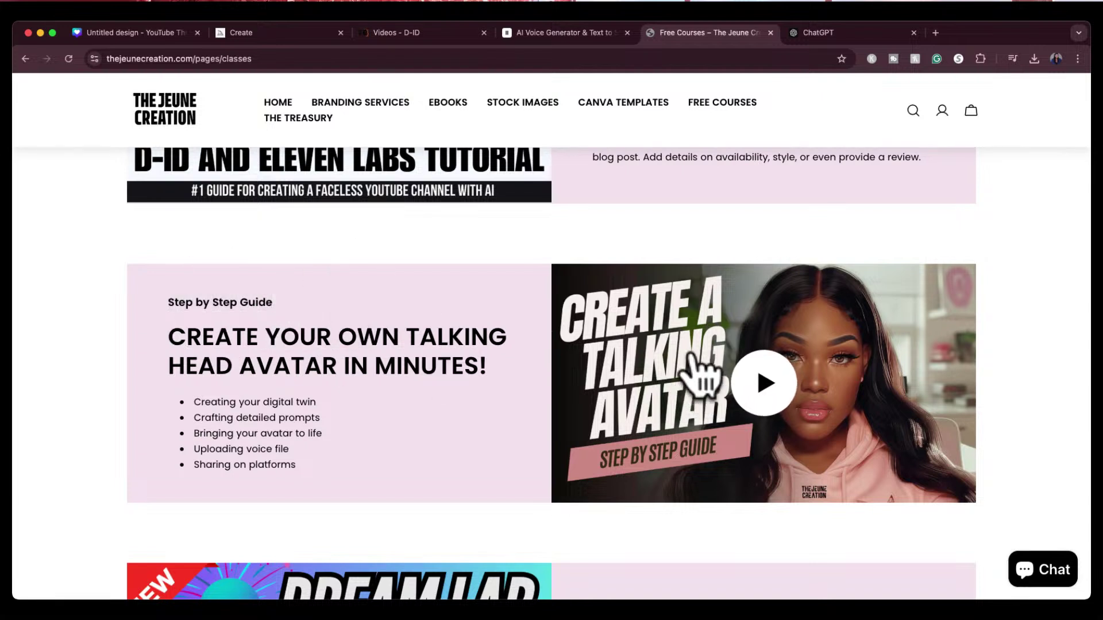
left_click(777, 389)
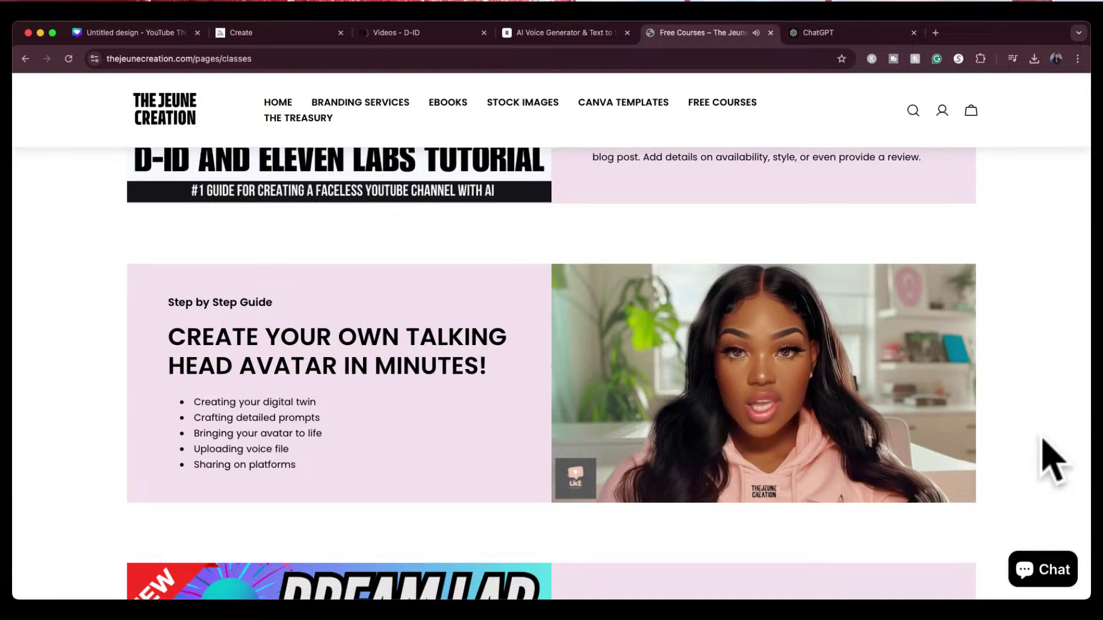
Skim the talking-avatar guide, pausing in its Crafting Detailed Prompts chapter and moving ahead to Upload voice file at about 11:24.
mouse_move(646, 503)
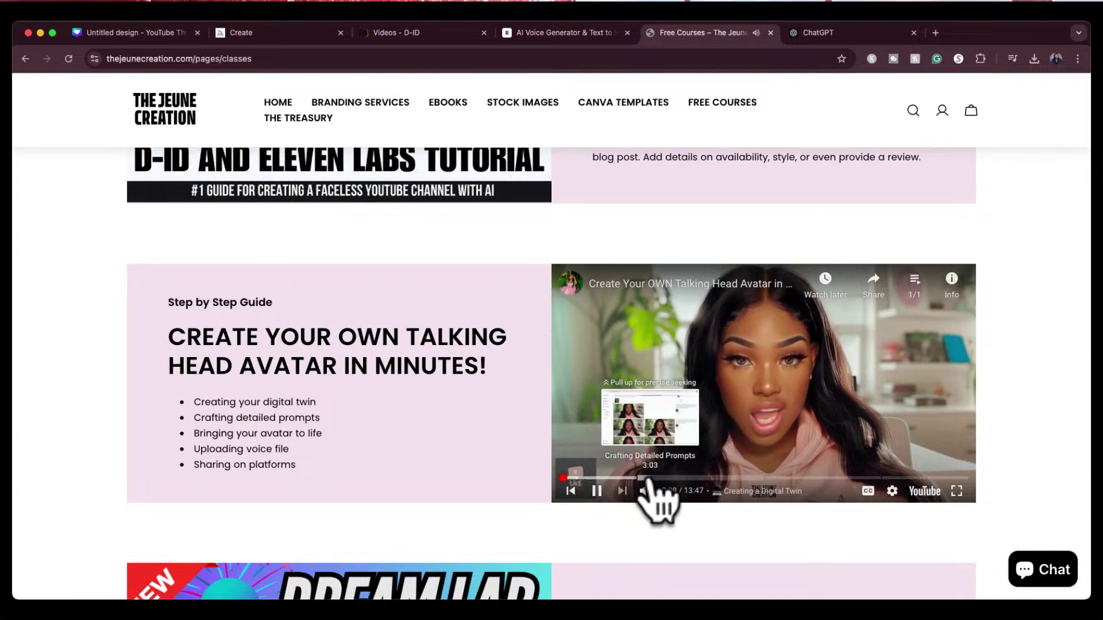
left_click(648, 478)
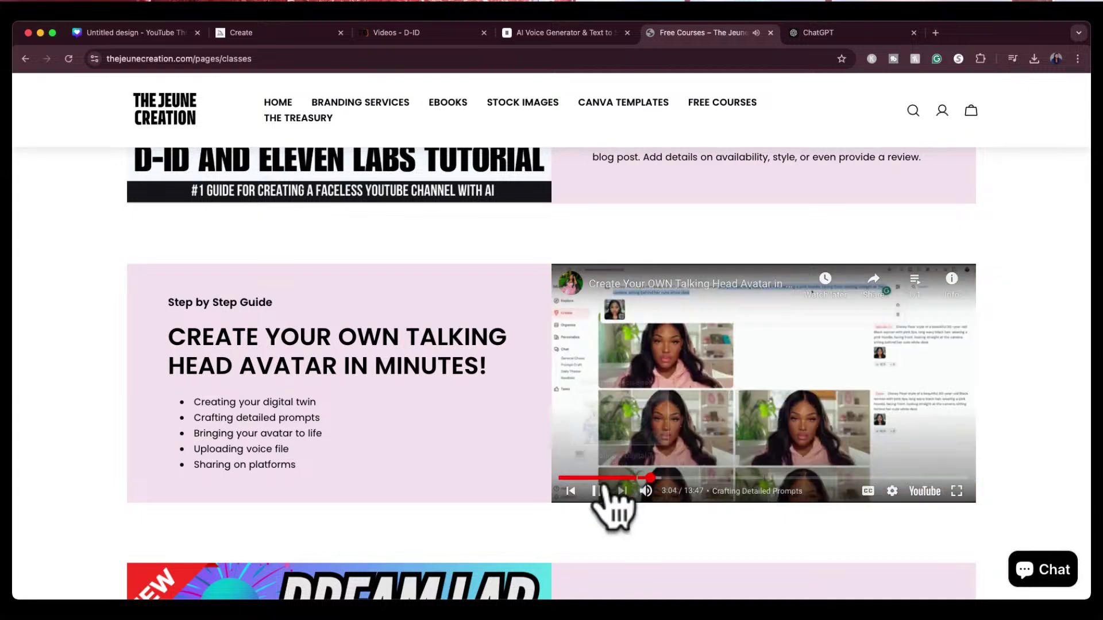
left_click(596, 490)
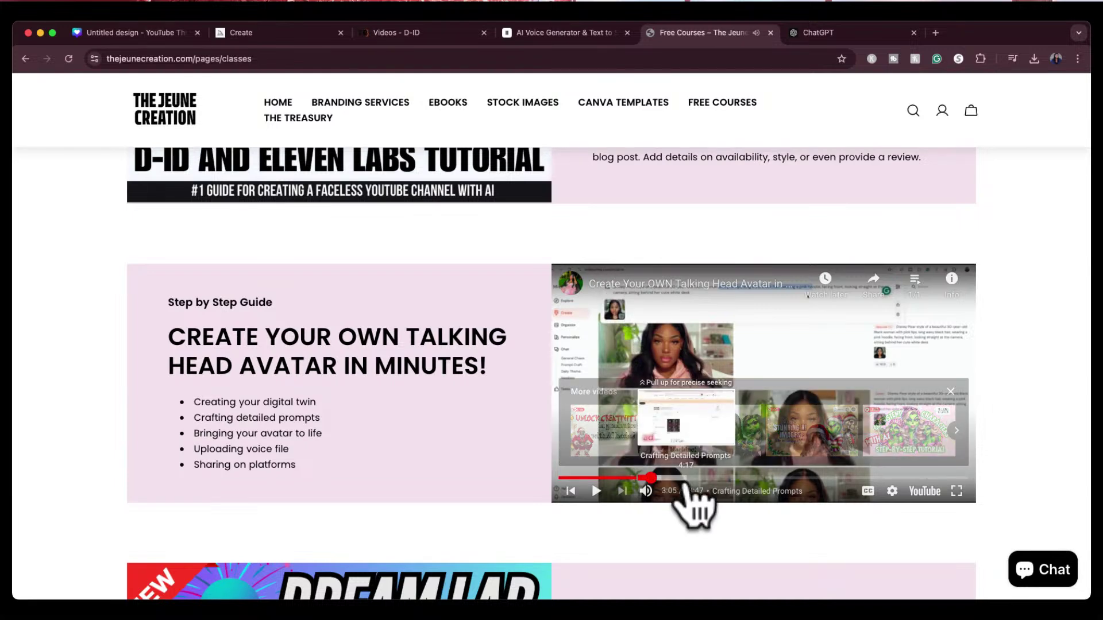
left_click_drag(702, 481, 897, 480)
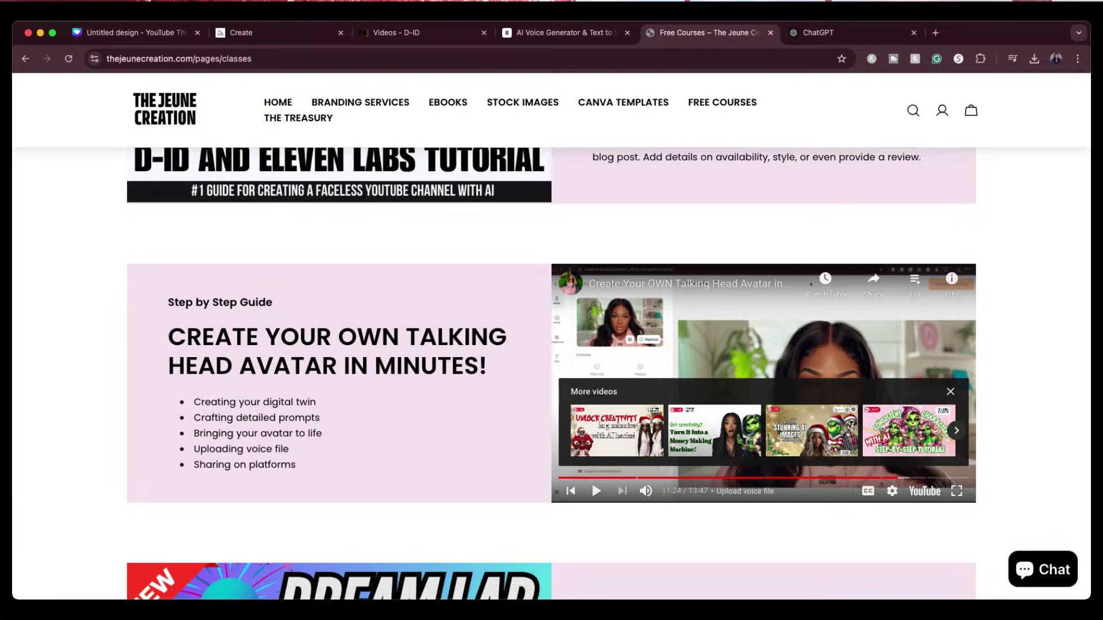
scroll(820, 266, "up", 15)
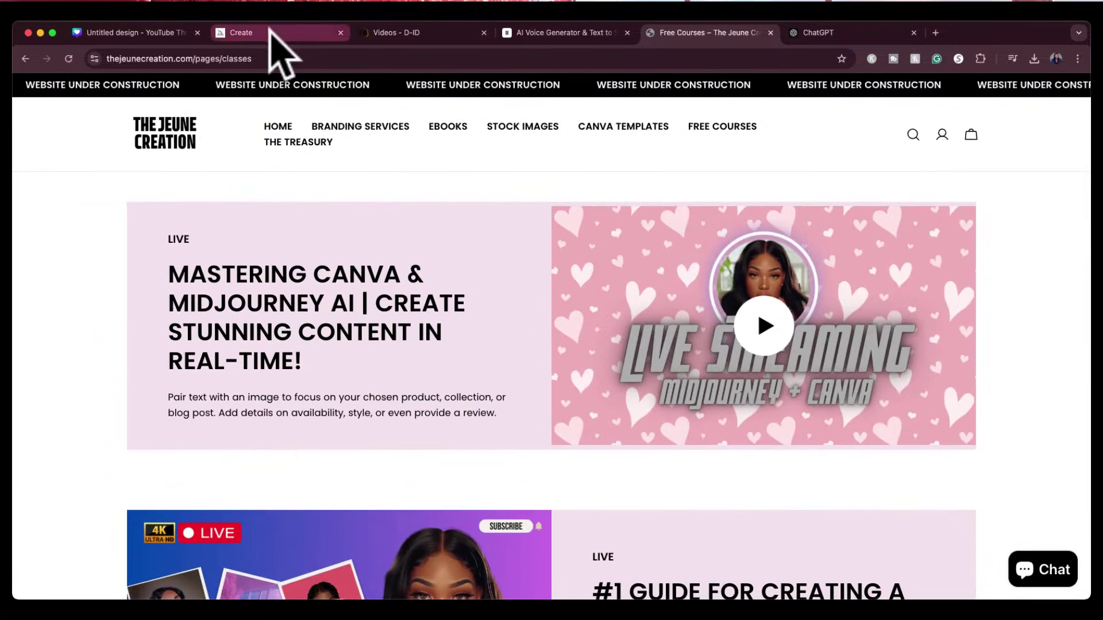
Switch back to D-ID, play the newly generated blonde avatar video through to its end and close the preview.
left_click(397, 34)
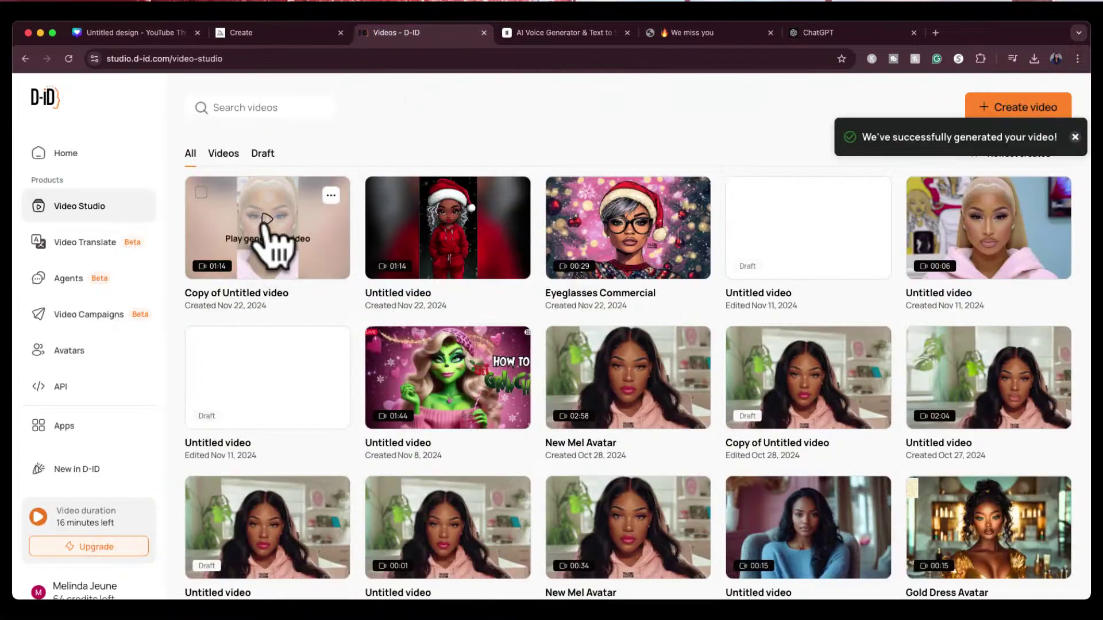
left_click(267, 239)
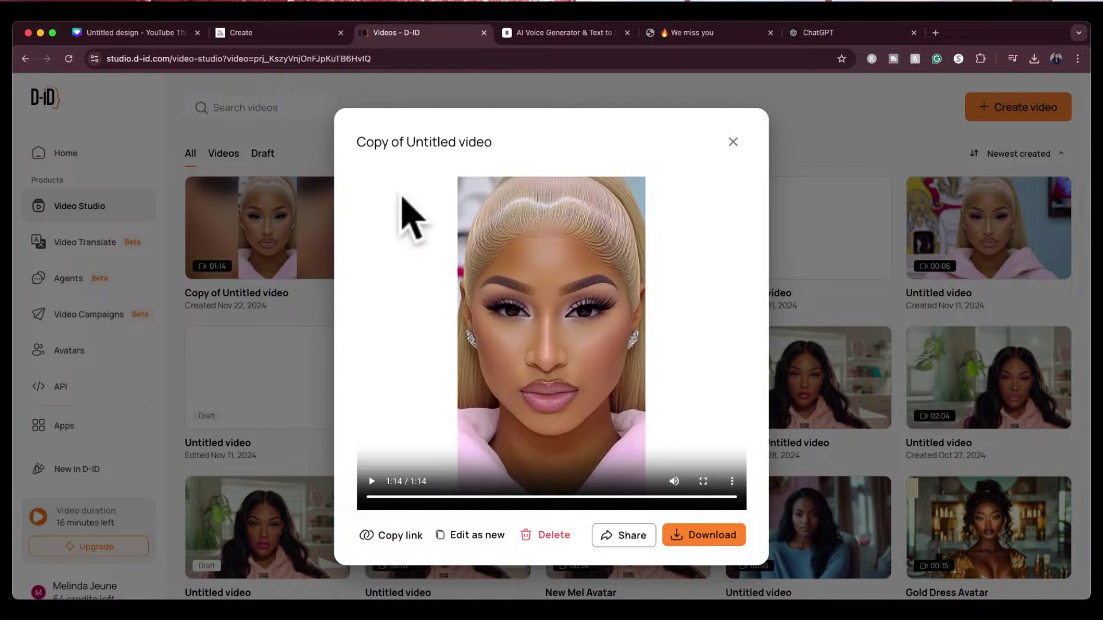
left_click(732, 142)
Browse the older avatar videos and drafts from October 2024 in the video library.
scroll(529, 388, "down", 10)
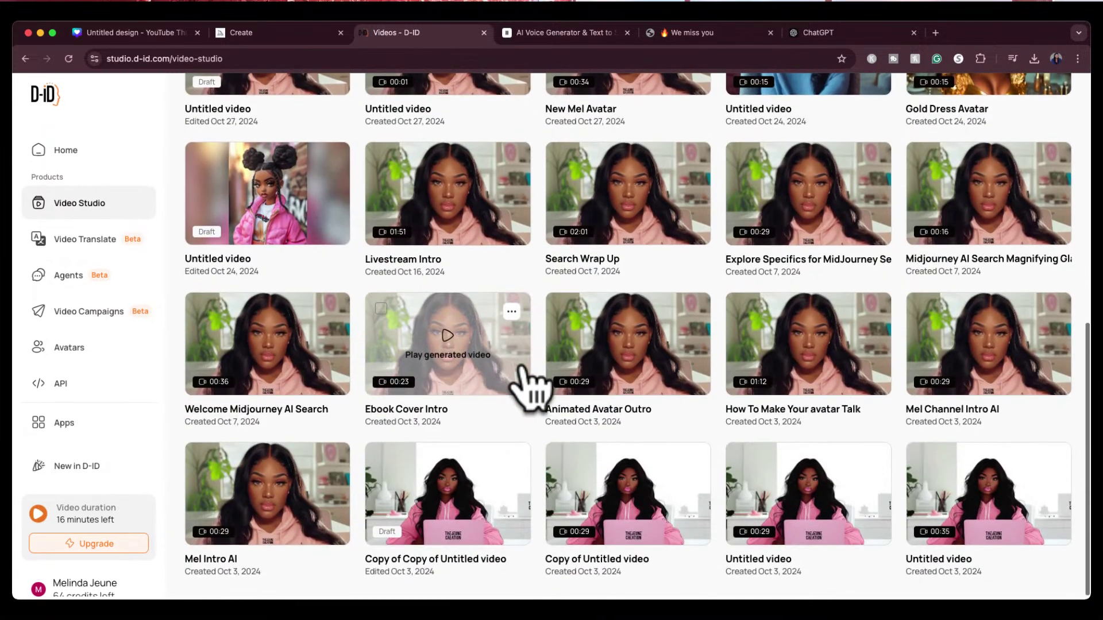
mouse_move(457, 453)
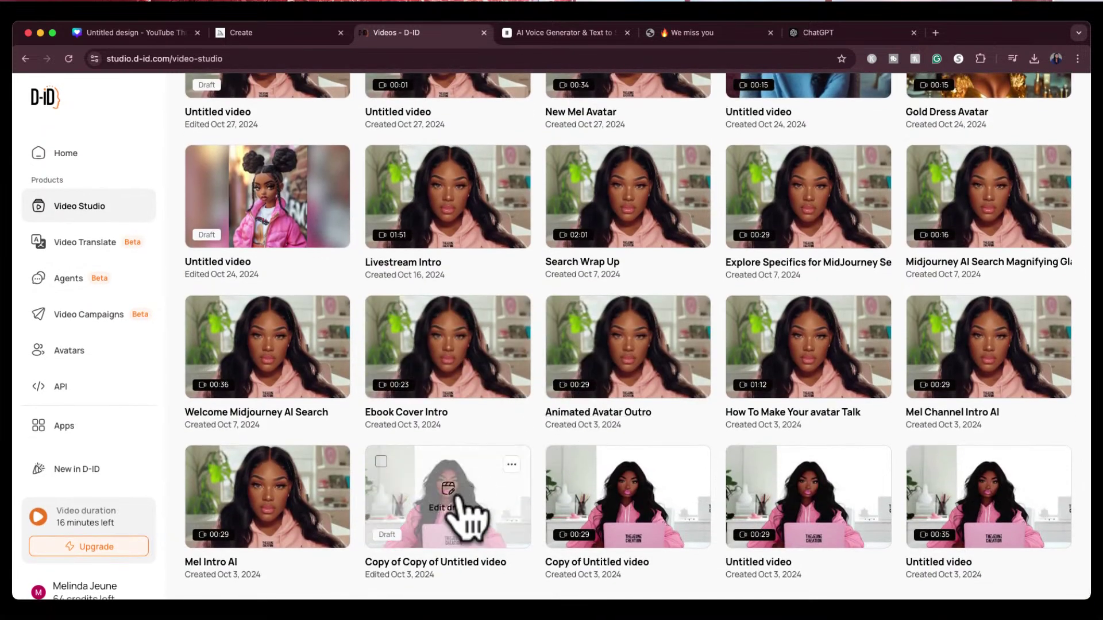
Preview a few seconds of the 29-second video "Copy of Untitled video", close it and review the newest videos in the library.
left_click(628, 494)
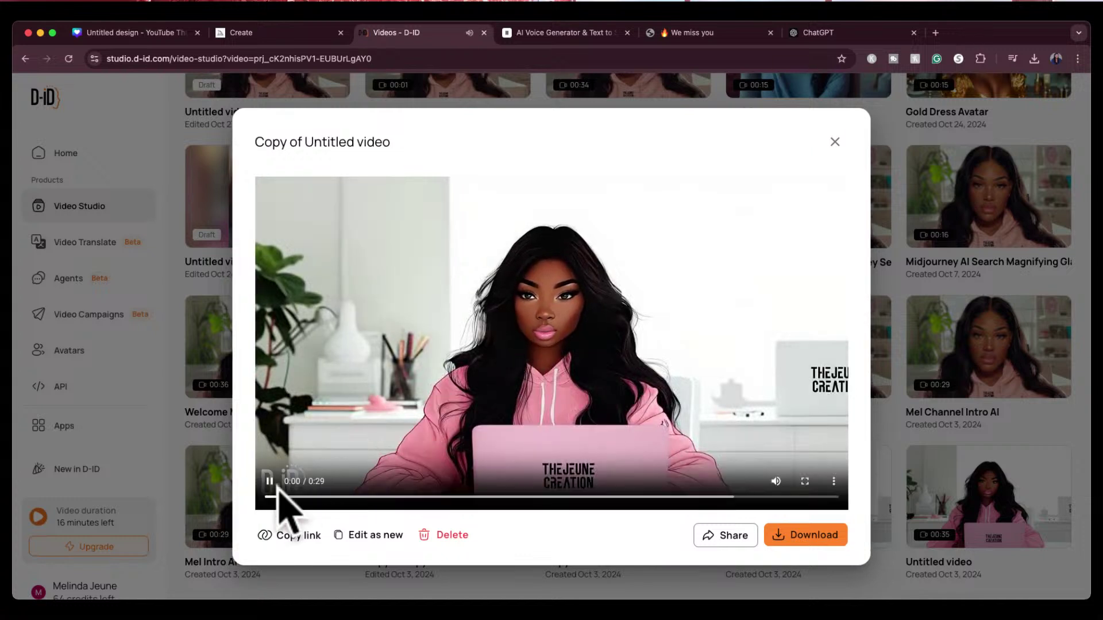
left_click(270, 483)
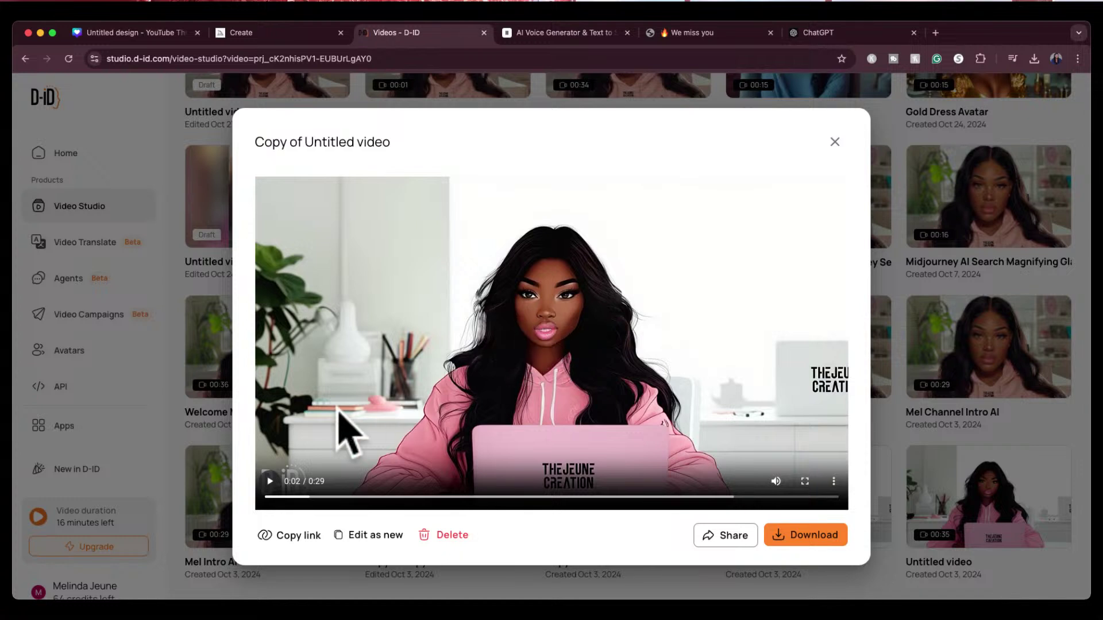
left_click(270, 481)
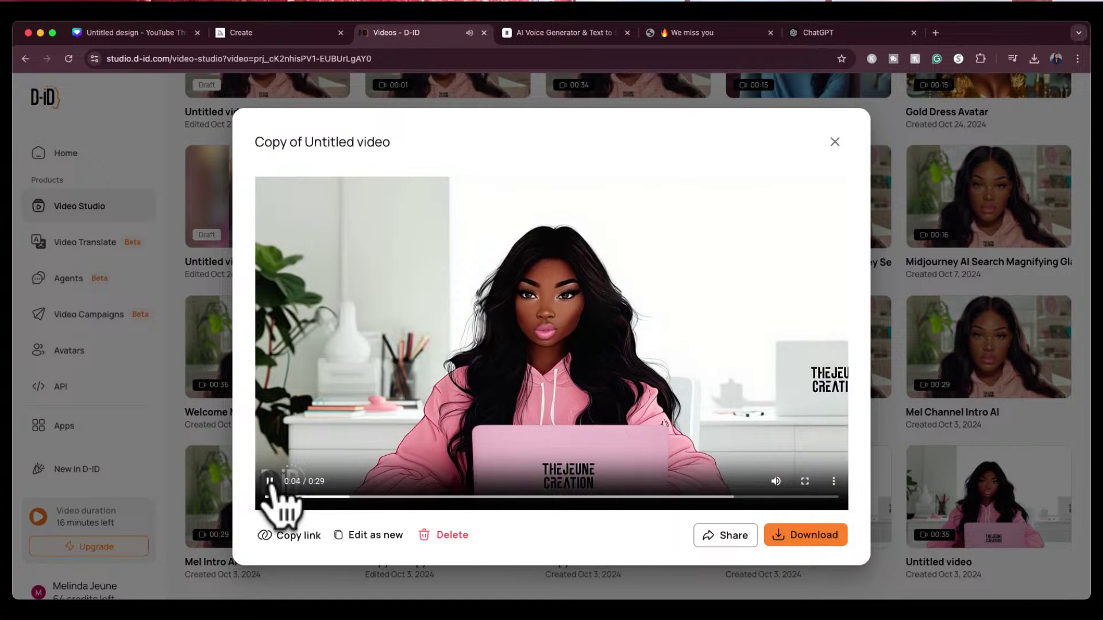
left_click(270, 483)
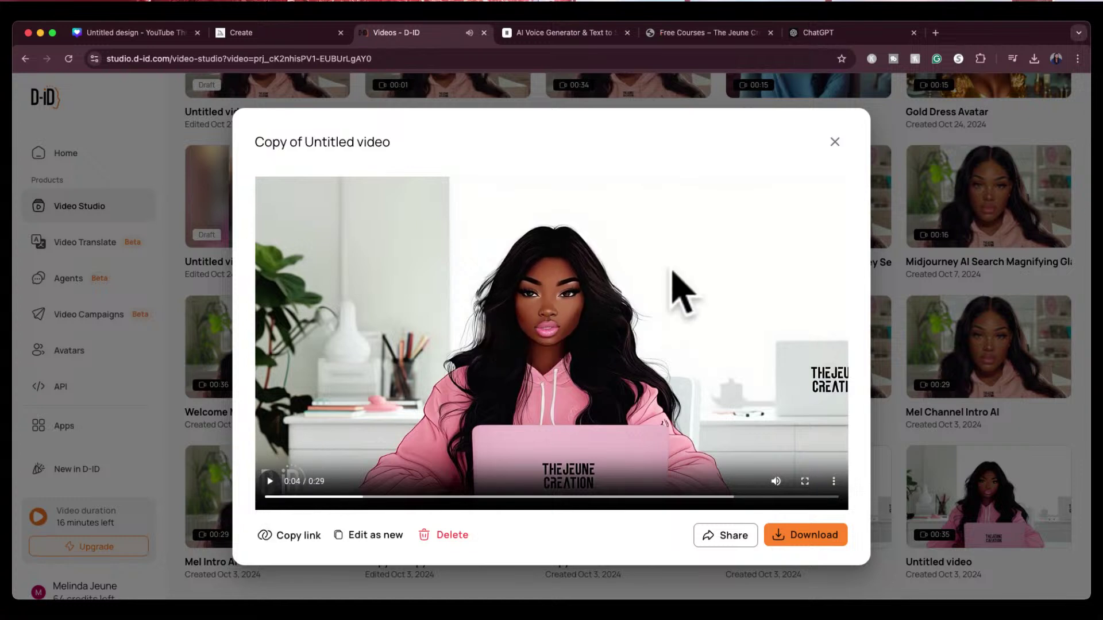
left_click(834, 142)
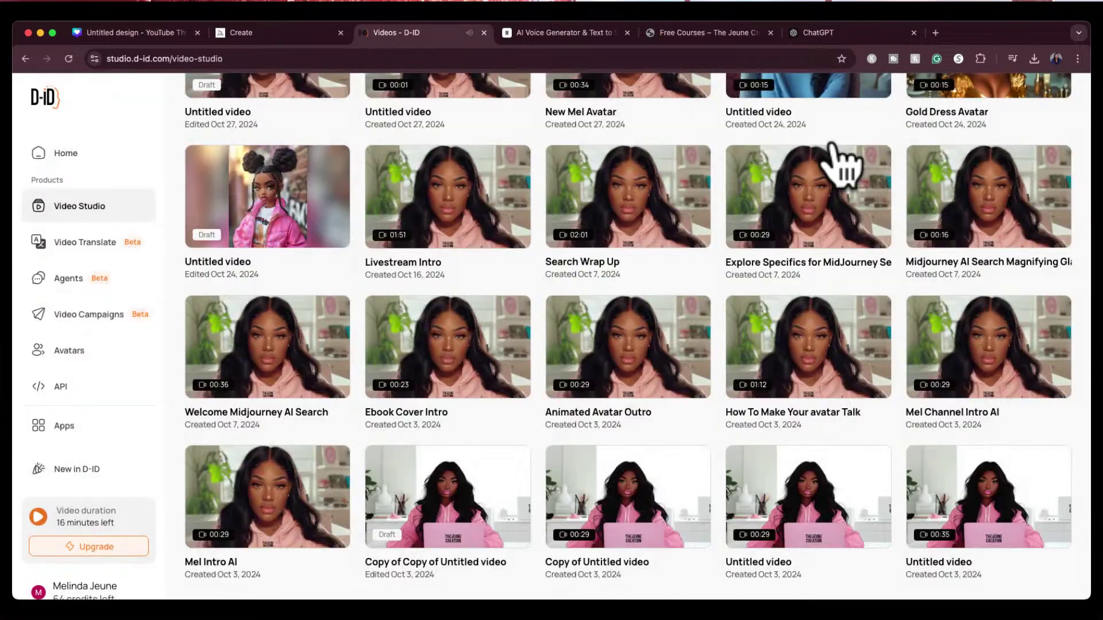
scroll(710, 244, "up", 10)
mouse_move(703, 225)
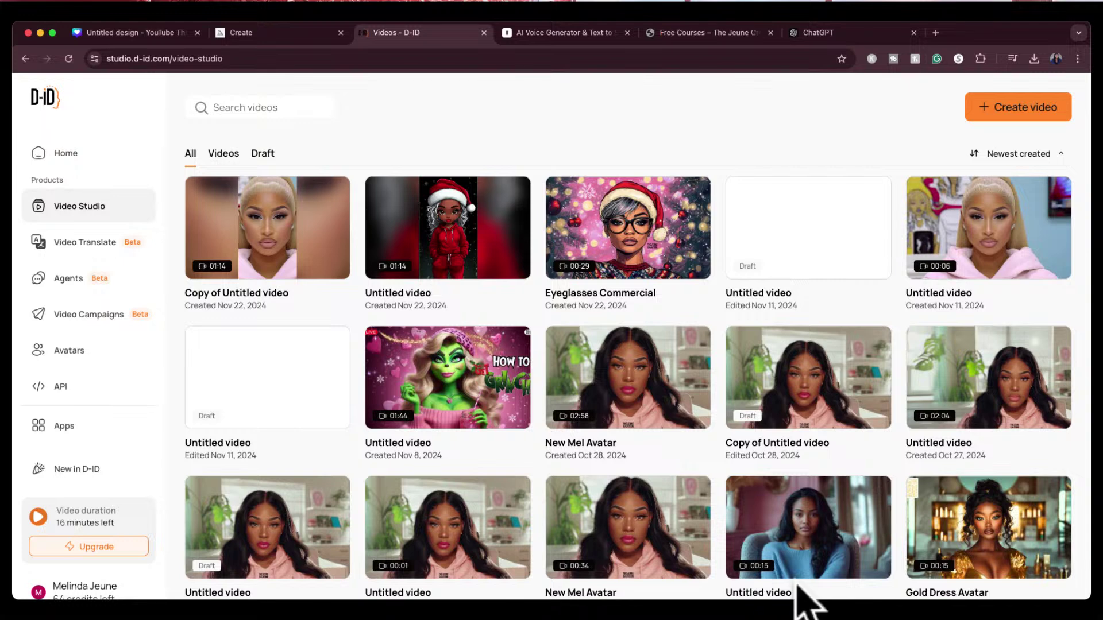
mouse_move(278, 246)
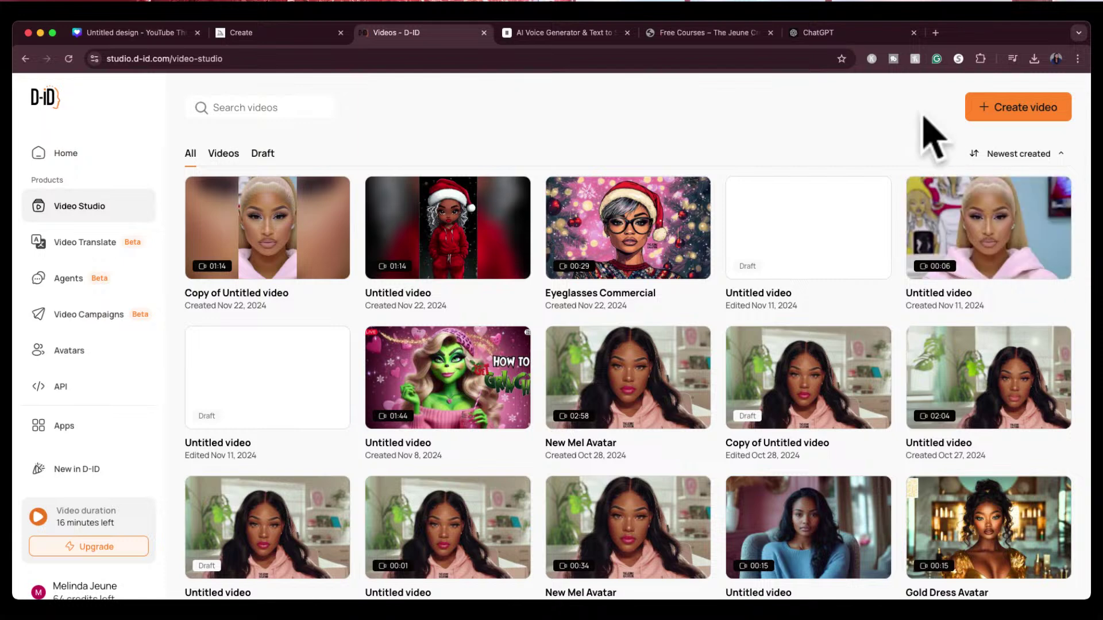
Switch to Midjourney, close the enlarged Mrs. Claus image and view the Explore gallery's top images of the day.
left_click(277, 32)
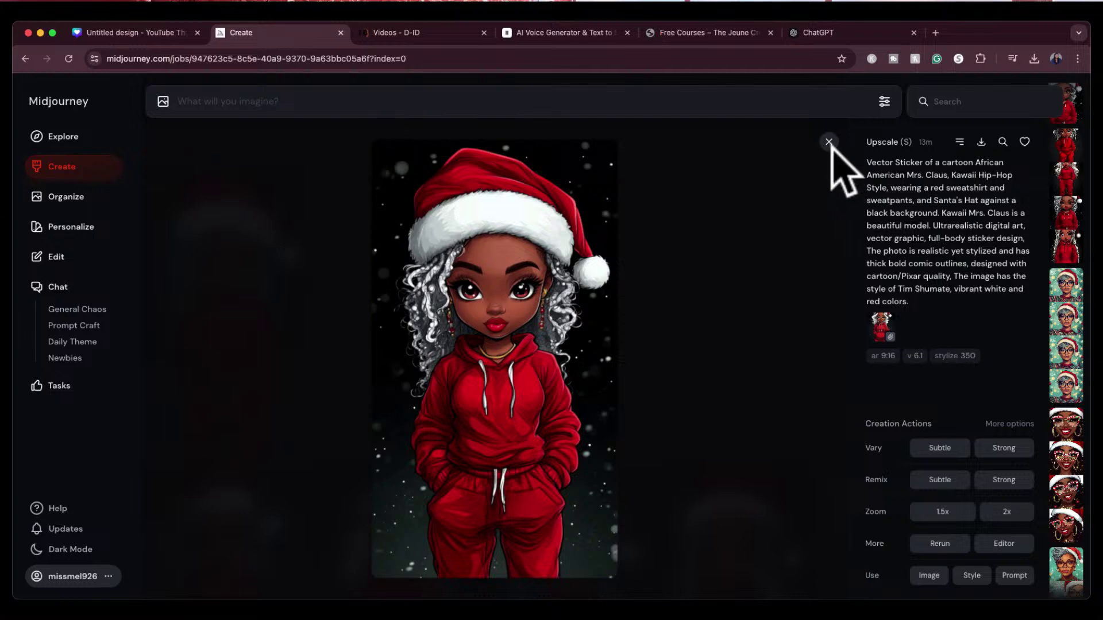
left_click(829, 142)
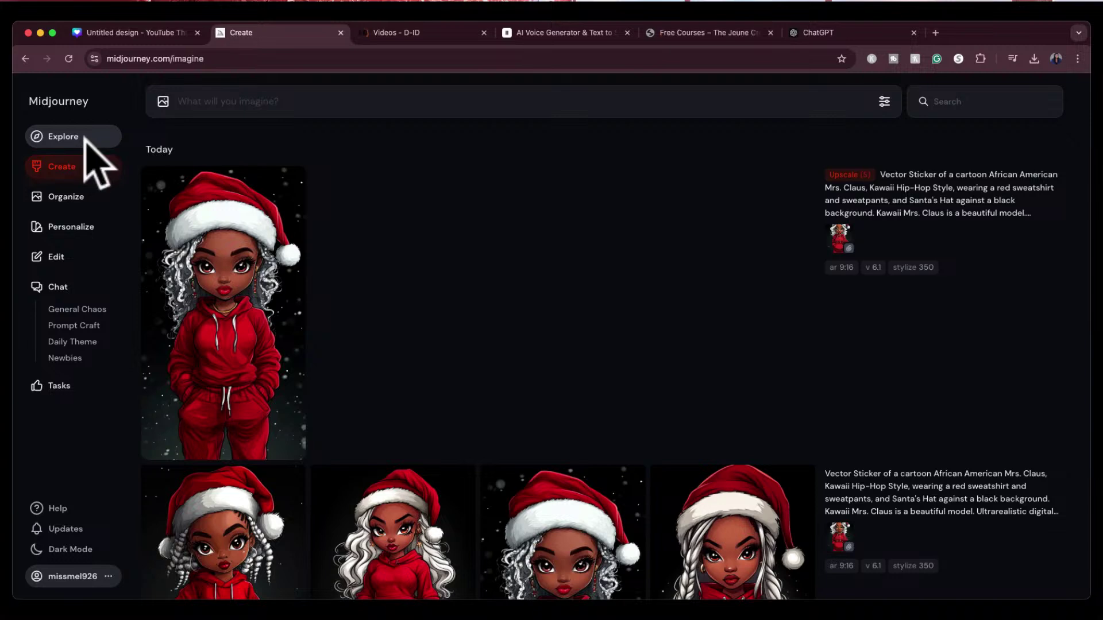
left_click(81, 140)
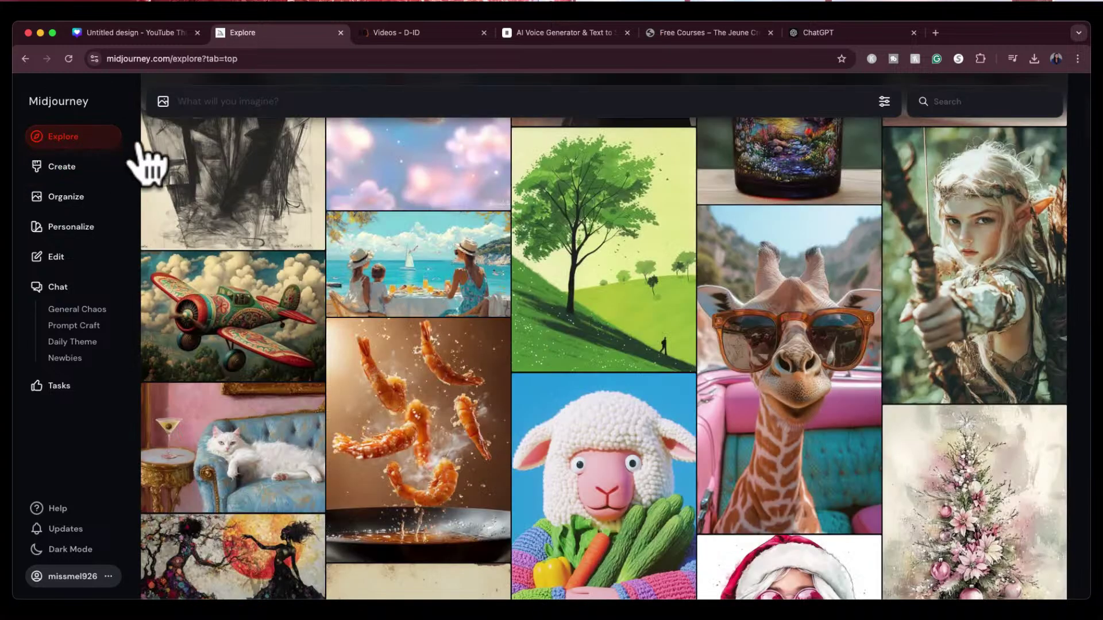
scroll(352, 339, "up", 5)
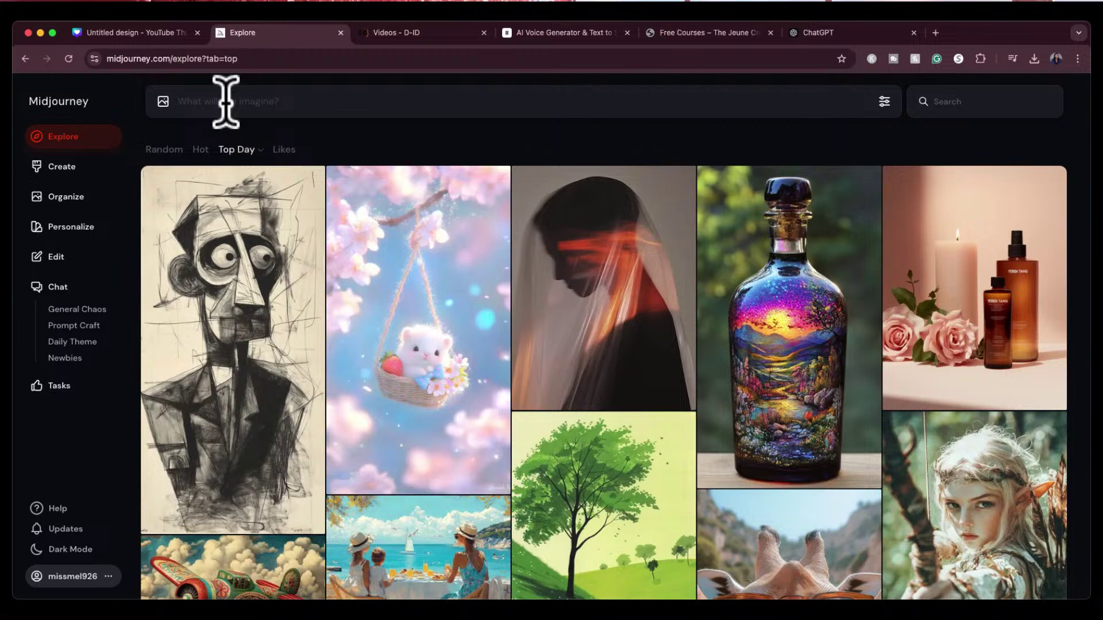
Return to image creation and enter the prompt "a picture of a girl sitting at her desk, she looks beautiful, she is african american".
left_click(39, 166)
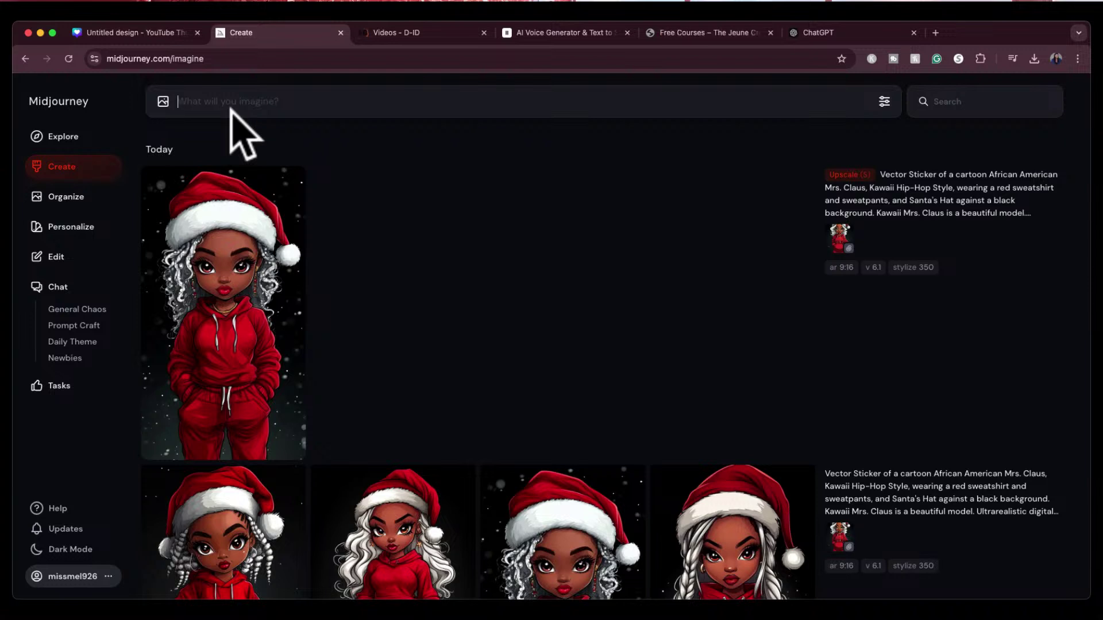
type("a picture of a girl sitting at her desk, she looks beautiful, se ")
type(" is a")
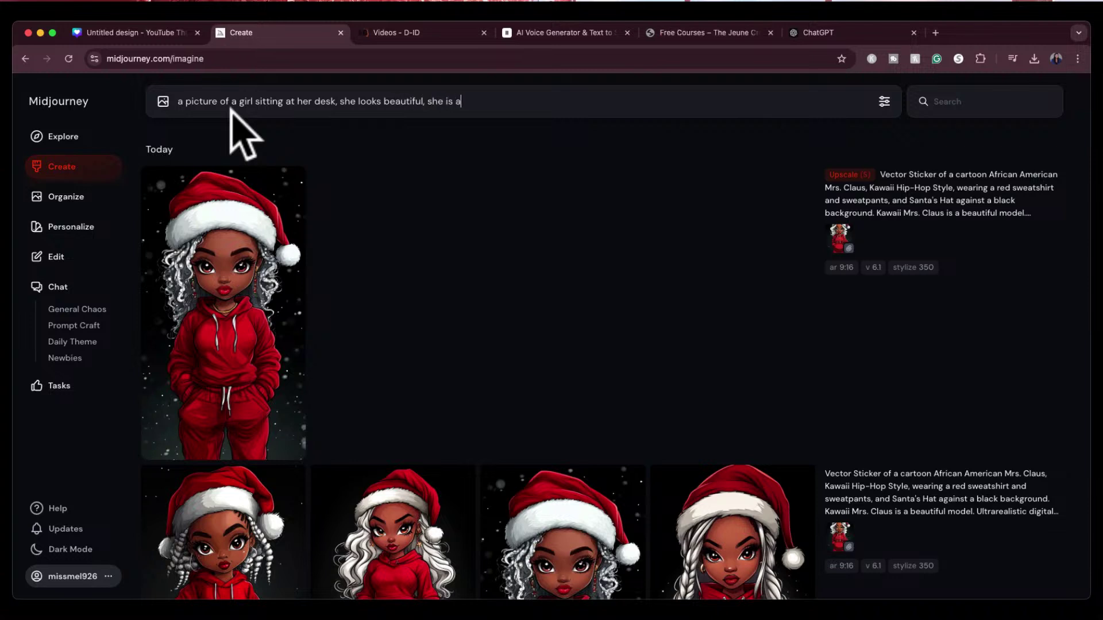
type("frican american")
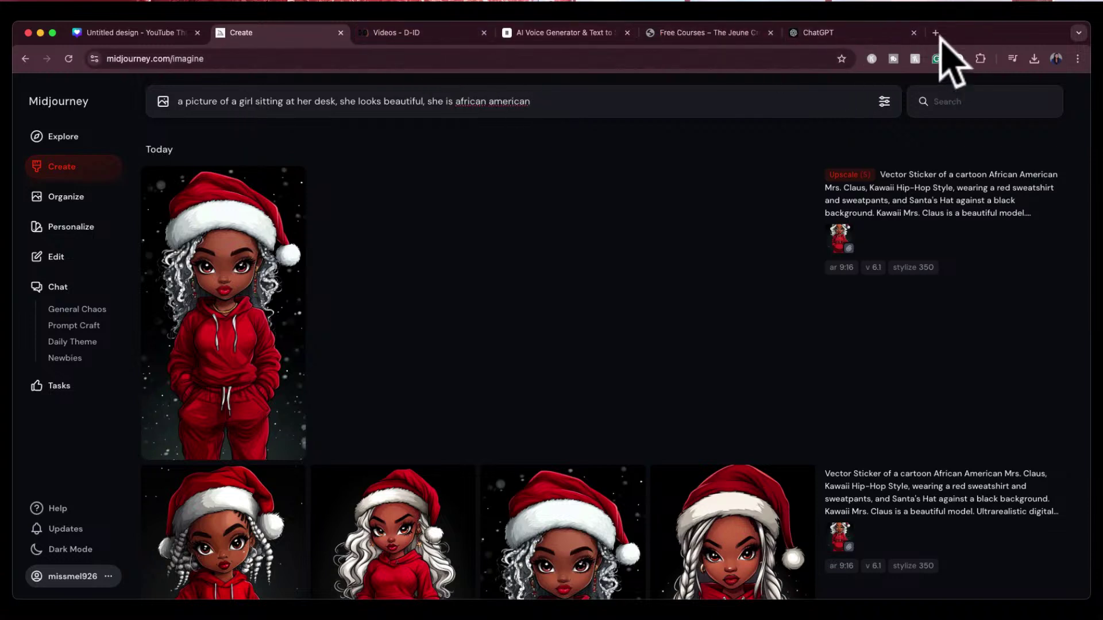
Search Google Images for "nicki minaj" in a new browser tab, preview the Us Weekly photo and browse the results.
left_click(934, 32)
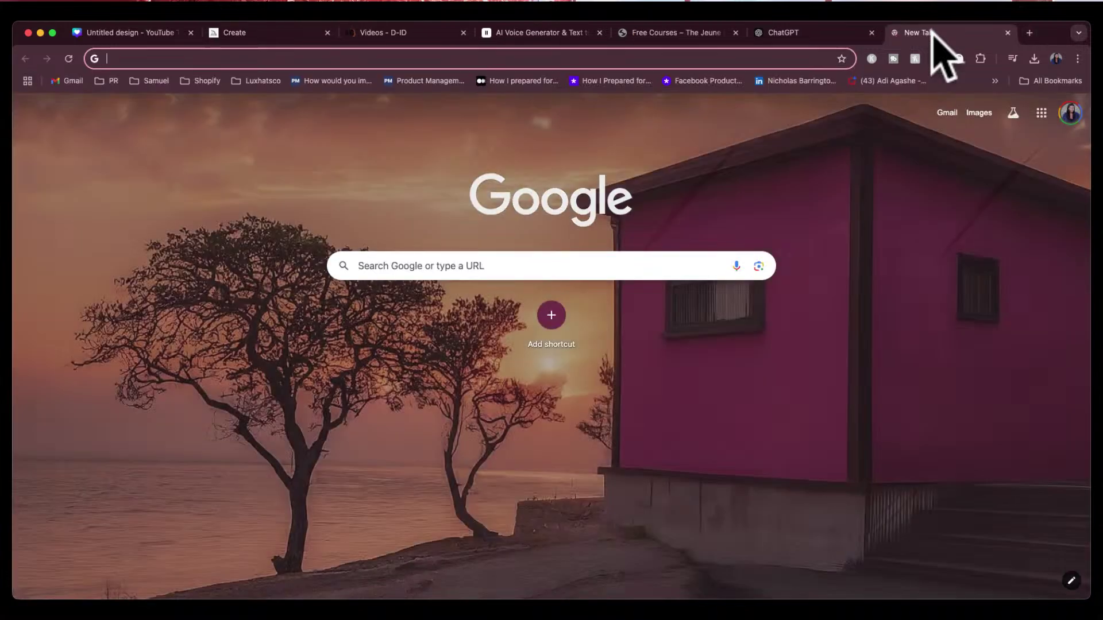
type("nicki minaj")
key("Return")
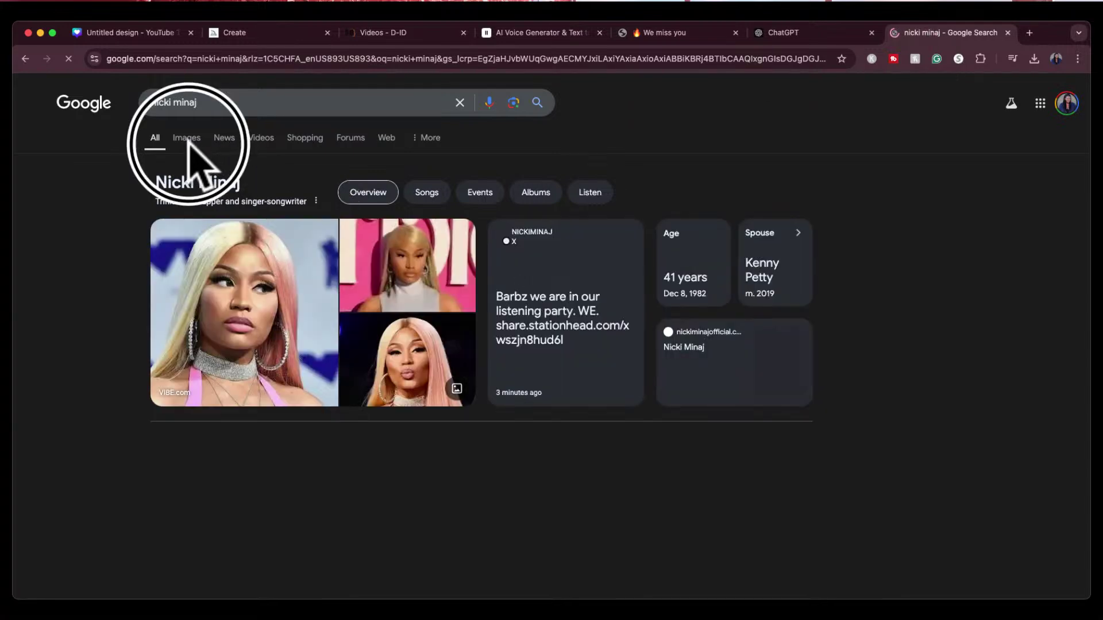
left_click(187, 139)
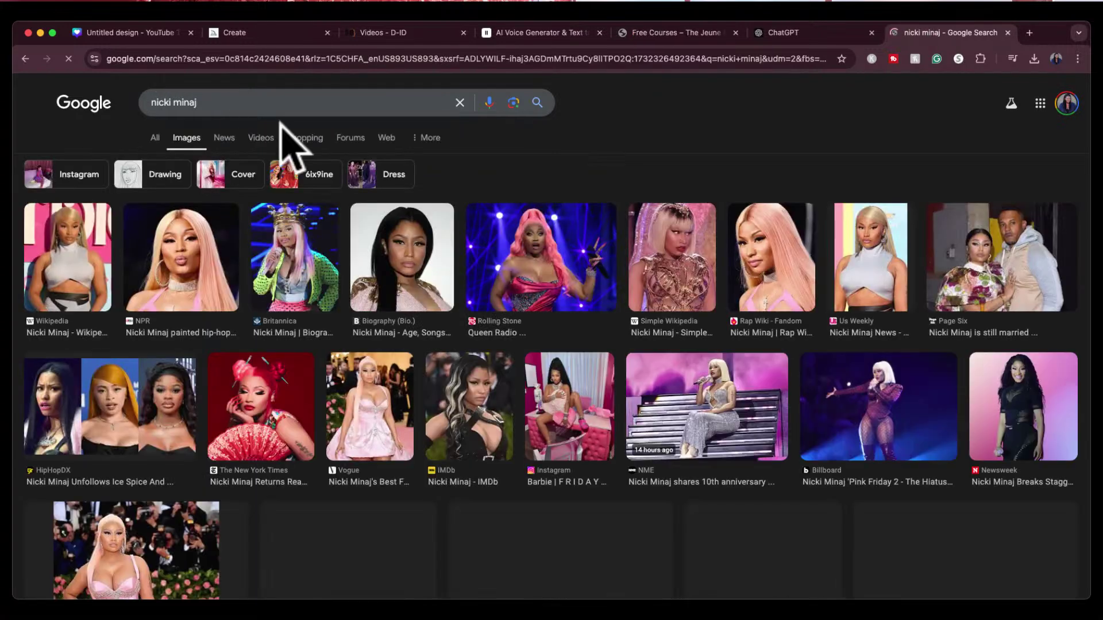
scroll(574, 391, "down", 1)
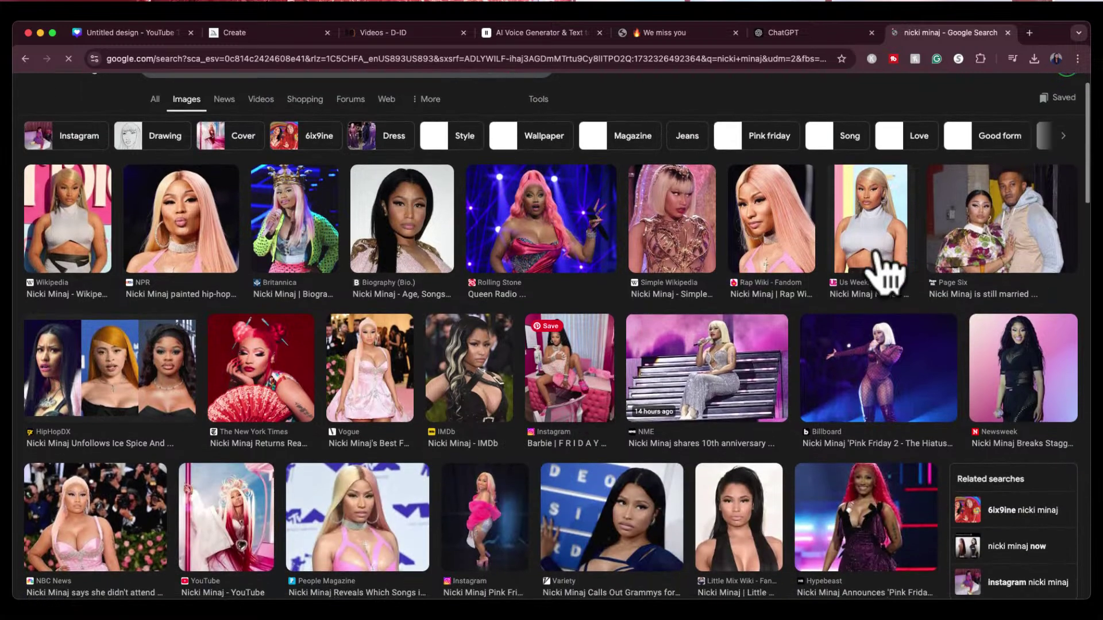
left_click(877, 220)
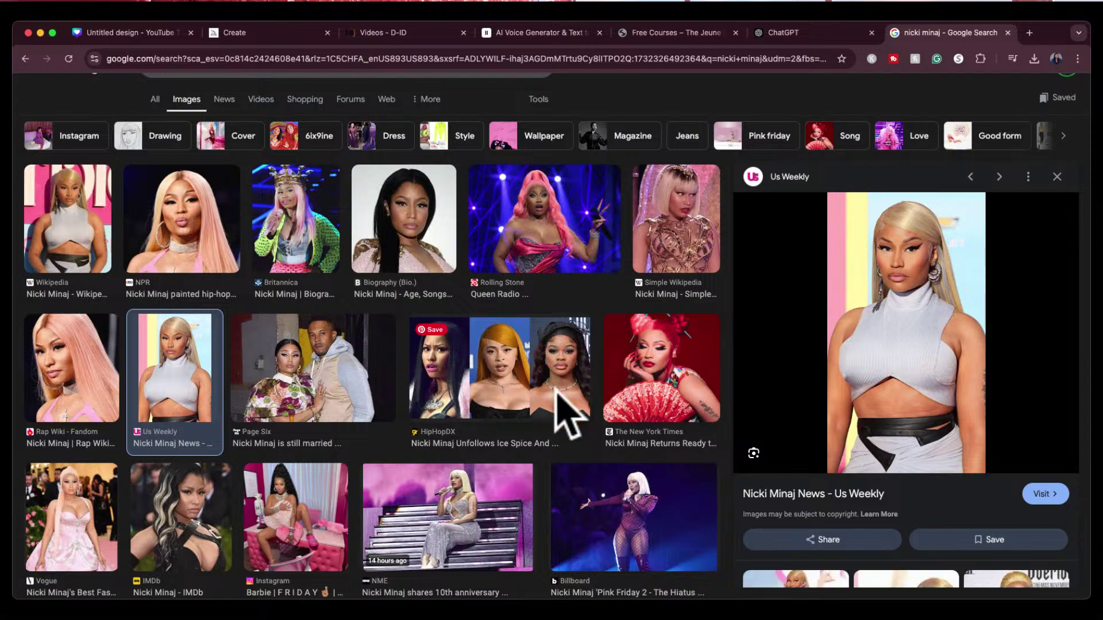
scroll(561, 418, "down", 3)
scroll(561, 414, "down", 3)
scroll(561, 414, "up", 6)
Replace the image search with "sza" and look through the results for a clear portrait.
left_click(213, 103)
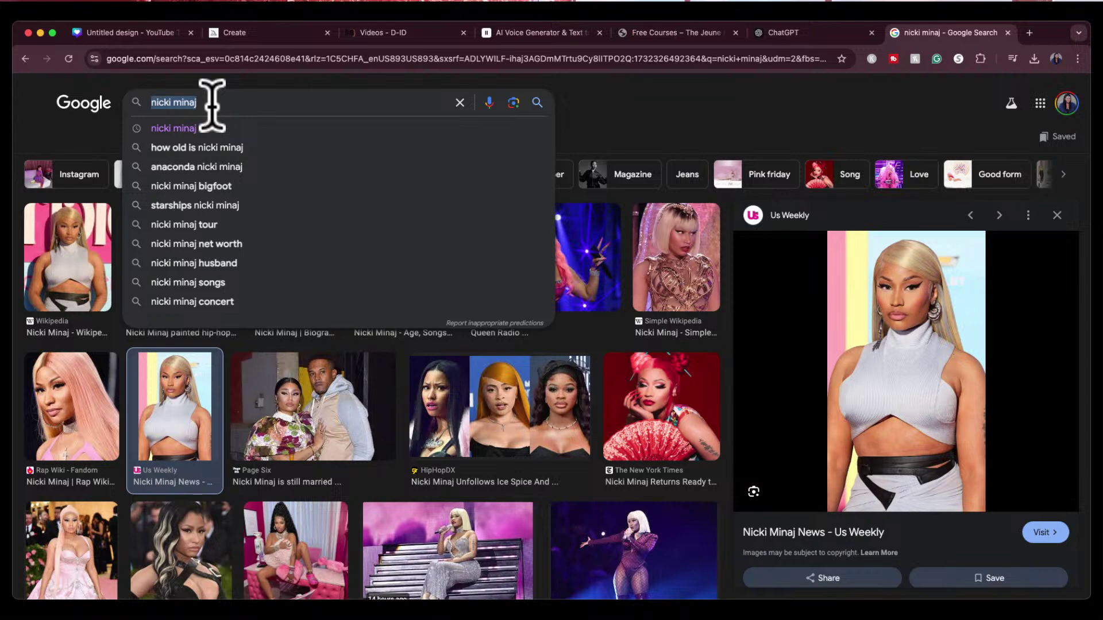
type("sza")
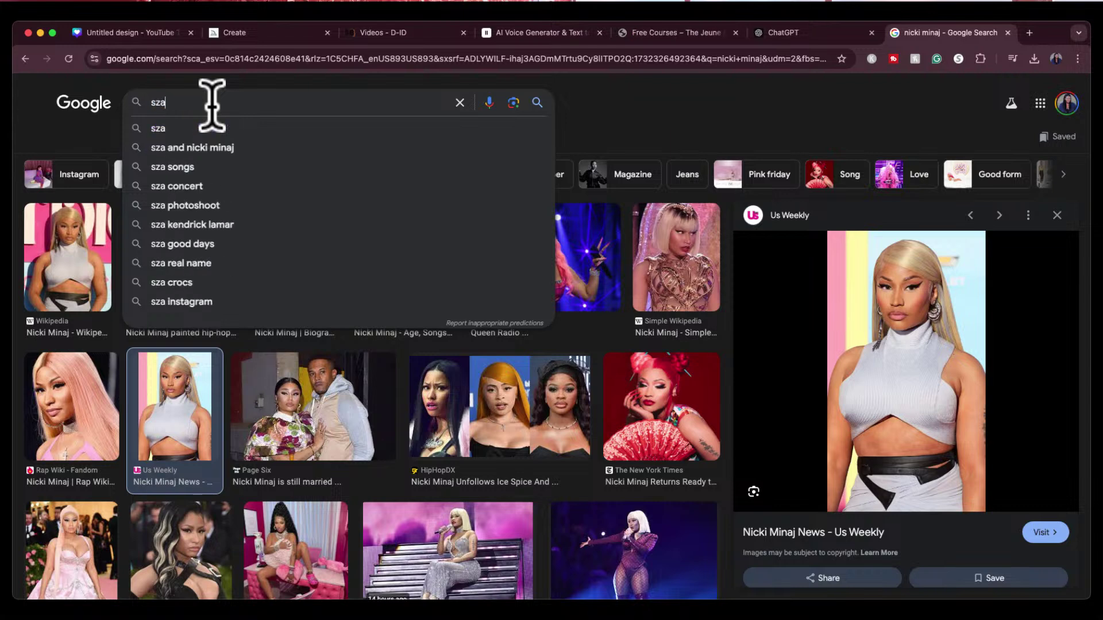
key("Return")
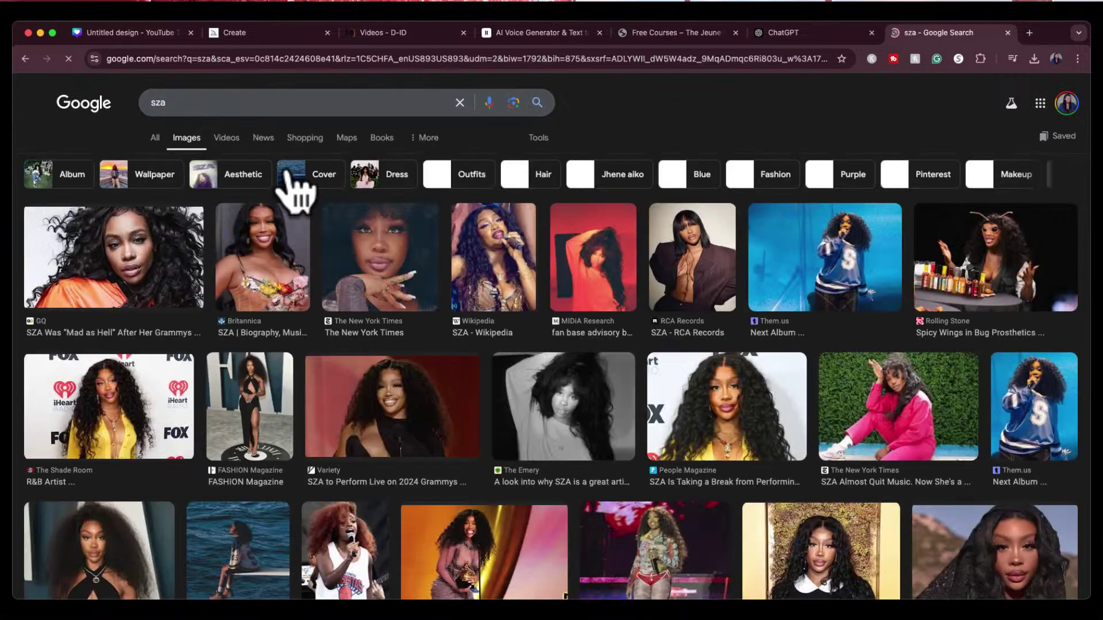
scroll(874, 455, "down", 3)
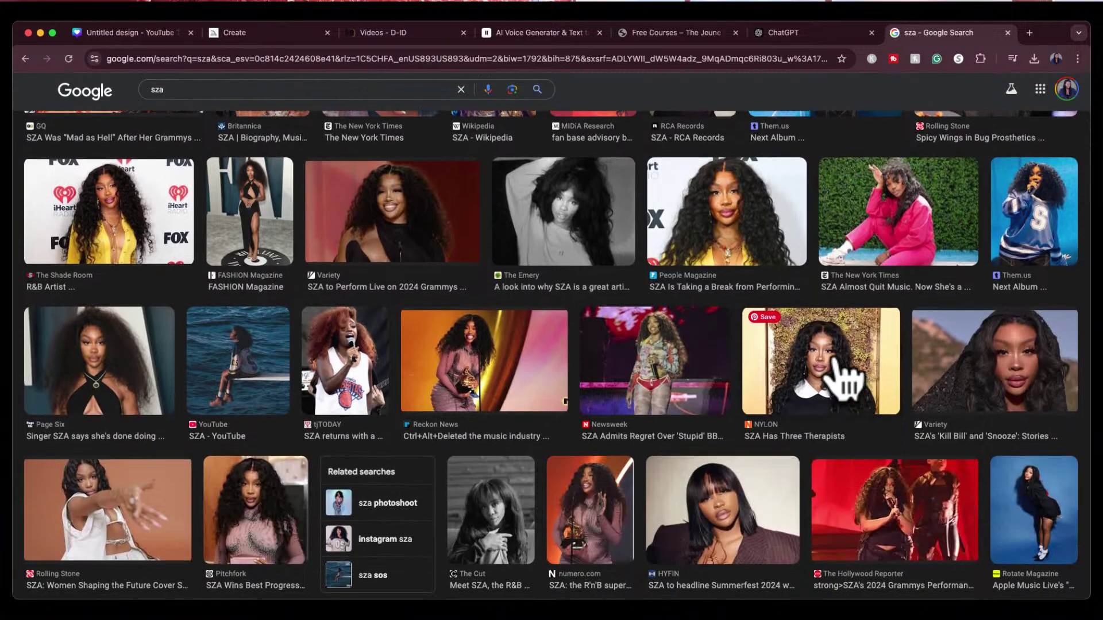
Preview the NYLON and Page Six portraits of SZA, and capture a screenshot of the Page Six one.
left_click(840, 378)
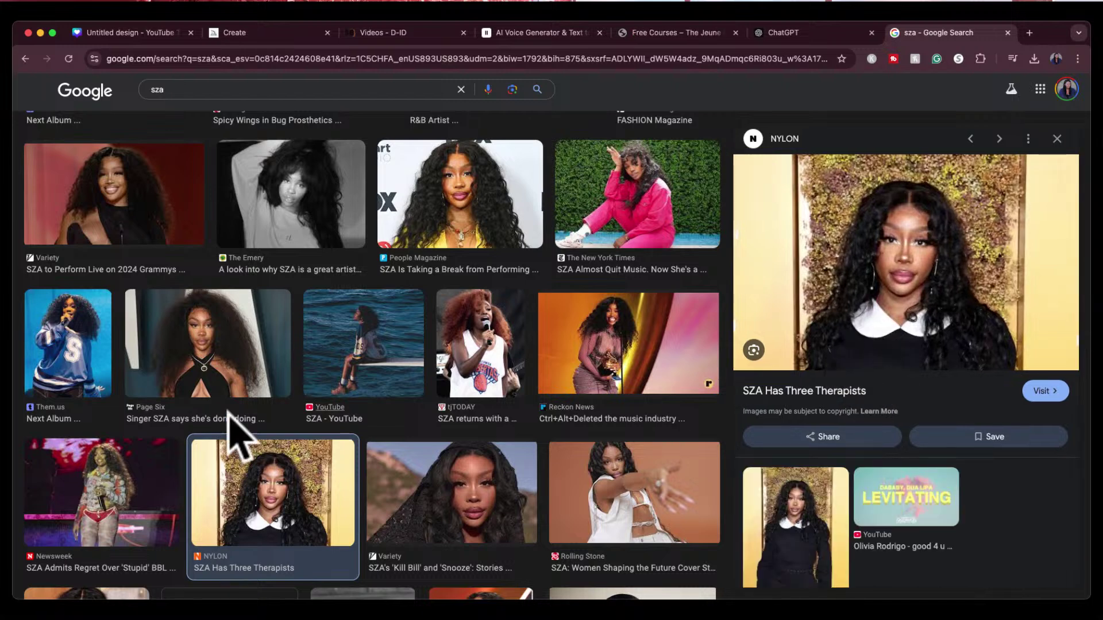
left_click(196, 359)
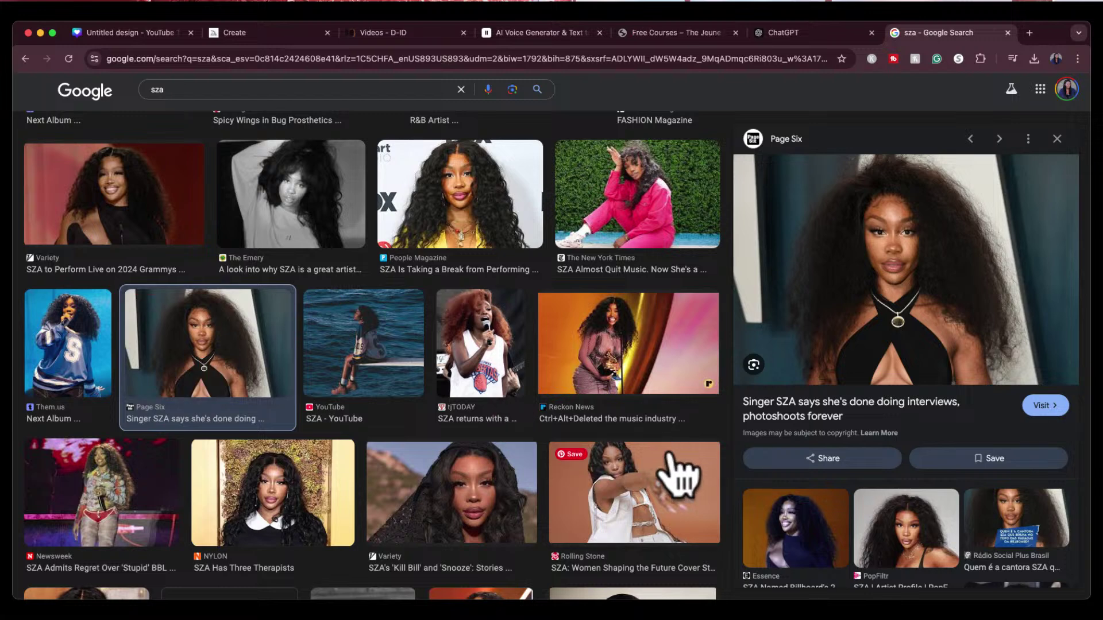
key("super+shift+4")
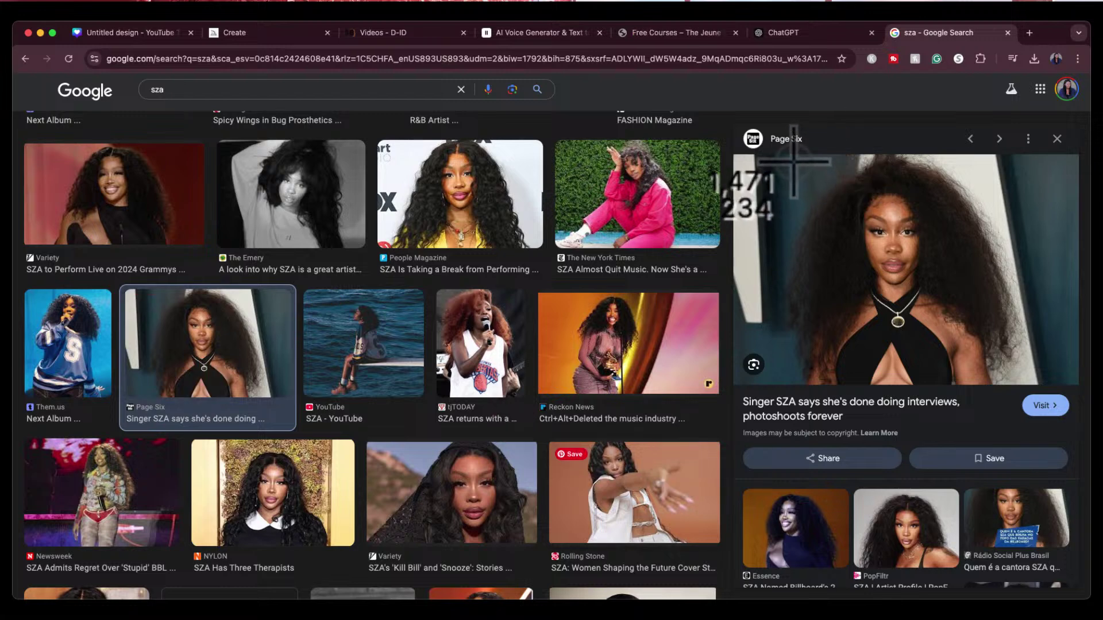
left_click_drag(787, 161, 1028, 363)
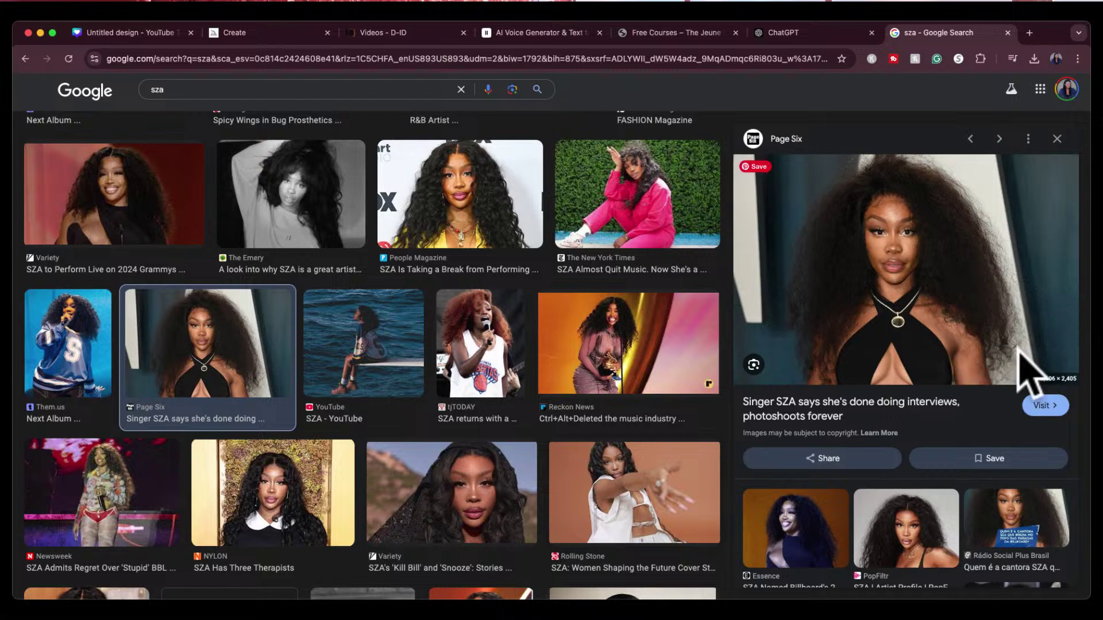
Attach the captured portrait to the Midjourney desk-girl prompt as a reference image and generate the pictures.
left_click(266, 32)
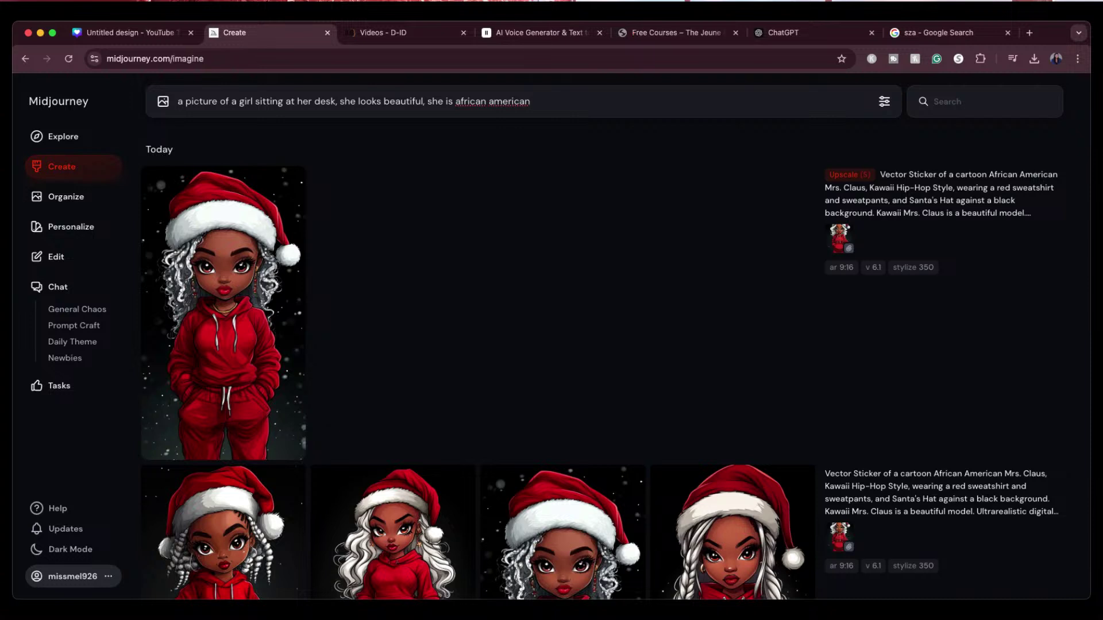
left_click_drag(315, 74, 176, 150)
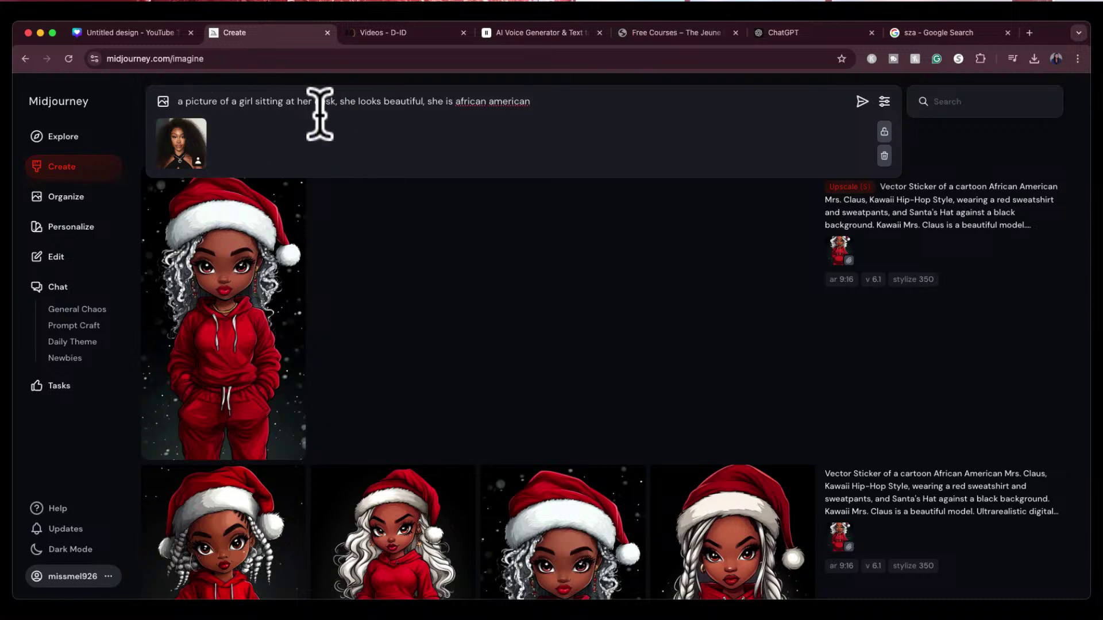
left_click(556, 104)
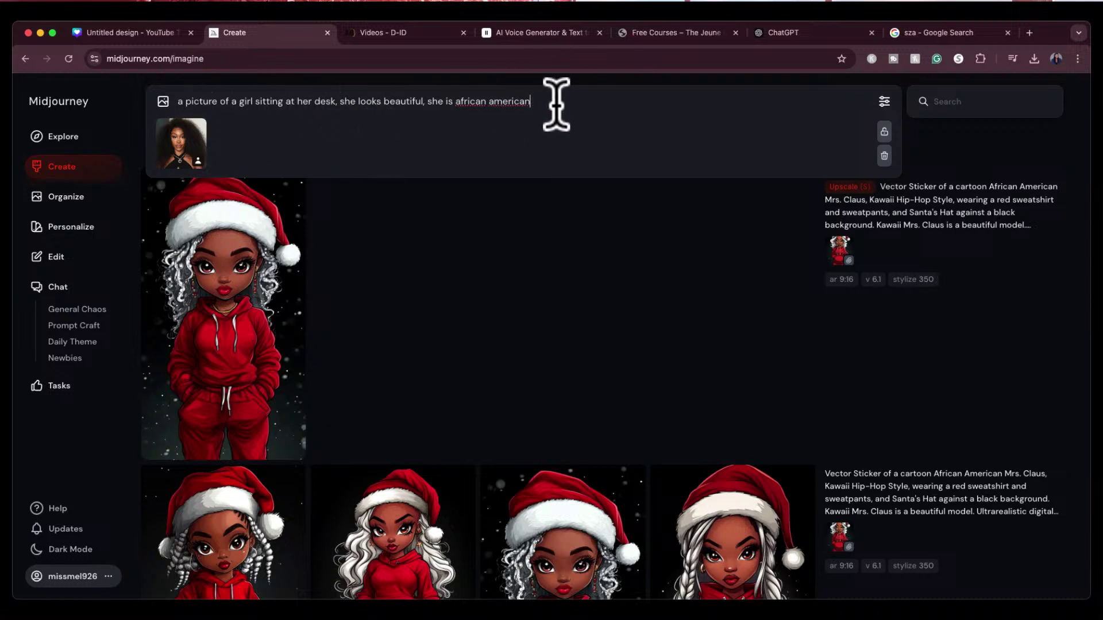
key("Return")
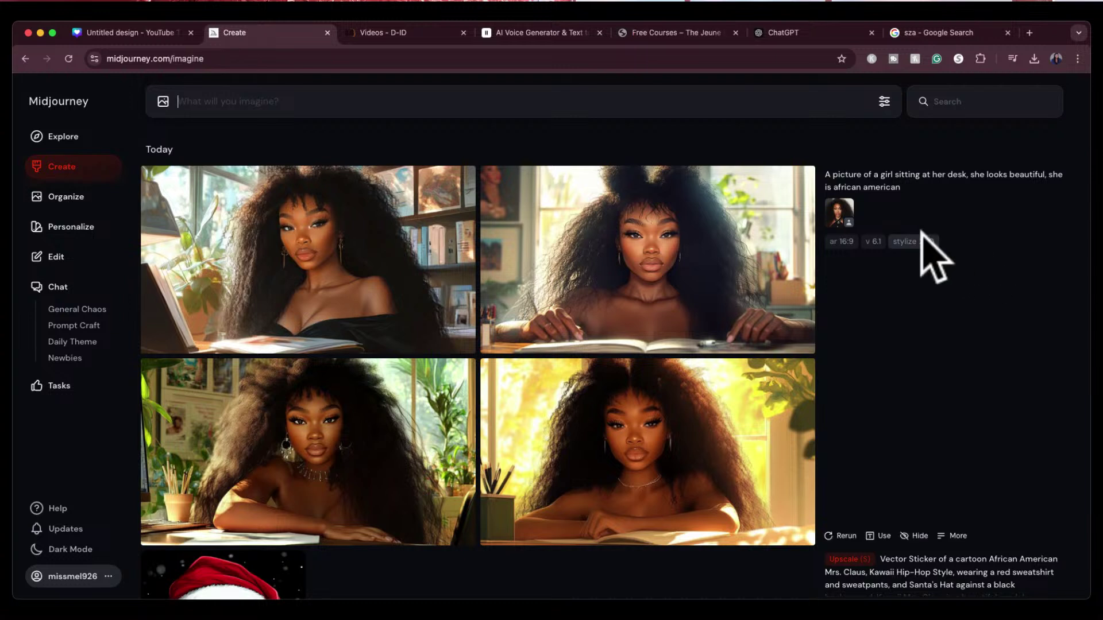
Add the reference portrait to the empty prompt and compare its enlarged view with the generated image featuring a pencil pot.
left_click_drag(409, 201, 837, 209)
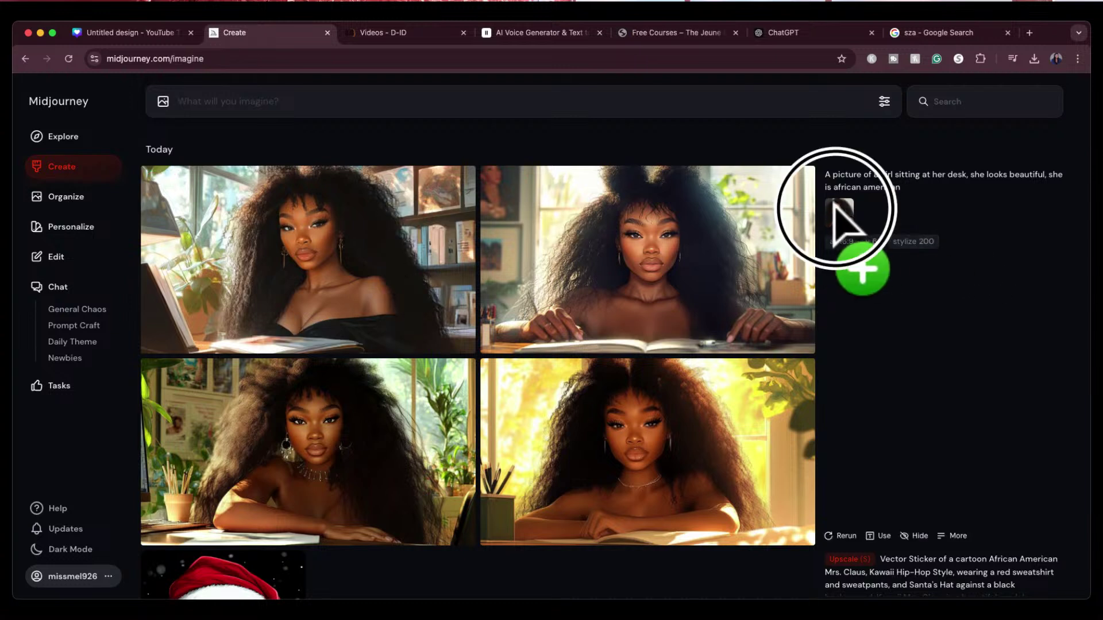
left_click(177, 141)
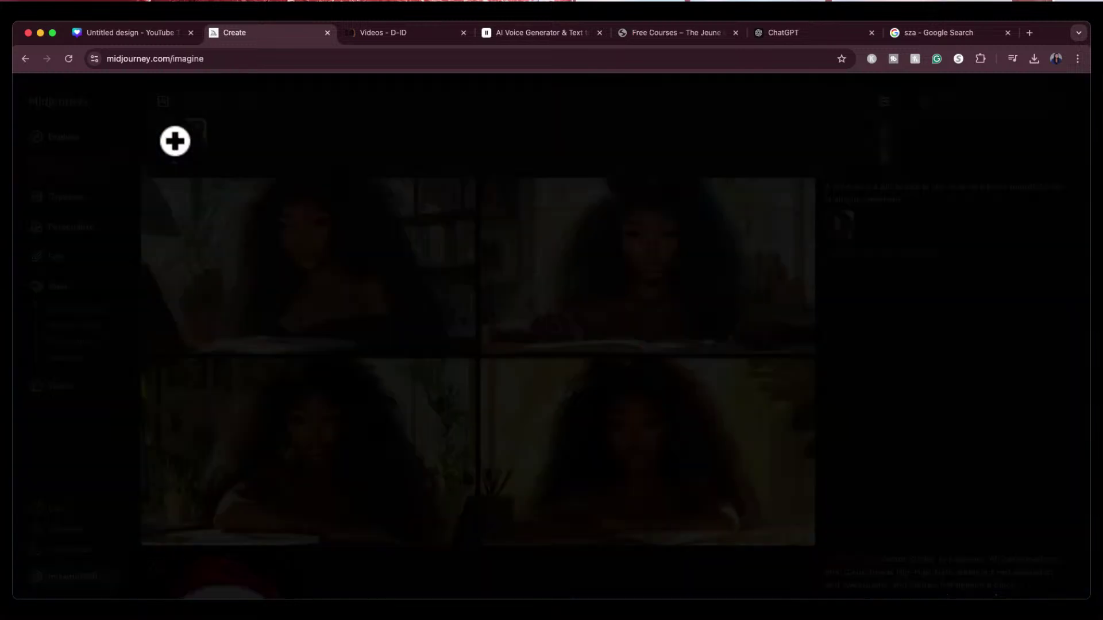
left_click(356, 298)
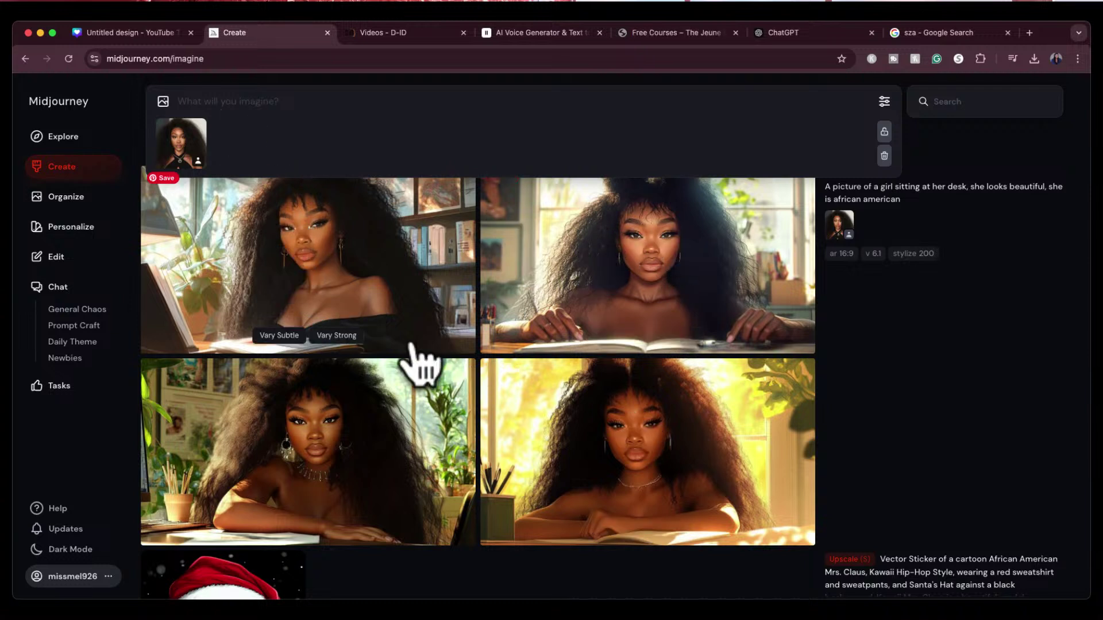
left_click(379, 435)
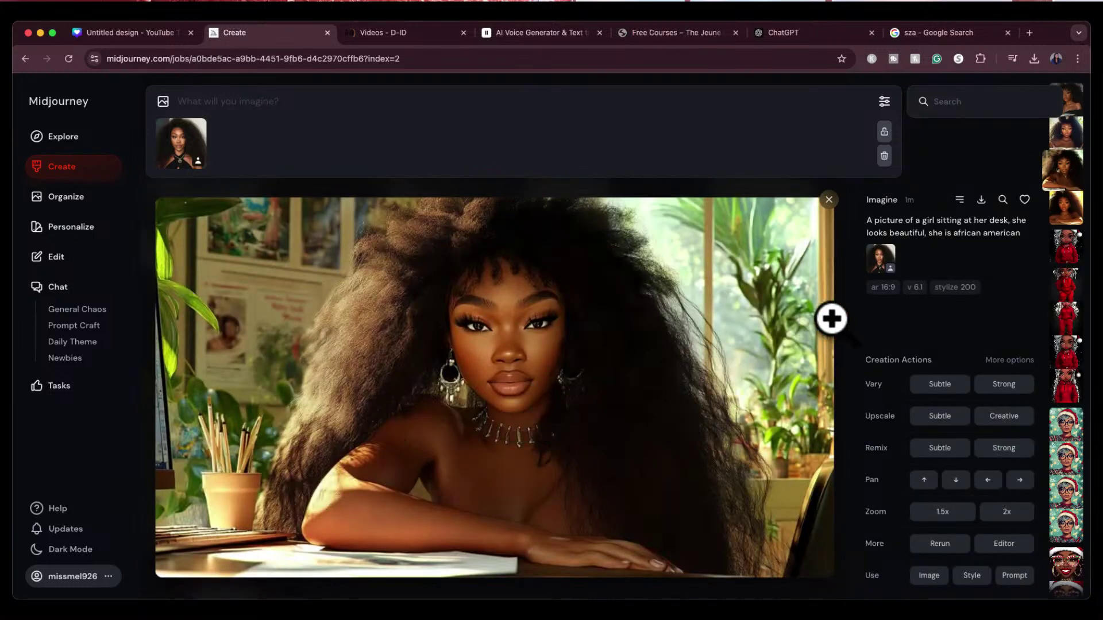
View the reference portrait attached to the generated image's prompt at enlarged size, and close it.
left_click(873, 256)
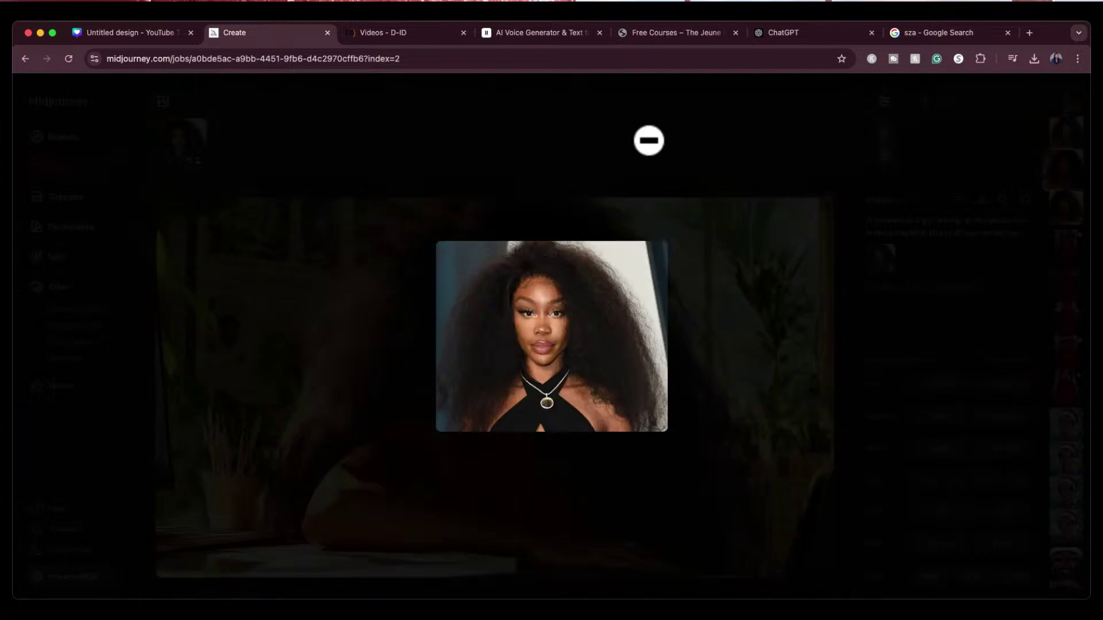
left_click(648, 141)
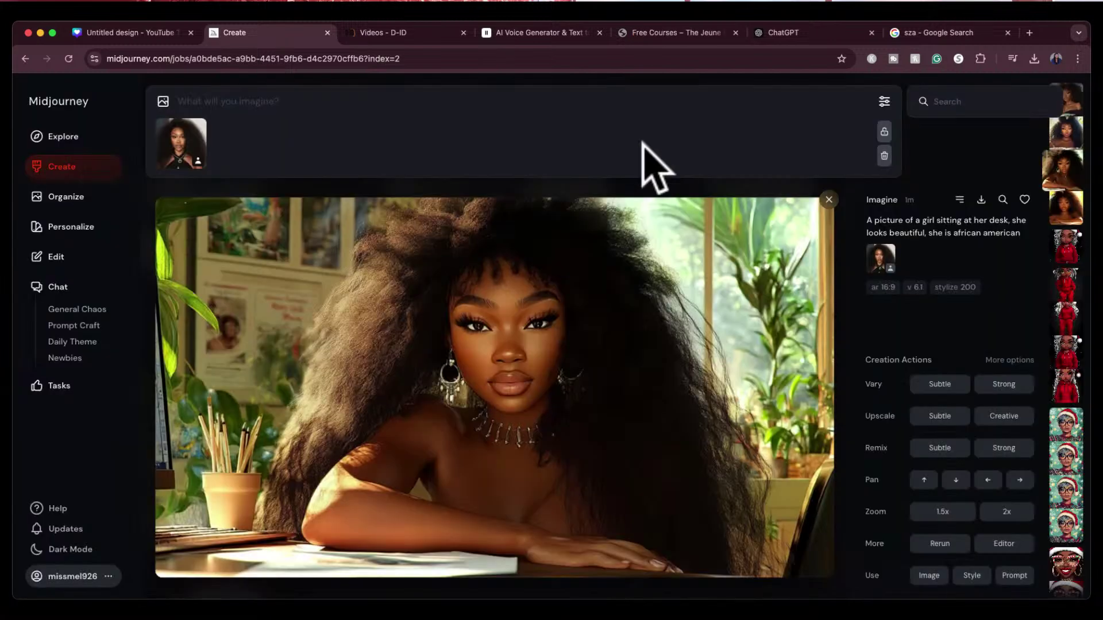
Switch to the Canva design, search its apps for "d-id" and open D-ID AI Presenters.
left_click(148, 37)
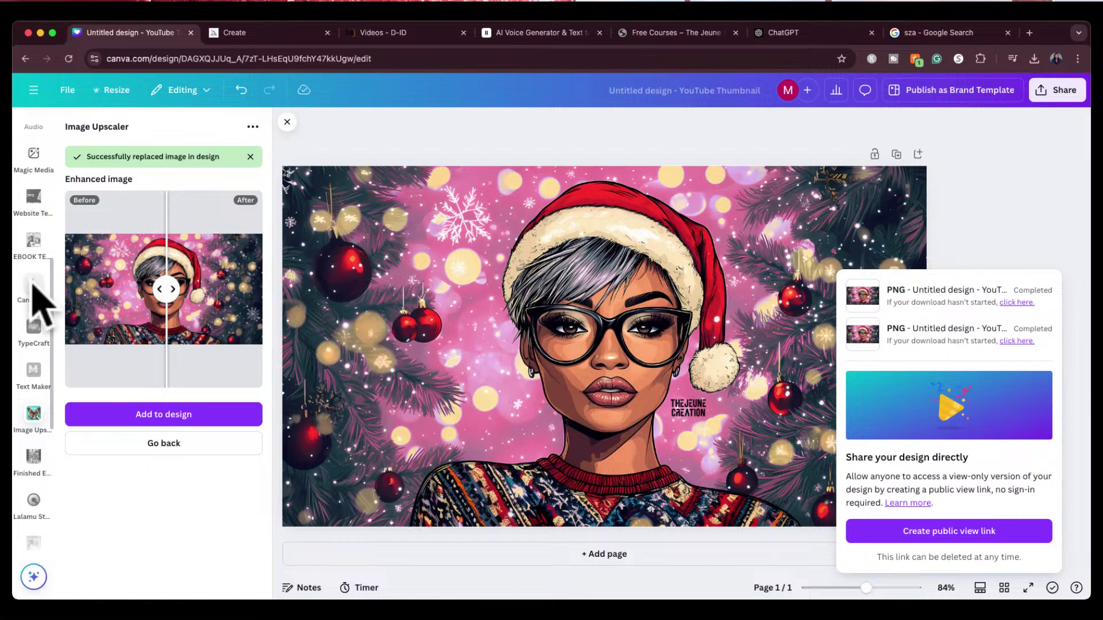
scroll(37, 296, "up", 8)
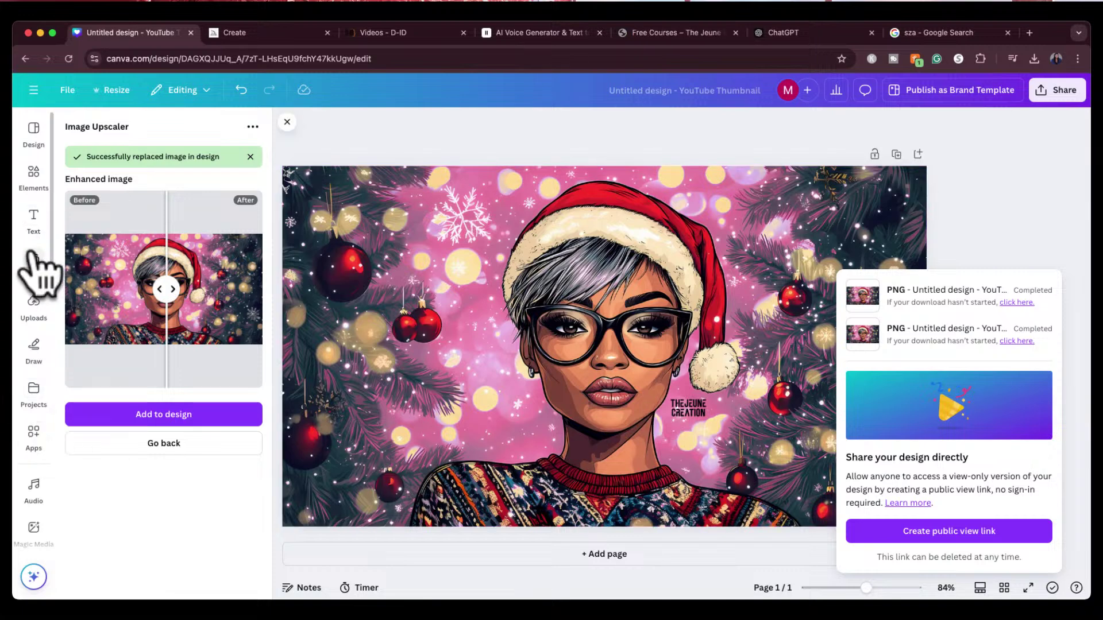
left_click(34, 437)
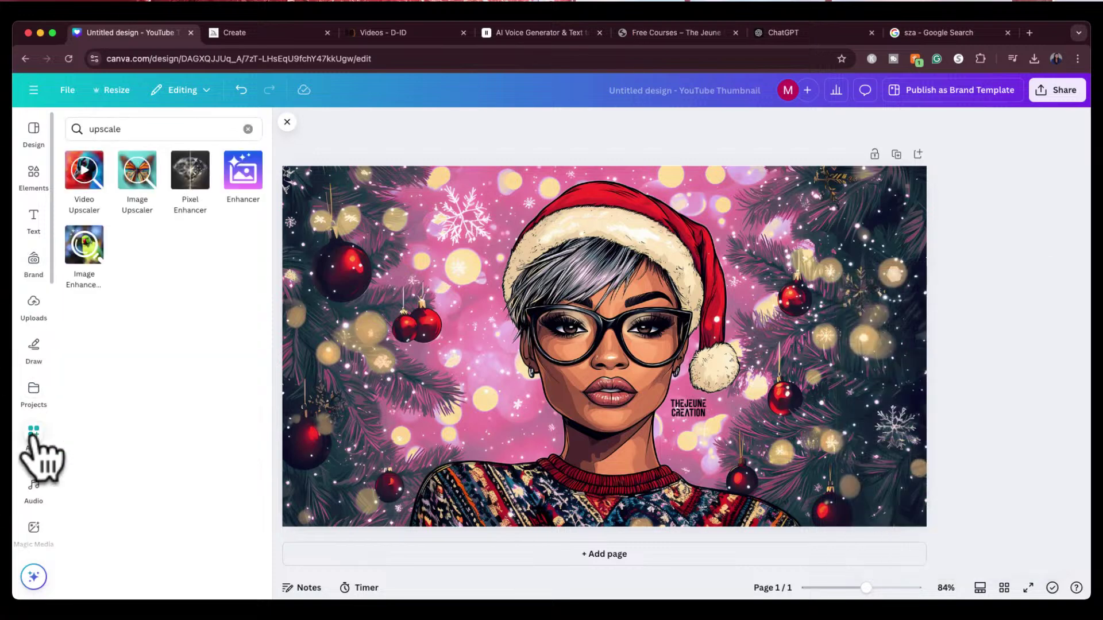
left_click(248, 128)
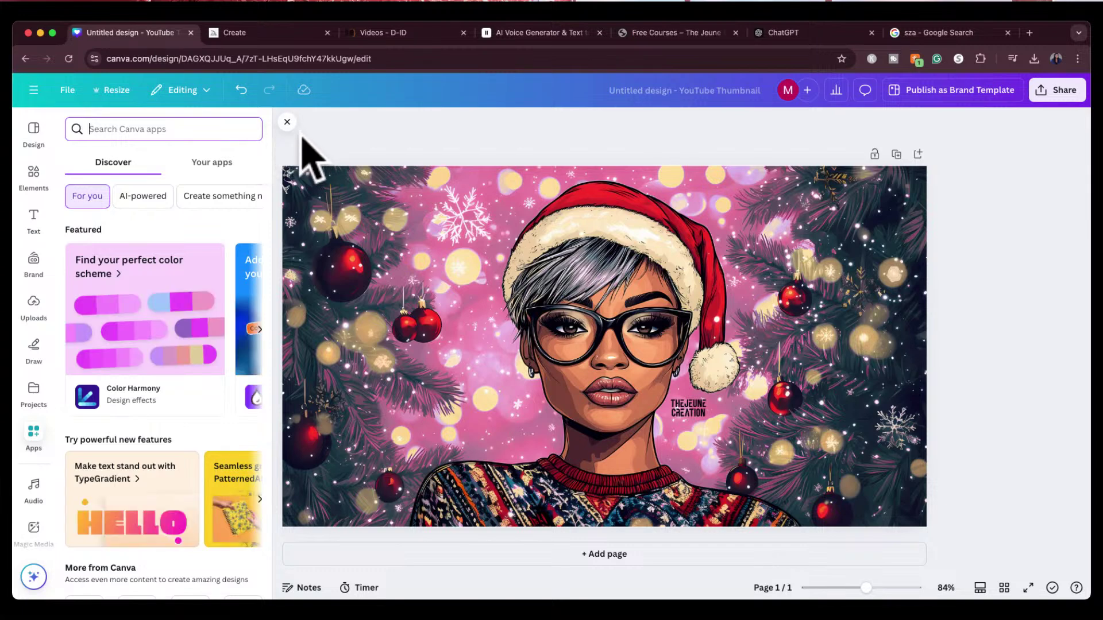
type("d-id")
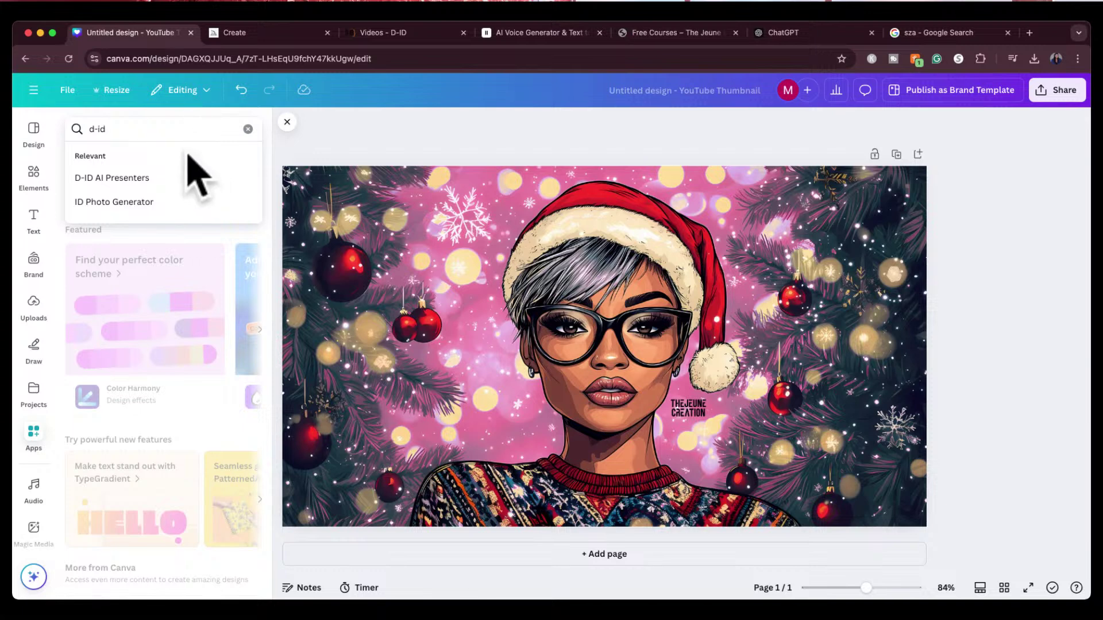
left_click(174, 179)
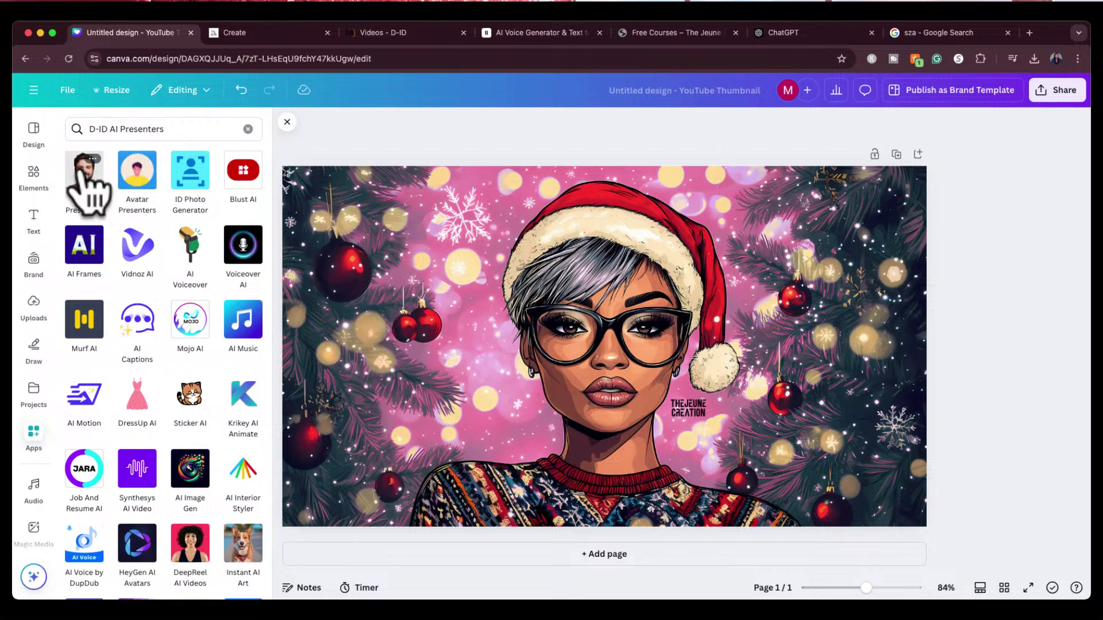
left_click(85, 185)
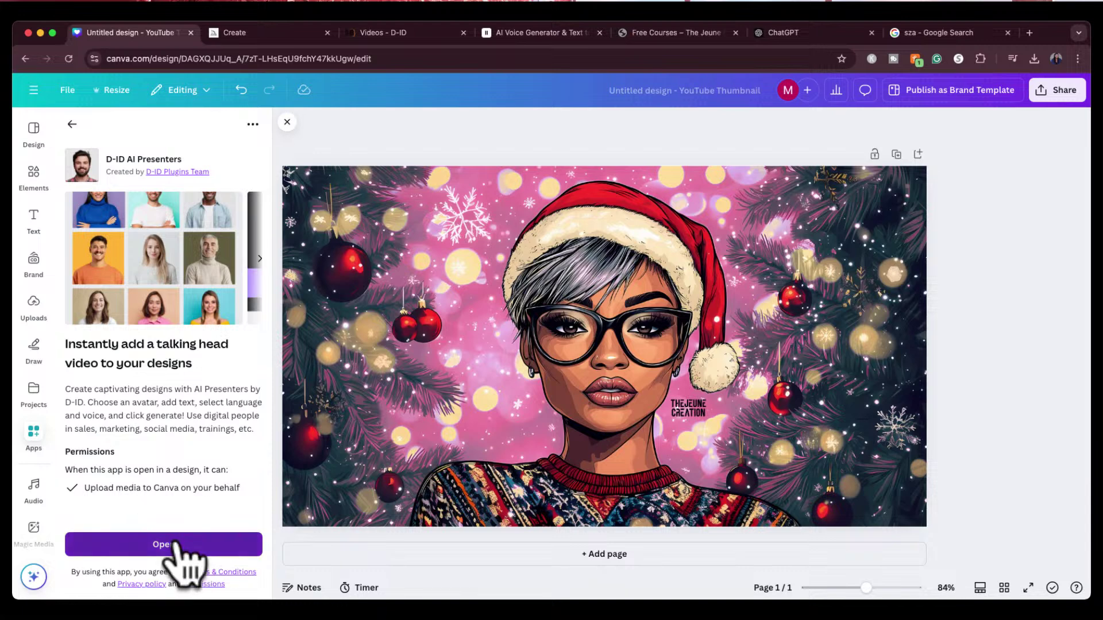
left_click(172, 544)
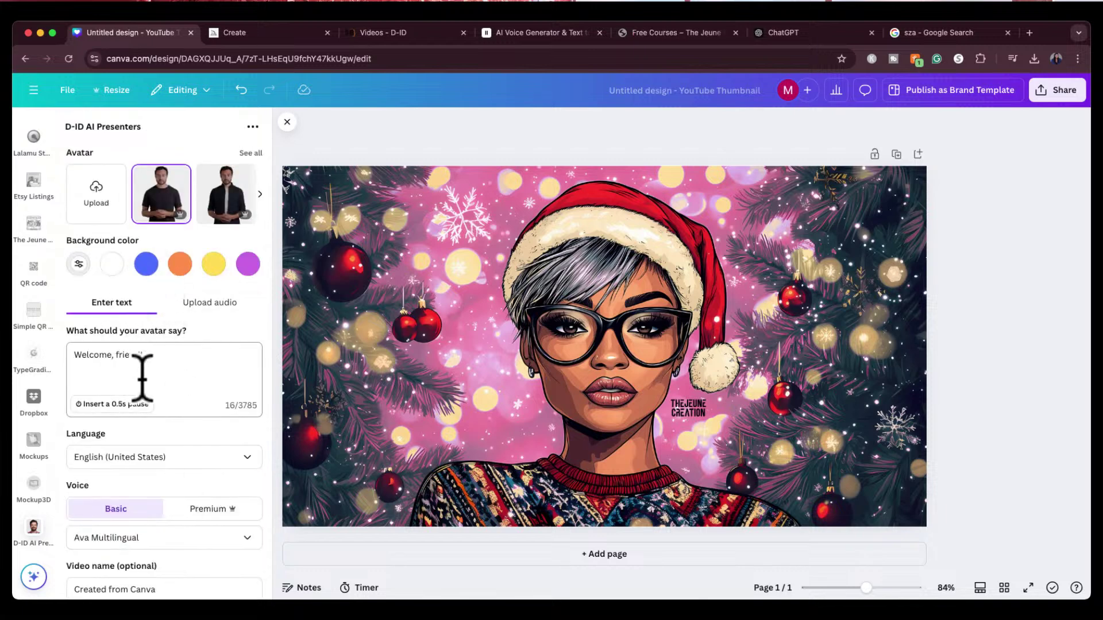
Connect the existing D-ID account to the D-ID AI Presenters app.
scroll(142, 379, "down", 4)
scroll(142, 379, "up", 4)
scroll(142, 379, "down", 3)
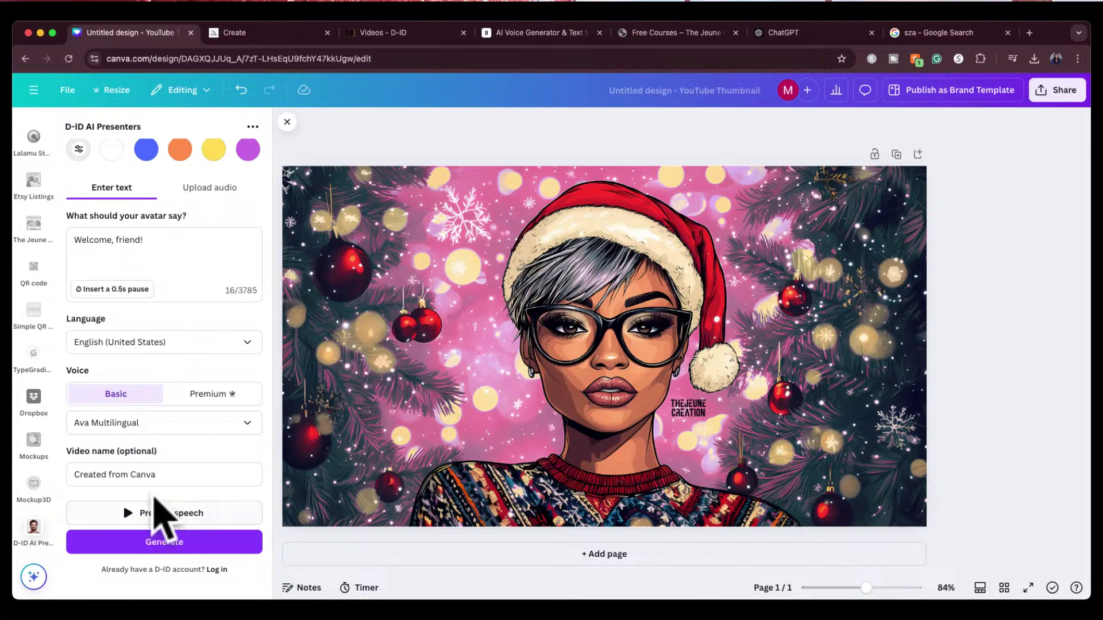
left_click(217, 570)
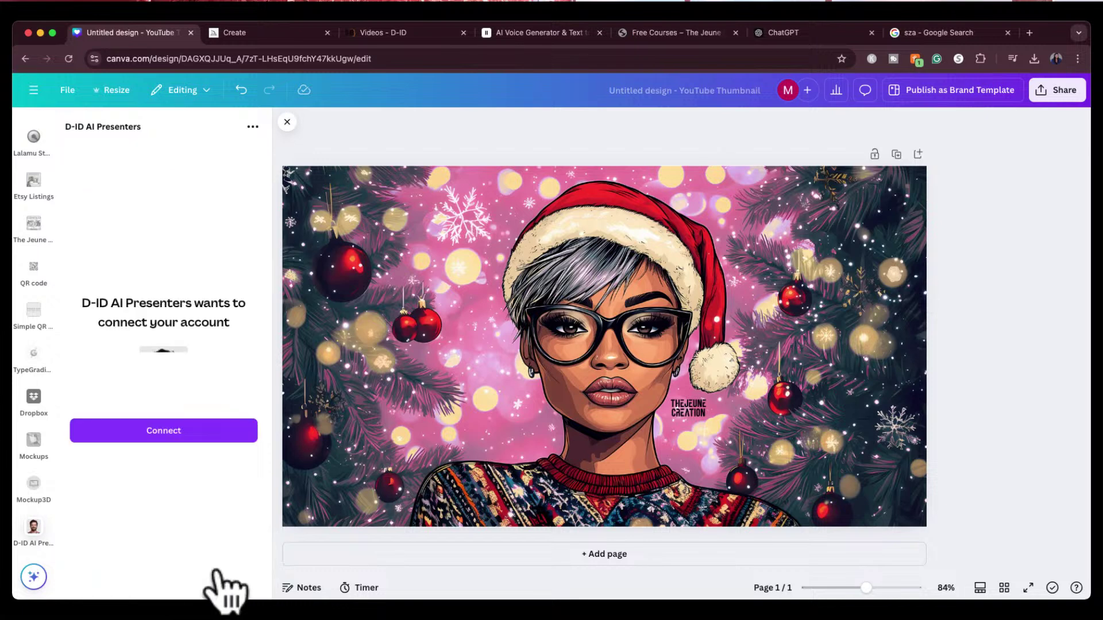
left_click(170, 430)
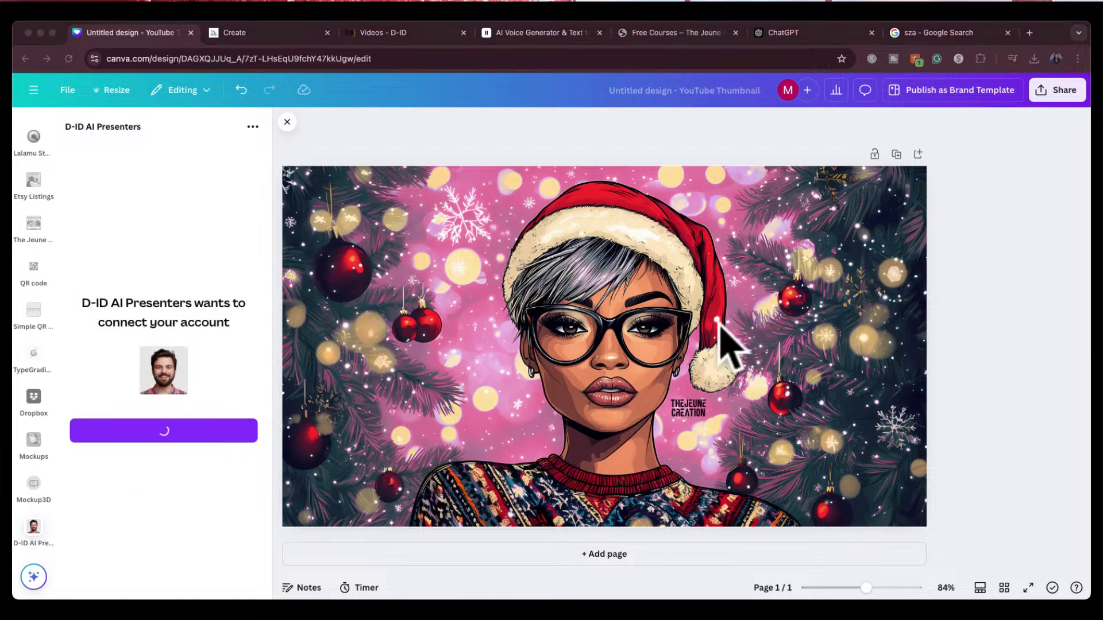
left_click(983, 248)
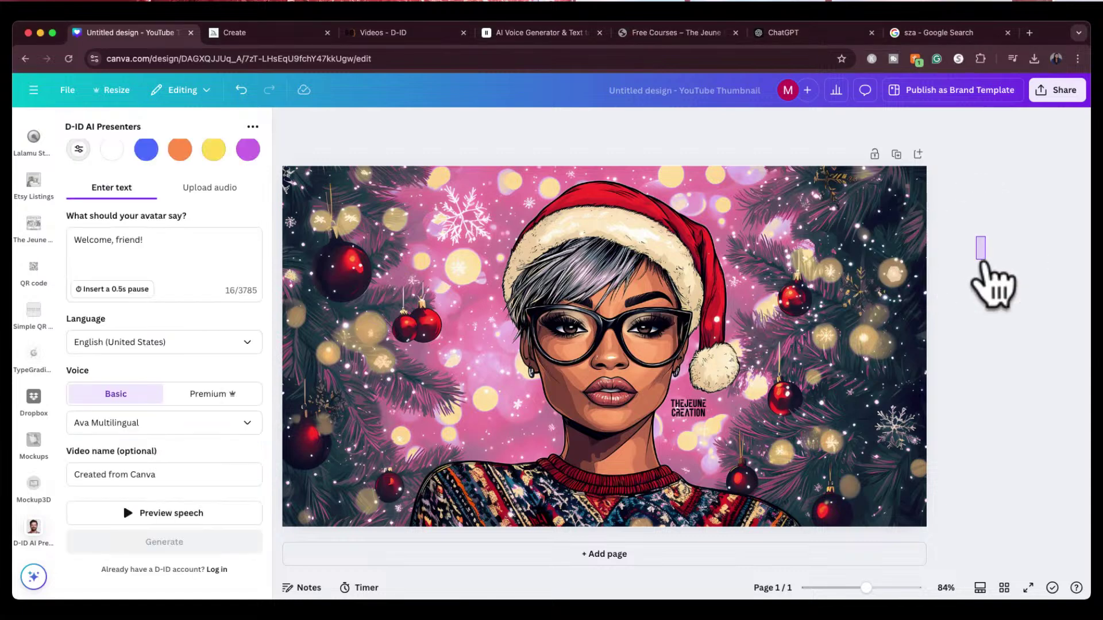
Review the presenter options and browse the account's own avatars without choosing a different one.
scroll(204, 482, "down", 4)
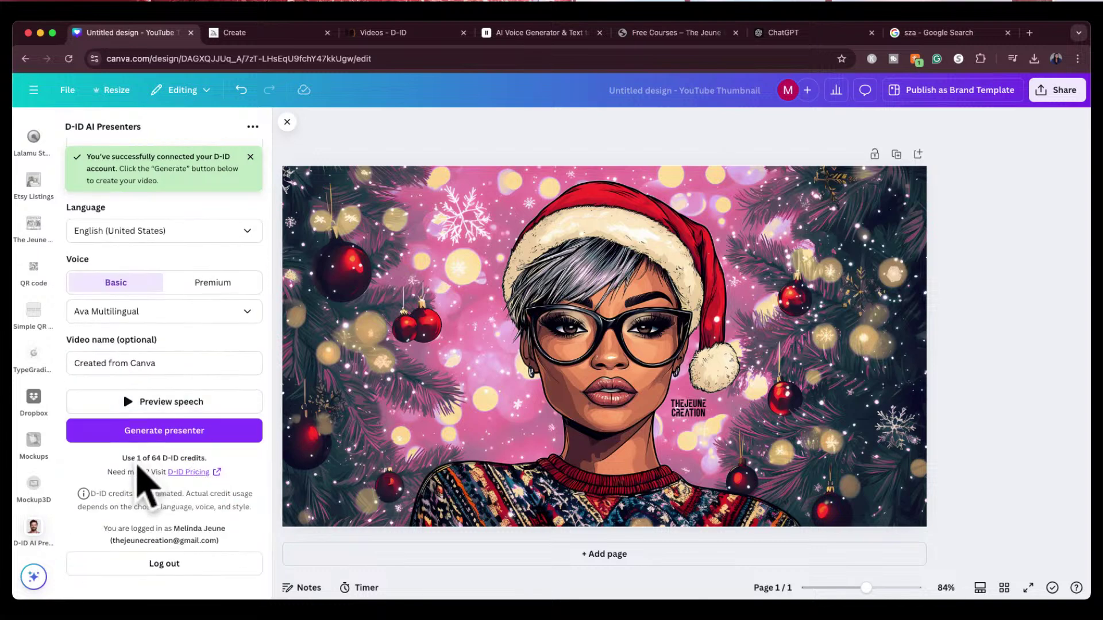
scroll(164, 488, "up", 3)
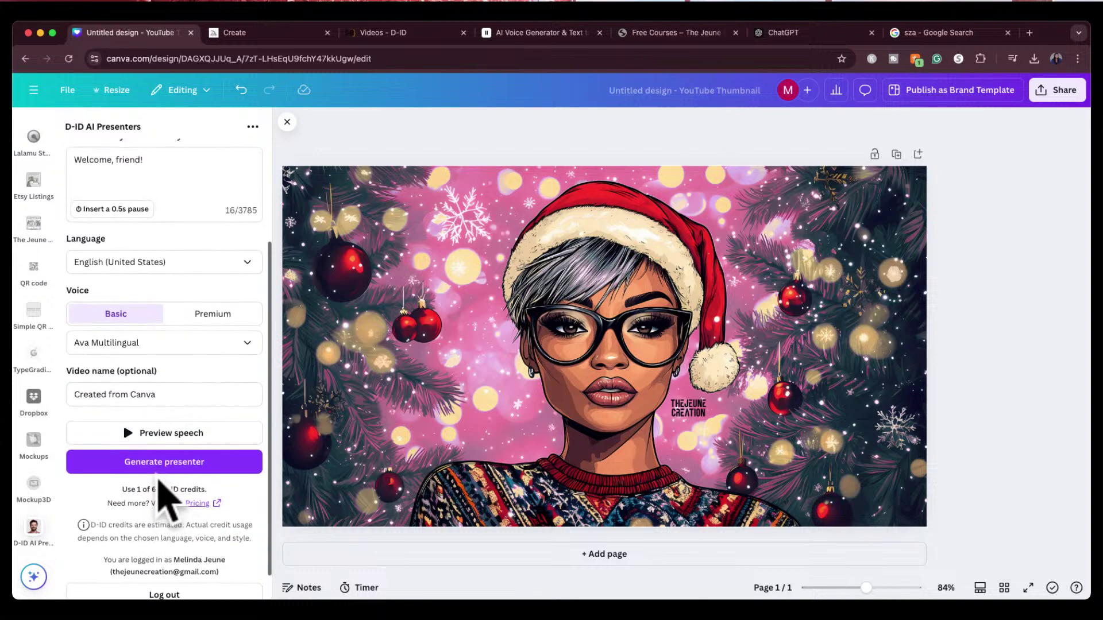
scroll(158, 485, "up", 3)
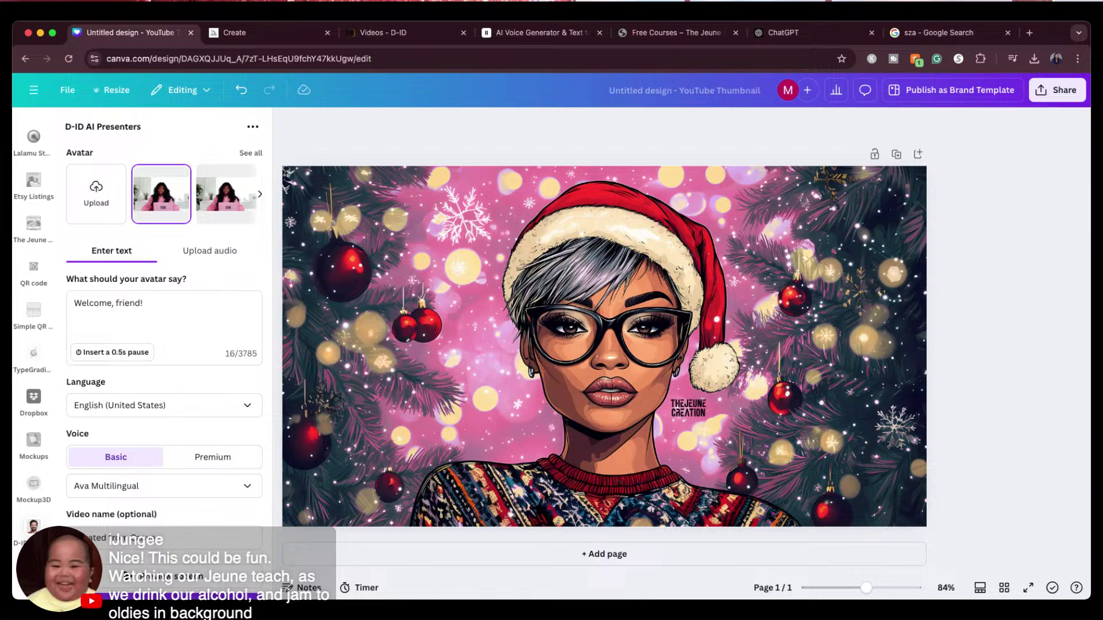
left_click(248, 153)
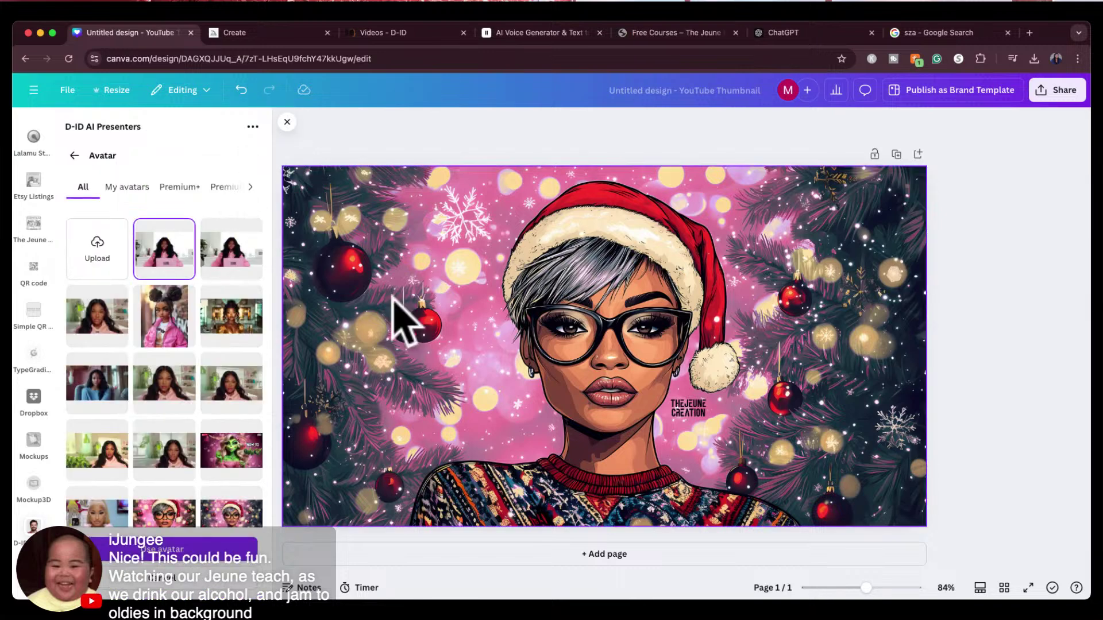
left_click(450, 319)
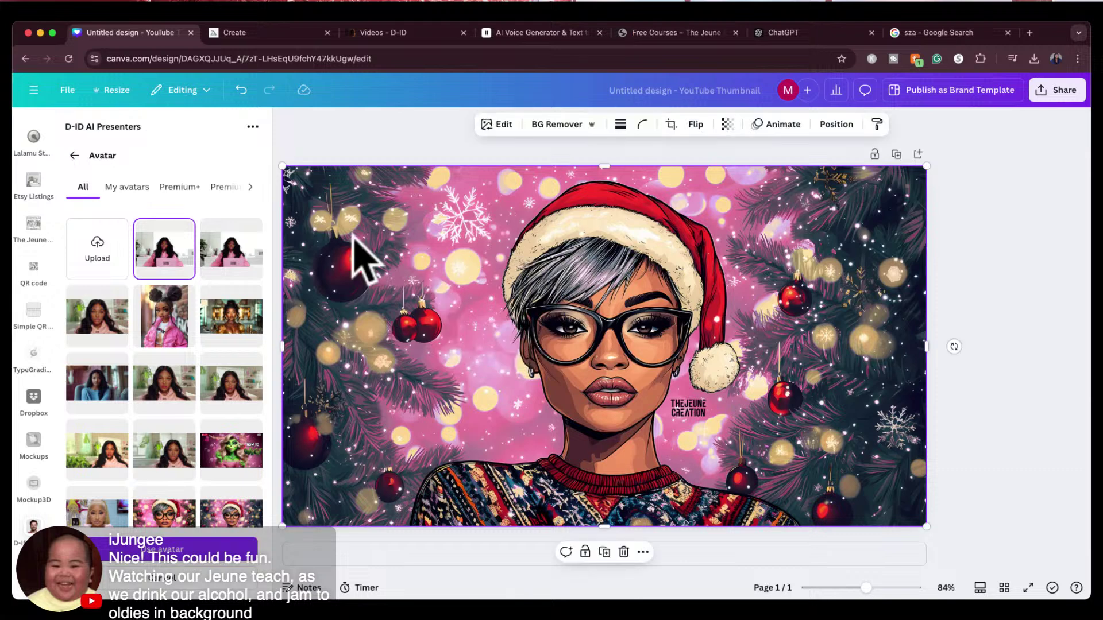
left_click(128, 187)
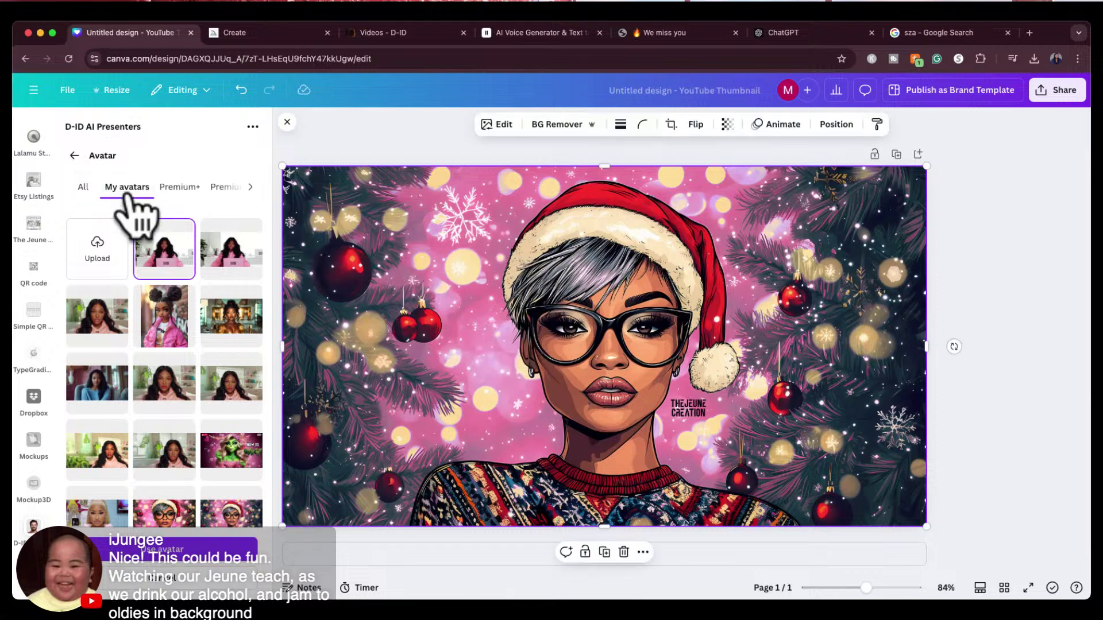
left_click(75, 156)
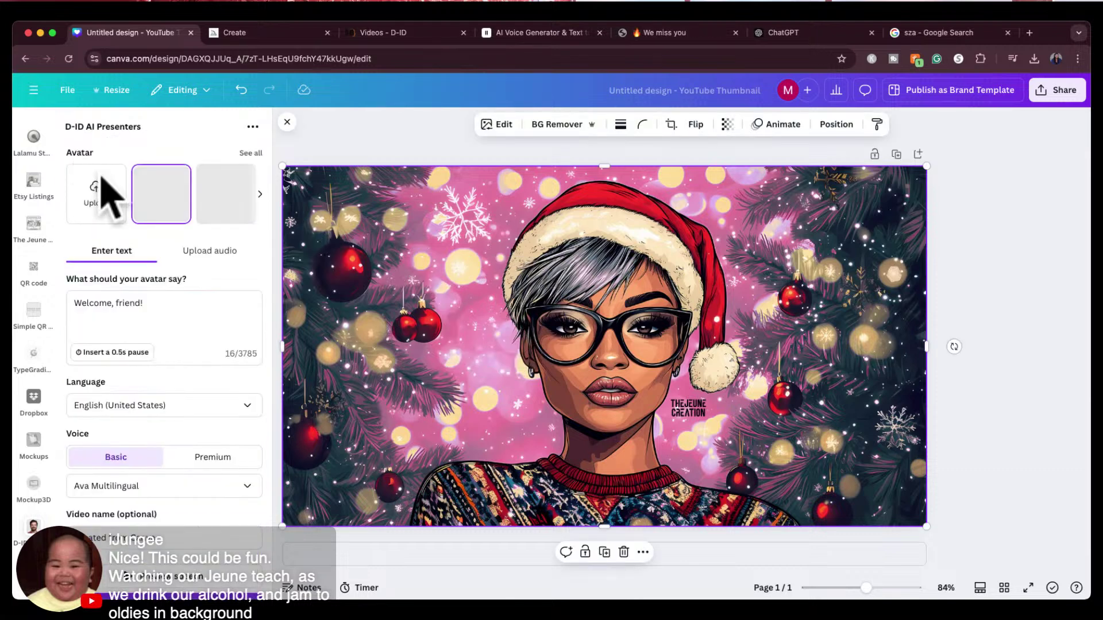
Generate a presenter video of the pink-hoodie laptop avatar saying "Welcome, friend!" and delete the clip from the design.
scroll(133, 299, "up", 1)
triple_click(153, 304)
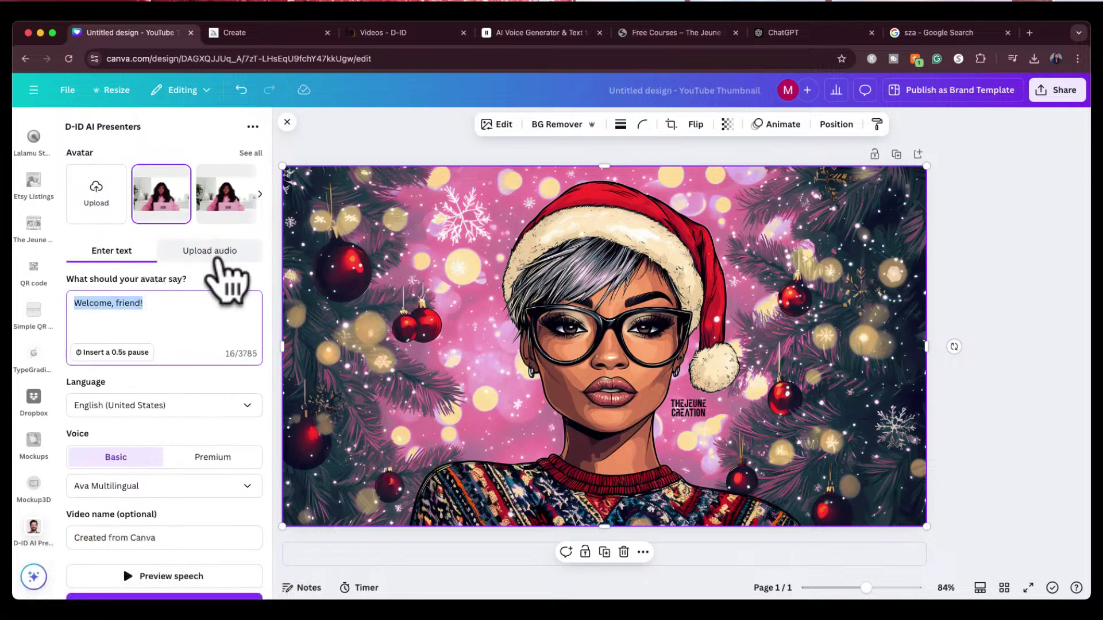
scroll(180, 362, "down", 3)
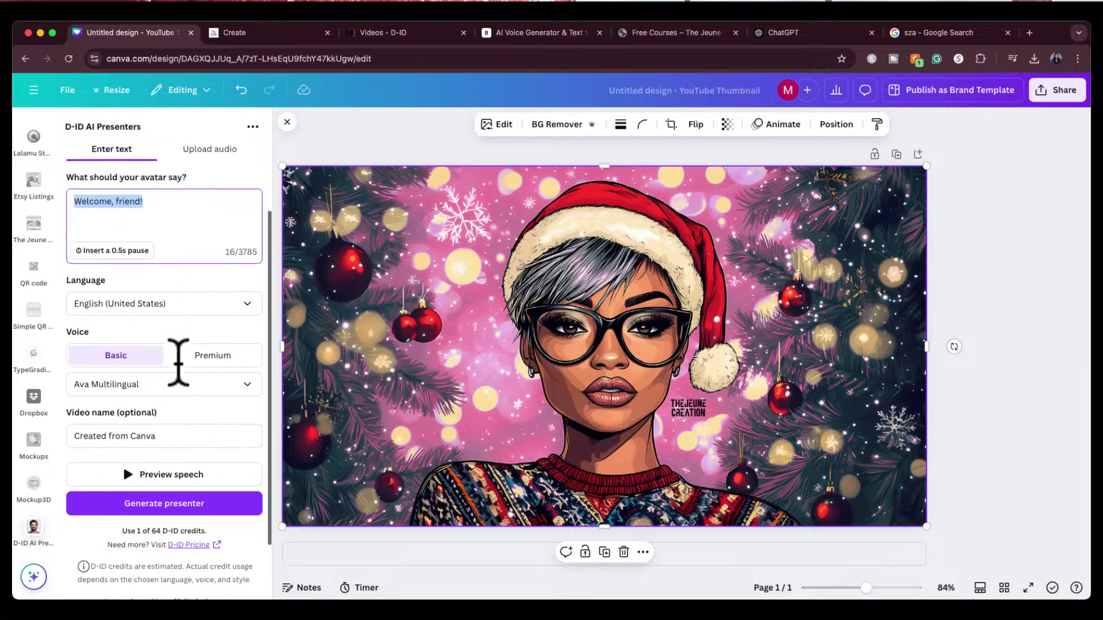
scroll(161, 474, "down", 2)
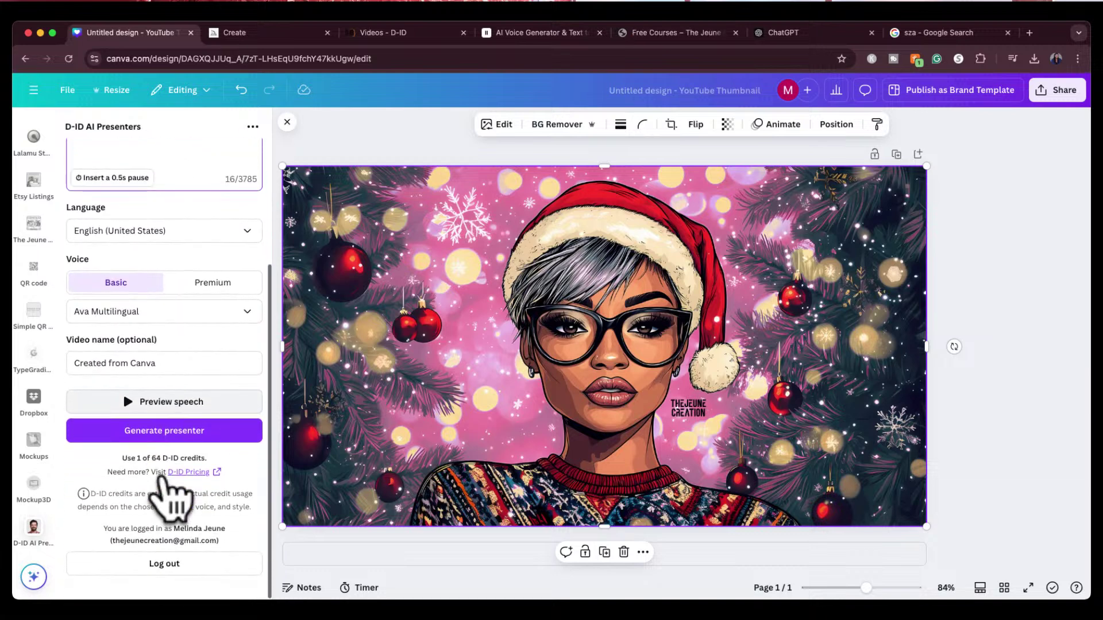
scroll(167, 488, "up", 5)
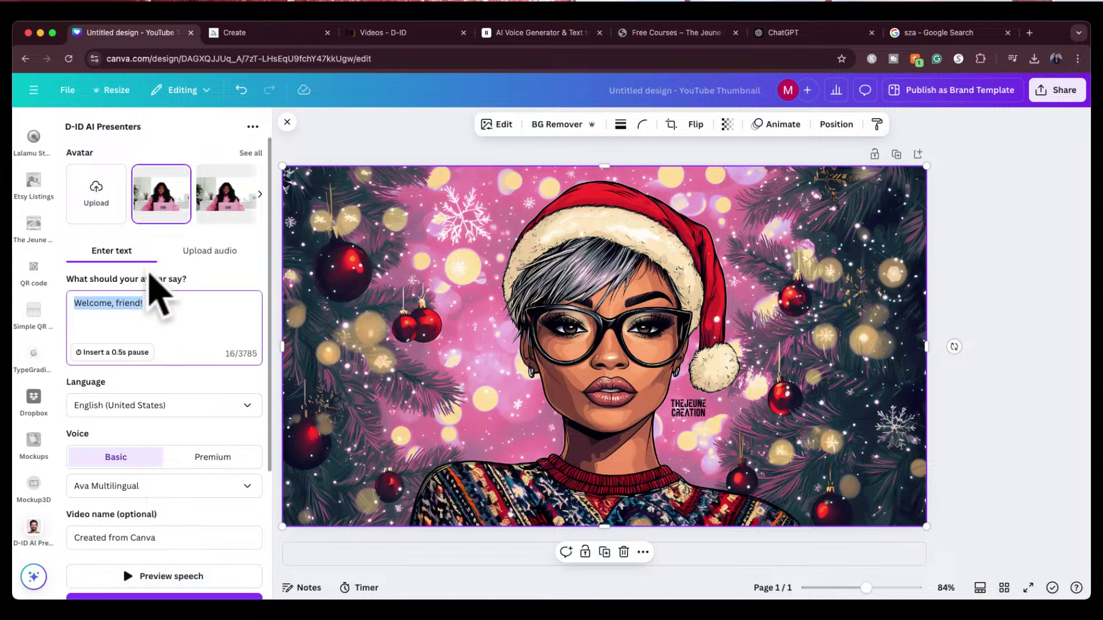
scroll(163, 373, "down", 3)
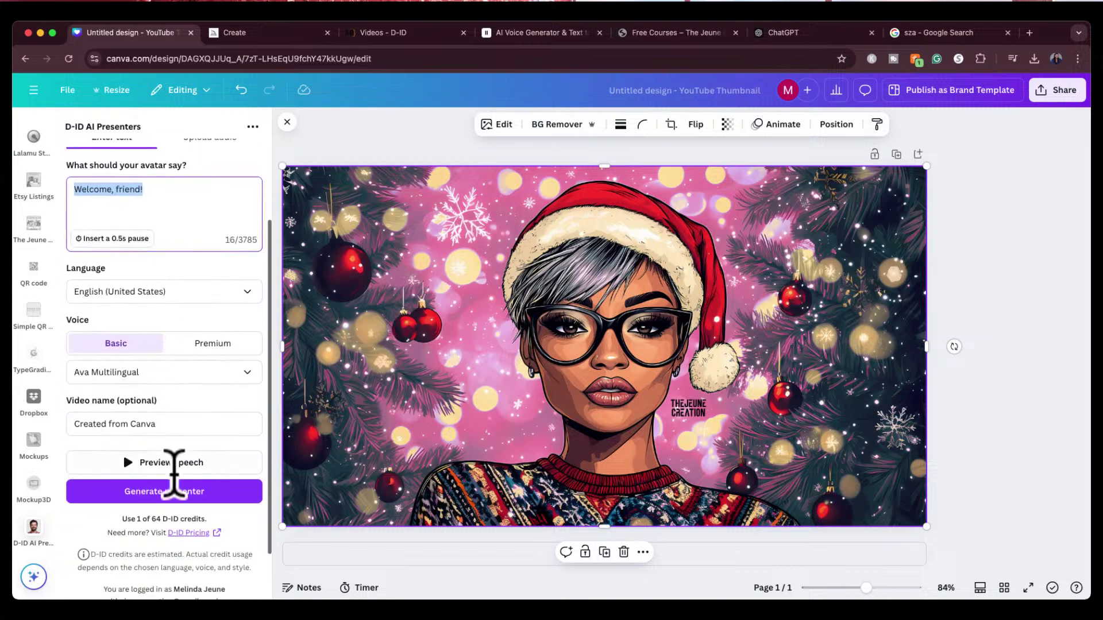
left_click(171, 492)
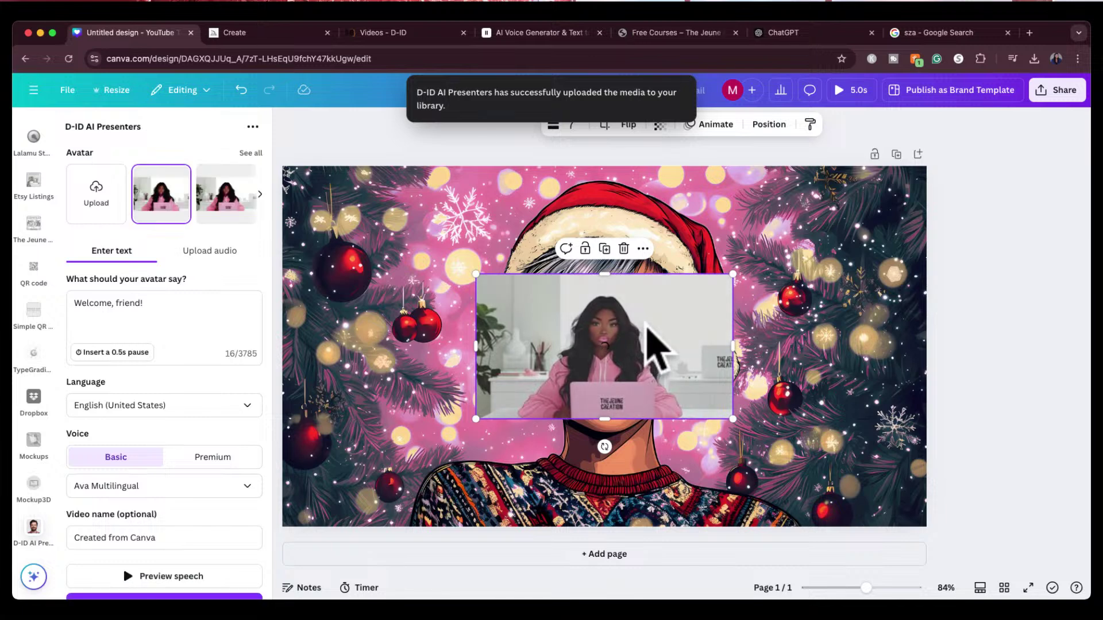
left_click_drag(649, 344, 598, 337)
key("Delete")
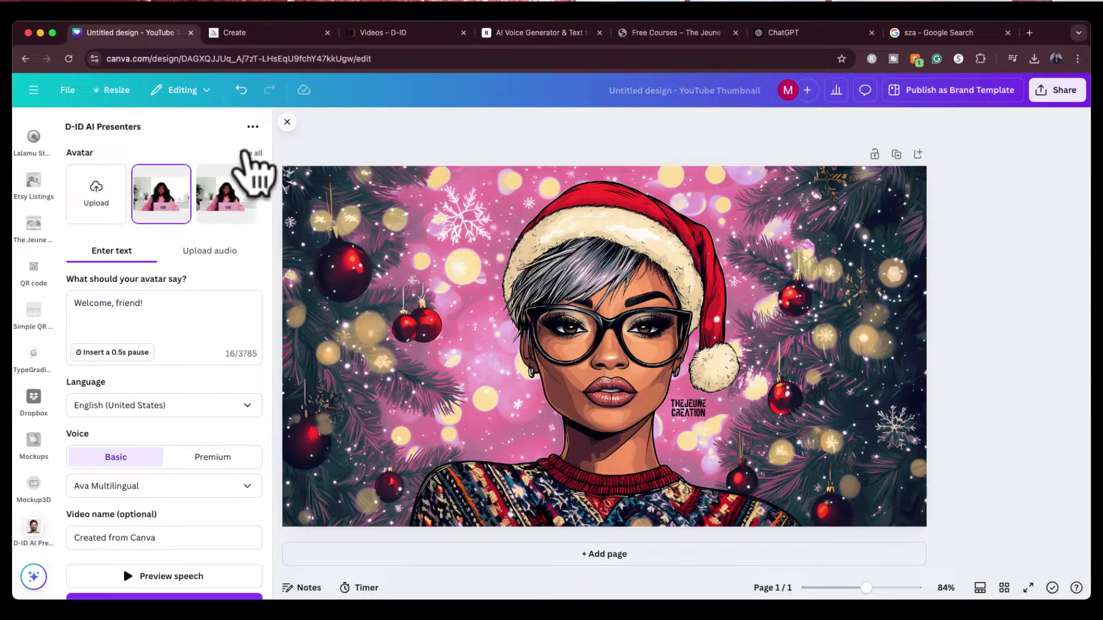
Choose the green Grinch-like character from the personal avatars as the presenter.
left_click(247, 153)
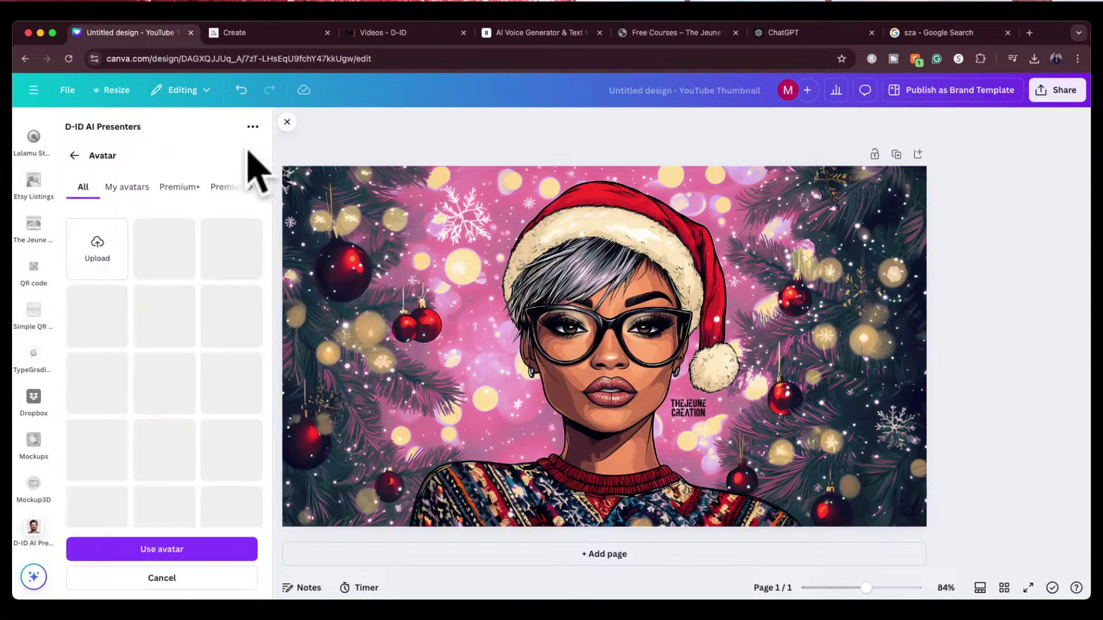
left_click(123, 188)
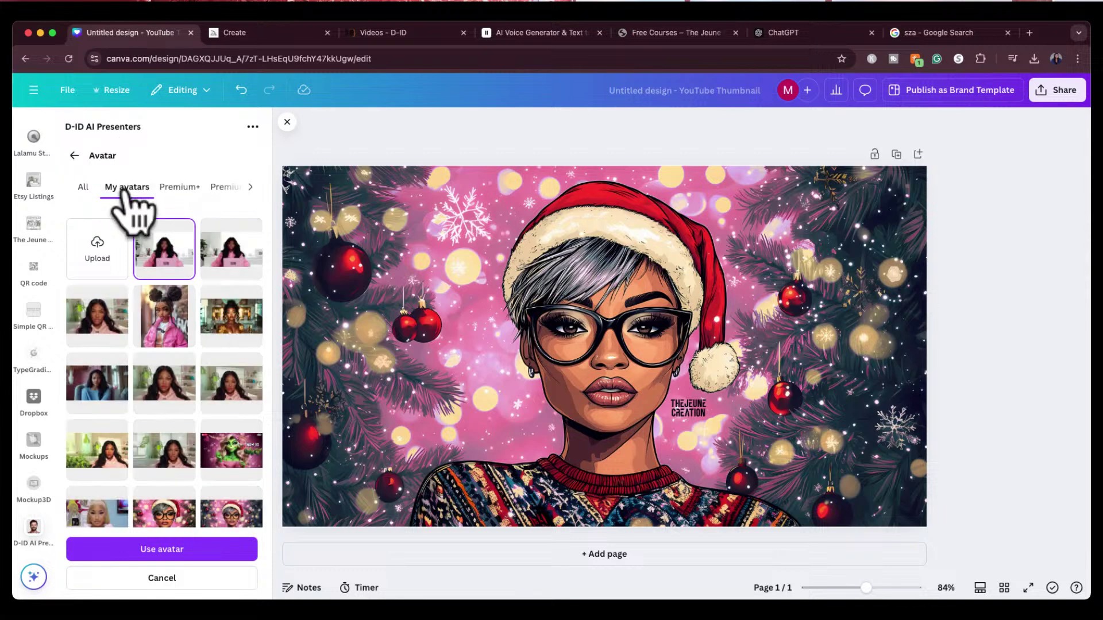
left_click(228, 456)
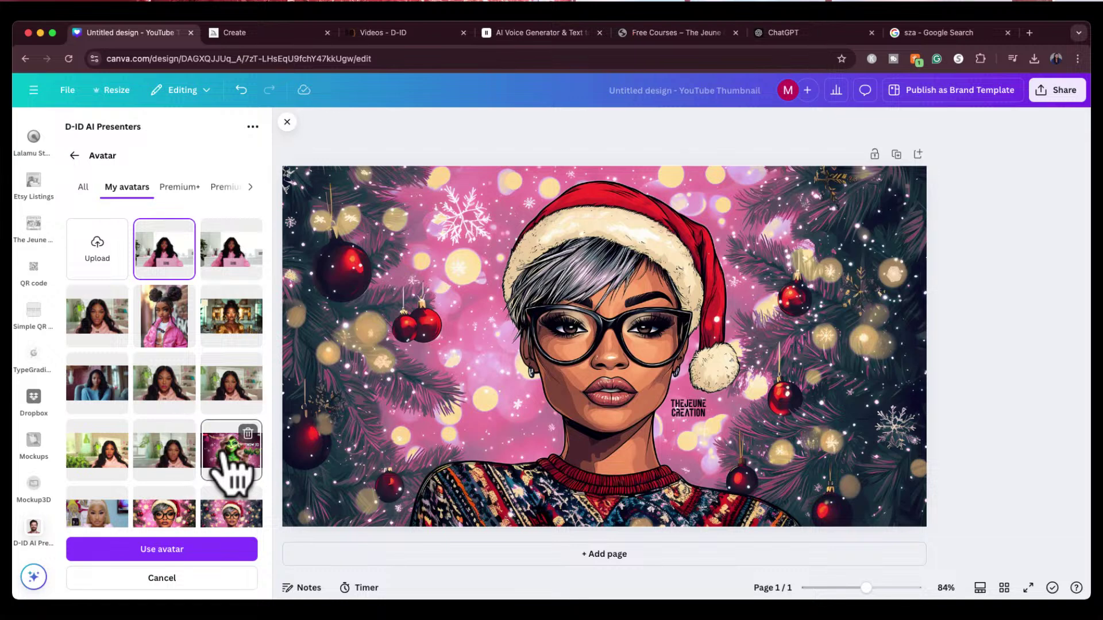
left_click(208, 551)
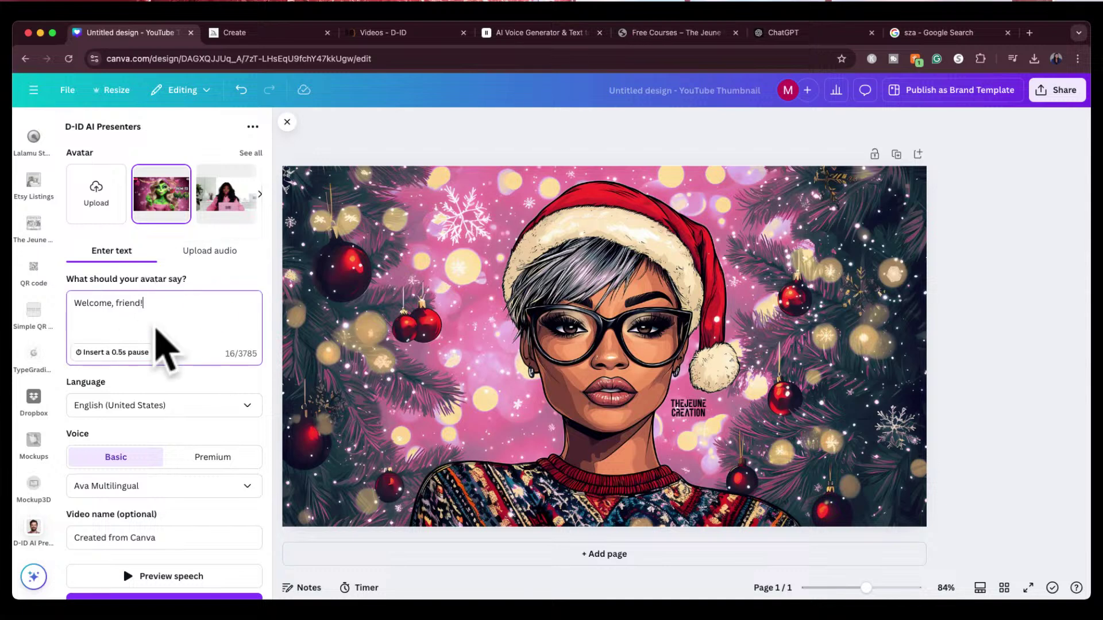
Compare the Premium and Basic voice options and preview the greeting with the Basic Ava Multilingual voice.
scroll(165, 441, "down", 3)
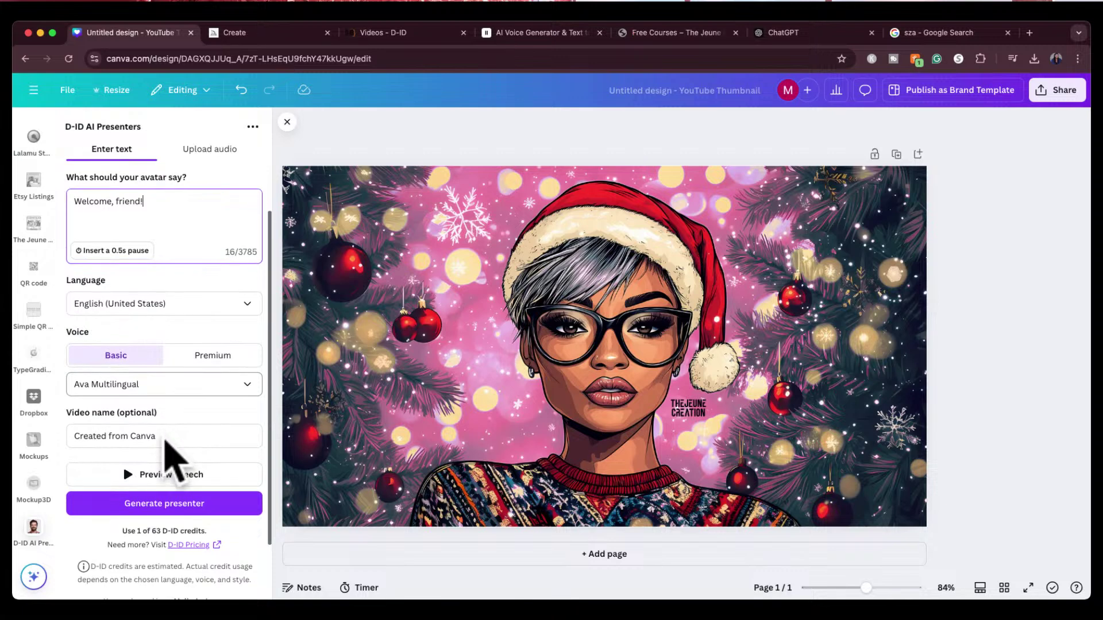
left_click(207, 359)
left_click(121, 355)
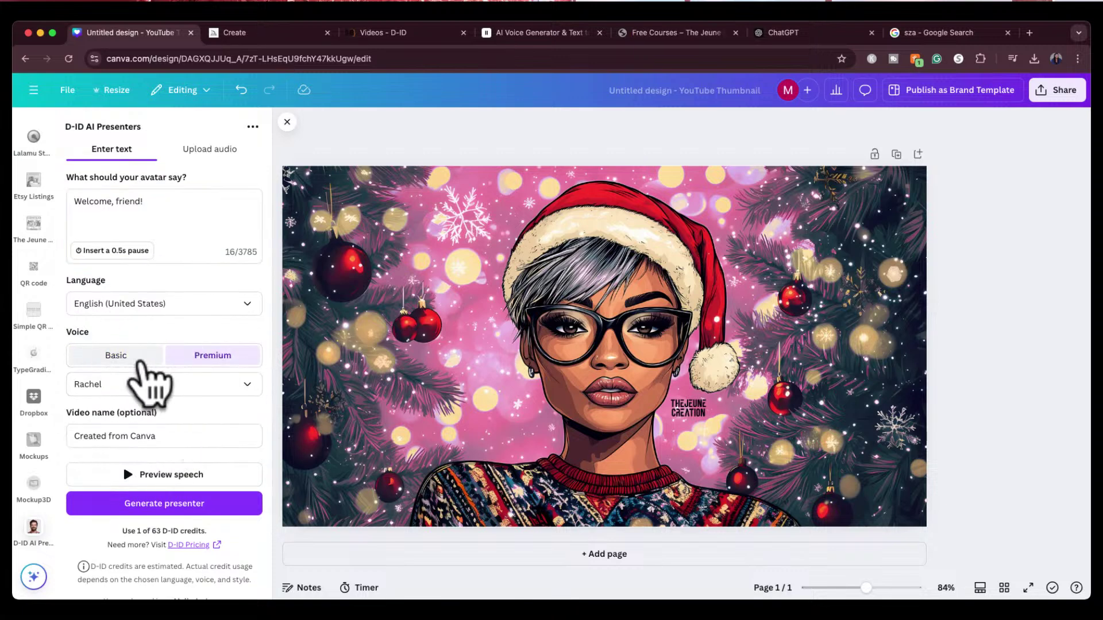
left_click(169, 384)
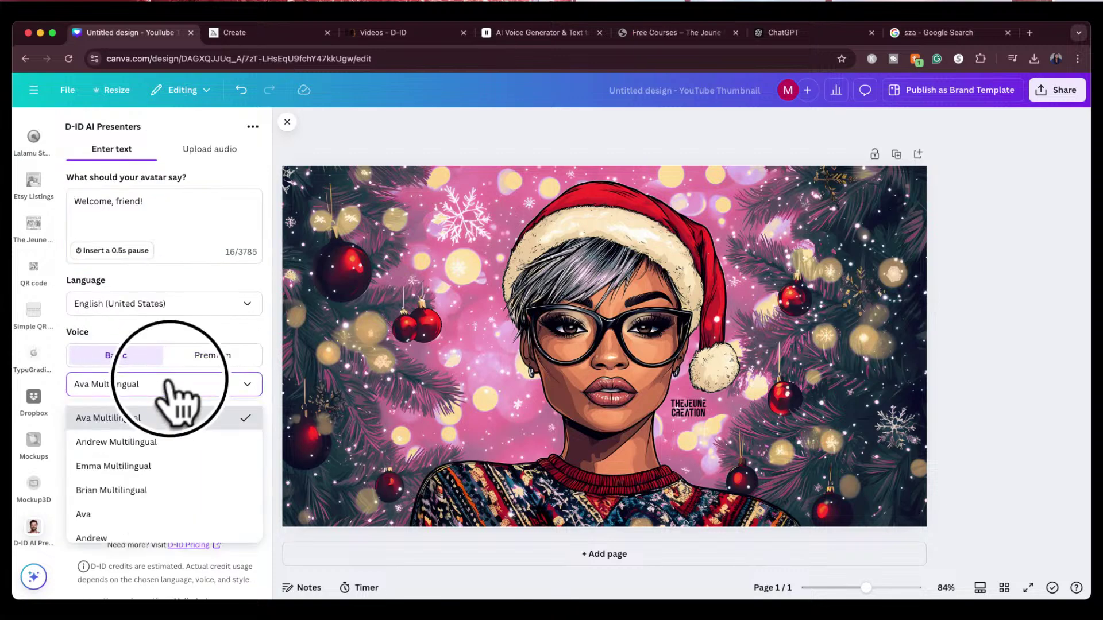
left_click(170, 383)
scroll(172, 425, "down", 2)
left_click(170, 425)
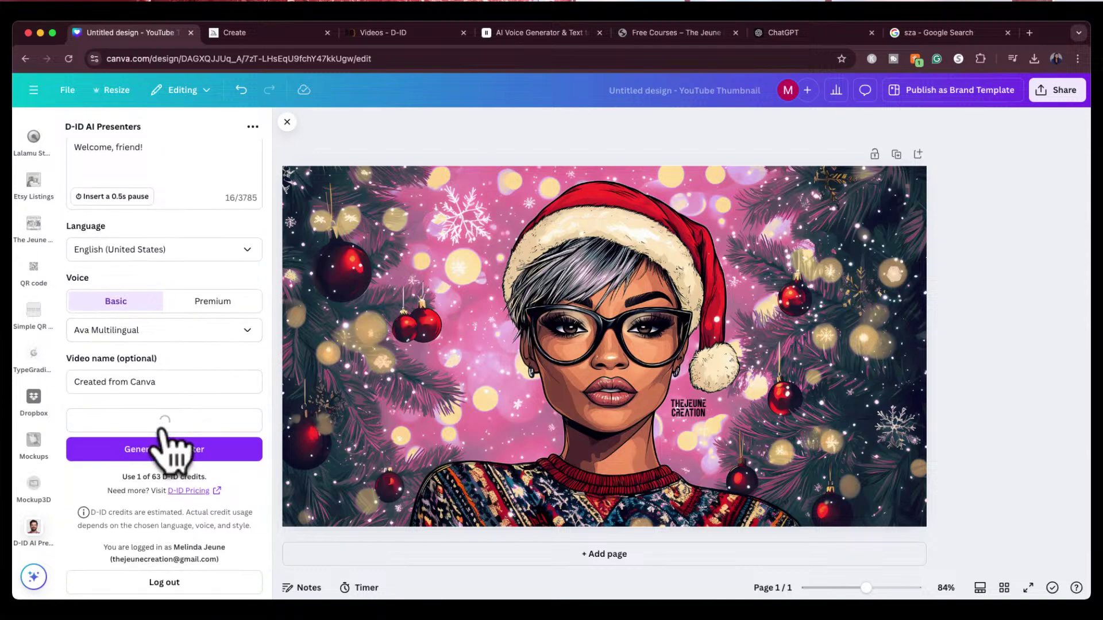
Set the presenter's Basic voice to Ava and preview the speech.
scroll(158, 443, "up", 3)
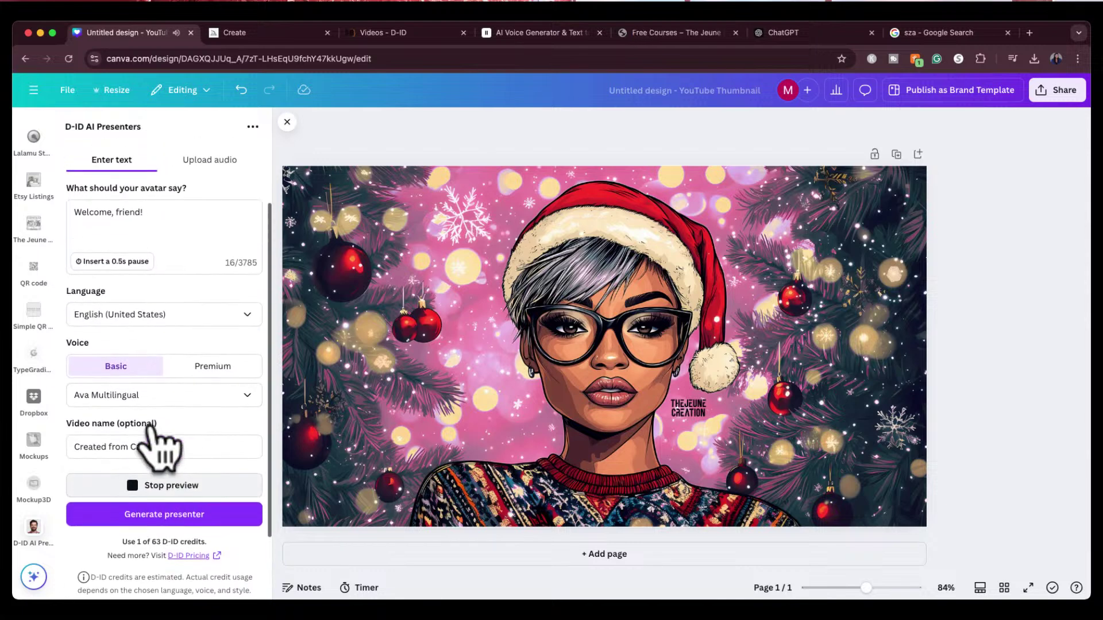
left_click(184, 407)
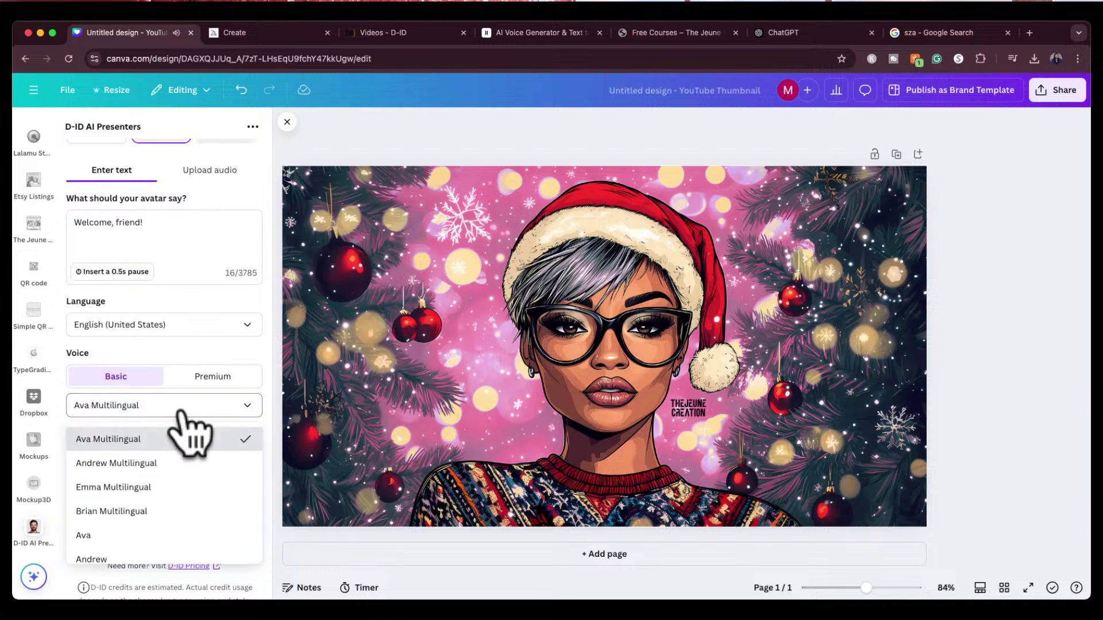
scroll(175, 494, "down", 3)
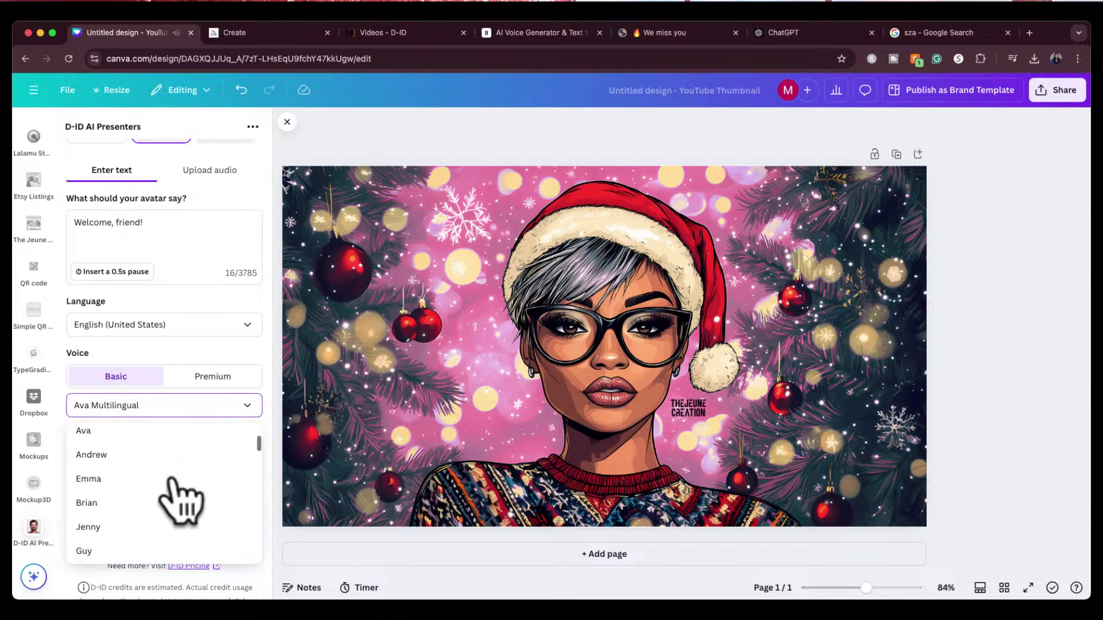
left_click(154, 432)
left_click(155, 496)
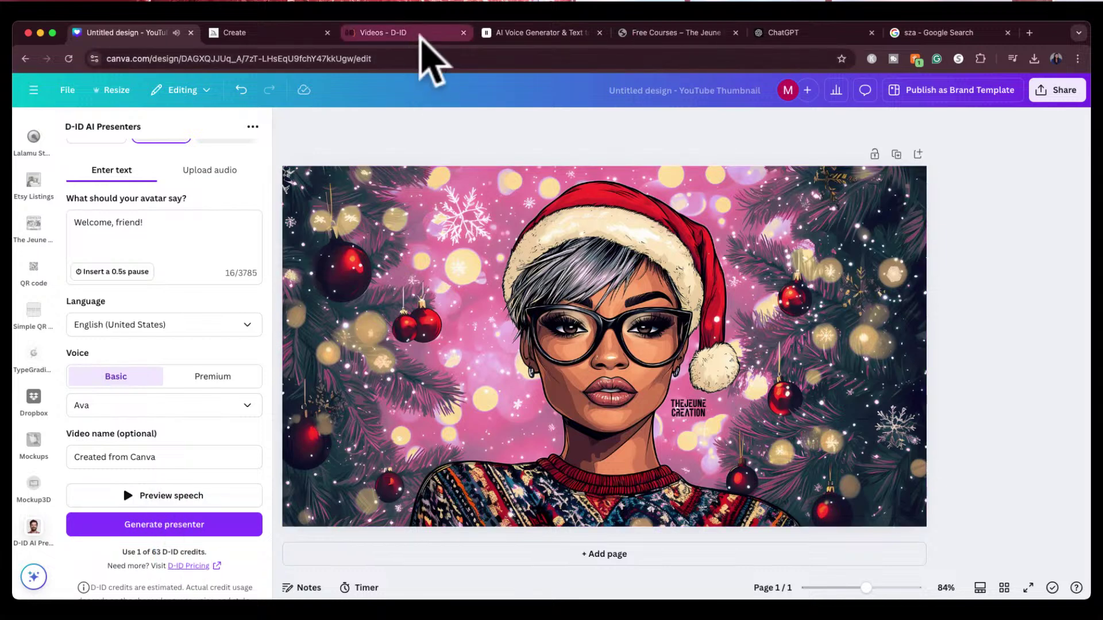
Switch to ChatGPT and ask "how does the d-id and canva integration work?".
left_click(822, 28)
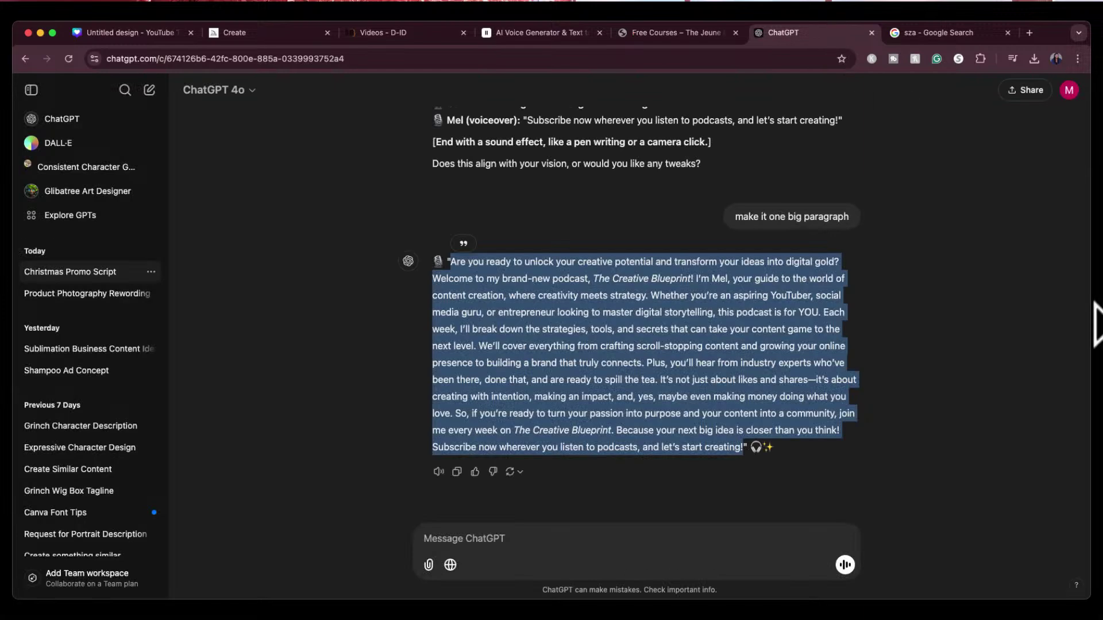
left_click(656, 539)
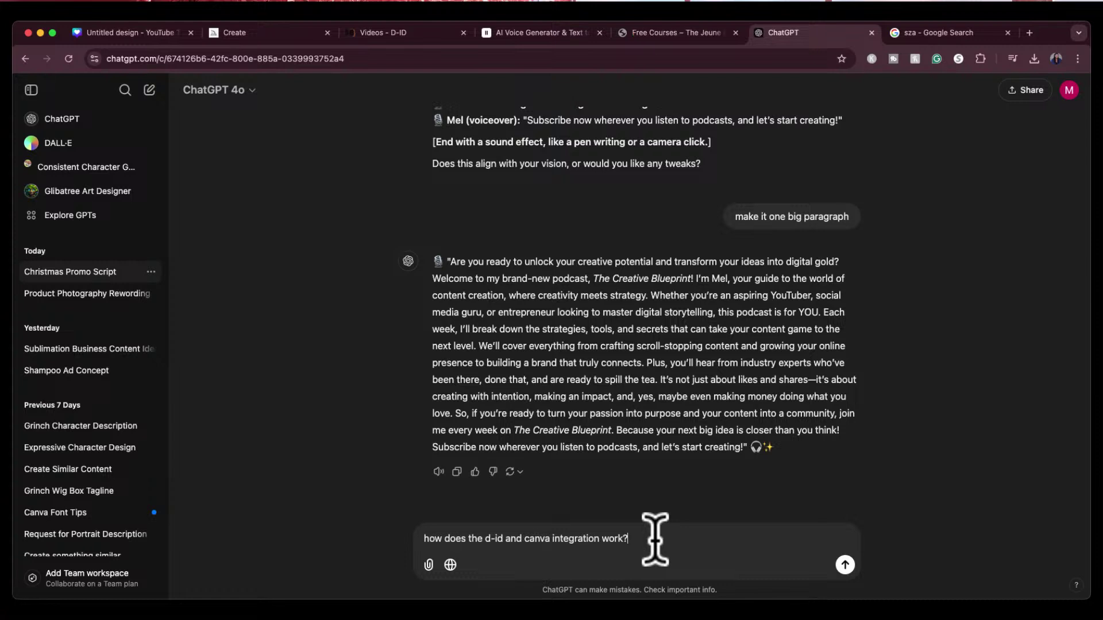
key("Return")
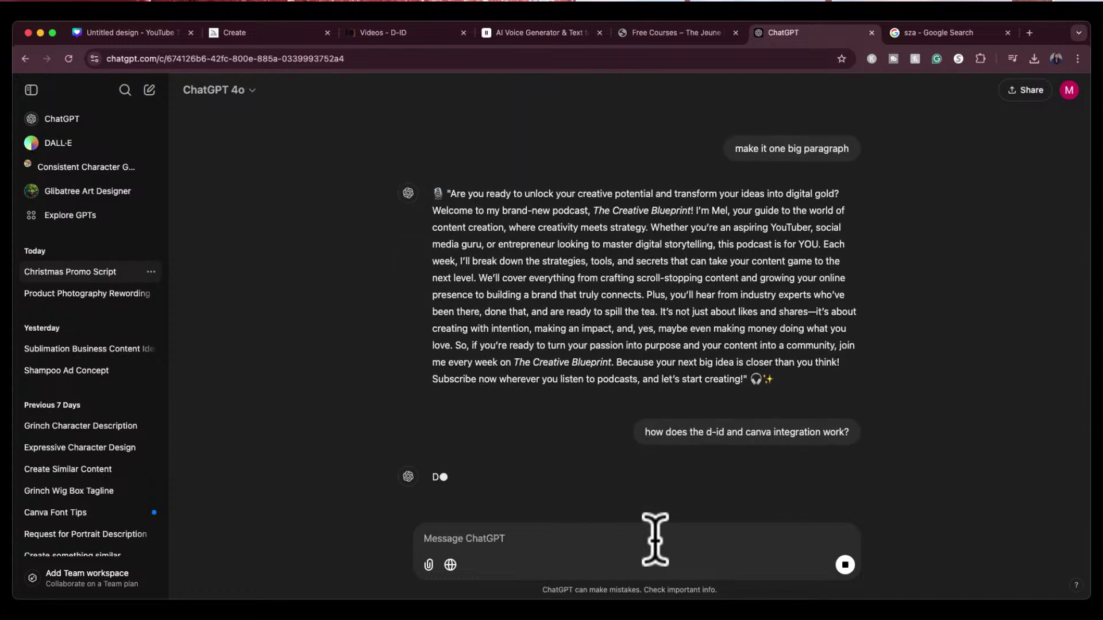
Read through ChatGPT's answer on accessing, setting up and generating D-ID AI presenters in Canva.
scroll(549, 373, "down", 4)
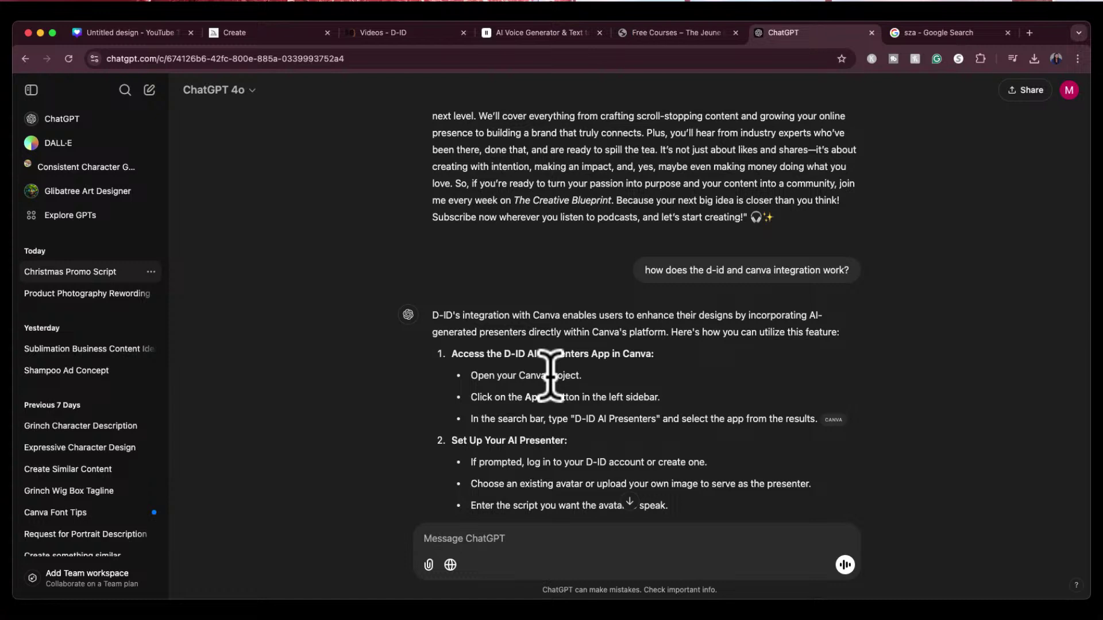
scroll(551, 376, "down", 3)
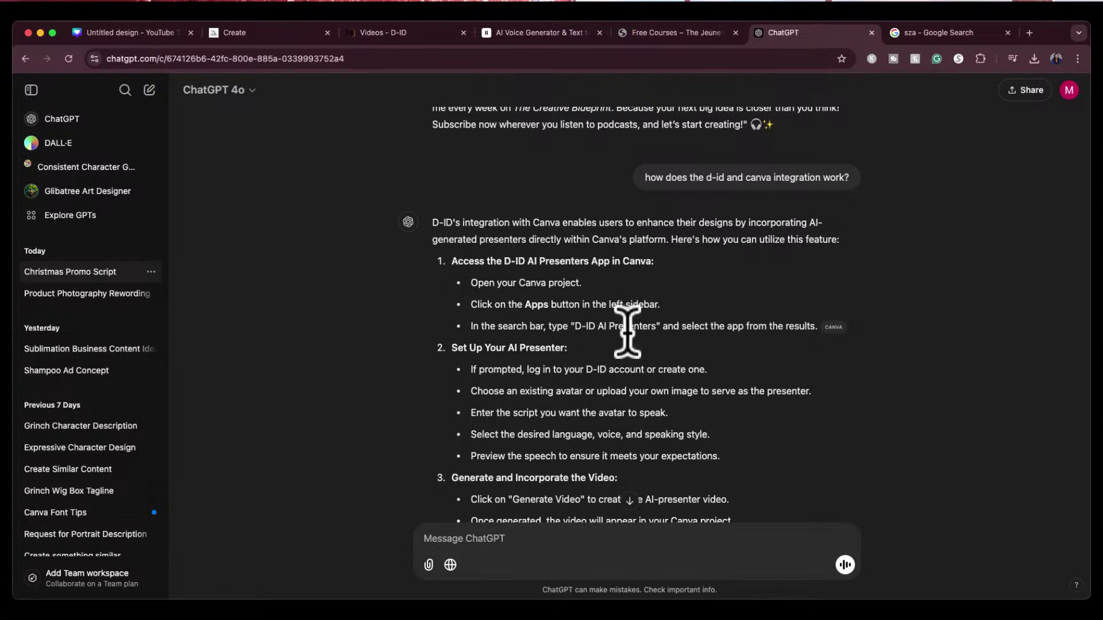
scroll(667, 359, "down", 4)
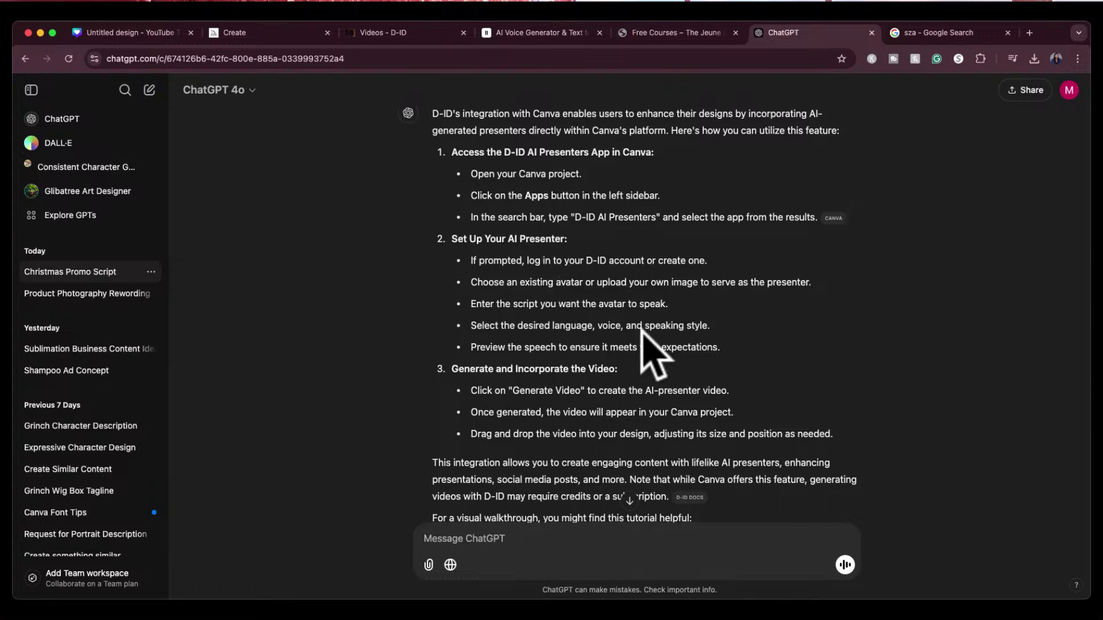
scroll(642, 333, "down", 2)
scroll(643, 332, "down", 2)
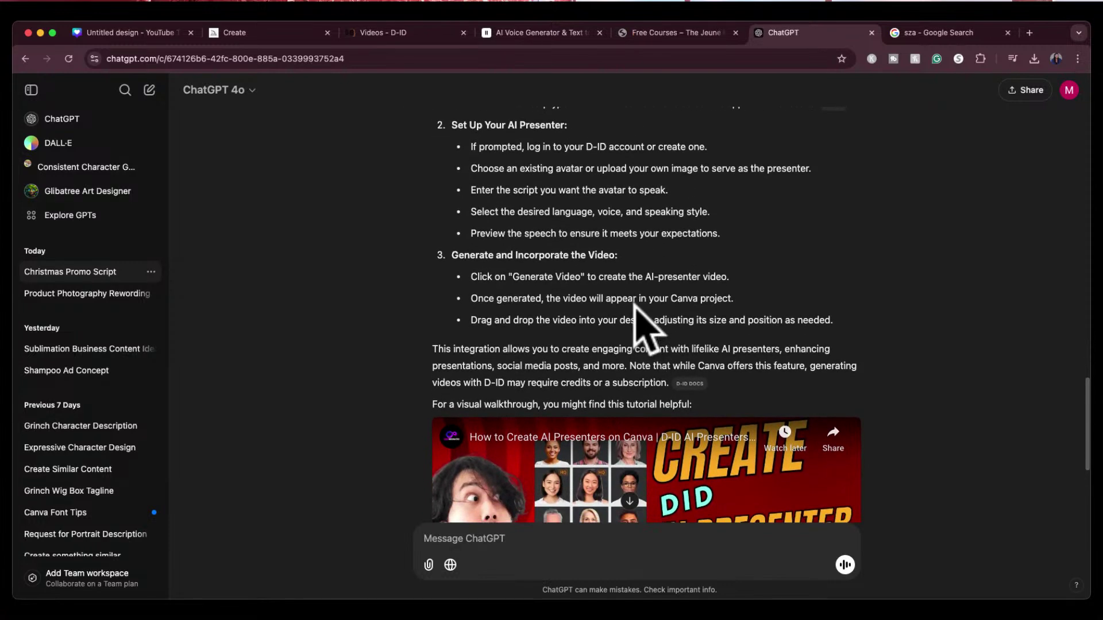
scroll(711, 298, "down", 3)
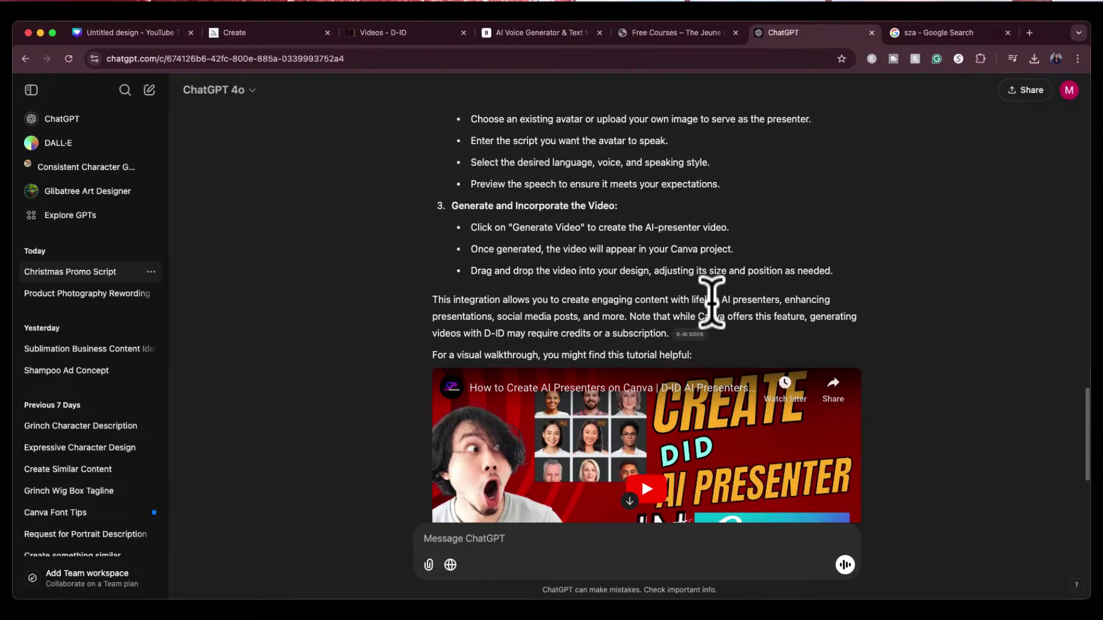
scroll(711, 298, "up", 1)
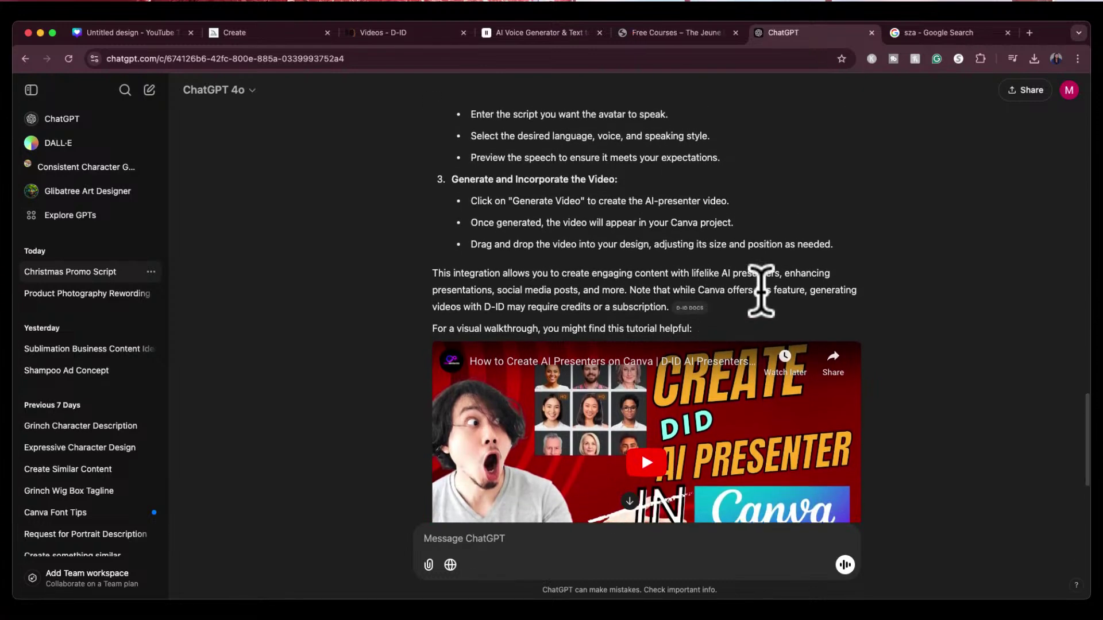
scroll(770, 288, "down", 5)
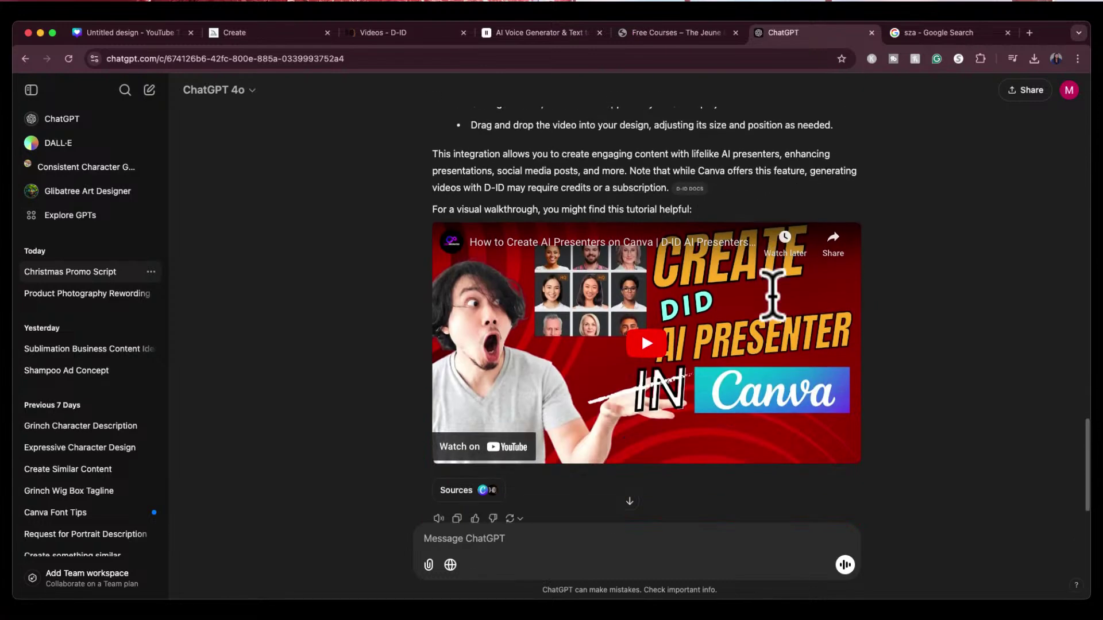
scroll(764, 265, "up", 15)
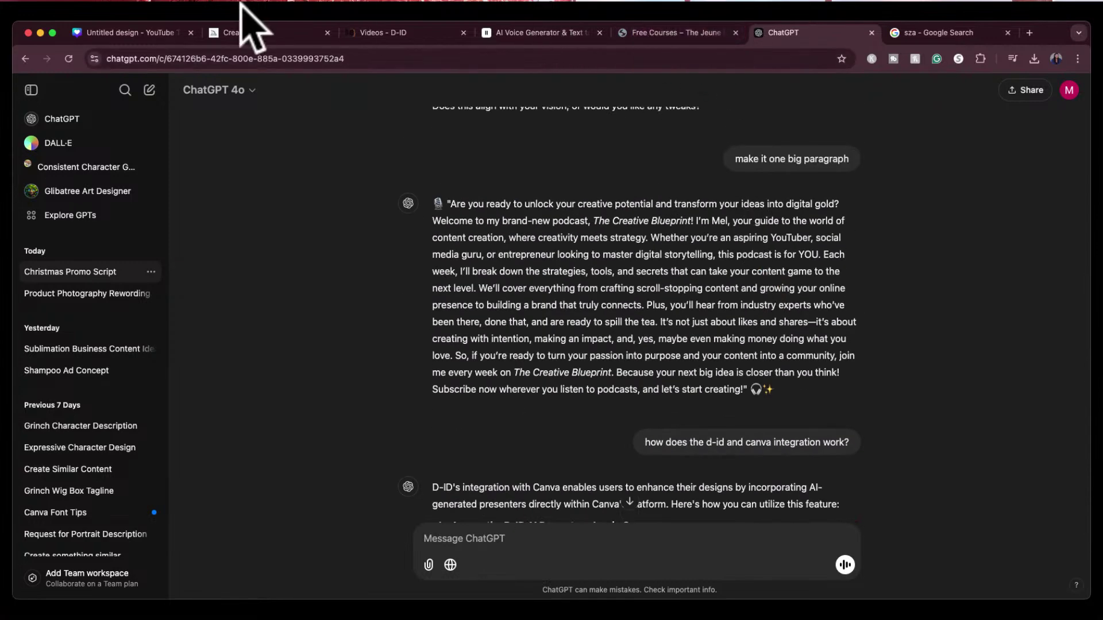
Return to Canva and generate a "Welcome, friend!" presenter video of the close-up long-haired pink-hoodie avatar with the Ava voice.
left_click(126, 36)
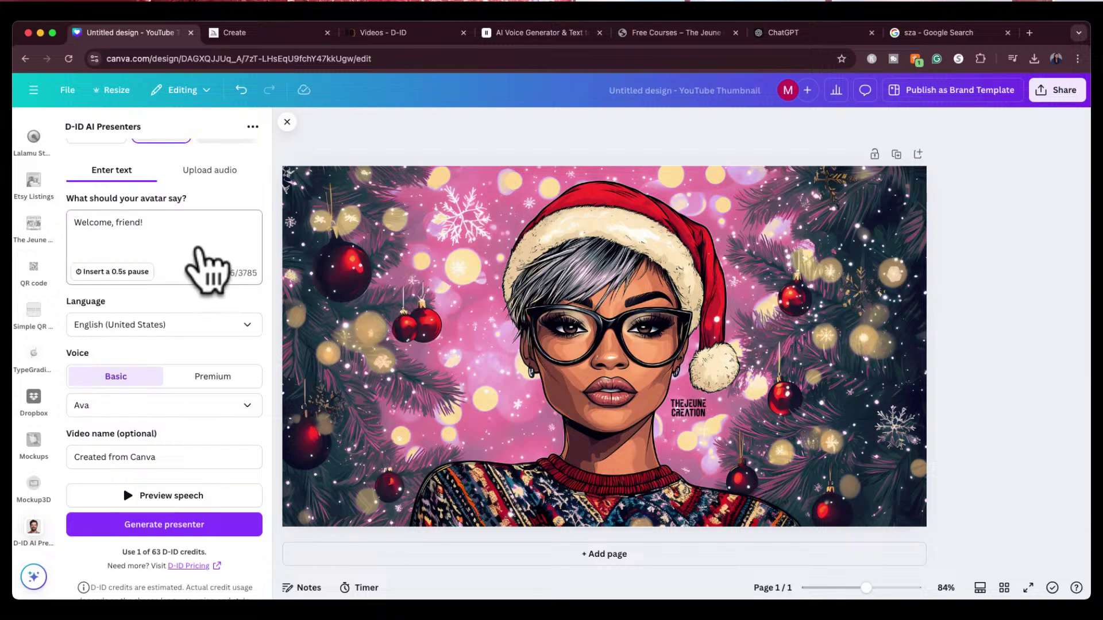
scroll(212, 266, "up", 3)
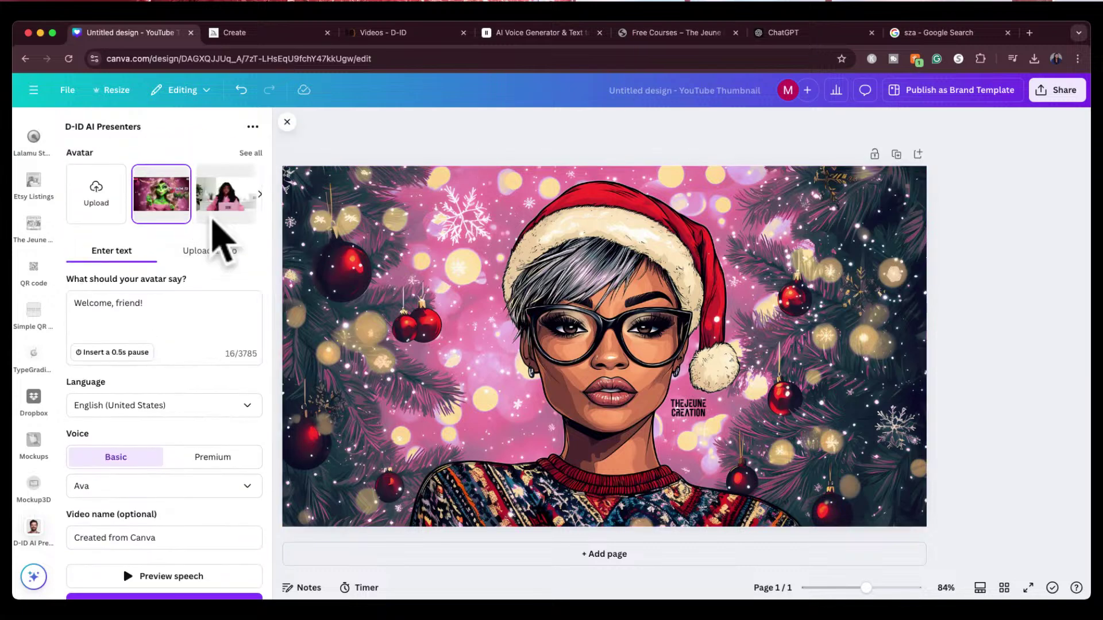
mouse_move(172, 207)
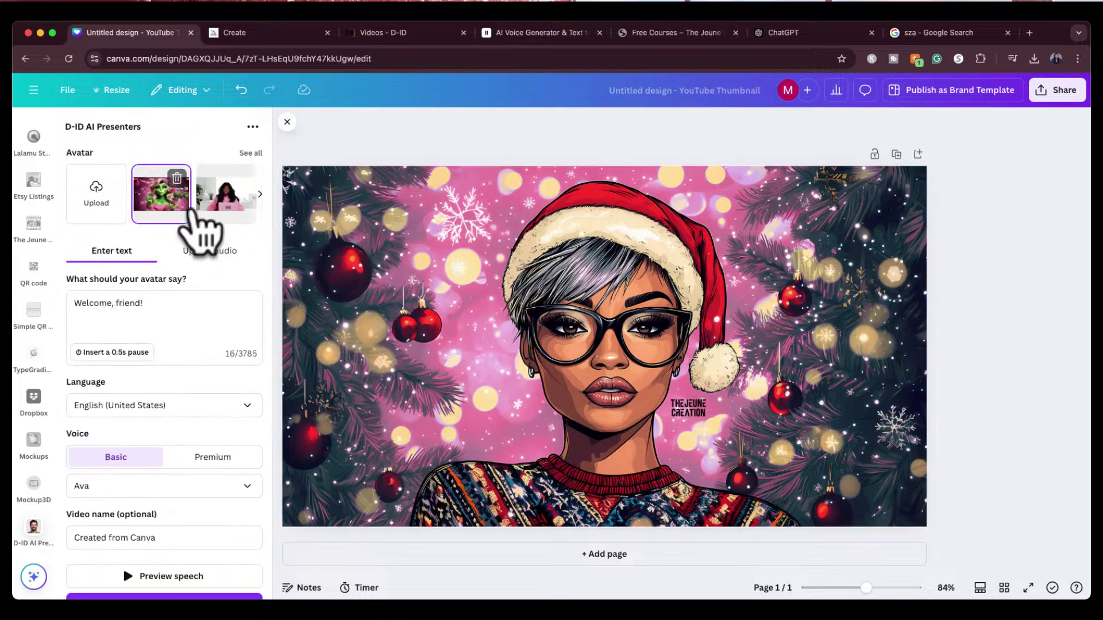
left_click(259, 195)
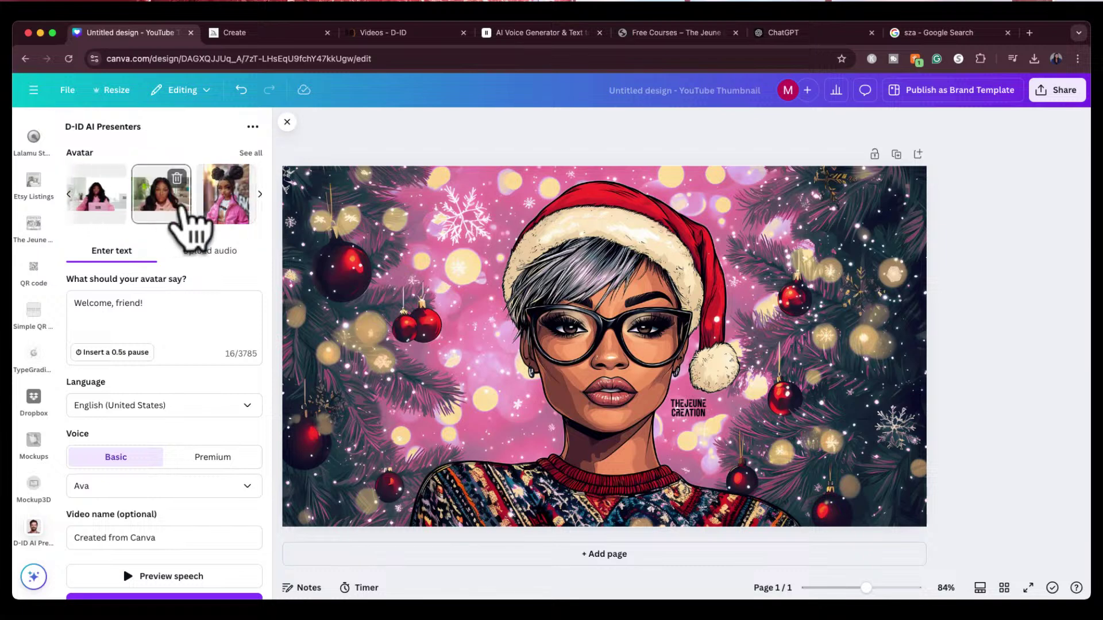
left_click(221, 198)
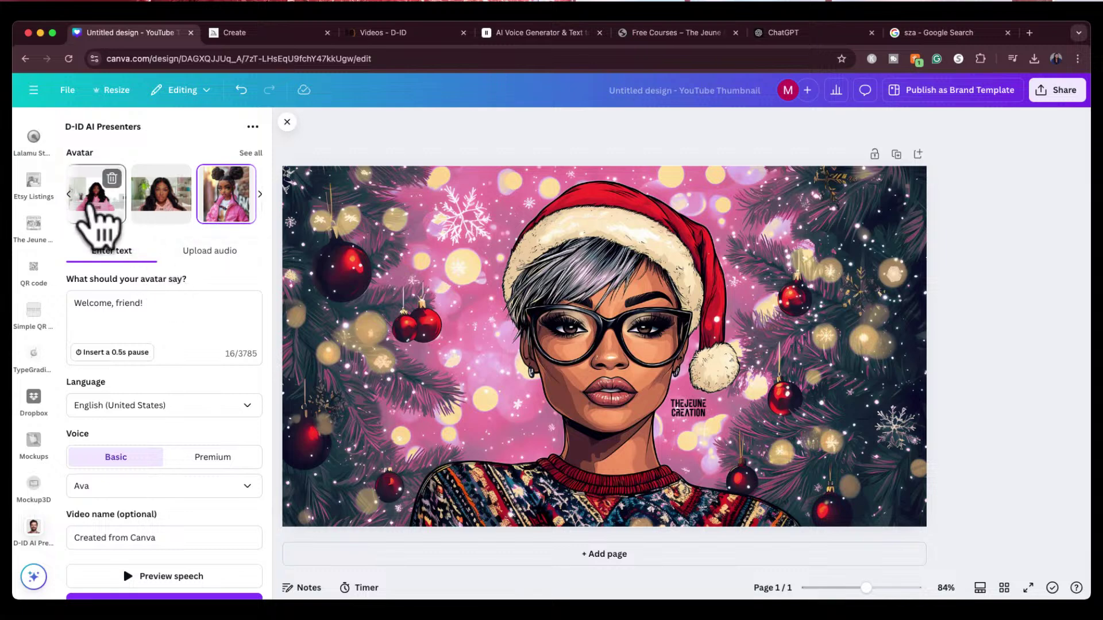
scroll(176, 290, "down", 3)
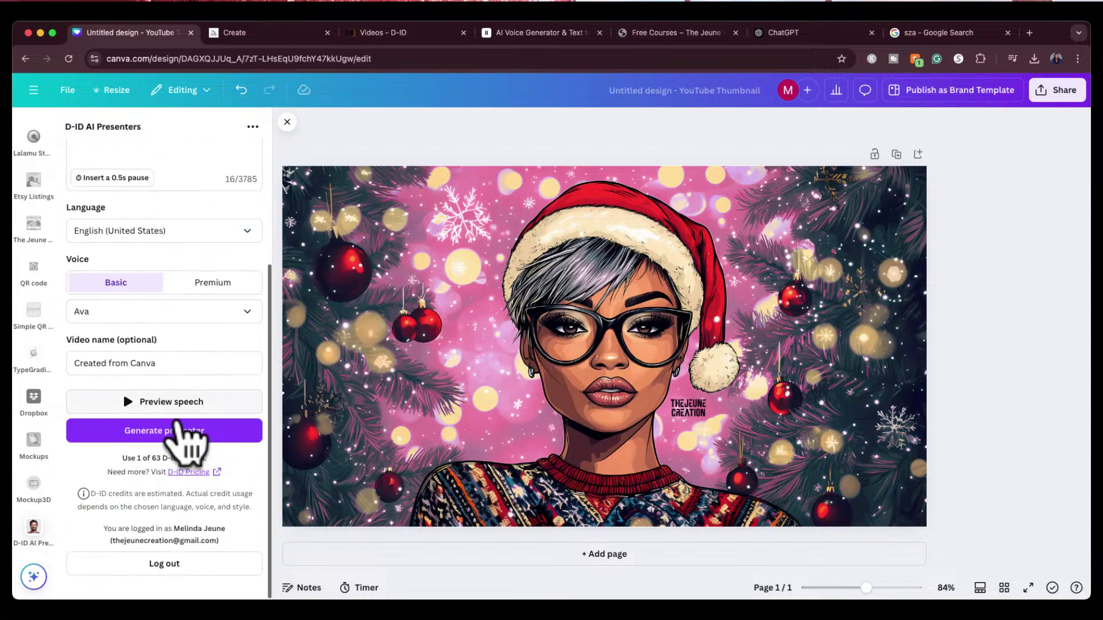
left_click(183, 437)
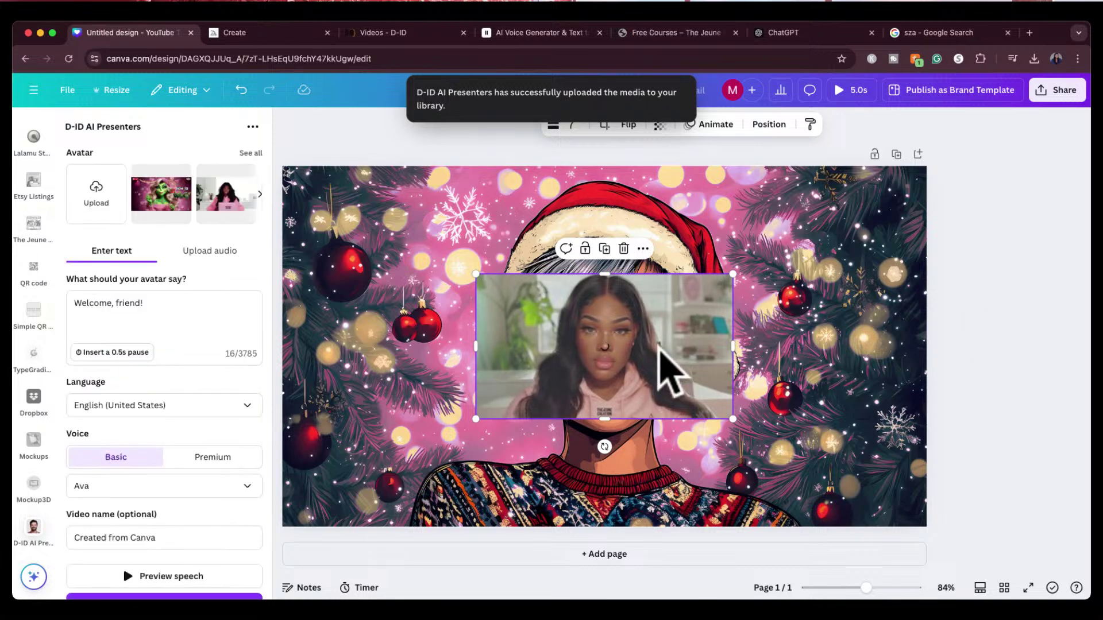
Align the presenter clip with the page's upper-left corner and enlarge it to fill the whole page.
left_click_drag(660, 351, 488, 264)
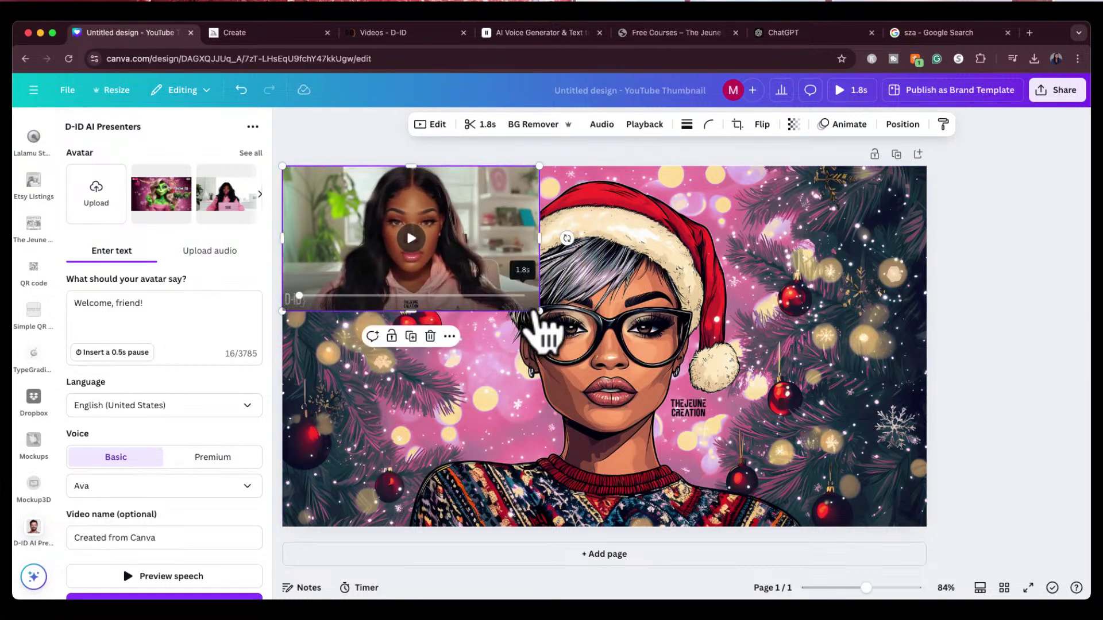
left_click_drag(539, 311, 925, 525)
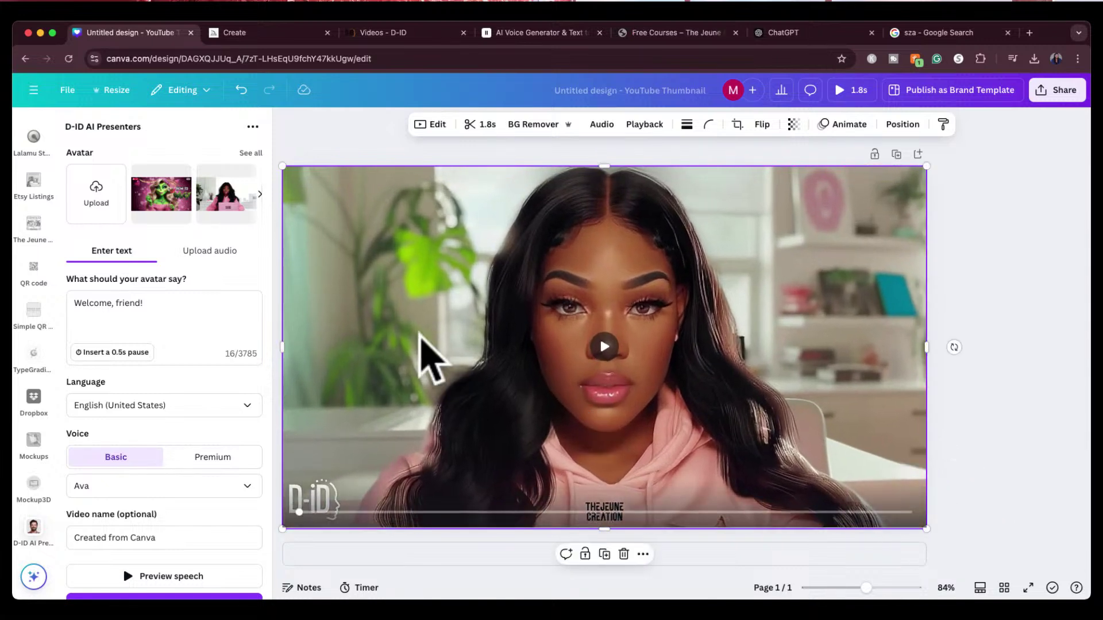
Add the uploaded TheJeune Creation logo and place it over the D-ID watermark in the page's lower-left corner.
left_click(25, 270)
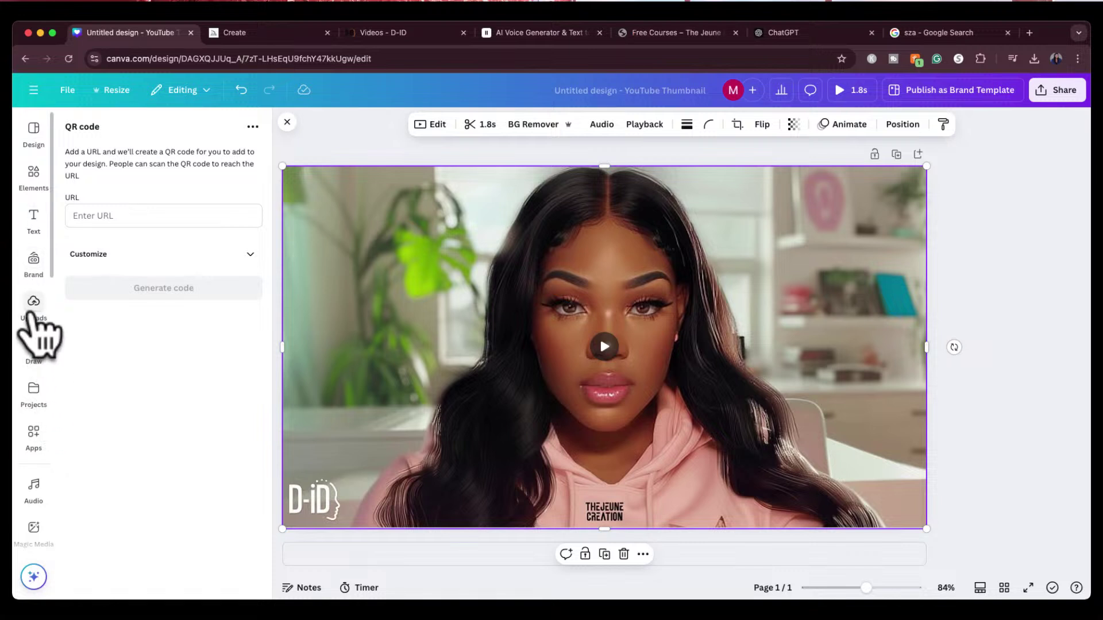
left_click(32, 303)
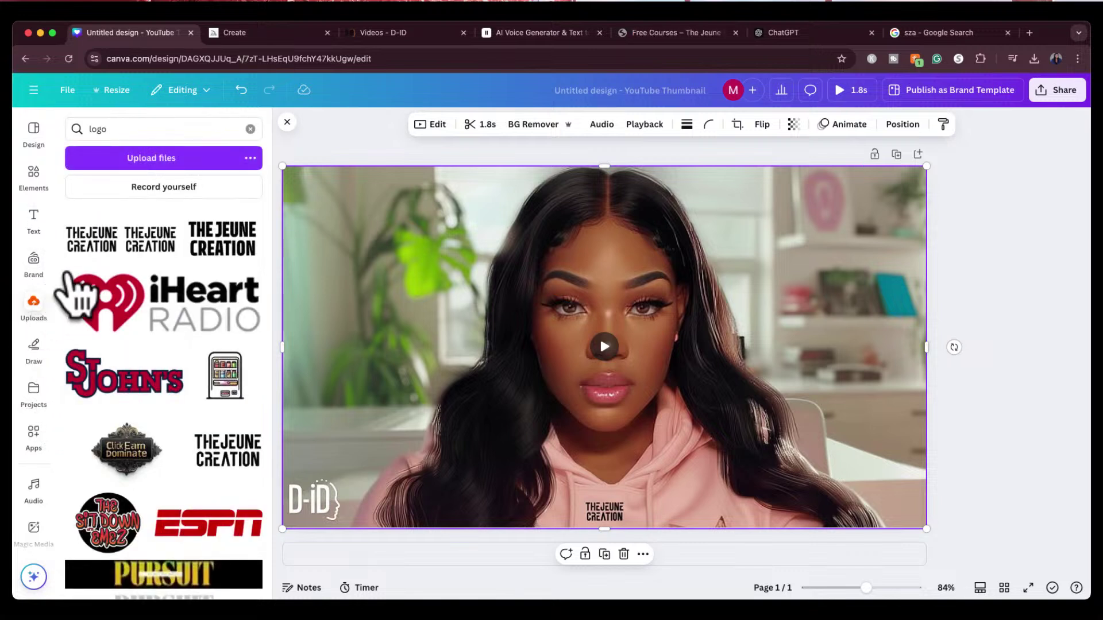
left_click(92, 236)
left_click_drag(601, 351, 340, 485)
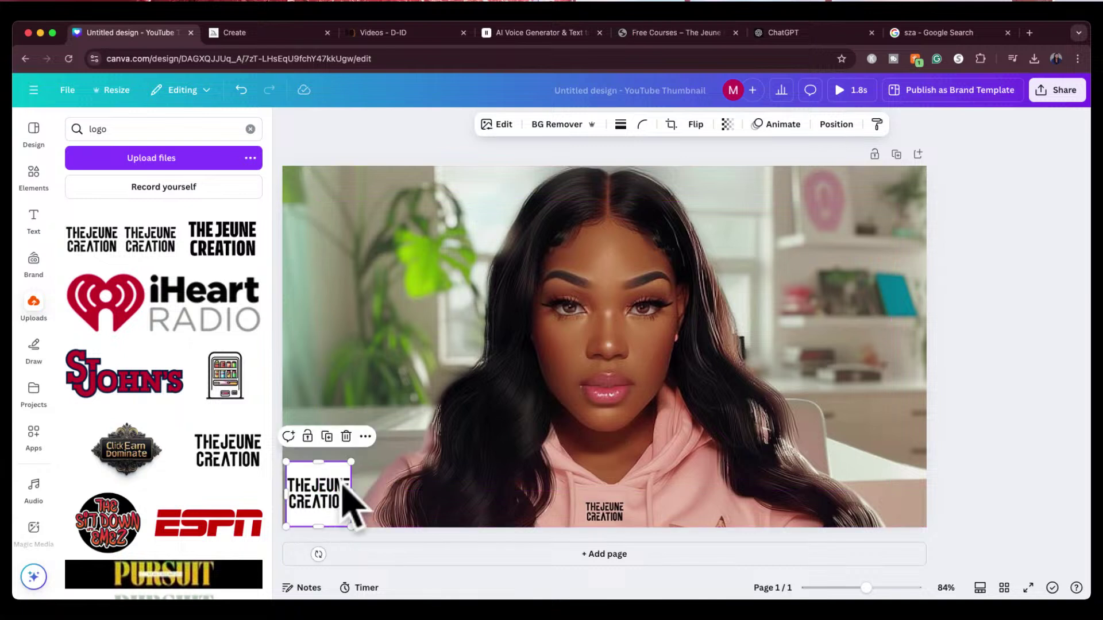
left_click(954, 316)
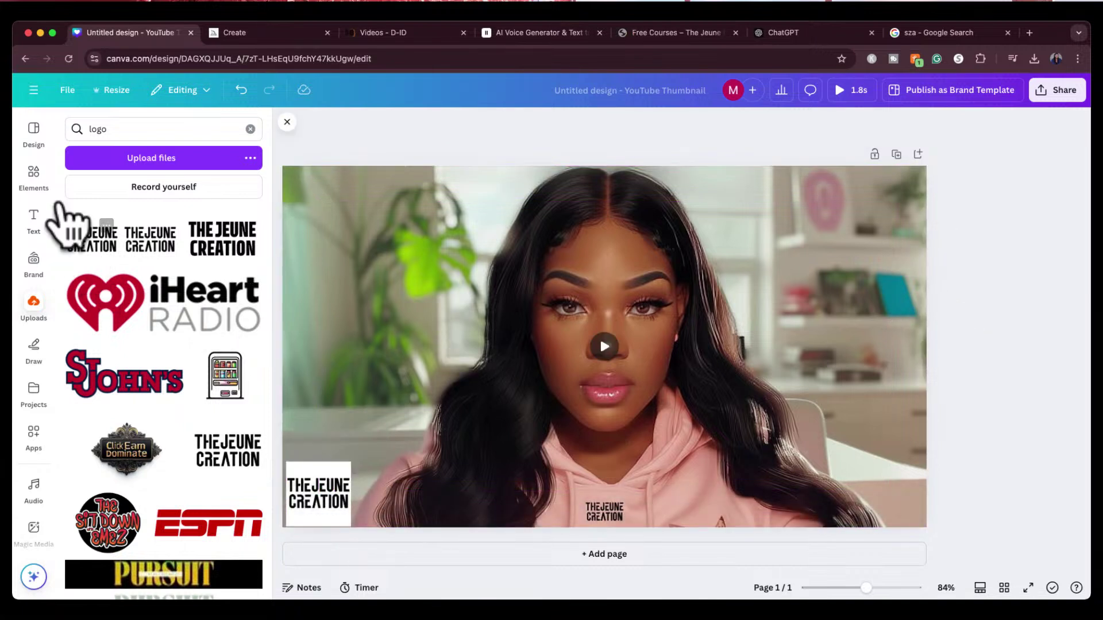
Set the presenter clip's brightness to -5 and contrast to 8, and raise its highlights slightly.
left_click(450, 217)
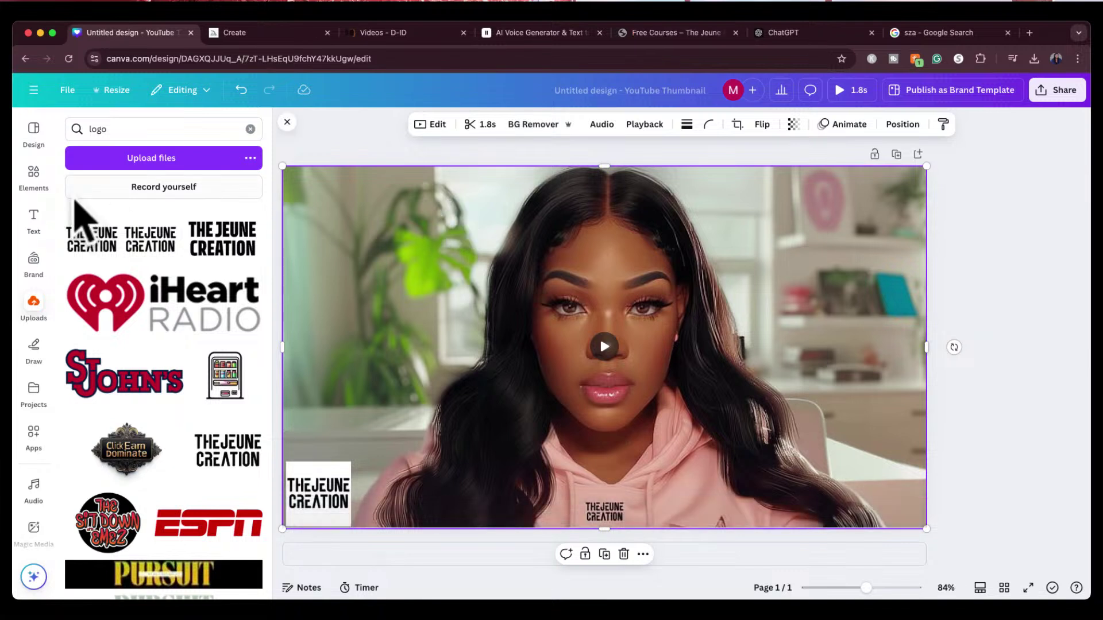
left_click(285, 122)
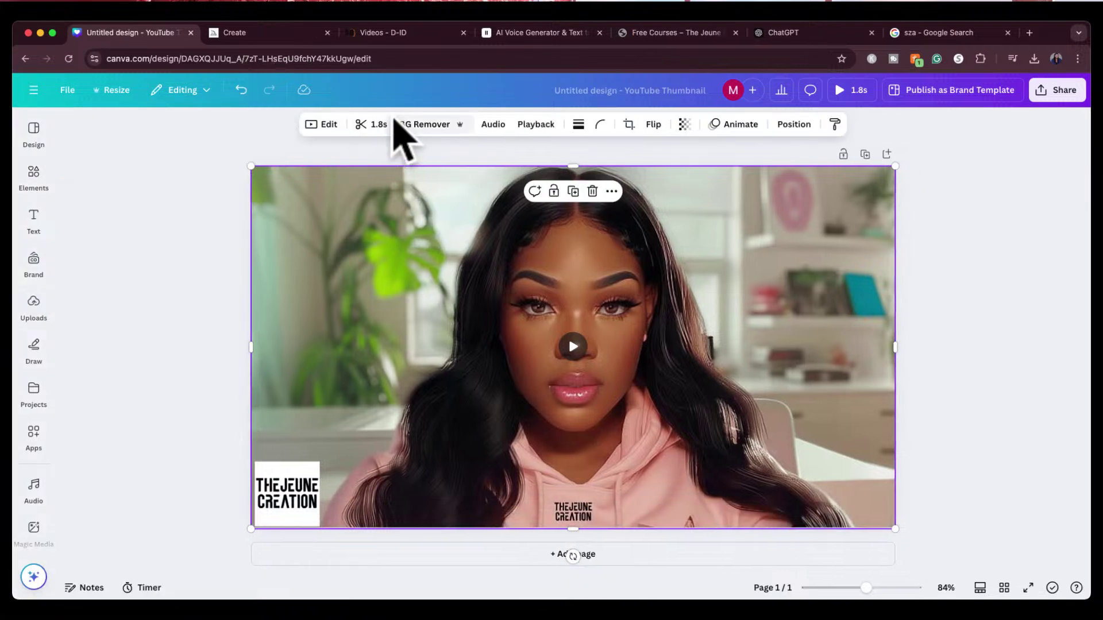
left_click(316, 124)
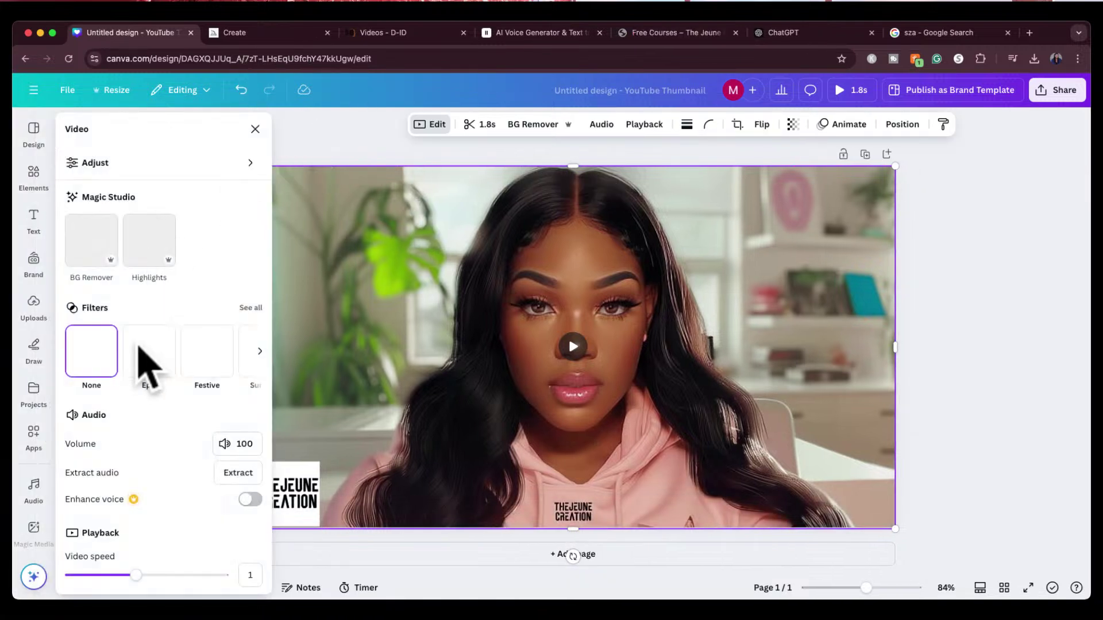
left_click(250, 162)
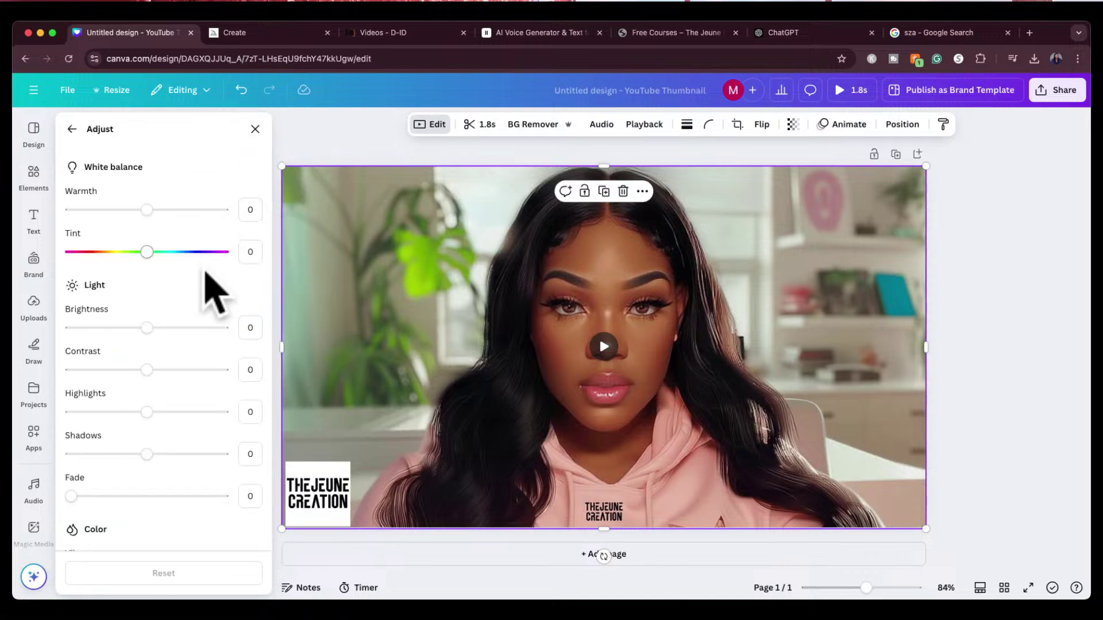
left_click(147, 210)
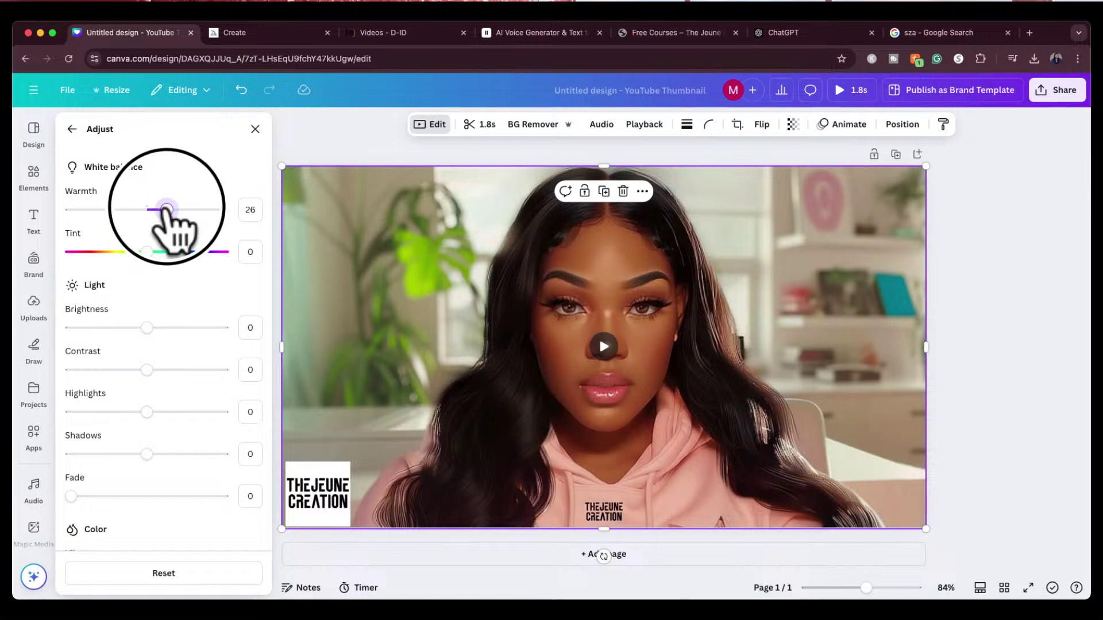
mouse_move(147, 327)
left_mouse_down()
mouse_move(169, 328)
mouse_move(133, 327)
mouse_move(143, 328)
left_mouse_up()
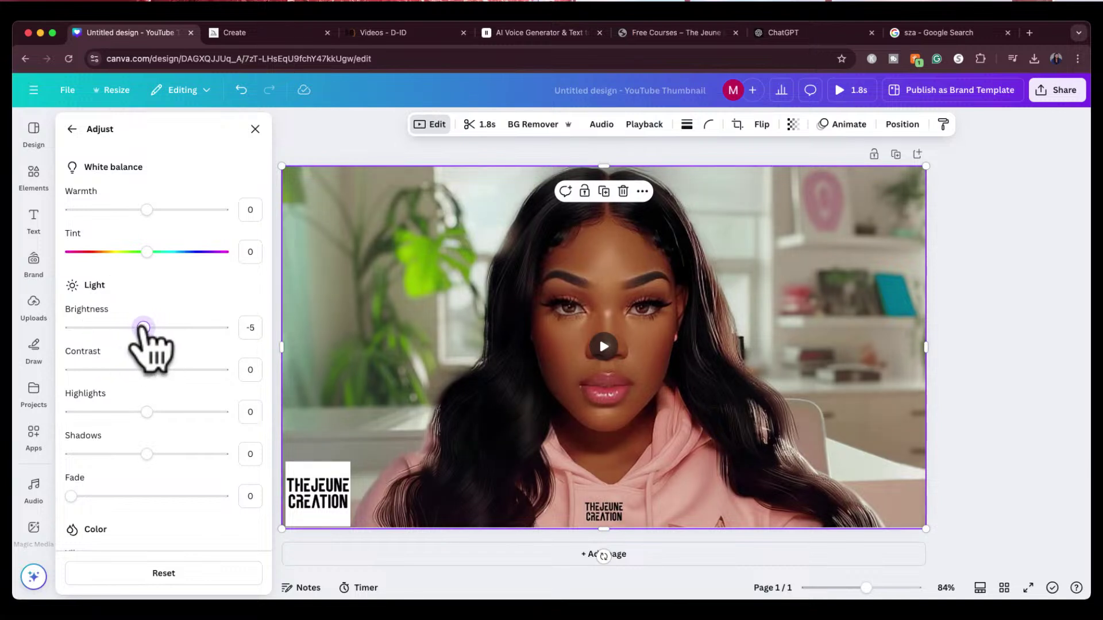
left_click_drag(147, 369, 152, 369)
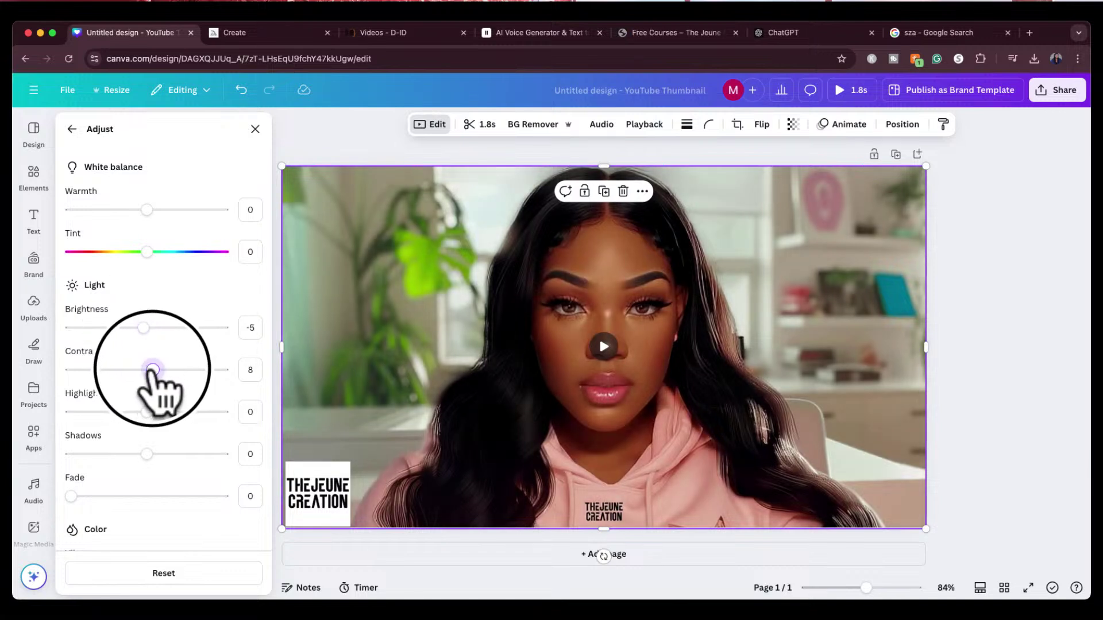
left_click_drag(147, 412, 152, 412)
scroll(36, 506, "down", 7)
scroll(29, 229, "up", 5)
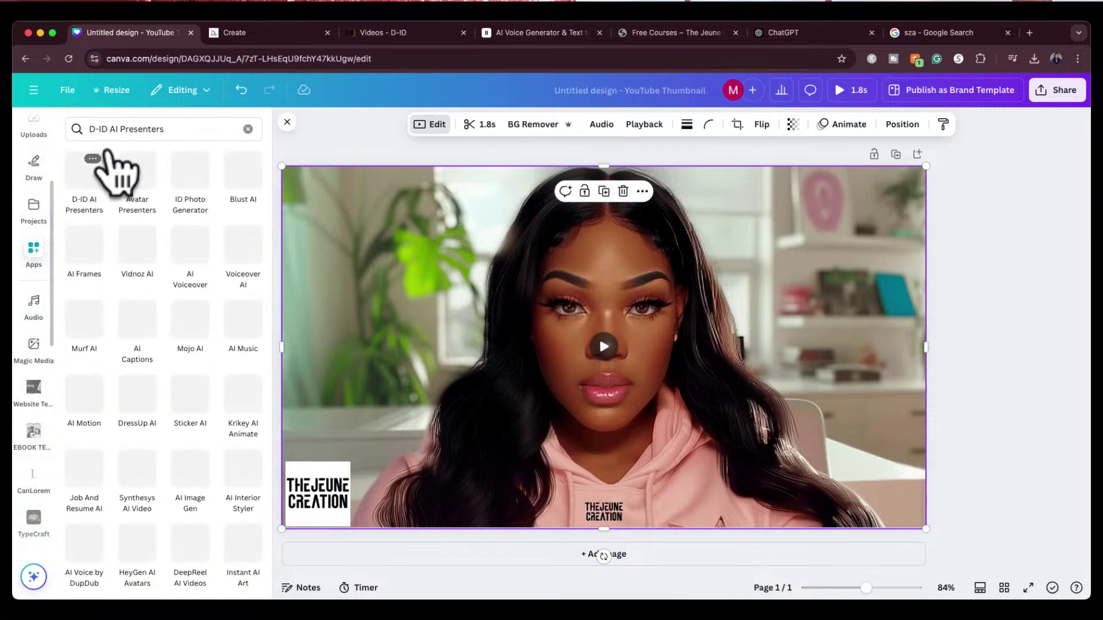
Search the apps for "upsc" and open the Video Upscaler app for the presenter clip.
left_click(138, 130)
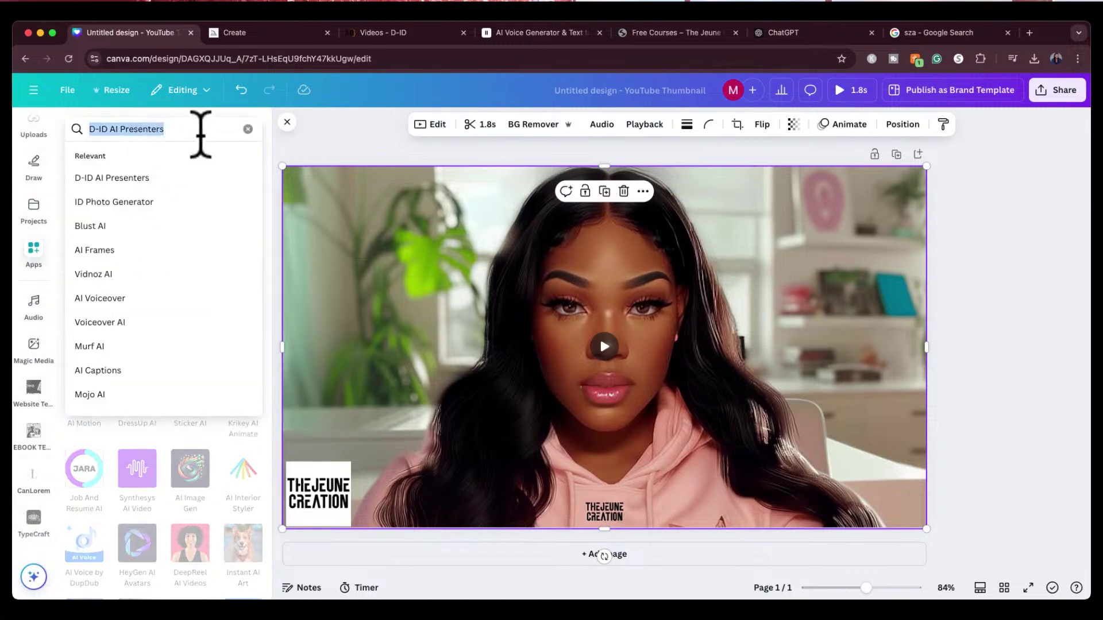
type("upsc")
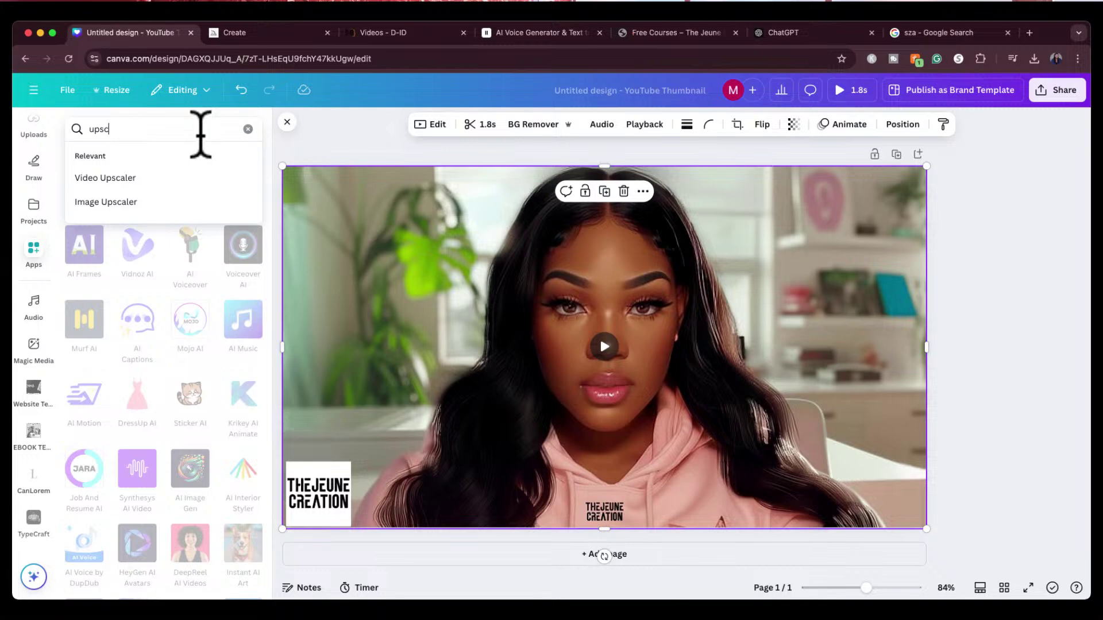
left_click(172, 178)
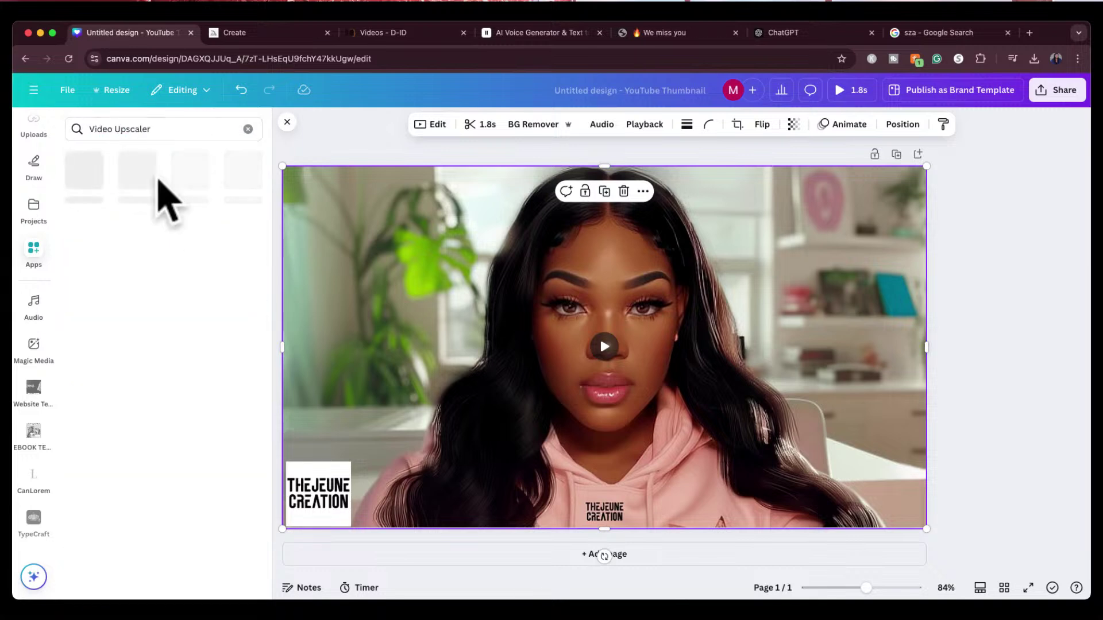
left_click(83, 173)
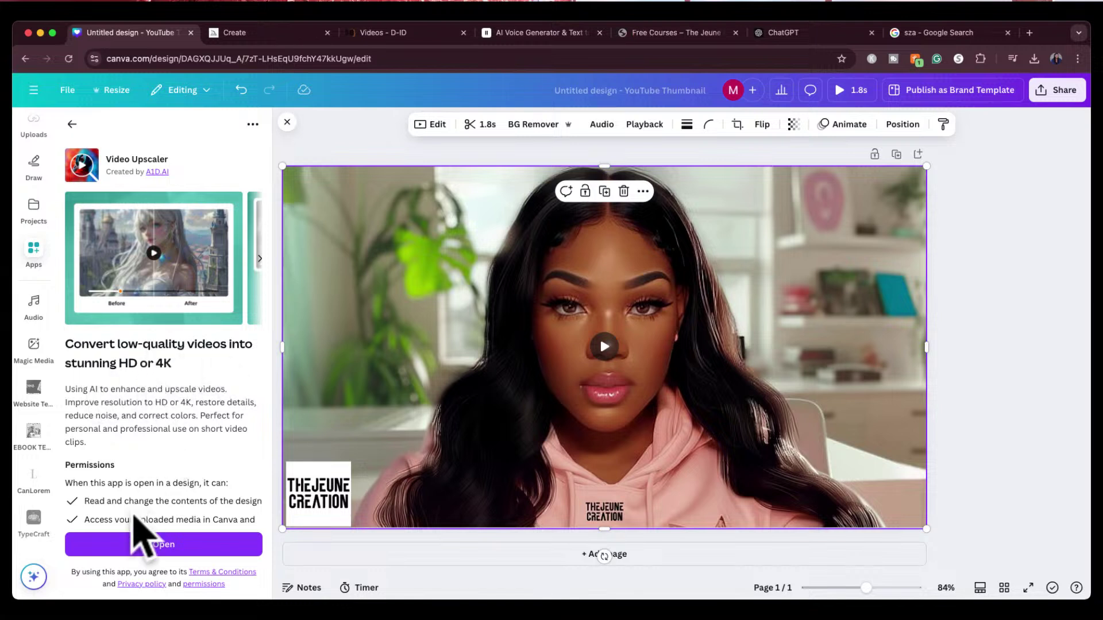
left_click(131, 546)
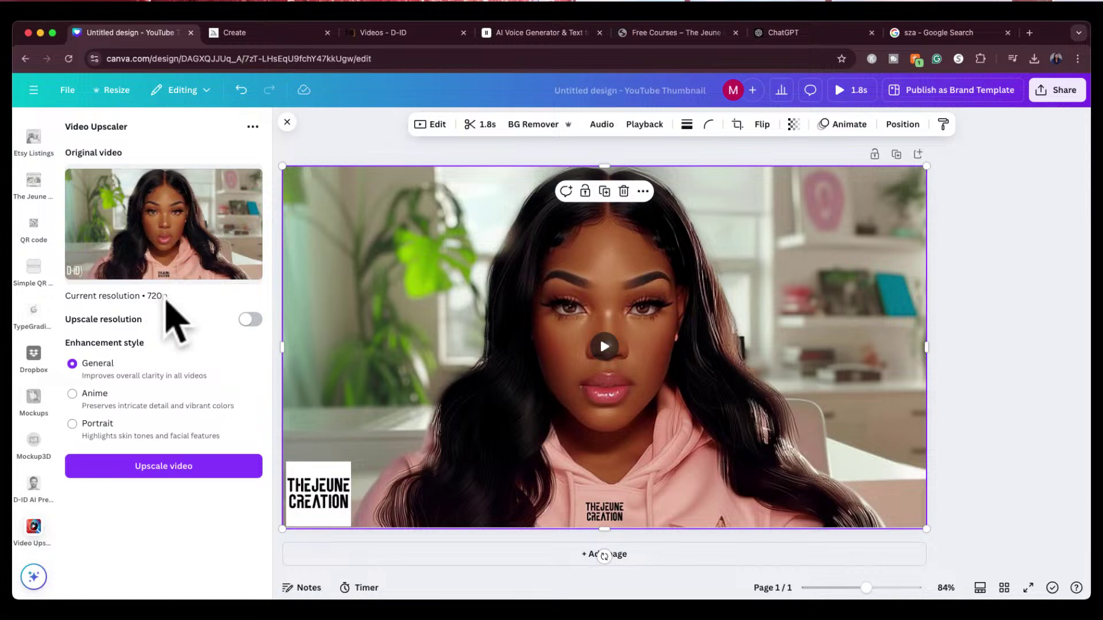
Upscale the presenter clip's resolution to 1080p HD with the General enhancement style.
left_click(251, 320)
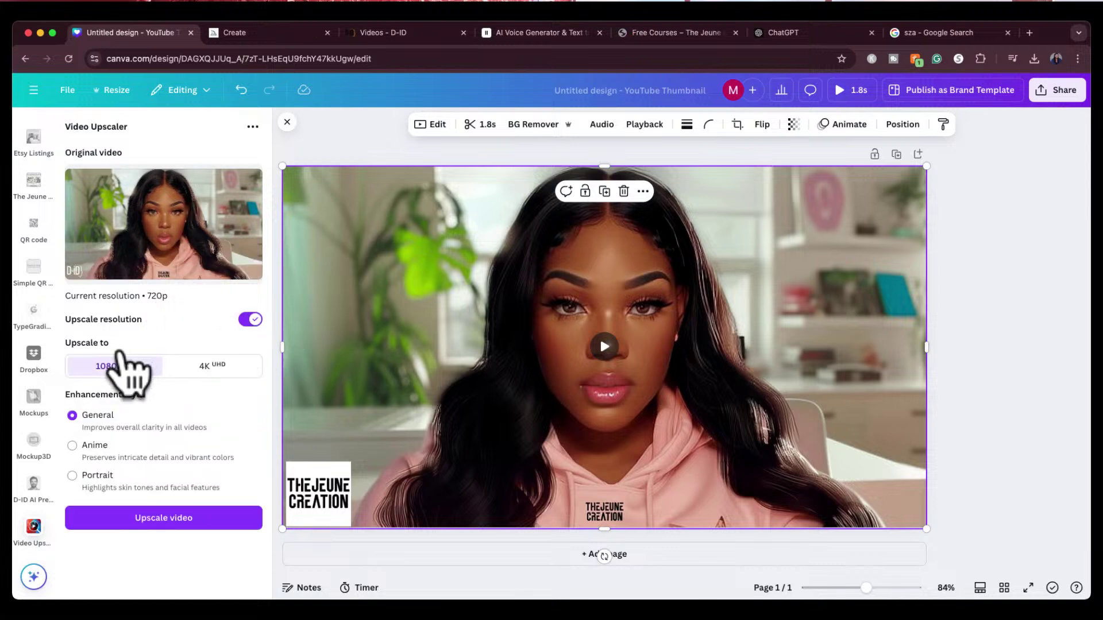
left_click(115, 367)
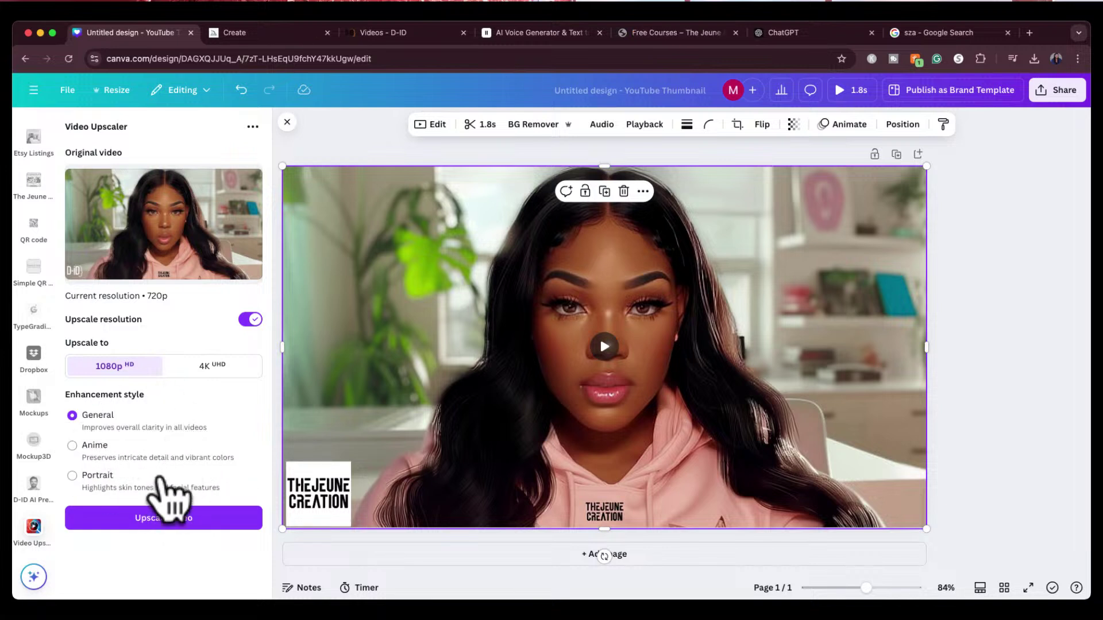
left_click(155, 518)
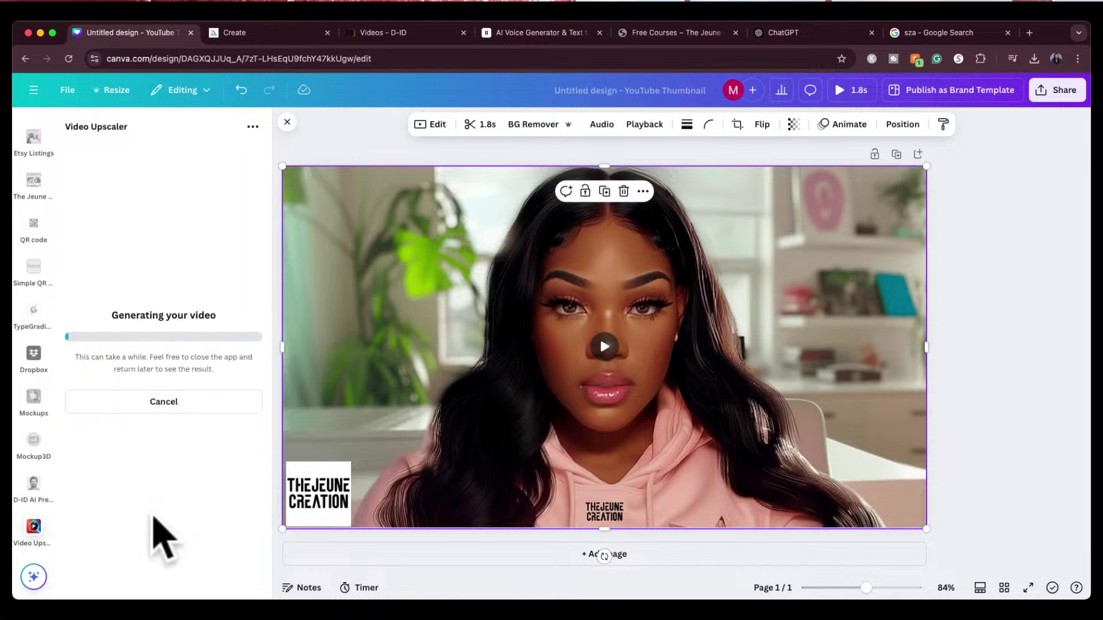
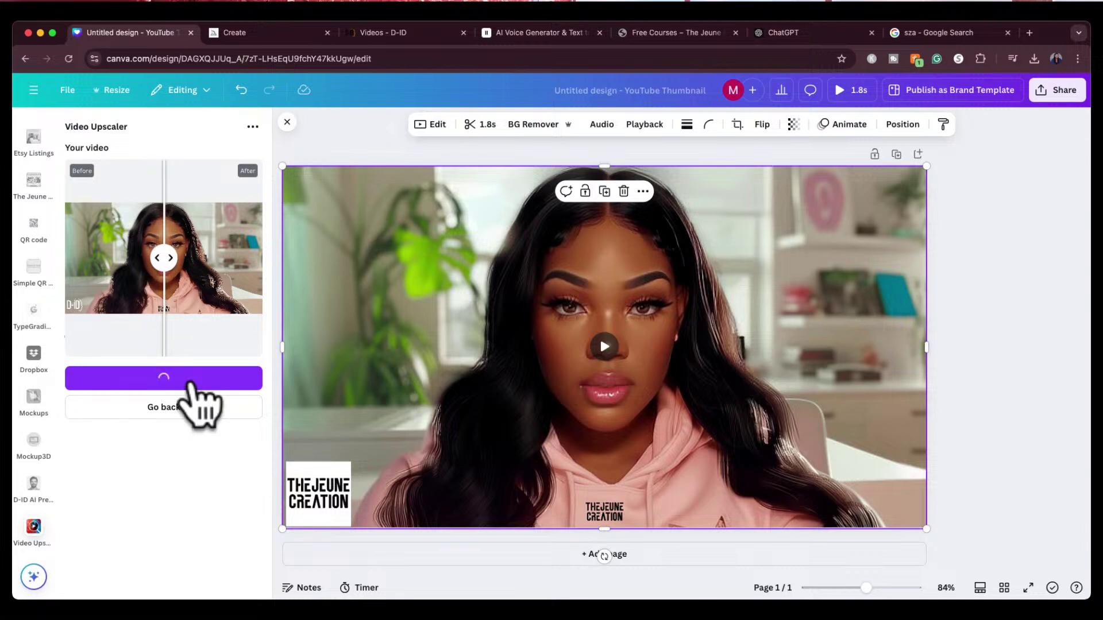
Replace the clip on the page with its upscaled version and compare the before and after preview.
left_click(191, 378)
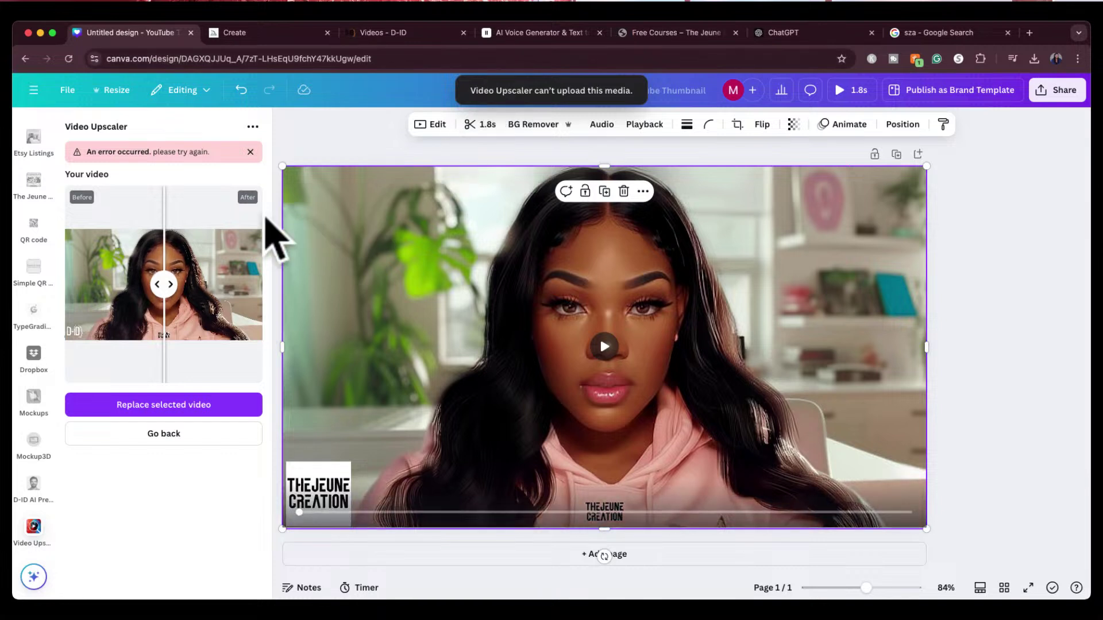
left_click(174, 409)
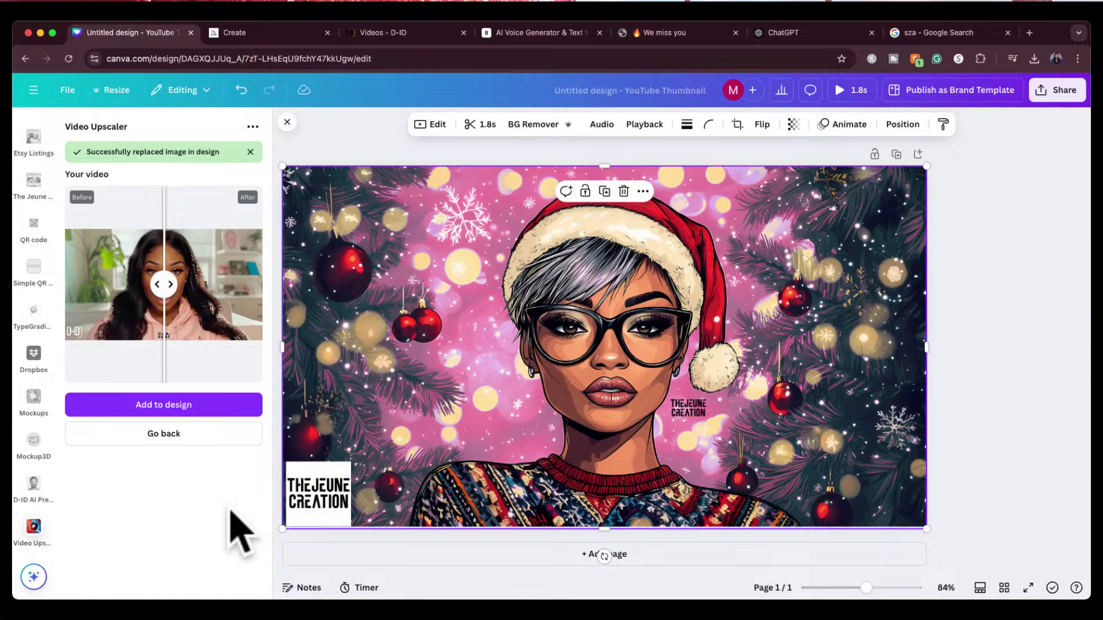
left_click(185, 407)
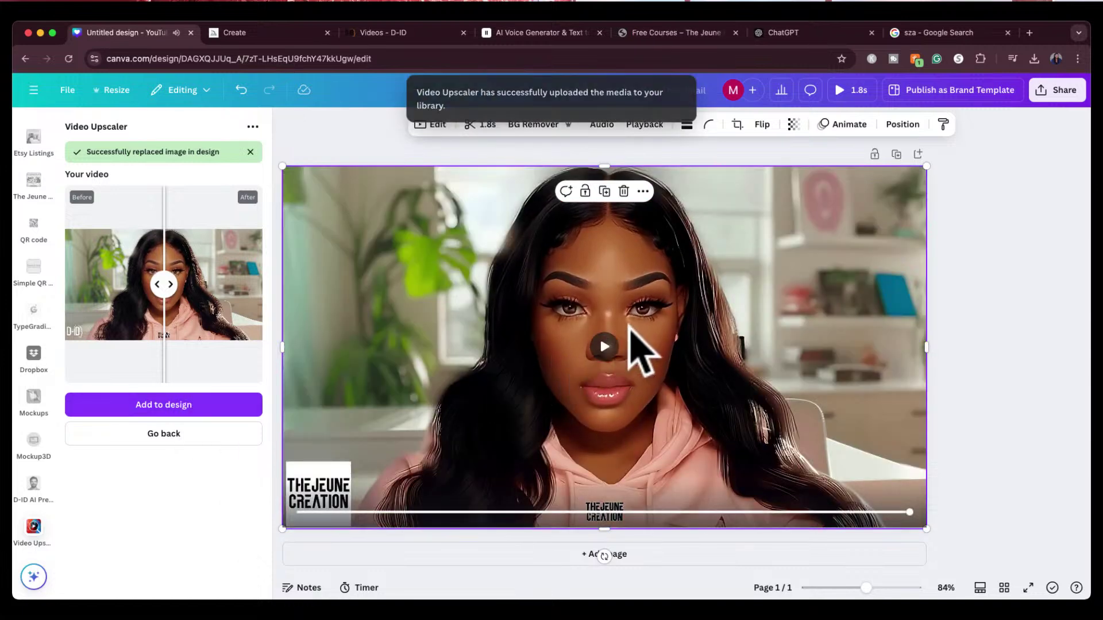
left_click(609, 348)
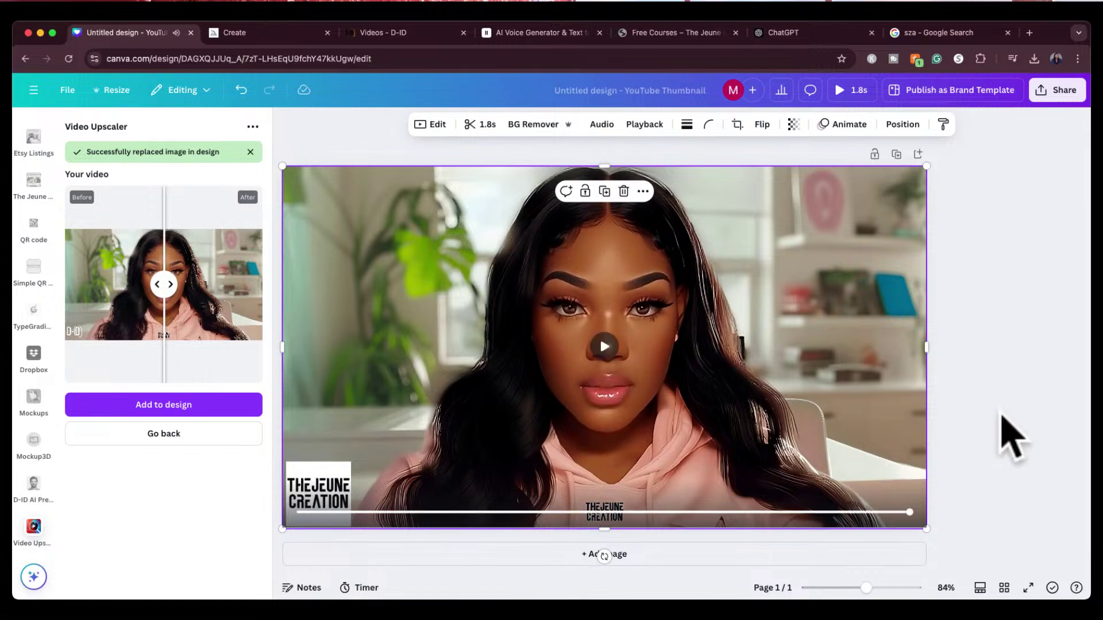
left_click_drag(163, 304, 96, 294)
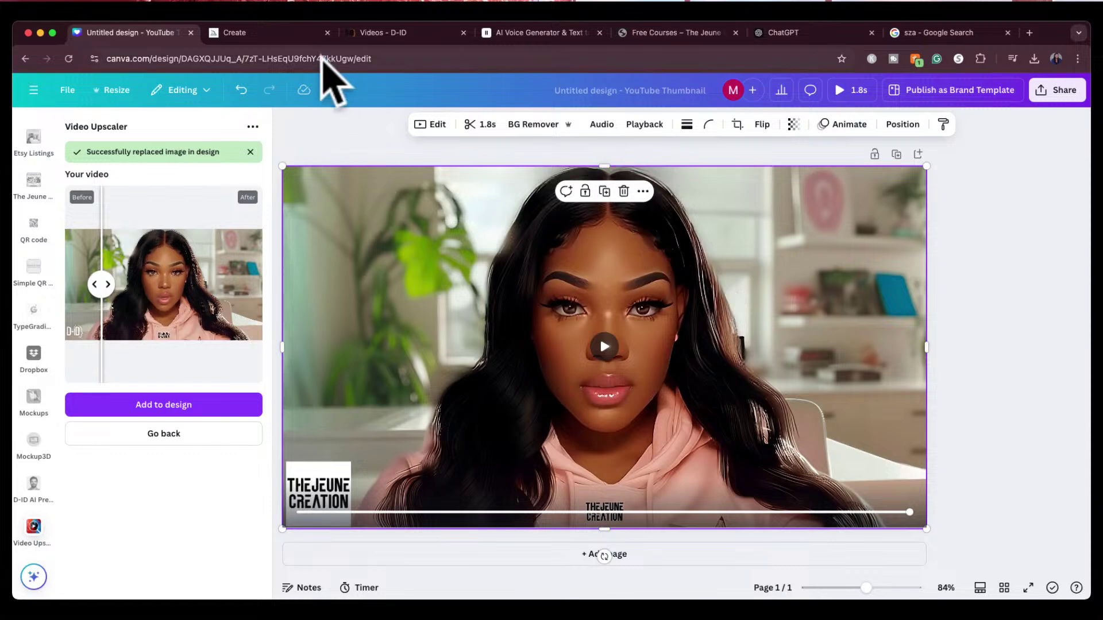
Switch to Midjourney, remove the reference image from the prompt and generate images for "Christmas boss babe".
left_click(296, 33)
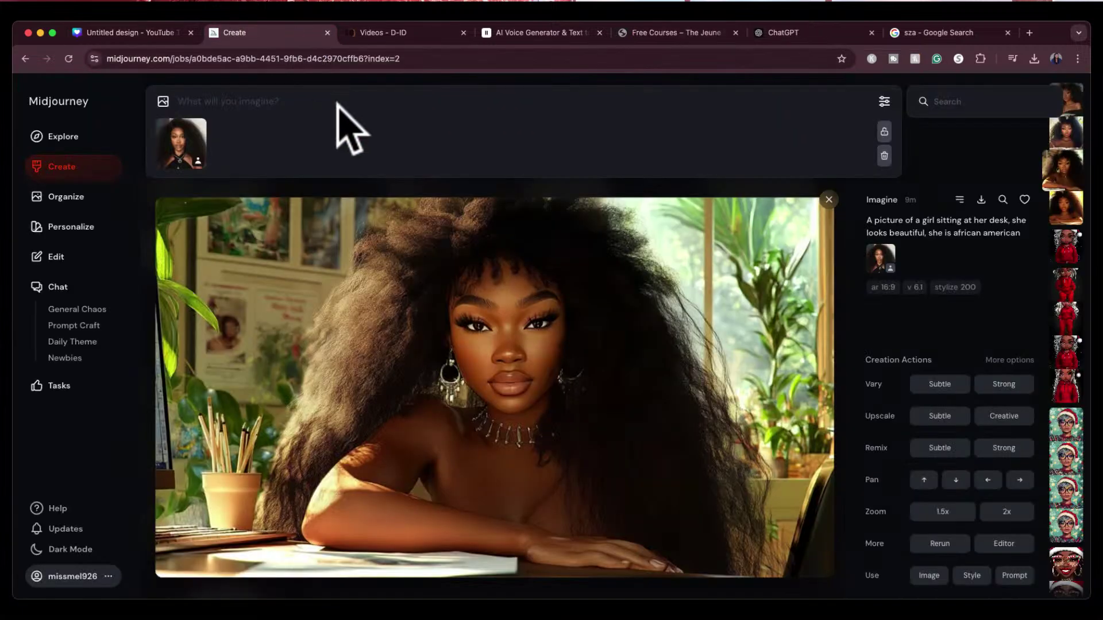
left_click(72, 137)
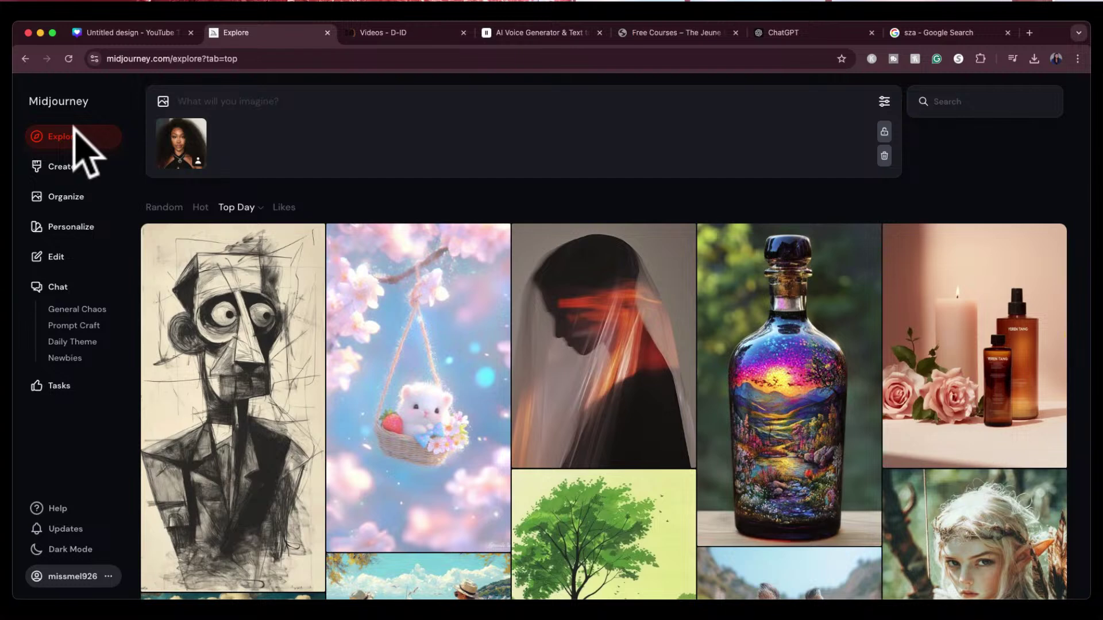
mouse_move(162, 130)
left_click(199, 127)
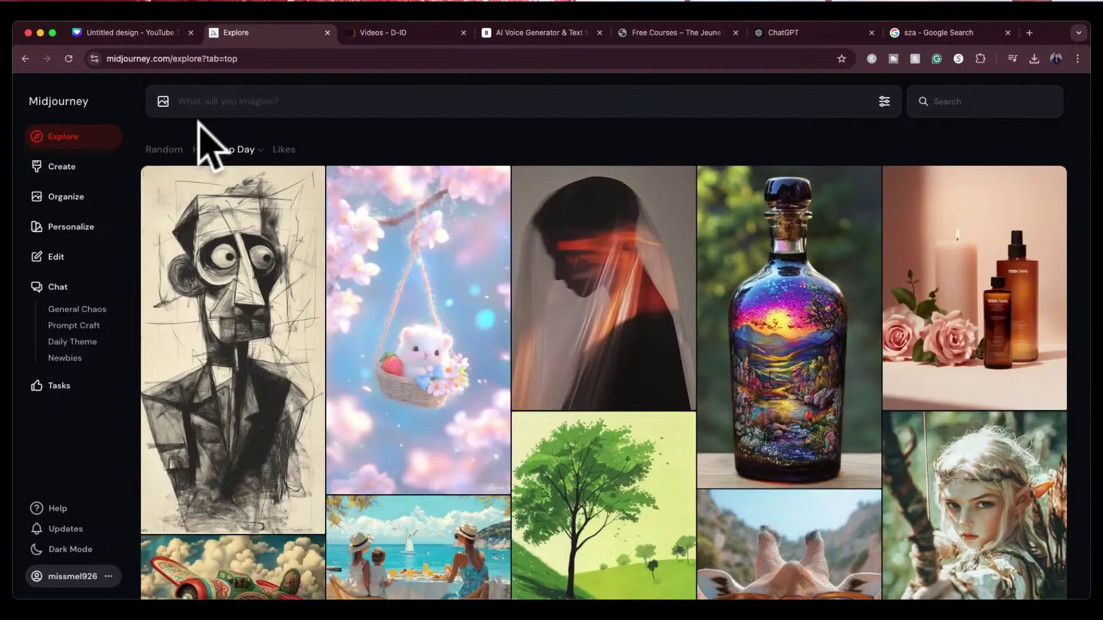
type("chri")
type("stmas bouquet")
key("Return")
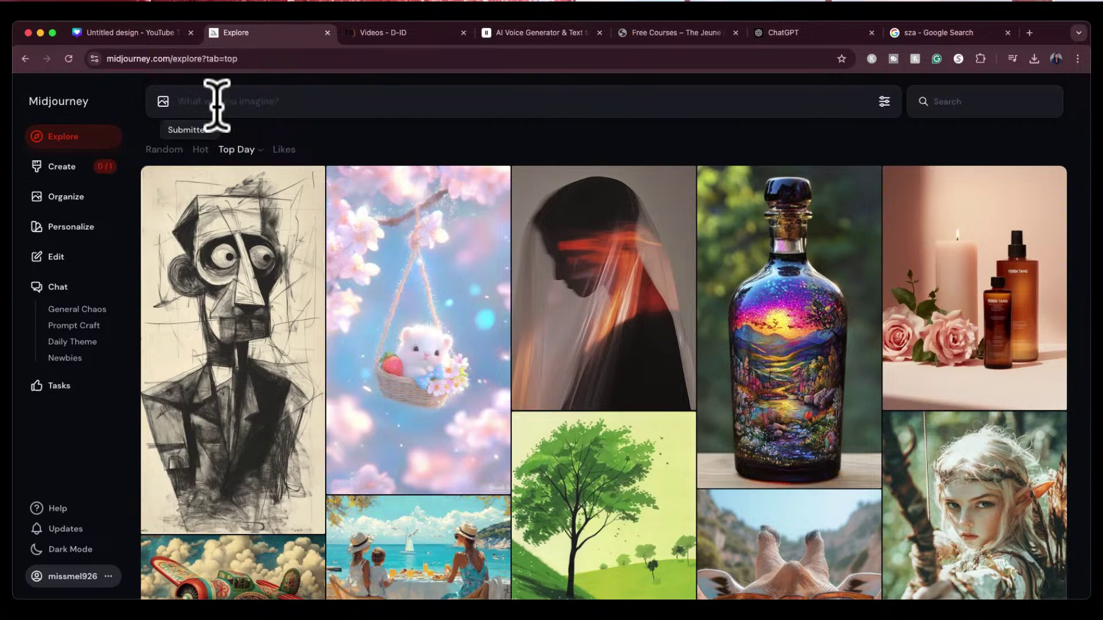
left_click(94, 168)
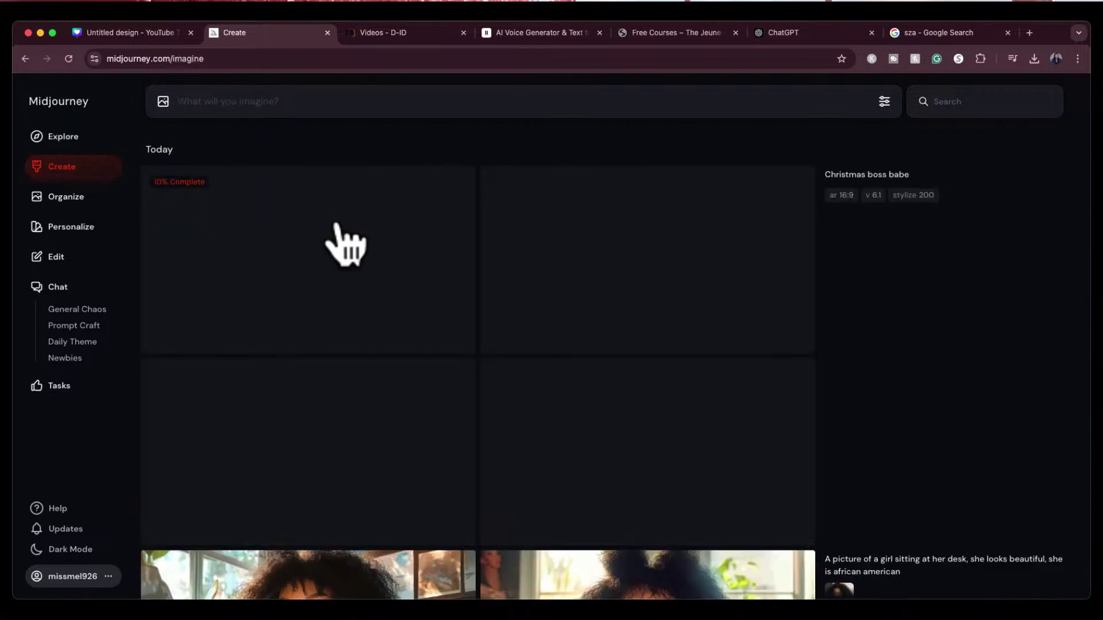
Set the Midjourney image size to portrait with a 4:5 ratio.
left_click_drag(823, 183, 881, 109)
left_click(883, 103)
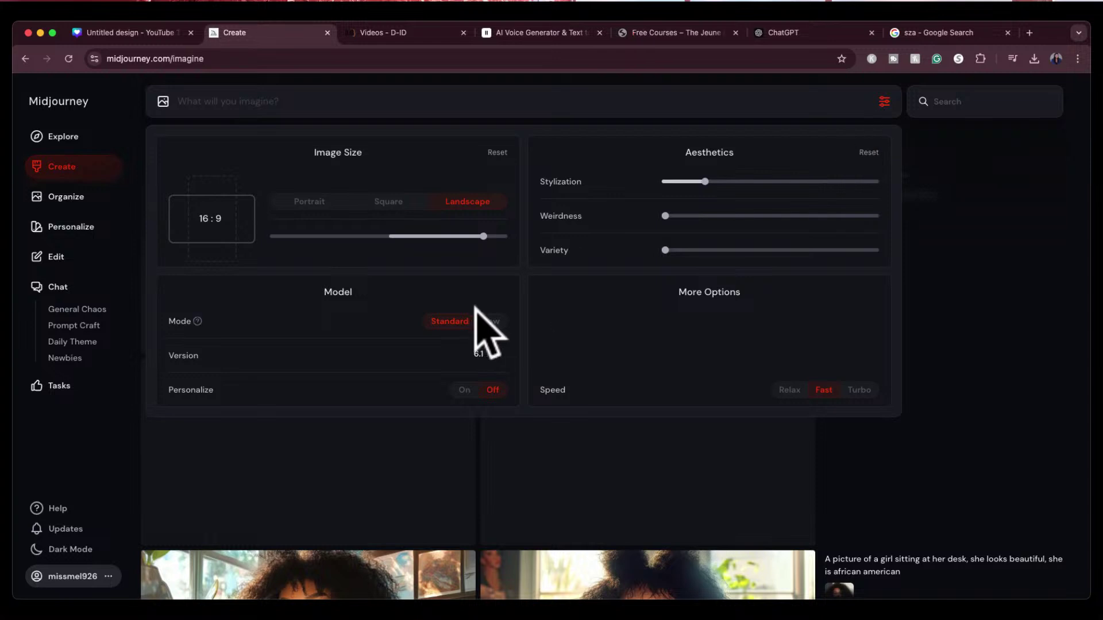
left_click(325, 208)
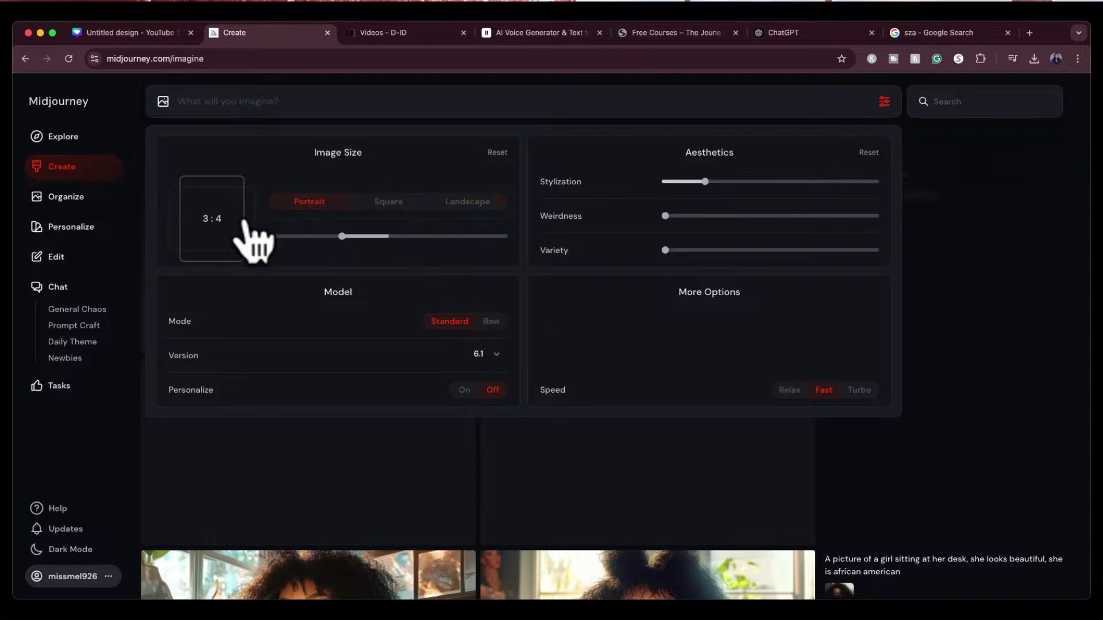
left_click(342, 236)
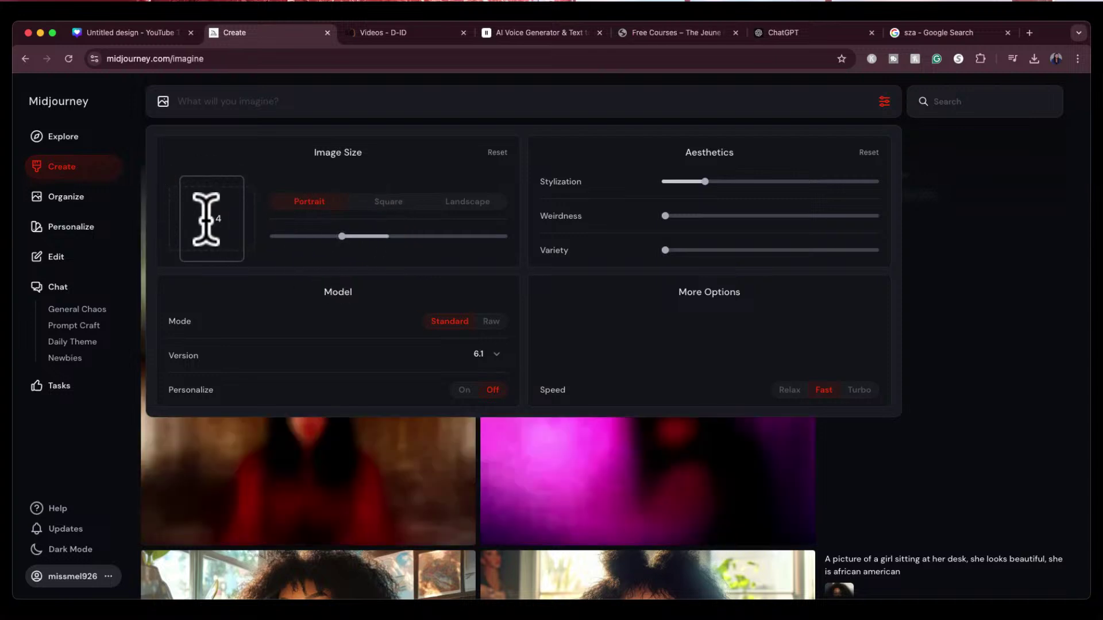
type("4")
left_click(225, 219)
type("5")
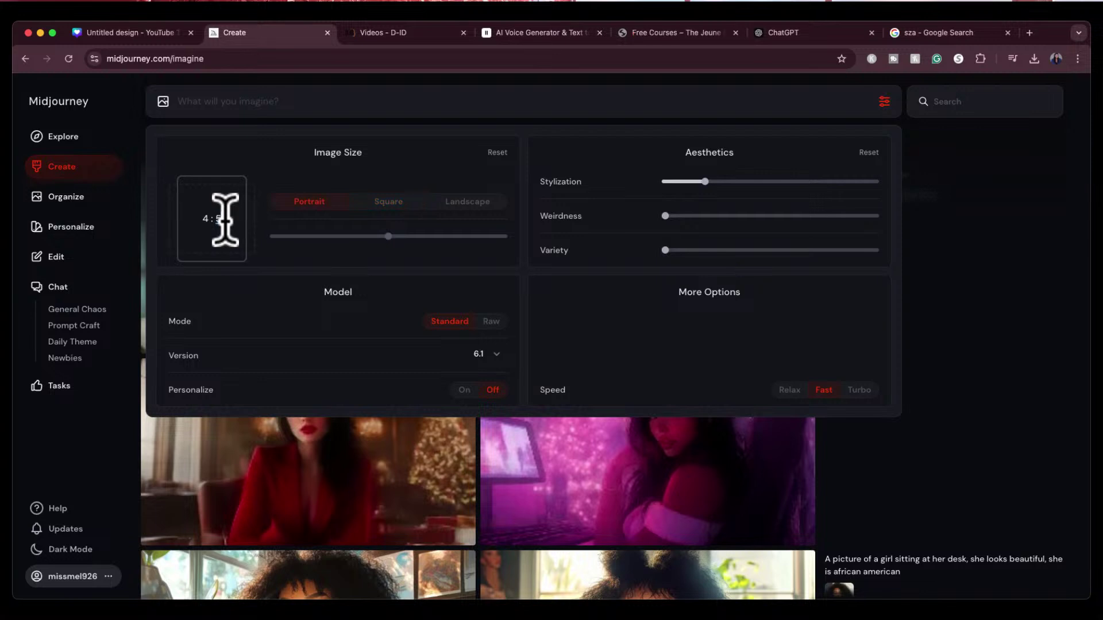
left_click(878, 101)
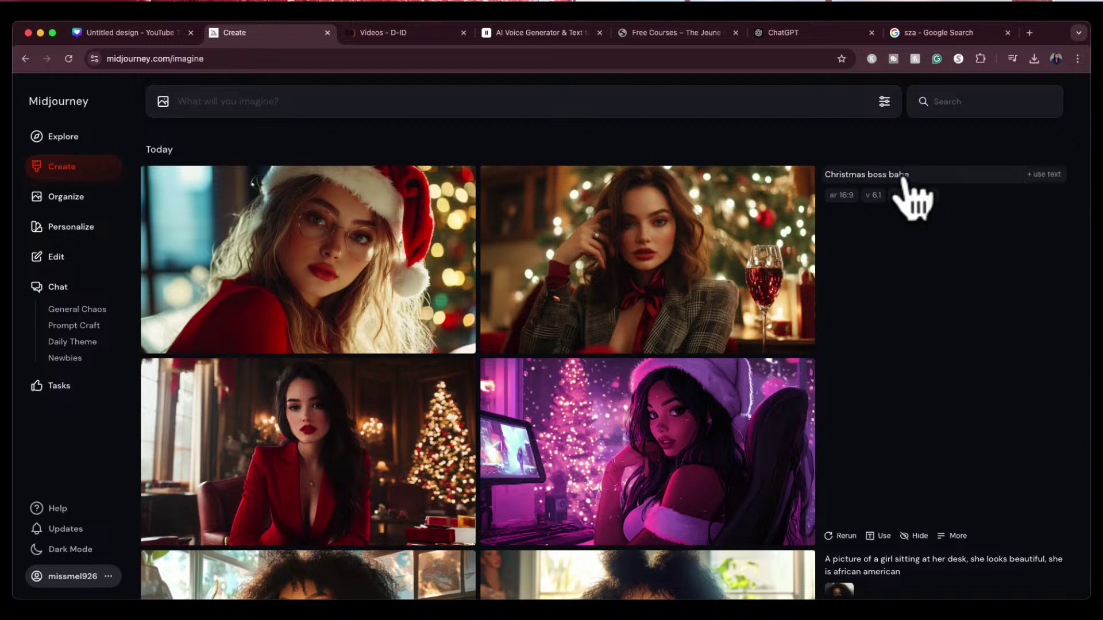
Begin a prompt for an african american woman in a red suit, in a corporate setting, with a red santa hat on.
left_click(824, 107)
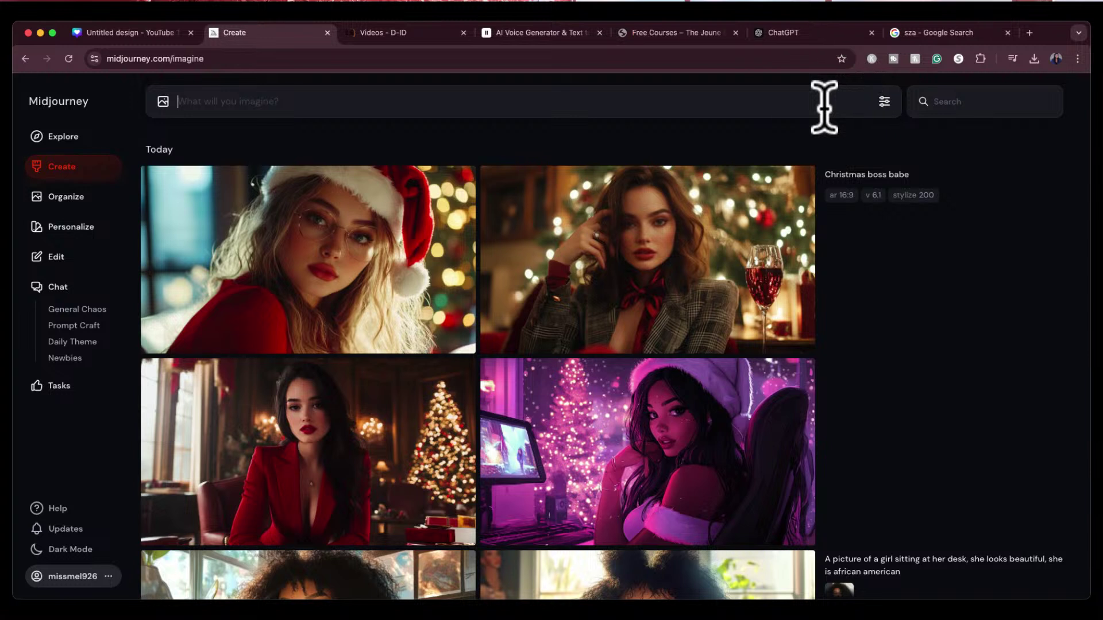
type("african american")
key("BackSpace")
type("woman")
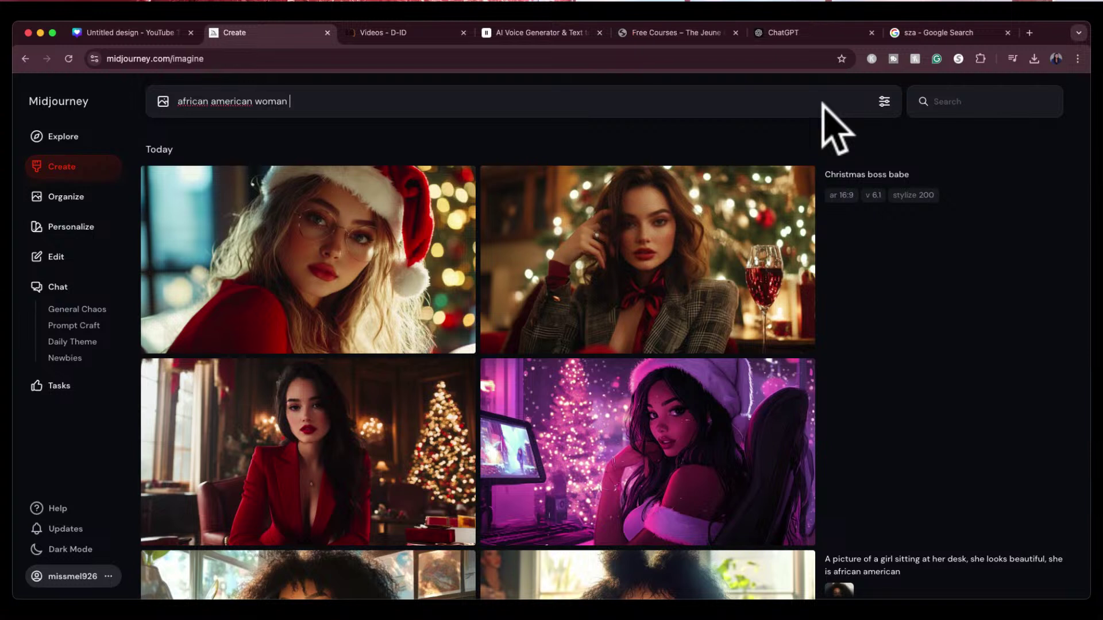
type("in a red suit she is in a corporate setting and has a red santa hat on. she is v")
type("beautifl")
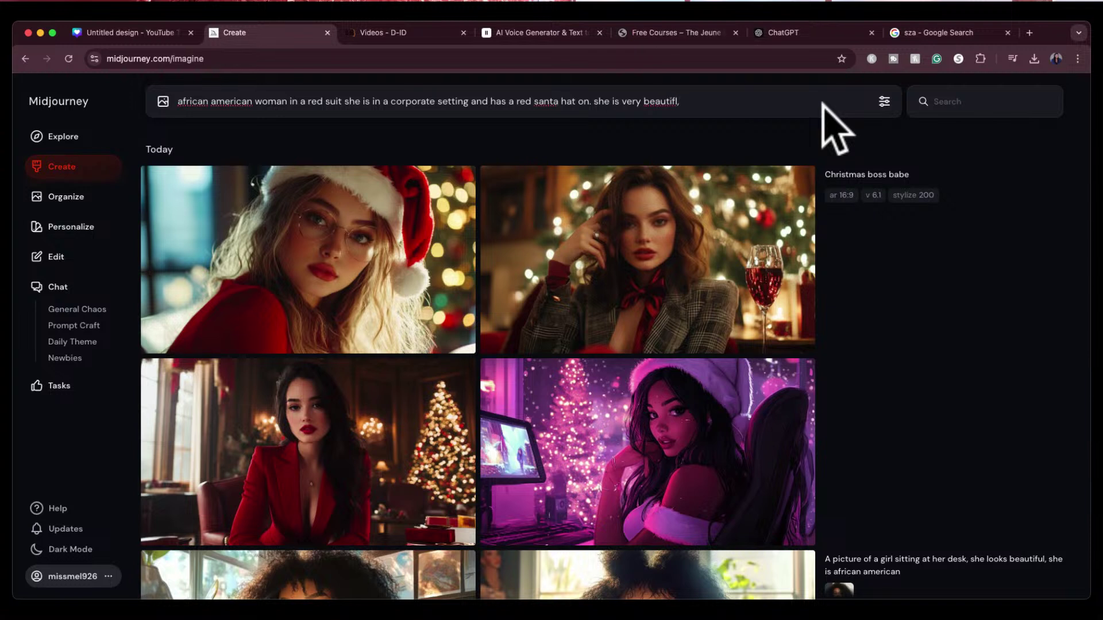
Correct the spelling of "beautiful" and add "long black straight hair, bold makeup" to the prompt.
type(",")
key("BackSpace")
key("BackSpace")
type("ul, long black lon")
type("straight ha")
type("ir, bold makeup")
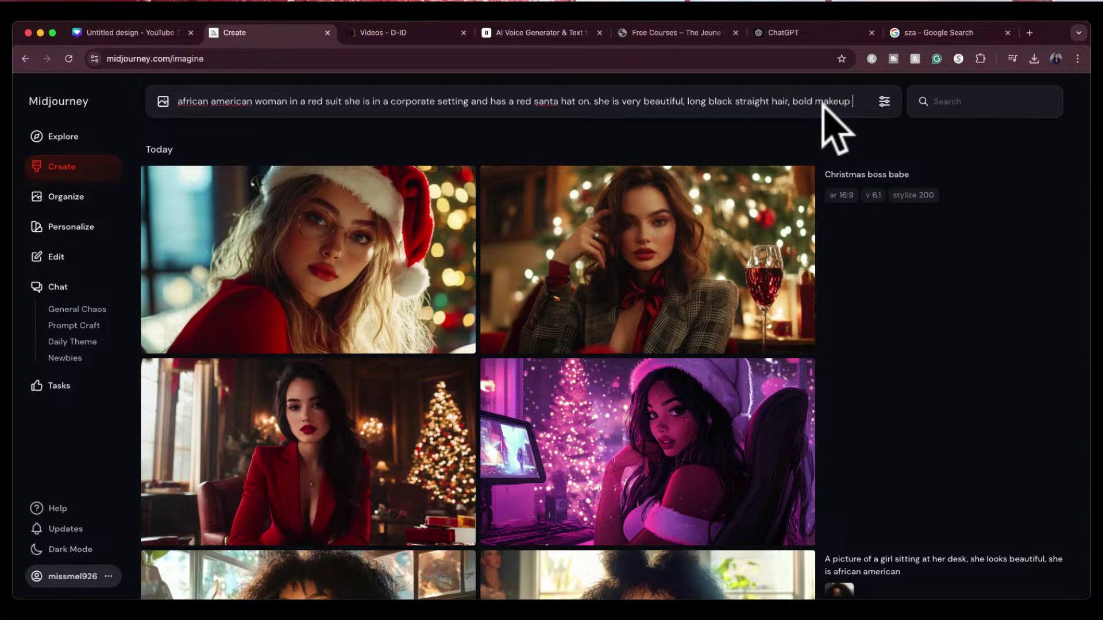
Finish the prompt with "lots of gold accessories. beautiful smile." and generate the images.
type(", lots of gold accessories")
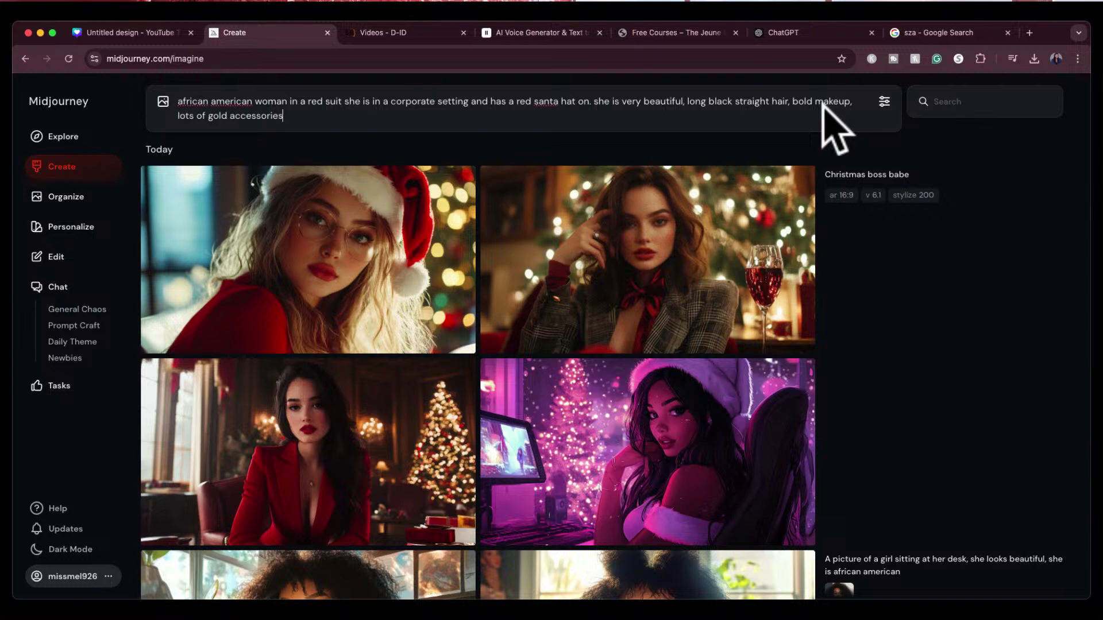
type(". --")
key("BackSpace")
key("BackSpace")
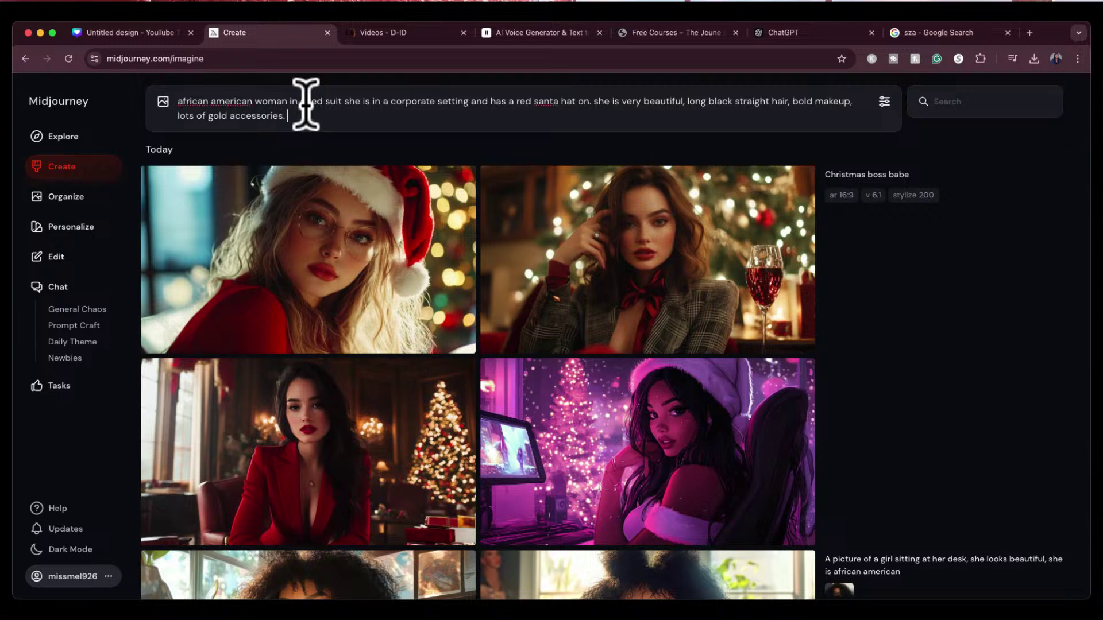
type("beautiful smile.")
key("Return")
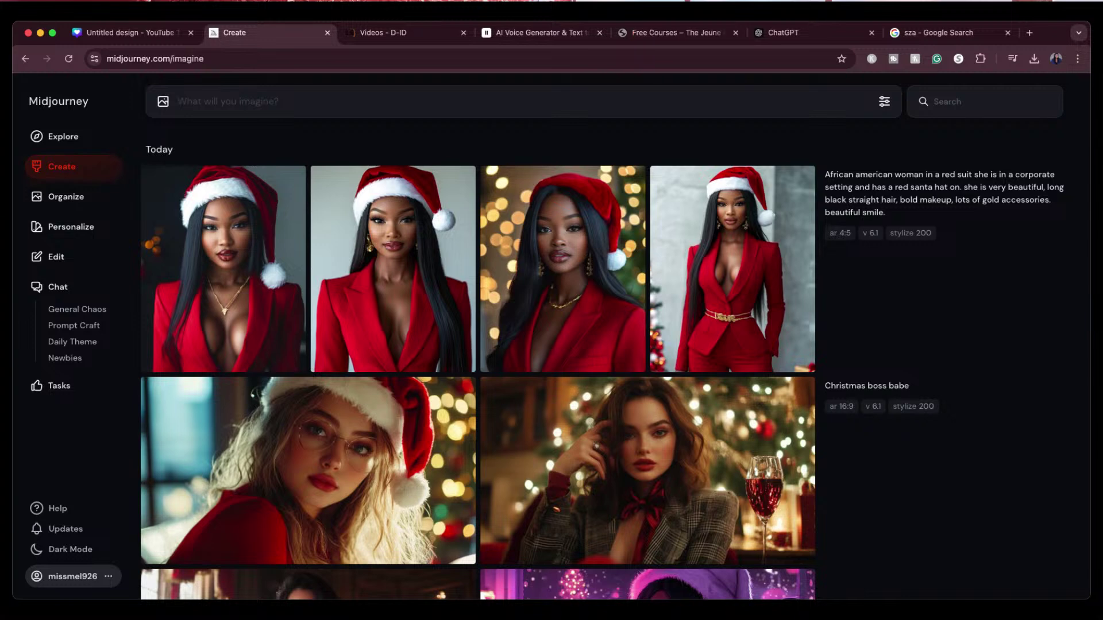
Enlarge the generated portrait with the blurred golden lights and examine its face, hair, hat, jewellery and red suit up close.
left_click(759, 287)
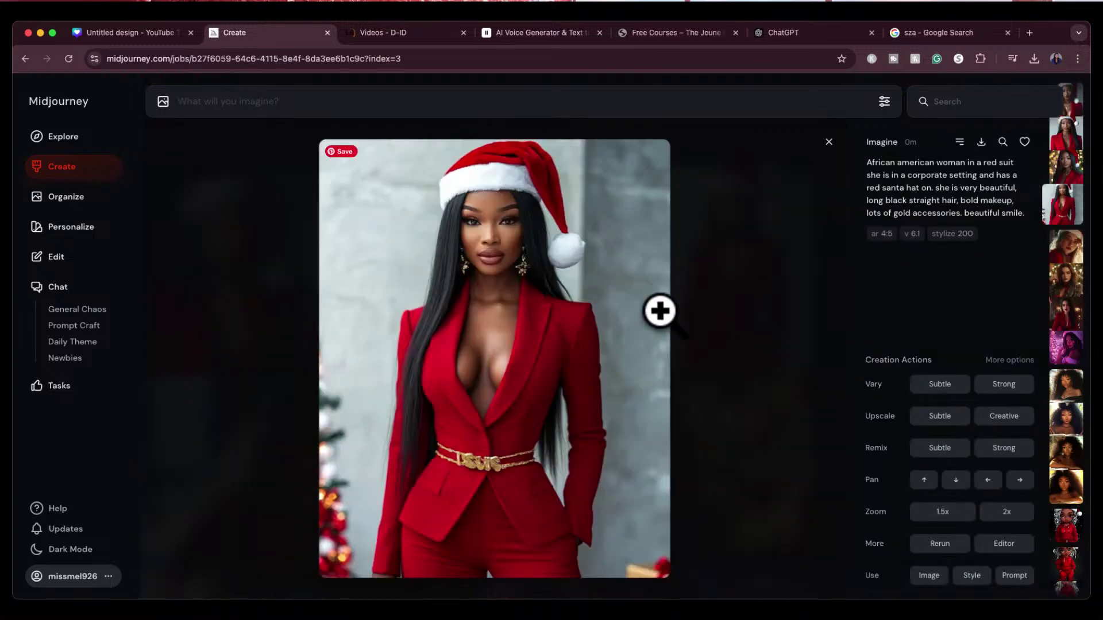
key("Left")
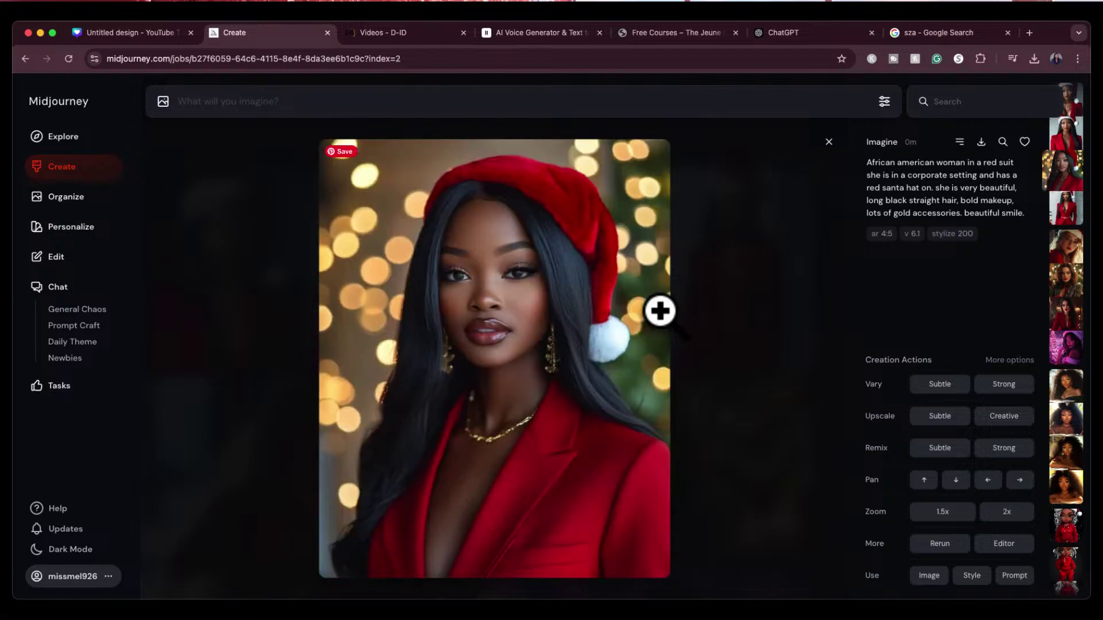
left_click(576, 292)
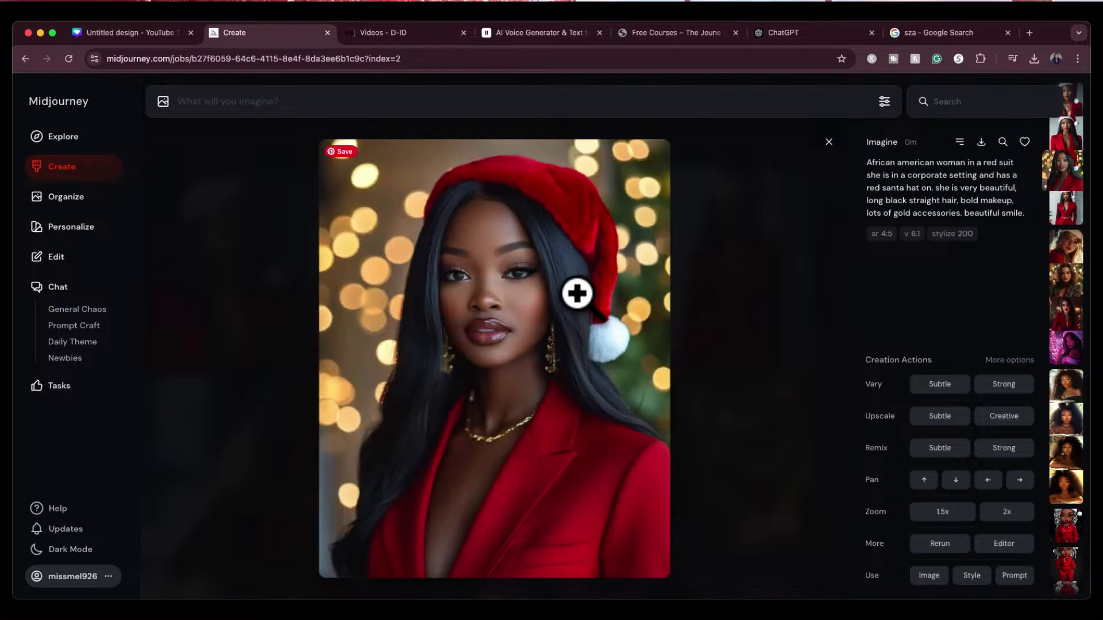
left_click(576, 293)
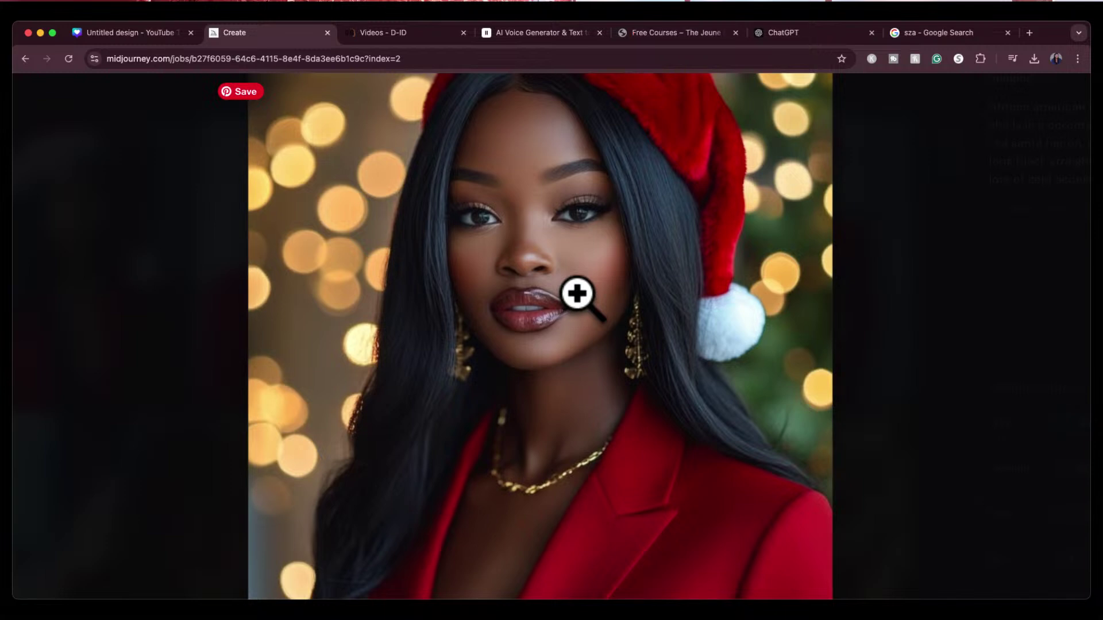
scroll(576, 295, "up", 4)
scroll(575, 295, "down", 2)
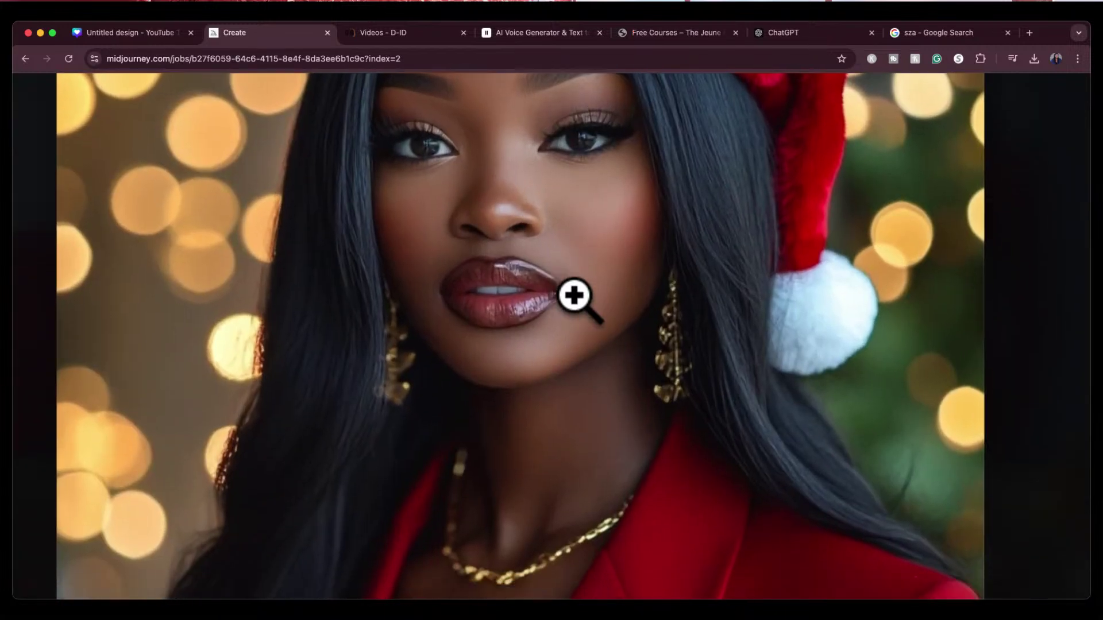
scroll(575, 296, "up", 5)
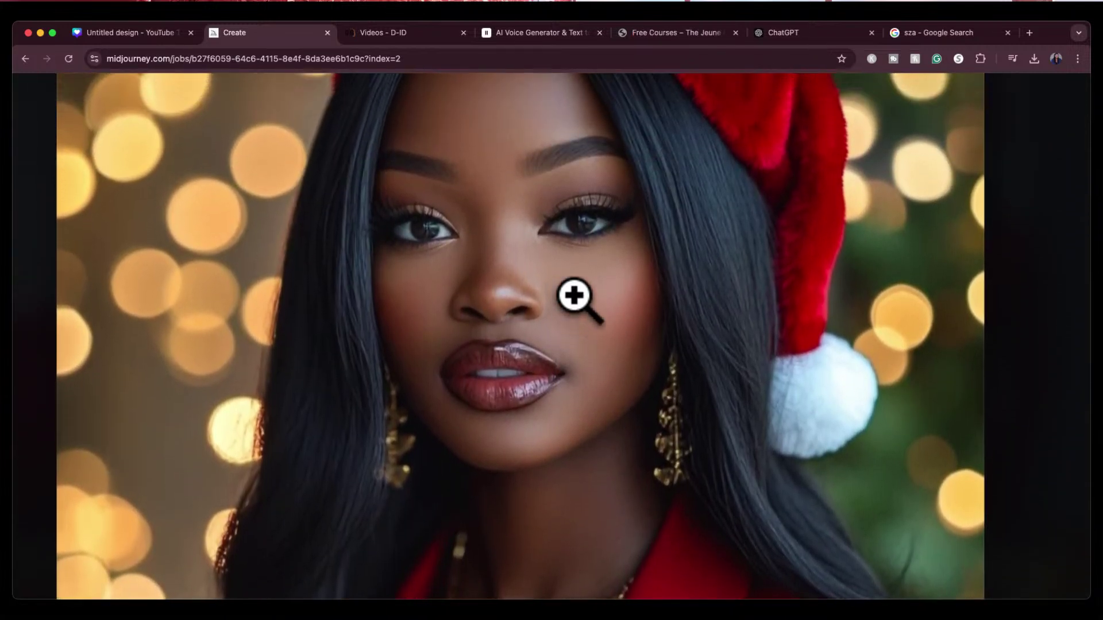
scroll(574, 297, "up", 3)
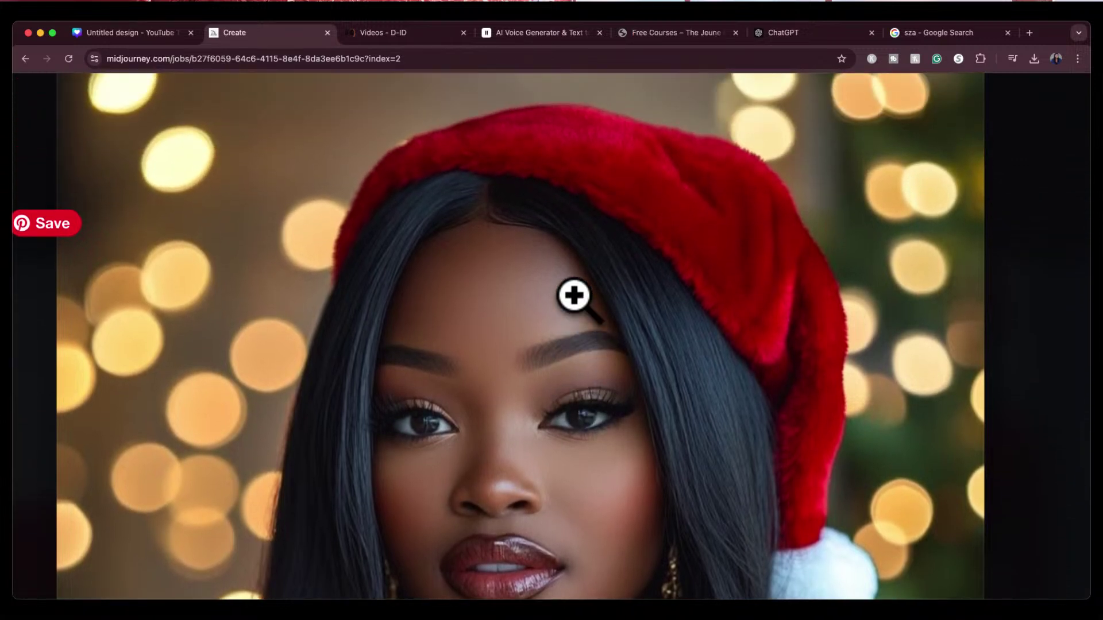
scroll(574, 296, "down", 8)
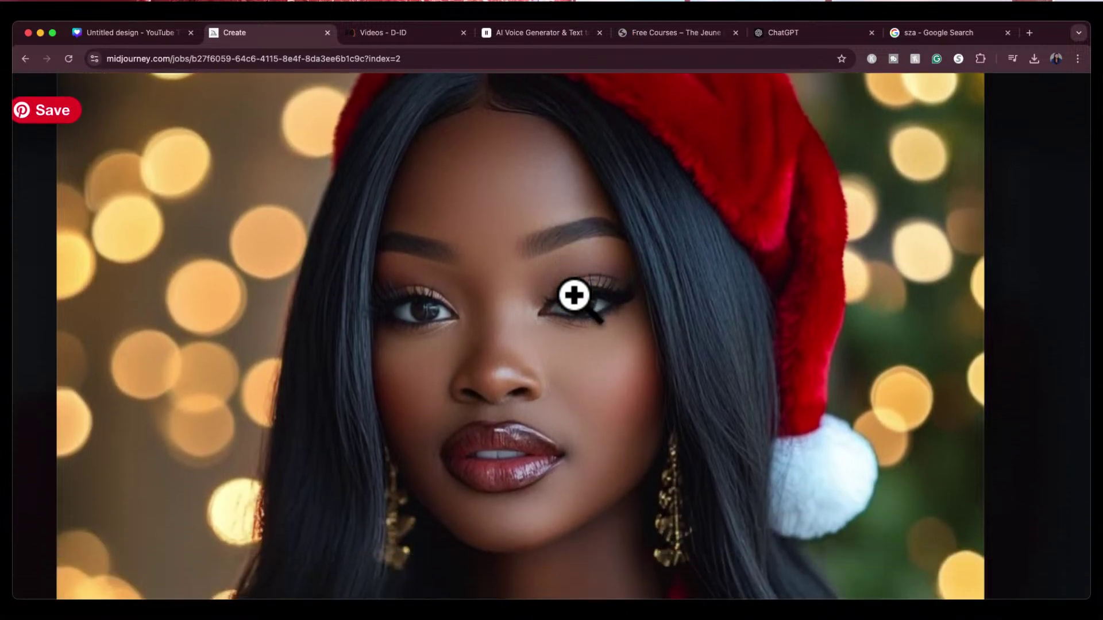
scroll(574, 296, "down", 7)
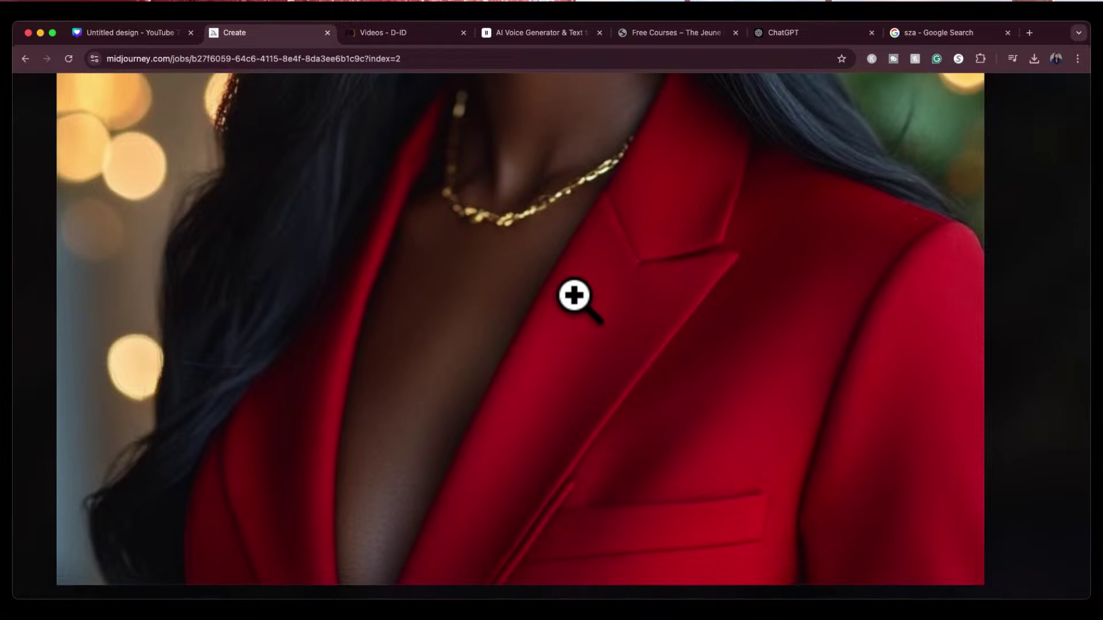
scroll(574, 296, "up", 10)
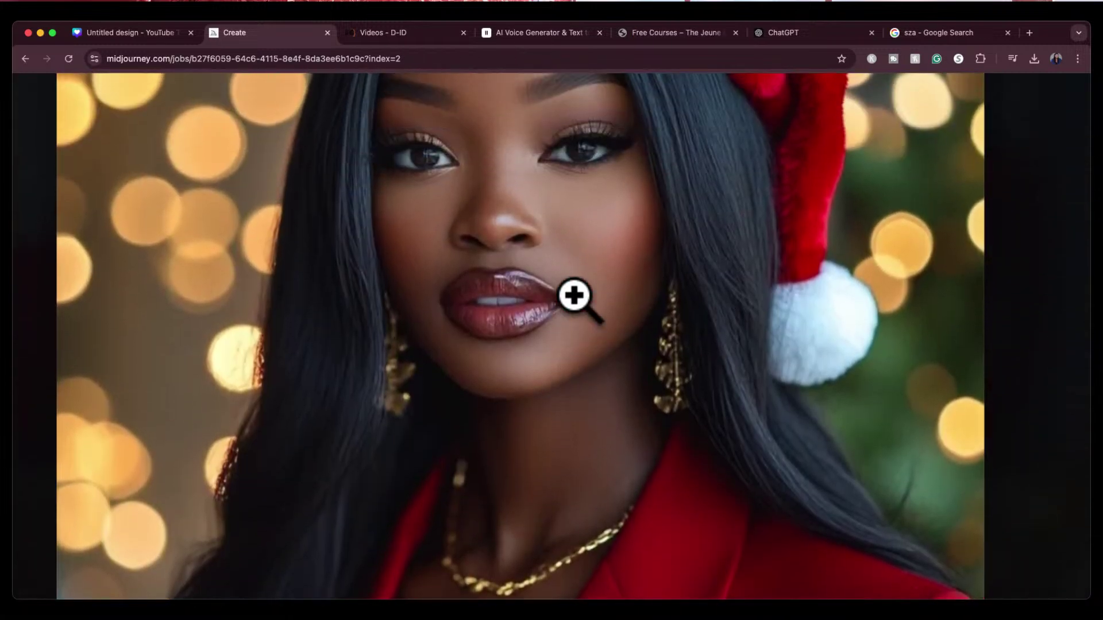
scroll(575, 297, "up", 3)
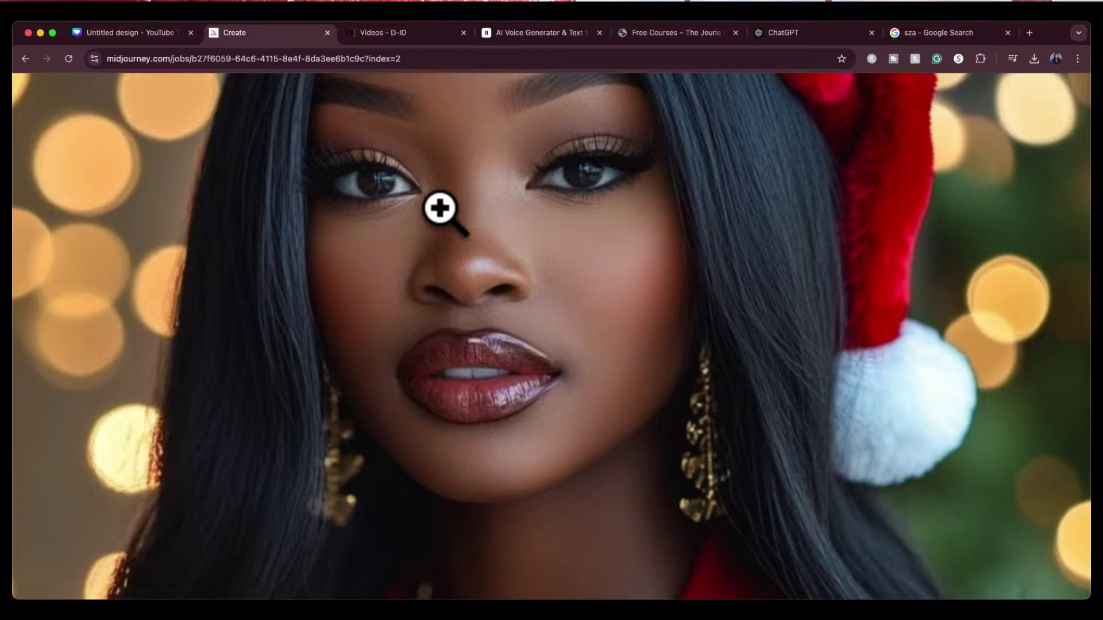
scroll(502, 192, "up", 2)
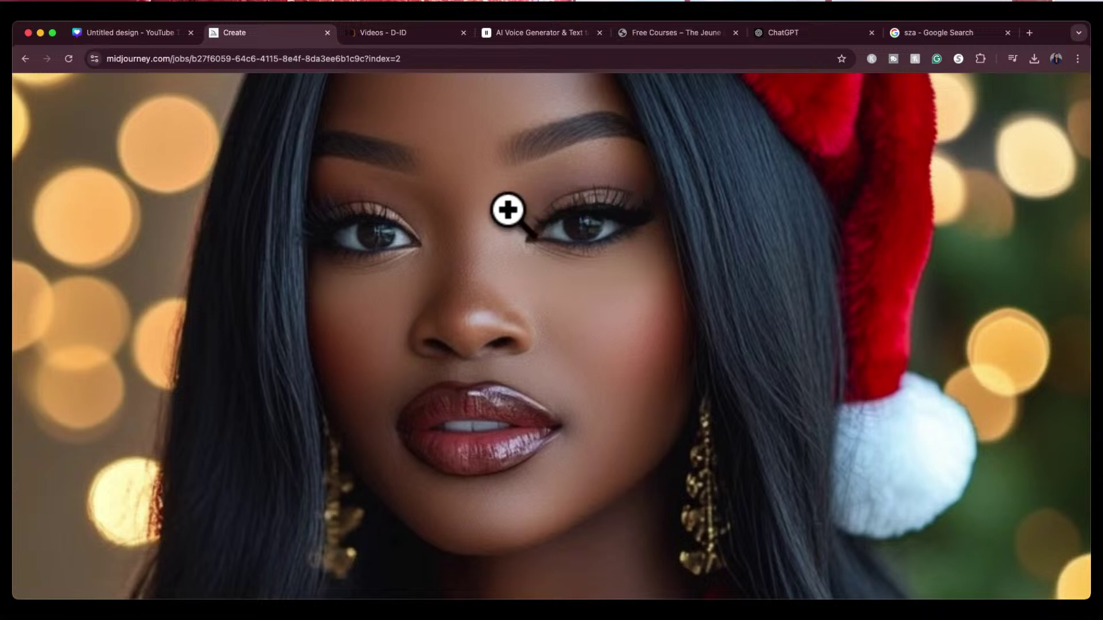
scroll(395, 234, "up", 2)
scroll(396, 235, "up", 3)
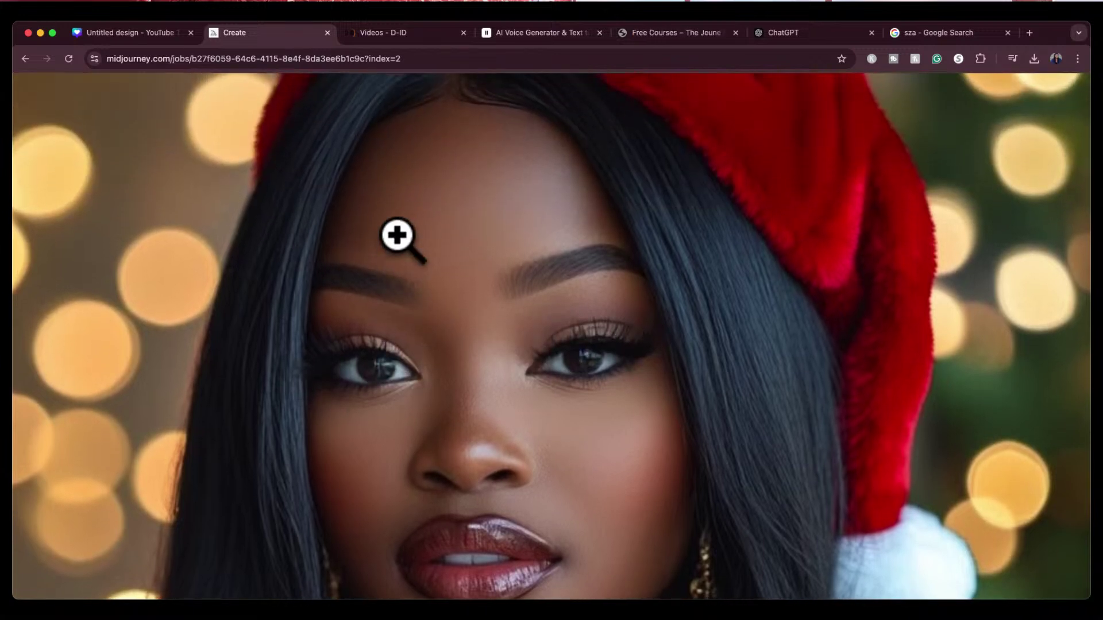
scroll(396, 236, "down", 10)
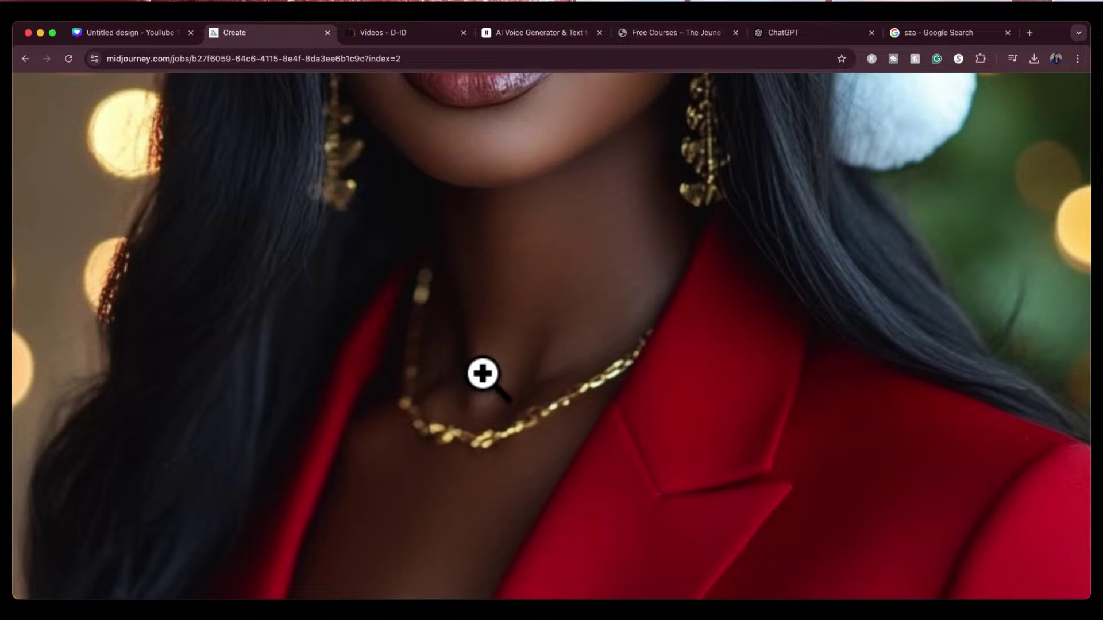
scroll(596, 160, "down", 2)
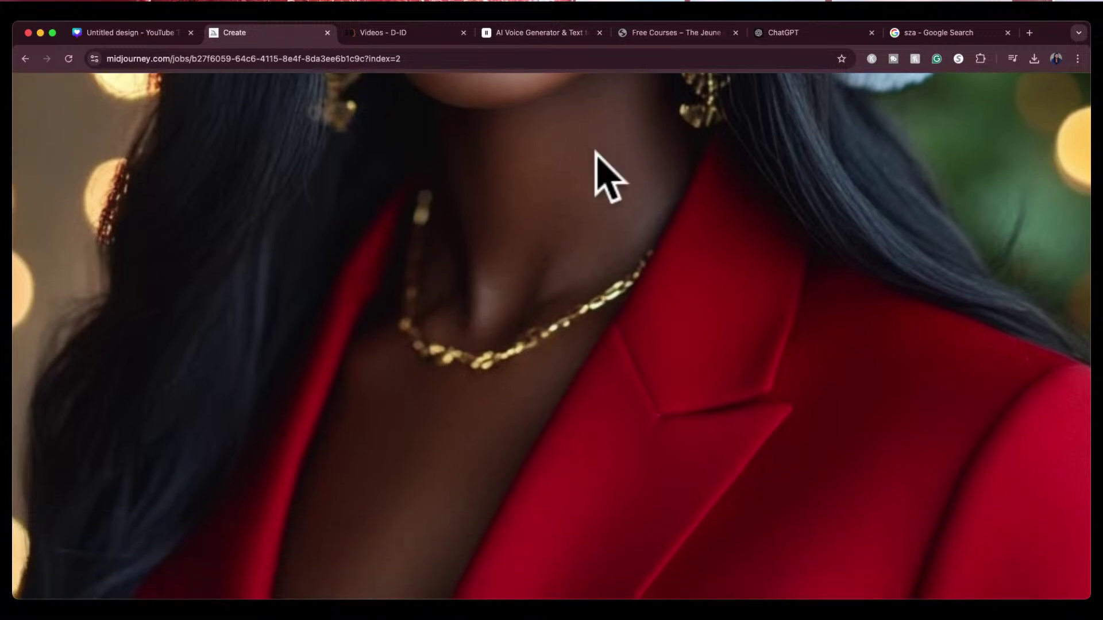
scroll(596, 152, "down", 3)
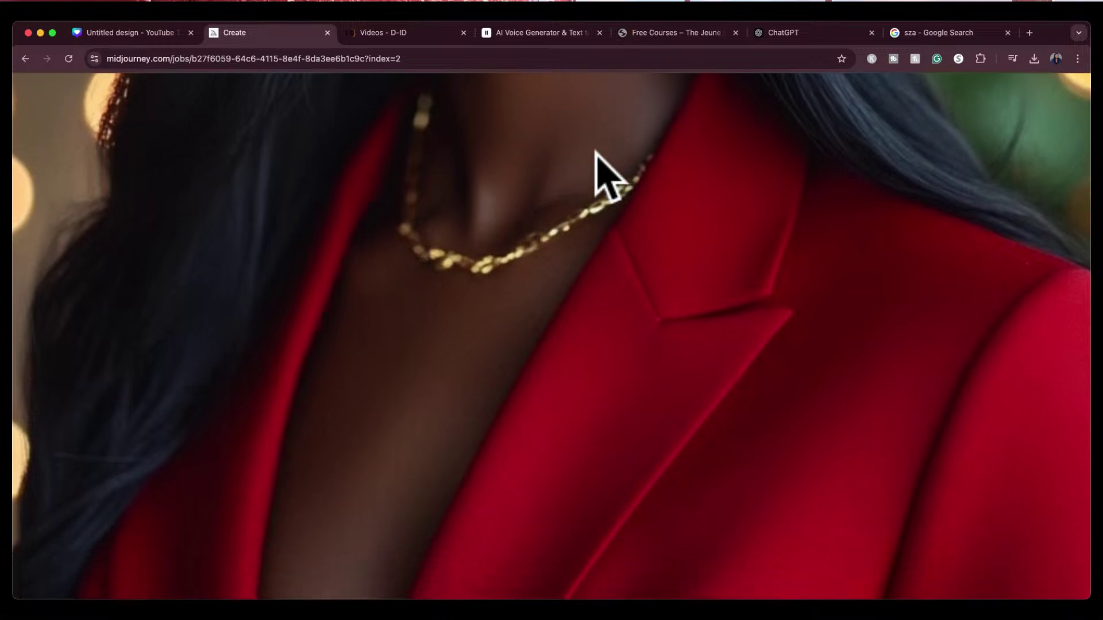
scroll(596, 153, "down", 3)
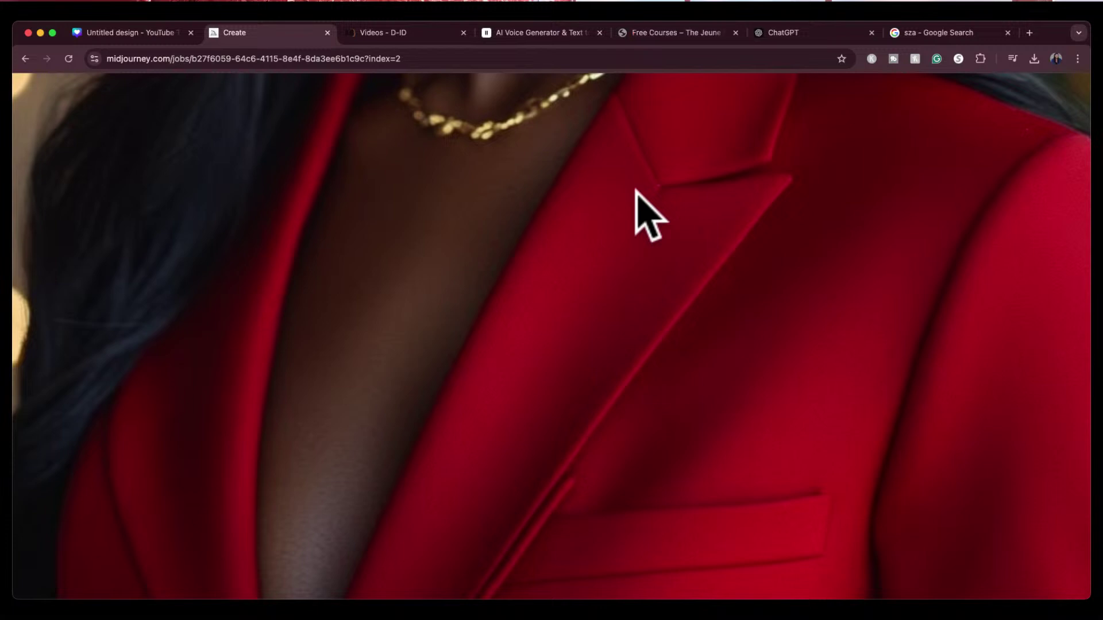
View the portrait with the dark background and gold pendant necklace in full, and return to the image grid.
scroll(635, 192, "down", 5)
scroll(636, 192, "down", 2)
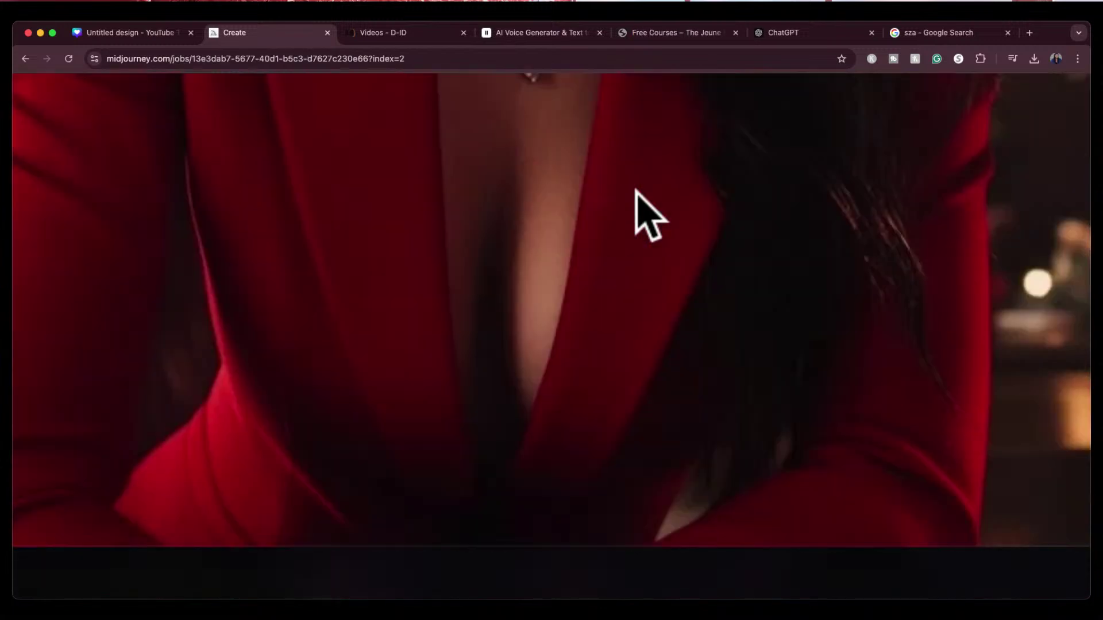
scroll(635, 190, "up", 6)
scroll(636, 190, "up", 3)
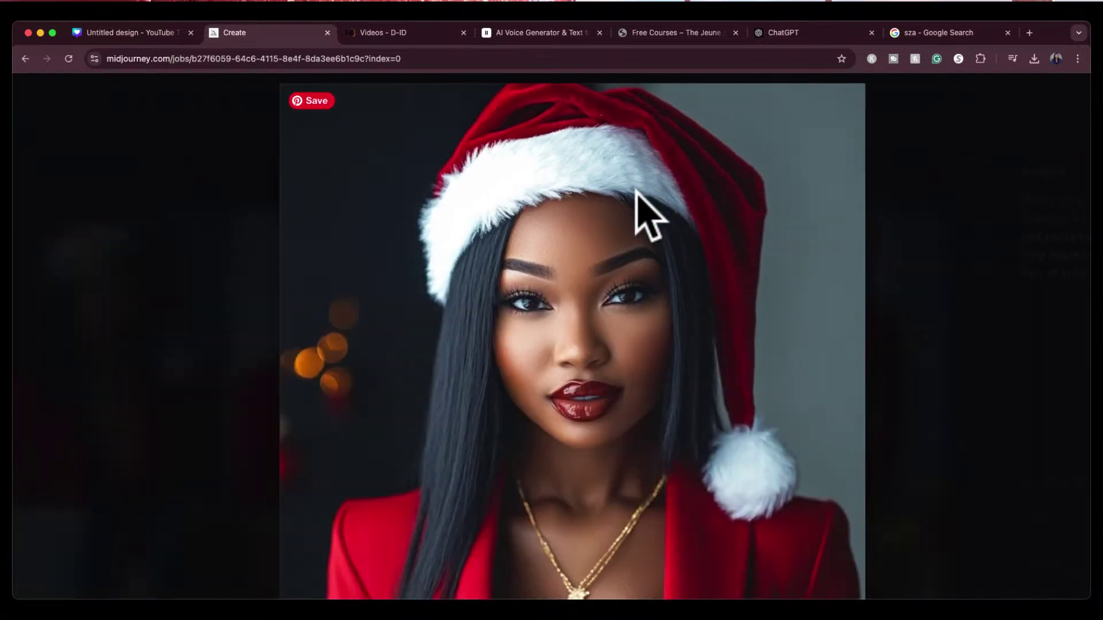
scroll(635, 190, "up", 2)
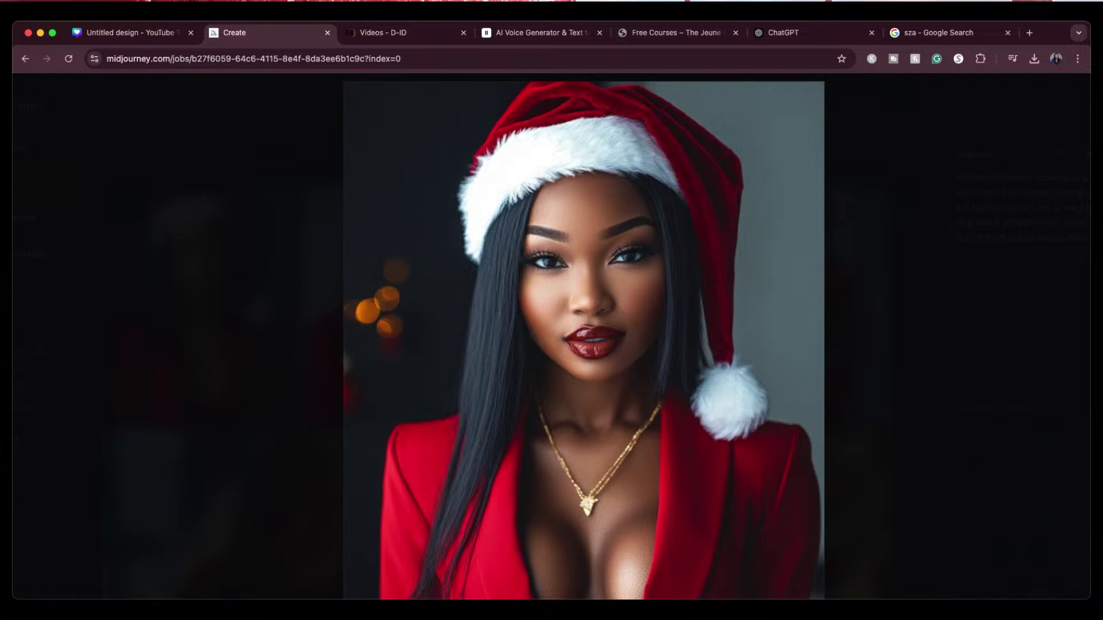
left_click(614, 468)
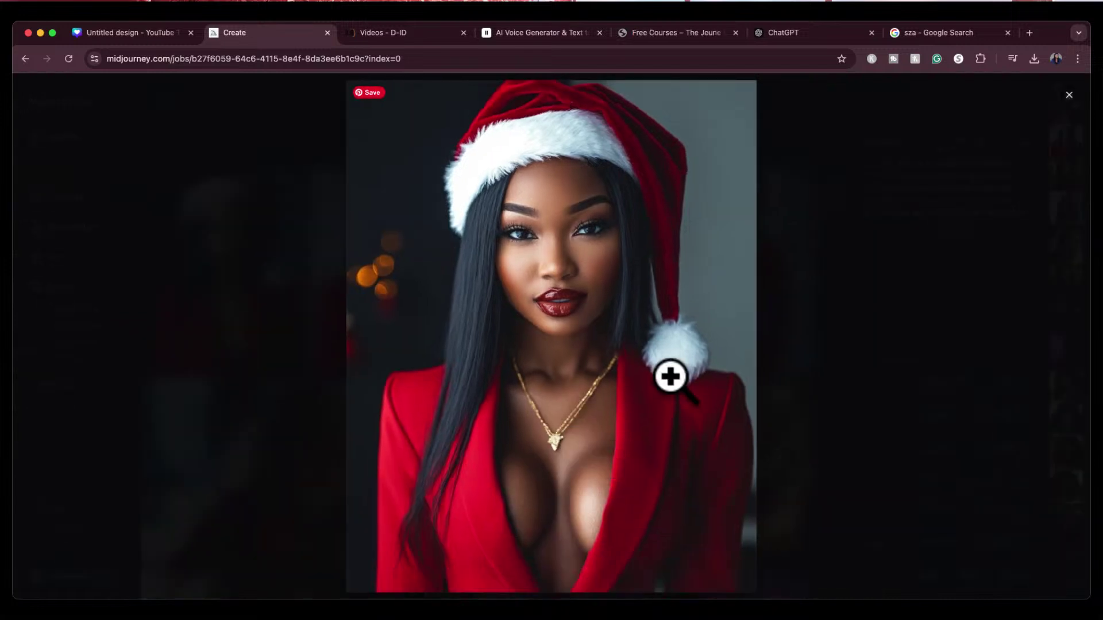
left_click(835, 211)
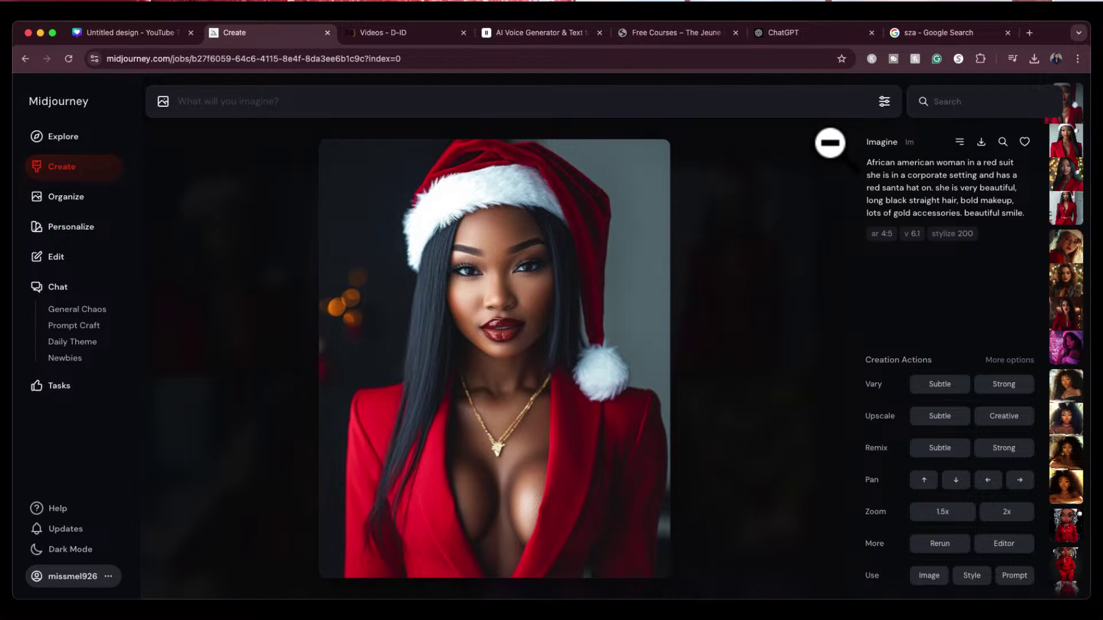
left_click(838, 149)
Generate strong variations of the portrait with the blurred golden lights and return to the image grid.
scroll(661, 431, "down", 1)
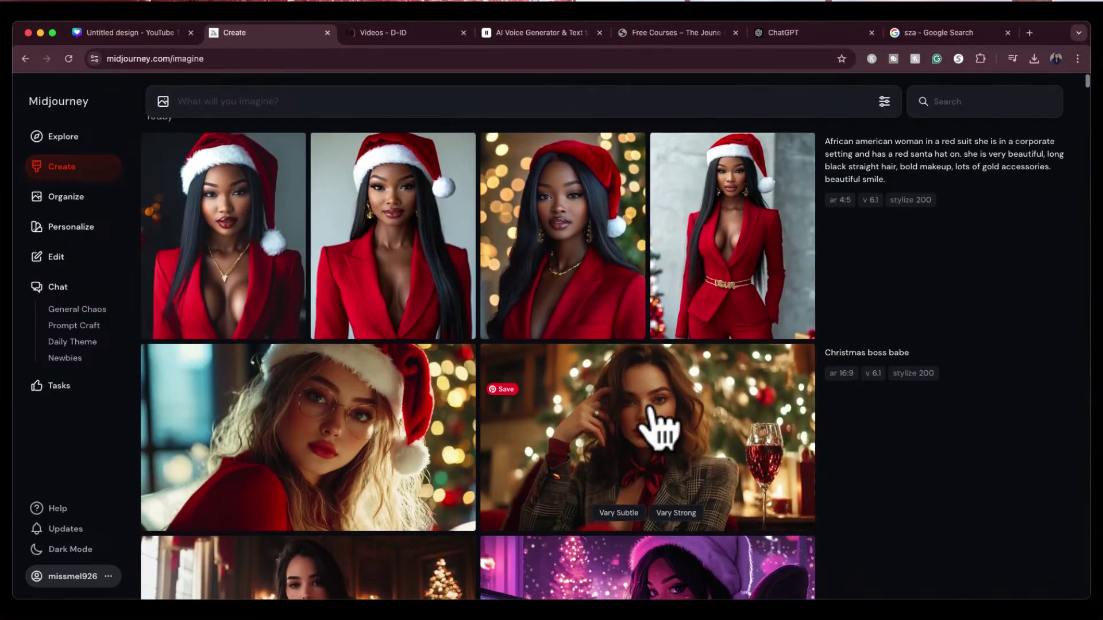
scroll(660, 428, "up", 1)
left_click(598, 264)
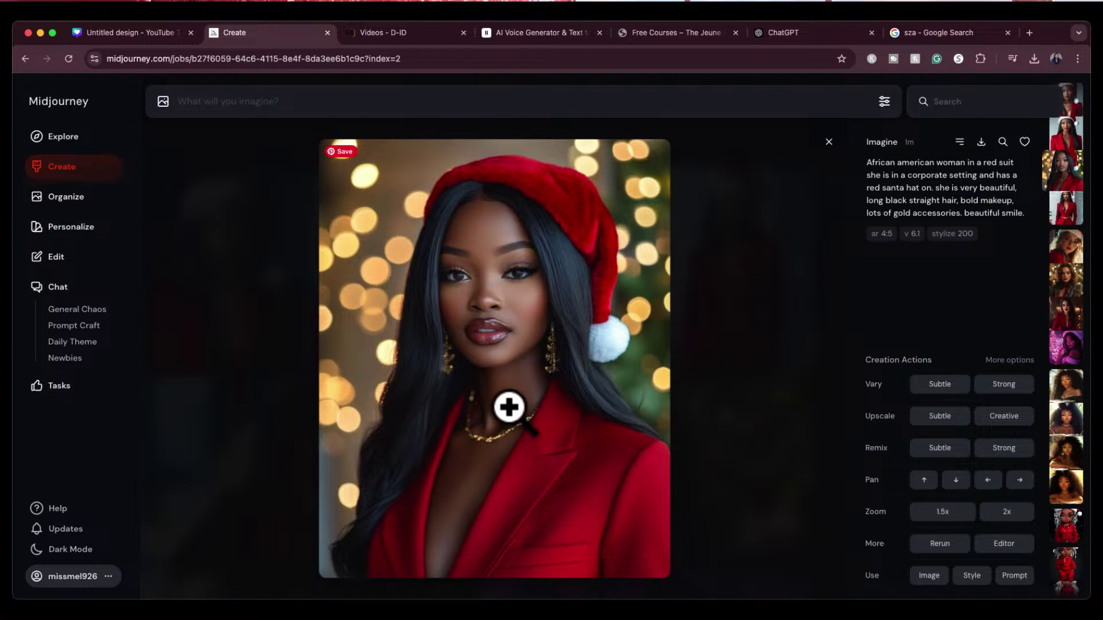
left_click(1003, 384)
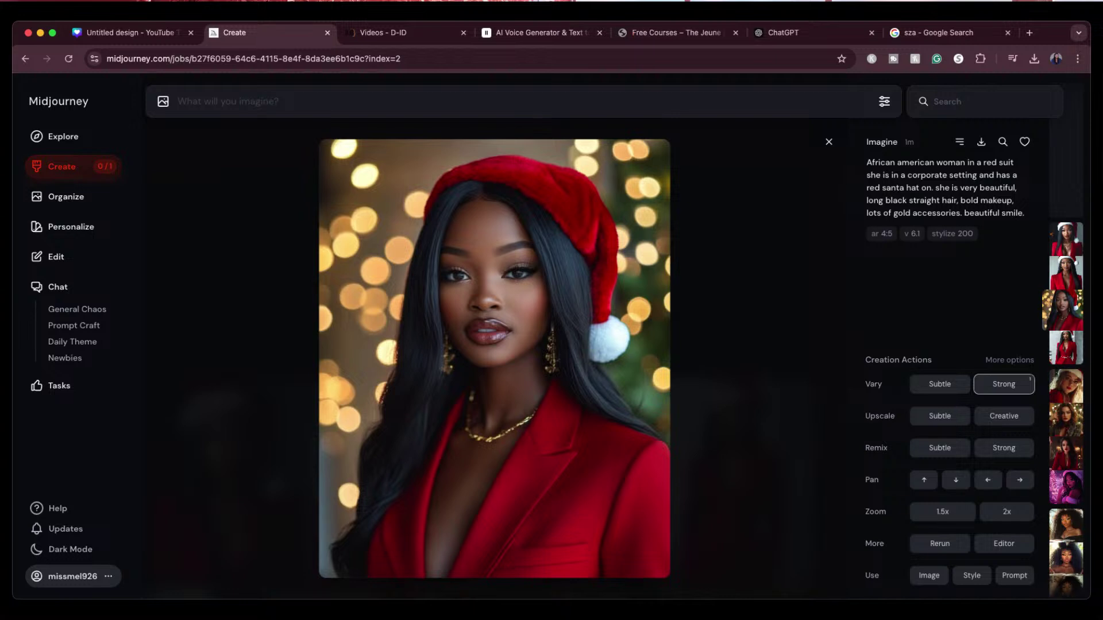
left_click(829, 142)
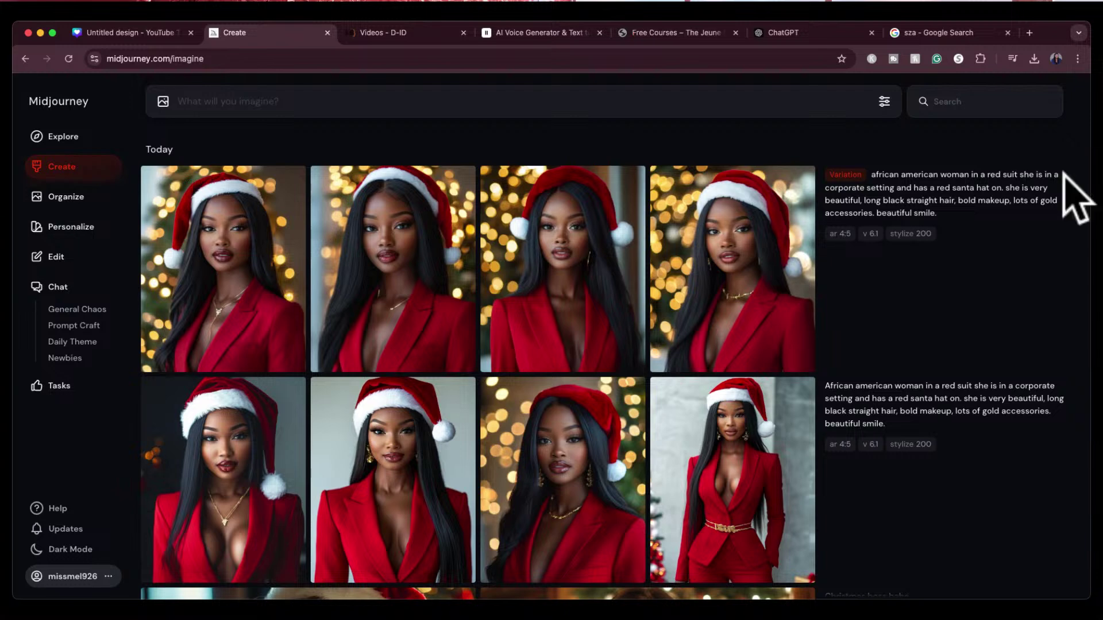
Enlarge the new Santa hat variations one by one and compare them with the portrait that has a single short necklace.
left_click(266, 245)
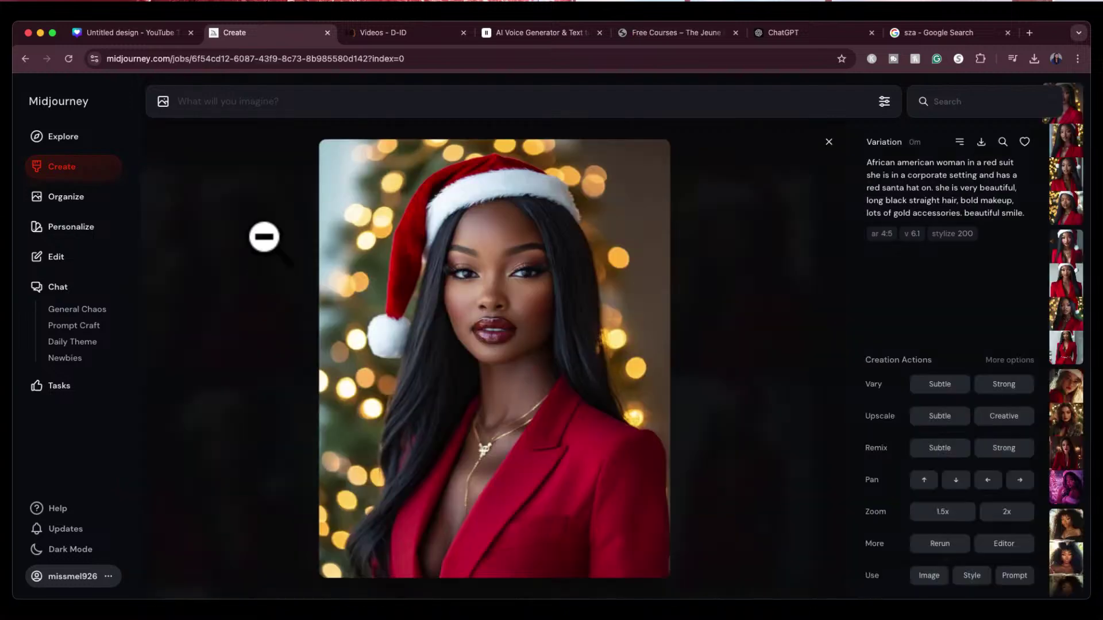
key("Right")
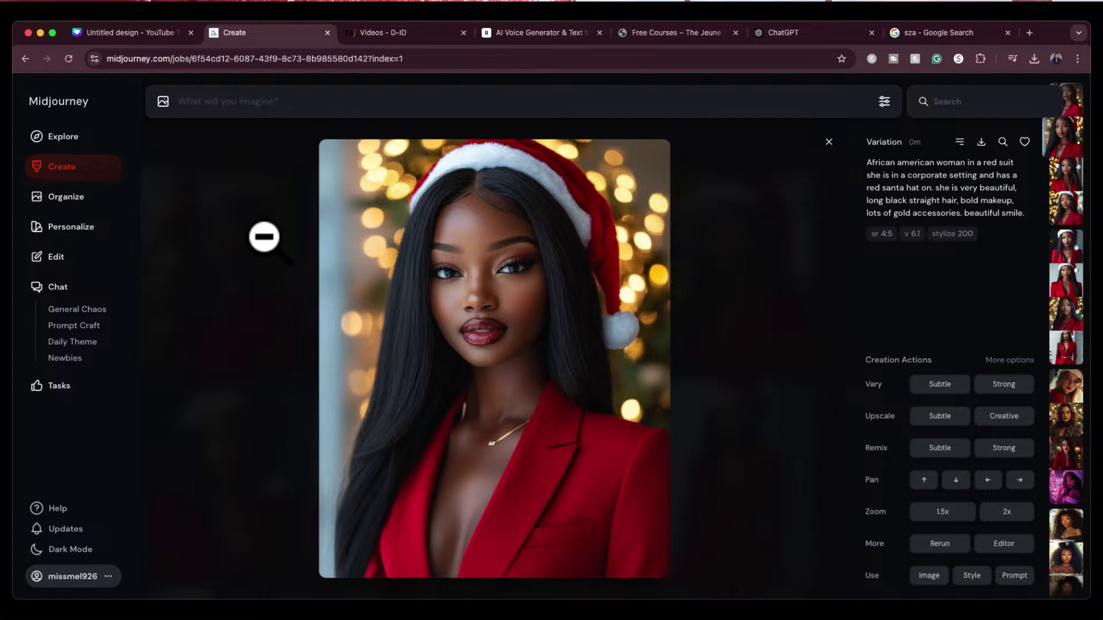
key("Right")
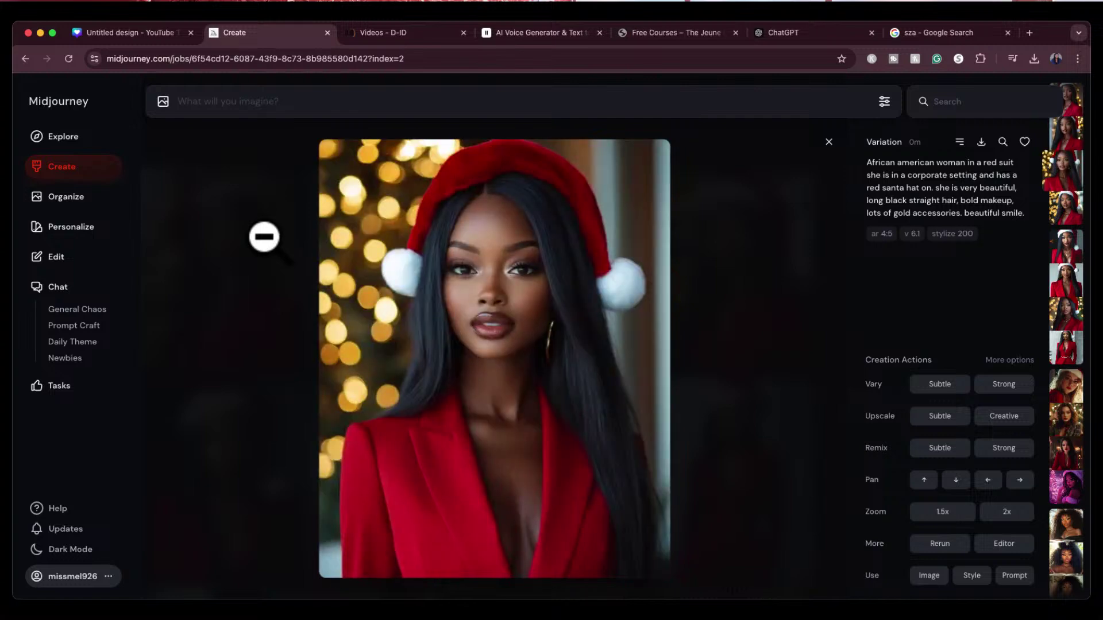
key("Right")
key("Left")
key("Left")
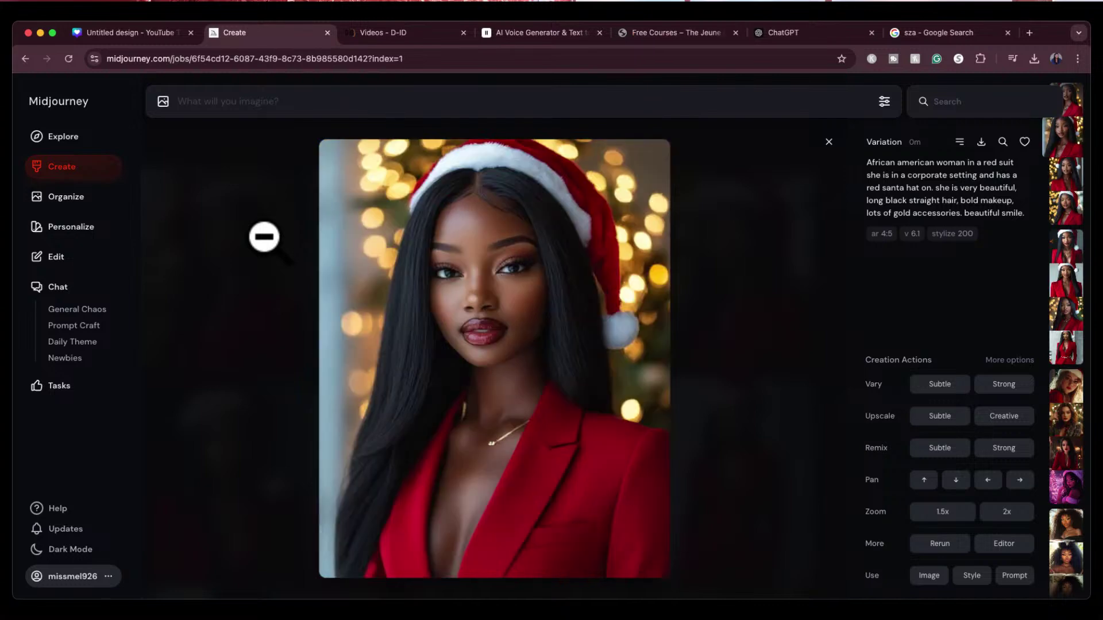
Search for images similar to the second variation and browse the matching portraits.
left_click(1002, 142)
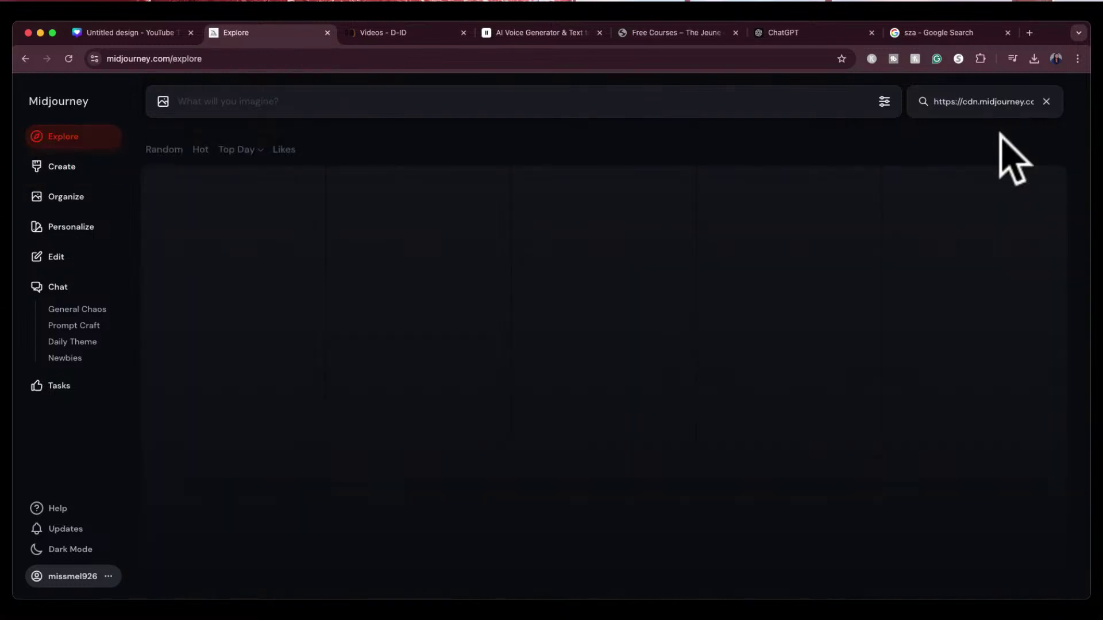
scroll(867, 386, "down", 2)
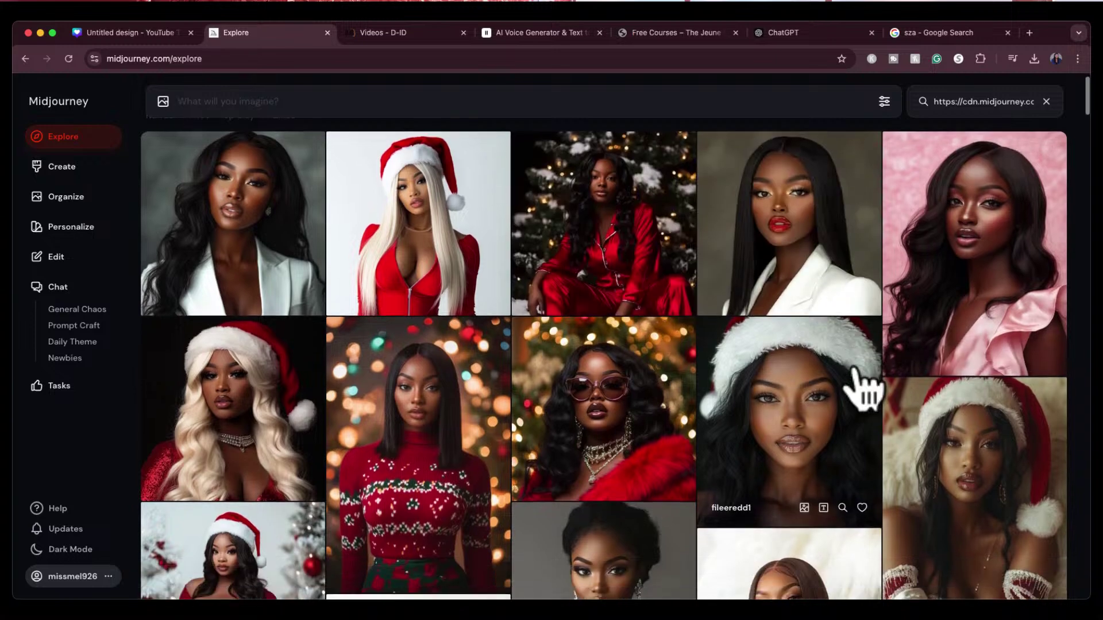
scroll(863, 391, "down", 3)
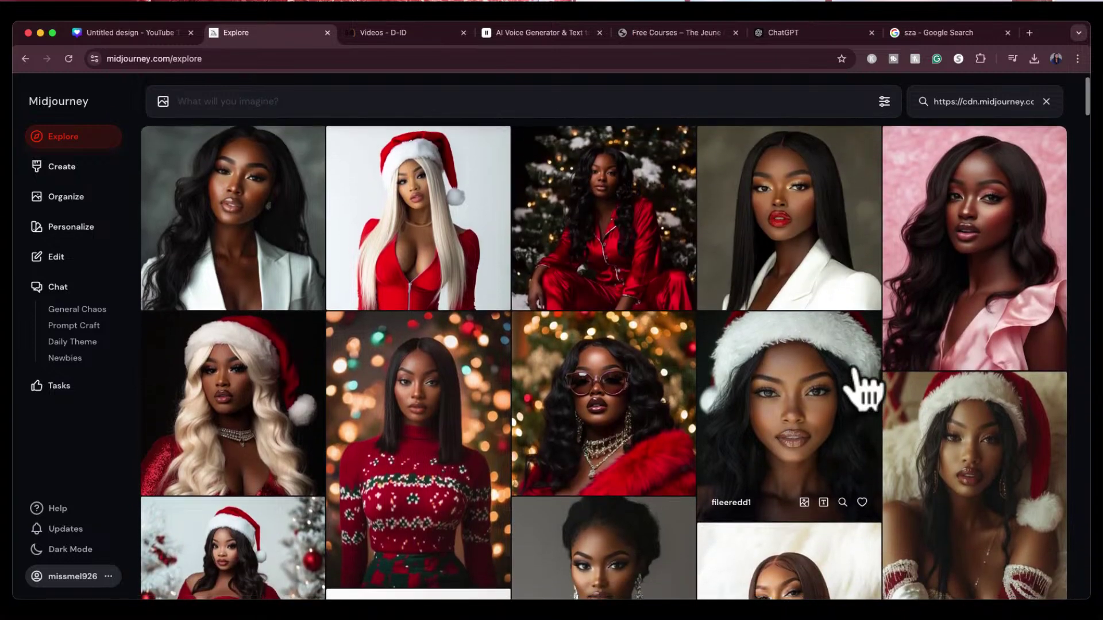
scroll(867, 388, "down", 1)
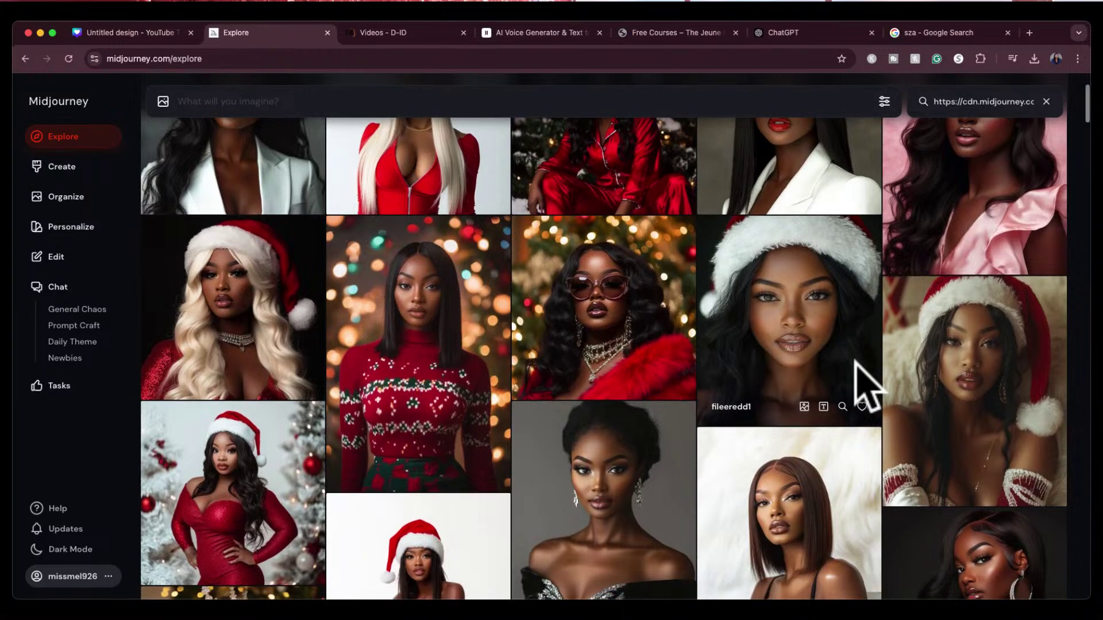
scroll(868, 388, "down", 5)
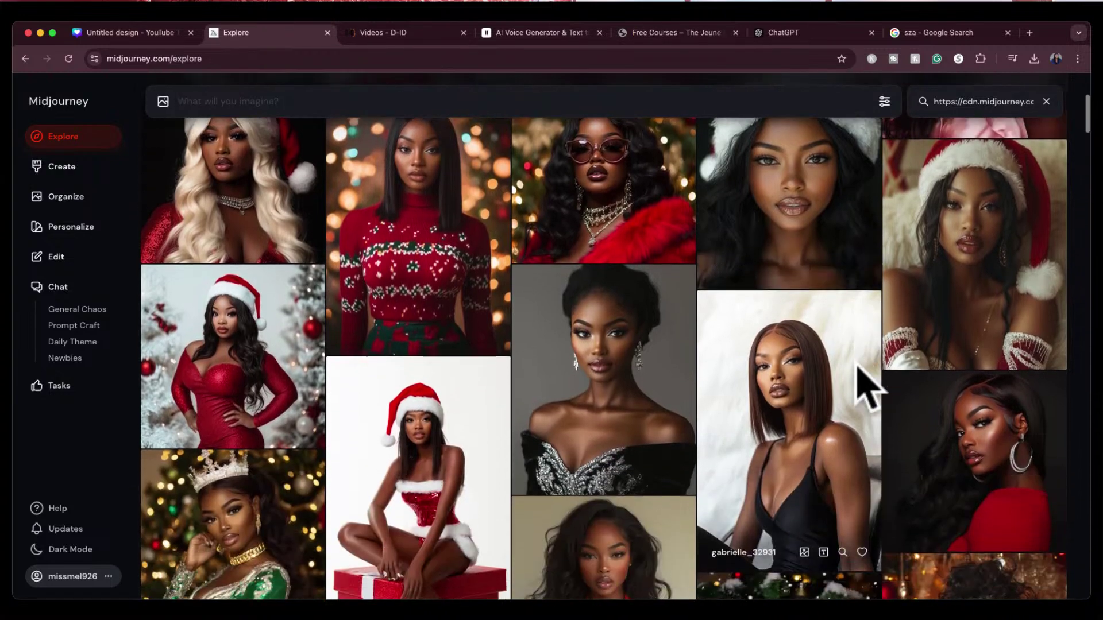
scroll(867, 387, "down", 3)
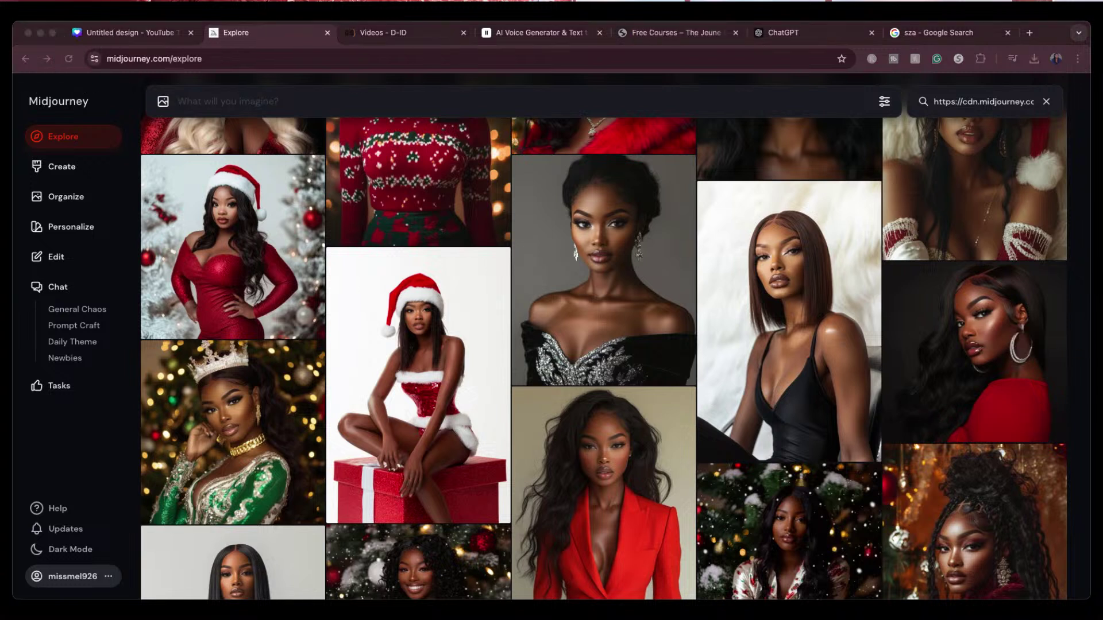
Switch to Infinity AI and upload the cartoon girl in the Santa hat and red hoodie as the character image.
left_click(624, 32)
left_click(177, 224)
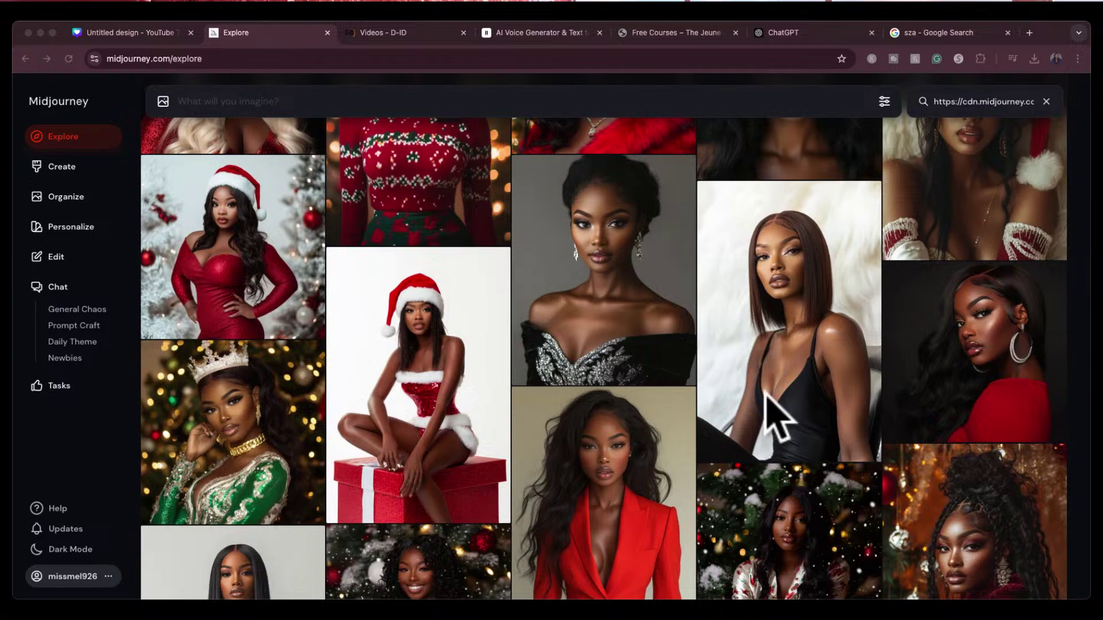
left_click(607, 394)
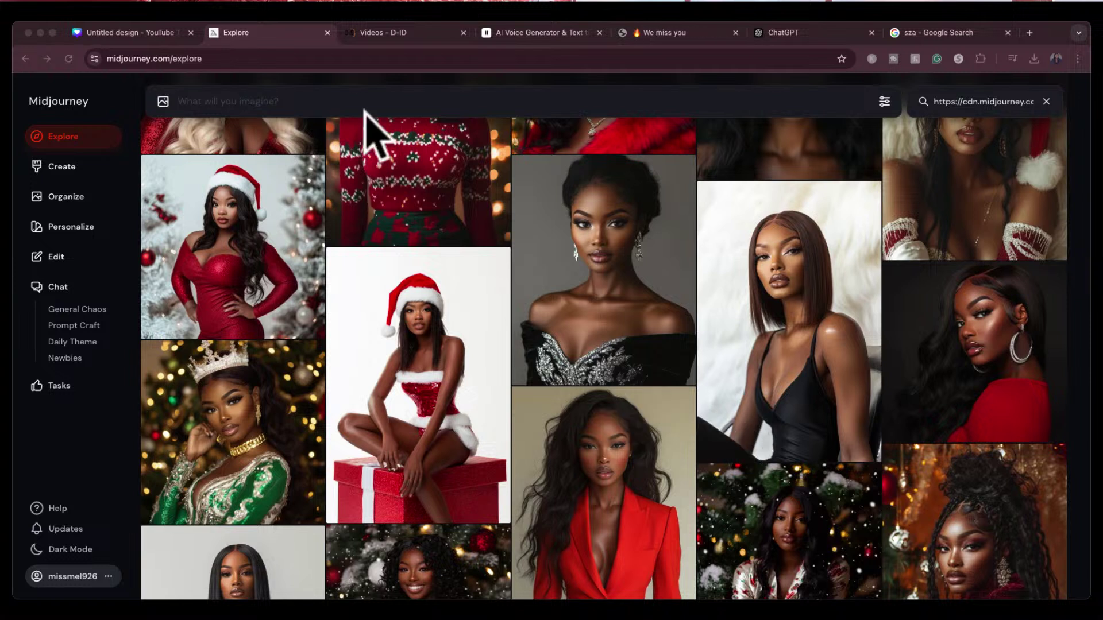
left_click_drag(128, 57, 216, 44)
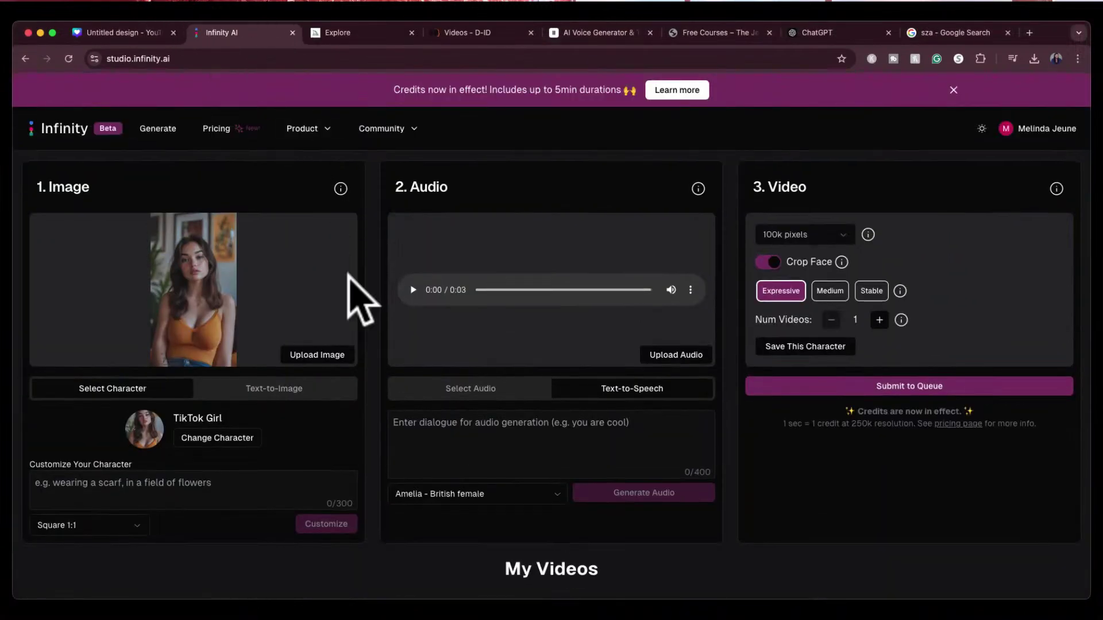
left_click(333, 356)
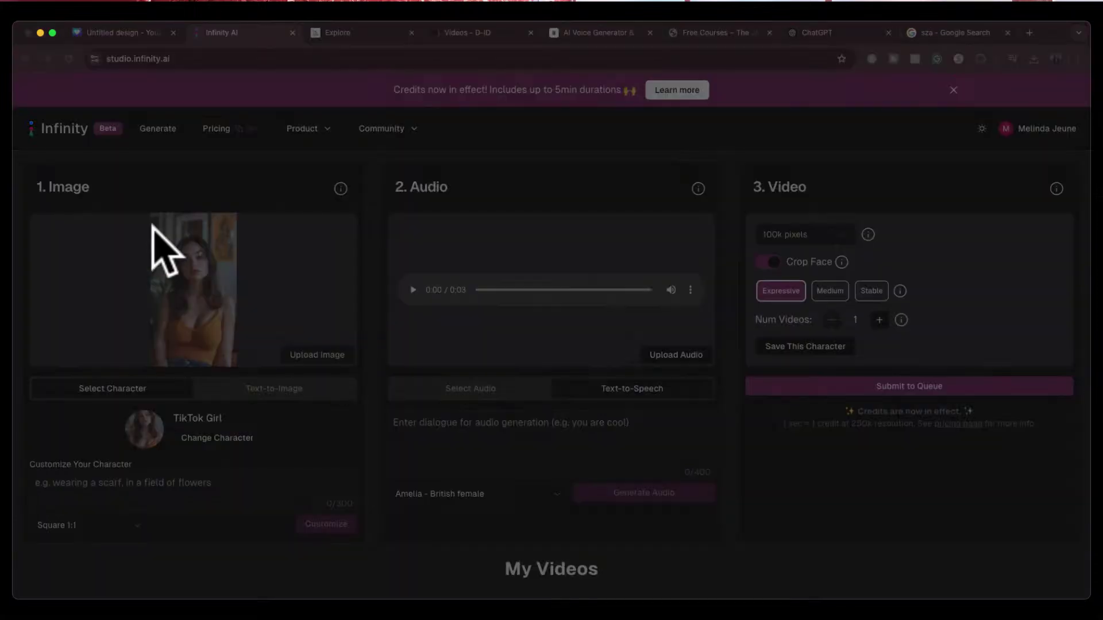
left_click(141, 135)
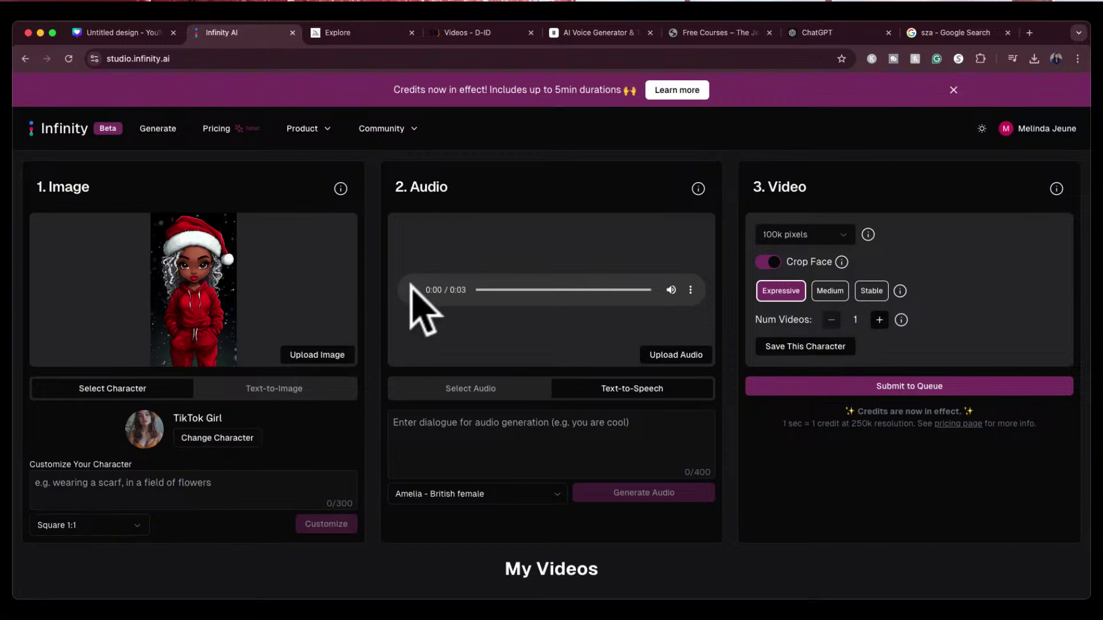
Play part of the sample audio and set the text-to-speech voice to African American - Female.
left_click(413, 290)
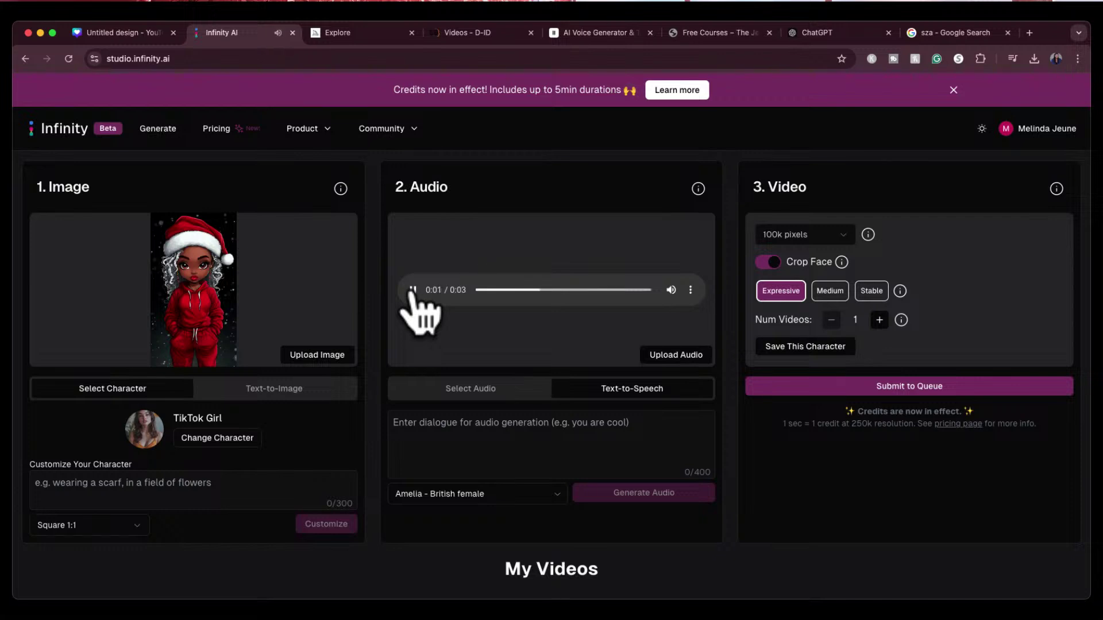
left_click(412, 290)
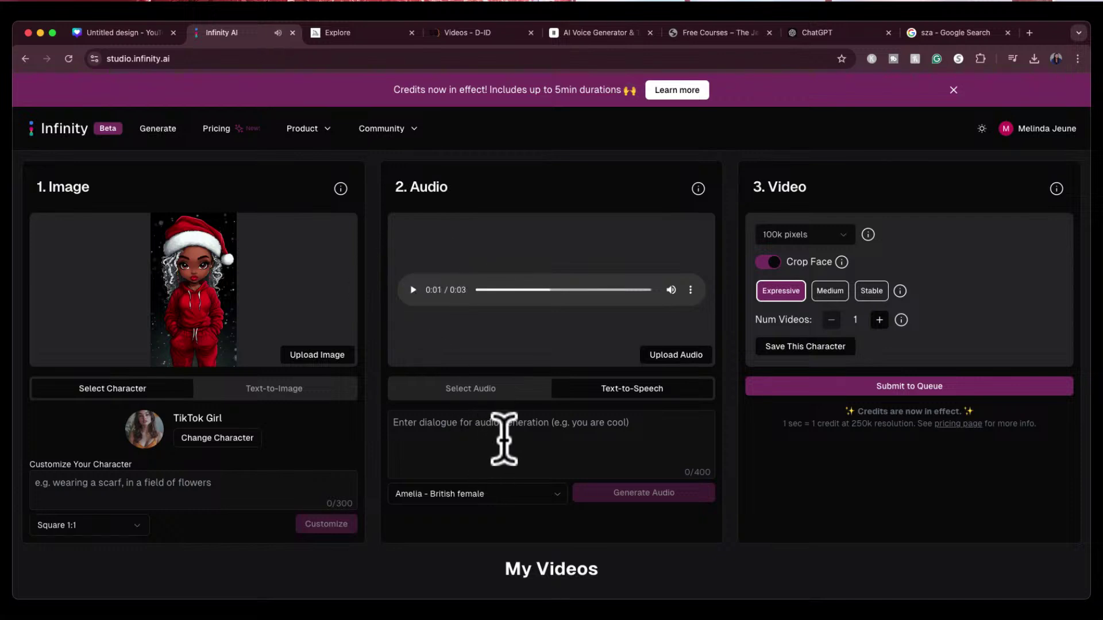
left_click(515, 493)
scroll(509, 442, "down", 1)
scroll(514, 437, "up", 1)
left_click(521, 399)
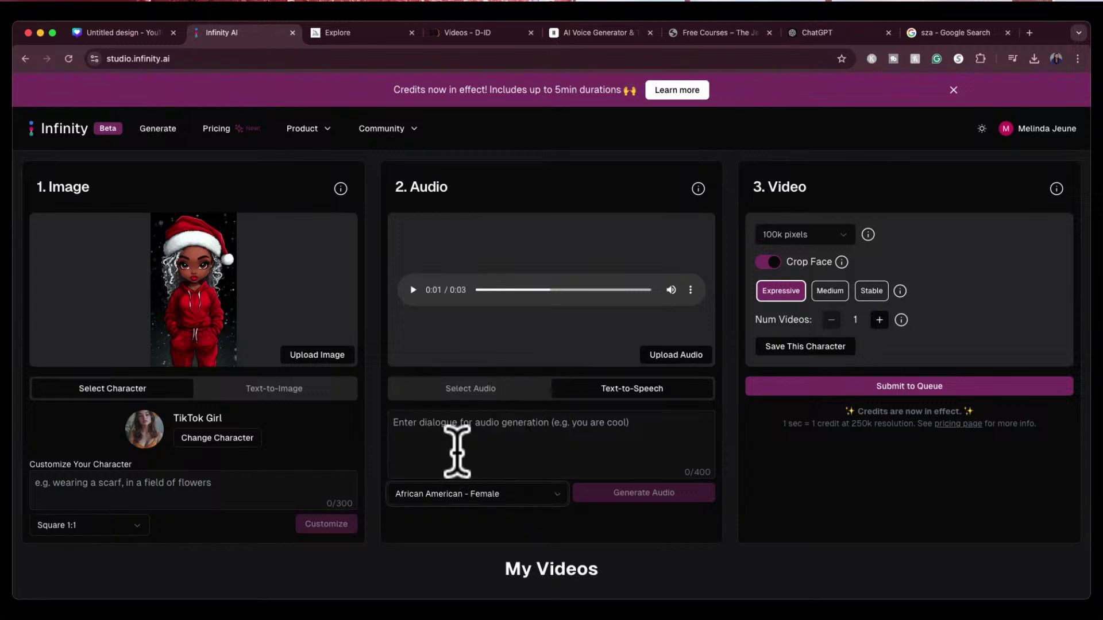
Generate and play speech audio from the dialogue "Hey everyone, Merry Christmas and I hope you have a happy new year.".
left_click(521, 443)
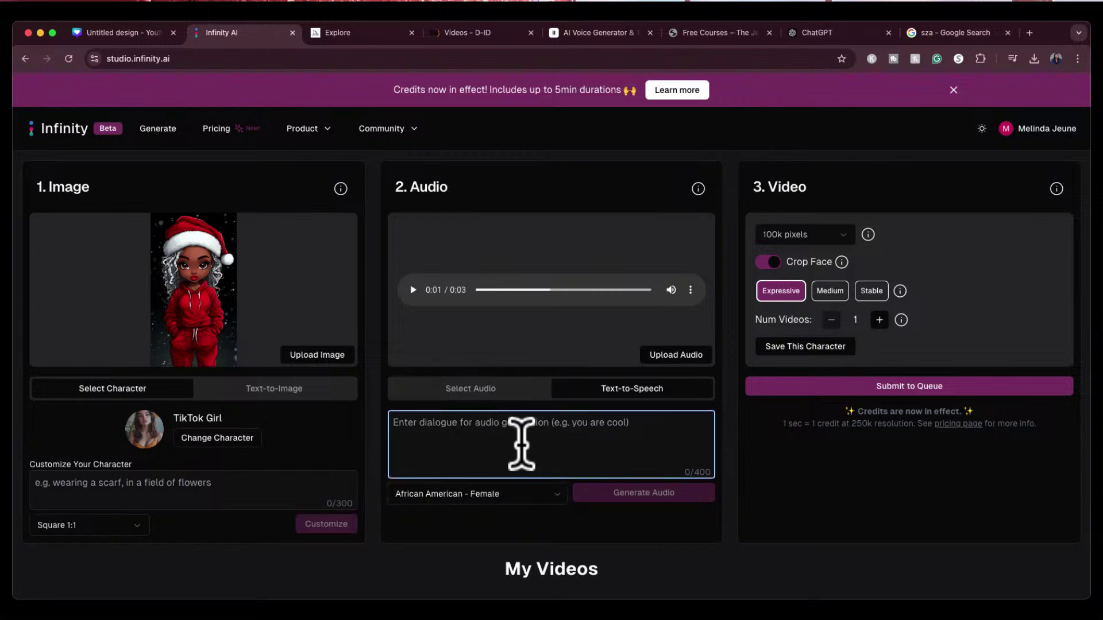
type("Hey ever")
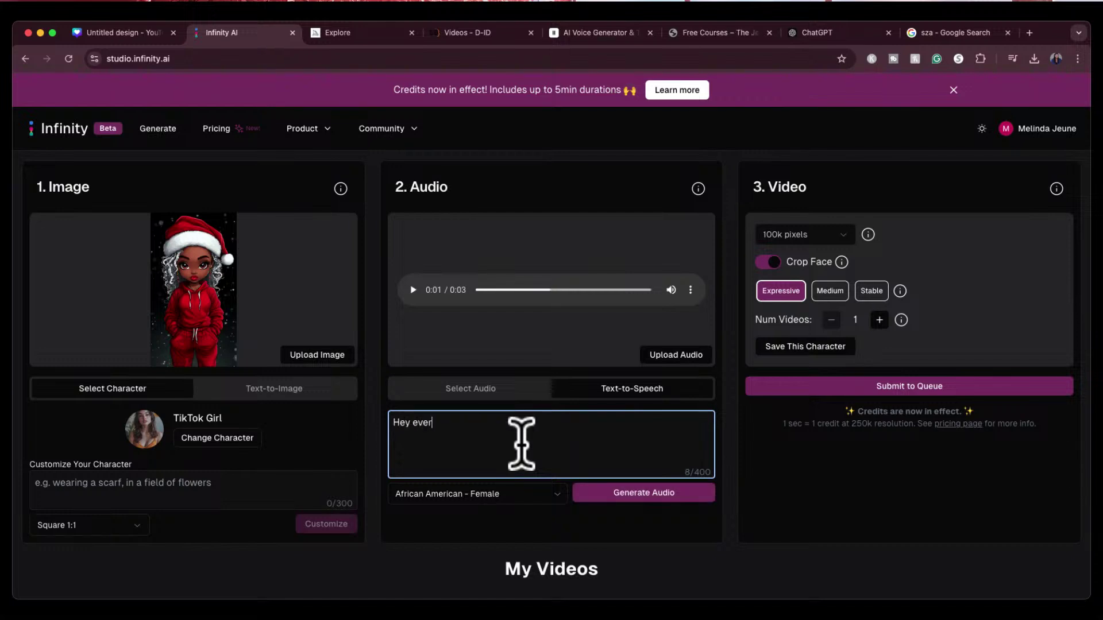
type("yone, Merry Christmas and I hope you have a happy new year.")
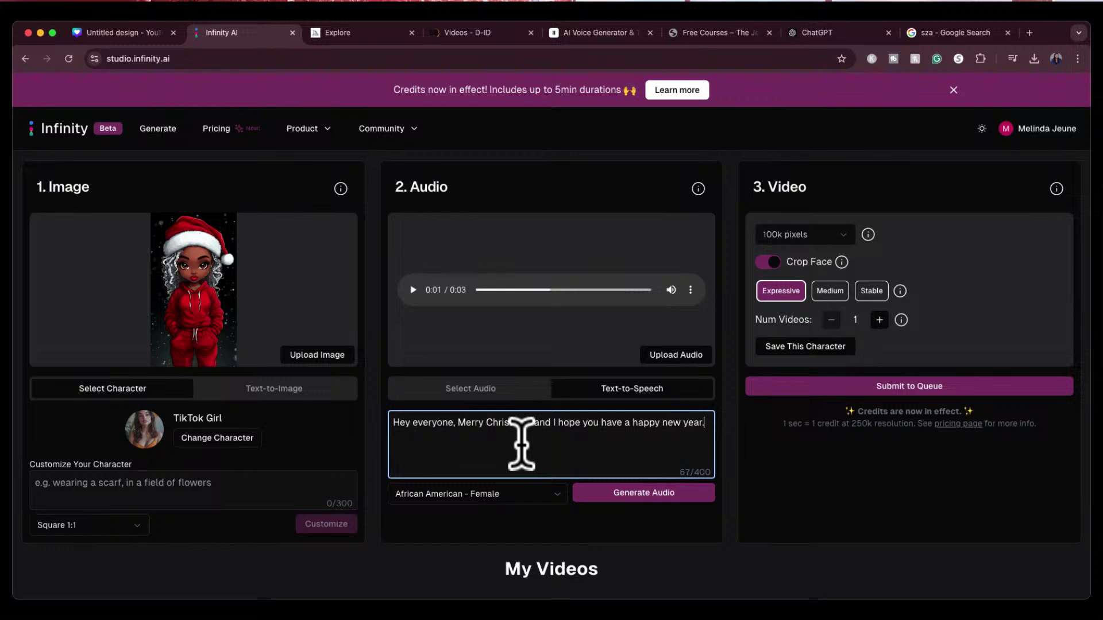
left_click(628, 492)
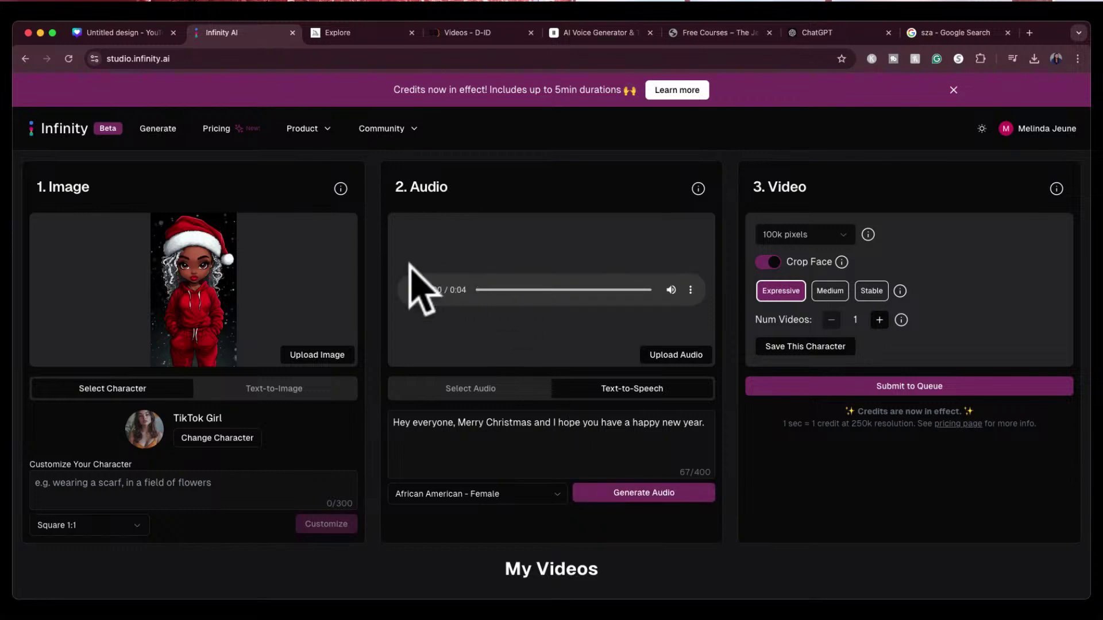
left_click(411, 290)
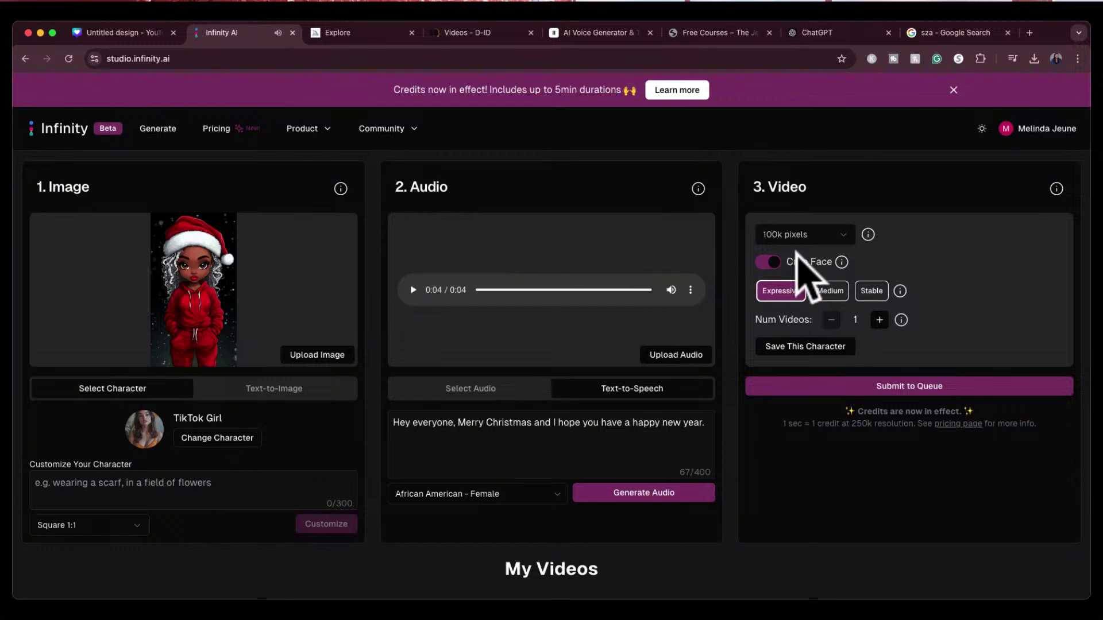
Check the video resolution choices and the Crop Face explanation, and submit the video to the queue.
left_click(824, 235)
left_click(836, 234)
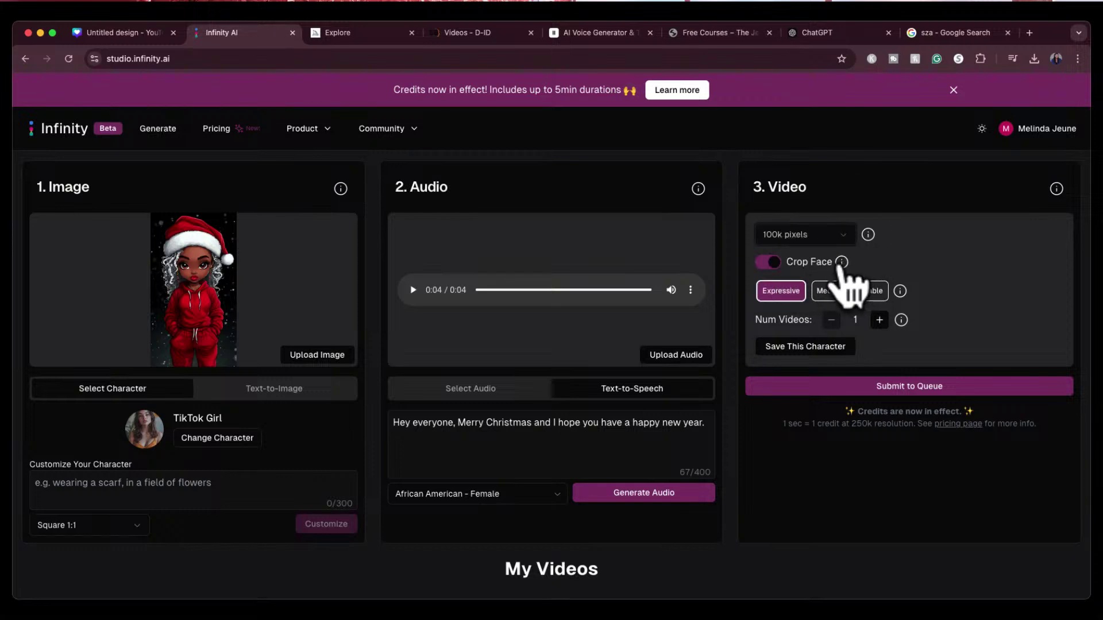
mouse_move(842, 267)
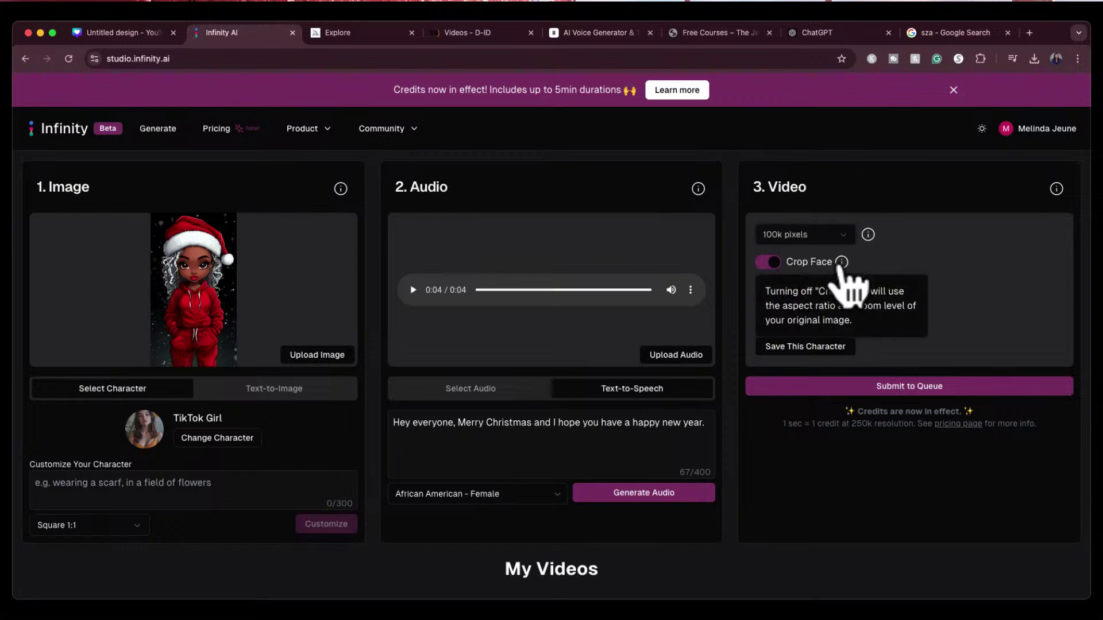
left_click(853, 388)
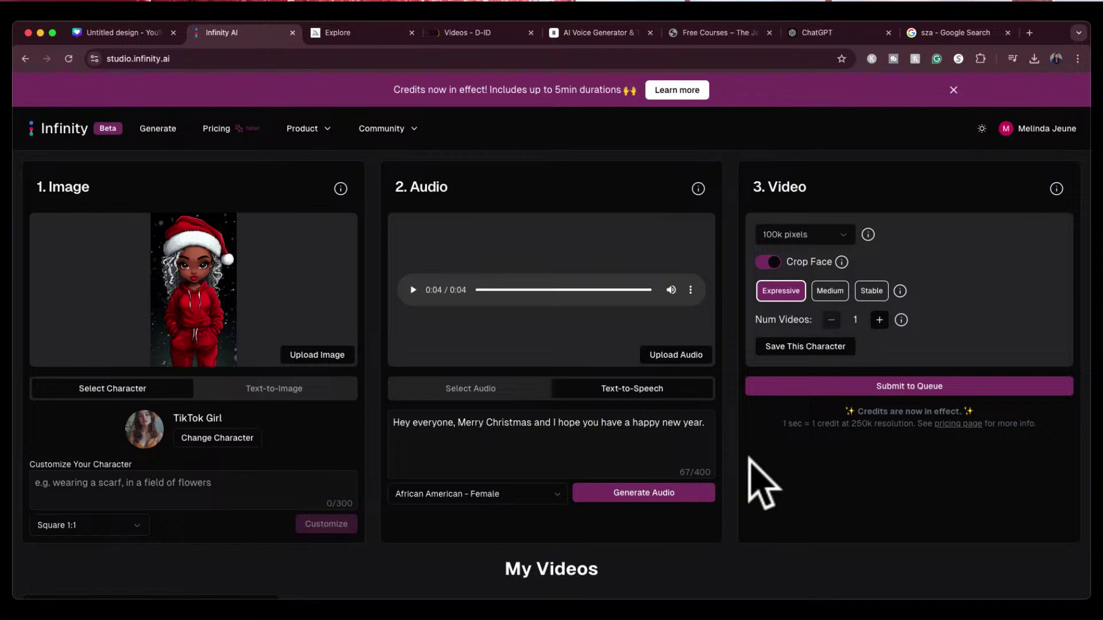
Play the generated Christmas character video, replay it in full screen, and return to the studio page.
scroll(575, 287, "down", 5)
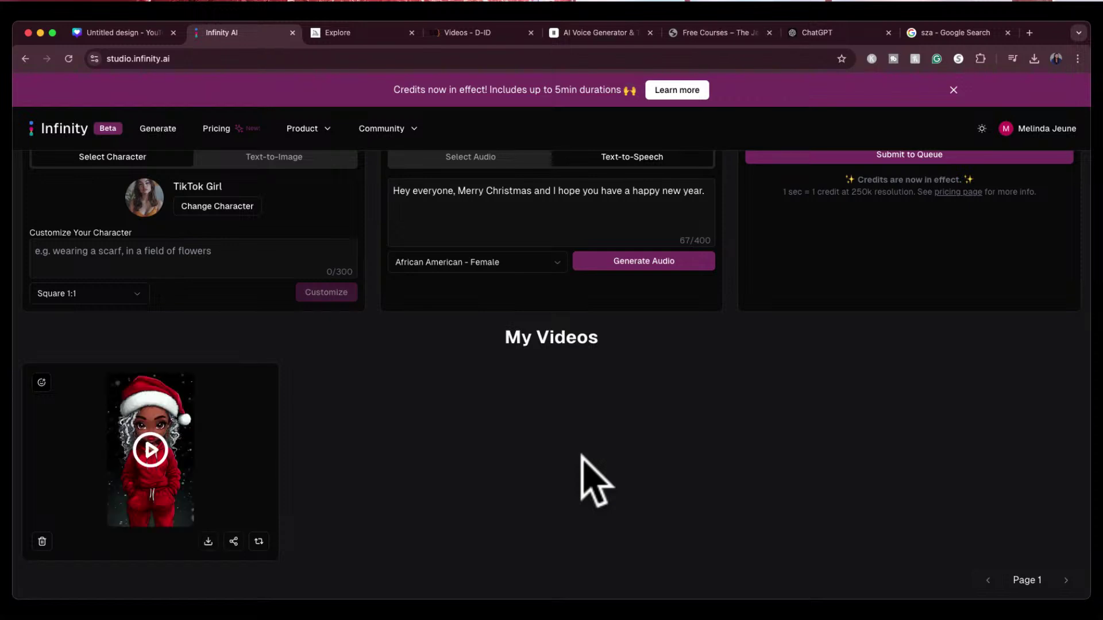
left_click(152, 454)
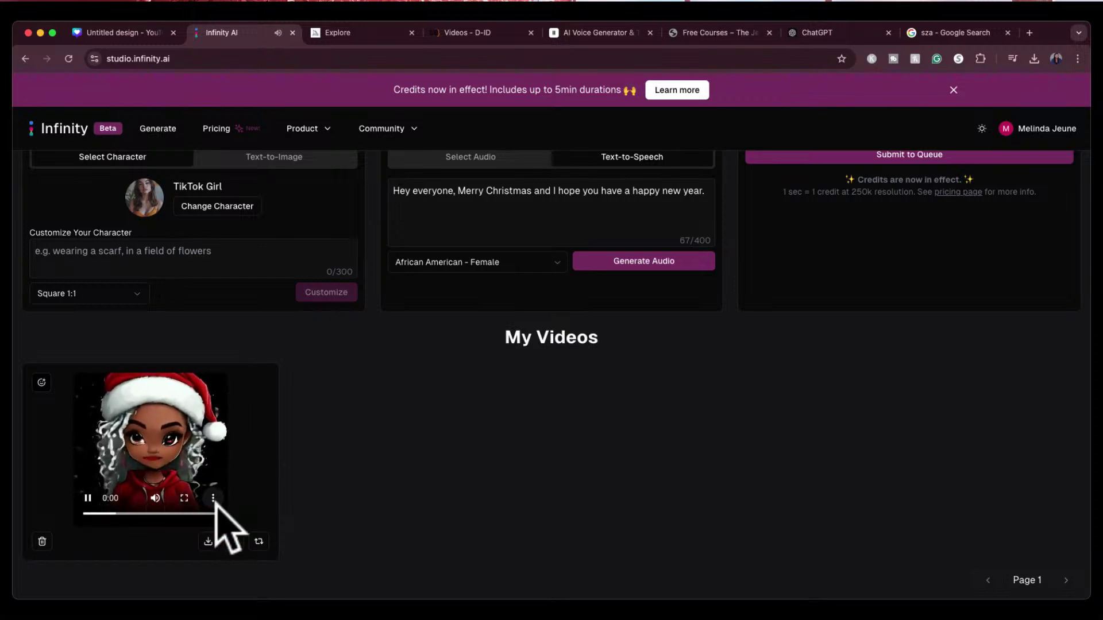
left_click(184, 498)
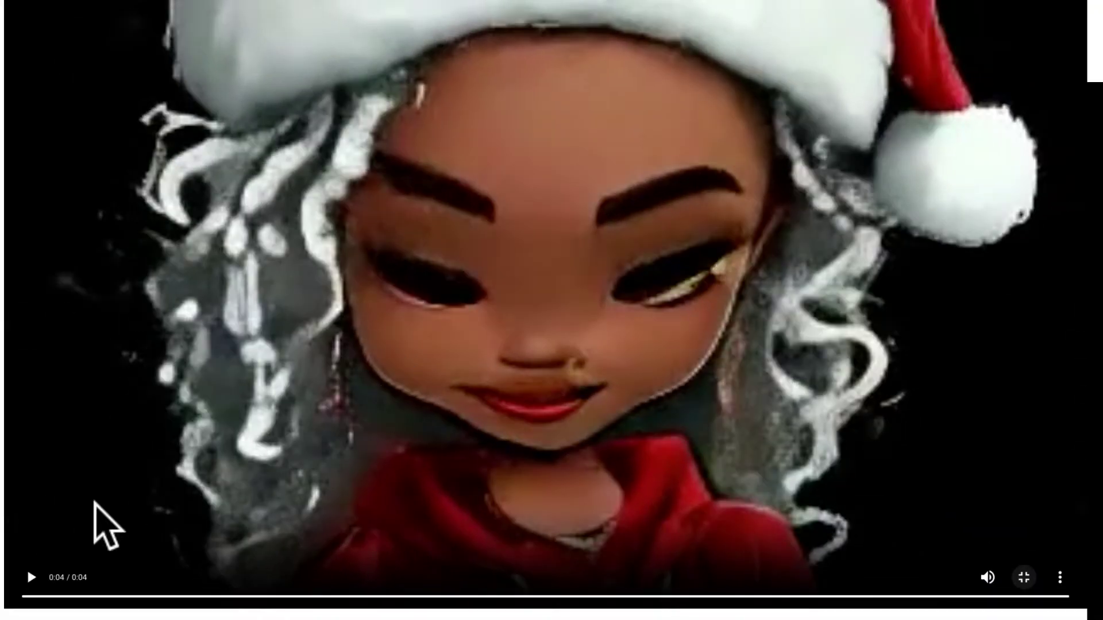
left_click(31, 578)
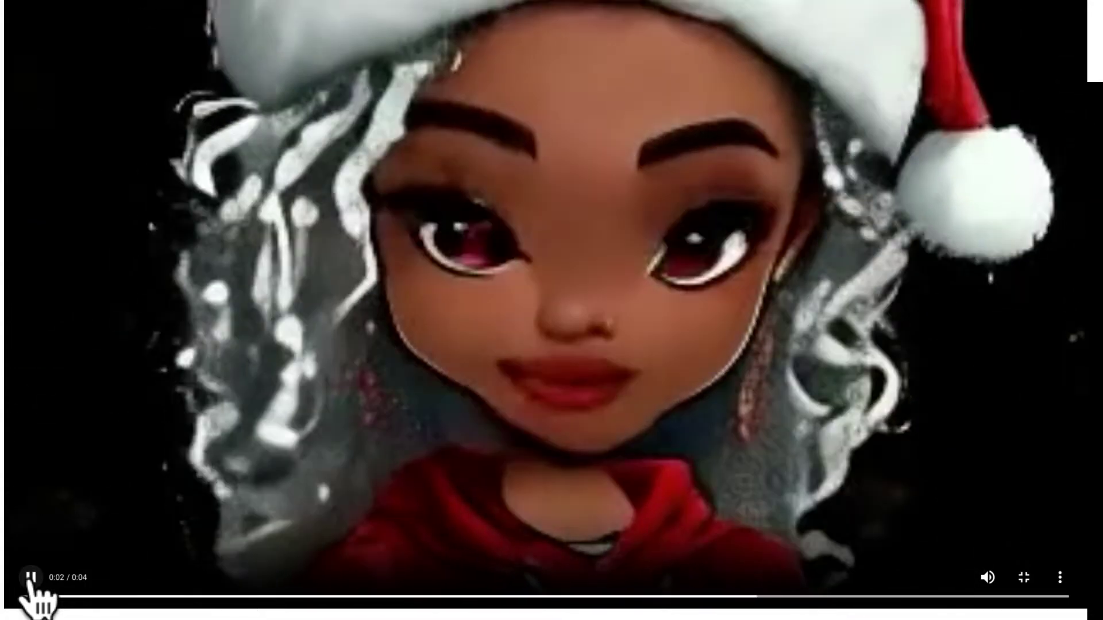
key("Escape")
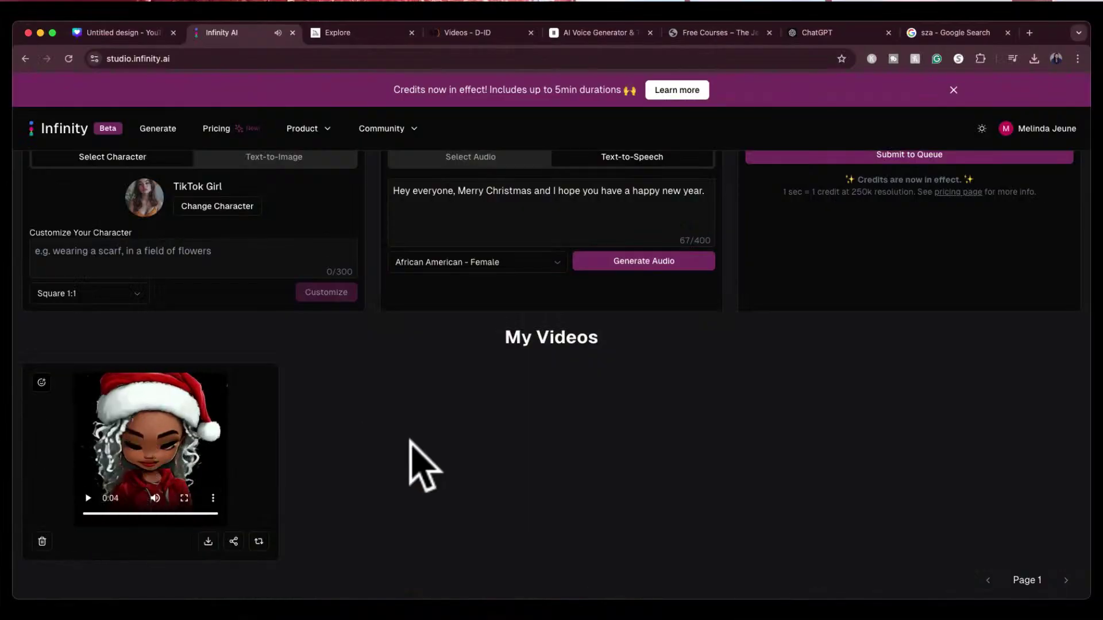
Set the video resolution to 250k pixels and submit the Christmas character video to the queue.
scroll(421, 467, "up", 3)
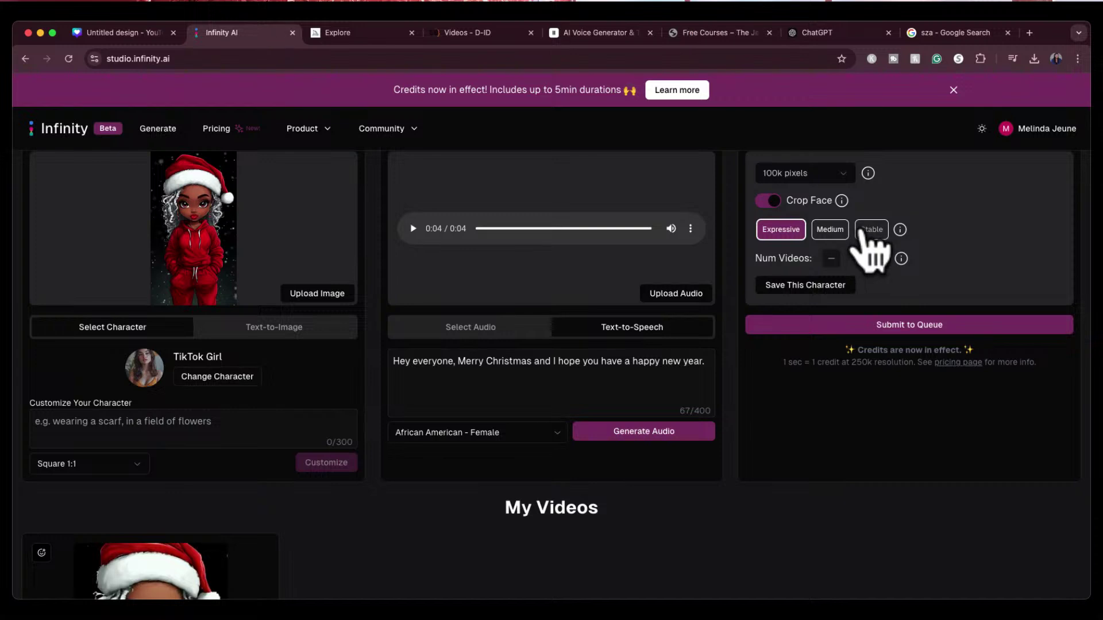
scroll(839, 218, "up", 1)
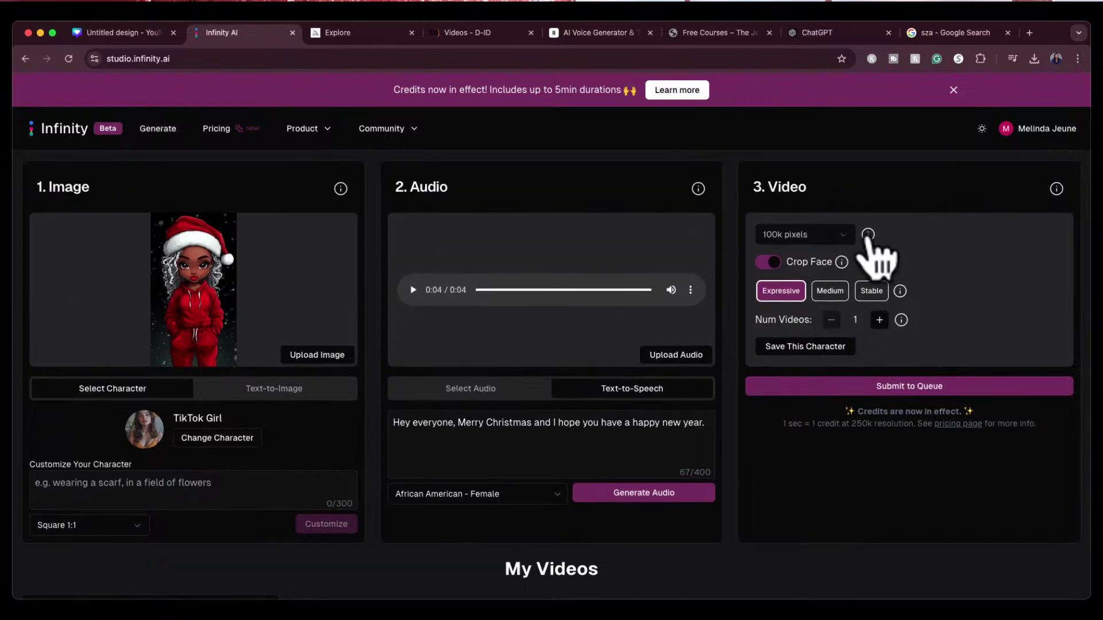
mouse_move(868, 236)
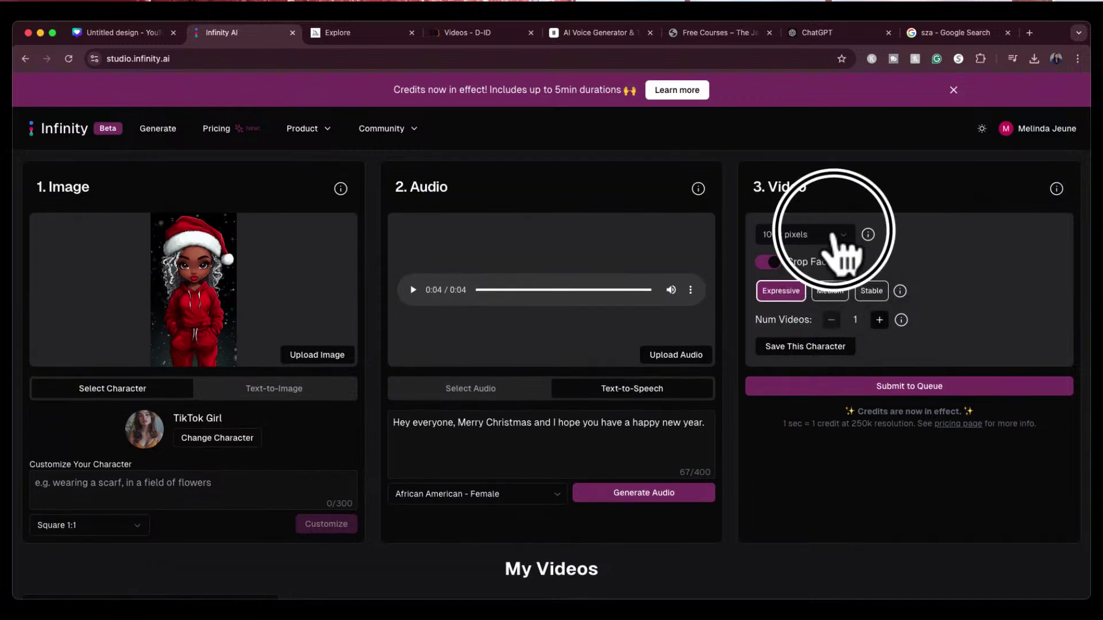
left_click(840, 234)
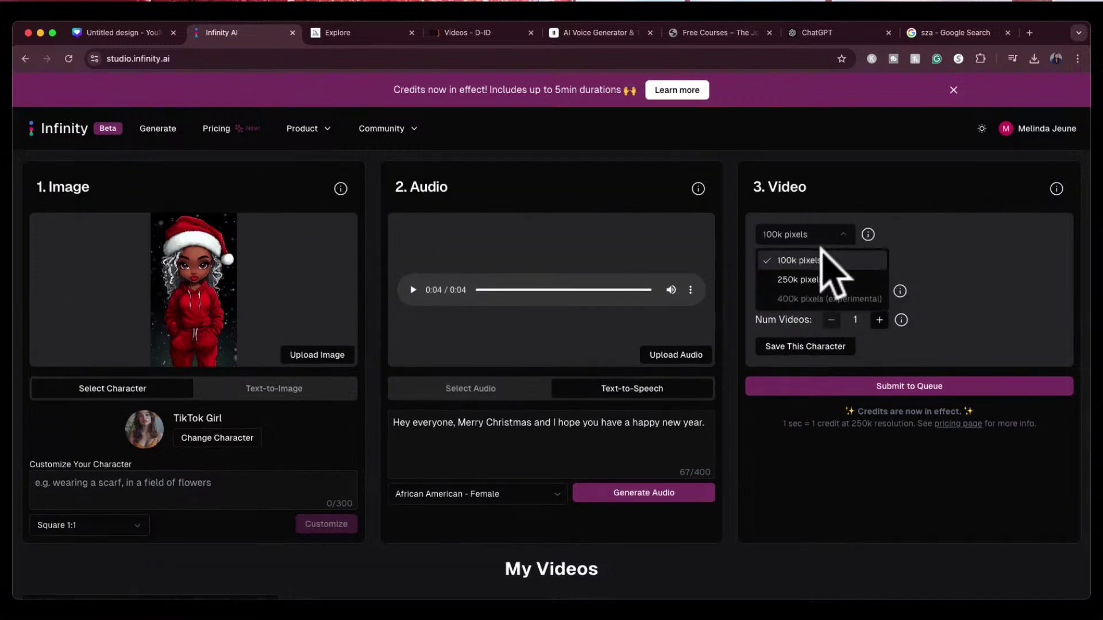
left_click(815, 280)
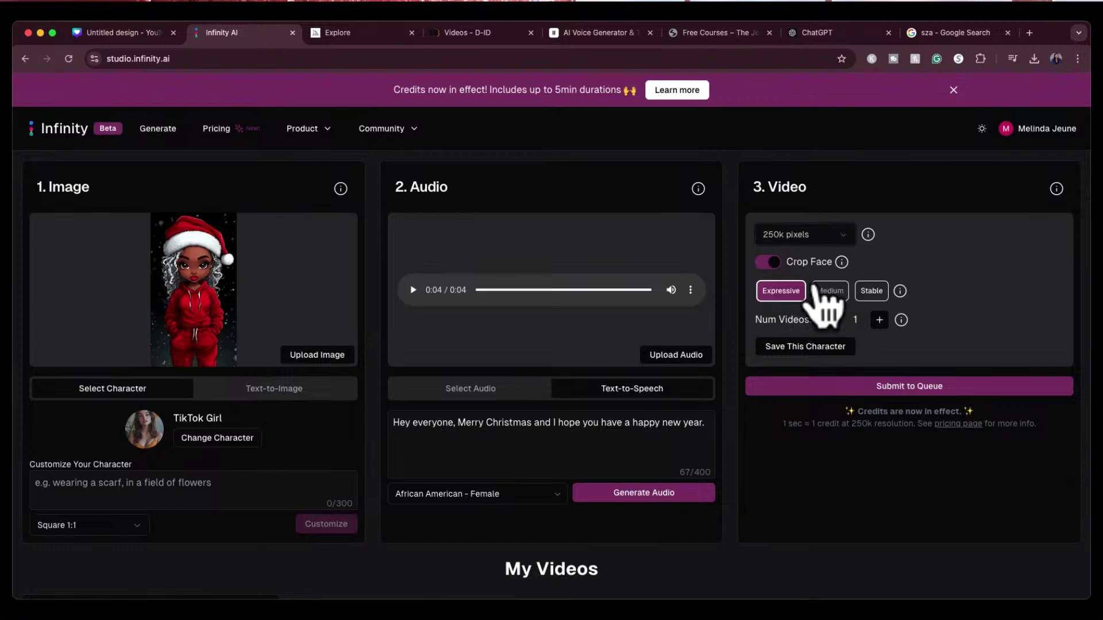
left_click(917, 387)
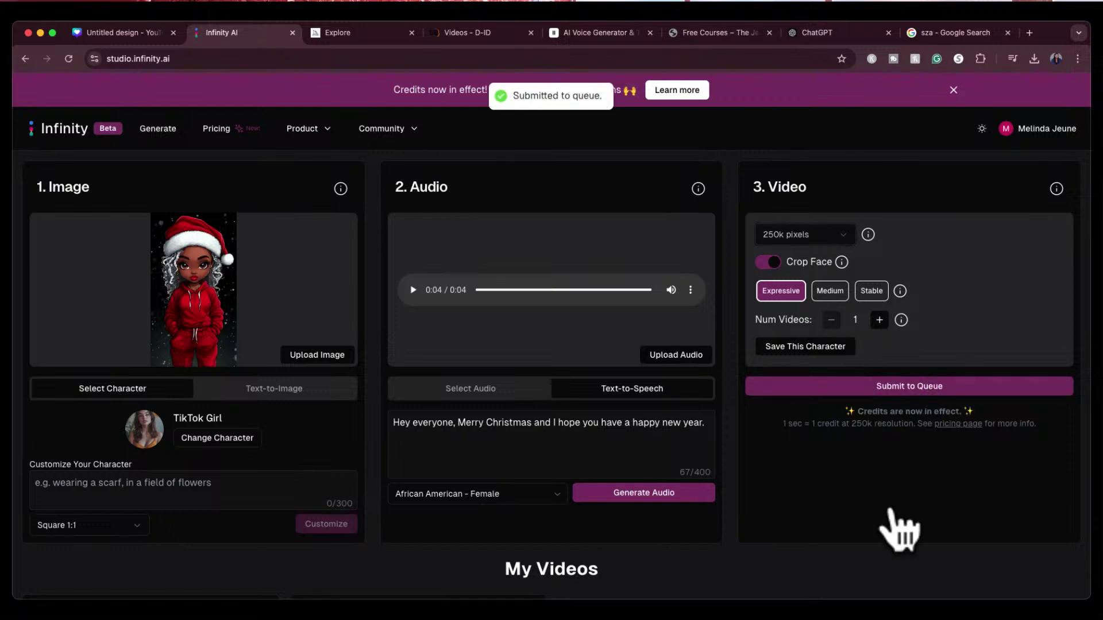
Check the queued video under My Videos and turn off Crop Face.
scroll(902, 534, "down", 4)
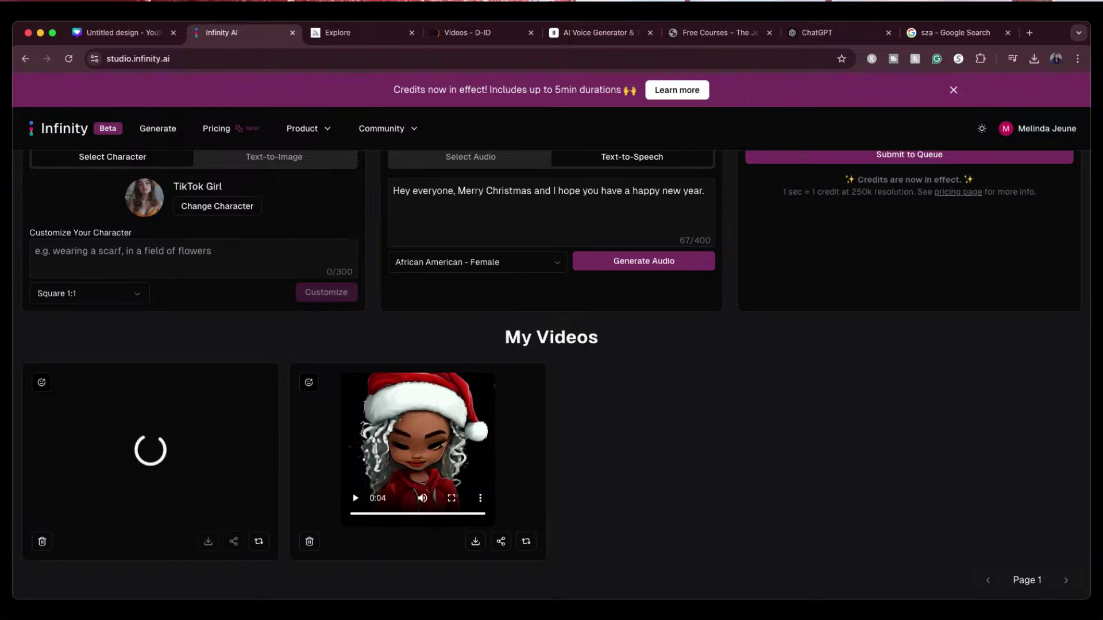
scroll(551, 368, "up", 5)
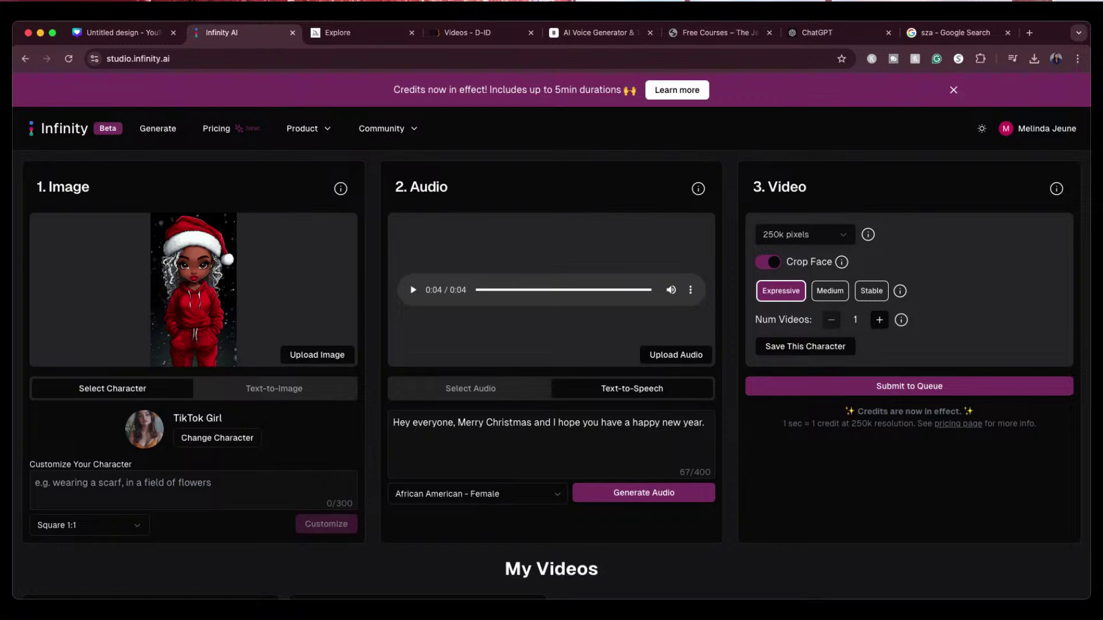
left_click(764, 263)
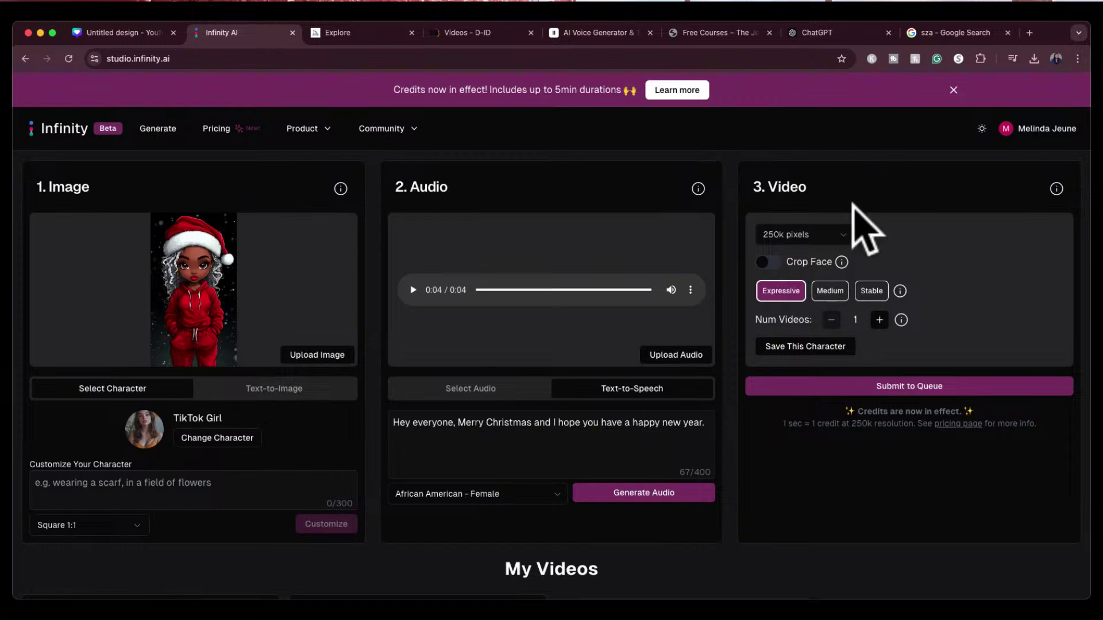
Play the newly generated Christmas character video under My Videos, pausing and resuming its playback.
scroll(865, 247, "down", 3)
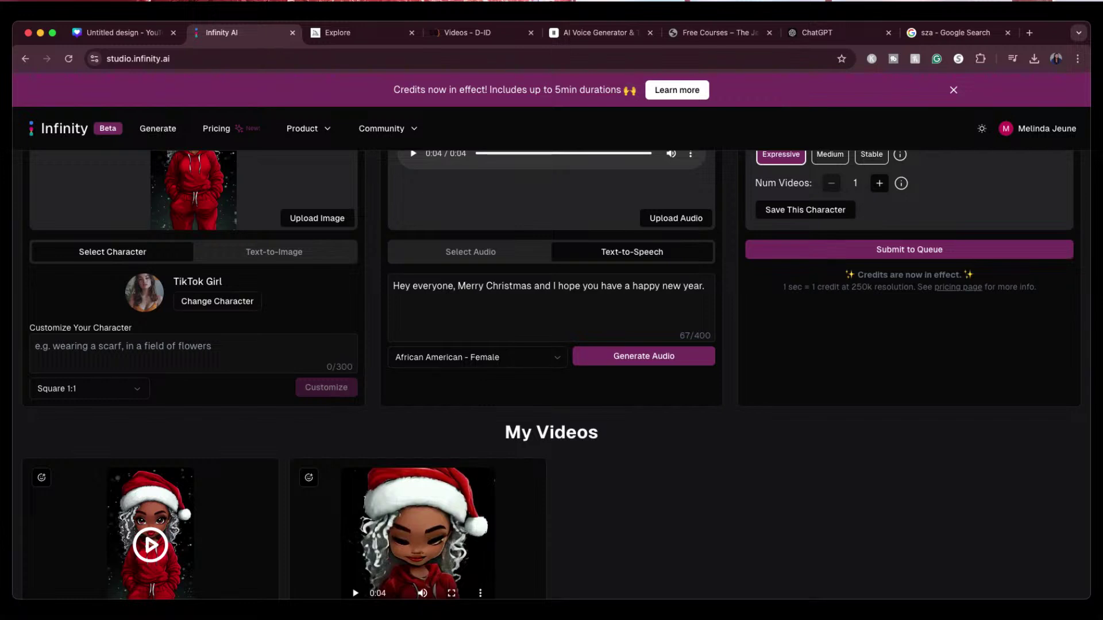
scroll(508, 540, "down", 2)
scroll(504, 527, "down", 1)
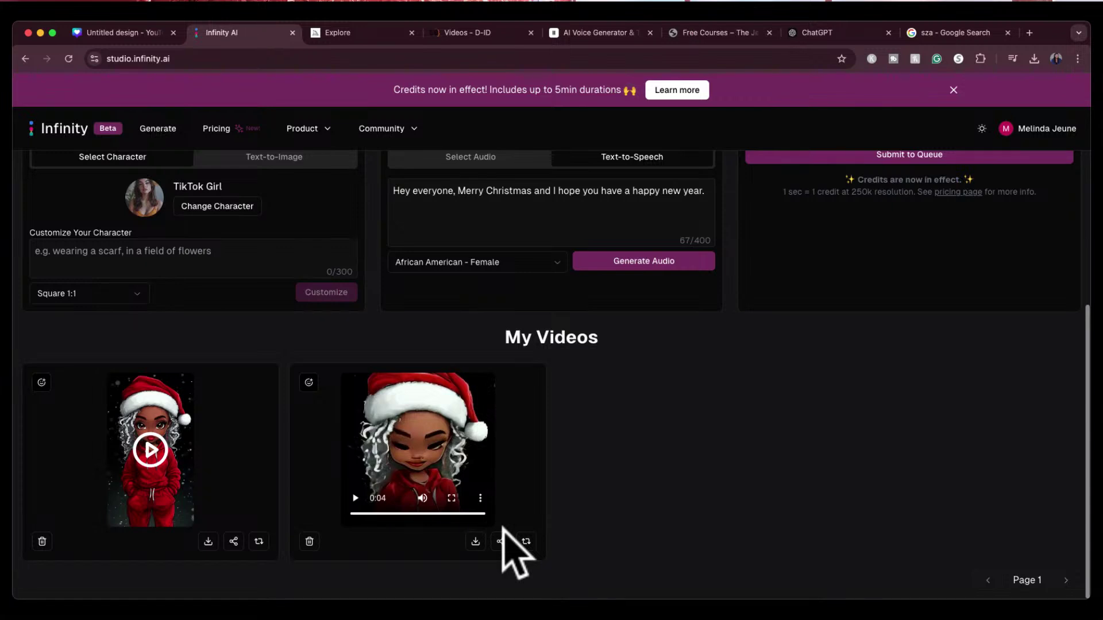
left_click(152, 450)
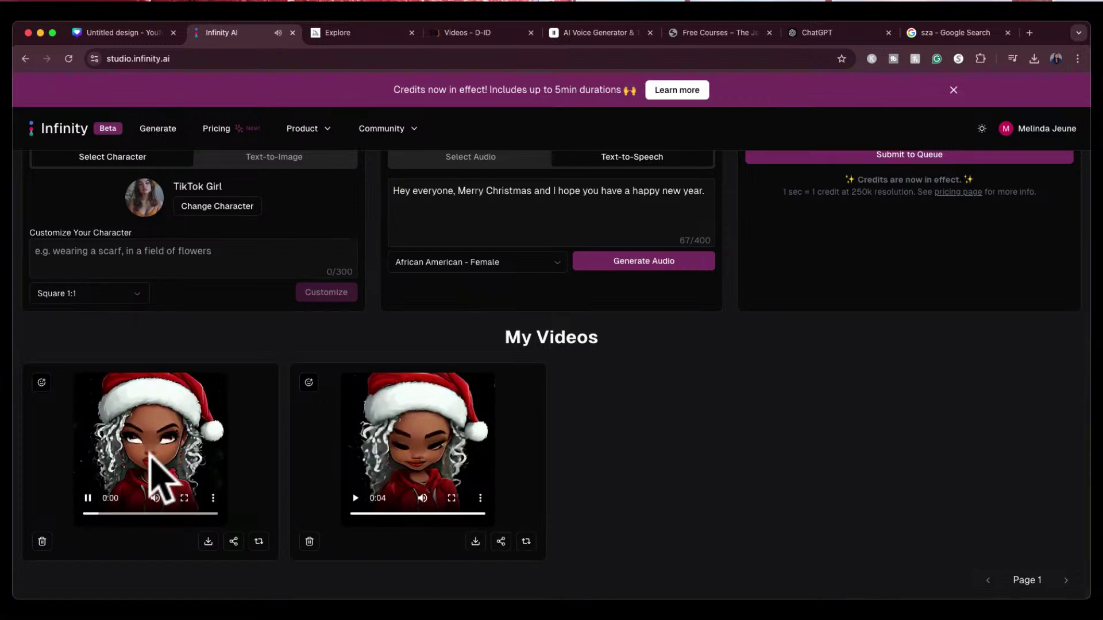
left_click(87, 494)
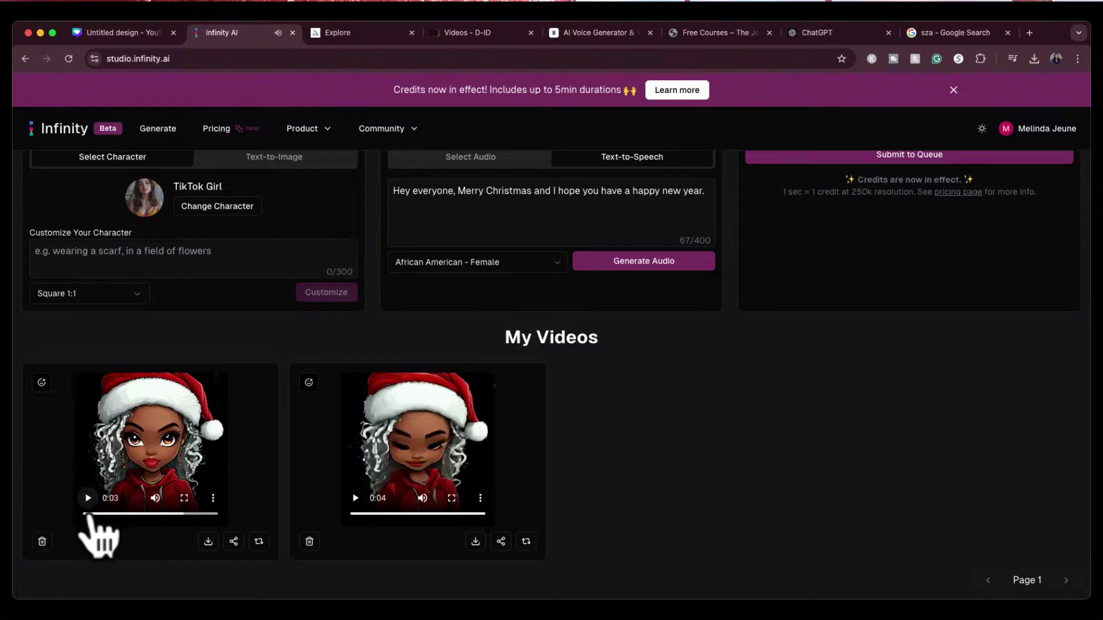
left_click(85, 505)
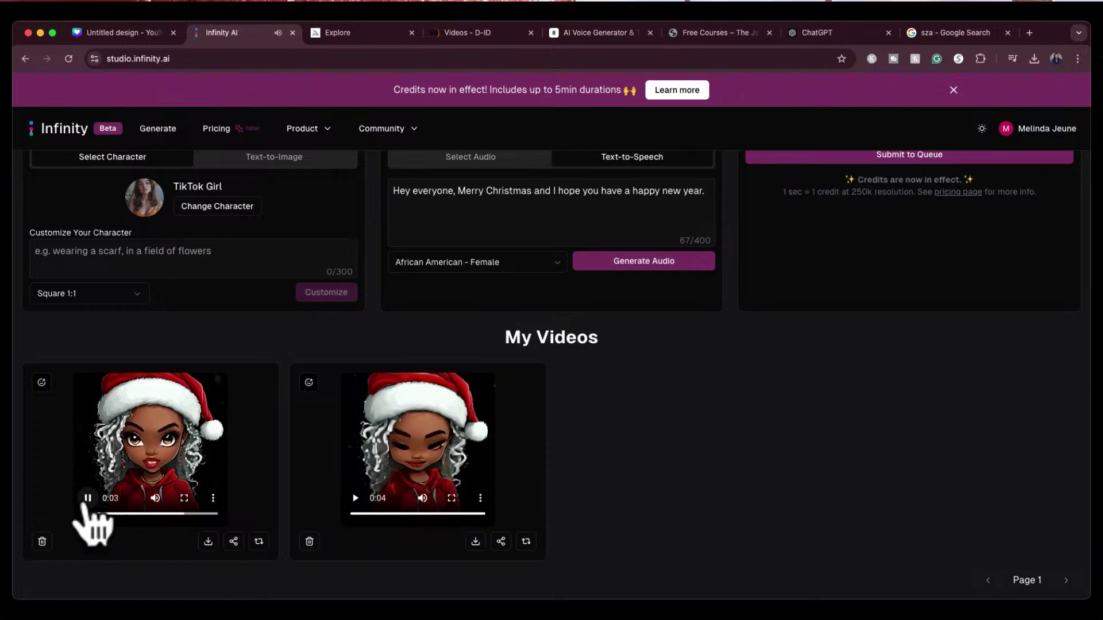
left_click(84, 505)
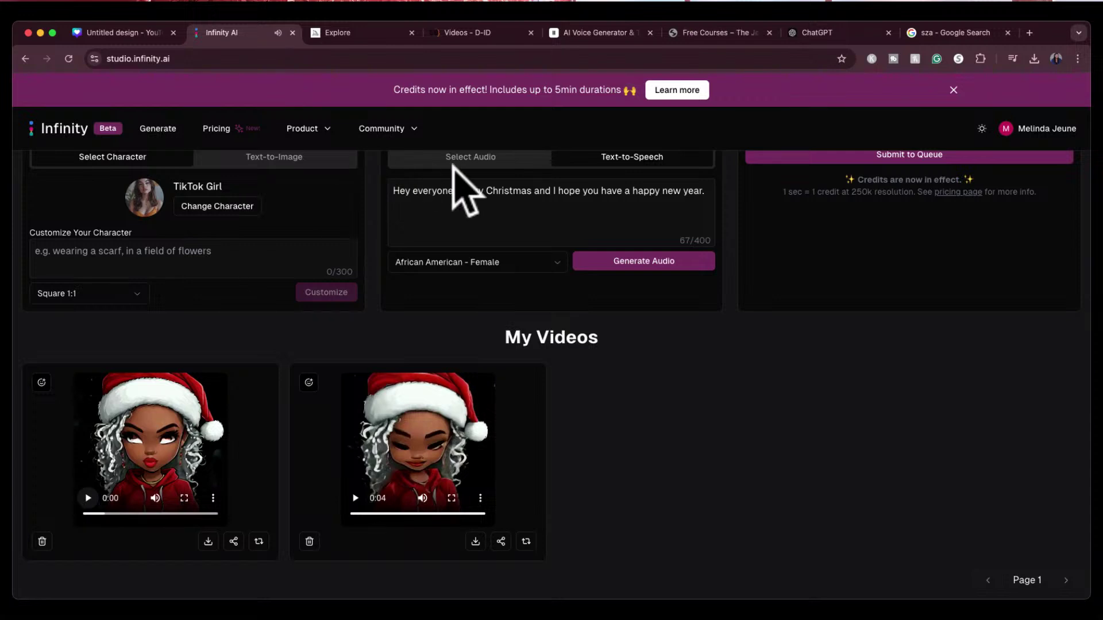
Switch to Canva and open the "Sell Digital Products Fast!" thumbnail from the recent designs for editing.
left_click(134, 32)
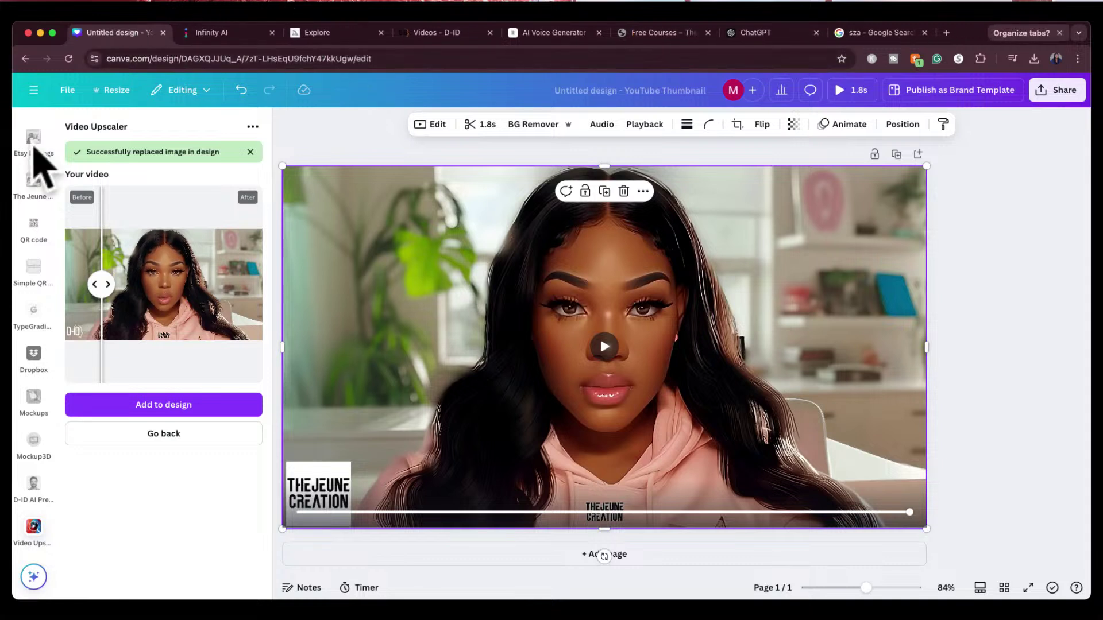
scroll(52, 247, "up", 5)
left_click(29, 98)
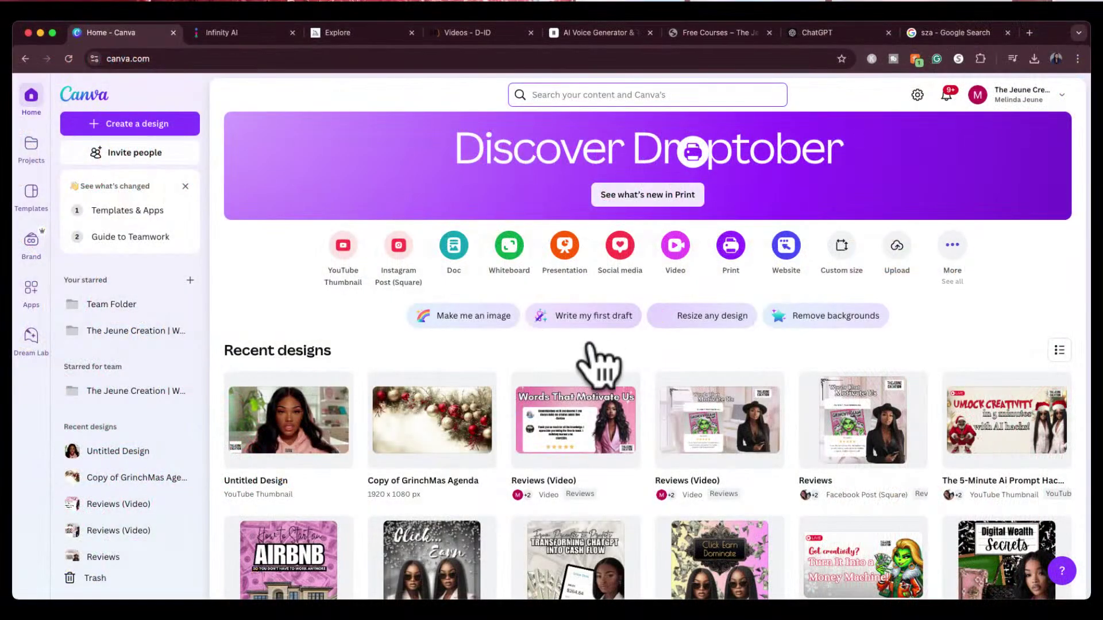
mouse_move(821, 422)
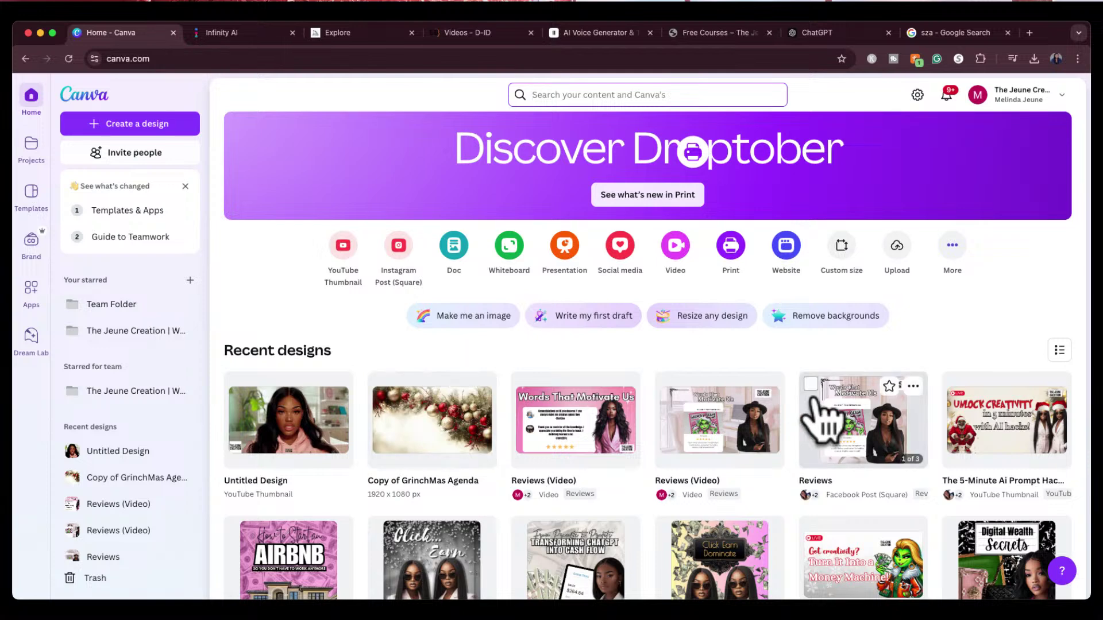
scroll(824, 423, "down", 2)
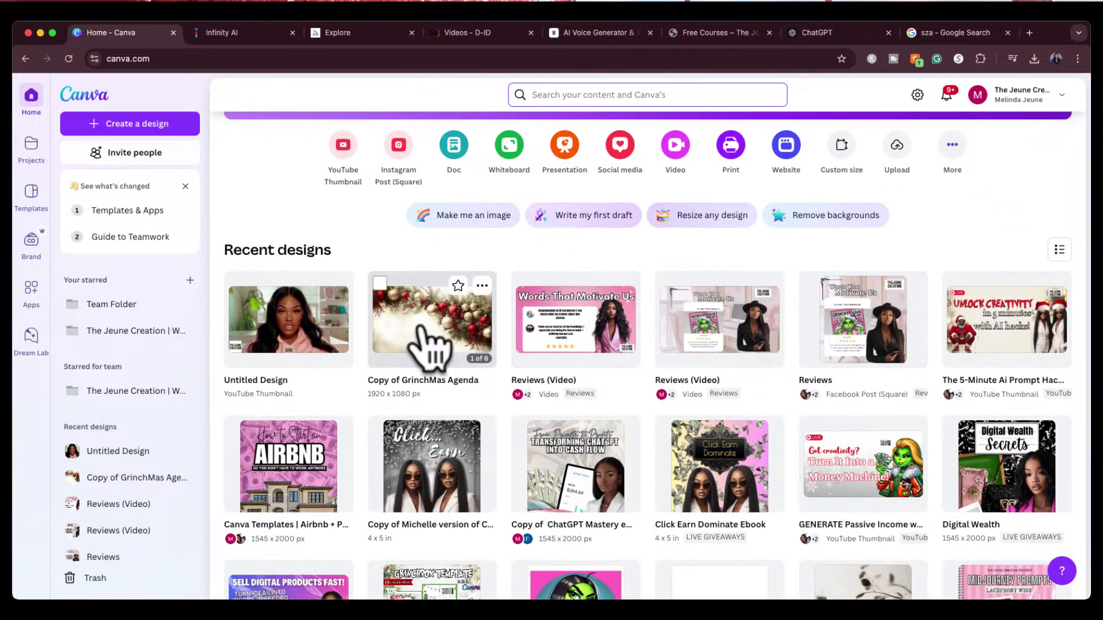
scroll(592, 407, "down", 2)
scroll(597, 422, "down", 2)
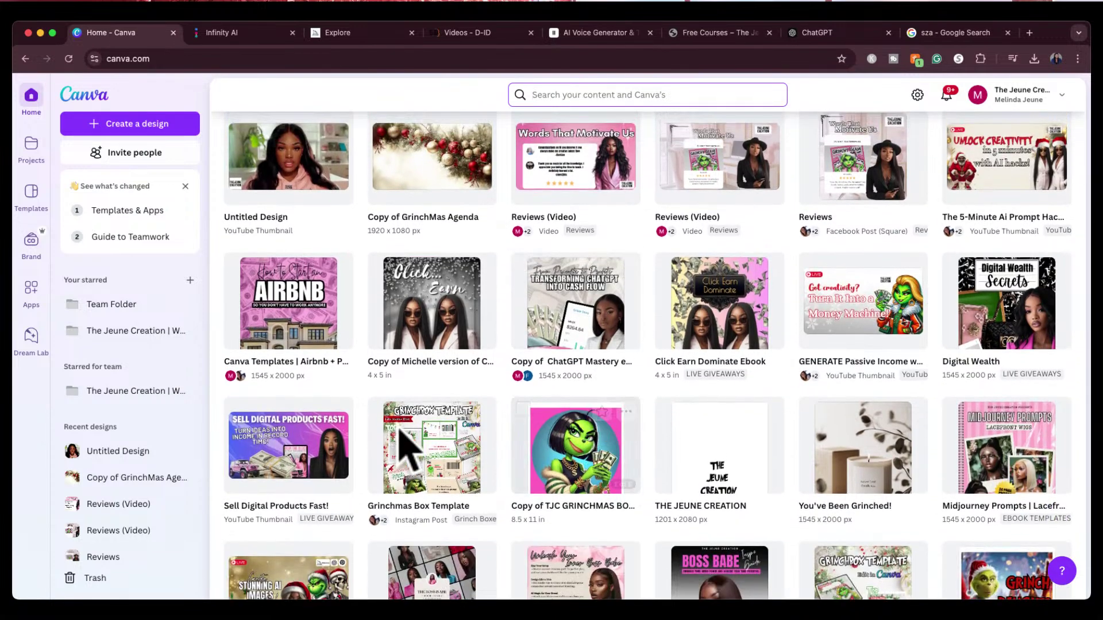
left_click(317, 457)
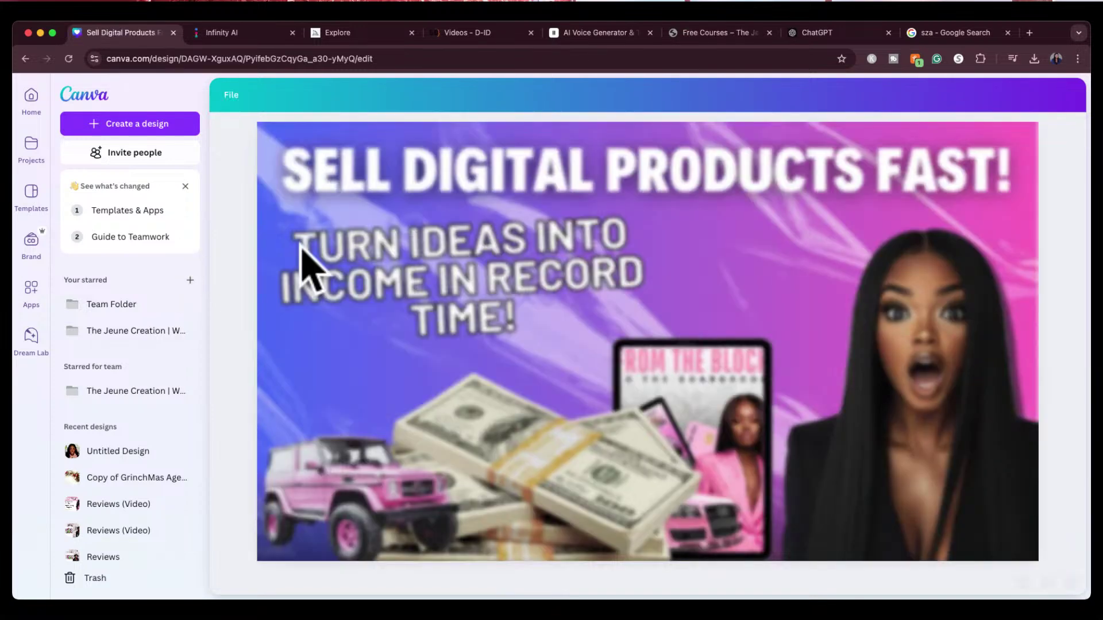
left_click(236, 227)
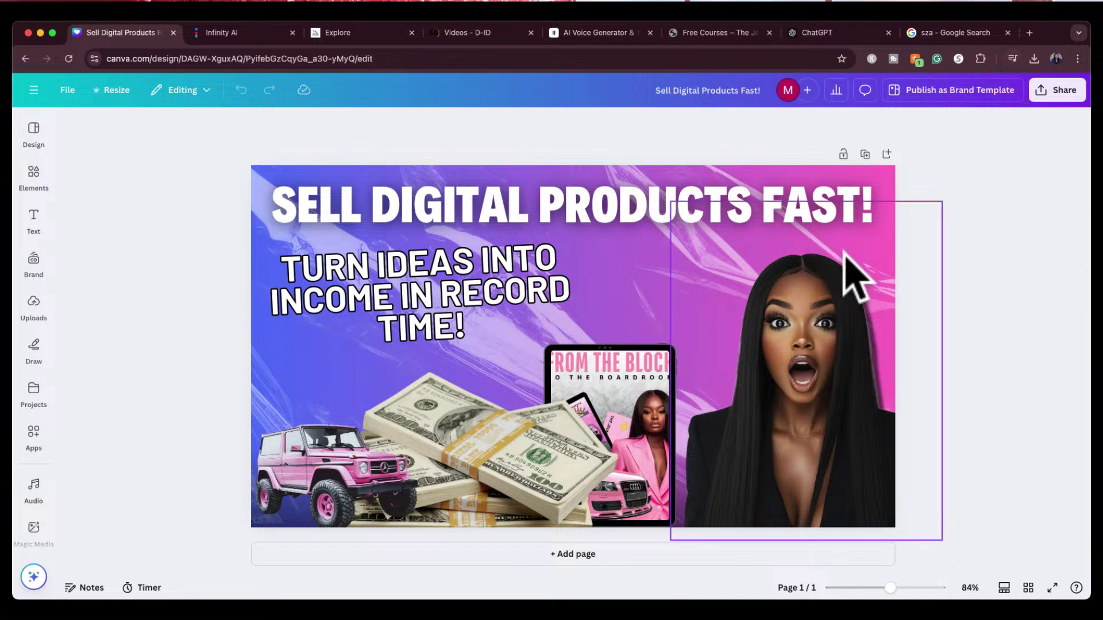
Preview the Magic Animate styles Bold, Elegant, Energetic, Professional and Digital on the thumbnail page.
left_click(637, 277)
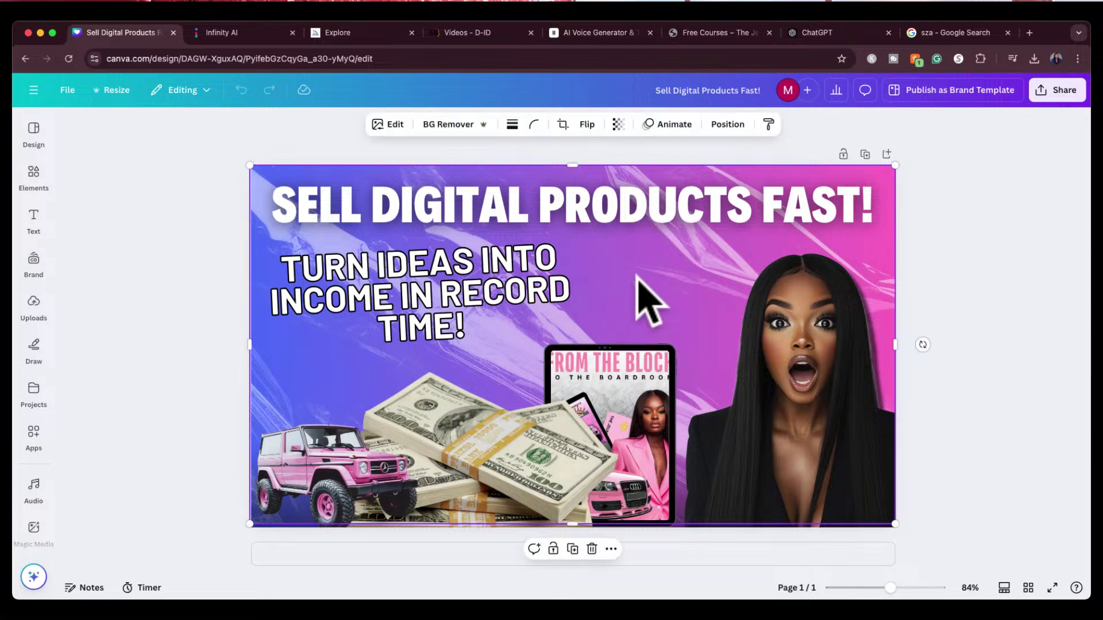
left_click(671, 125)
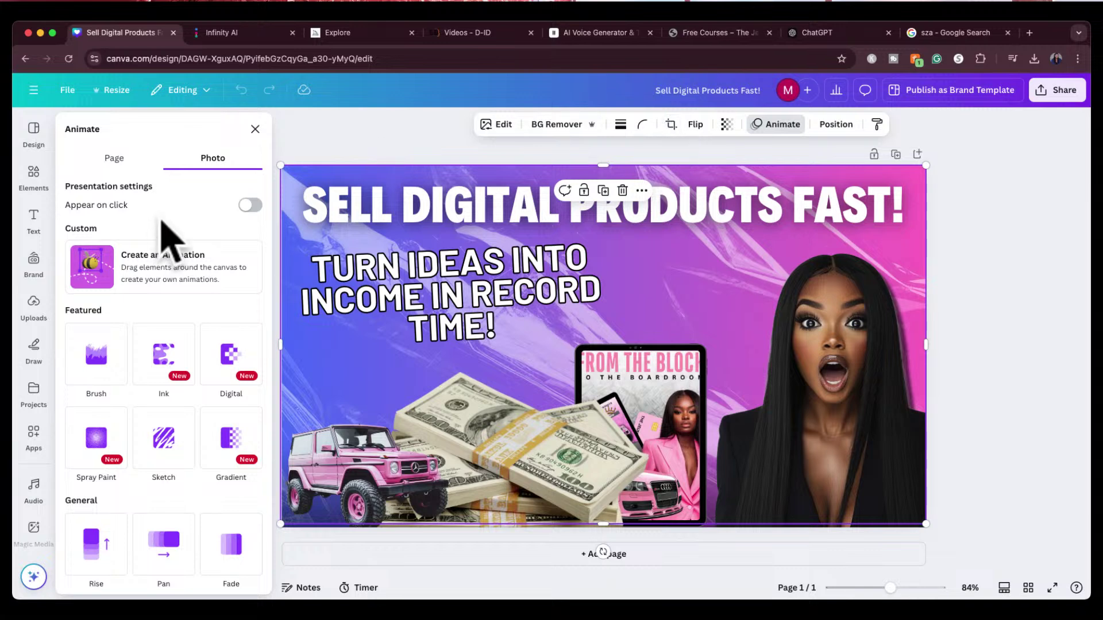
left_click(122, 167)
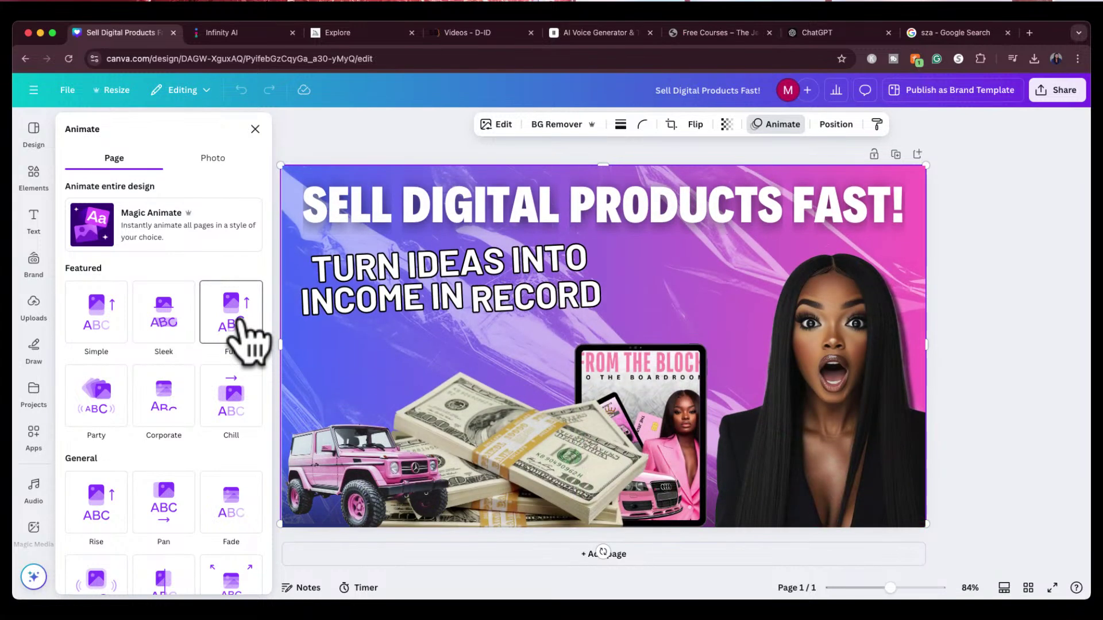
left_click(177, 230)
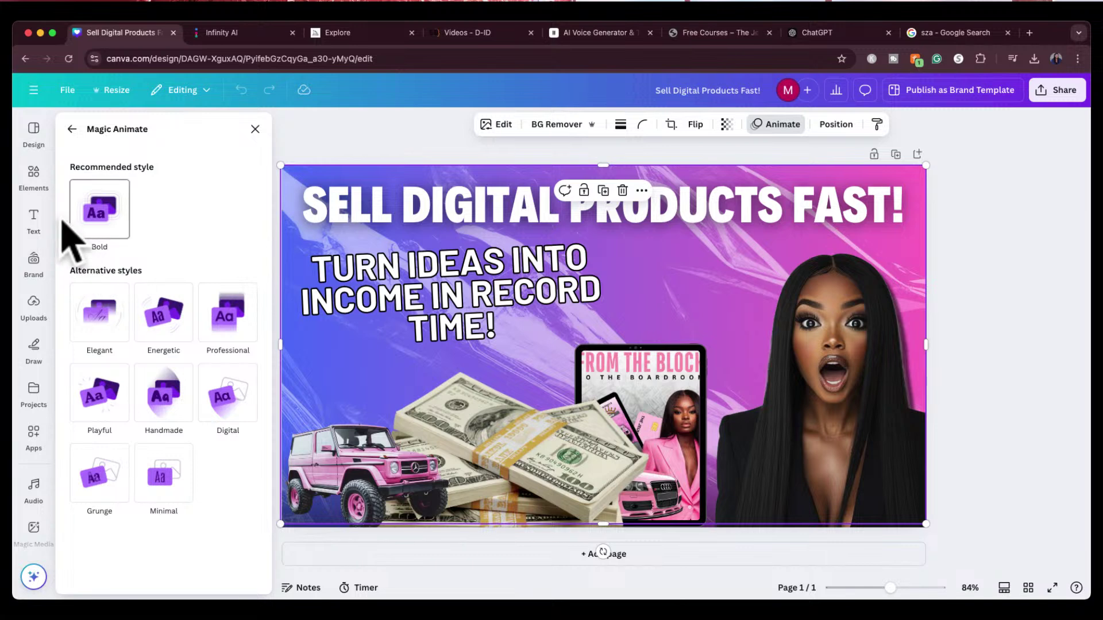
left_click(97, 211)
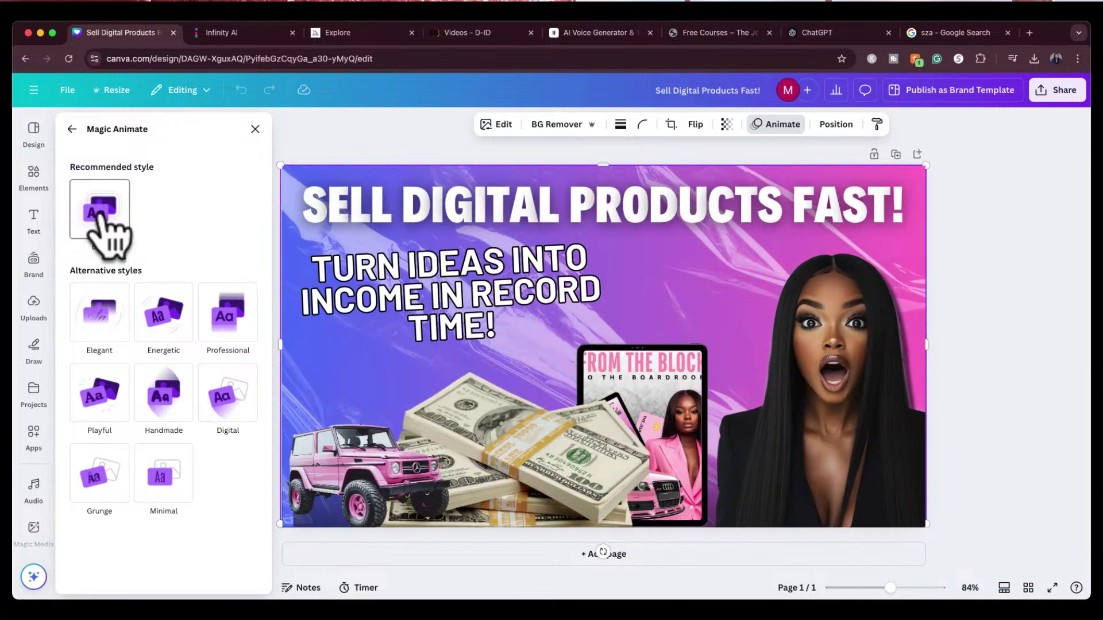
left_click(101, 315)
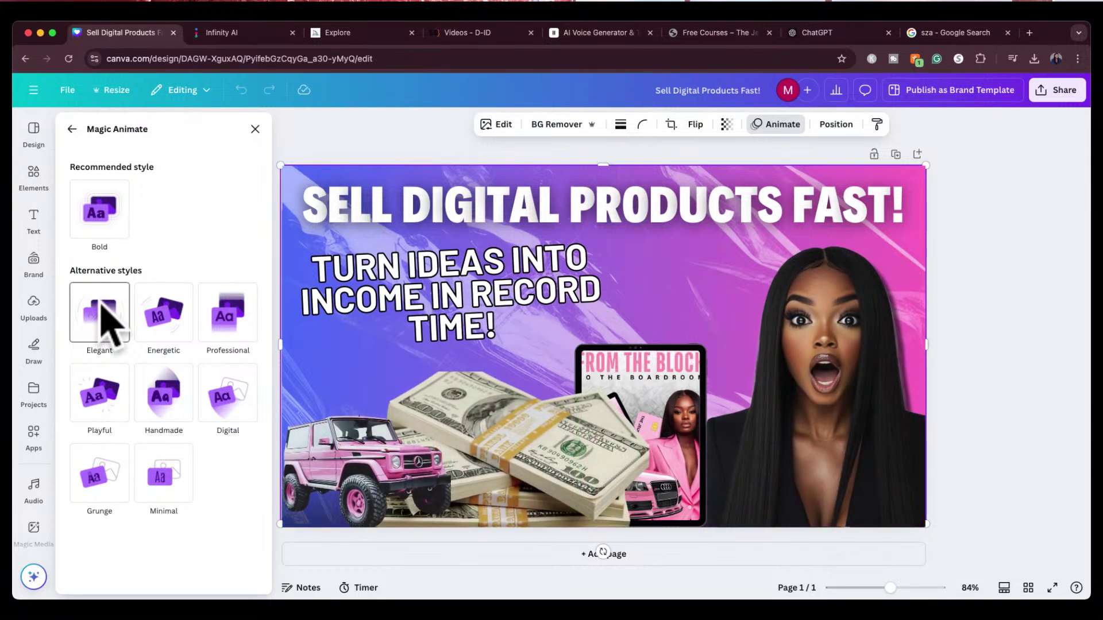
left_click(172, 323)
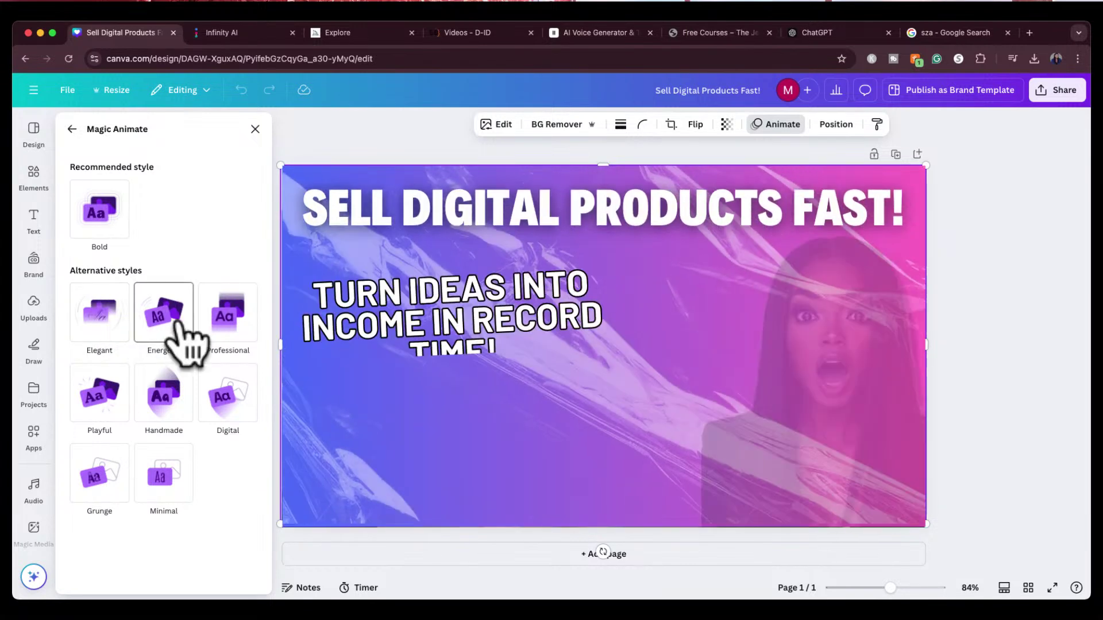
left_click(224, 330)
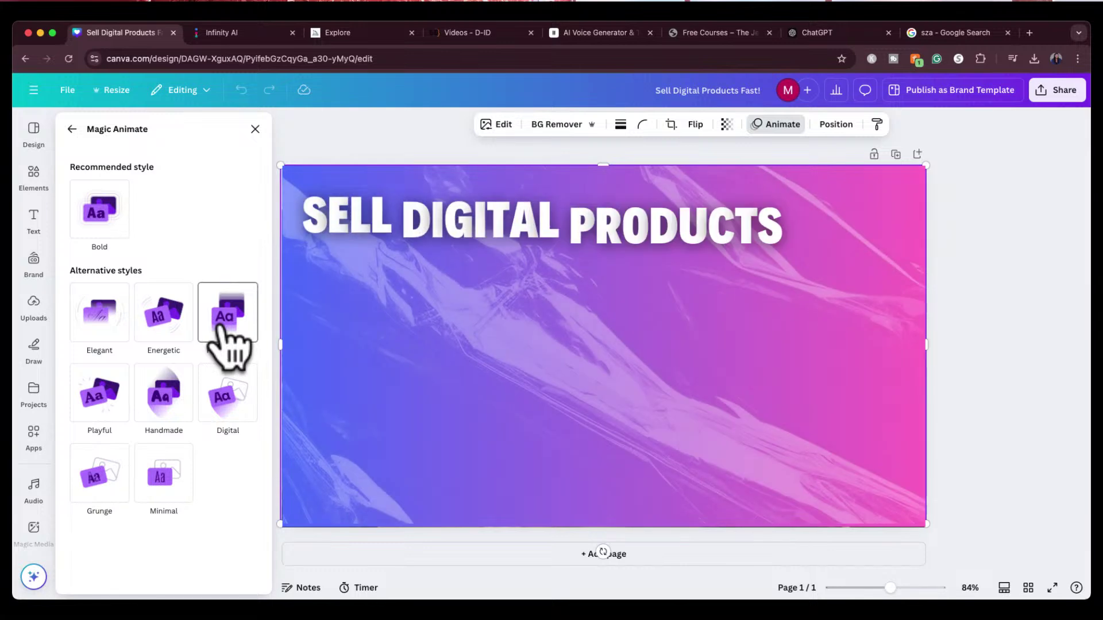
left_click(224, 396)
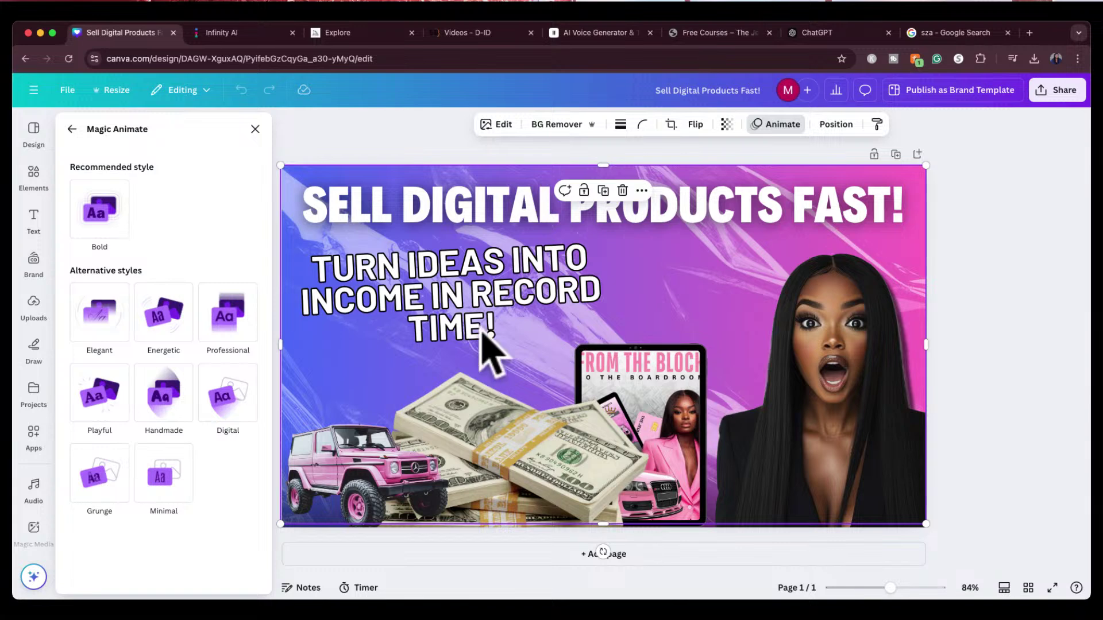
Return to the Canva home page and open the "Click Earn Dominate Ebook" design.
left_click(32, 133)
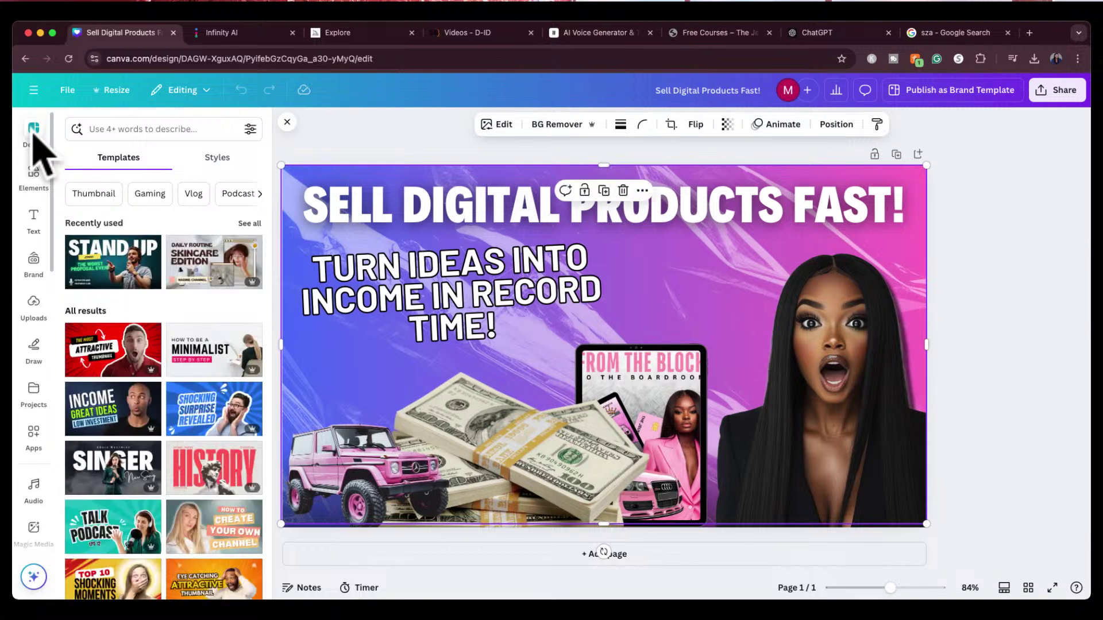
left_click(33, 89)
left_click(30, 102)
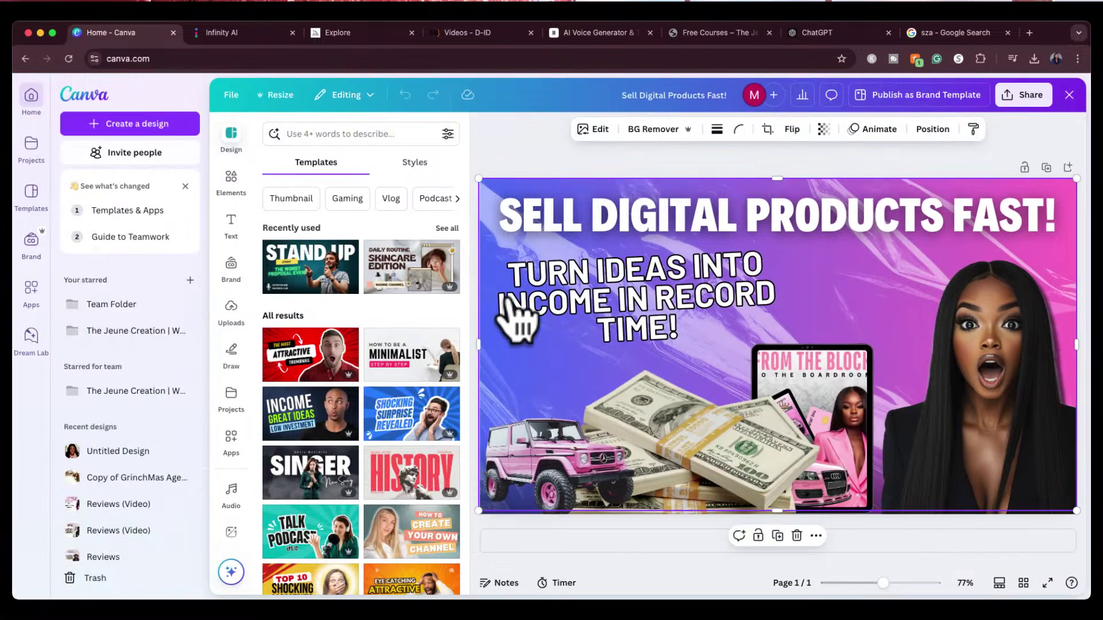
scroll(597, 504, "down", 4)
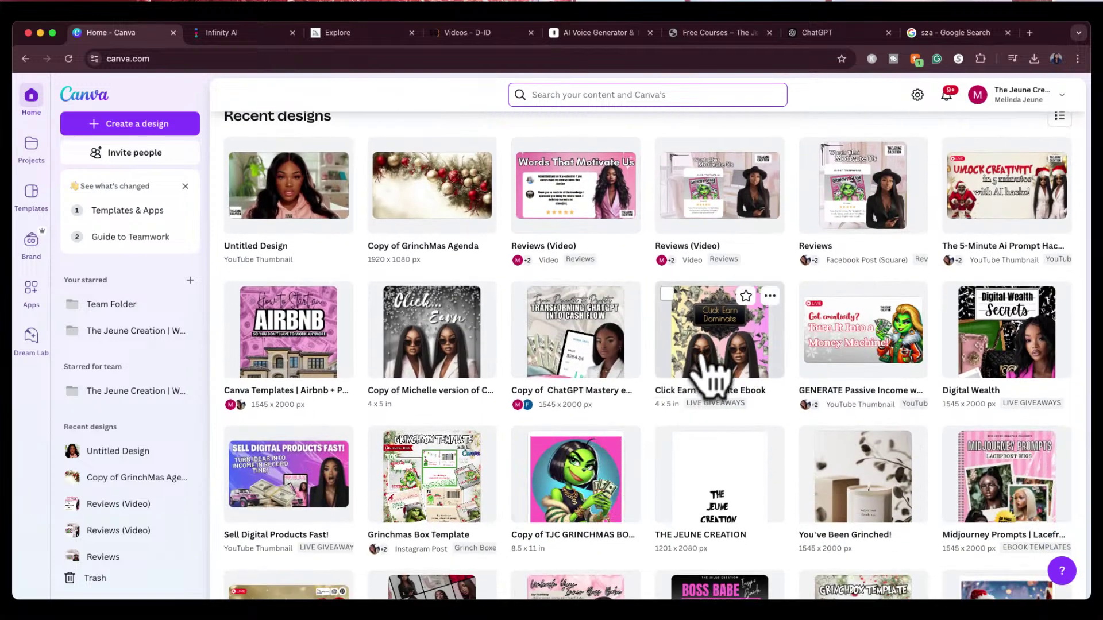
left_click(704, 359)
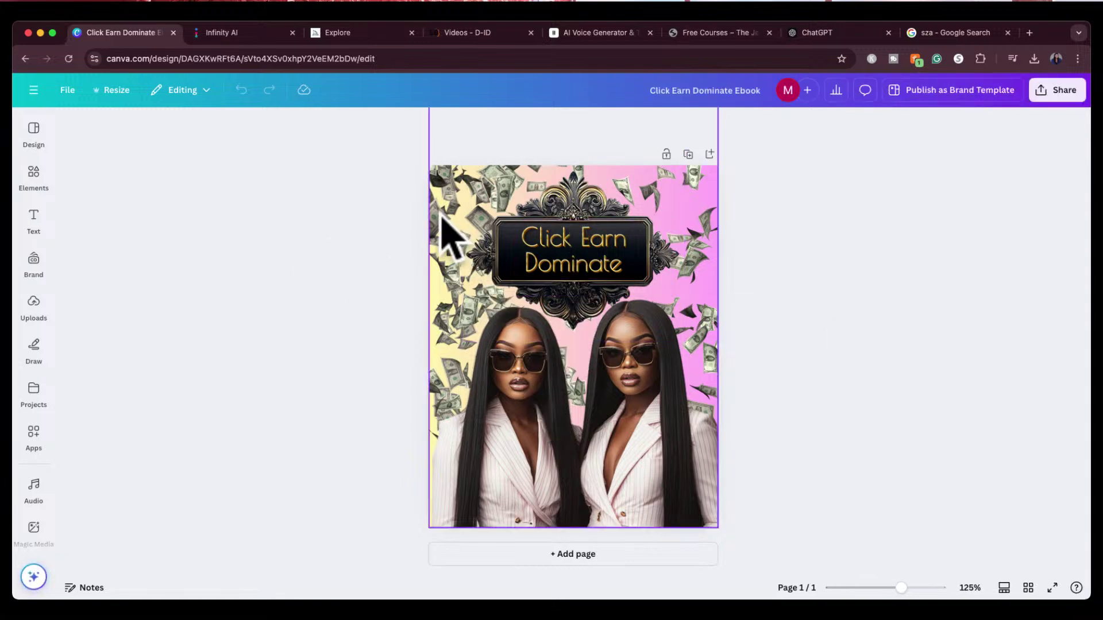
Try the Handmade and Minimal Magic Animate styles on the ebook cover page, leaving Minimal applied.
left_click(437, 273)
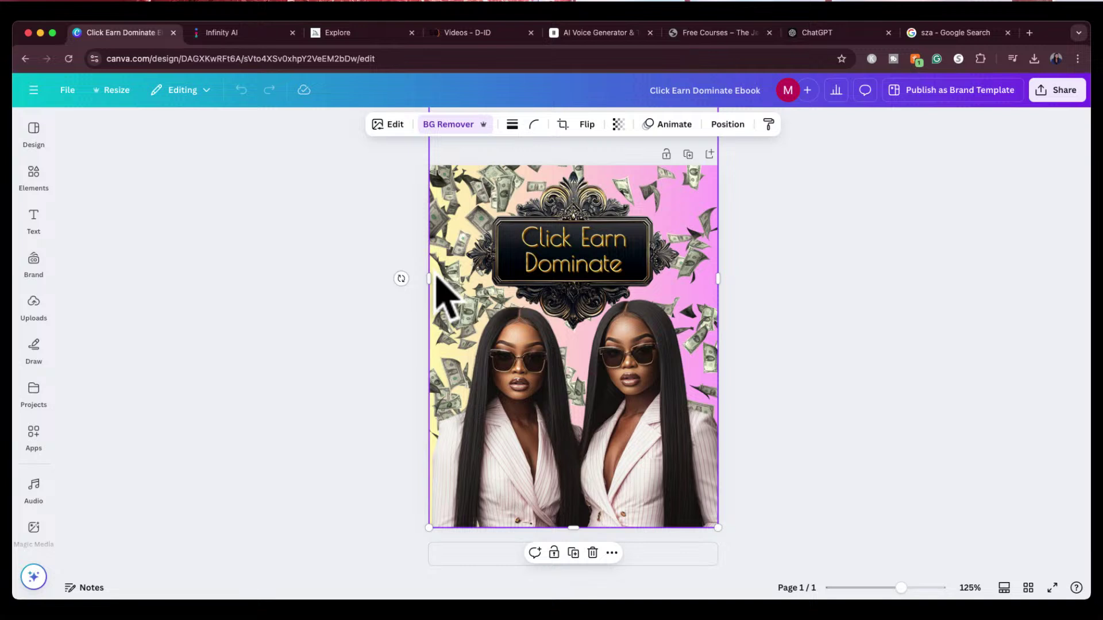
left_click(669, 125)
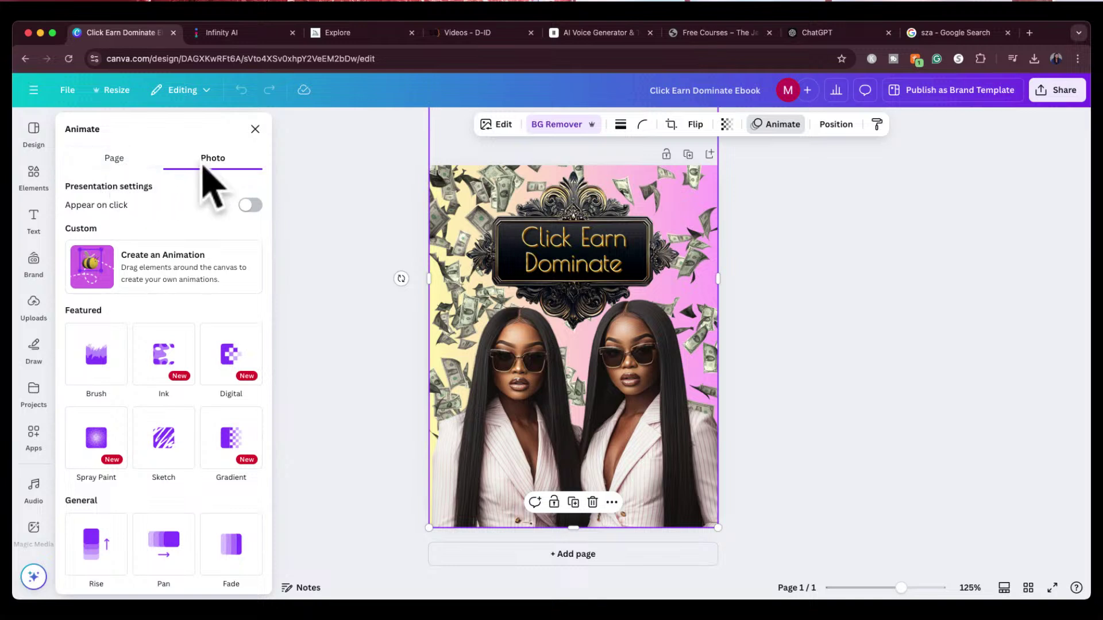
left_click(114, 163)
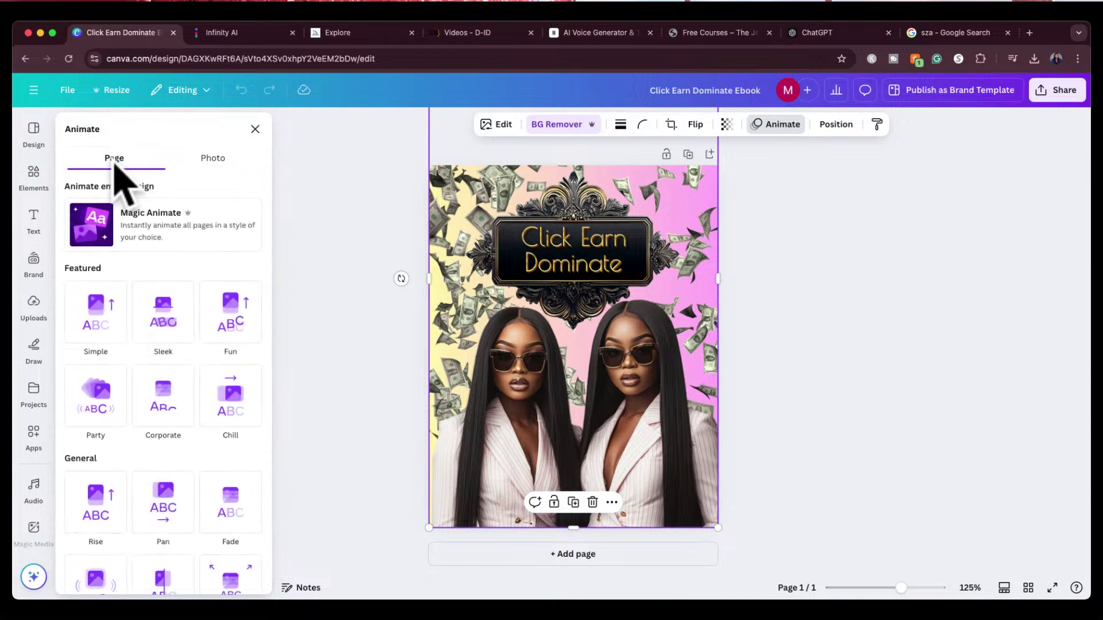
left_click(164, 228)
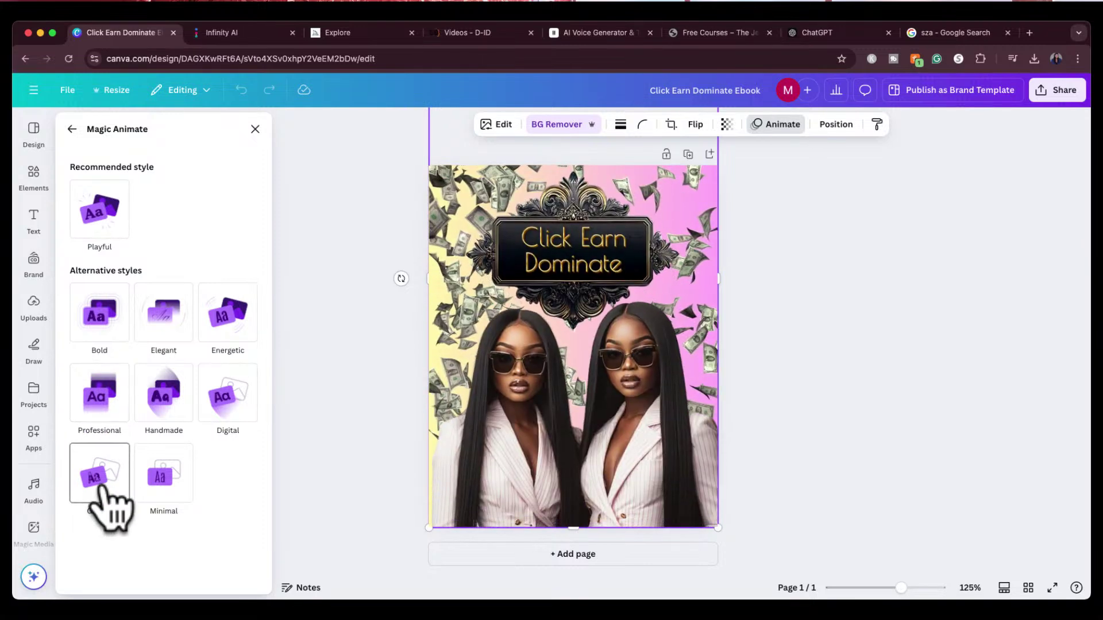
left_click(164, 488)
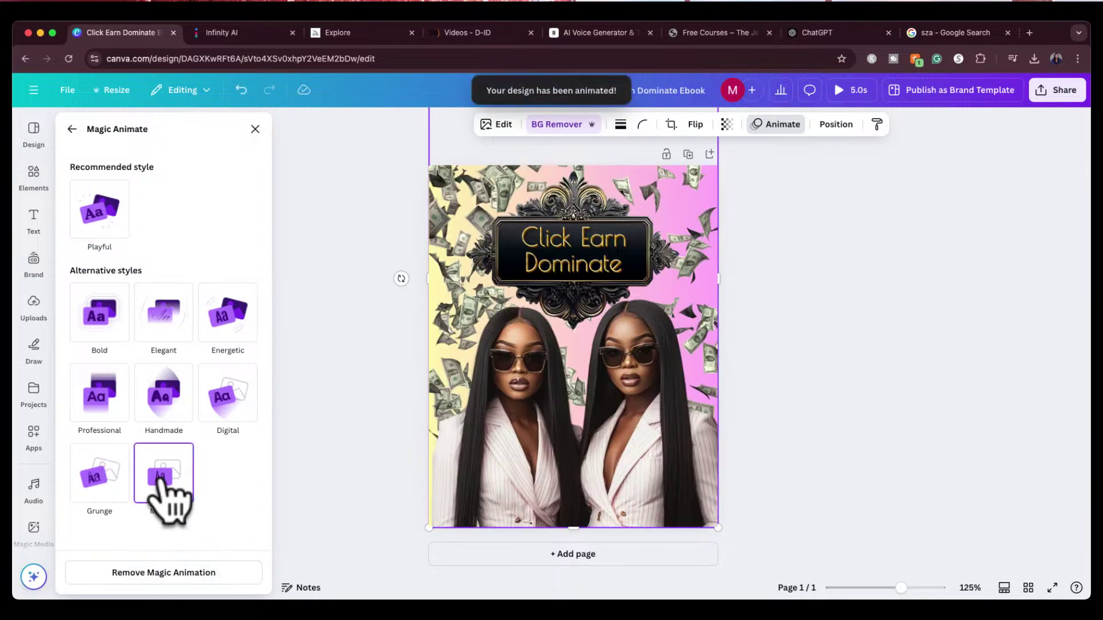
left_click(159, 396)
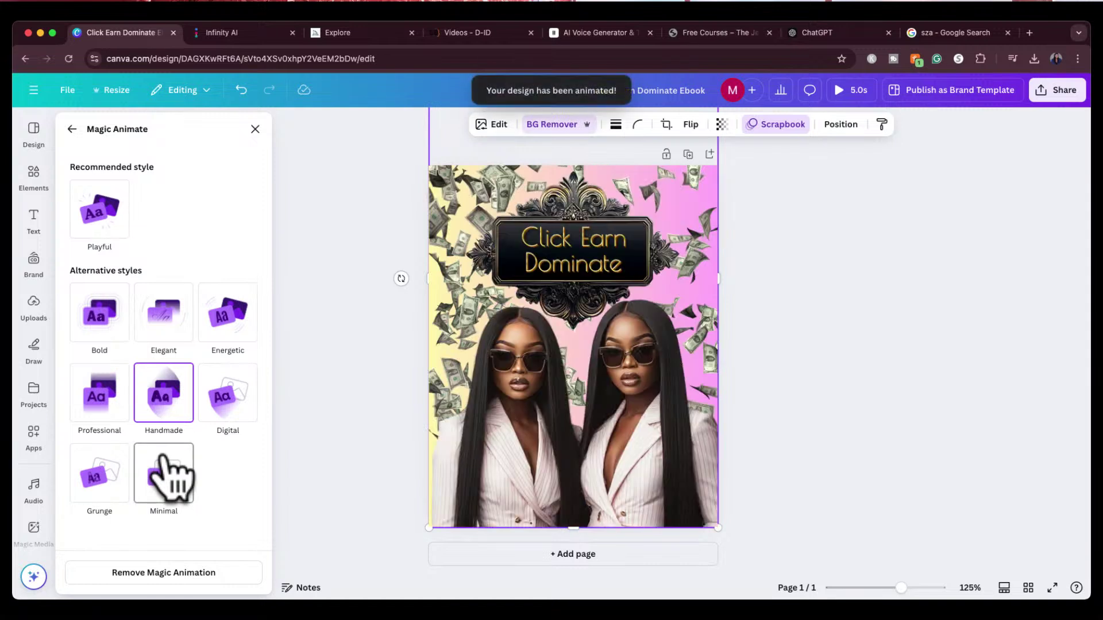
left_click(164, 460)
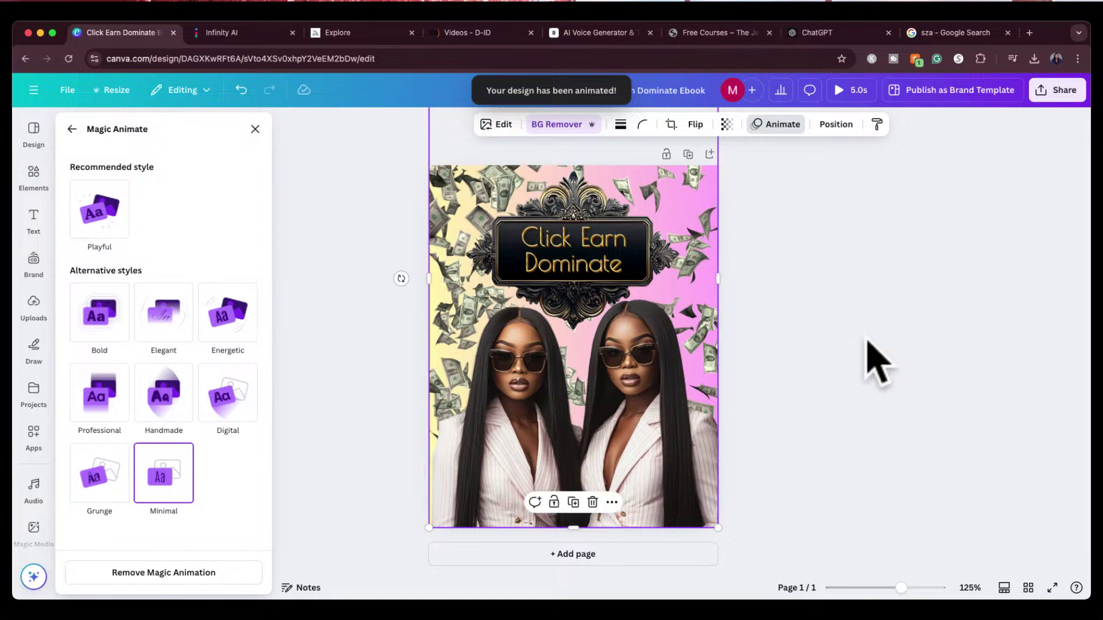
Search the web for "thejeune creation etsy" in a new tab and open the TheJeuneCreation Etsy shop.
left_click(1029, 32)
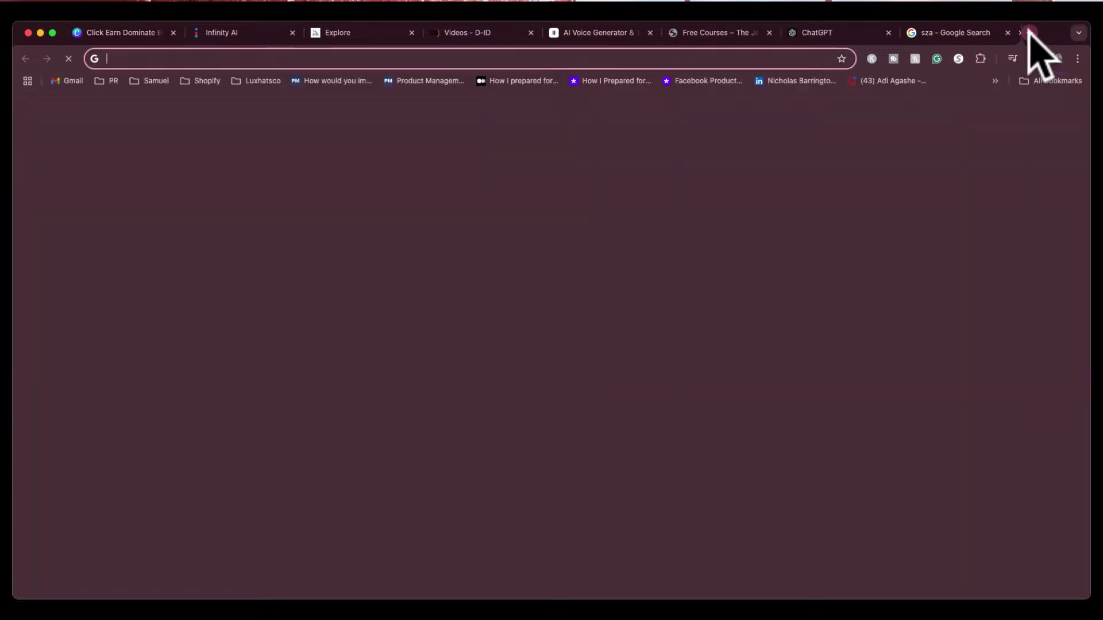
type("etsy")
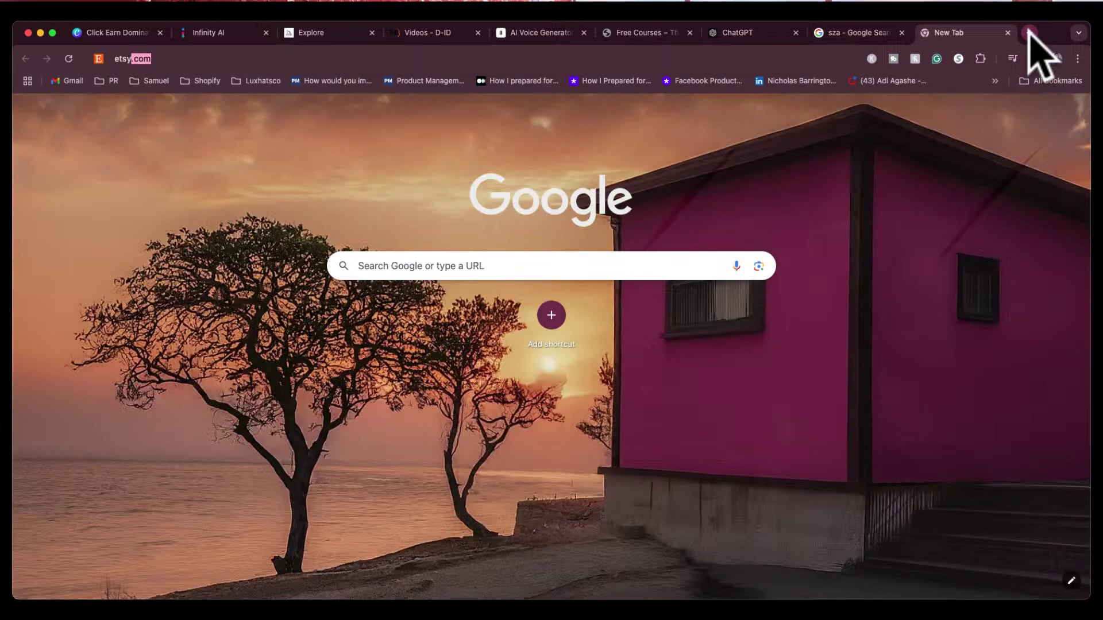
key("BackSpace")
key("BackSpace")
type("thejeune creation")
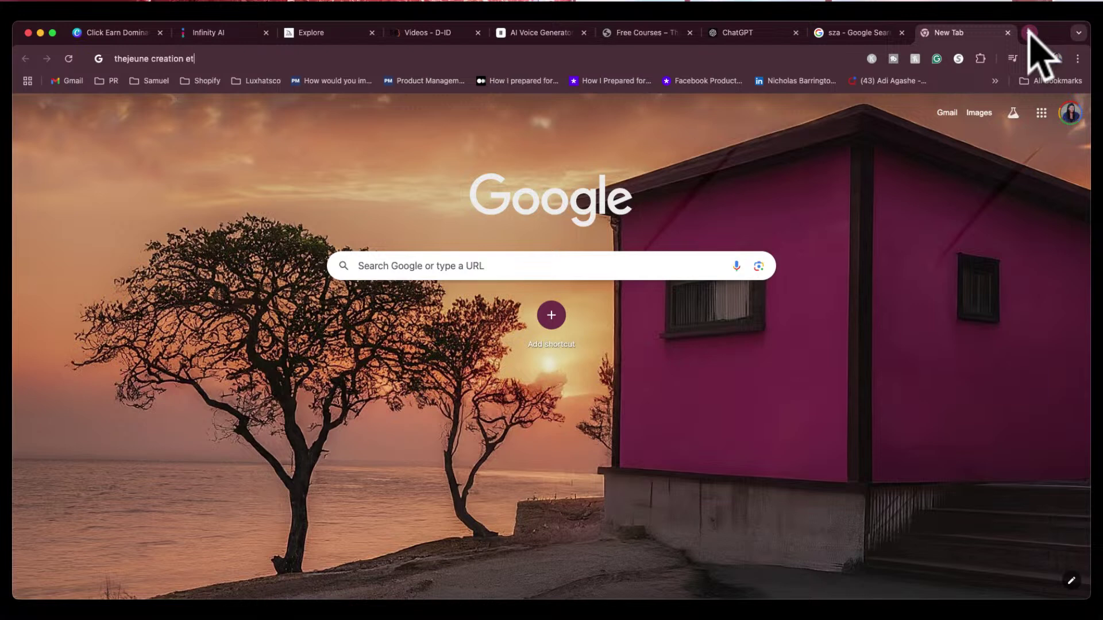
type(" etsy")
key("Return")
left_click(212, 201)
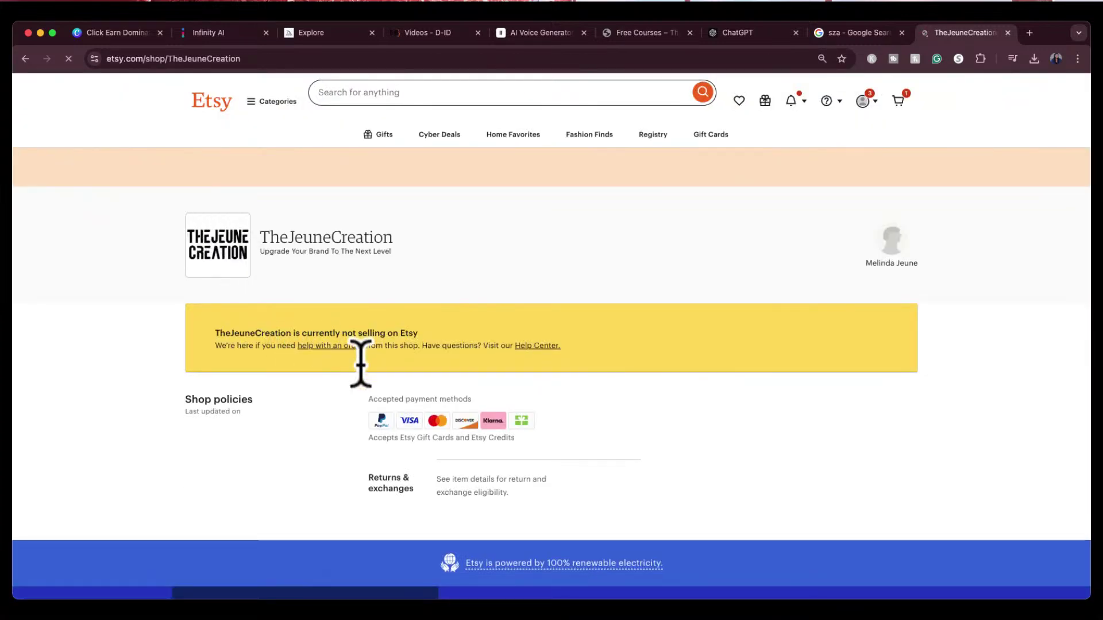
Look over the TheJeuneCreation shop page and close its tab to return to the Canva design.
scroll(263, 217, "down", 4)
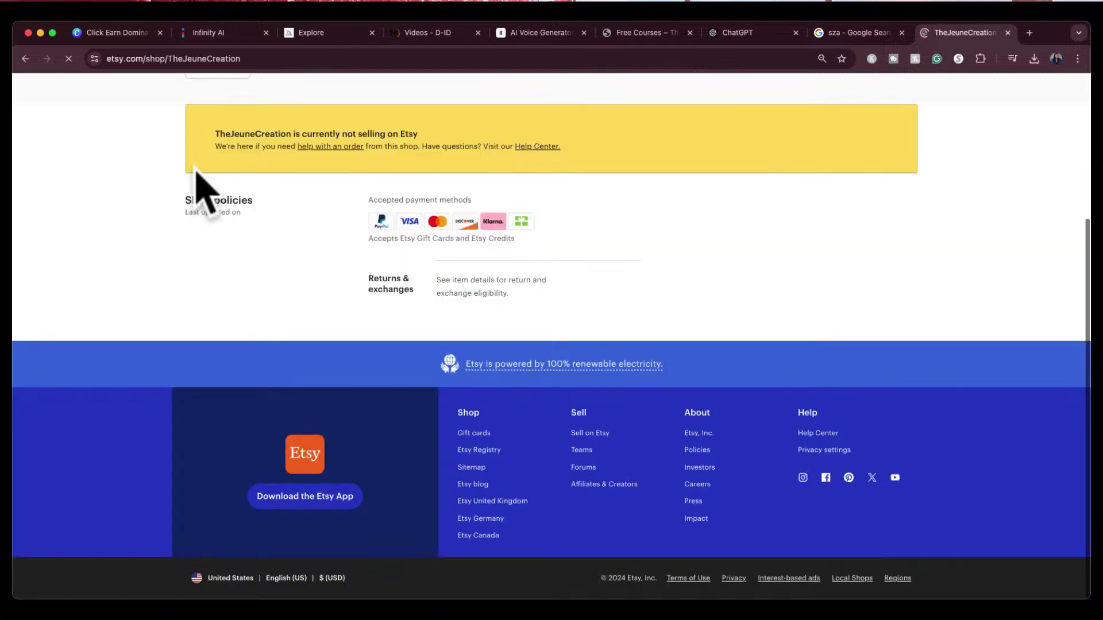
scroll(371, 224, "up", 4)
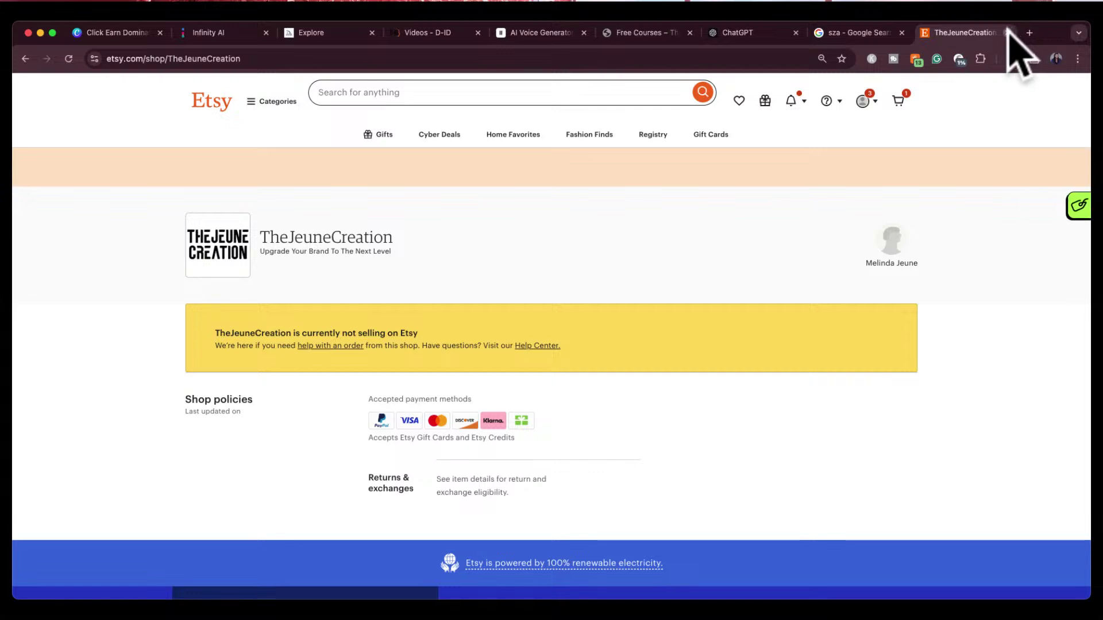
left_click(1008, 33)
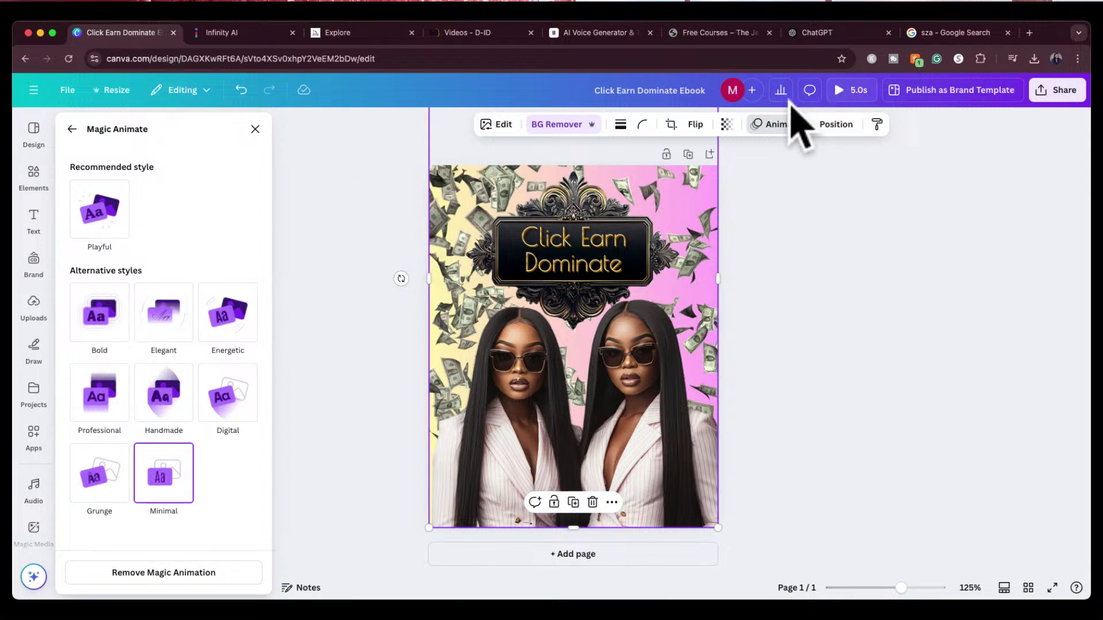
Return to the Canva home page and open the "Words That Motivate Us" Reviews (Video) design from the recent designs.
left_click(780, 125)
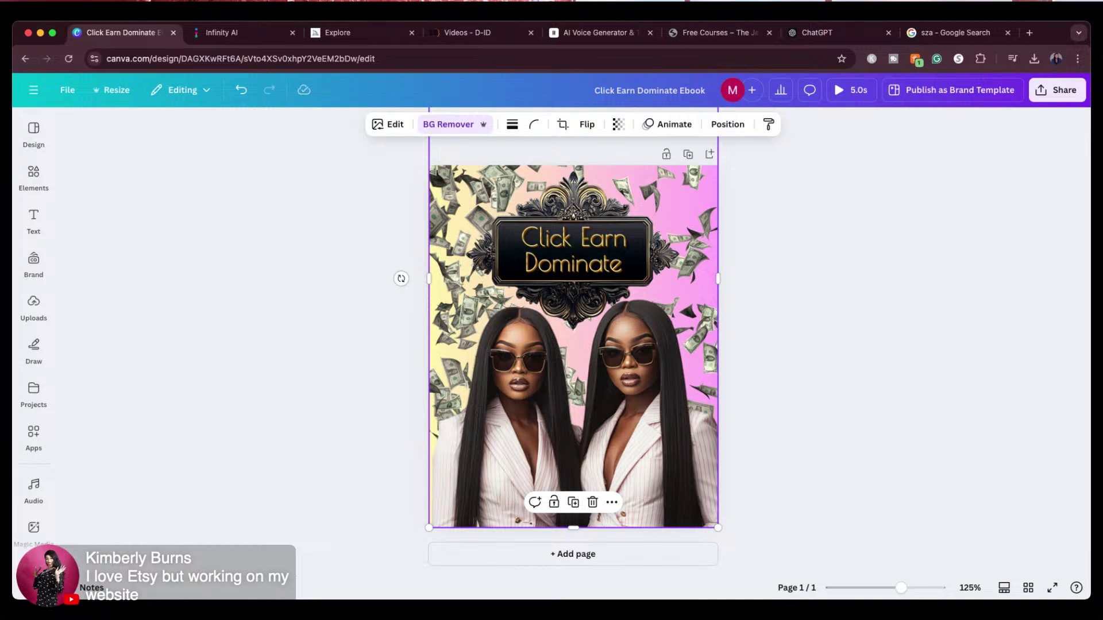
left_click(655, 125)
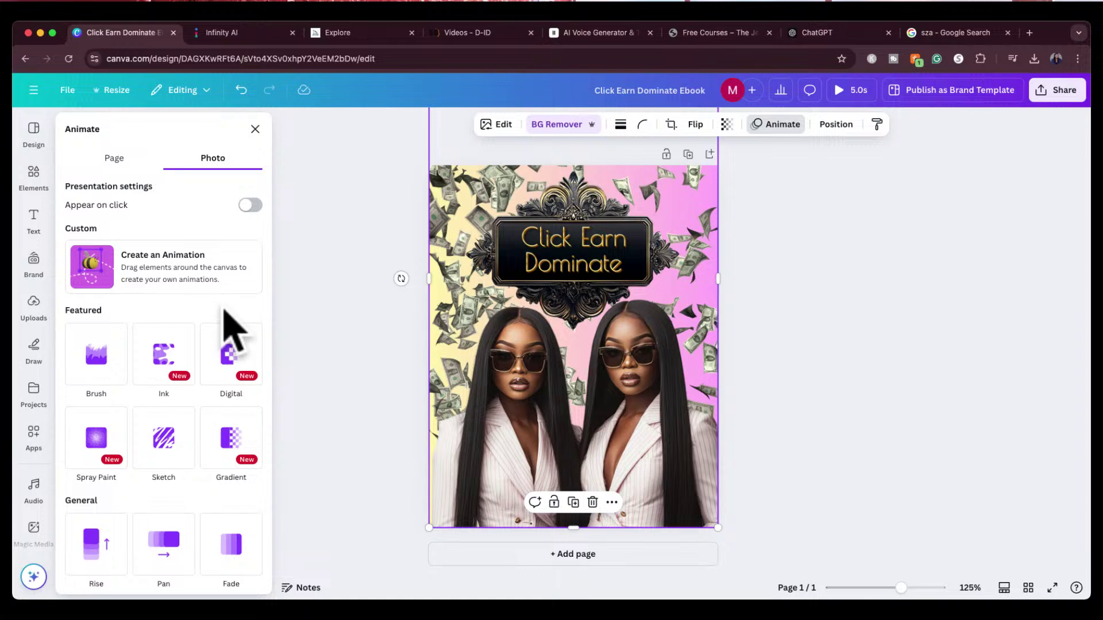
left_click(34, 90)
left_click(33, 102)
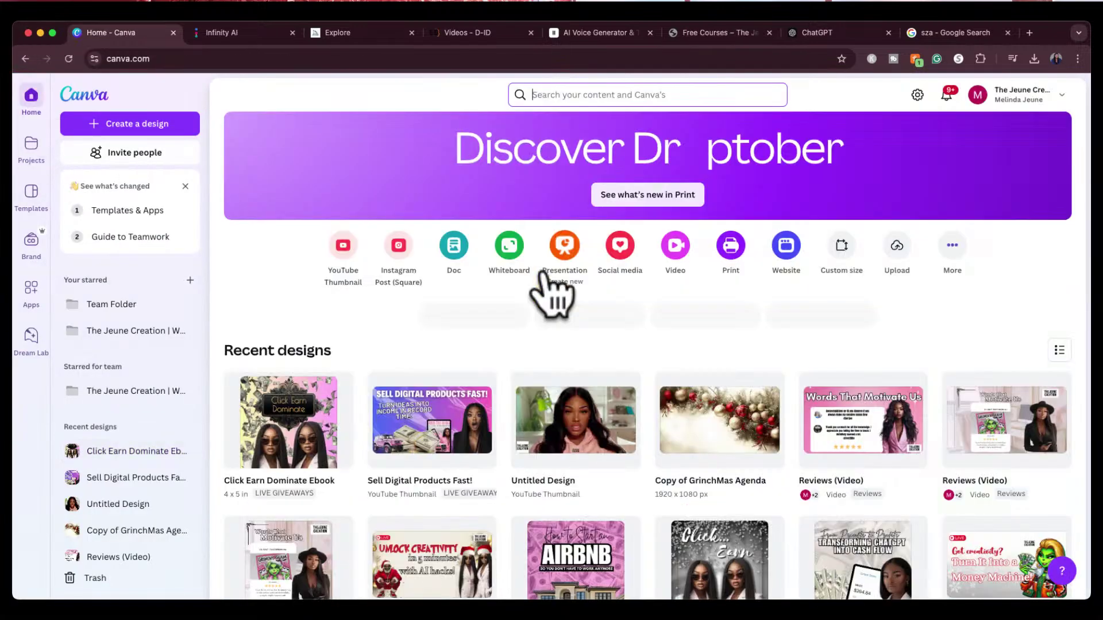
scroll(540, 482, "down", 2)
scroll(540, 489, "down", 2)
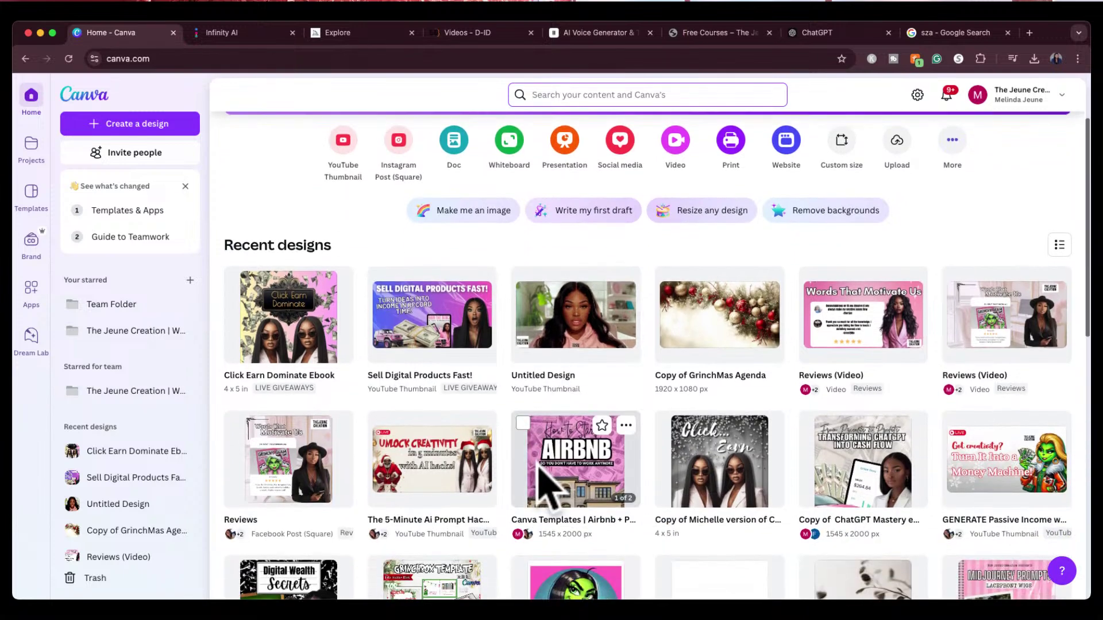
left_click(868, 339)
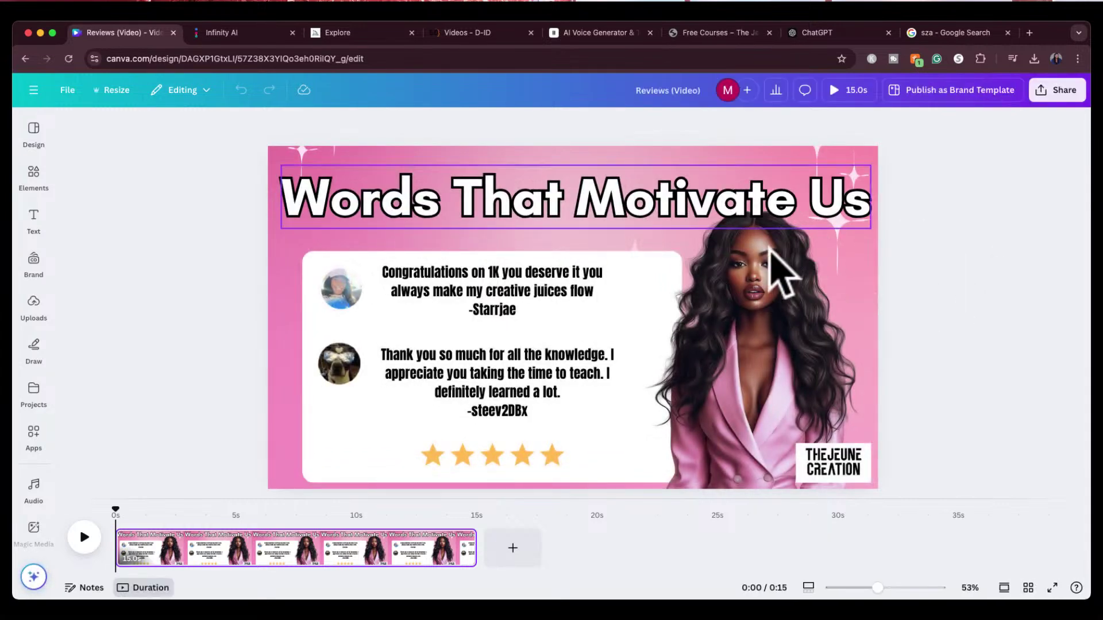
Check the animations applied to the character and the pink background, and view the page timing.
left_click(764, 246)
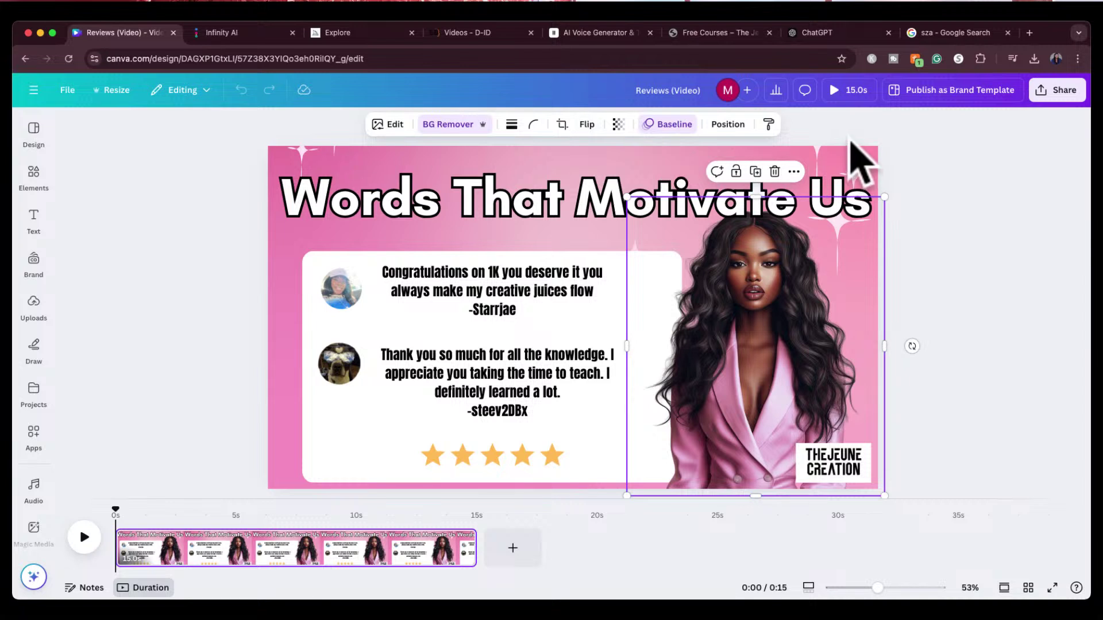
left_click(725, 154)
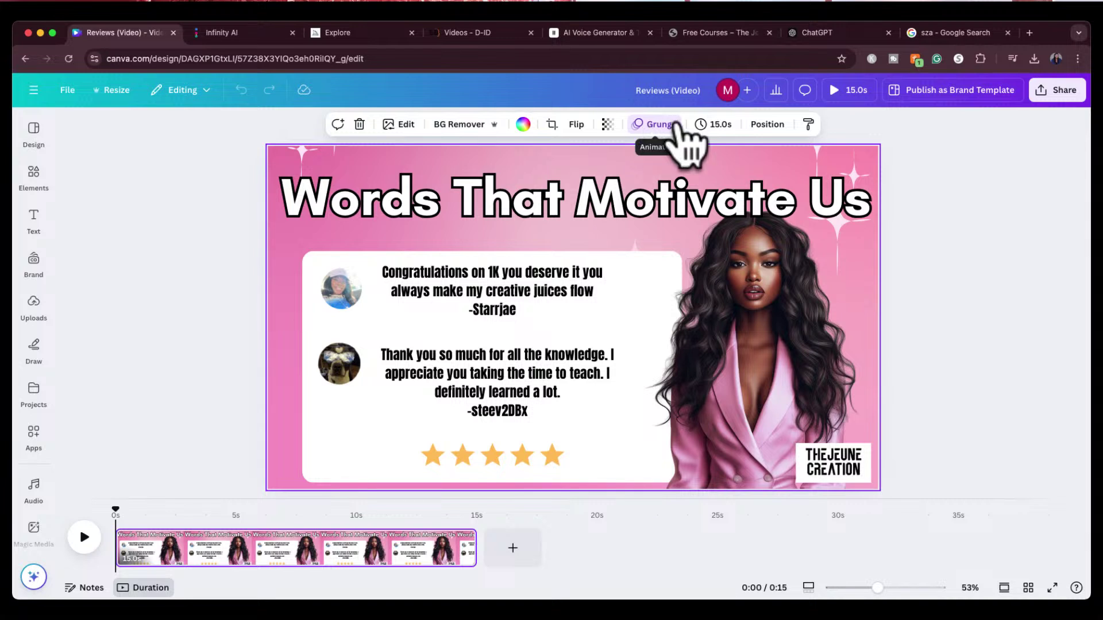
left_click(714, 125)
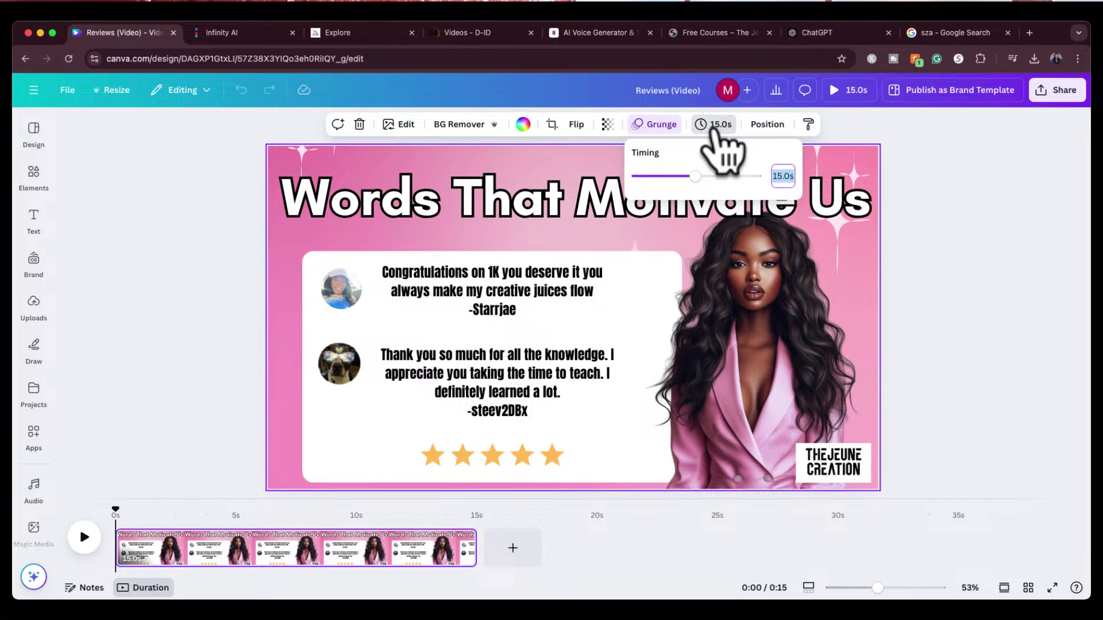
Preview the Reviews video, restart its playback from the beginning, and return to the editor.
left_click(838, 91)
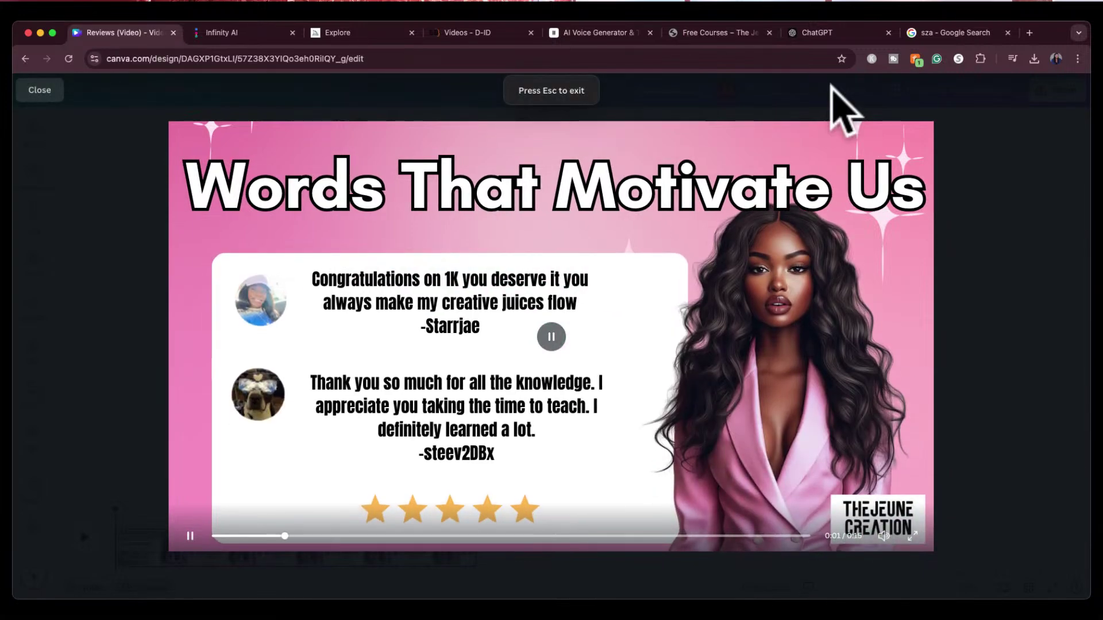
left_click(213, 536)
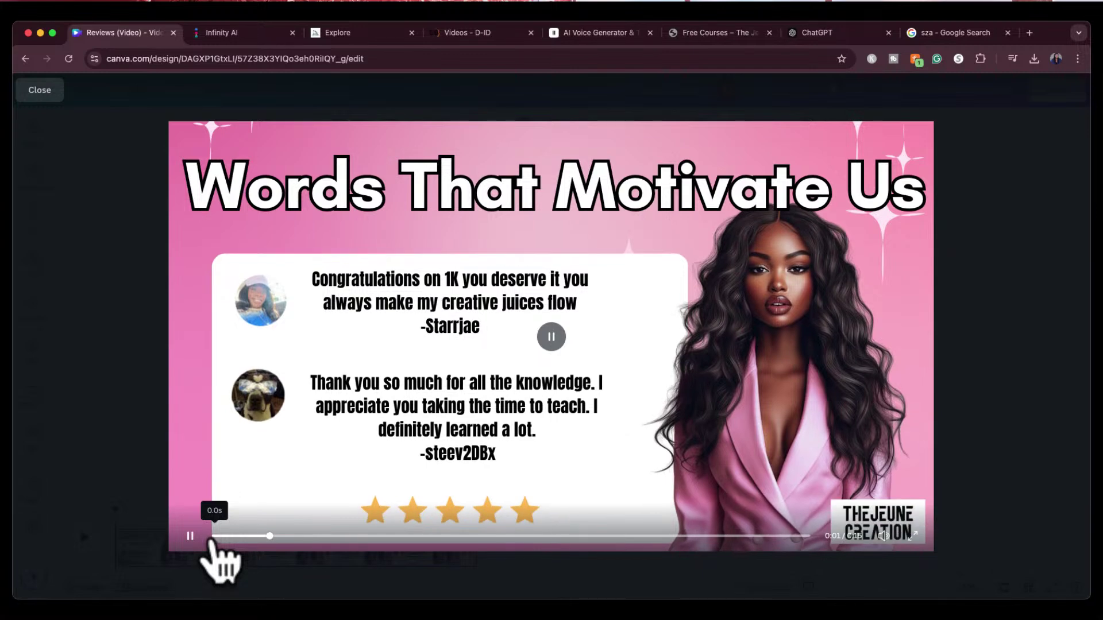
key("Escape")
left_click(33, 172)
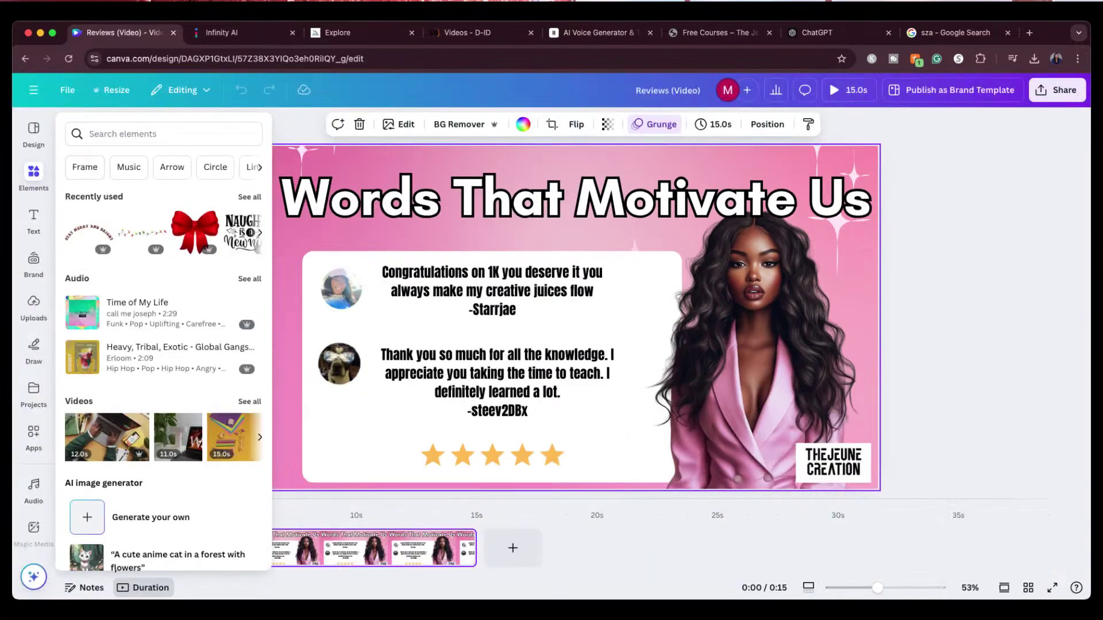
left_click(274, 345)
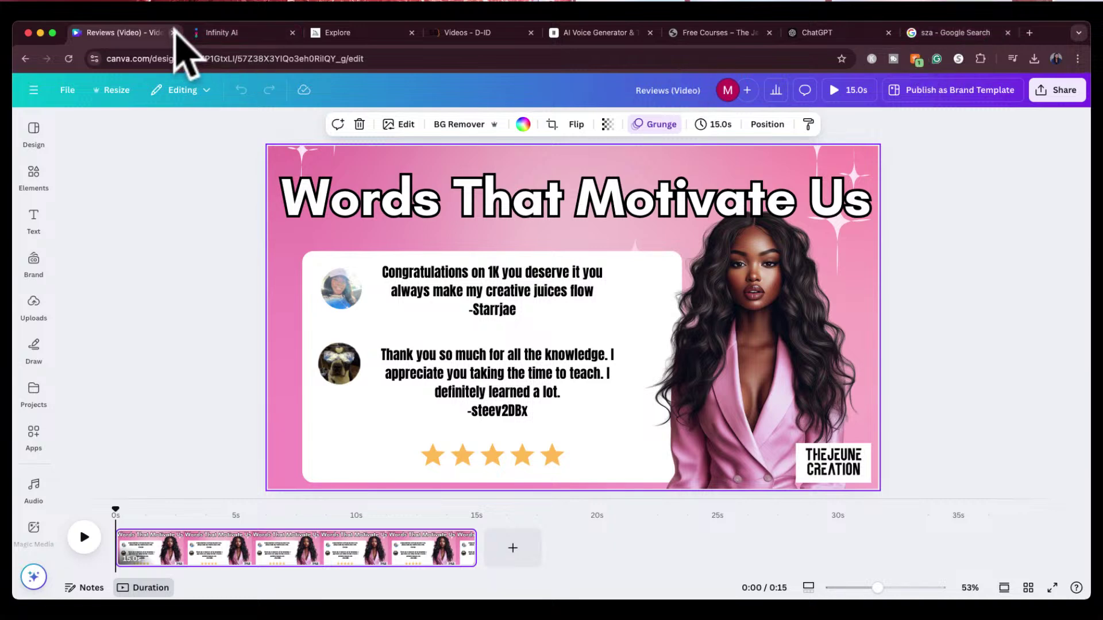
Close all open browser tabs except ChatGPT, including Canva, Infinity AI, Midjourney, D-ID and the sza search.
left_click(173, 32)
left_click(173, 32)
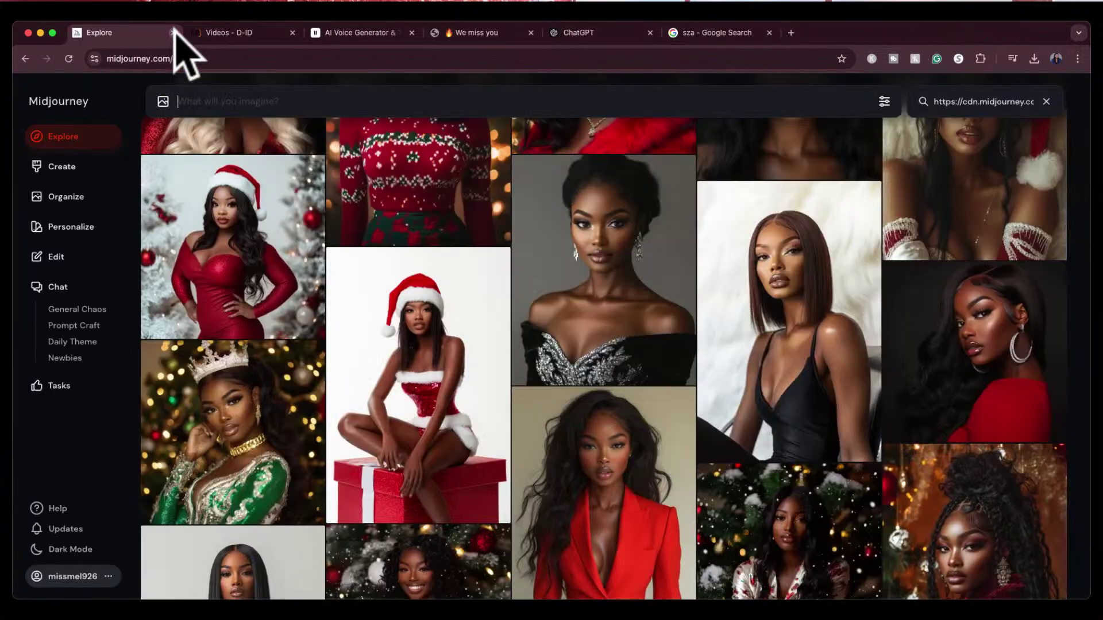
left_click(173, 32)
left_click(173, 32)
left_click(173, 32)
left_click(173, 32)
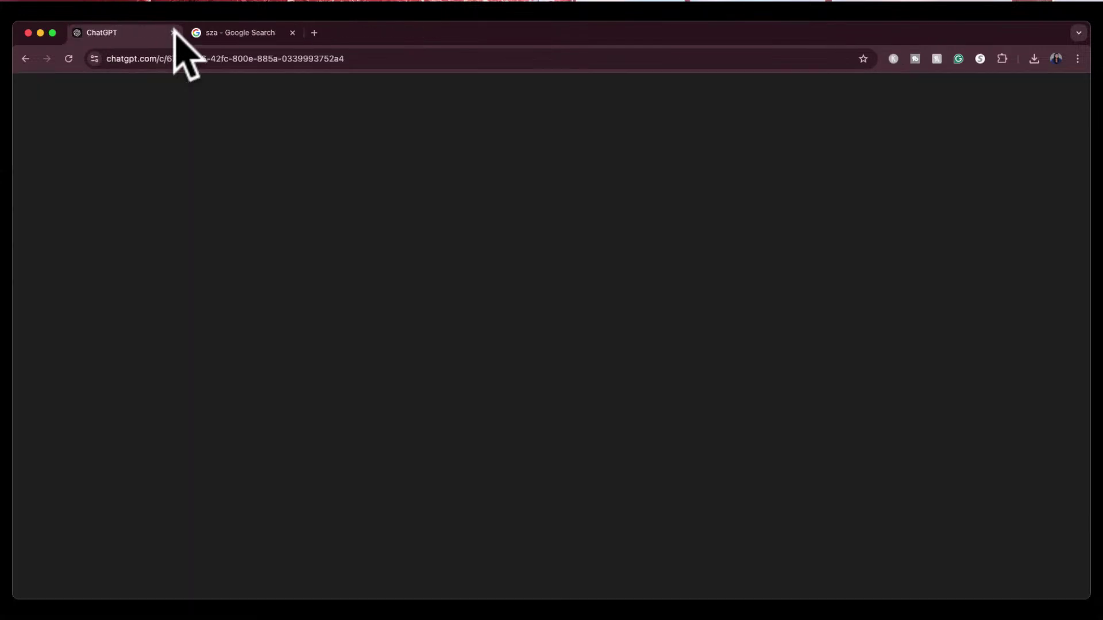
left_click(292, 33)
Open the CapCut website in the remaining ChatGPT browser tab.
left_click(298, 57)
type("ca")
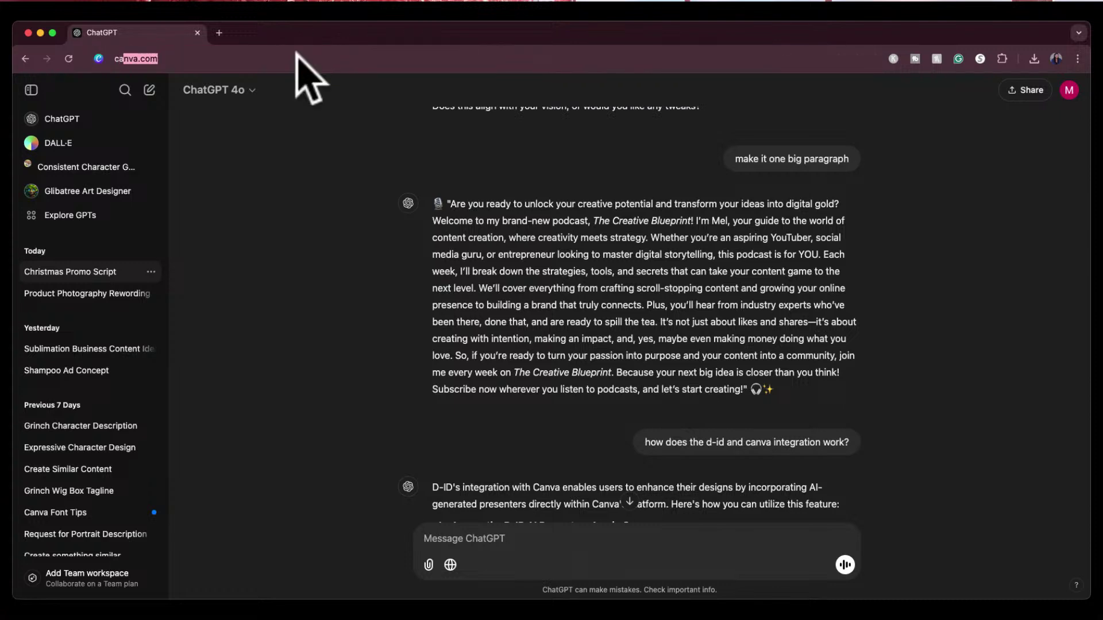
type("pcut")
key("Return")
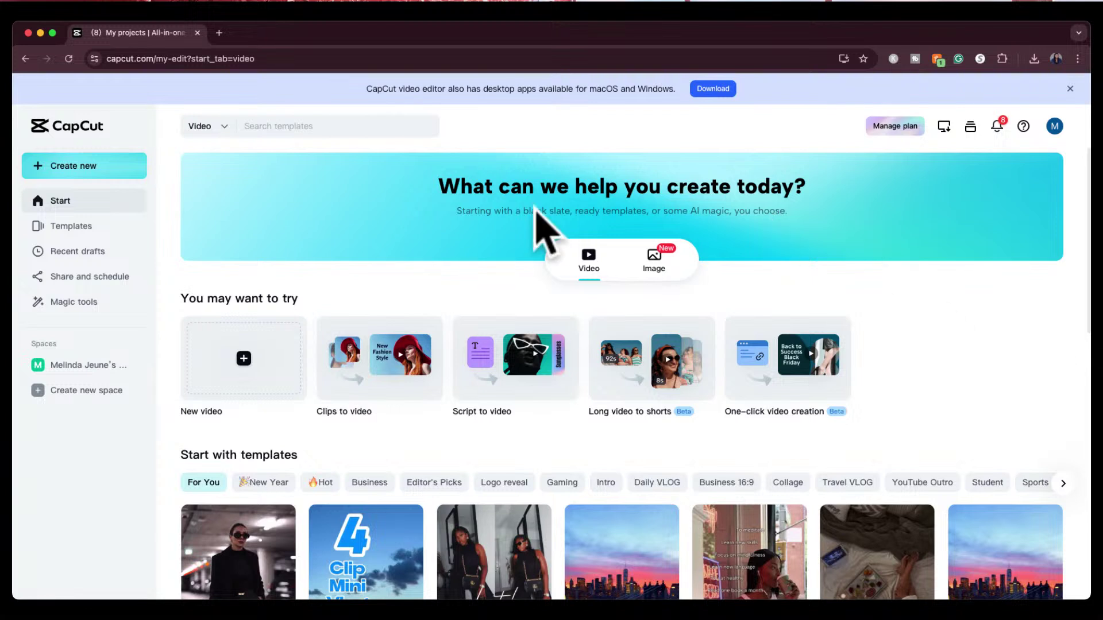
Search the CapCut video templates for "2 photos" and open the "édit with 2 picture" template.
left_click(342, 121)
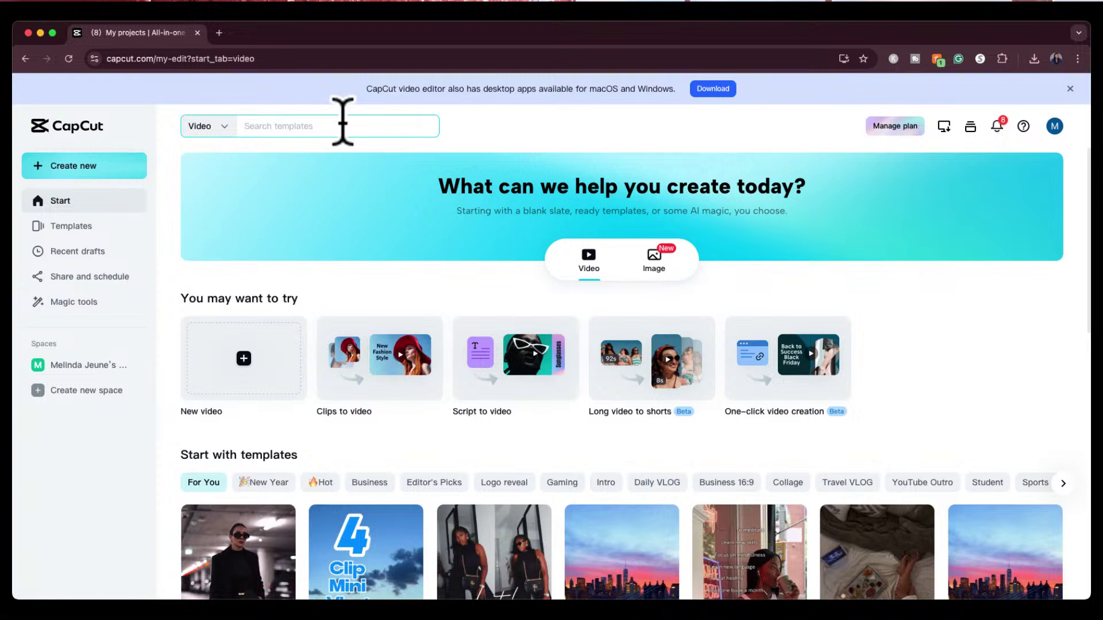
type("2 photos")
key("Return")
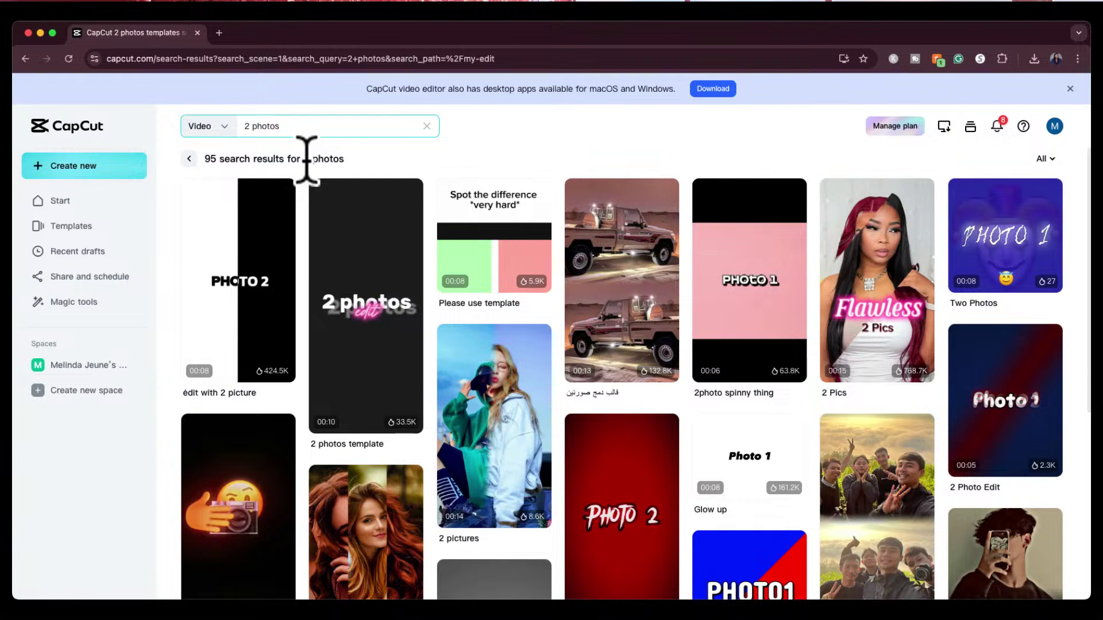
mouse_move(253, 241)
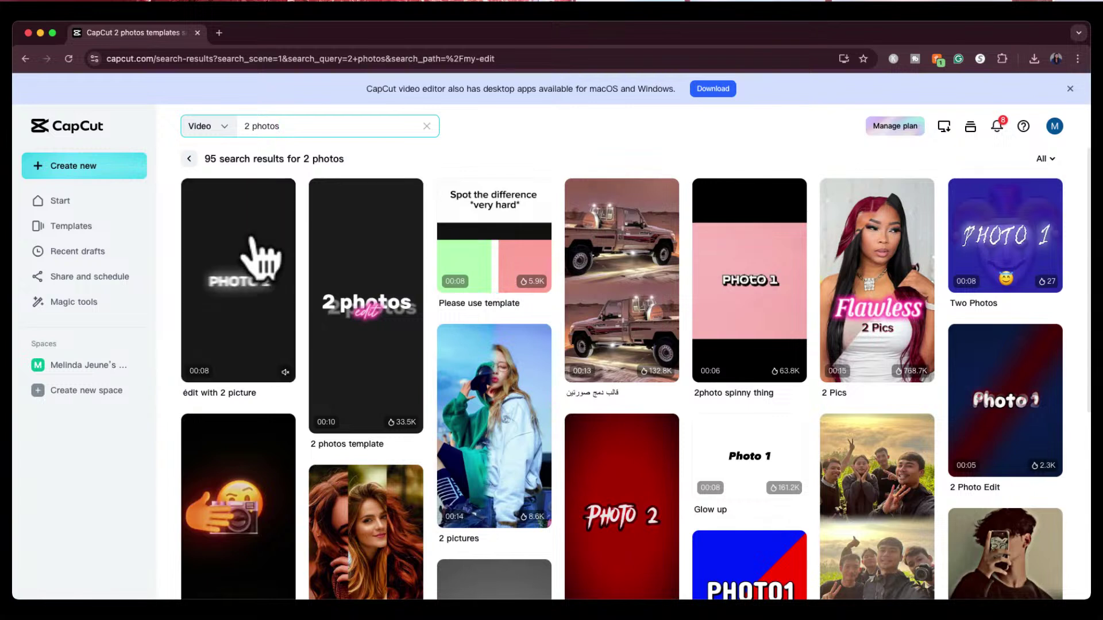
mouse_move(331, 241)
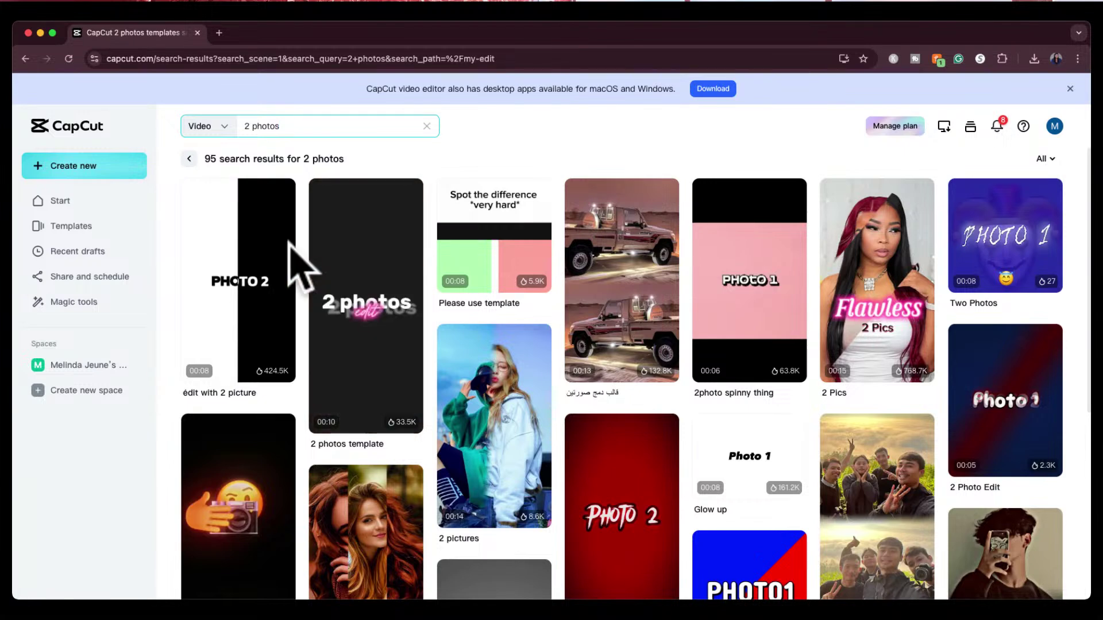
left_click(265, 247)
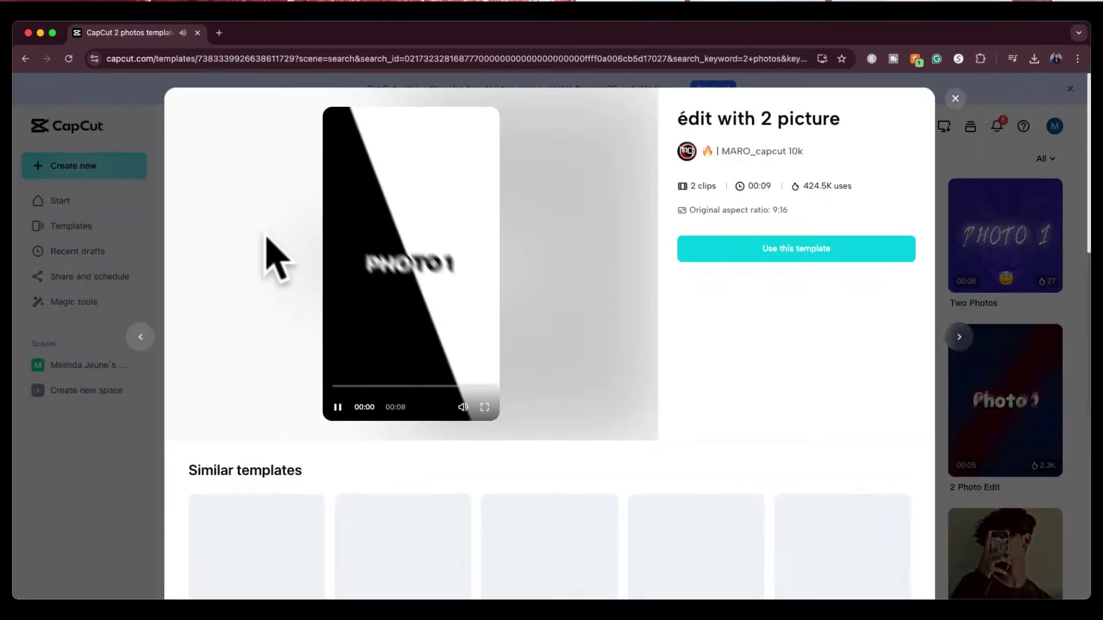
Toggle the template preview's sound, open the "édit with 2 picture" template in the video editor, and pause its playback.
left_click(462, 407)
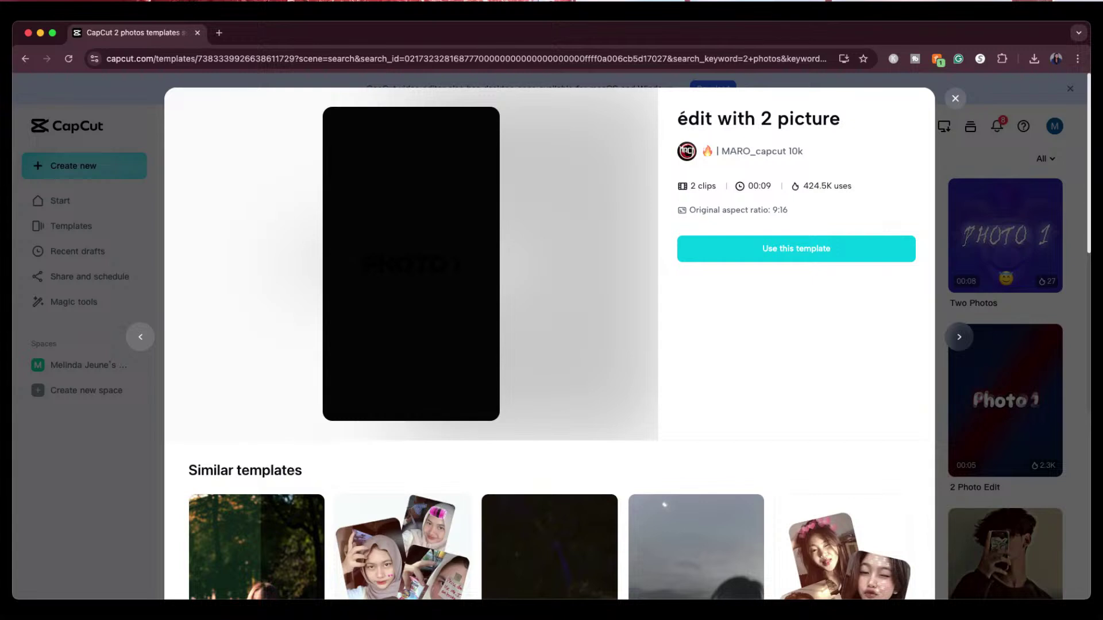
left_click(779, 256)
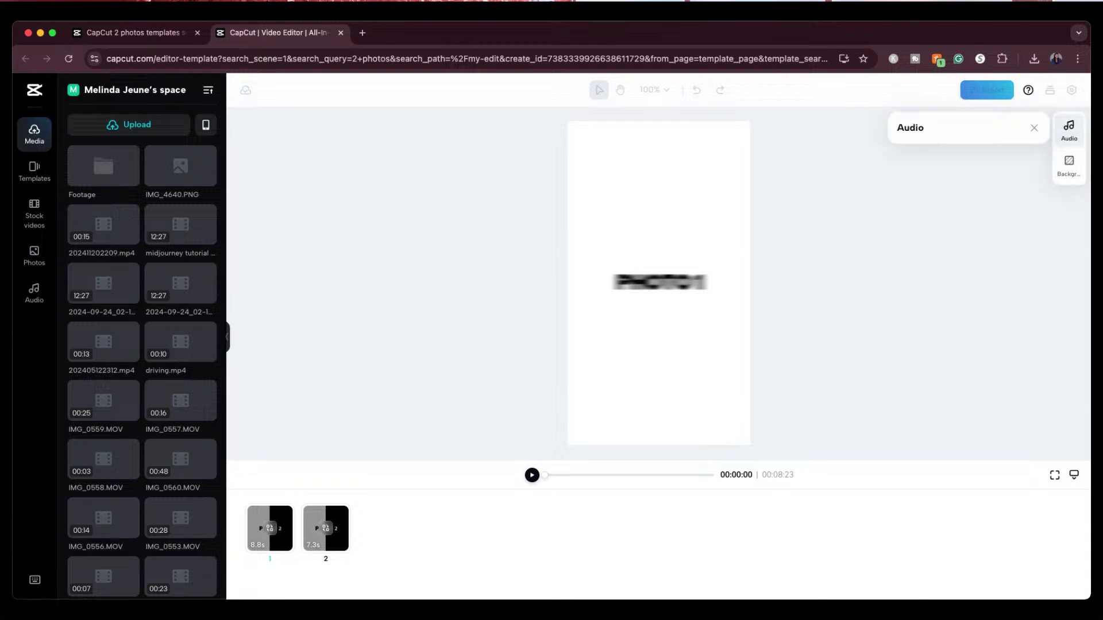
left_click(275, 527)
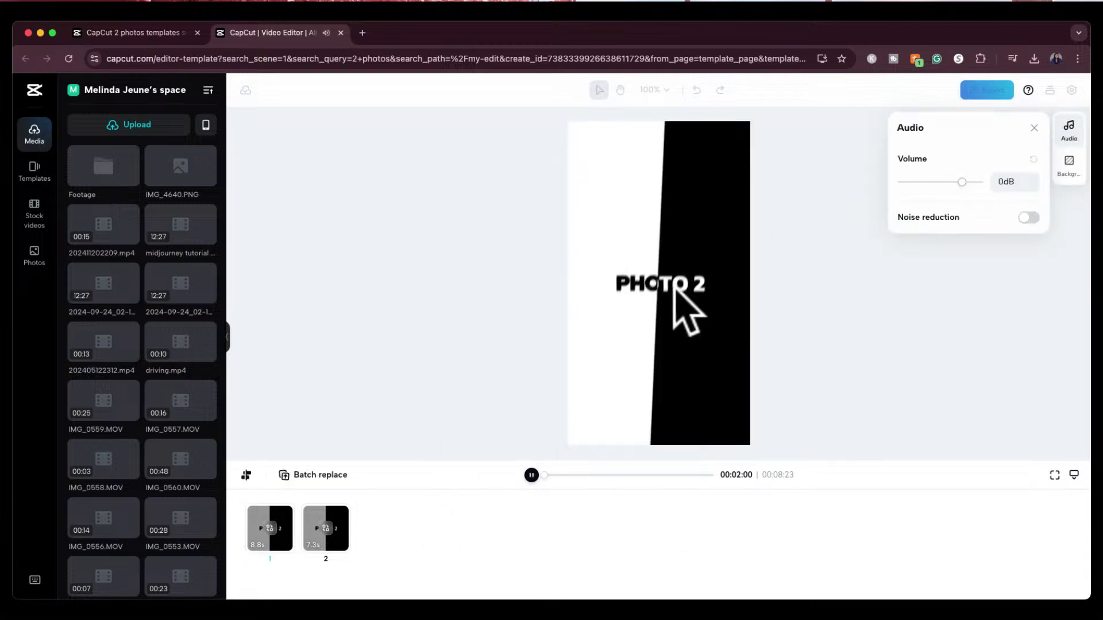
left_click(532, 475)
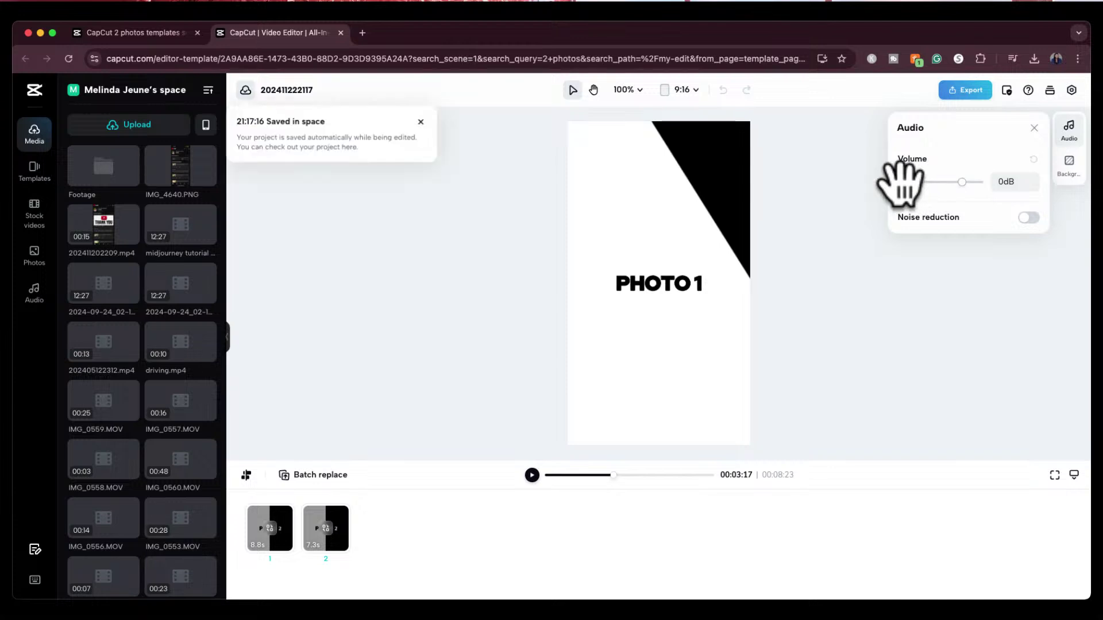
Try the template's audio volume at -48.8 dB, set it to 1.4 dB, and close the audio settings.
left_click_drag(900, 183, 909, 183)
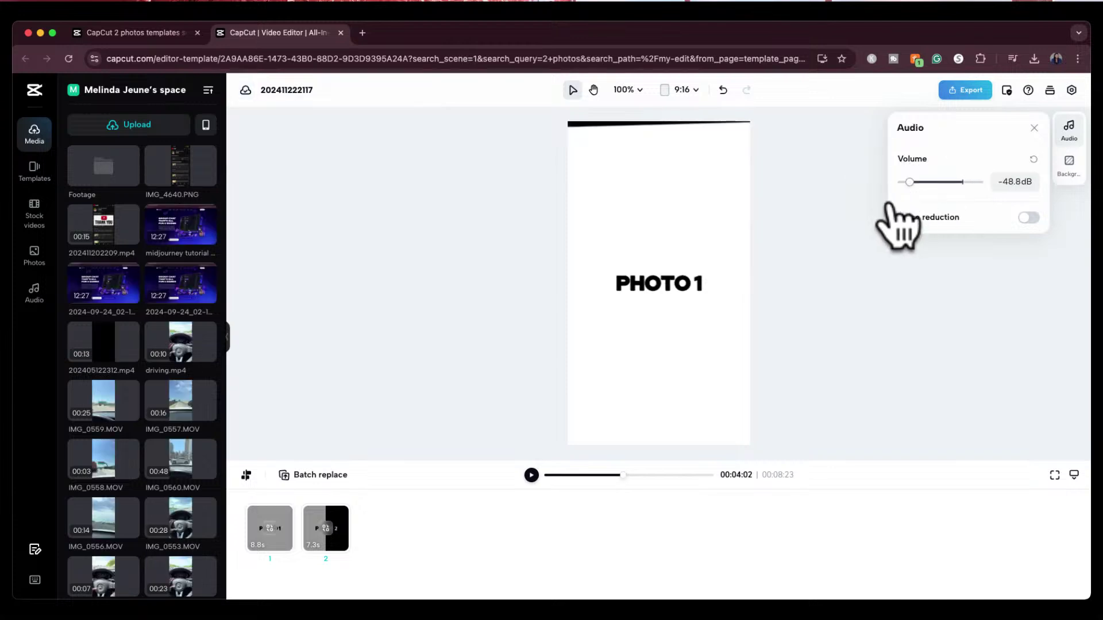
left_click(962, 182)
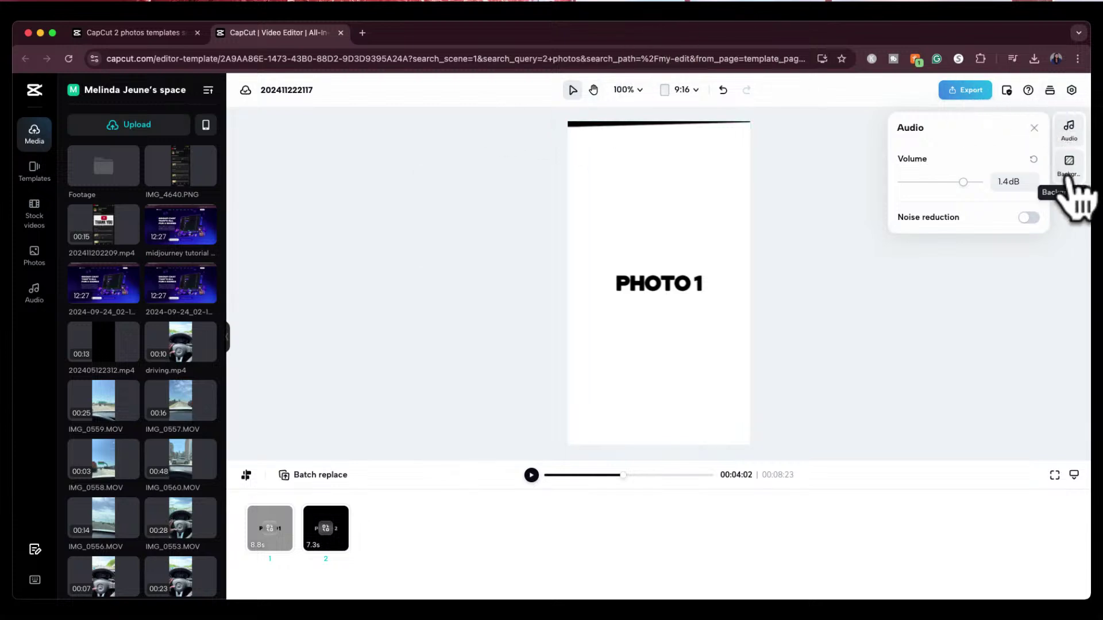
left_click(1066, 130)
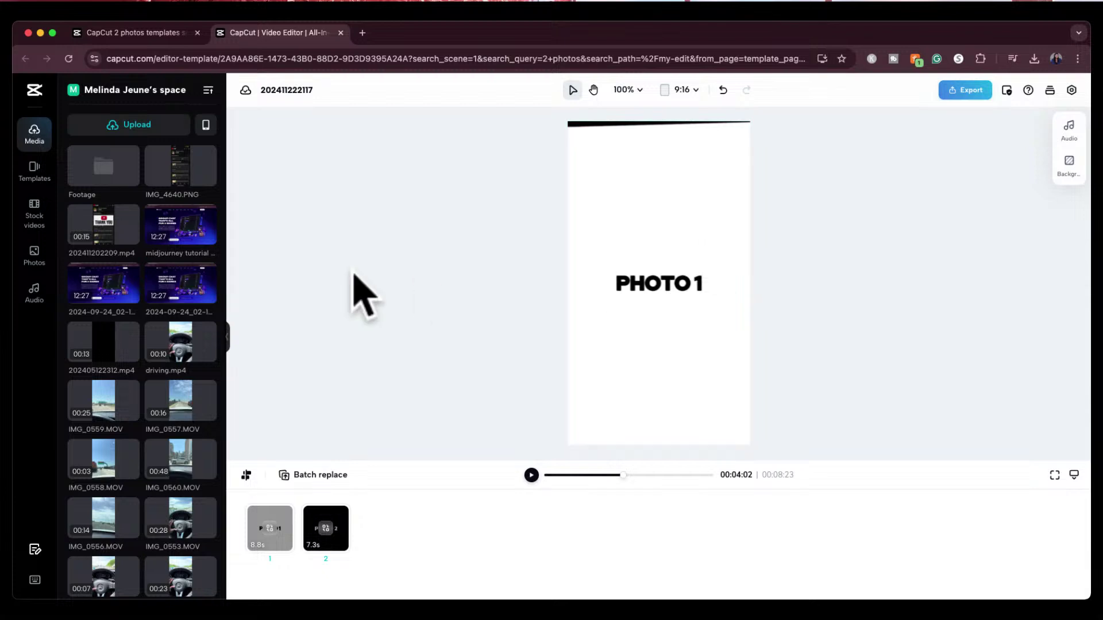
Replace the first photo placeholder with the close-up image of the surprised woman from the computer.
left_click(266, 534)
left_click(268, 533)
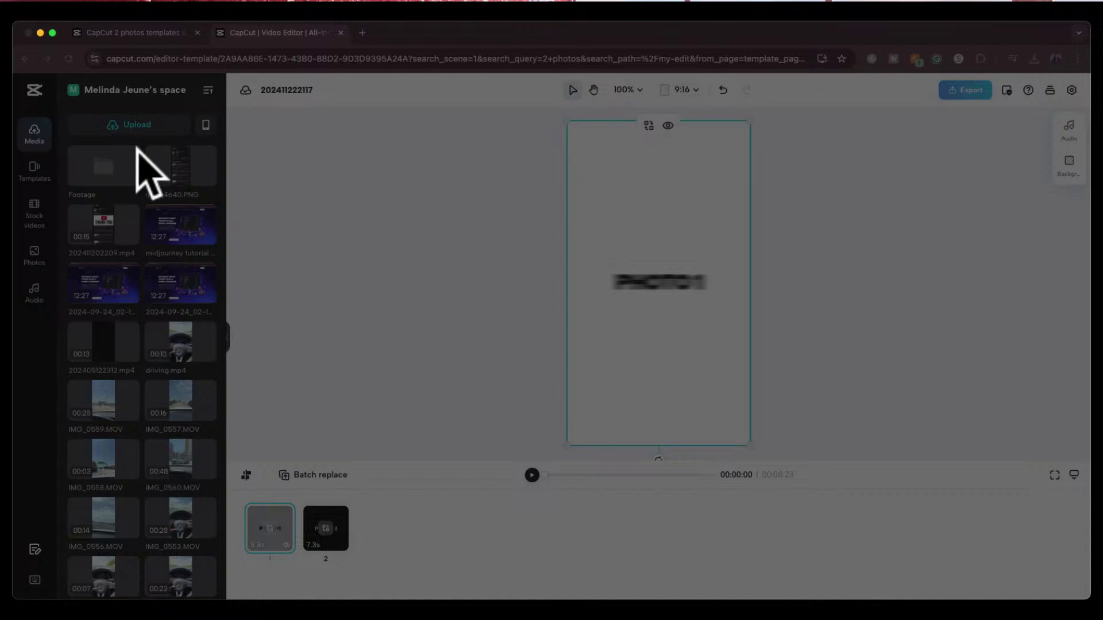
left_click(636, 303)
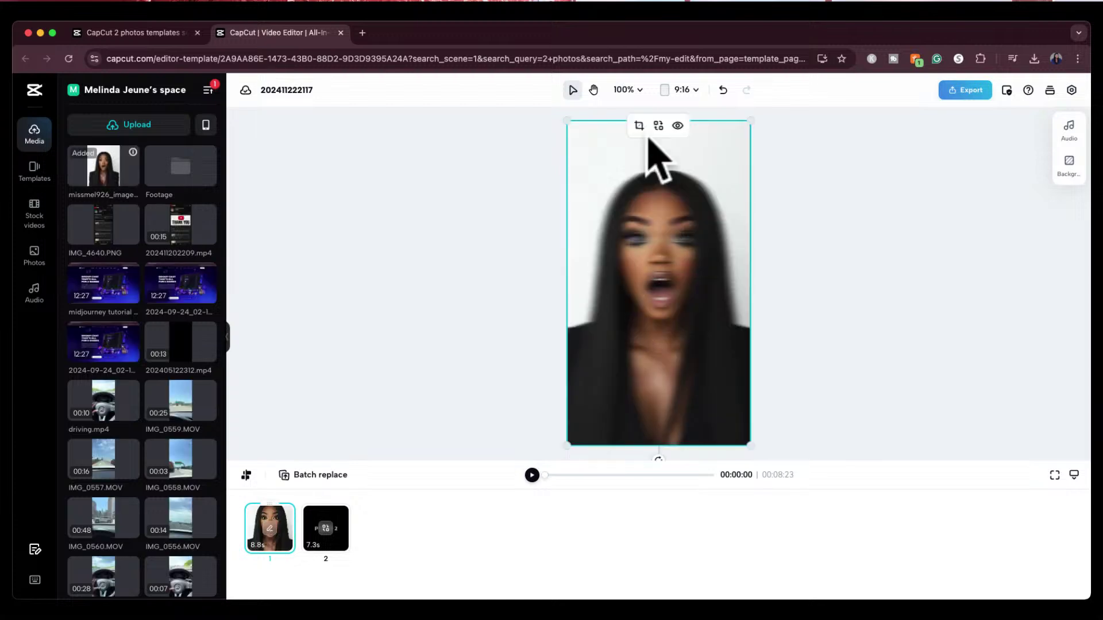
Replace the second photo placeholder with the wider image of the surprised woman with her hands on her hips.
left_click(325, 531)
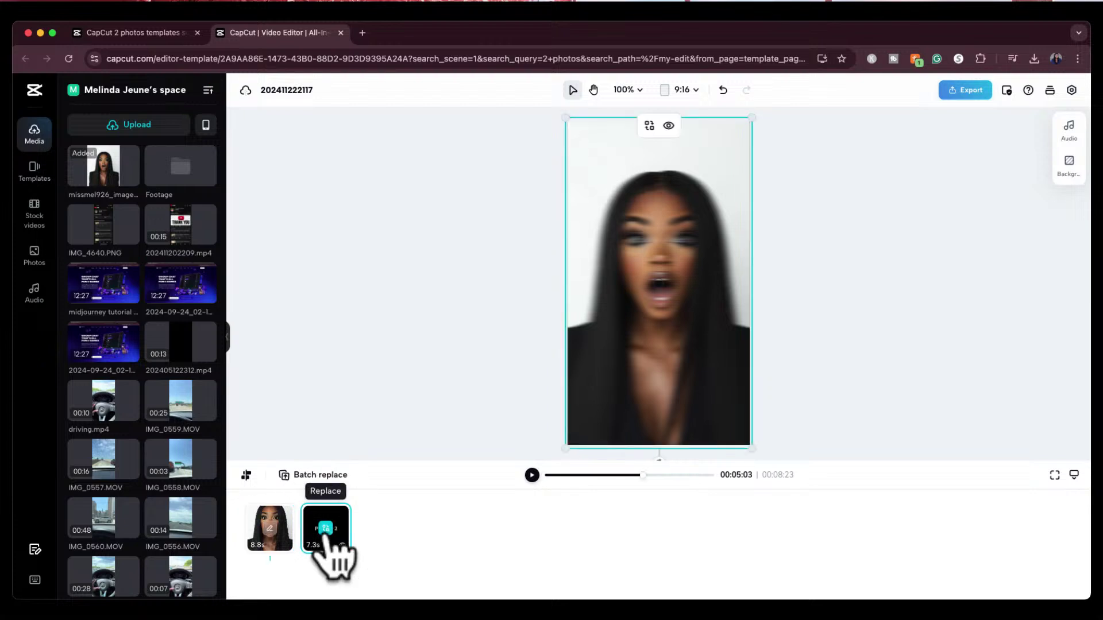
left_click(326, 529)
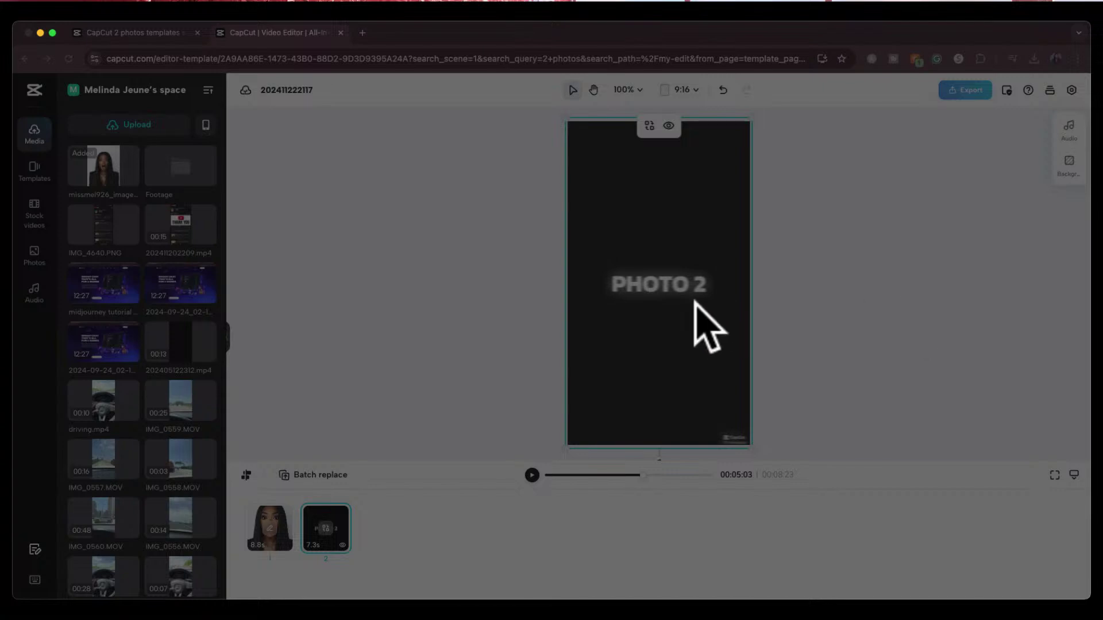
left_click_drag(695, 302, 695, 303)
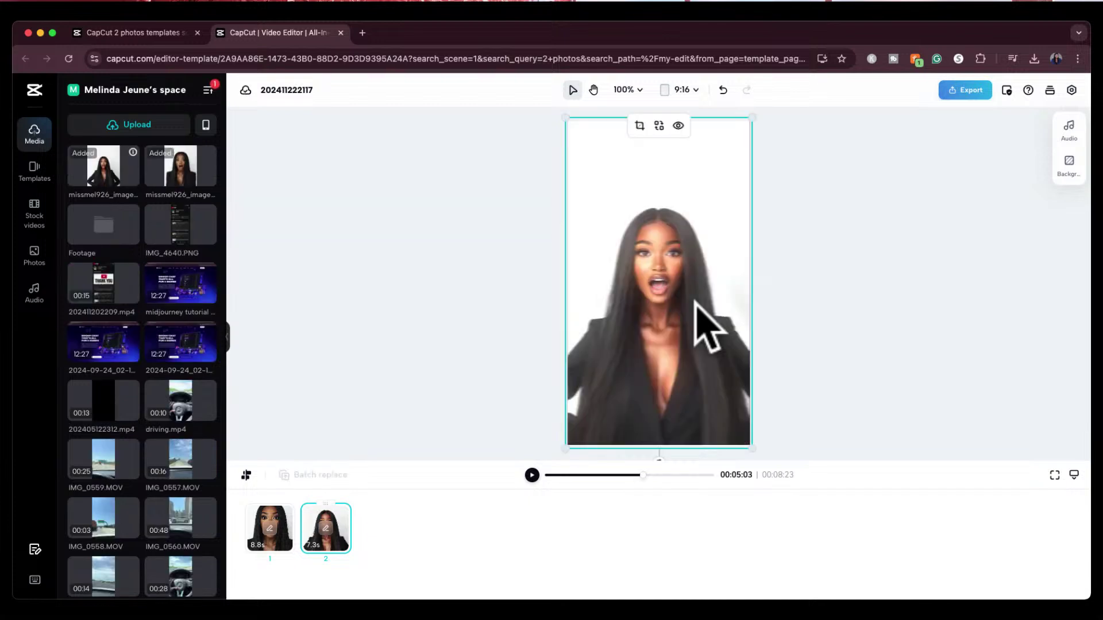
Rewind the two-photo video to the start and play it through twice to check the animation.
left_click_drag(643, 475, 542, 480)
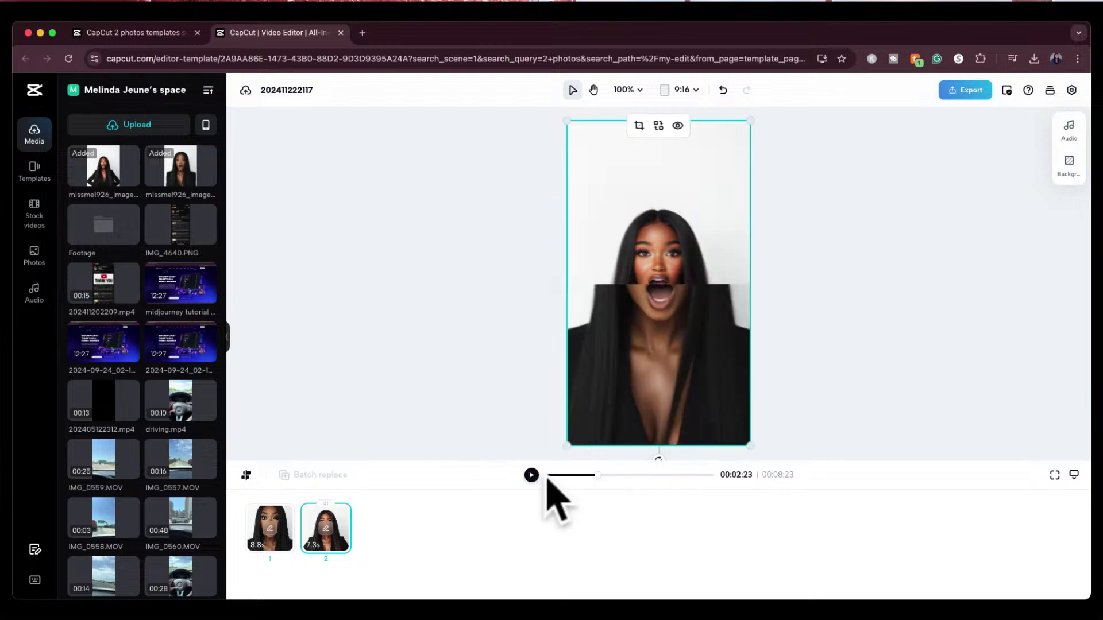
left_click_drag(593, 478, 530, 475)
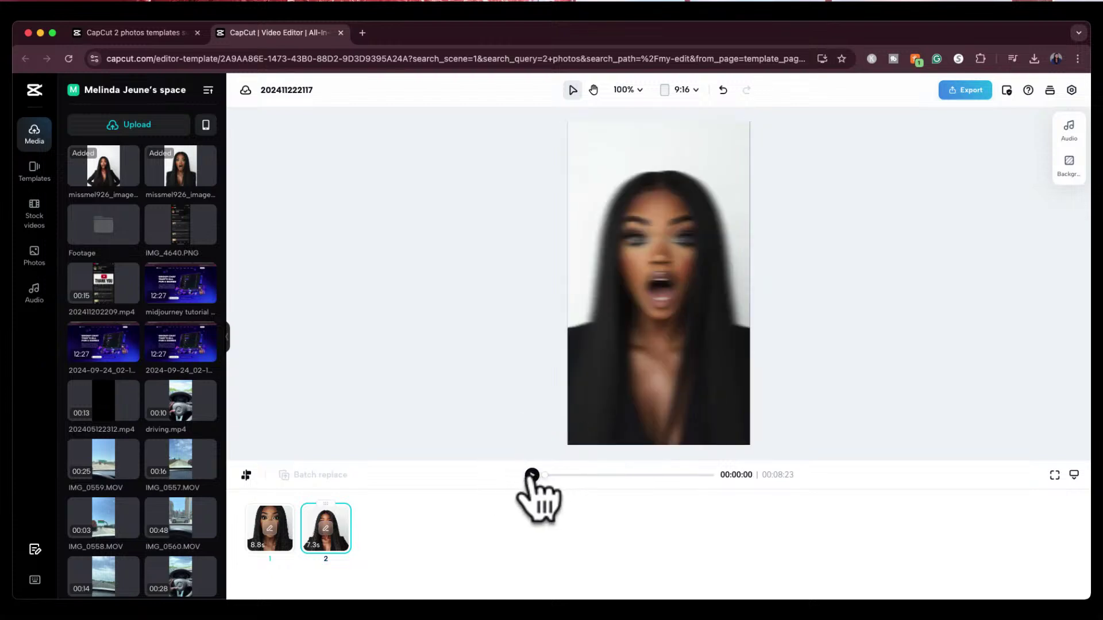
left_click(532, 475)
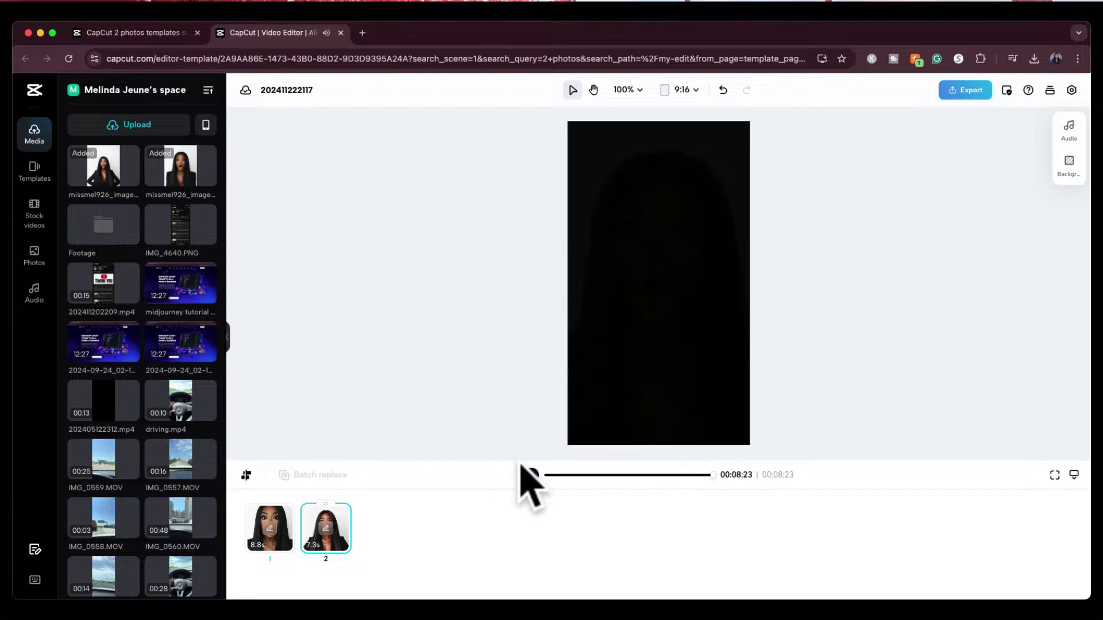
left_click(532, 475)
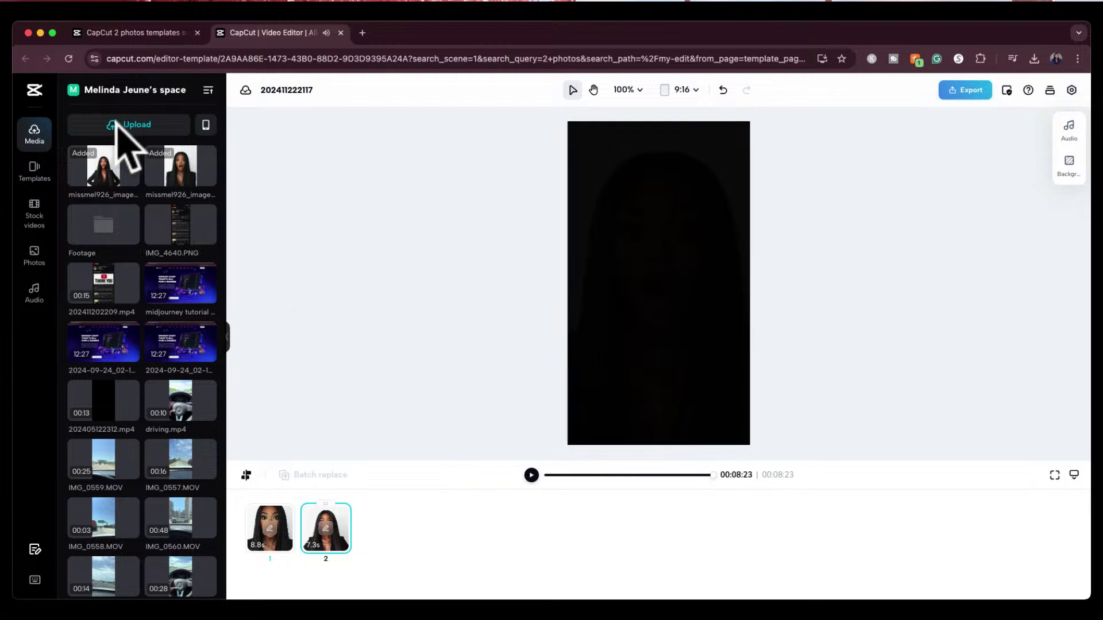
Leave the video project, close its browser tab, and open thejeunecreation.com in the remaining tab.
left_click(33, 93)
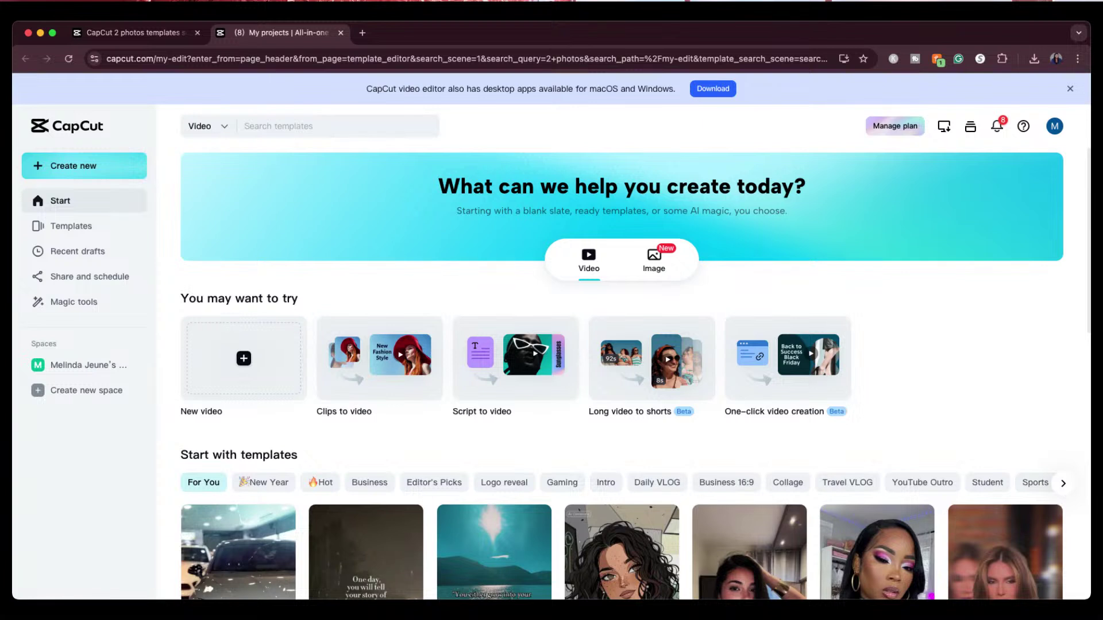
left_click(341, 33)
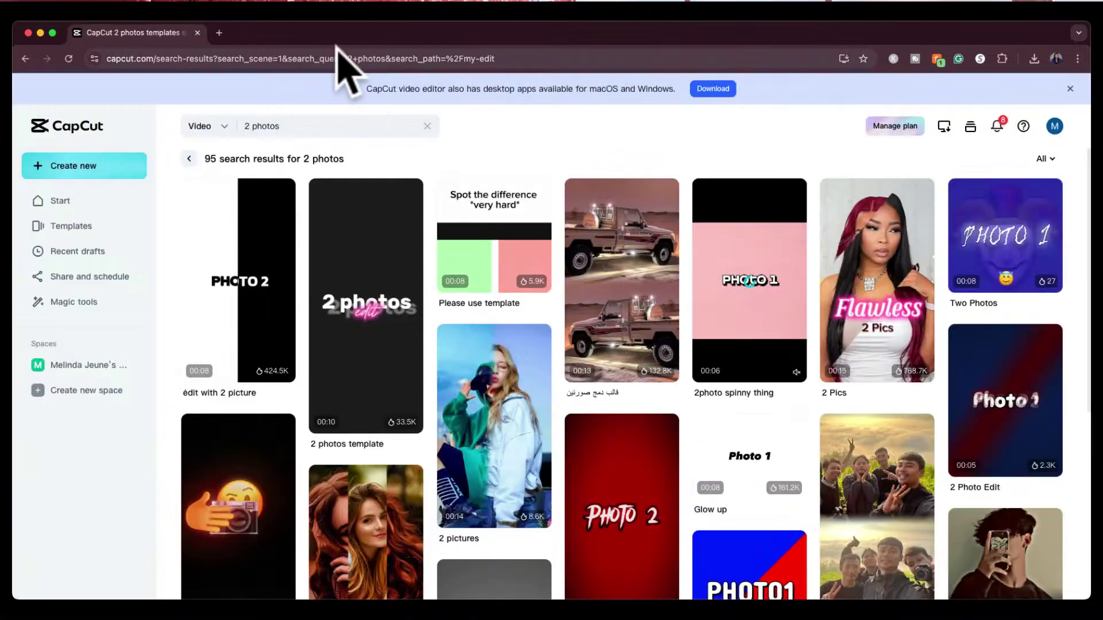
left_click(293, 58)
type("thejeunecreation.com")
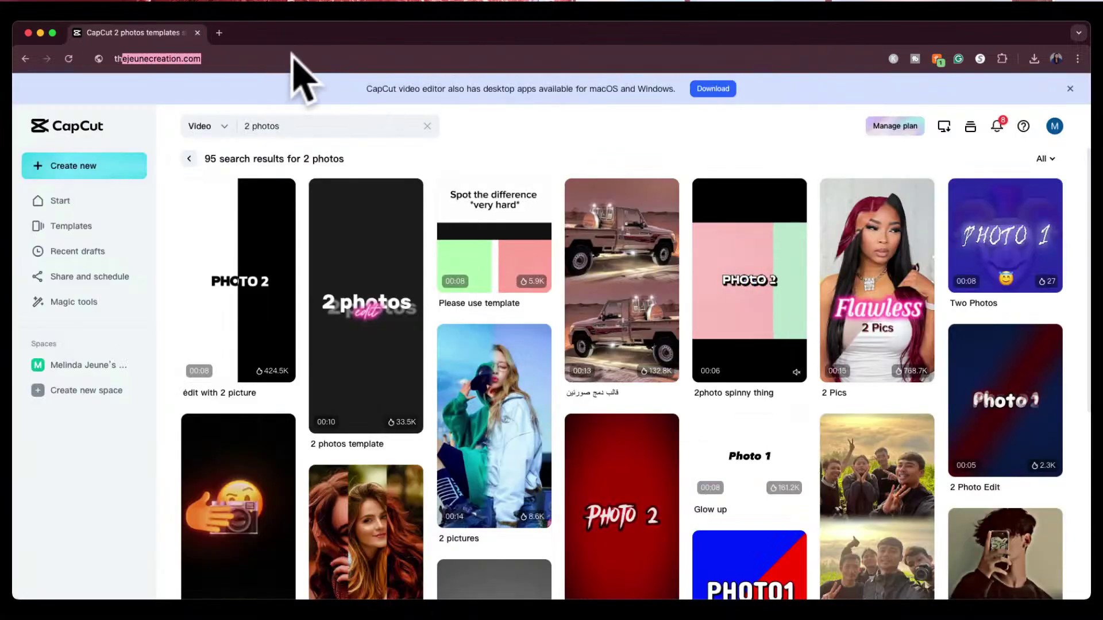
key("Return")
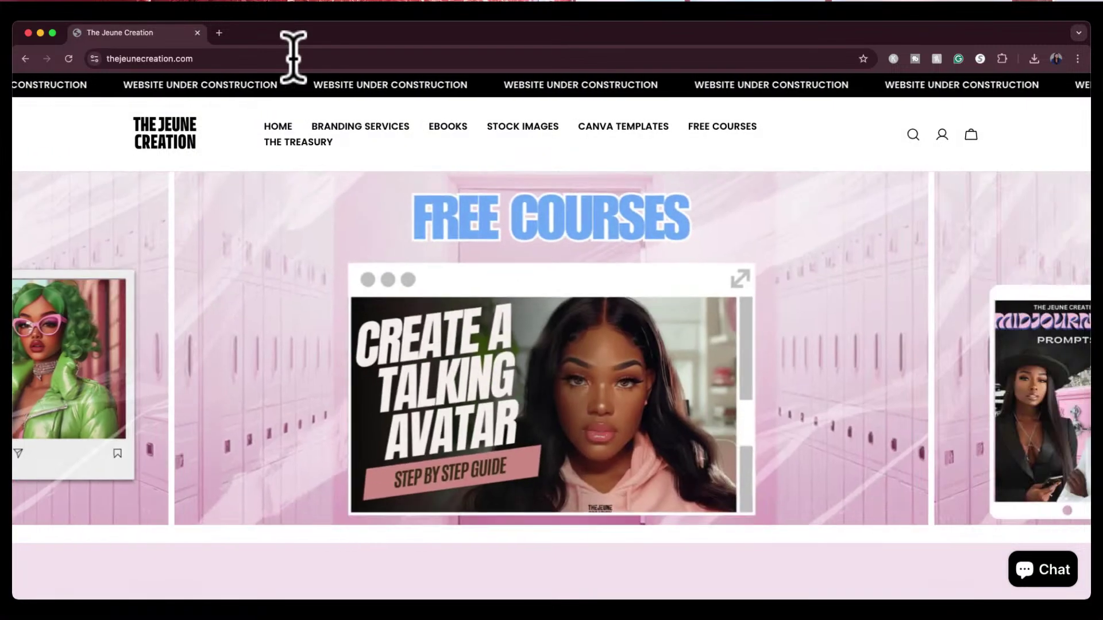
Look through the store home page's rotating banners and The Prompt Vault products.
scroll(402, 321, "down", 2)
scroll(447, 281, "up", 2)
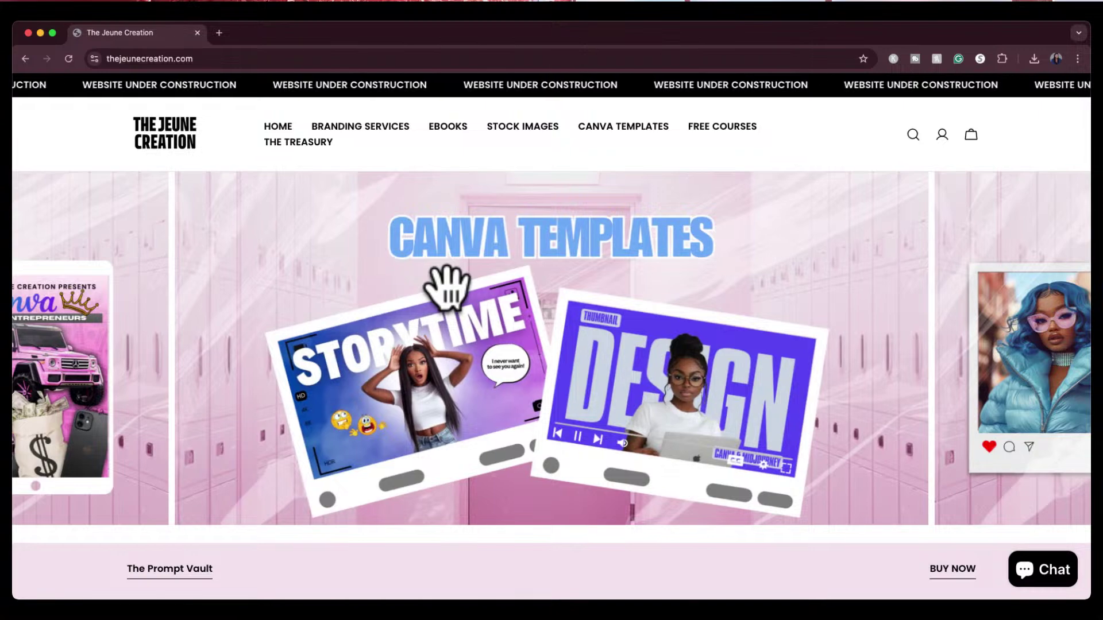
scroll(320, 253, "down", 5)
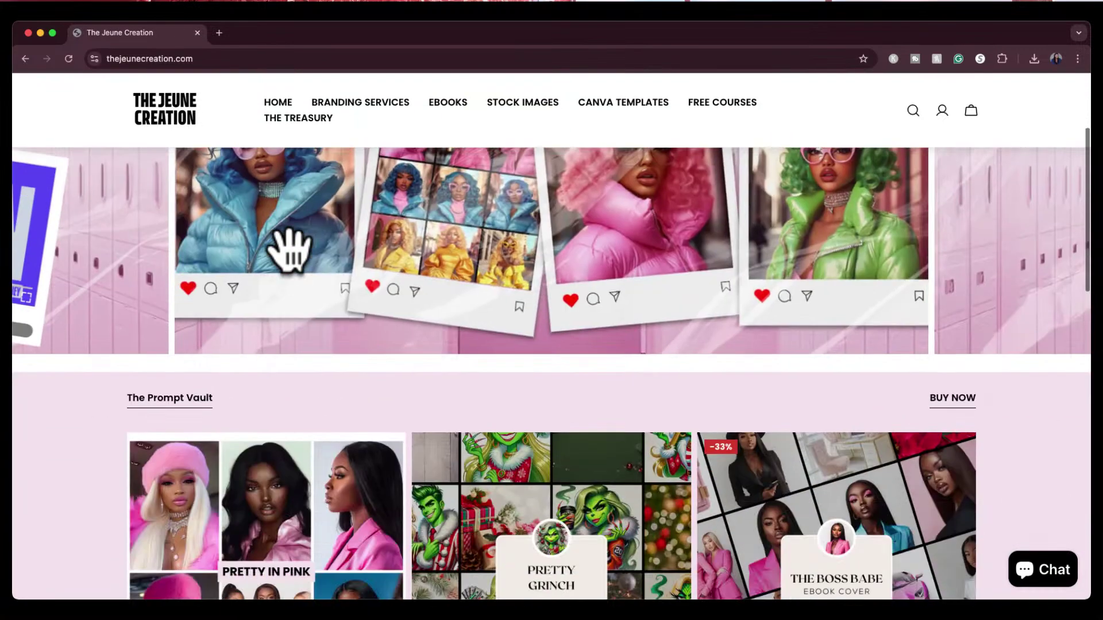
scroll(296, 270, "up", 4)
scroll(345, 258, "up", 2)
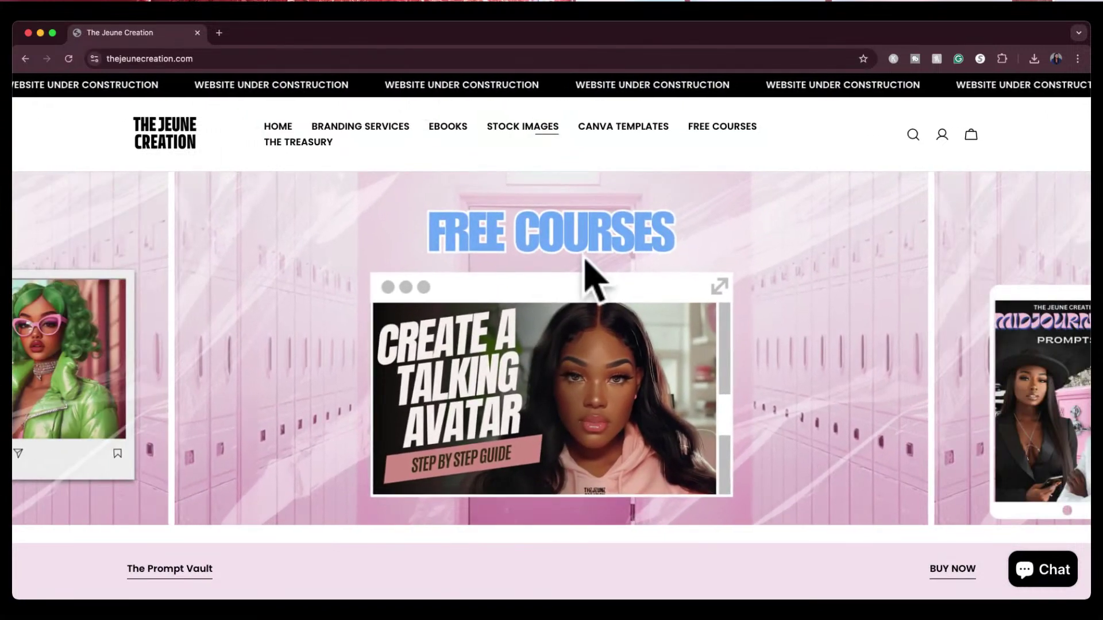
Highlight the 10% discount offer in the store's sign-up pop-up and dismiss the pop-up.
scroll(580, 241, "down", 7)
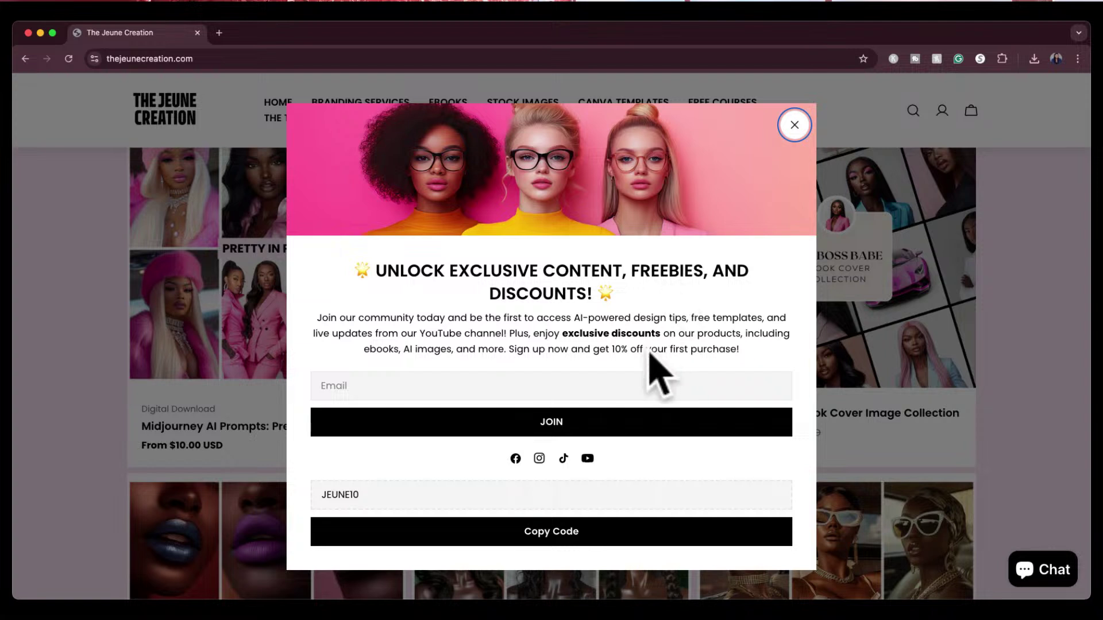
left_click_drag(610, 350, 637, 349)
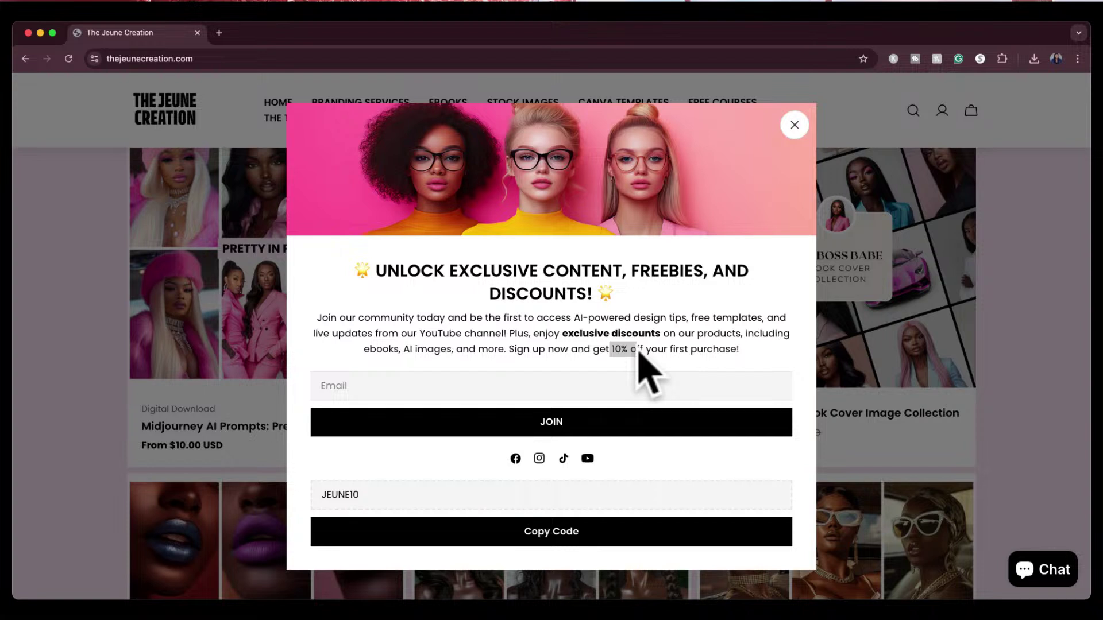
left_click(794, 125)
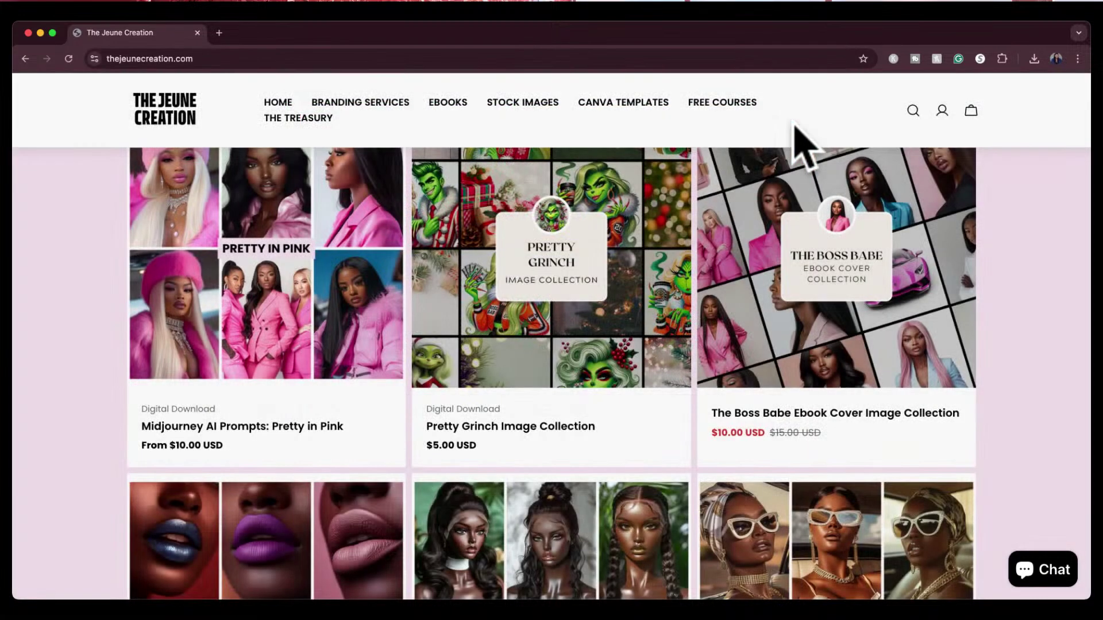